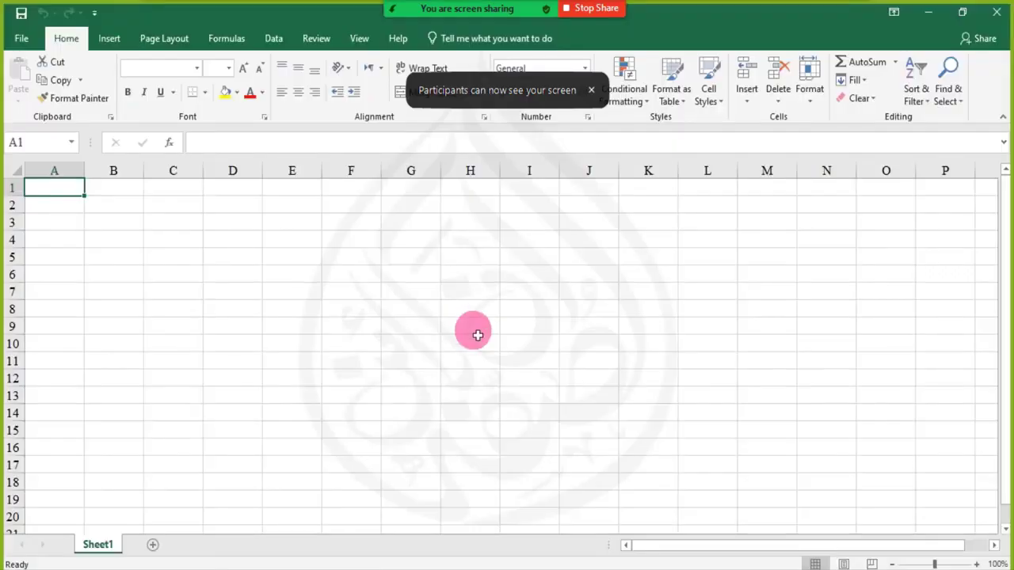
- Review the participant list of the Zoom meeting and minimize its window
scroll(253, 310, "down", 3)
mouse_move(493, 11)
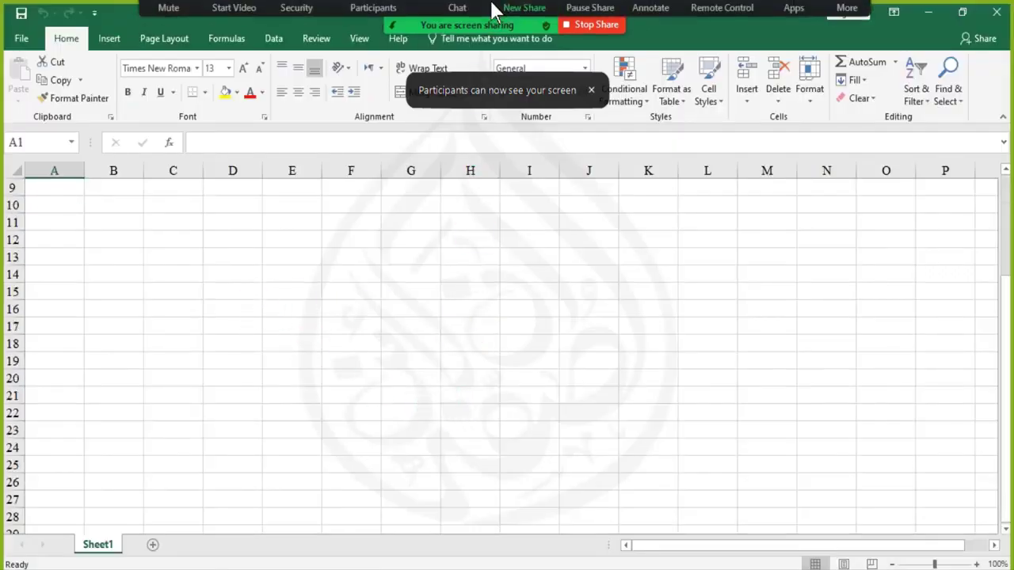
left_click(373, 18)
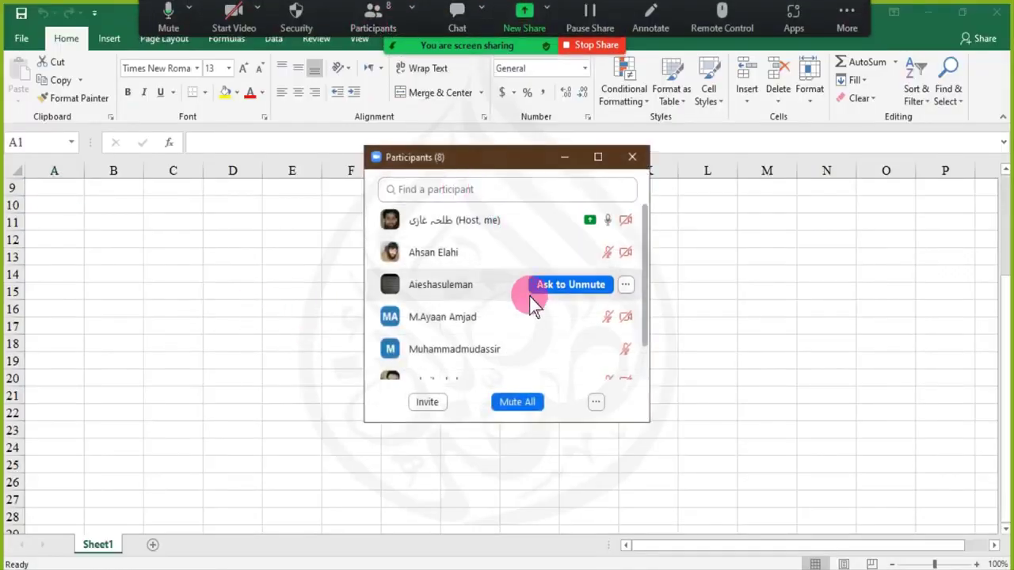
mouse_move(648, 263)
left_mouse_down()
mouse_move(652, 293)
mouse_move(653, 263)
left_mouse_up()
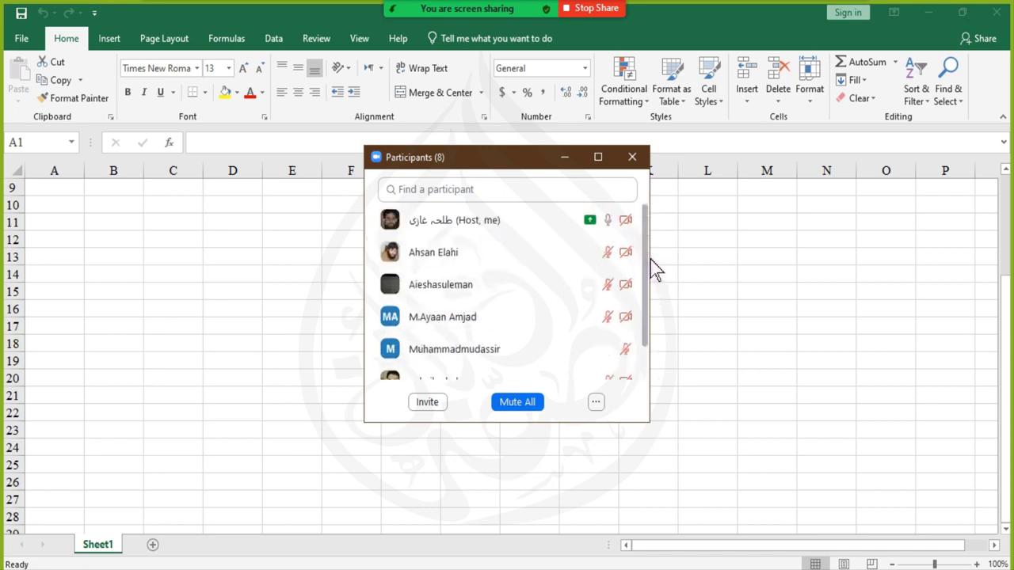
left_click(564, 158)
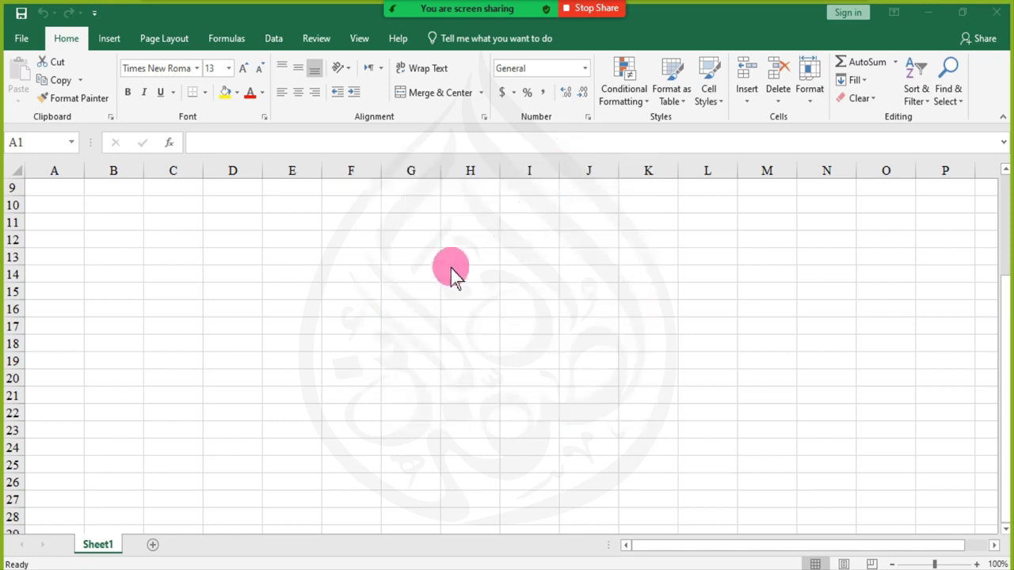
left_click(68, 191)
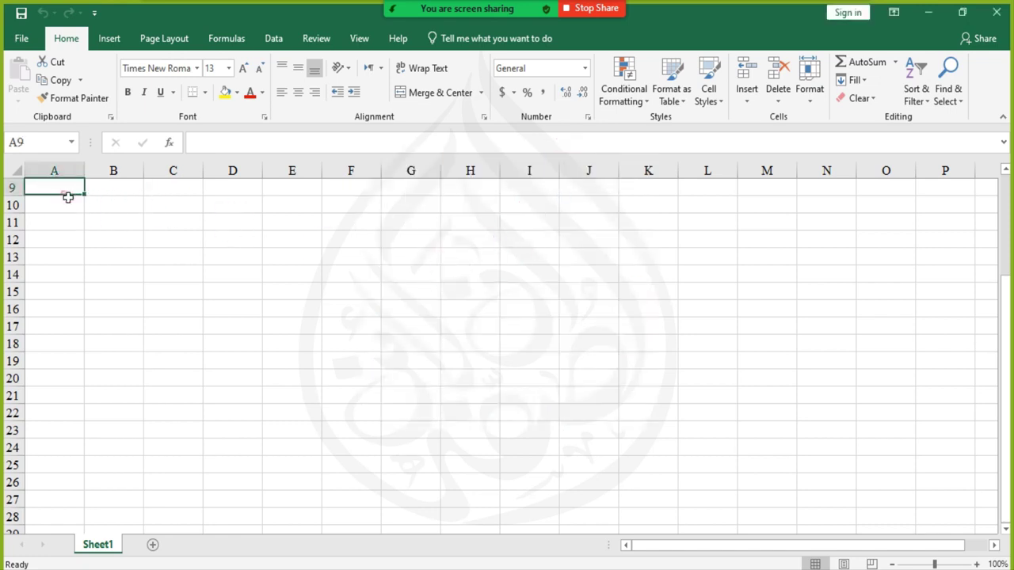
left_click(106, 252)
left_click(72, 195)
scroll(82, 269, "up", 3)
left_click(79, 269)
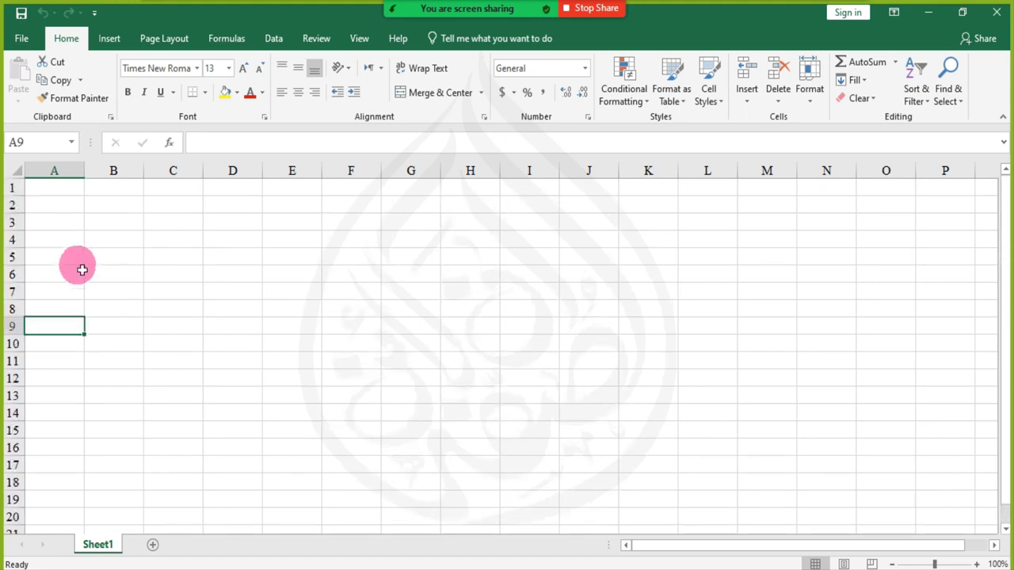
left_click(77, 196)
left_click(411, 343)
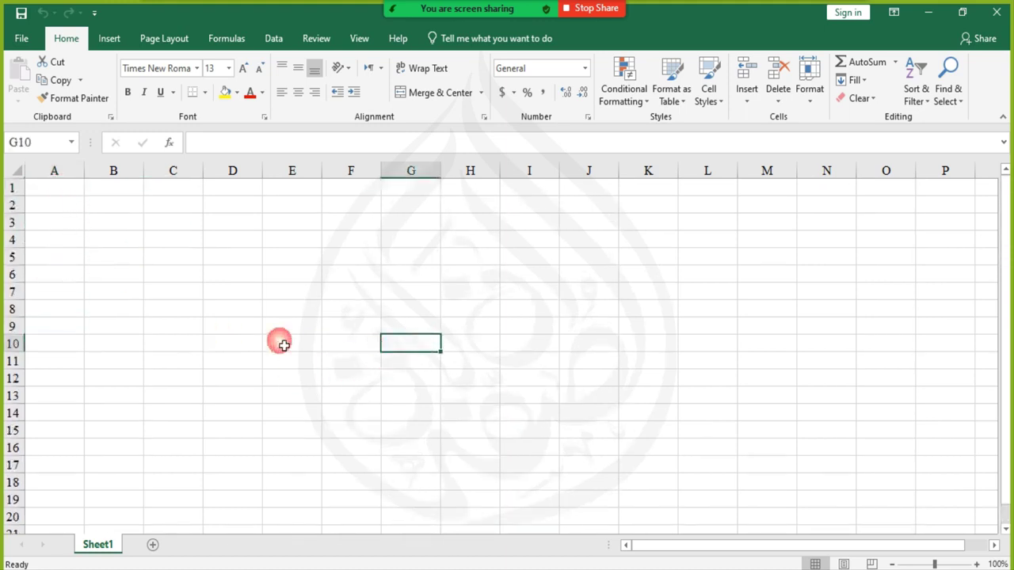
scroll(238, 339, "down", 3)
scroll(240, 340, "up", 3)
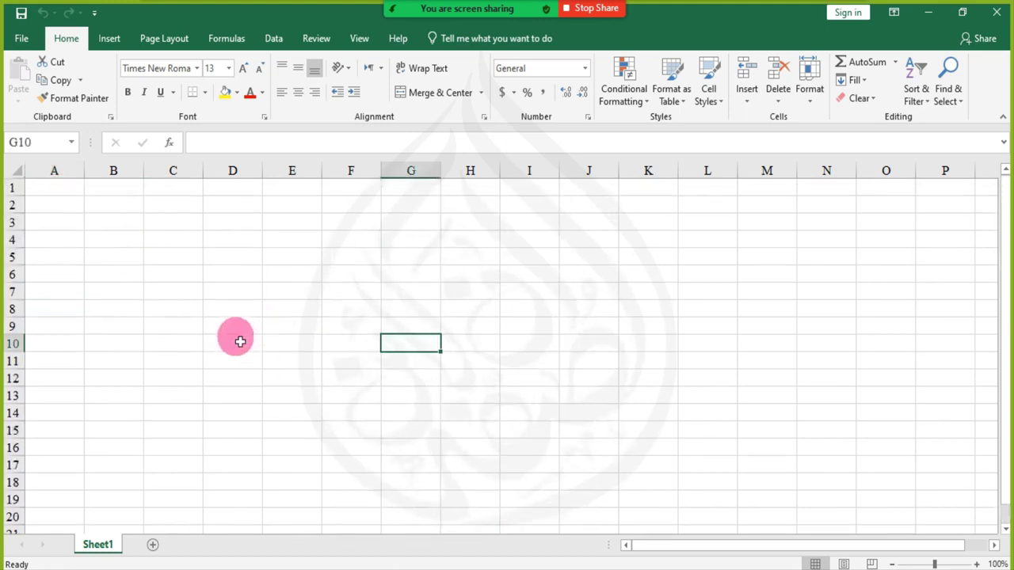
- Close the blank workbook and try to open PART II LIST Only ICS.xlsx from the recent workbooks
key("ctrl+w")
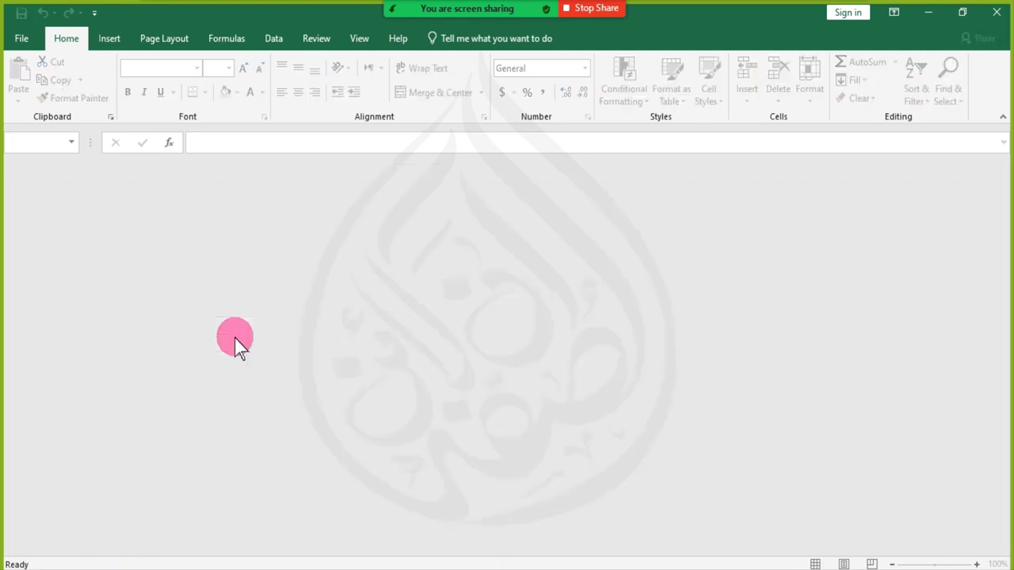
left_click(23, 41)
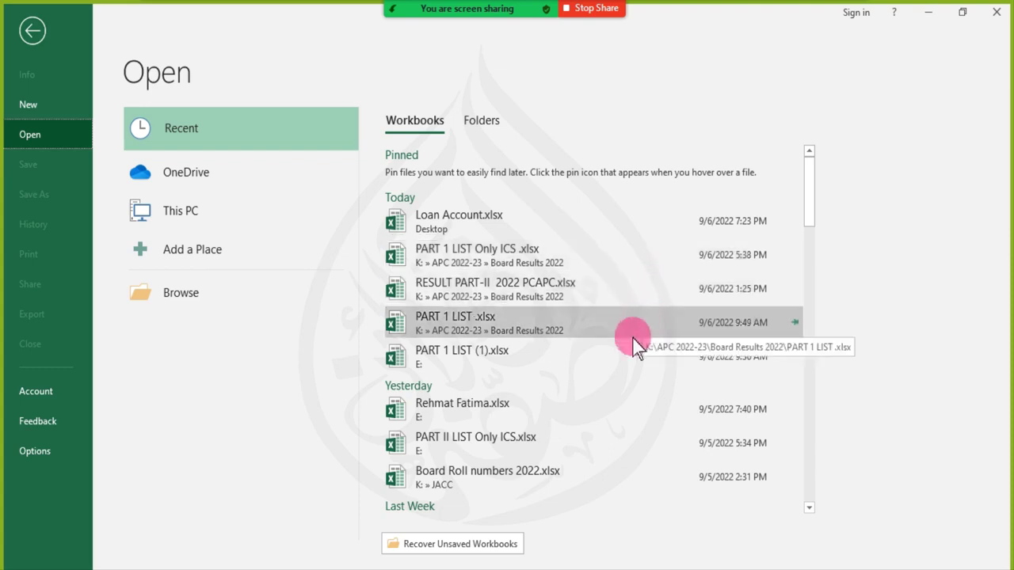
left_click(562, 437)
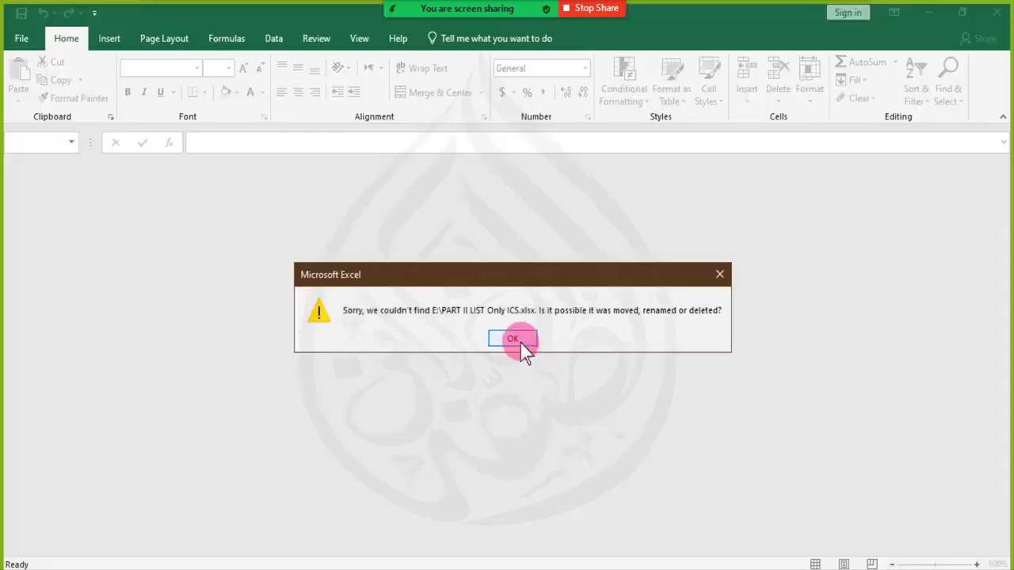
left_click(519, 342)
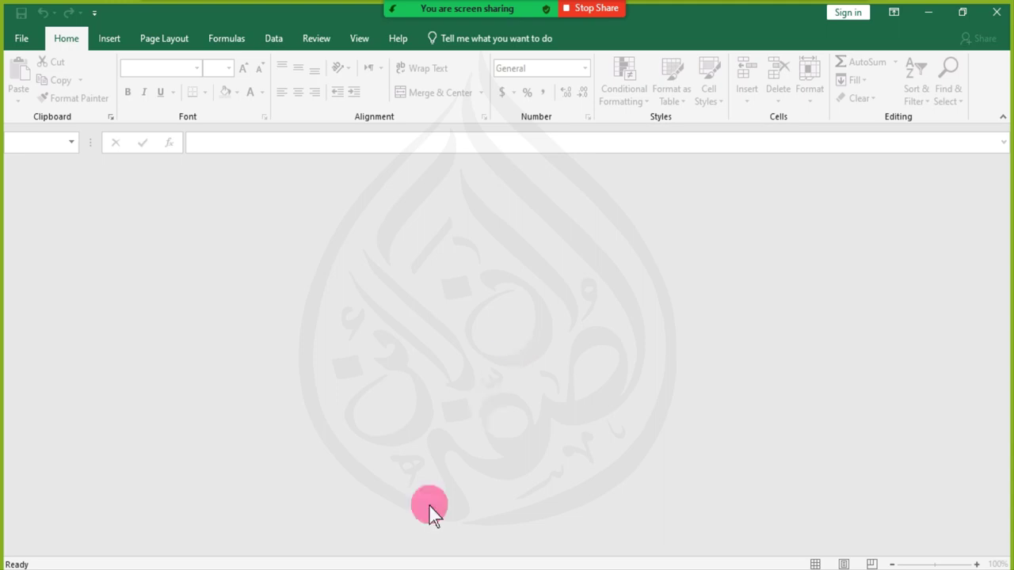
- Open PART II LIST Only ICS.xlsx from the Board Results 2022 folder inside APC 2022-23 and enable editing
key("super")
right_click(381, 569)
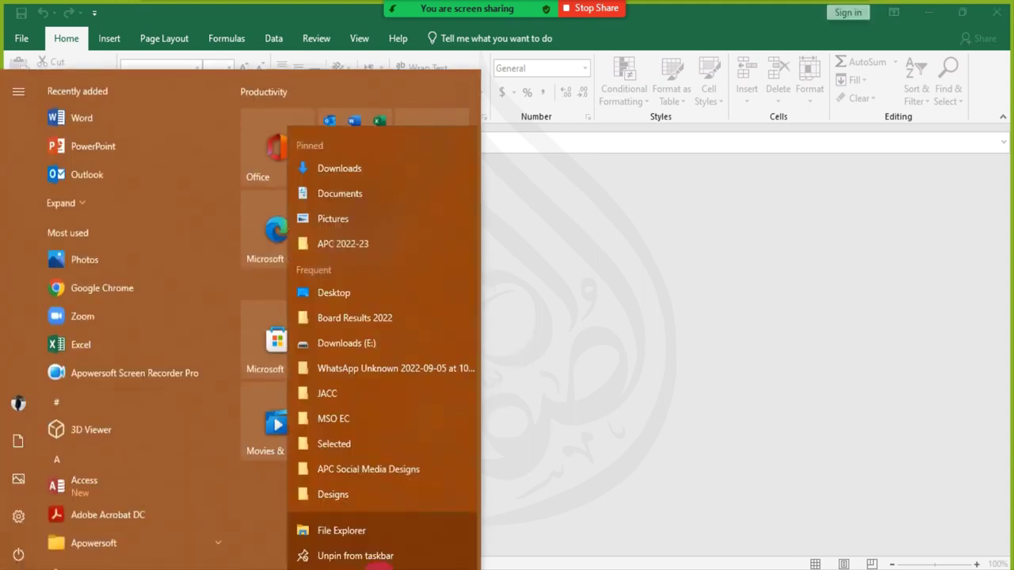
left_click(374, 252)
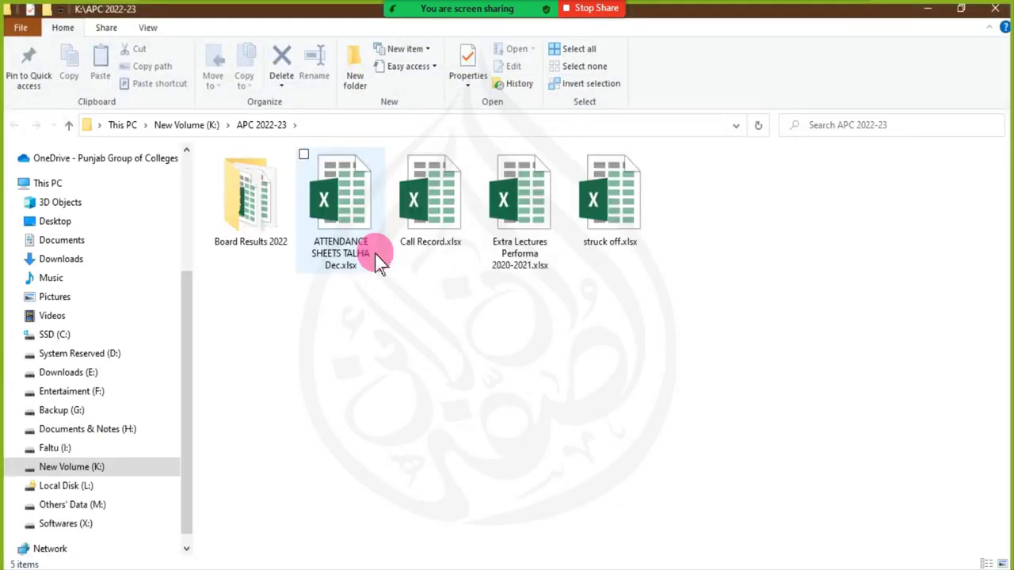
double_click(267, 224)
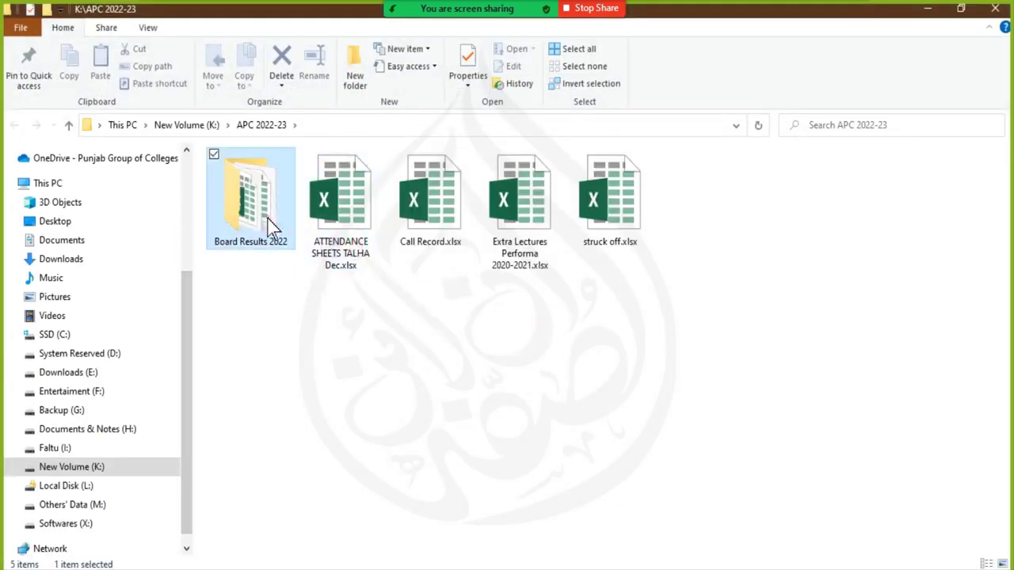
scroll(424, 341, "up", 5, "ctrl")
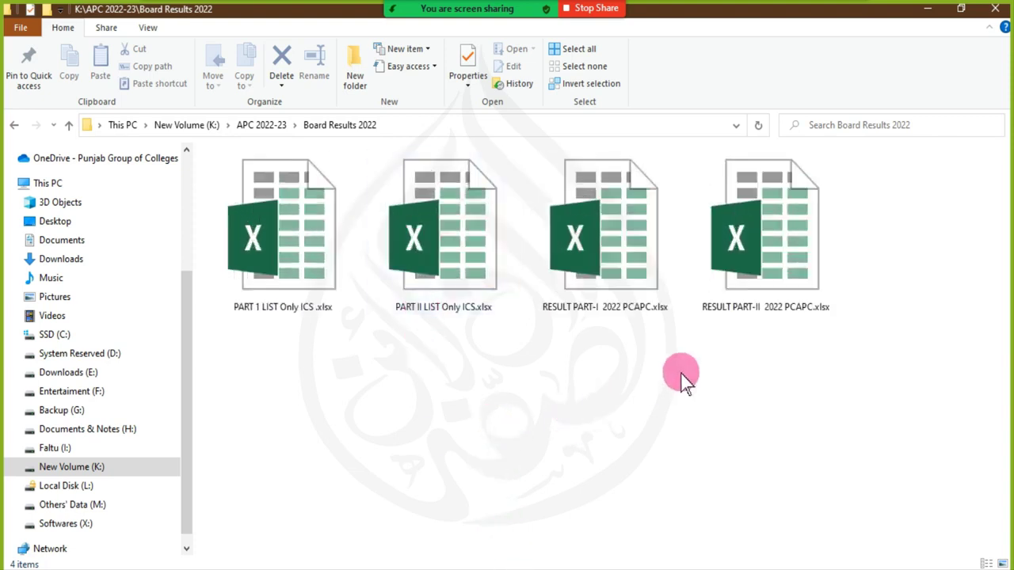
double_click(459, 278)
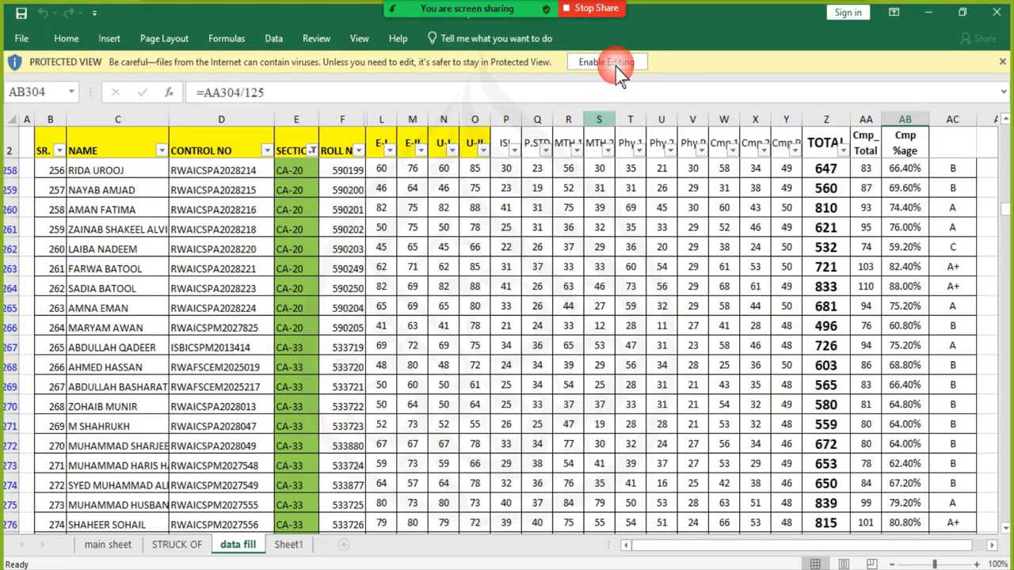
left_click(616, 63)
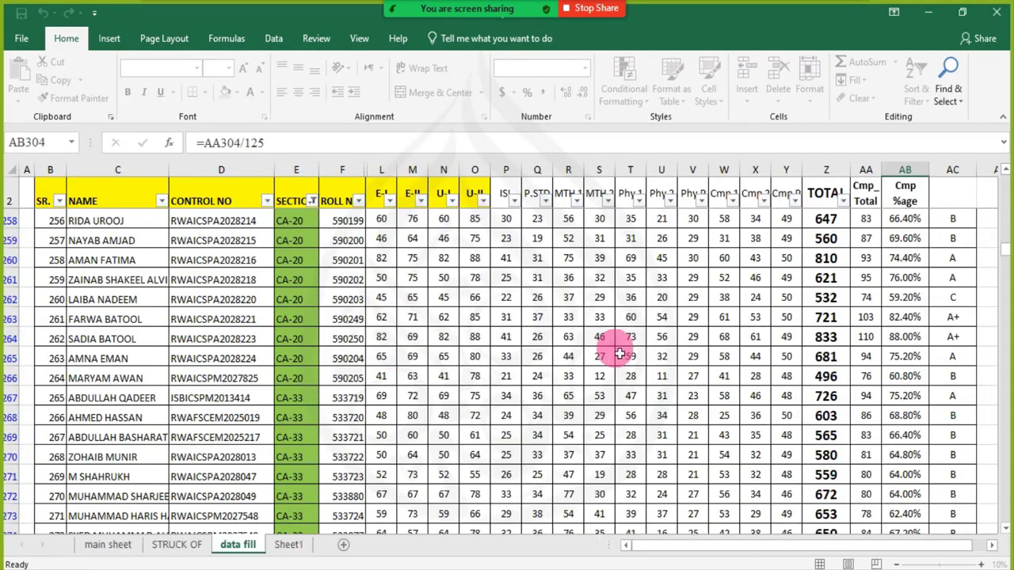
- Look through the student marks on the data fill sheet, going back to the first student's E-I mark
scroll(595, 349, "down", 2)
scroll(596, 355, "up", 3)
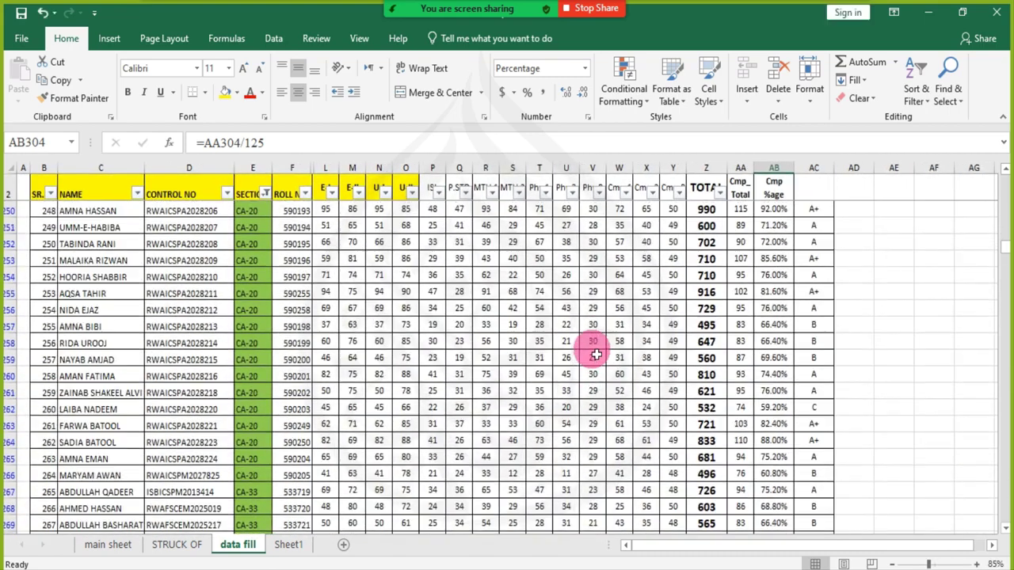
scroll(596, 354, "up", 20)
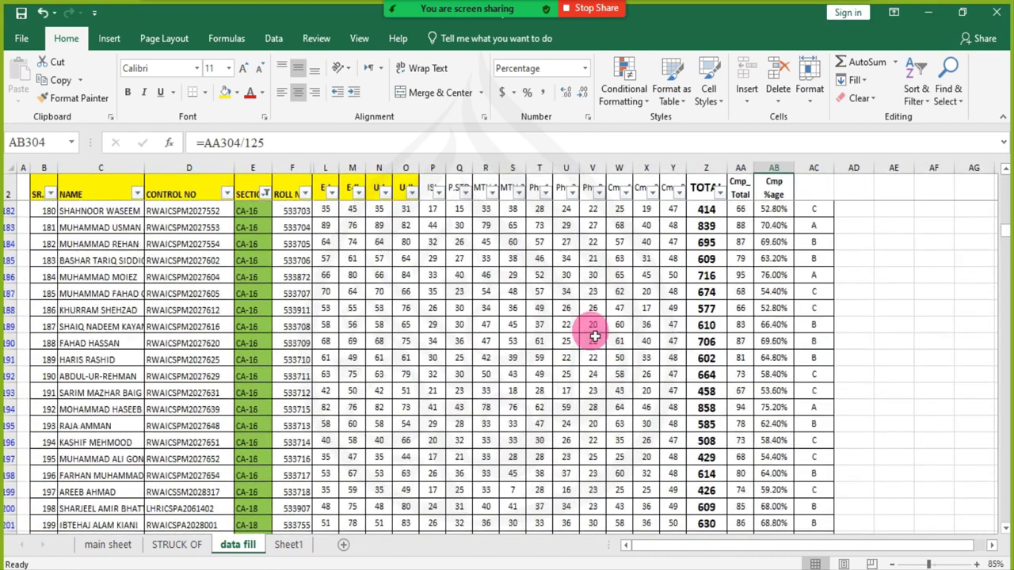
scroll(594, 336, "up", 13)
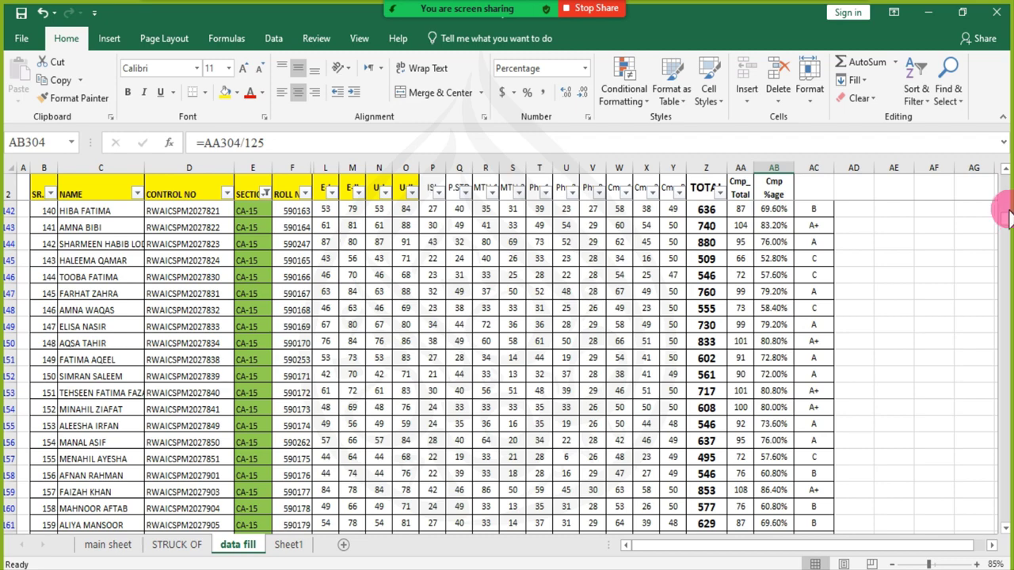
left_click_drag(1005, 226, 1002, 170)
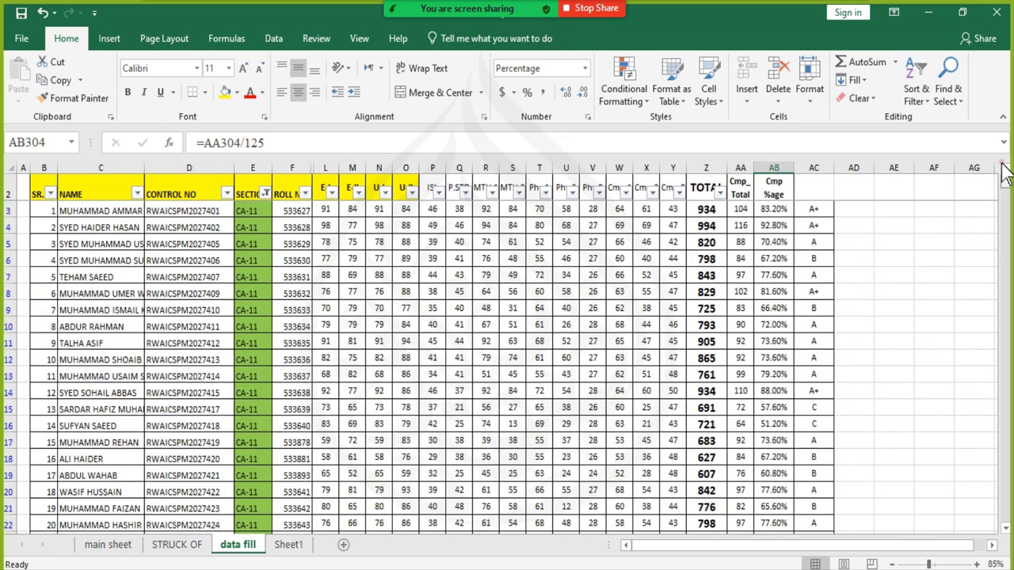
left_click(326, 215)
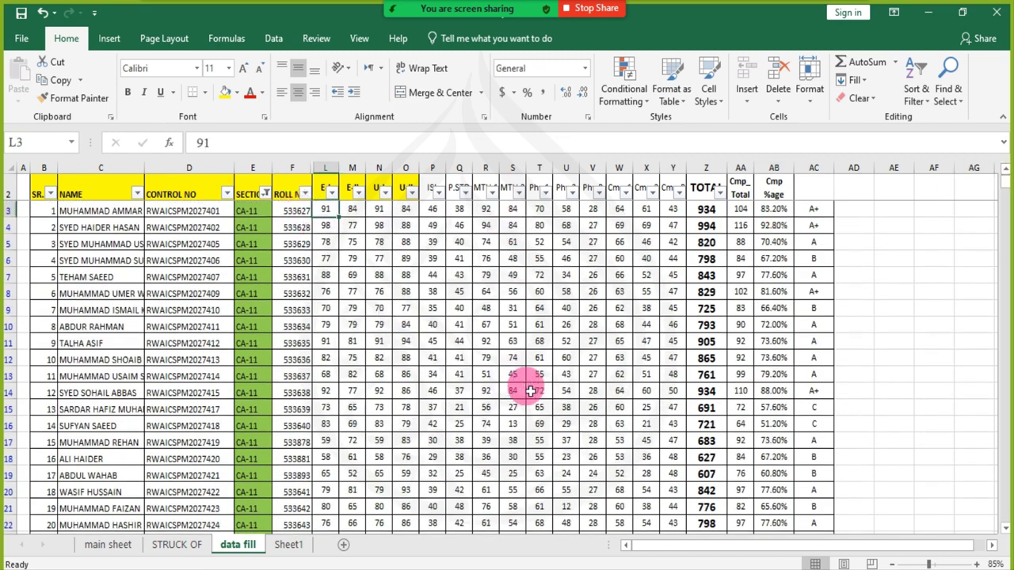
key("Right")
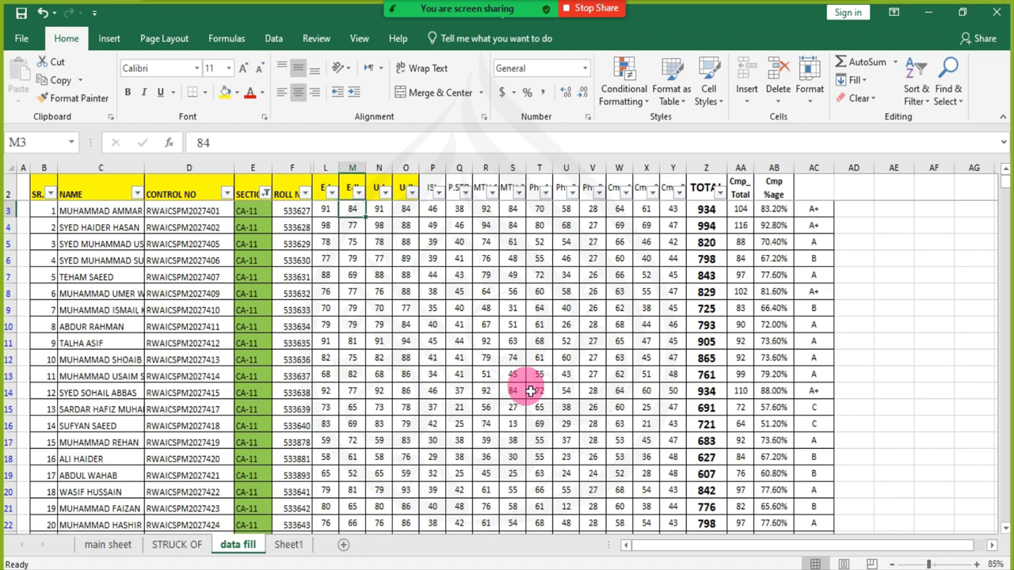
key("Left")
key("Left")
key("Right")
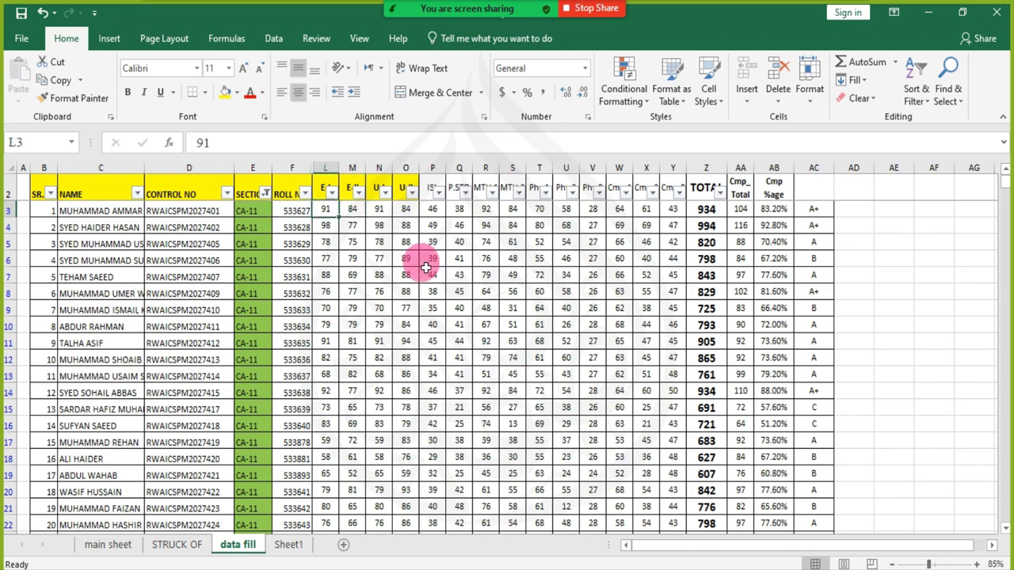
scroll(401, 241, "down", 6)
scroll(388, 241, "up", 6)
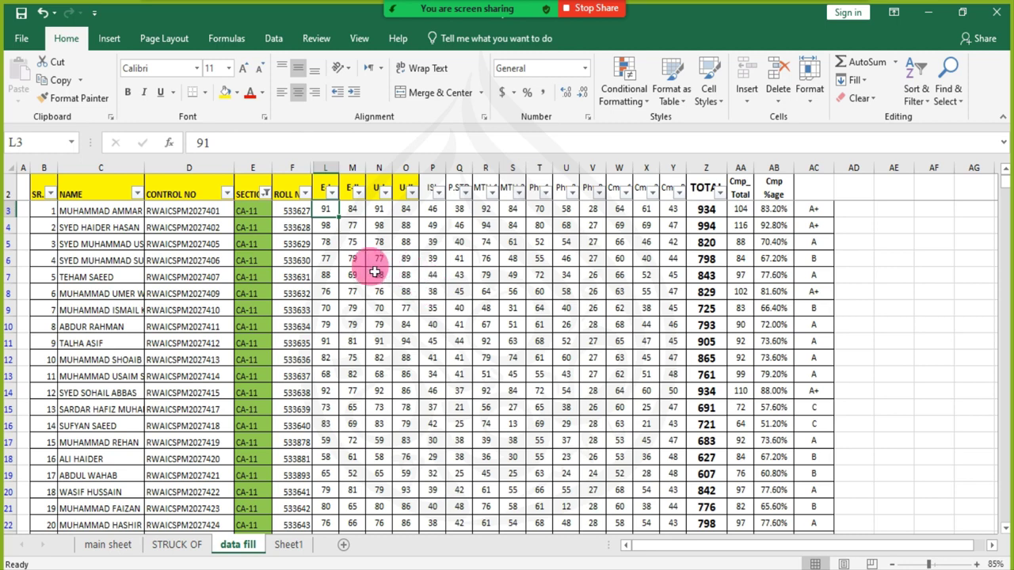
- Select marks across rows 6 and 12 and down the U-I and U-II columns to read their summary statistics
left_click_drag(381, 259, 619, 342)
left_click(431, 292)
left_click_drag(379, 260, 647, 262)
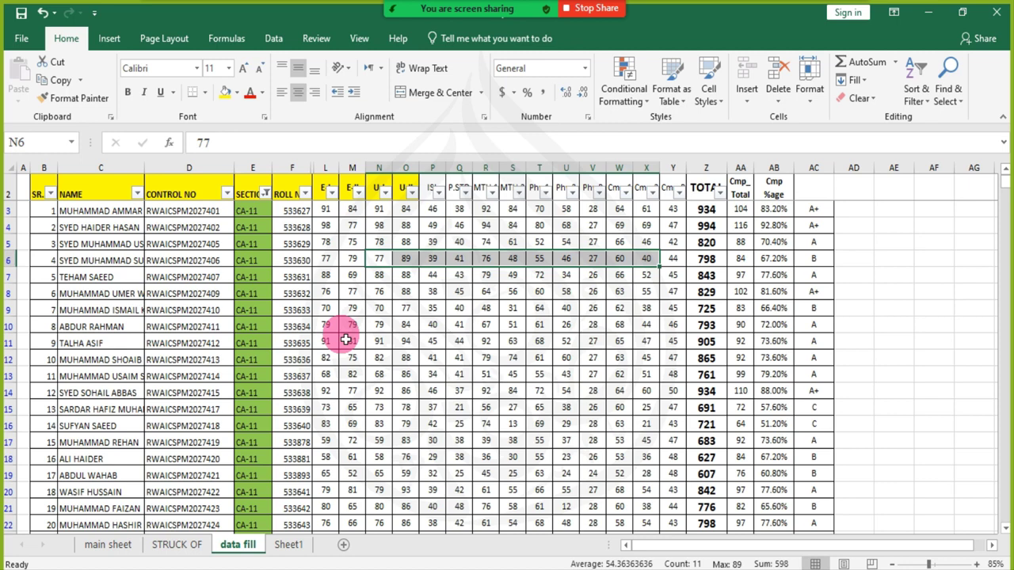
left_click_drag(378, 358, 631, 363)
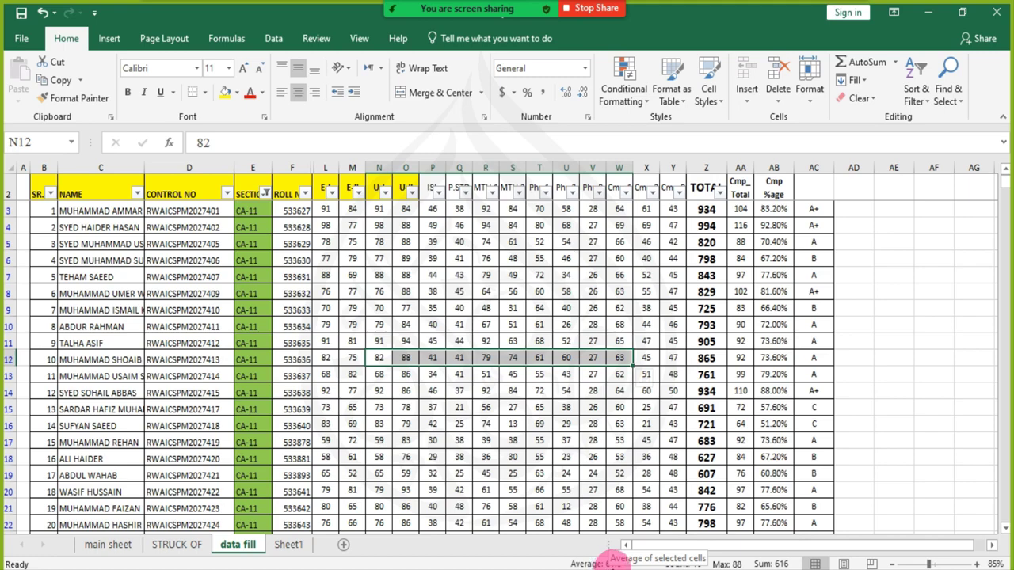
left_click_drag(406, 260, 385, 508)
scroll(388, 422, "up", 15)
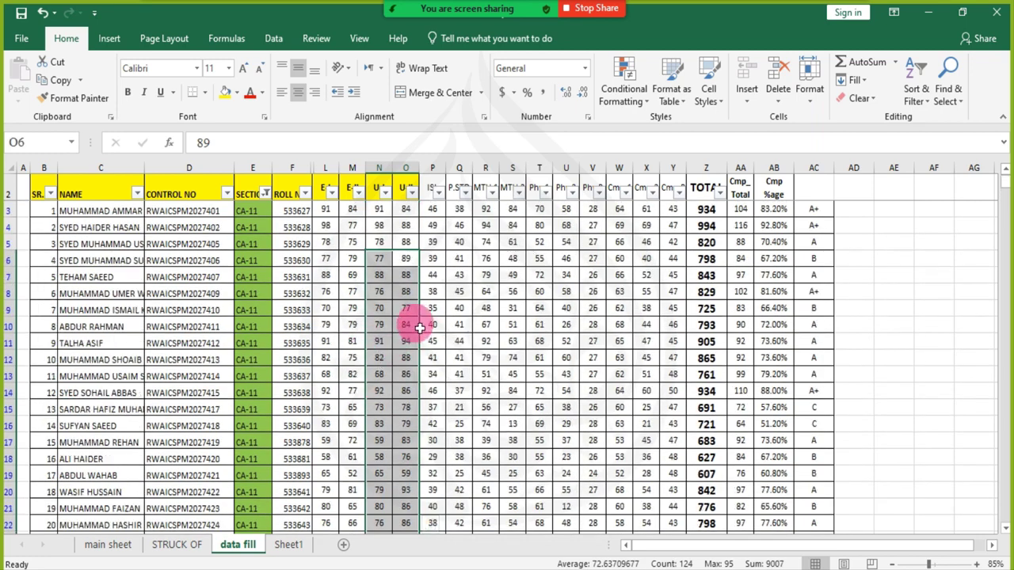
left_click(404, 279)
left_click(293, 275)
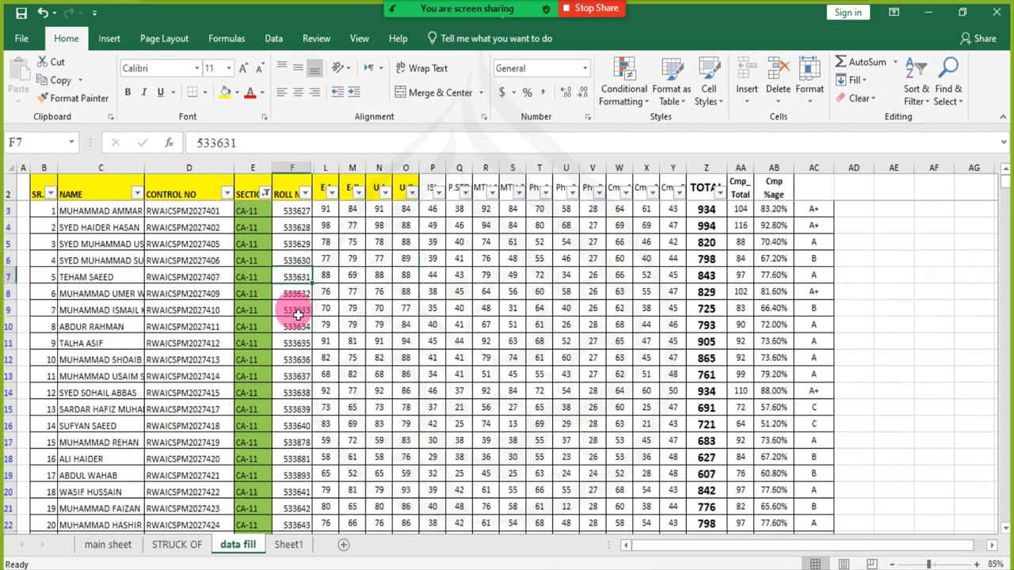
- Inspect which sections are ticked in the SECTION column filter and leave the filter without applying changes
left_click(266, 193)
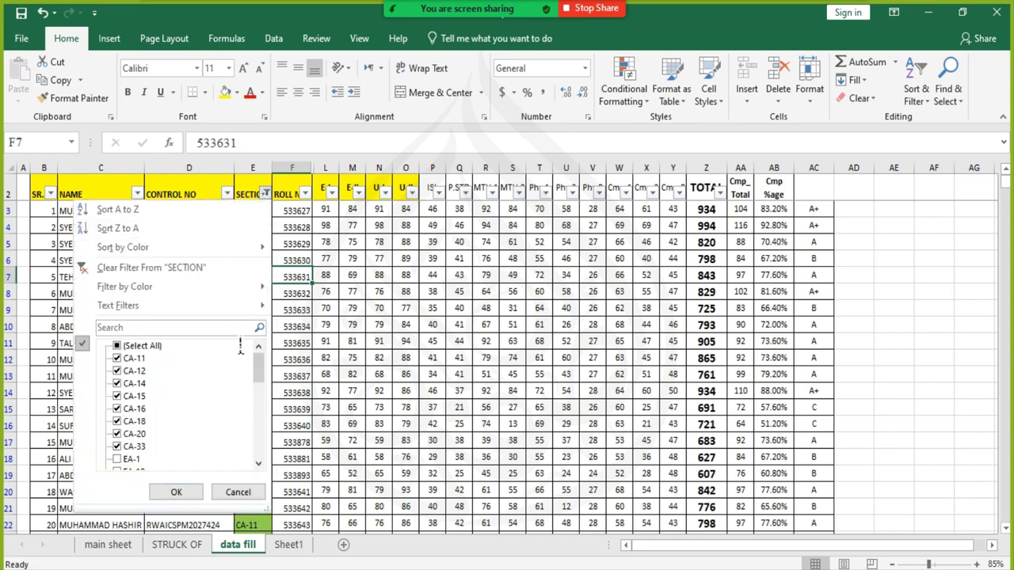
left_click_drag(261, 368, 256, 471)
left_click(237, 493)
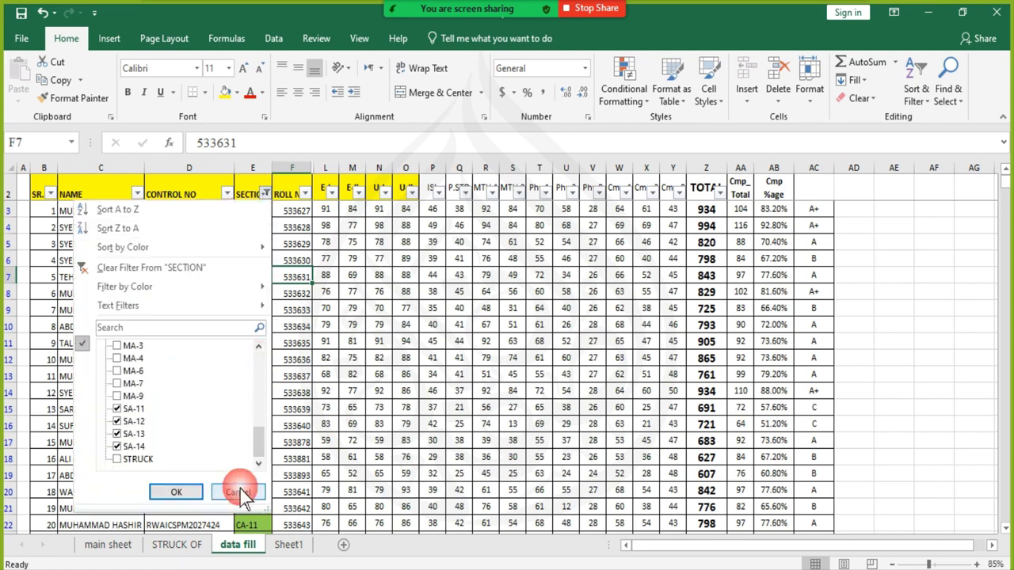
left_click(245, 345)
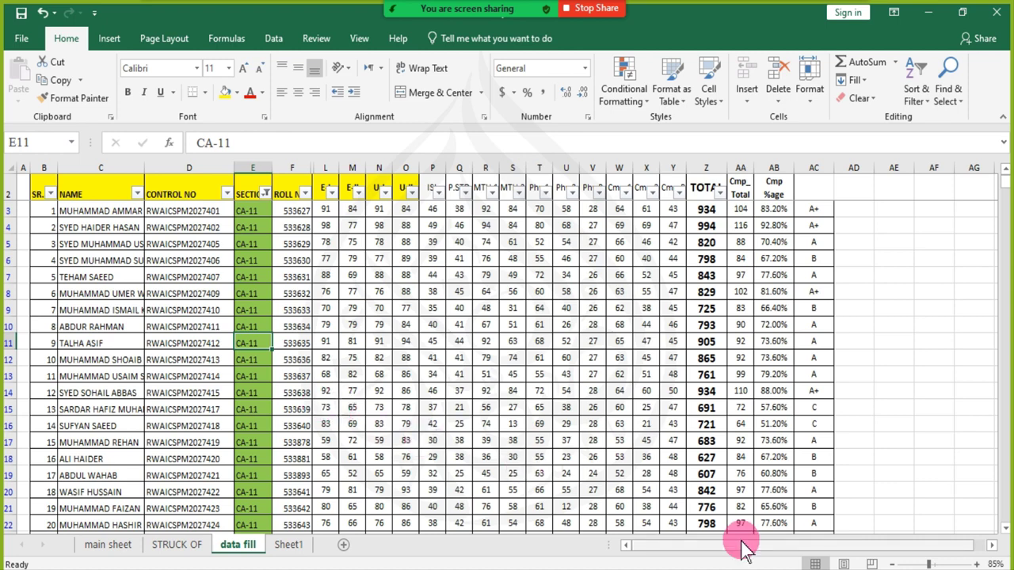
- Select the whole SECTION column to check its entry count, and go back to its header cell
key("ctrl+space")
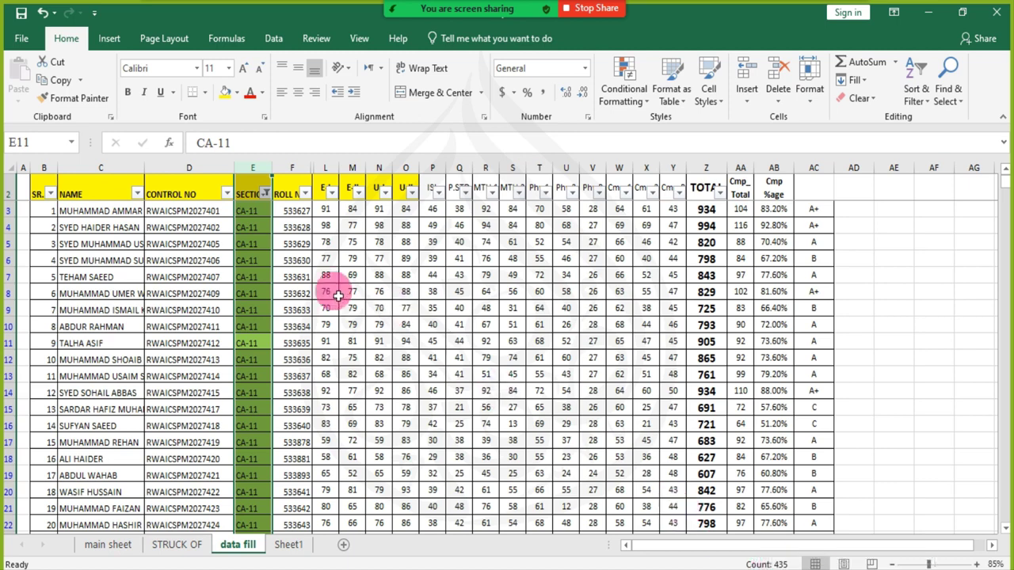
left_click(254, 210)
key("Up")
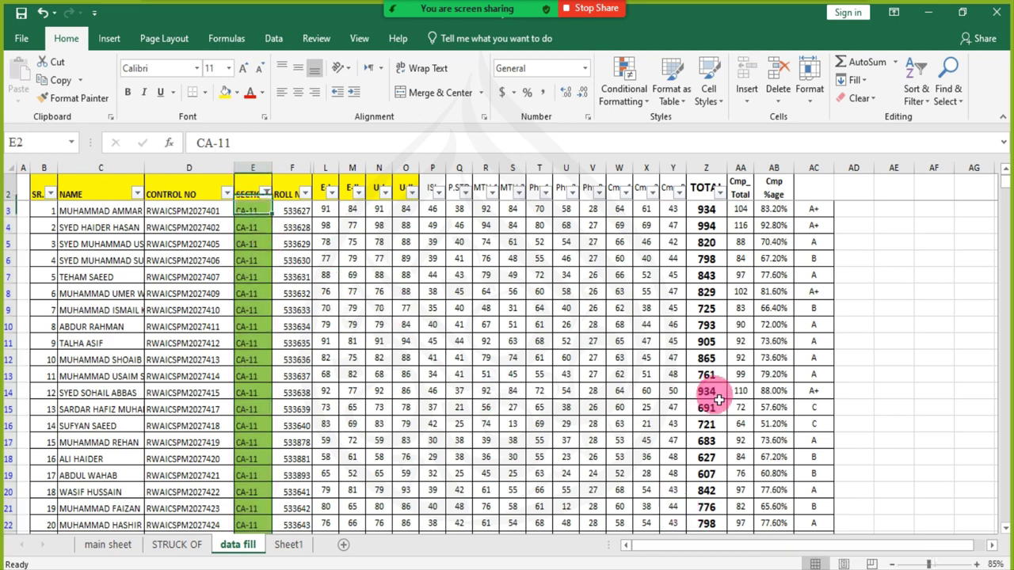
- Select the SECTION entries from E3 down to the last student to check their count, and return to the first rows
key("Down")
key("Up")
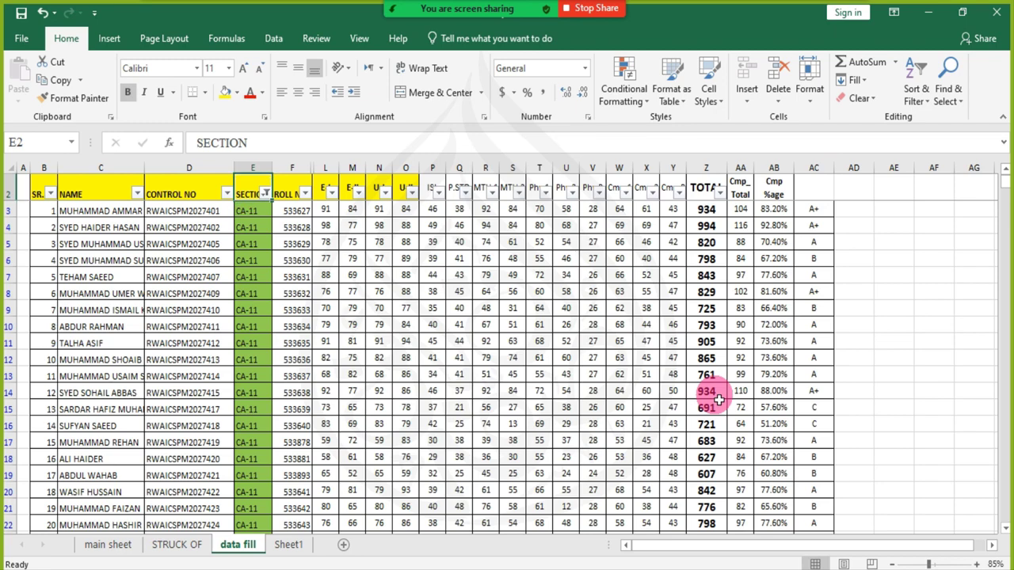
key("Down")
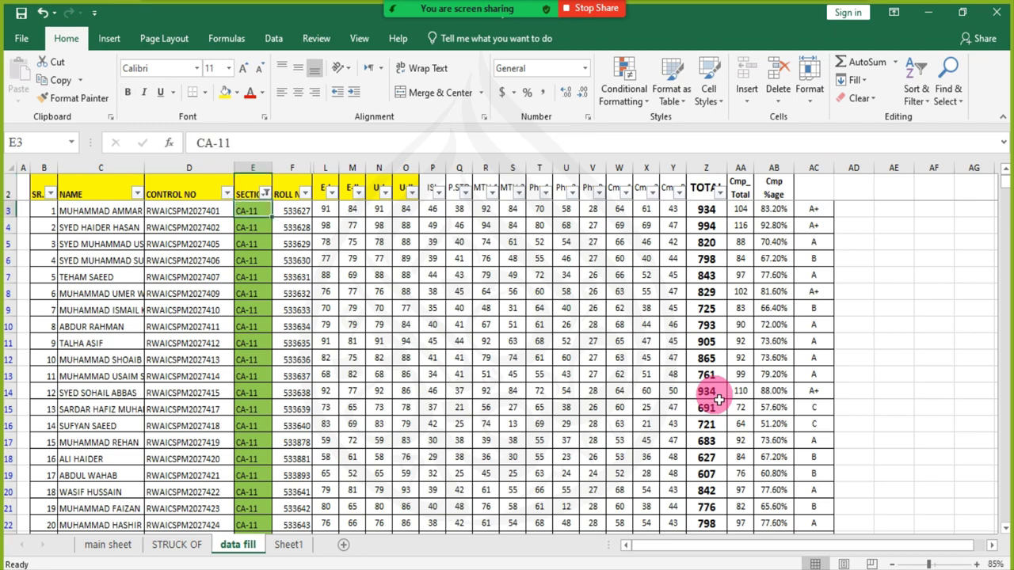
key("ctrl+shift+Down")
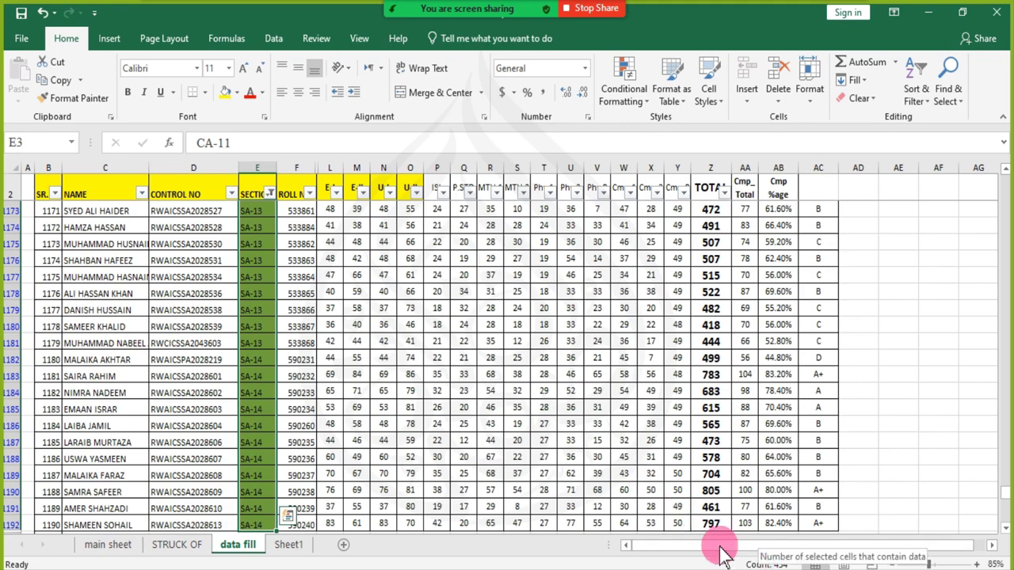
scroll(370, 348, "up", 11)
scroll(370, 342, "up", 7)
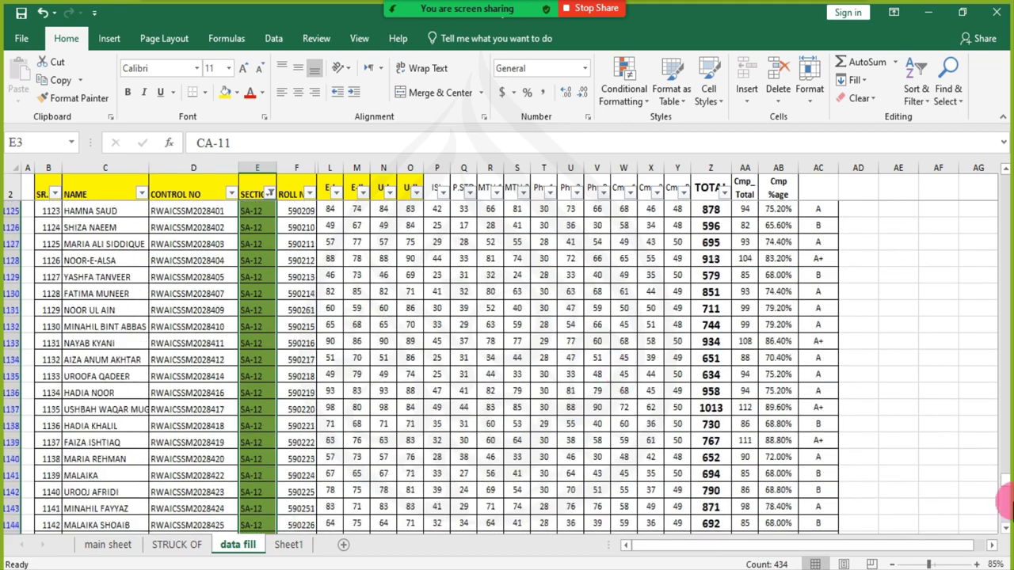
left_click_drag(1002, 480, 999, 190)
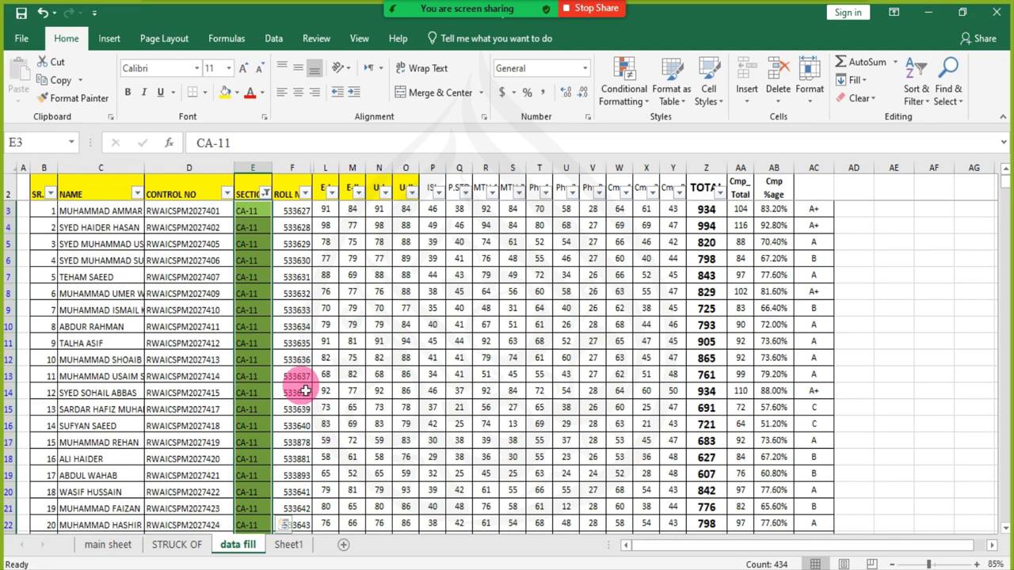
- Select the marks in row 5 from the E-II column through Cmp P to read their summary statistics
left_click(354, 244)
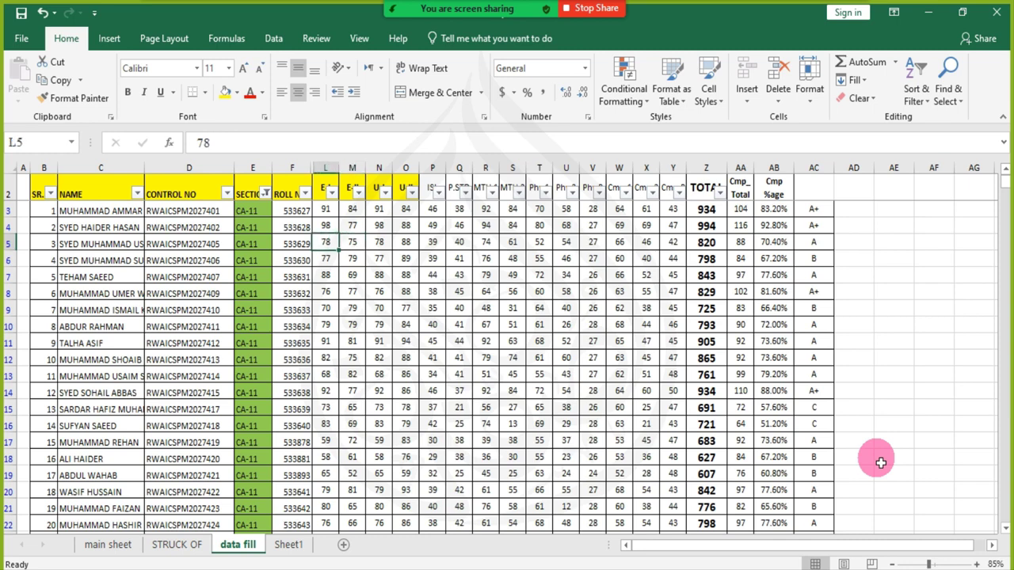
key("shift+Right")
key("shift+Right")
key("shift+Right")
key("shift+Right")
key("shift+Right")
key("shift+Right")
key("shift+Right")
key("shift+Right")
key("shift+Right")
key("shift+Right")
key("shift+Right")
key("shift+Right")
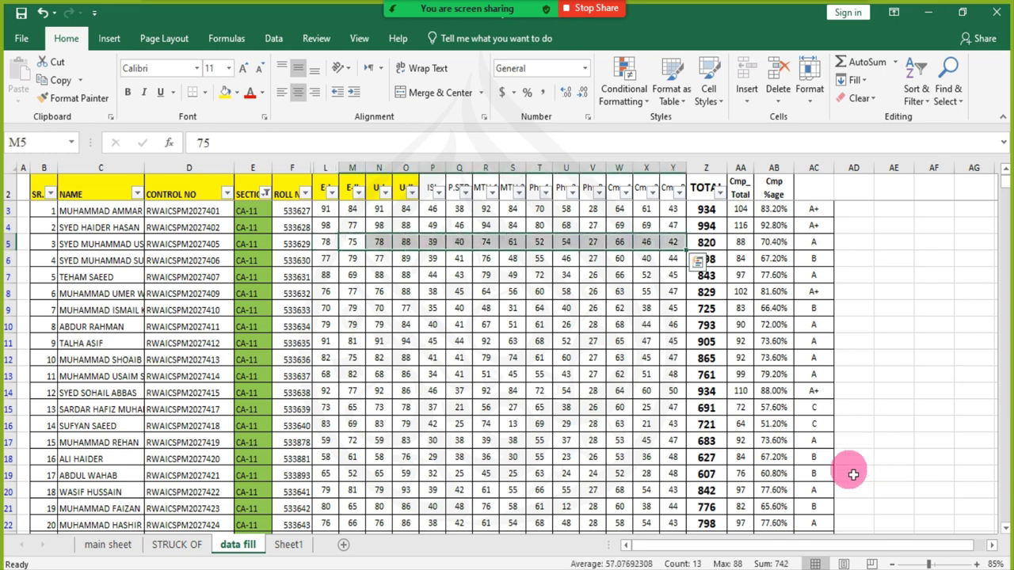
- Add the Minimum statistic to the status bar for the selected row 5 marks, and clear the selection
right_click(544, 567)
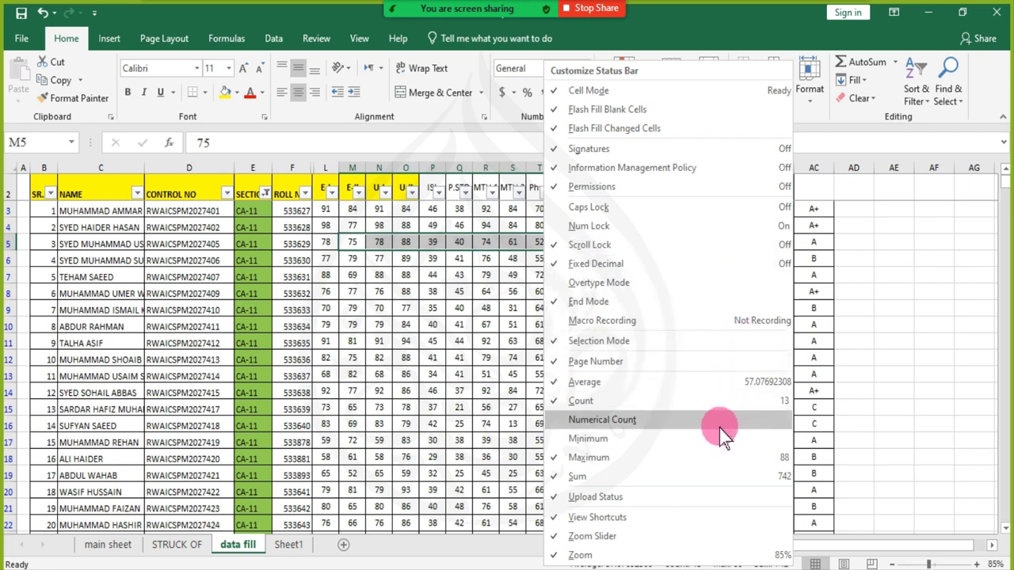
left_click(507, 561)
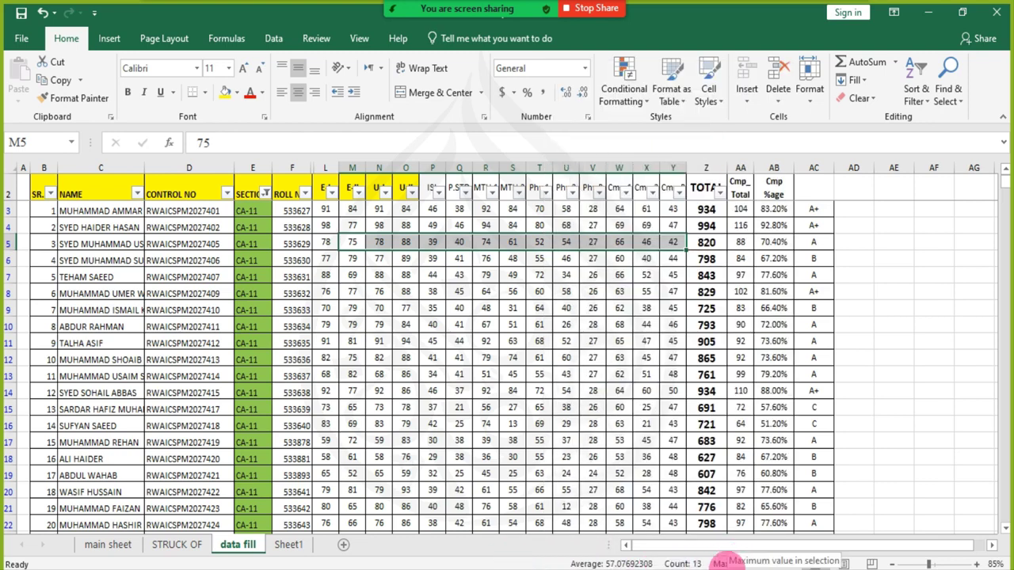
right_click(546, 562)
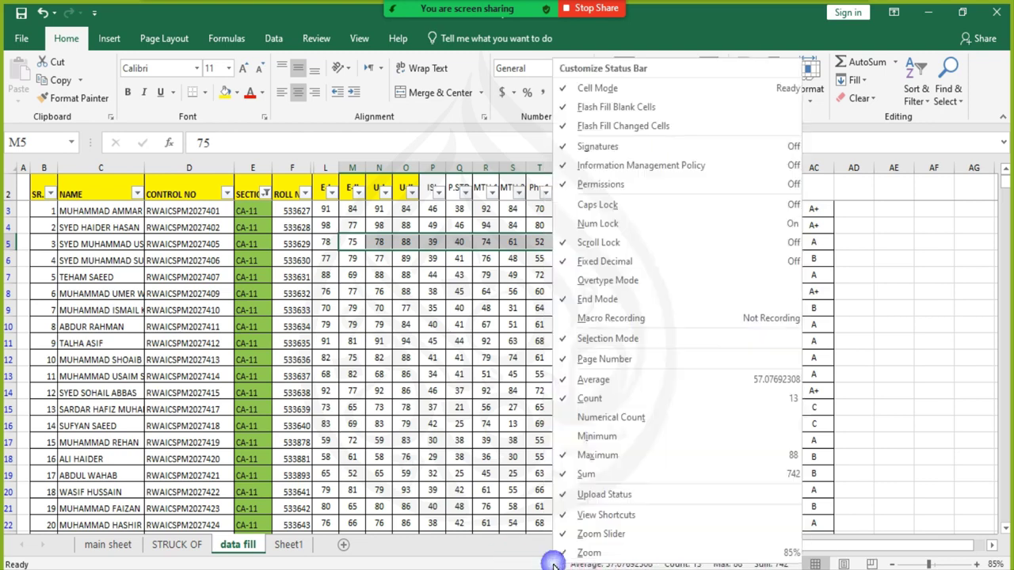
left_click(674, 437)
left_click(515, 566)
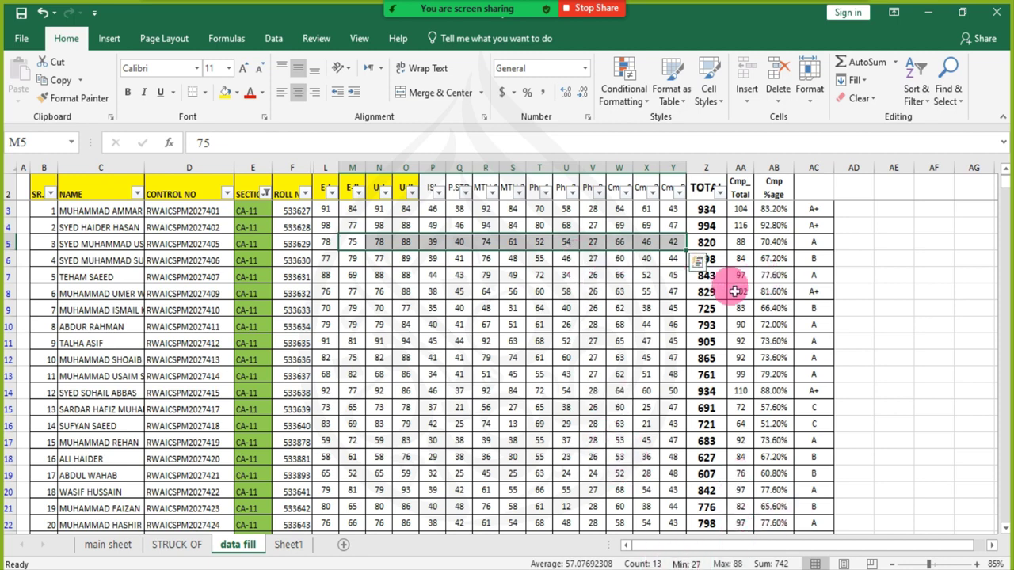
left_click(853, 374)
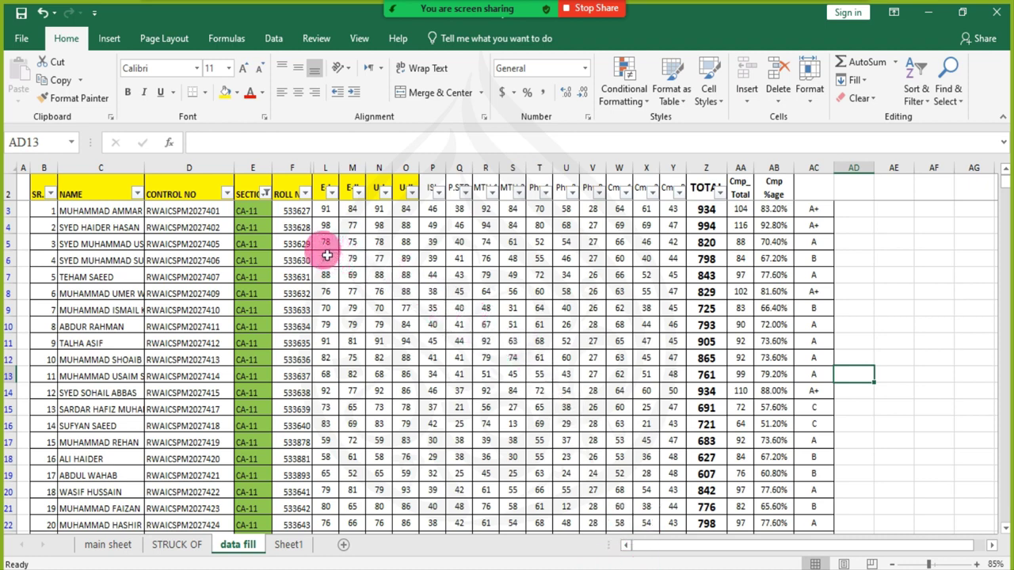
- Inspect the first student's Cmp %age formula in AB3 and the Cmp P column header
scroll(428, 326, "down", 8)
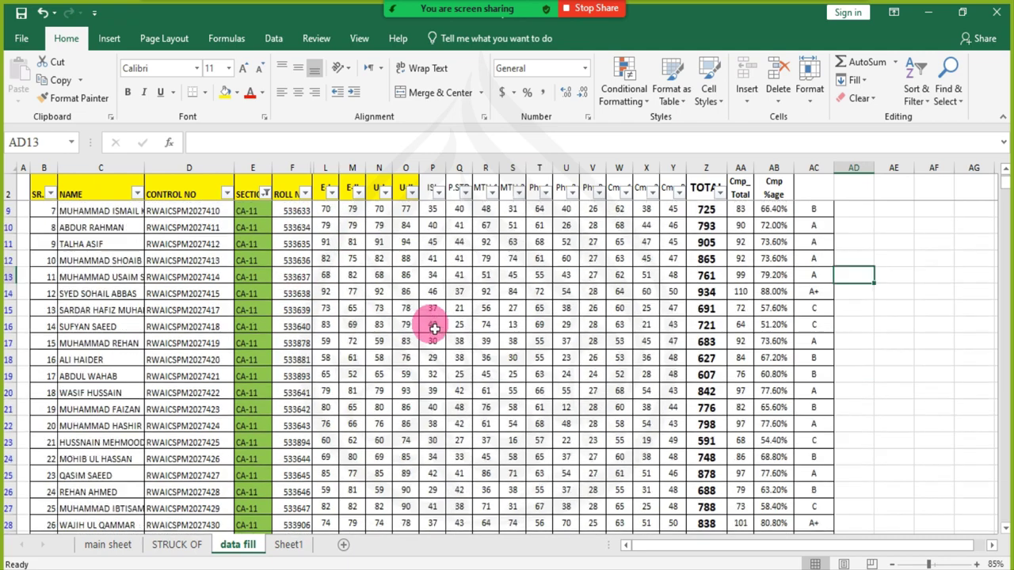
scroll(435, 328, "down", 5)
scroll(435, 328, "up", 13)
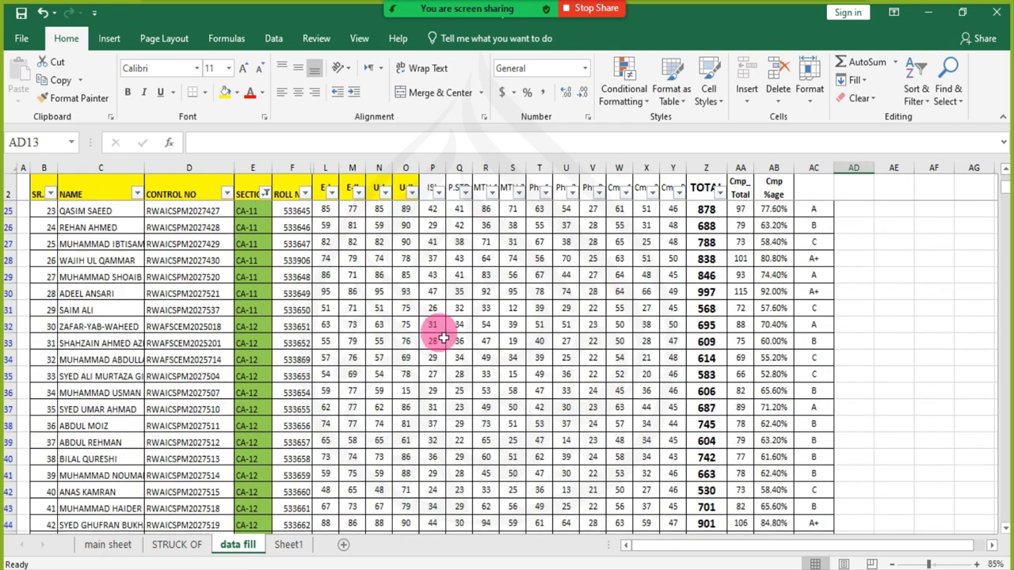
scroll(457, 299, "up", 1)
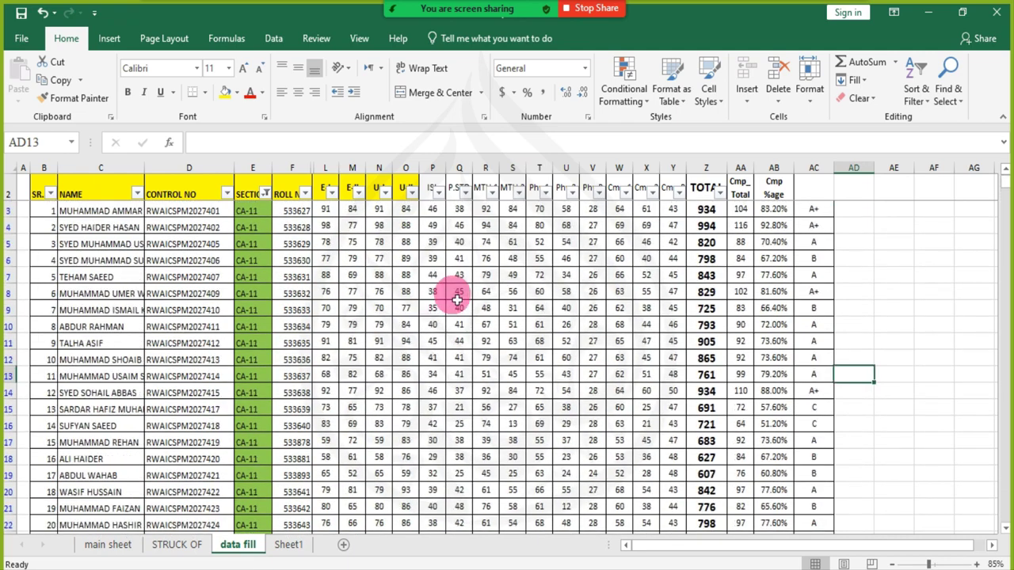
left_click(772, 211)
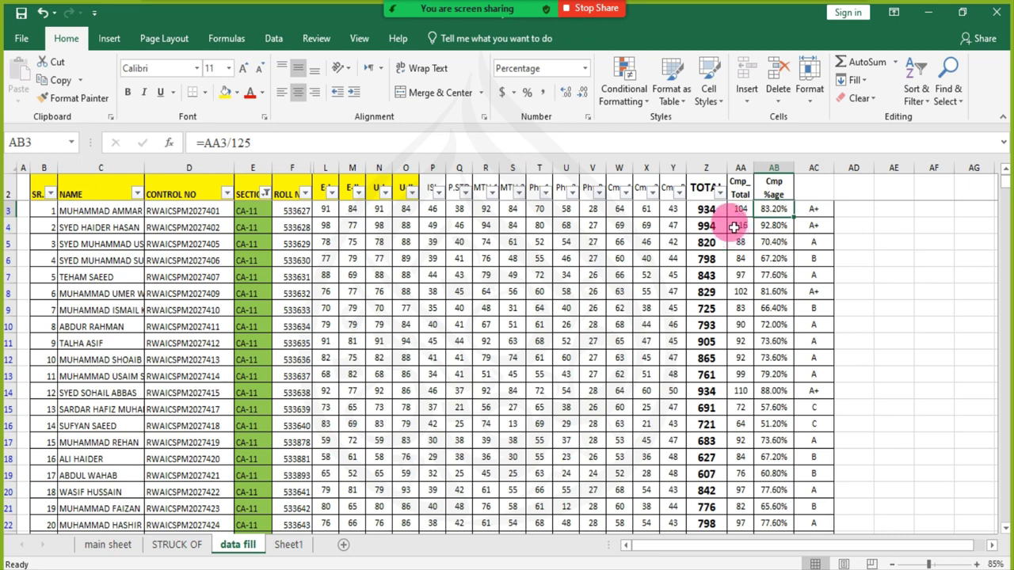
left_click(669, 190)
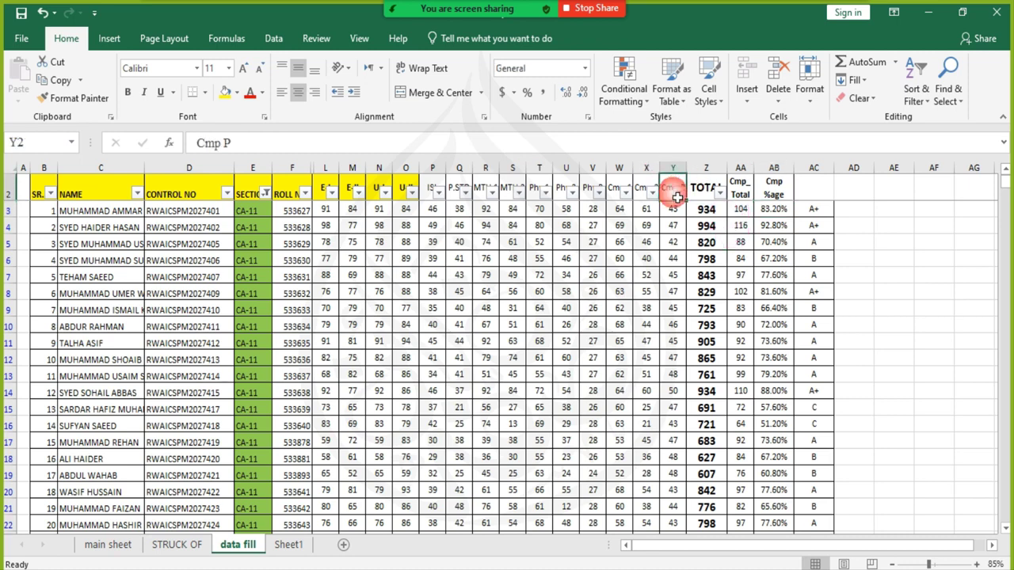
left_click(770, 210)
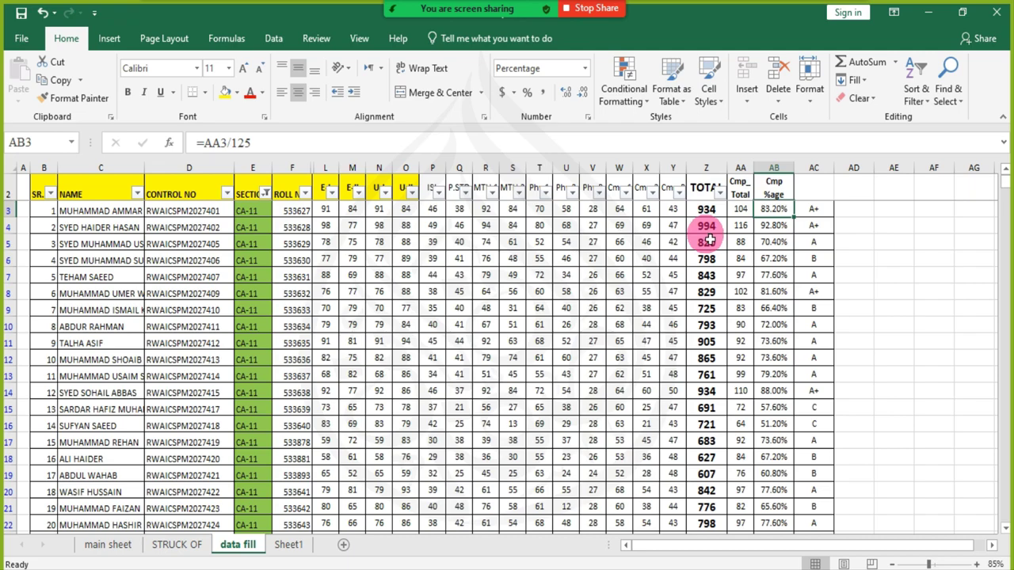
scroll(742, 309, "up", 1, "ctrl")
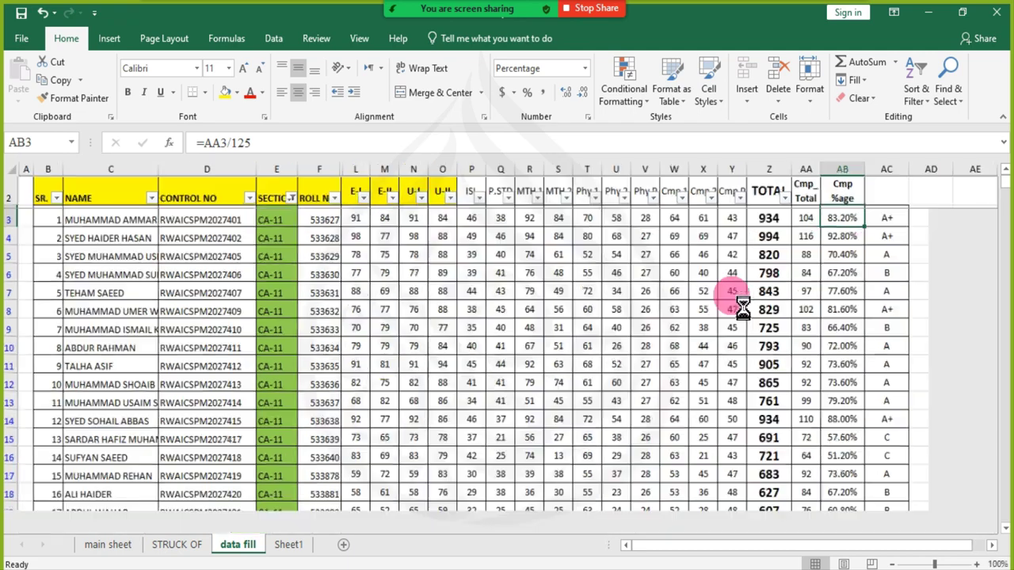
scroll(737, 301, "up", 4, "ctrl")
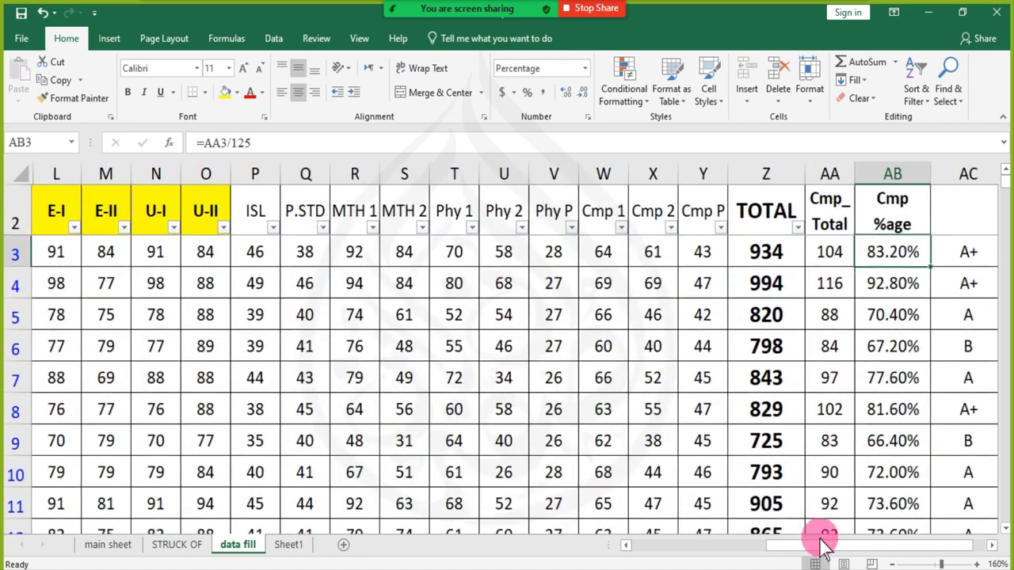
left_click_drag(819, 547, 867, 547)
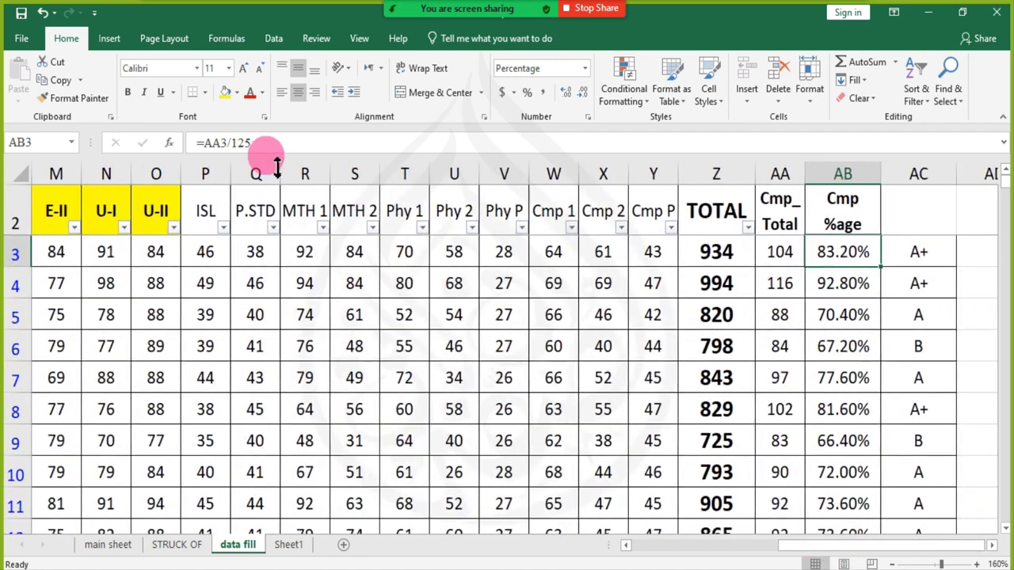
- Examine the first student's Cmp_Total formula in AA3 with its source marks X3 and Y3, leaving the formula unedited
left_click(790, 259)
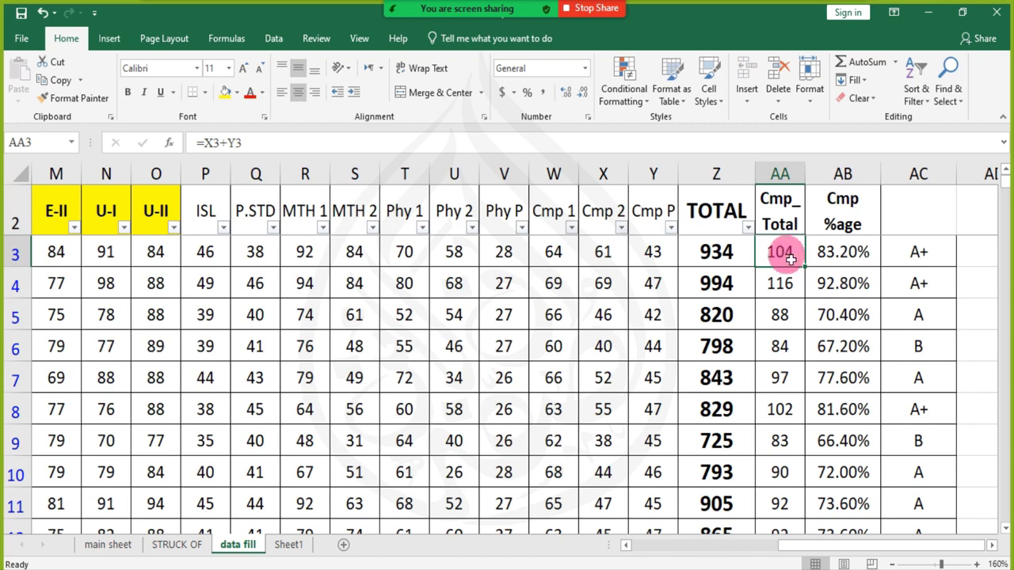
left_click(779, 273)
left_click(780, 264)
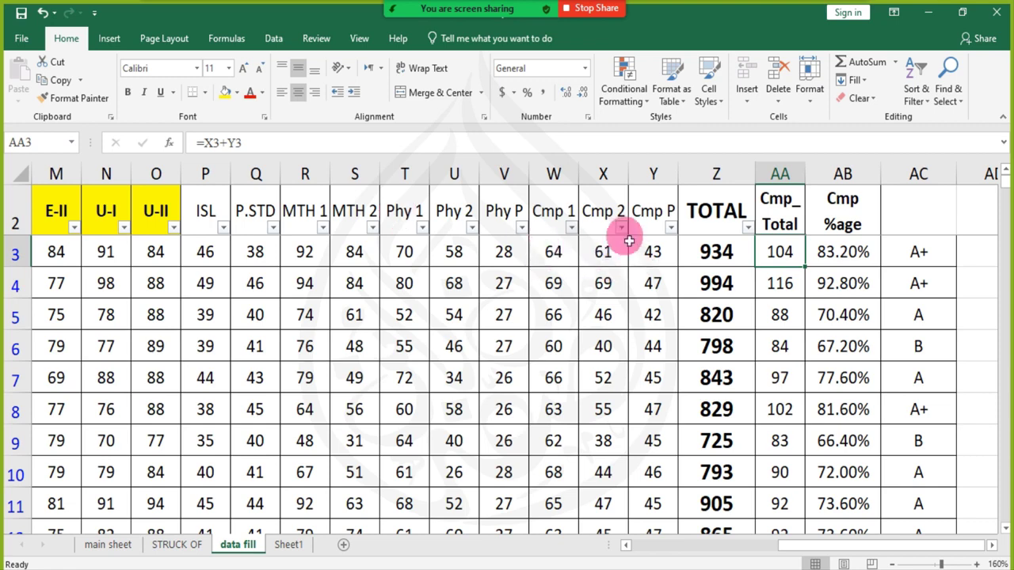
left_click_drag(600, 256, 642, 253)
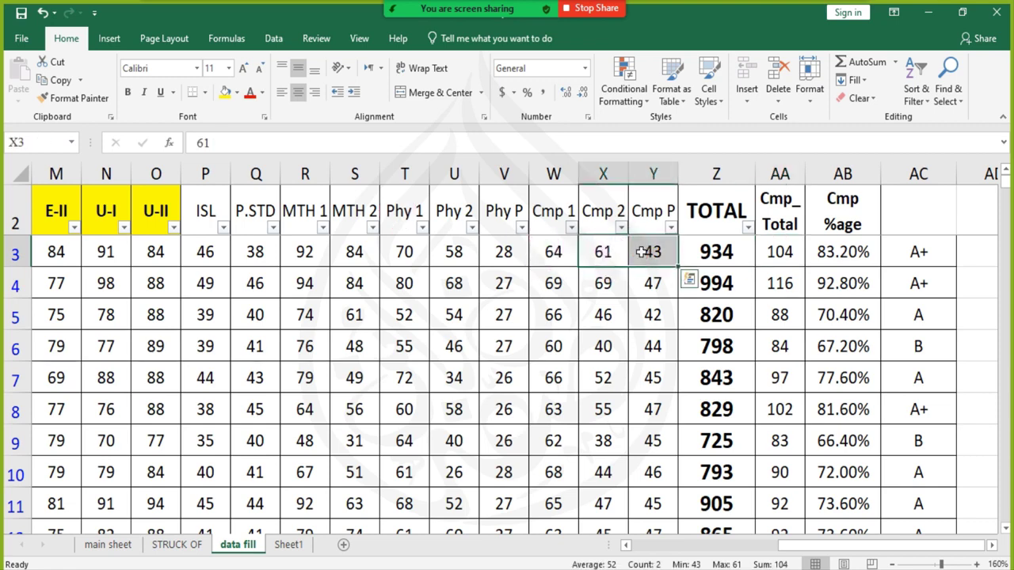
left_click(780, 254)
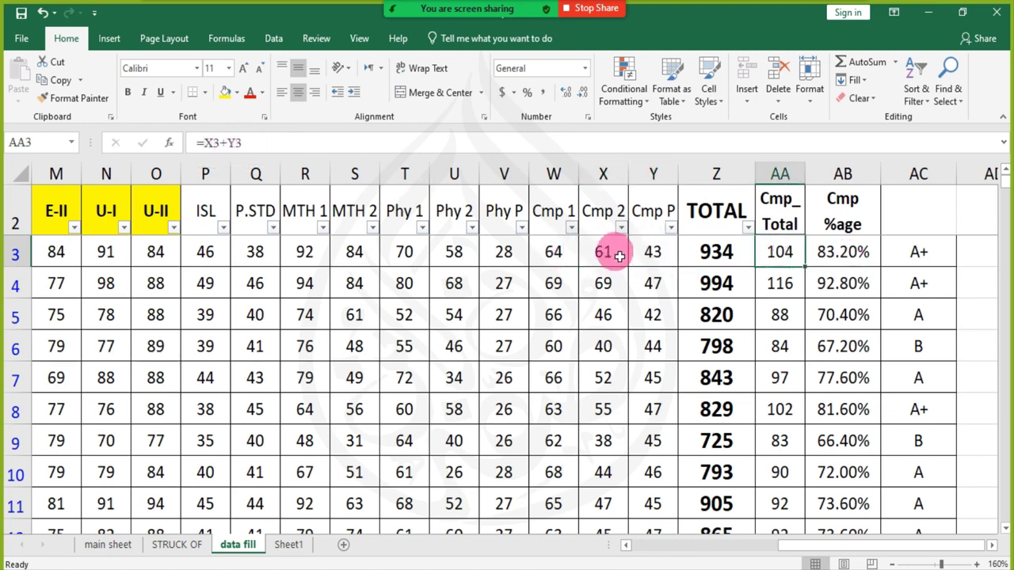
double_click(234, 142)
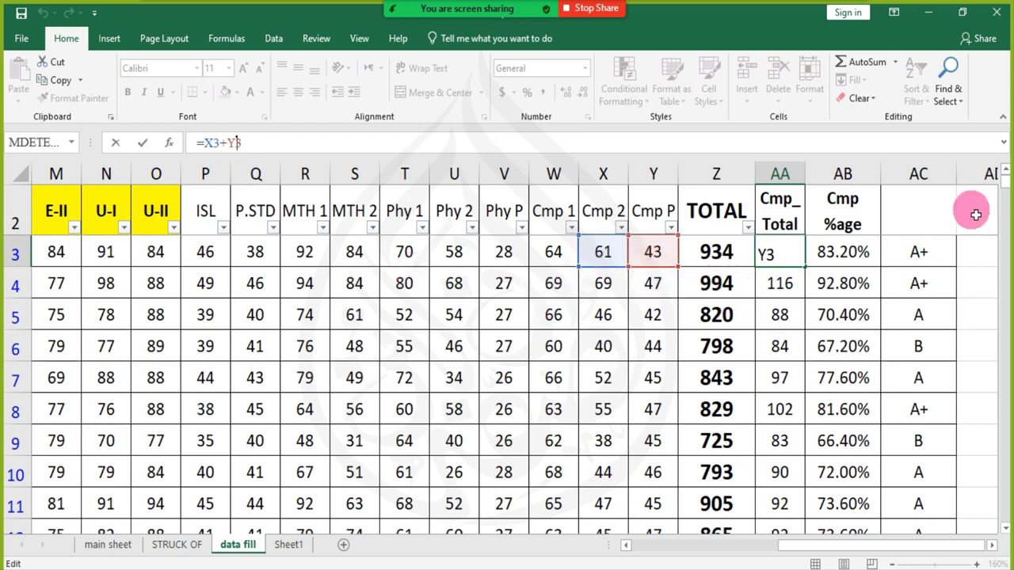
key("Escape")
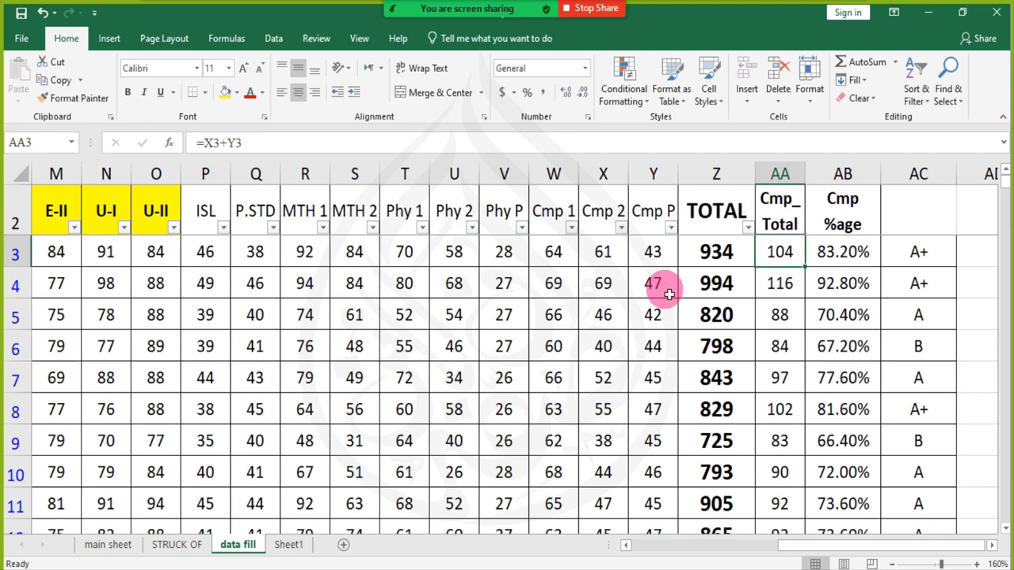
type("%")
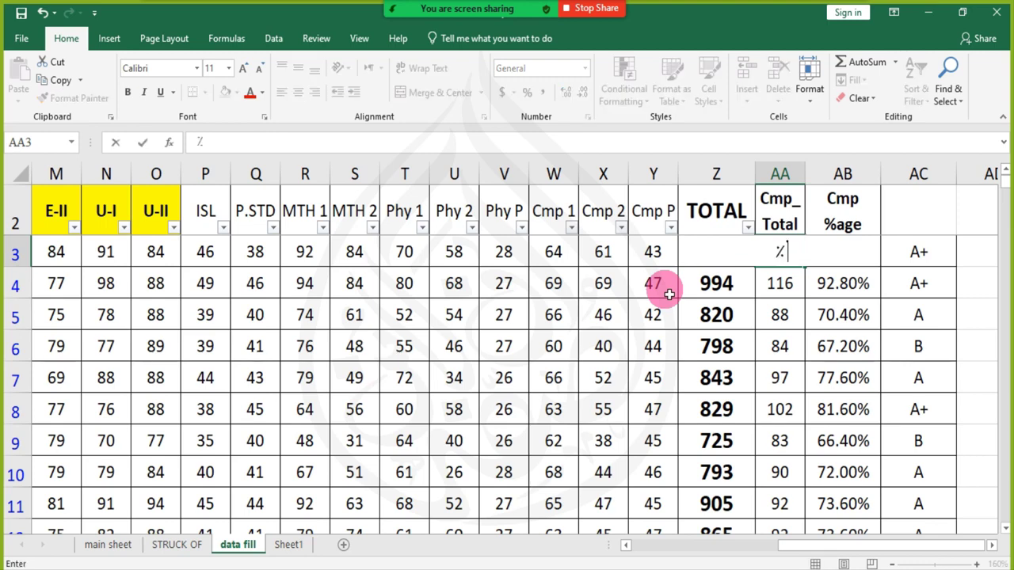
key("Escape")
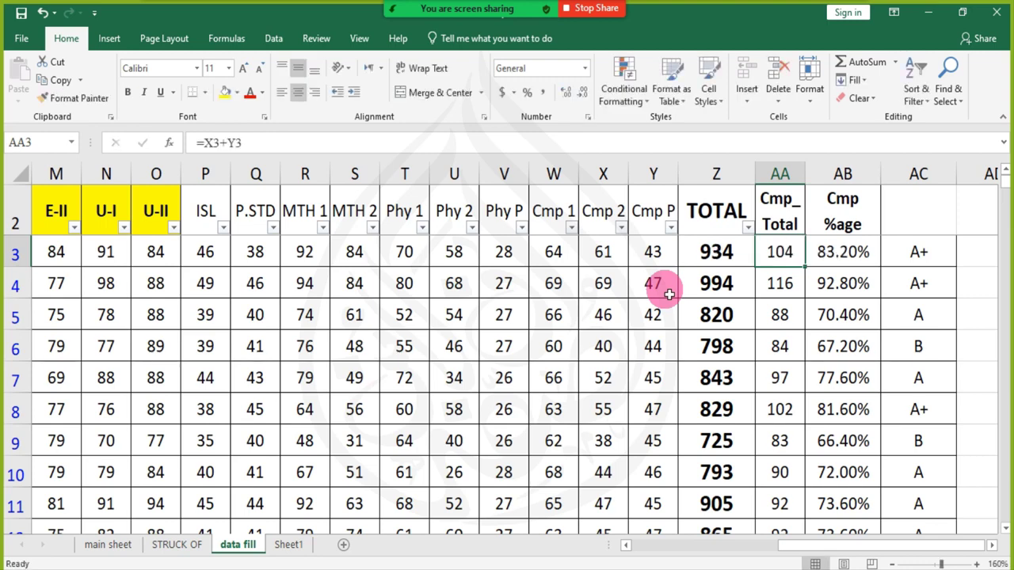
key("F2")
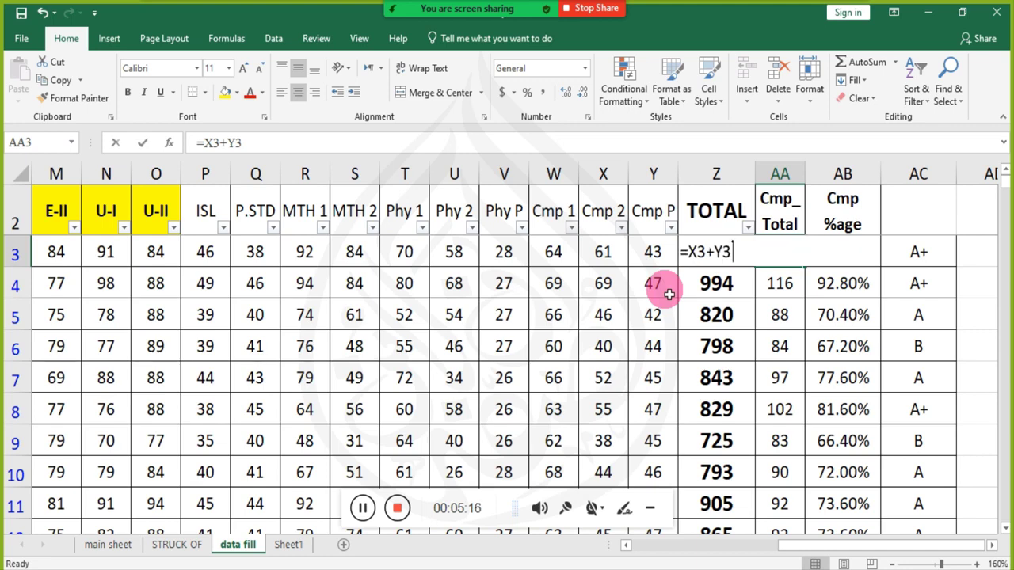
type("%")
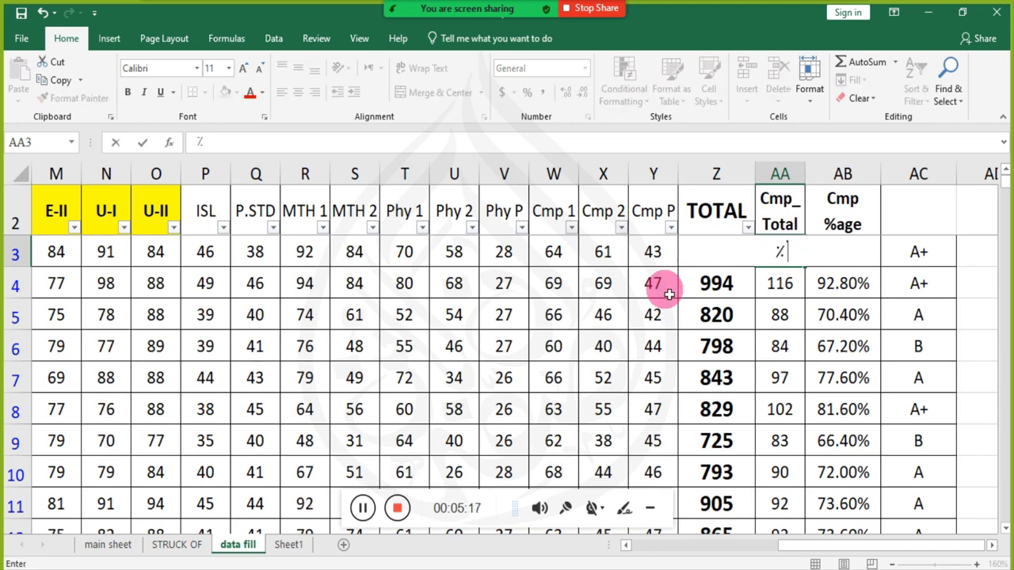
left_click(361, 507)
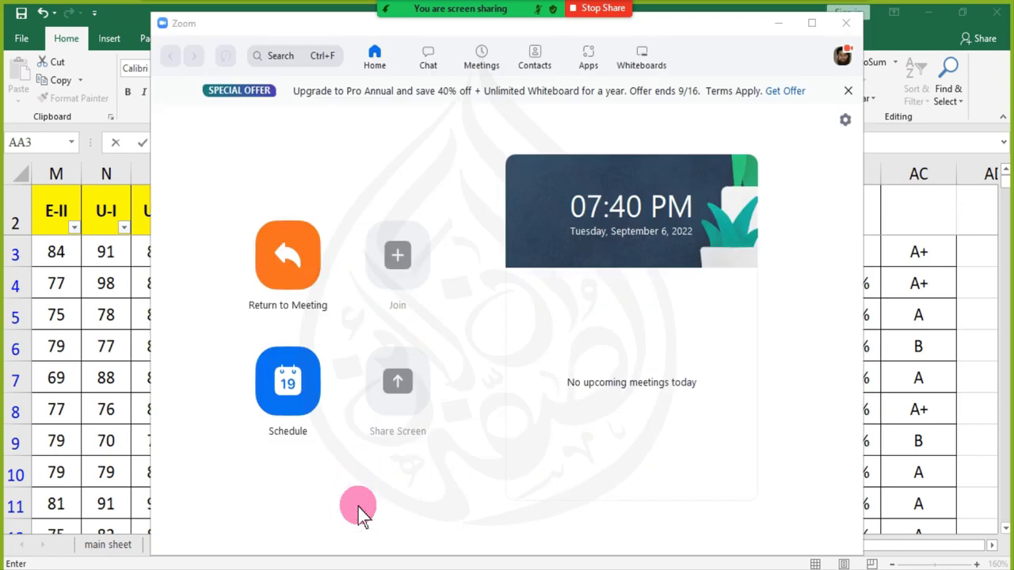
left_click(778, 23)
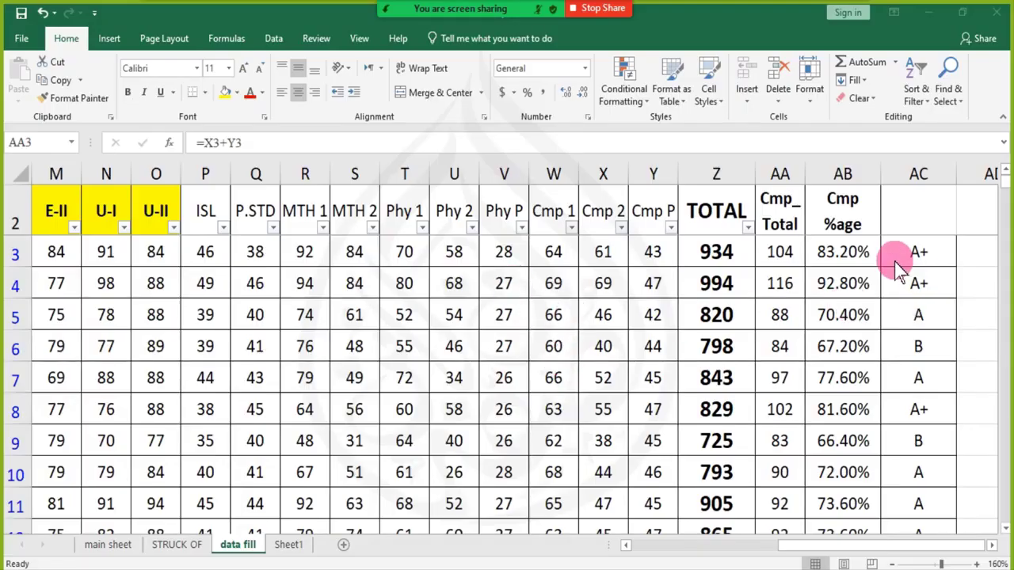
- Inspect the nested IF grade formula for the first student in cell AC3
left_click(924, 253)
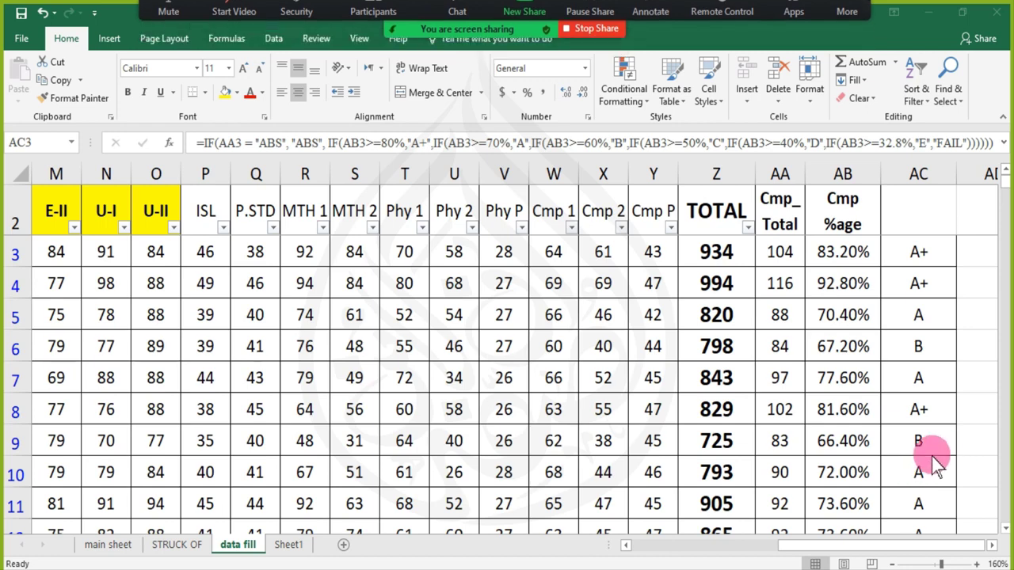
left_click(924, 260)
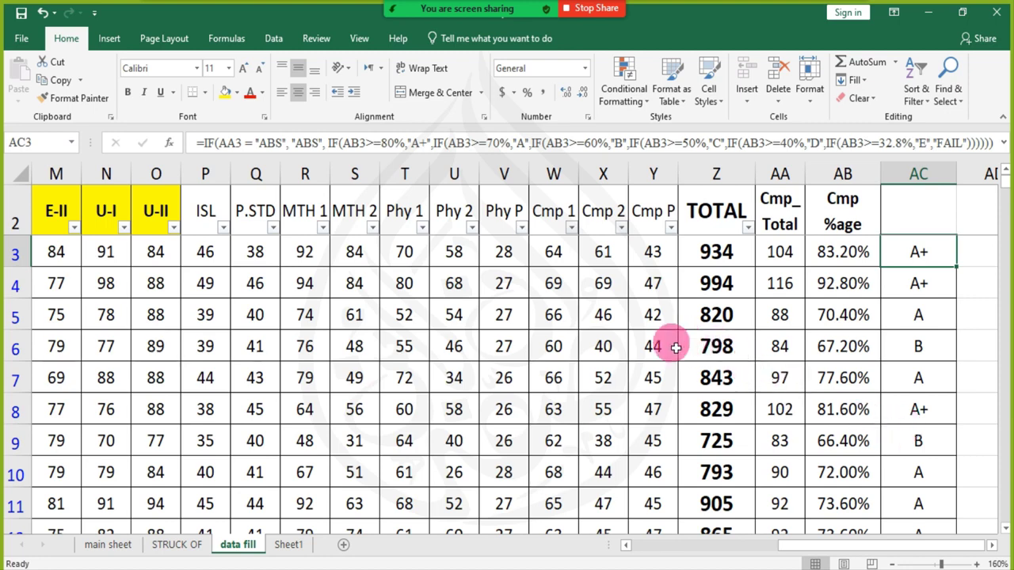
- Check the meeting chat twice for participants' replies, minimizing the chat window each time
mouse_move(346, 11)
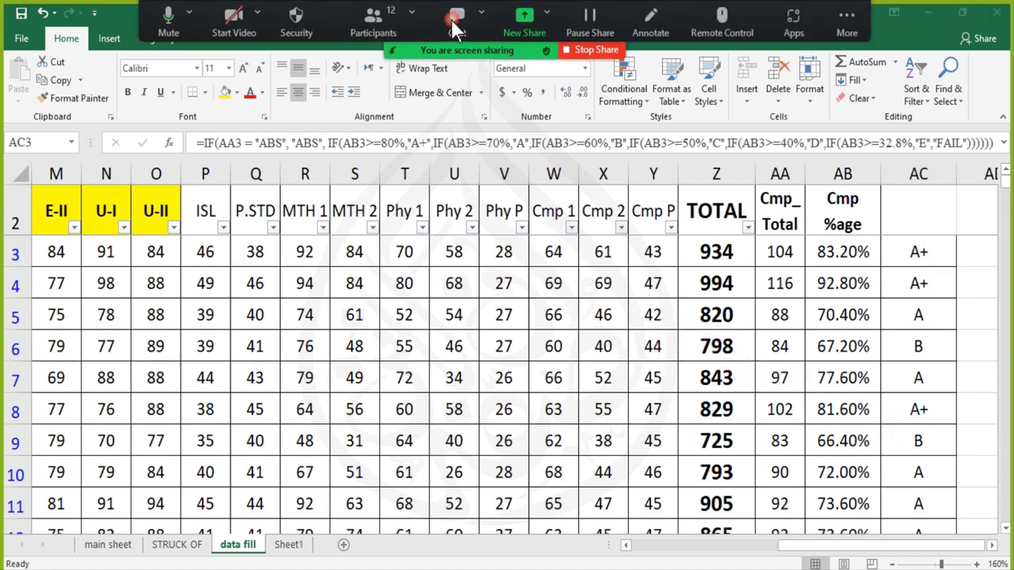
left_click(456, 22)
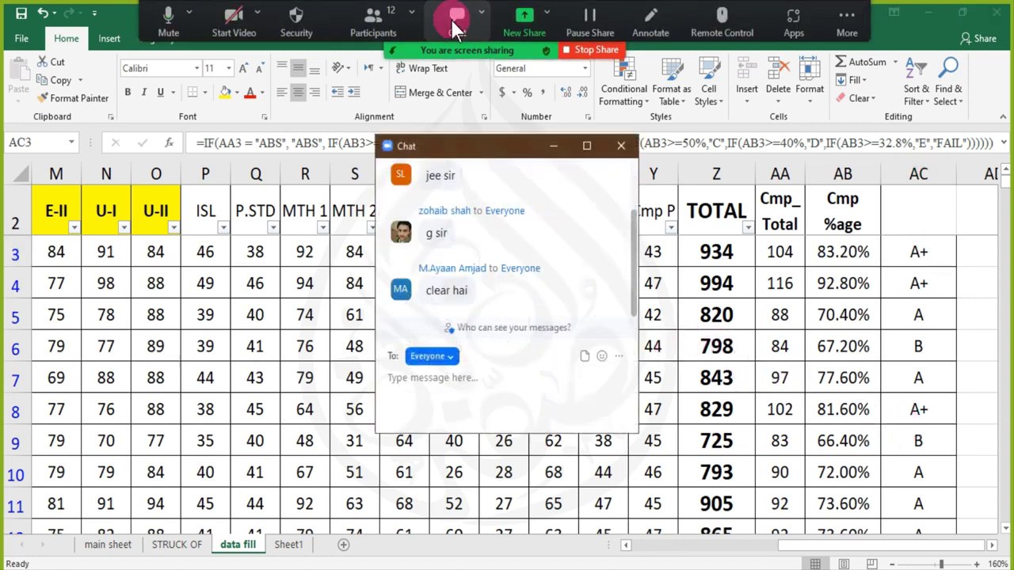
left_click(554, 146)
mouse_move(417, 11)
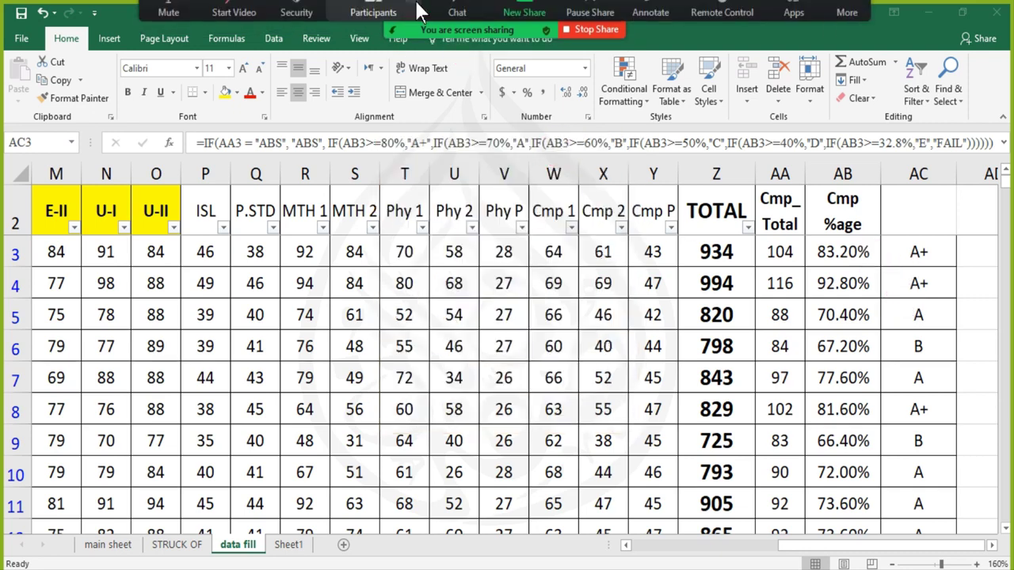
left_click(450, 16)
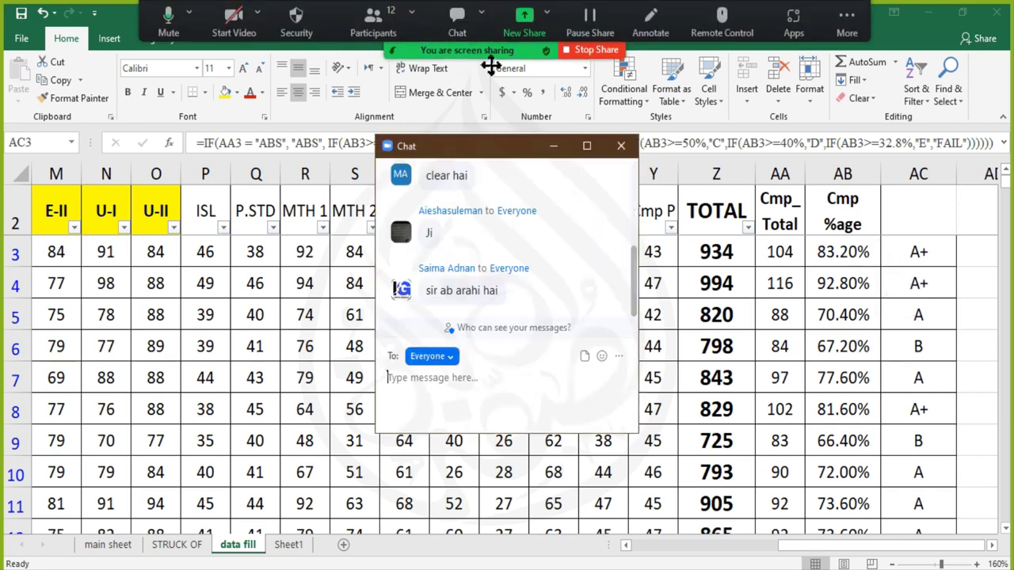
left_click(559, 146)
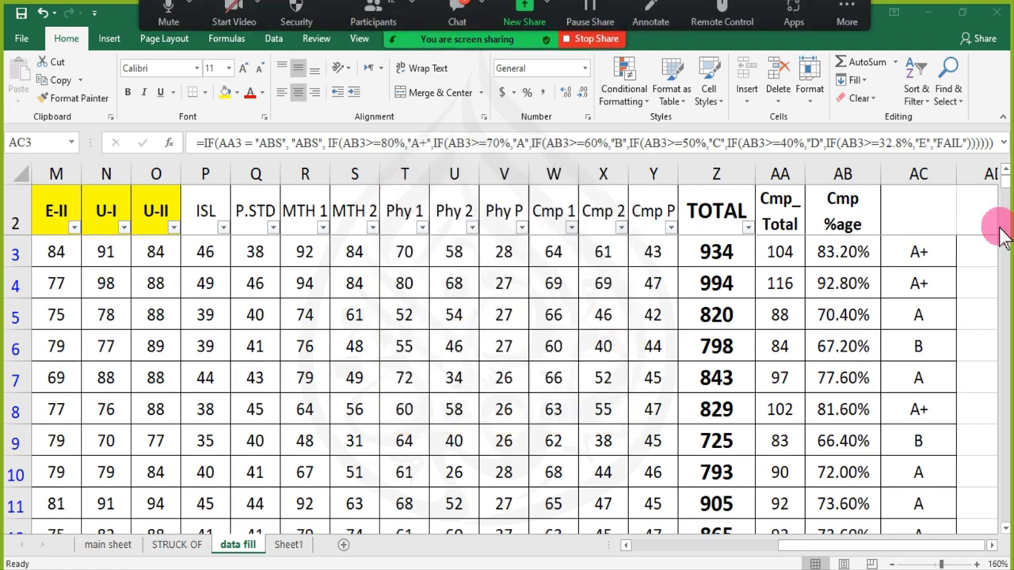
- Examine how the first student's marks in X3 and Y3 feed the Cmp_Total in AA3 and Cmp %age in AB3
left_click(907, 242)
left_click(854, 257)
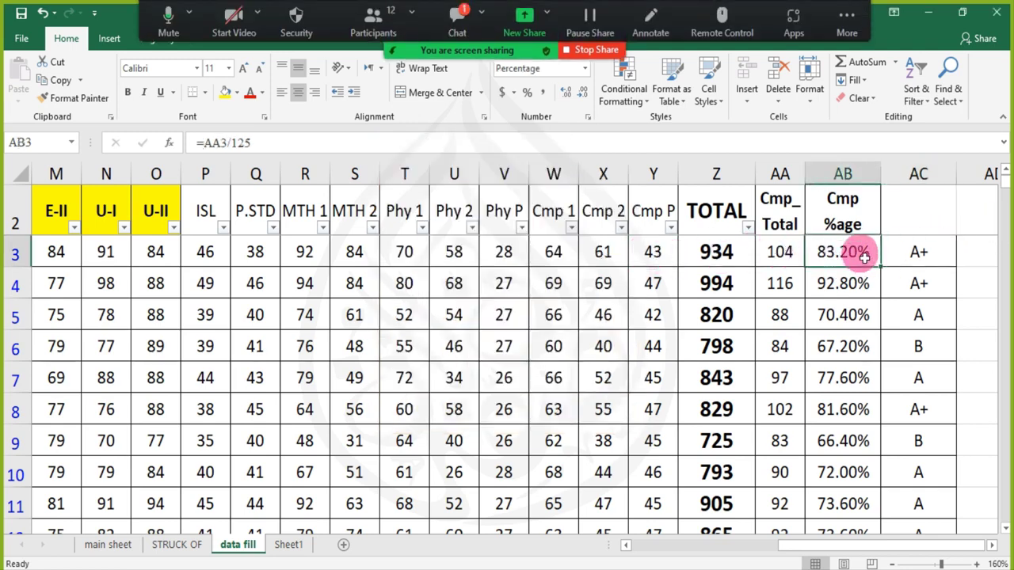
left_click_drag(616, 256, 638, 256)
left_click(605, 253)
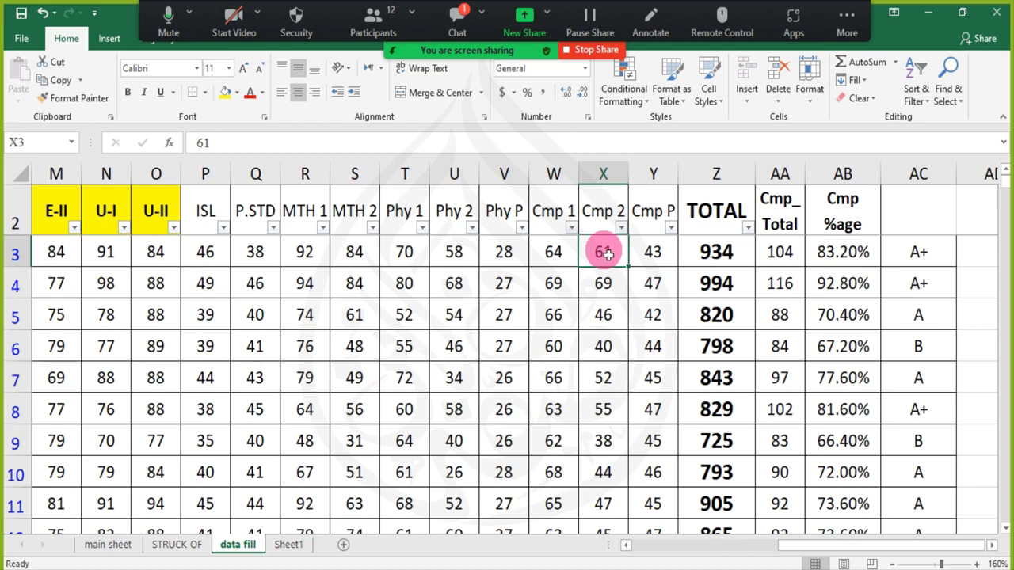
left_click(652, 253)
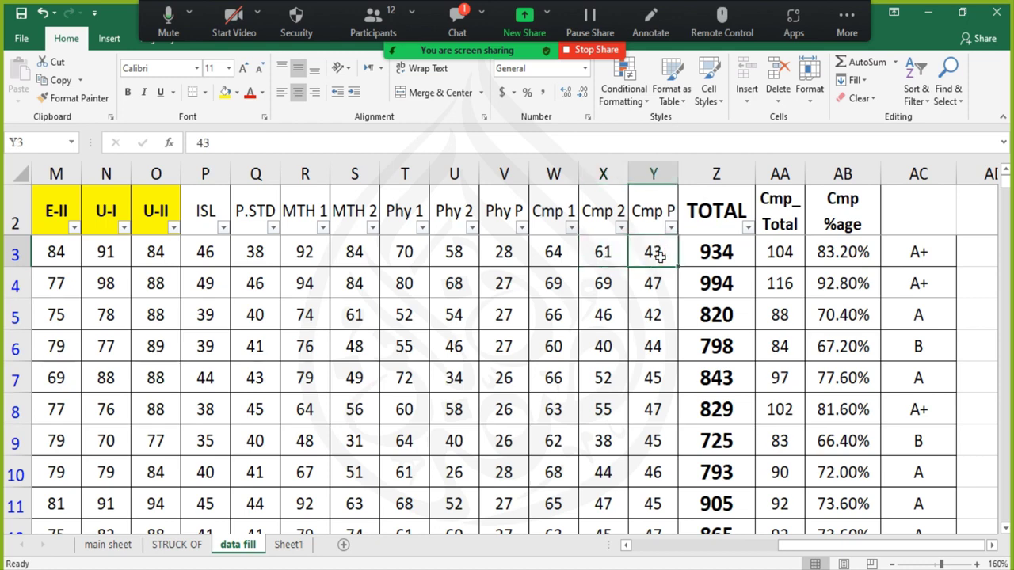
left_click(780, 252)
left_click(824, 252)
left_click(781, 252)
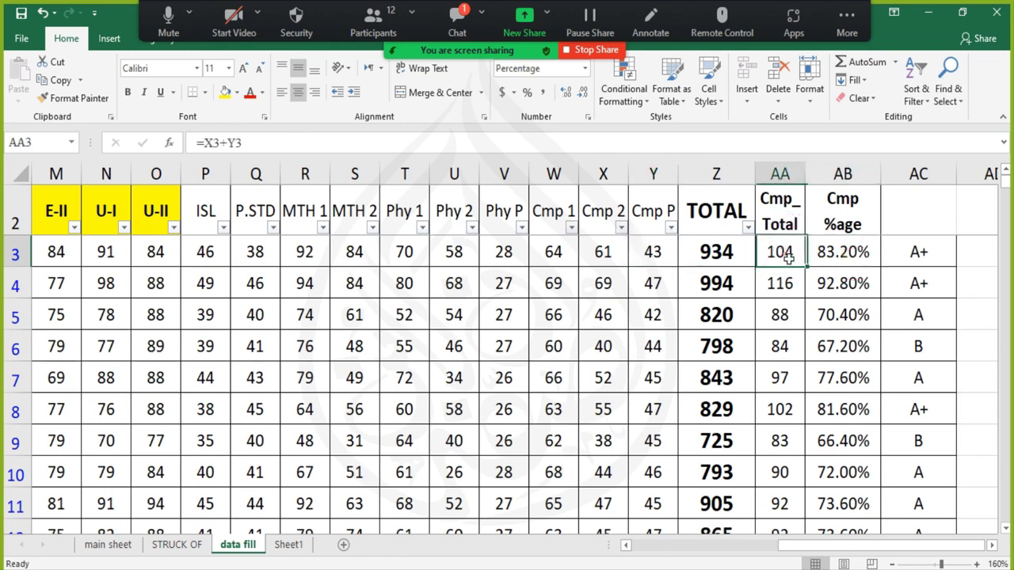
- Compare the AA3 total formula with the AB3 percentage formula, leaving AB3's division by 125 unedited
left_click(830, 252)
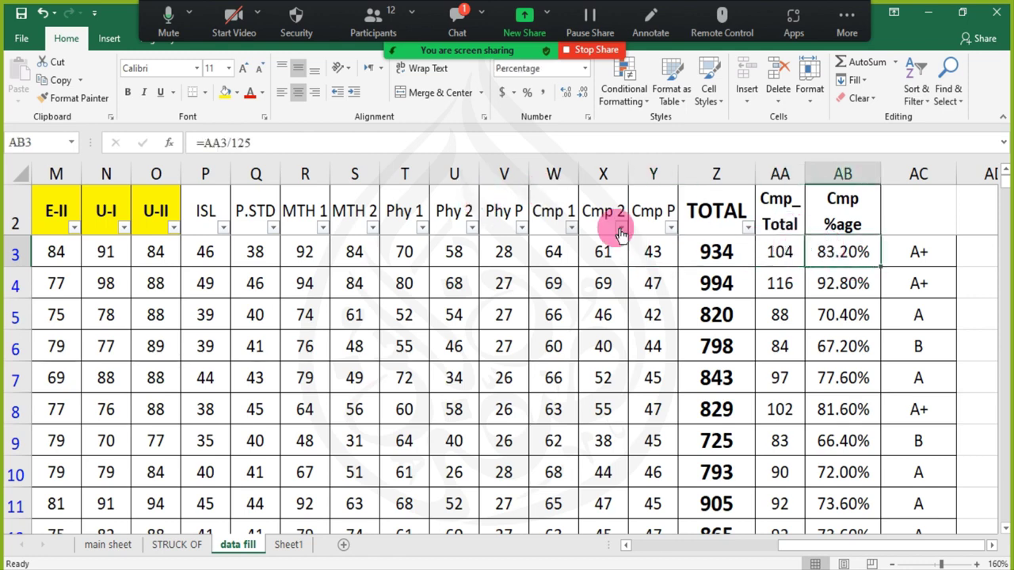
left_click(789, 252)
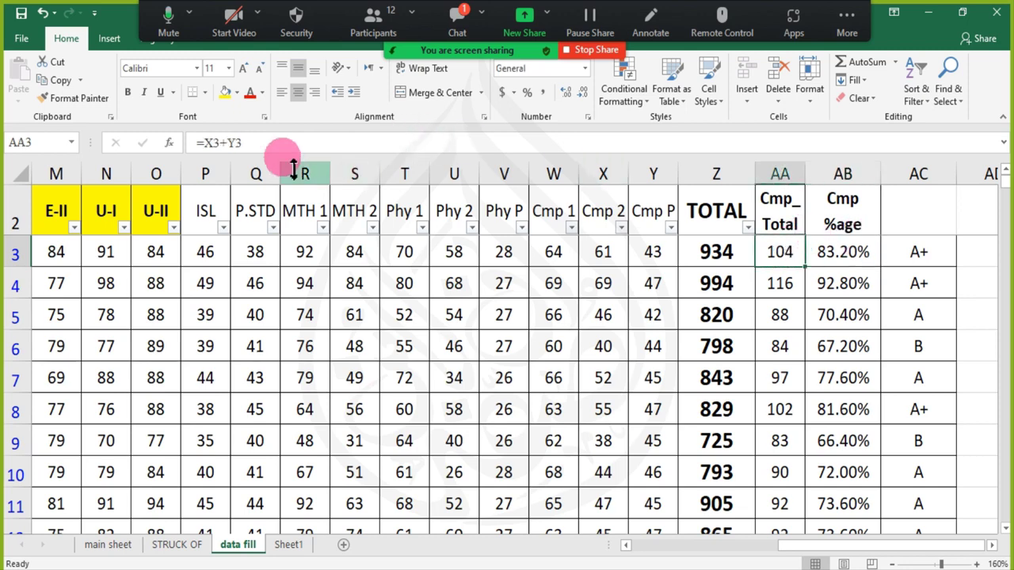
left_click(846, 254)
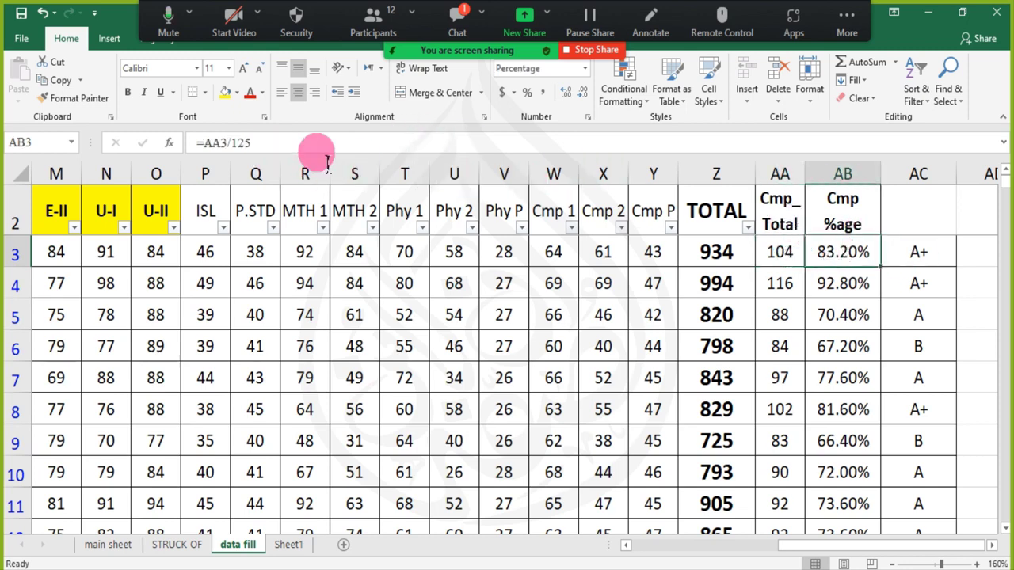
left_click(272, 145)
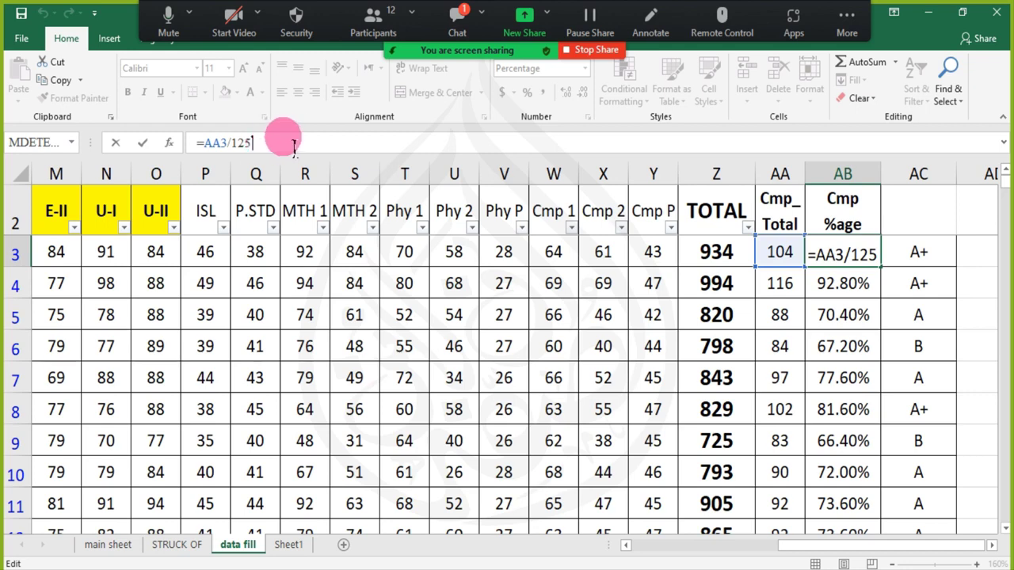
type(",")
left_click(656, 197)
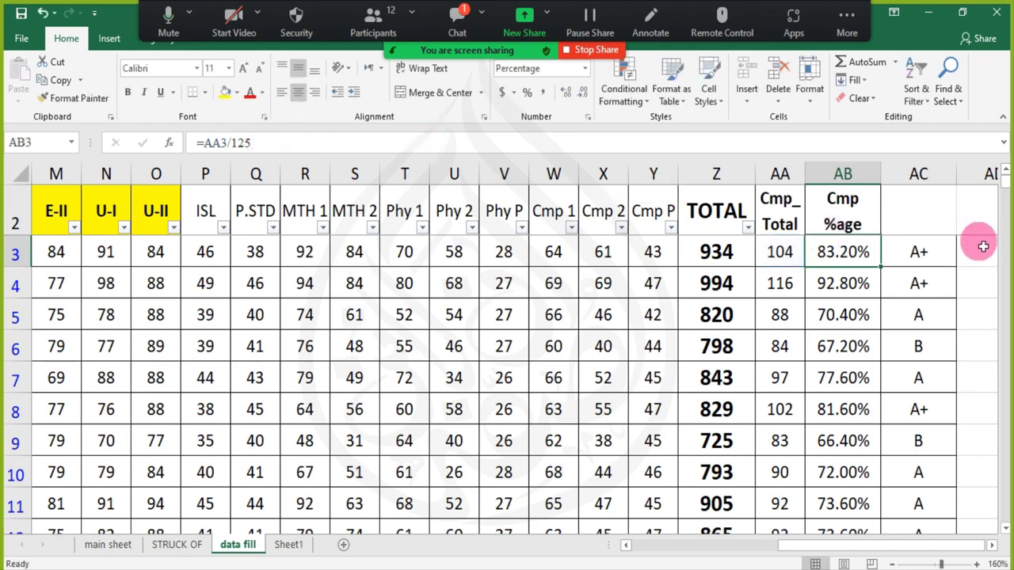
- Delete the AA3 = "ABS" test, its "ABS" result and the nested IF opening from the grade formula in AC3
left_click(911, 253)
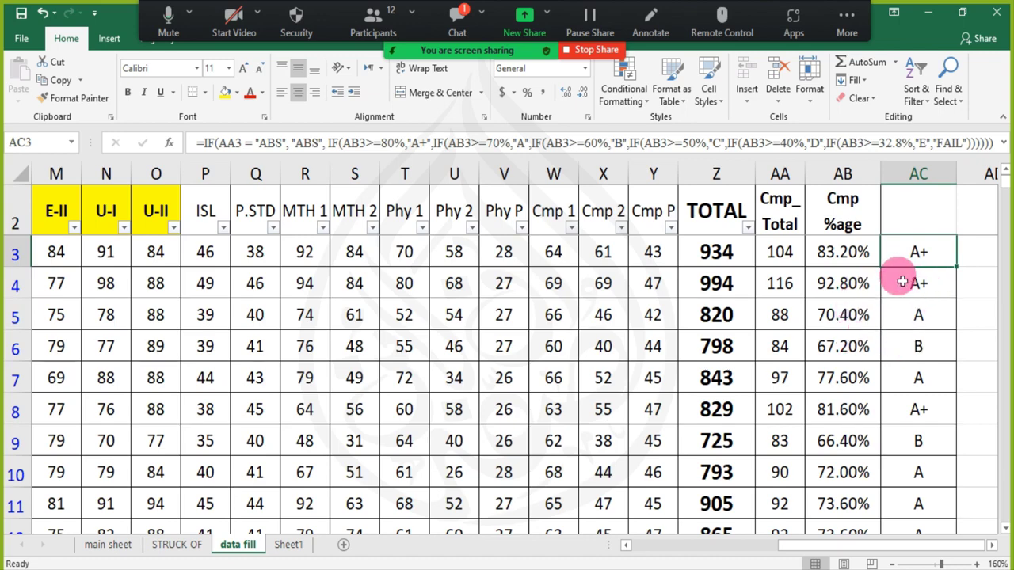
scroll(882, 377, "down", 1)
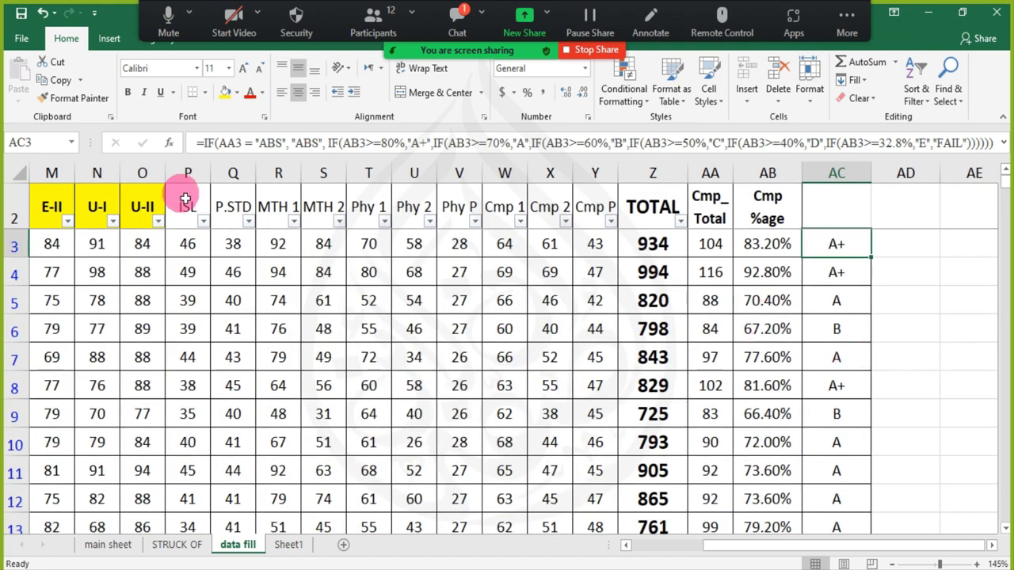
left_click(226, 151)
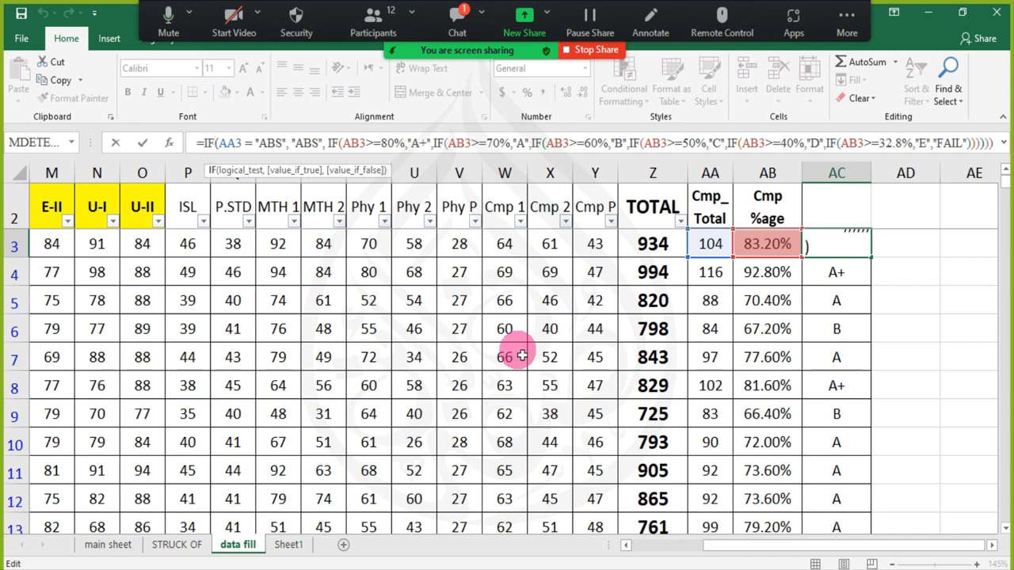
key("Right")
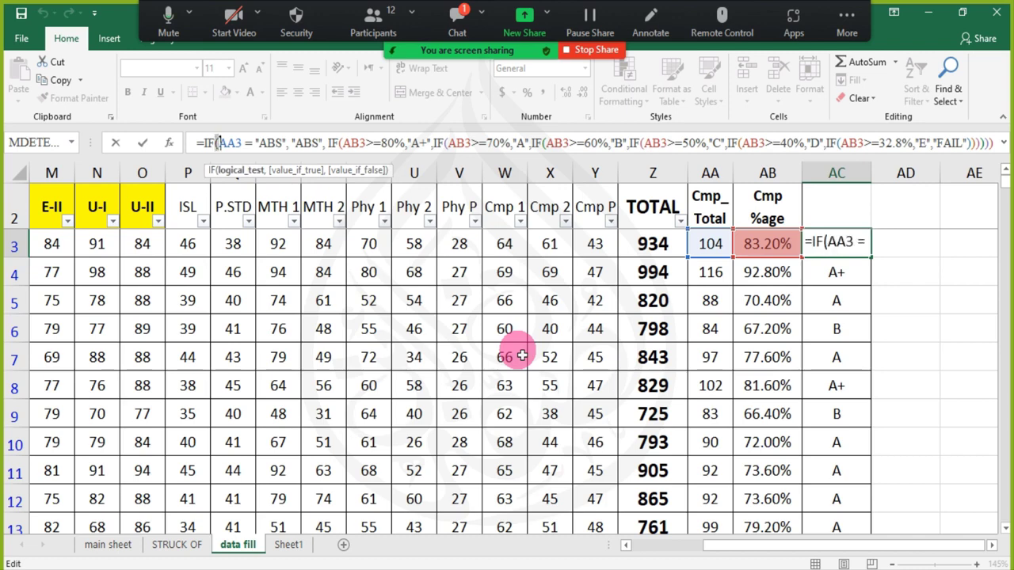
key("Right")
key("Right")
key("Right")
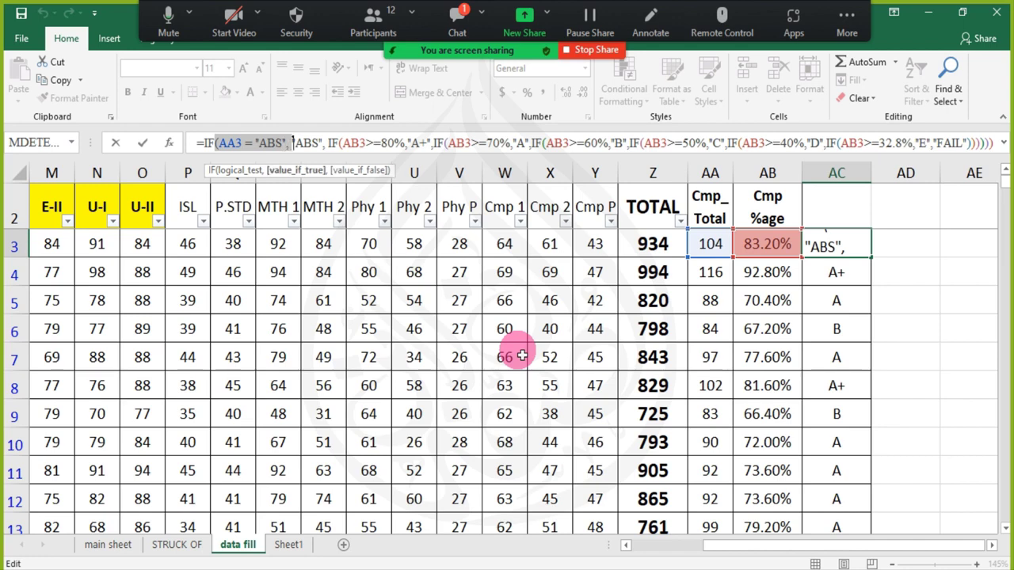
key("Right")
key("Right")
key("Right")
key("Right")
key("Right")
key("Right")
key("Right")
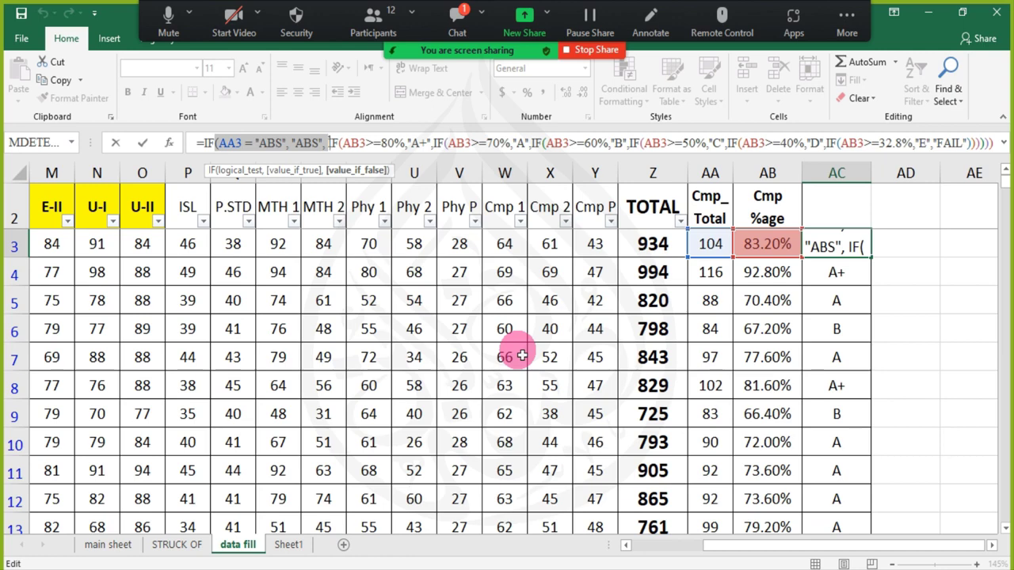
key("Right")
key("Right")
key("Right")
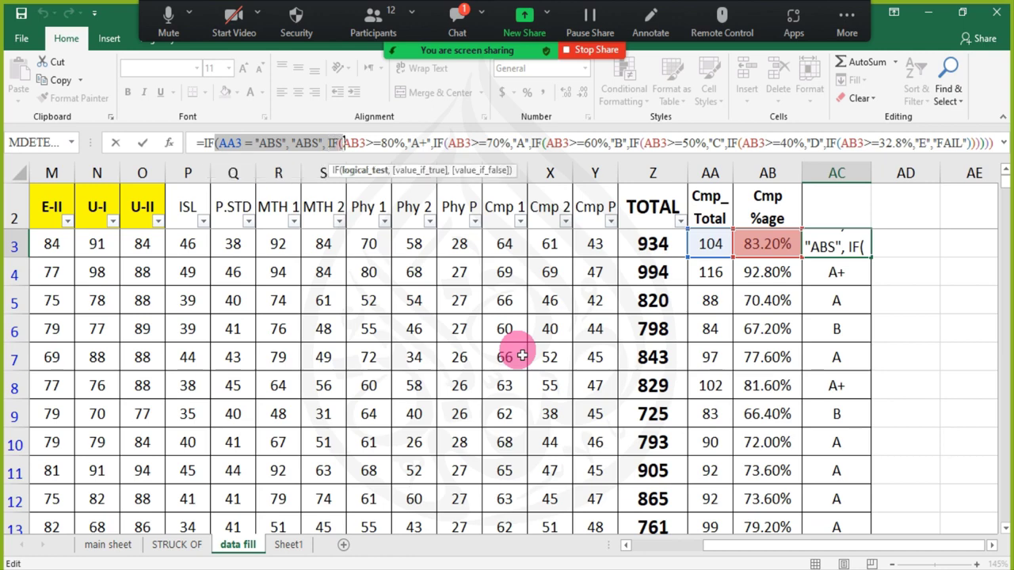
key("BackSpace")
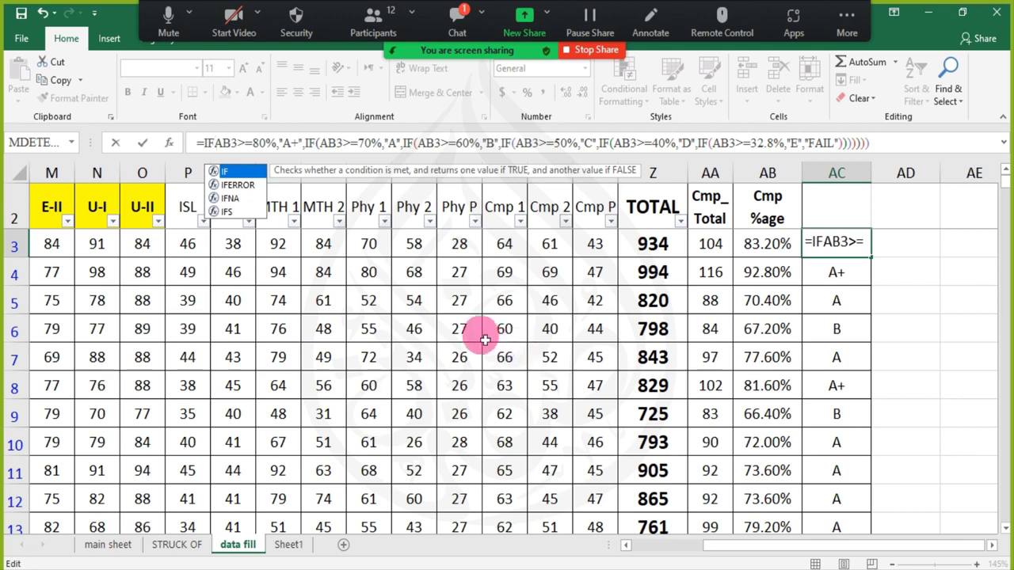
- Restore the opening parenthesis after IF in AC3, remove the surplus closing parenthesis, and commit the grade formula
type(")")
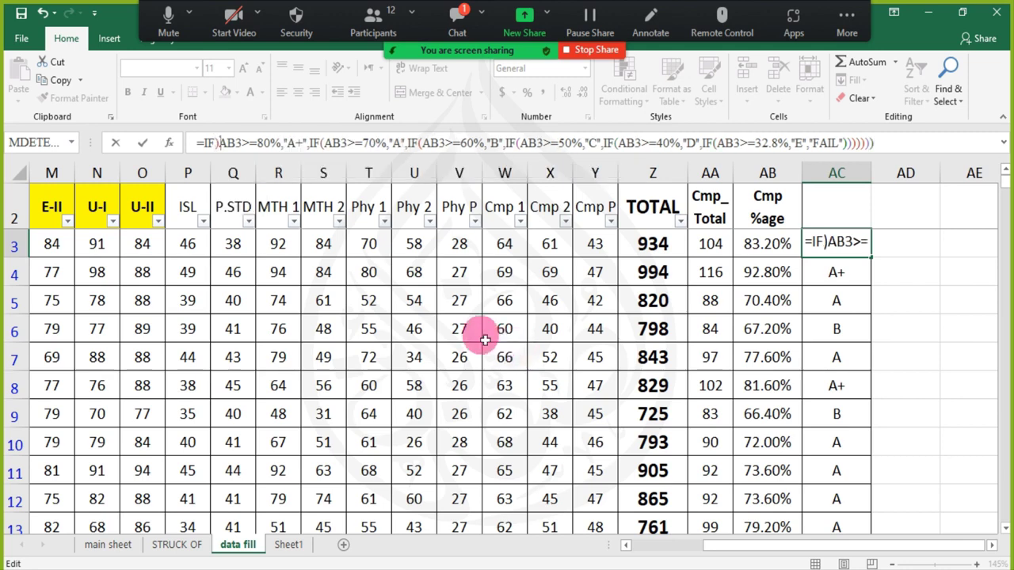
key("BackSpace")
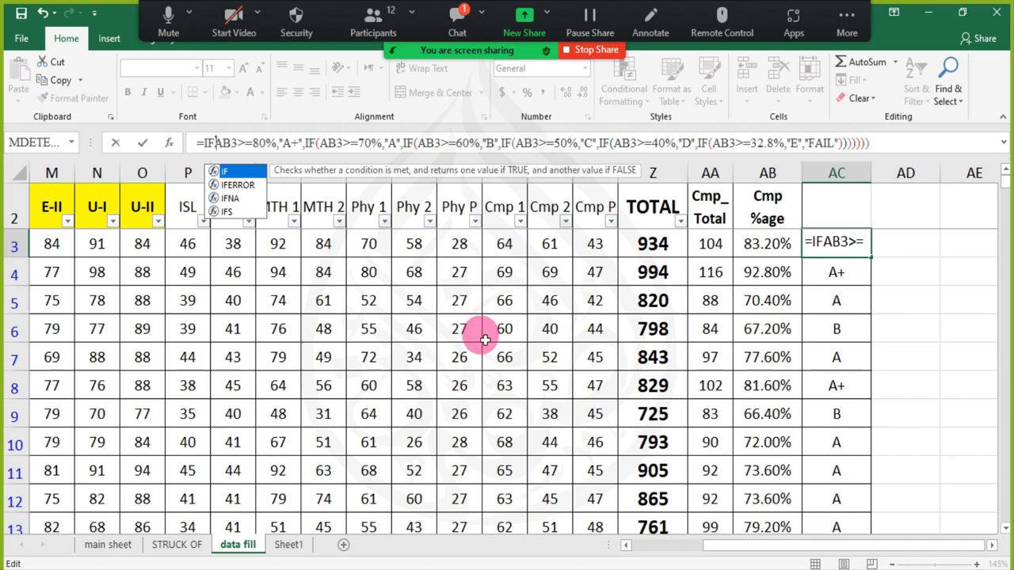
type(")")
key("BackSpace")
type("(")
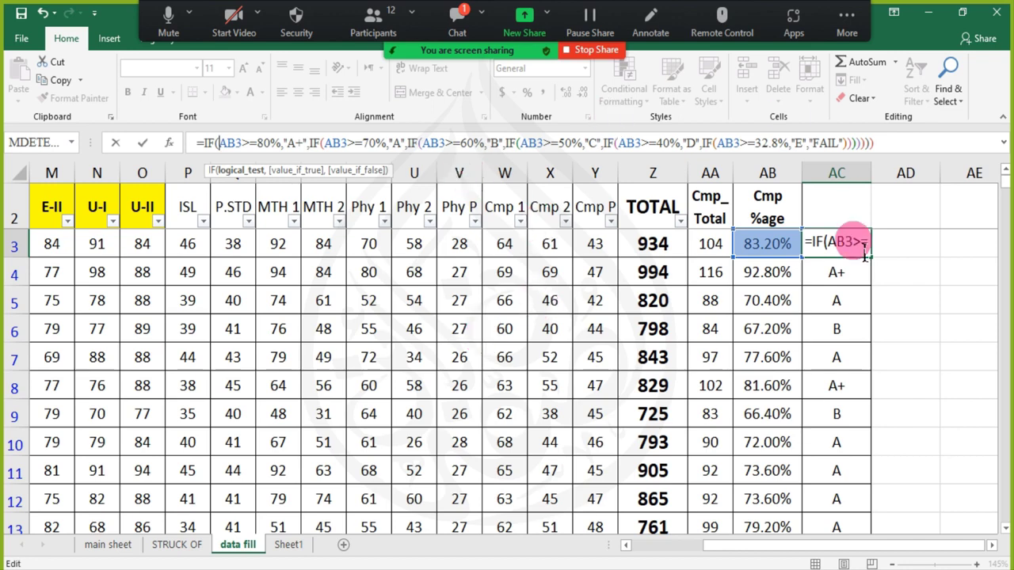
left_click(892, 150)
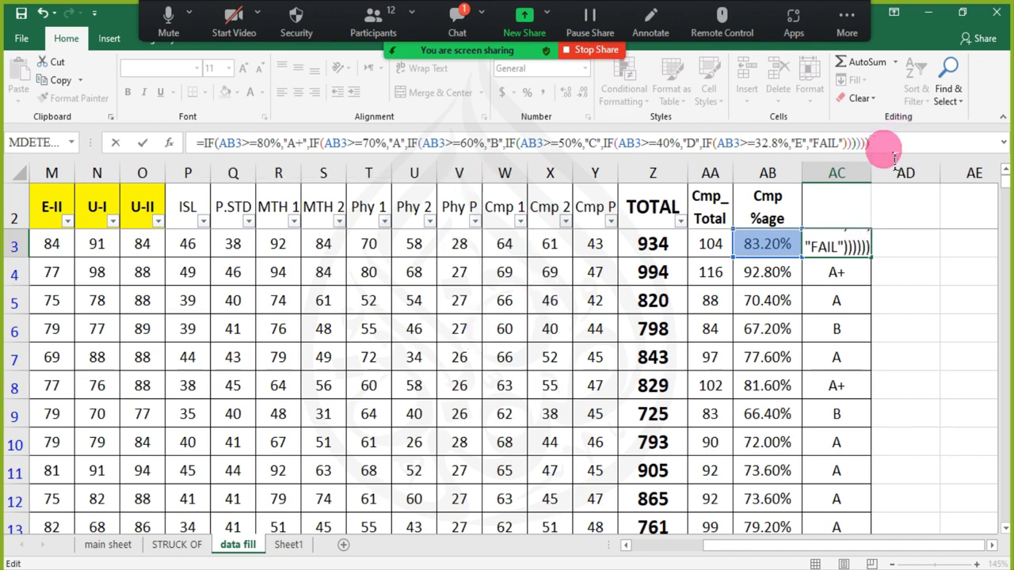
key("Left")
key("Right")
key("Return")
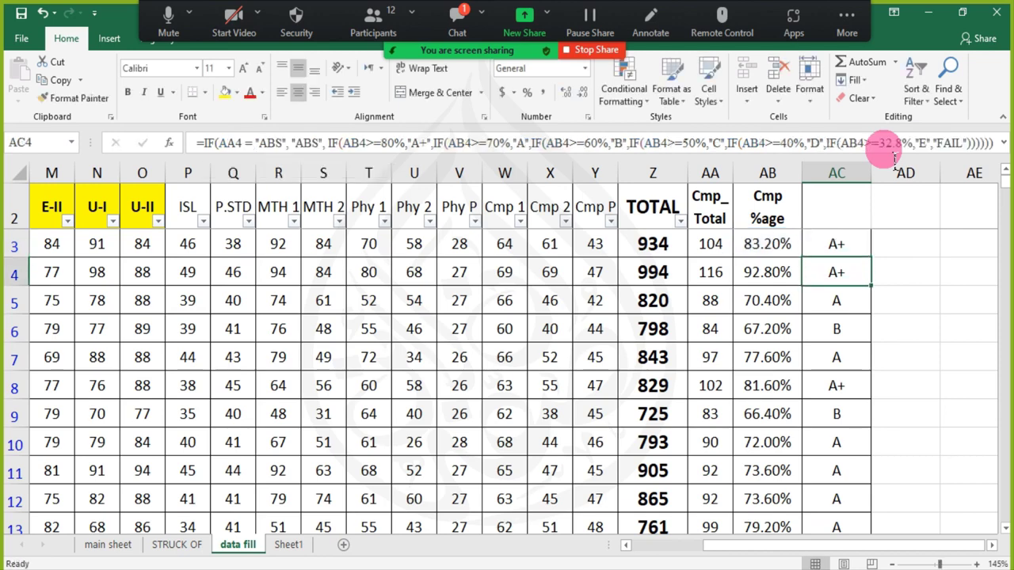
- Fill the simplified grade formula from AC3 down column AC for all students
left_click(839, 244)
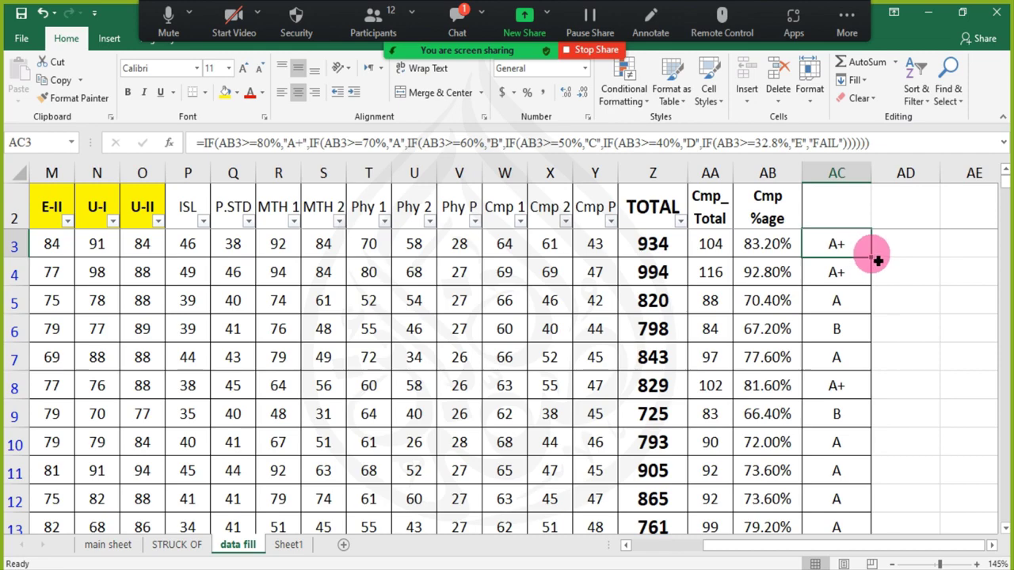
double_click(873, 259)
scroll(875, 261, "down", 3)
scroll(873, 261, "up", 3)
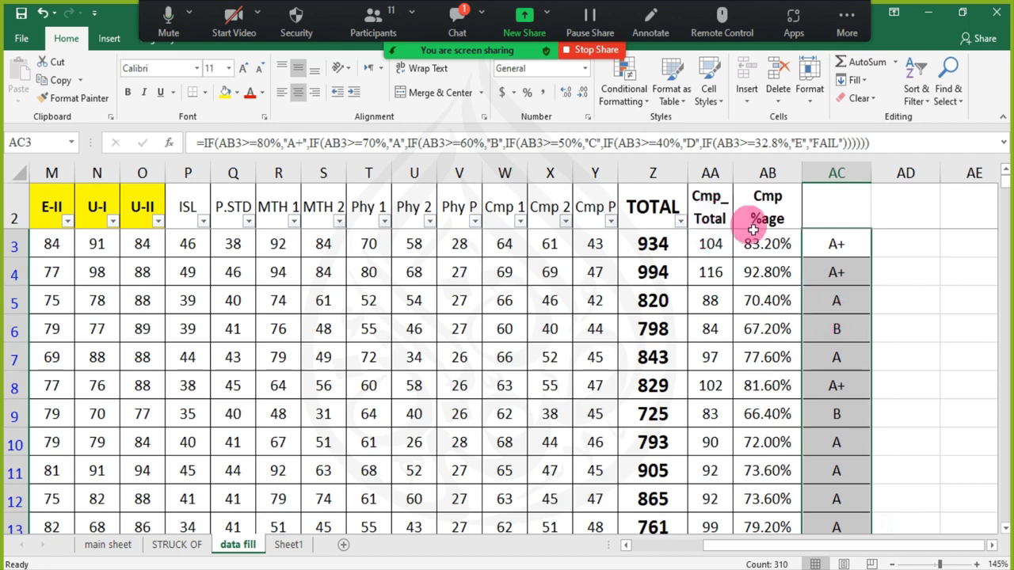
- Inspect the filled grade formula in AC3 and AC5 alongside the percentage formula in AB3
left_click(832, 249)
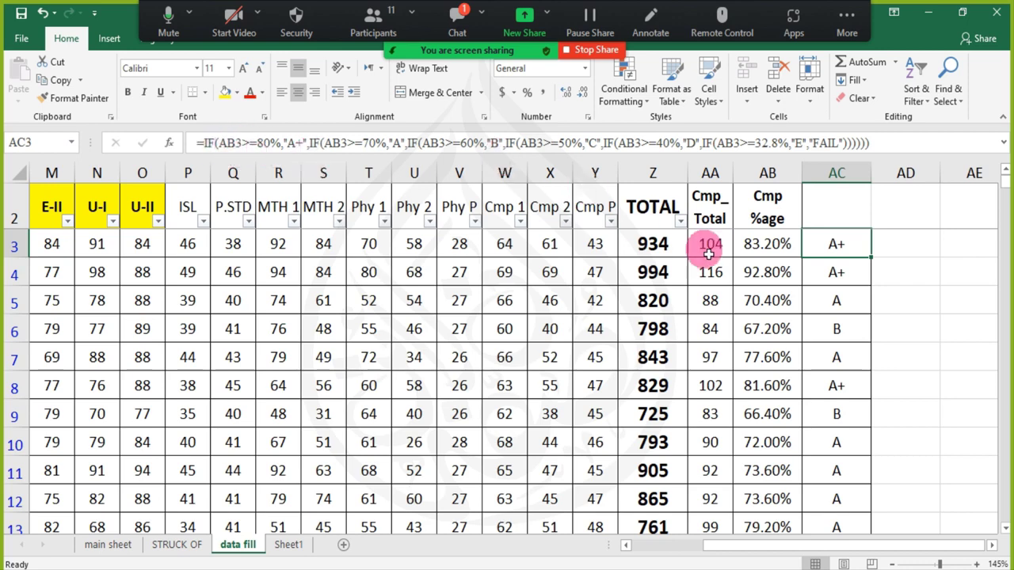
left_click(774, 256)
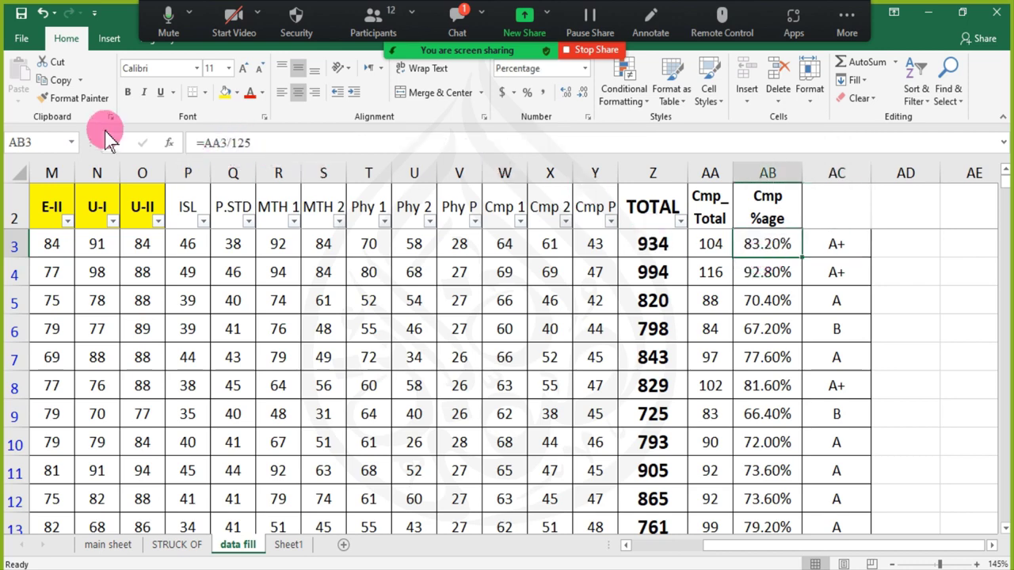
left_click(846, 248)
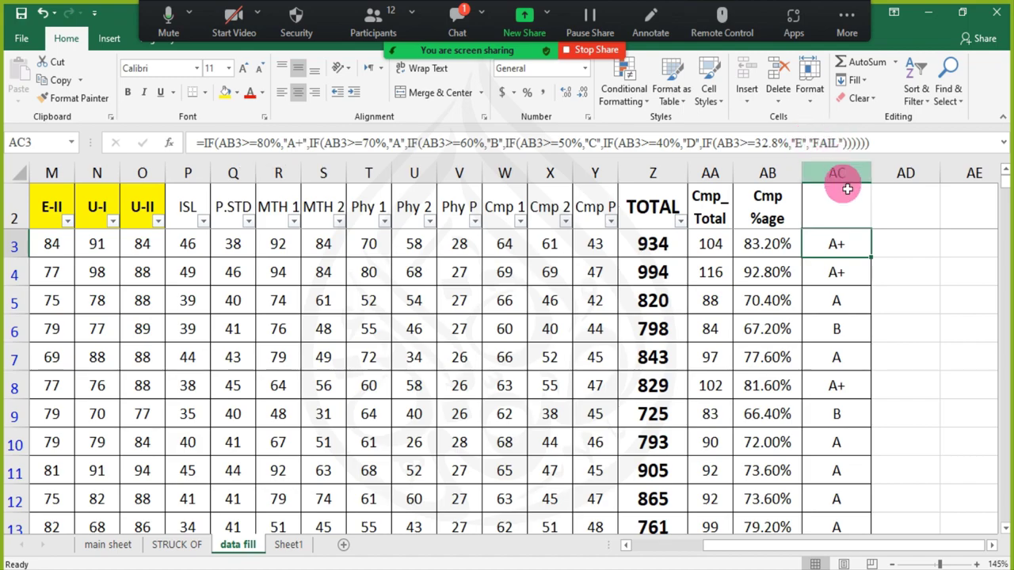
left_click(851, 296)
left_click(828, 249)
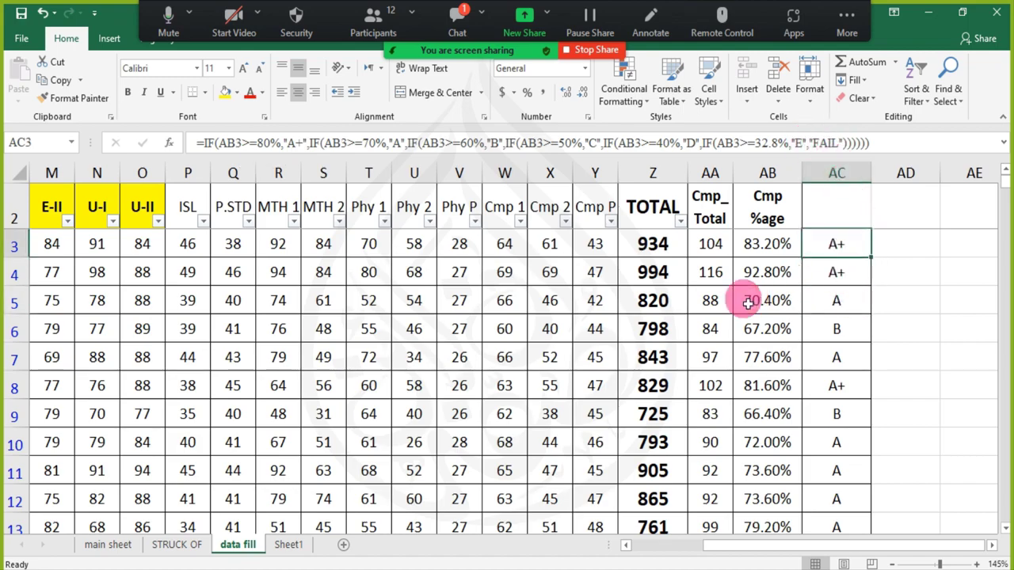
- Review the computer totals, percentages and grades across all sections down to the last student record in row 1192
scroll(746, 298, "down", 3)
scroll(396, 335, "left", 6)
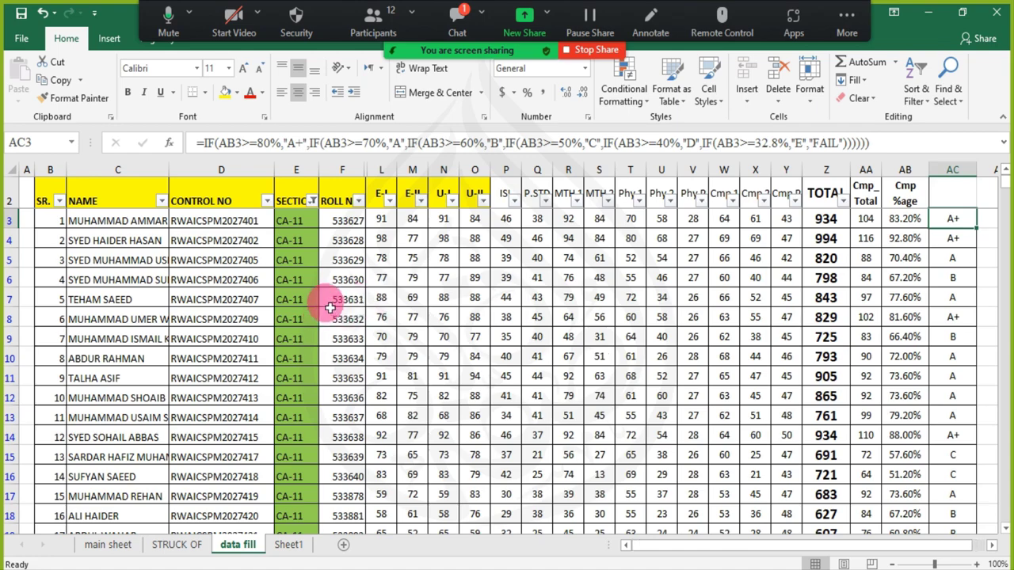
scroll(522, 366, "down", 12)
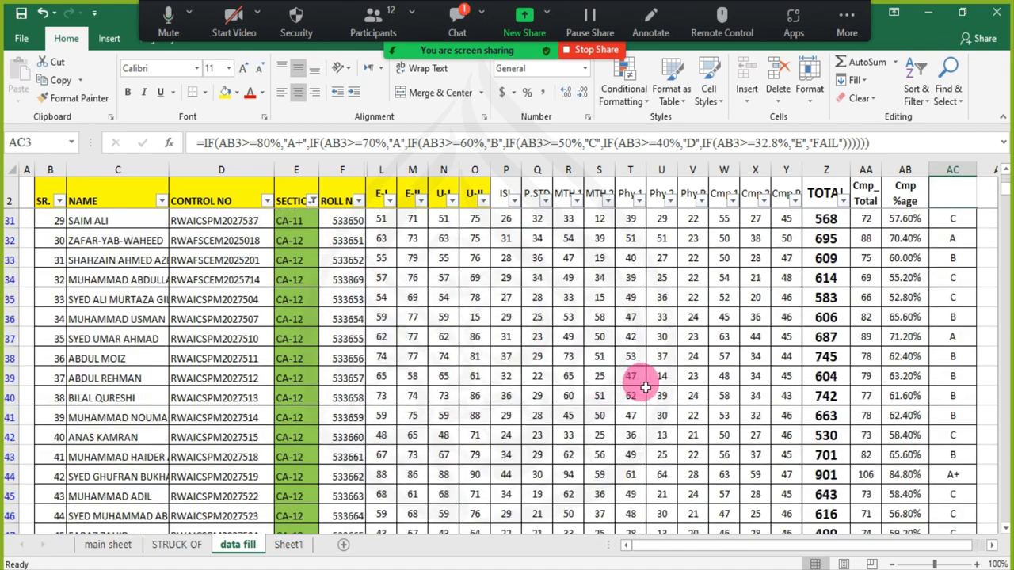
scroll(647, 389, "down", 3)
scroll(624, 394, "down", 20)
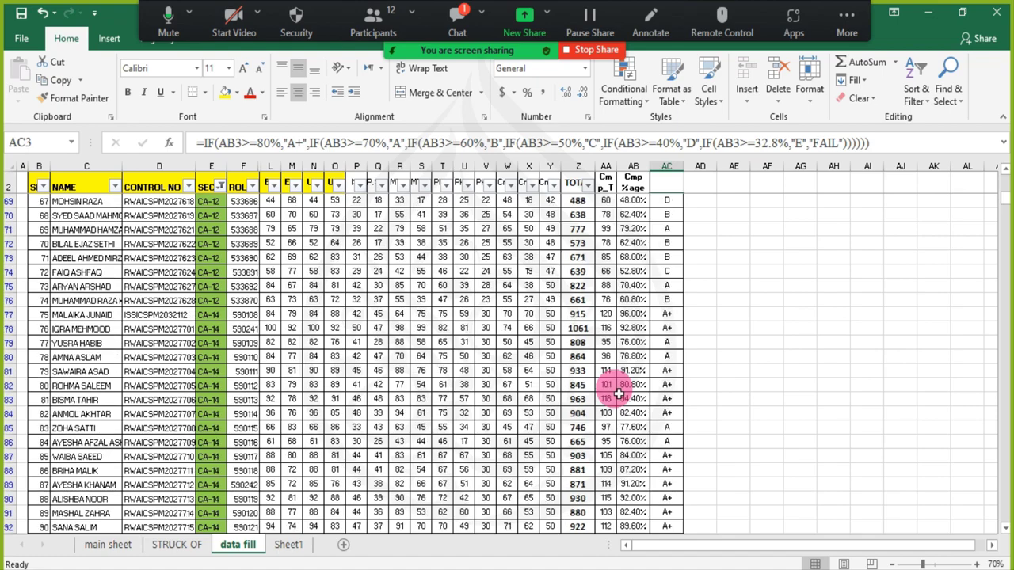
scroll(619, 393, "down", 2)
left_click(609, 357)
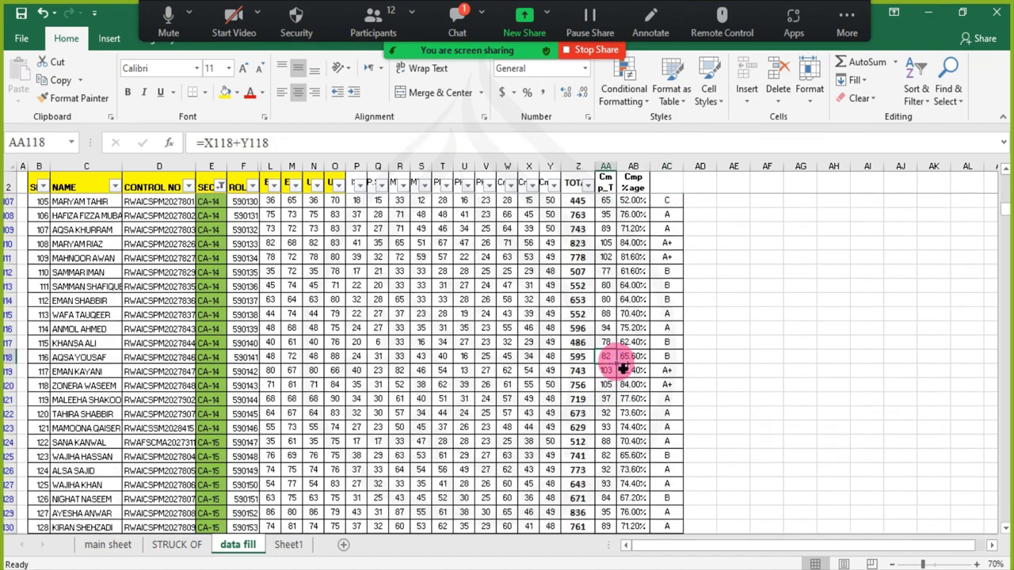
key("ctrl+Down")
scroll(647, 380, "down", 1)
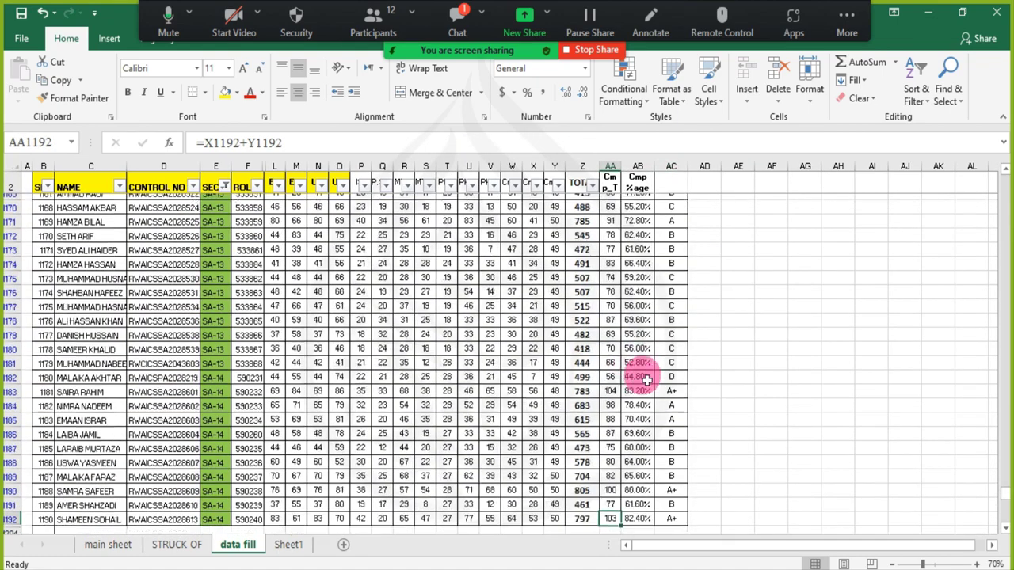
- Examine the Total obtained marks table below the student records and its SUMIF formula in W1208
scroll(647, 380, "down", 6)
scroll(607, 389, "up", 3)
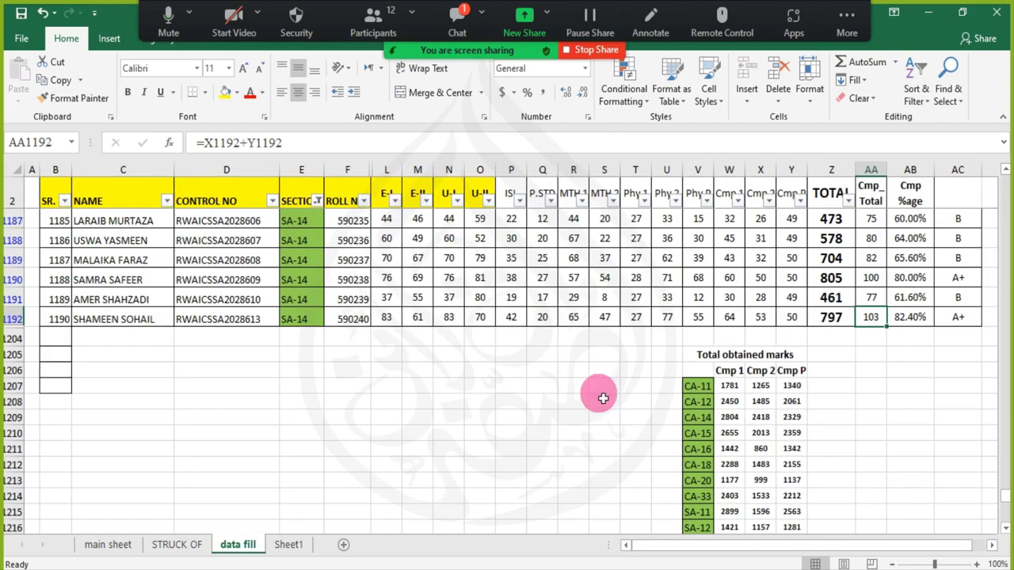
scroll(911, 499, "down", 1)
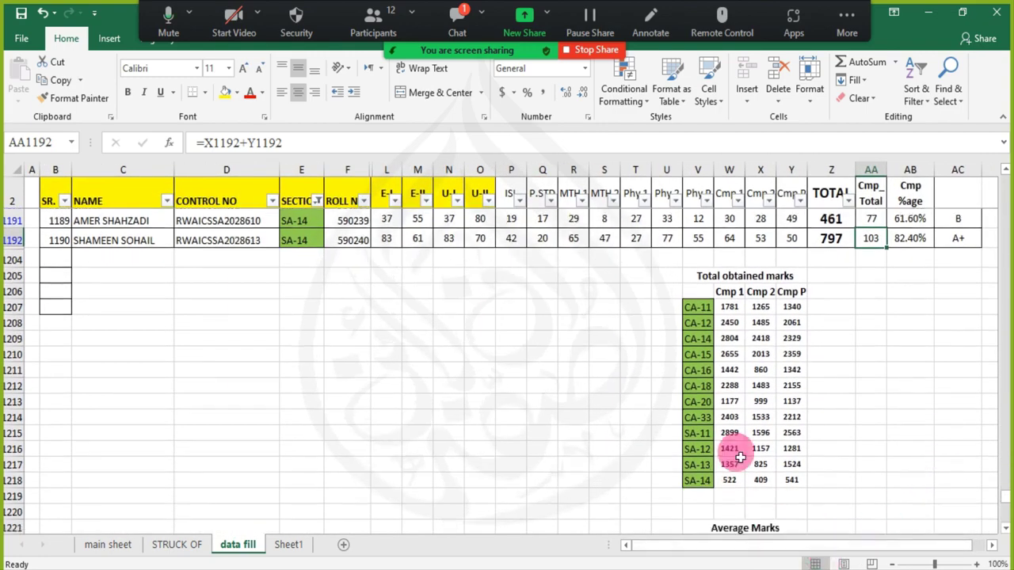
scroll(725, 476, "down", 3)
scroll(715, 438, "up", 2)
scroll(715, 466, "up", 4)
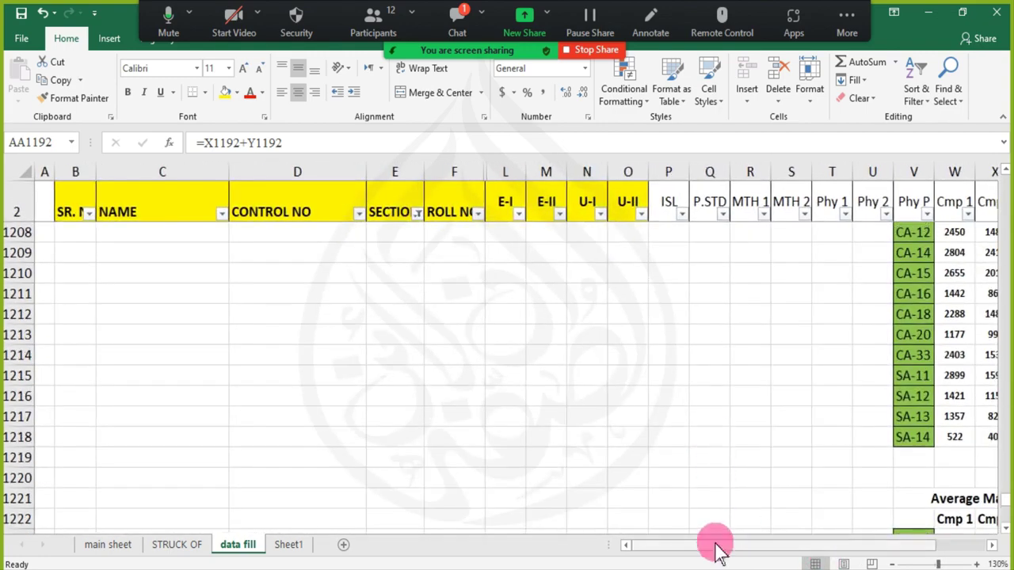
left_click_drag(715, 546, 776, 545)
left_click(622, 233)
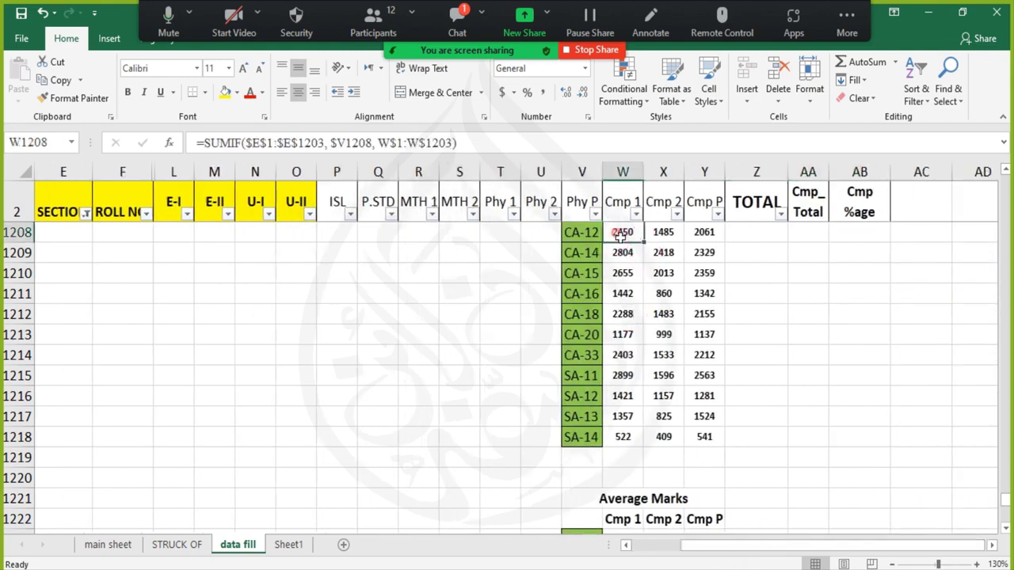
- Inspect the Average Marks formula in W1223 and the No. of supplies COUNTIFS formula in W1239
scroll(670, 421, "down", 3)
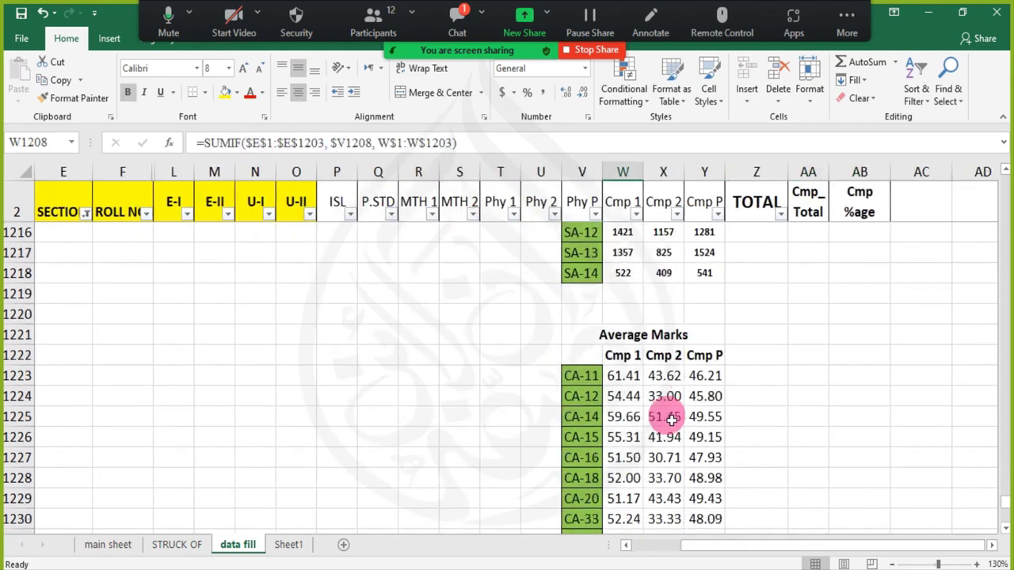
left_click(626, 379)
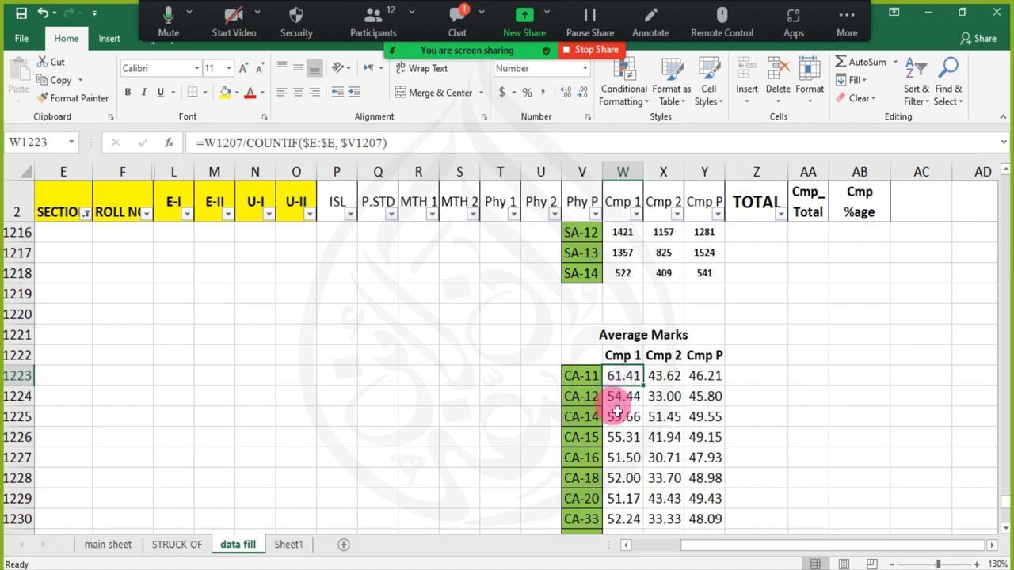
scroll(618, 412, "down", 5)
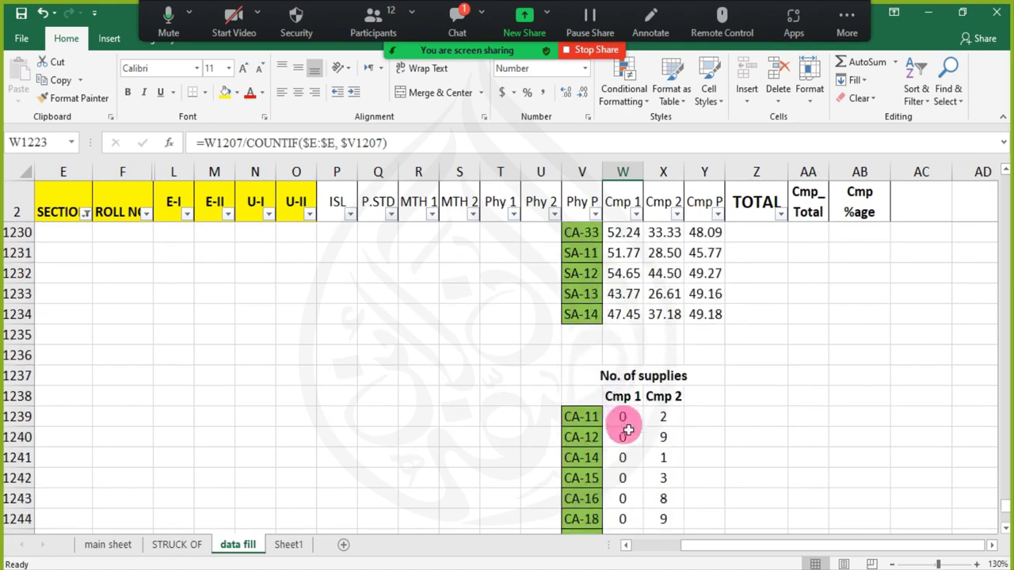
left_click(623, 420)
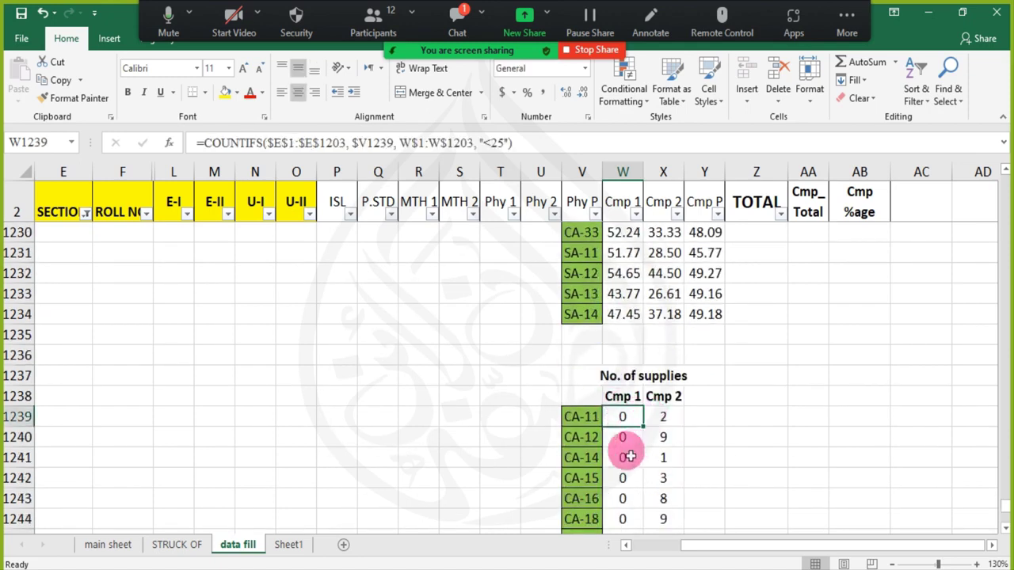
- Inspect the Computer Part 2 Grades formula in W1255 and the Grades %age formula in W1270
scroll(623, 463, "down", 7)
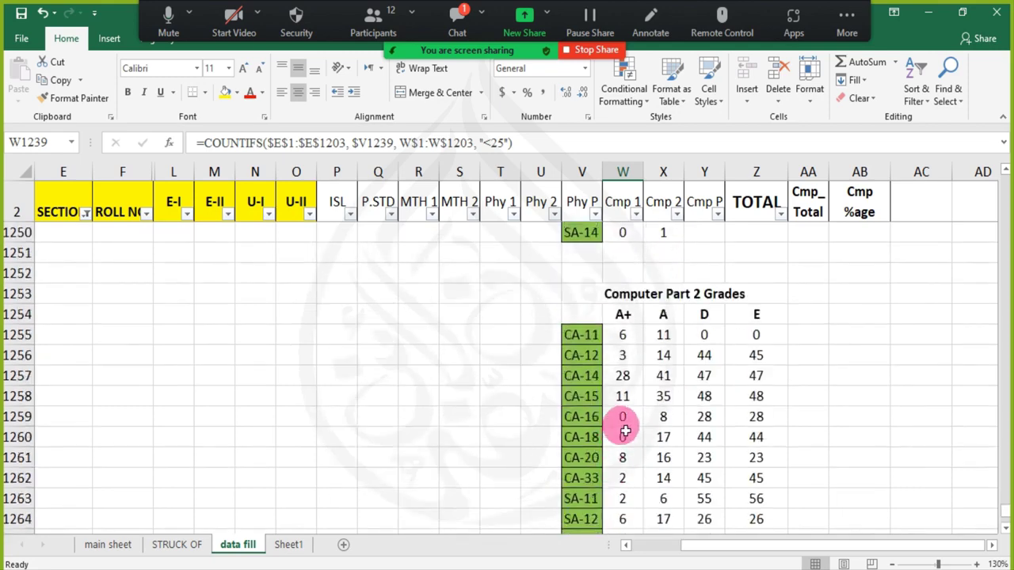
left_click(640, 334)
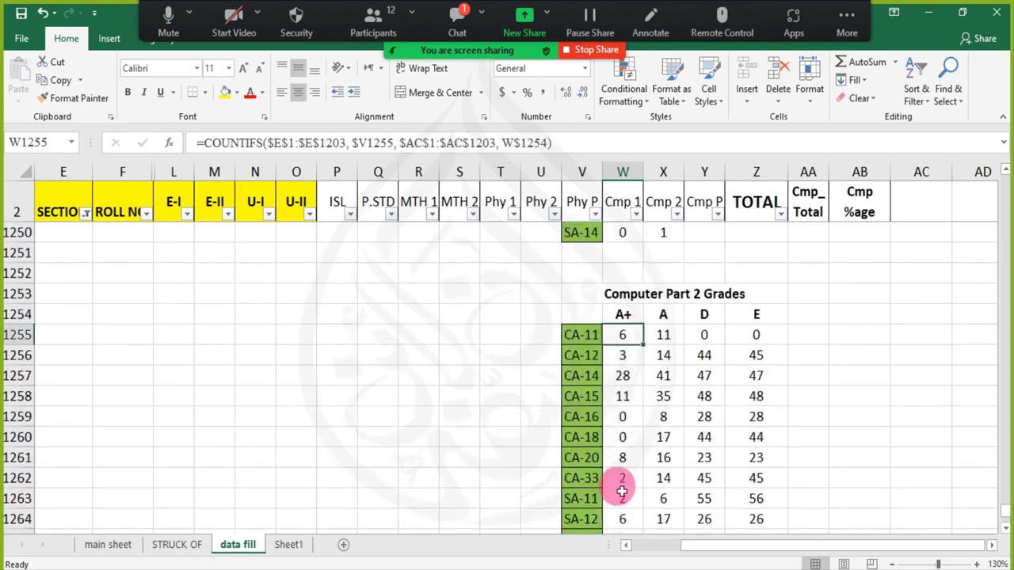
scroll(605, 468, "down", 1)
scroll(605, 460, "down", 5)
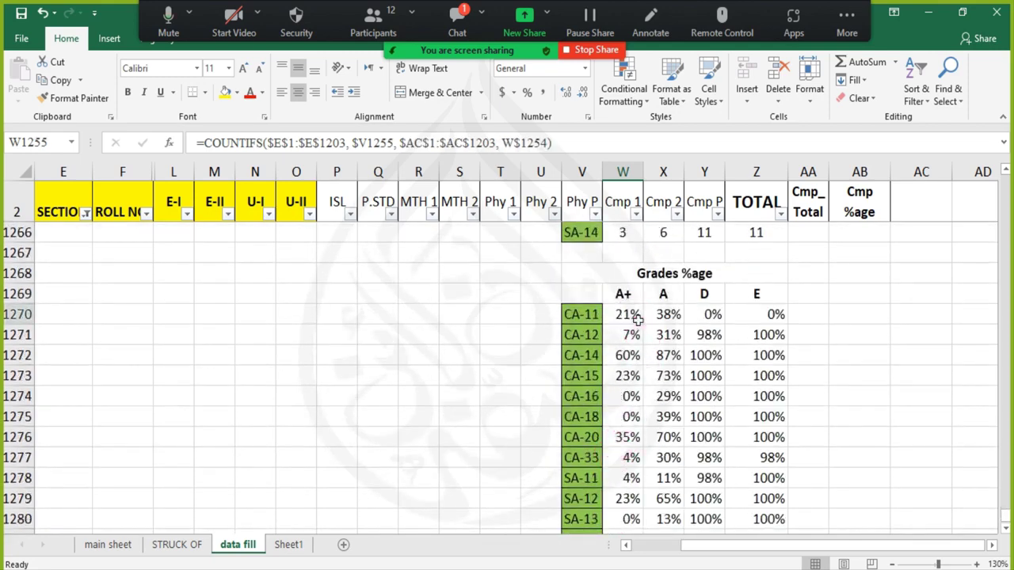
left_click(639, 319)
scroll(686, 463, "up", 12)
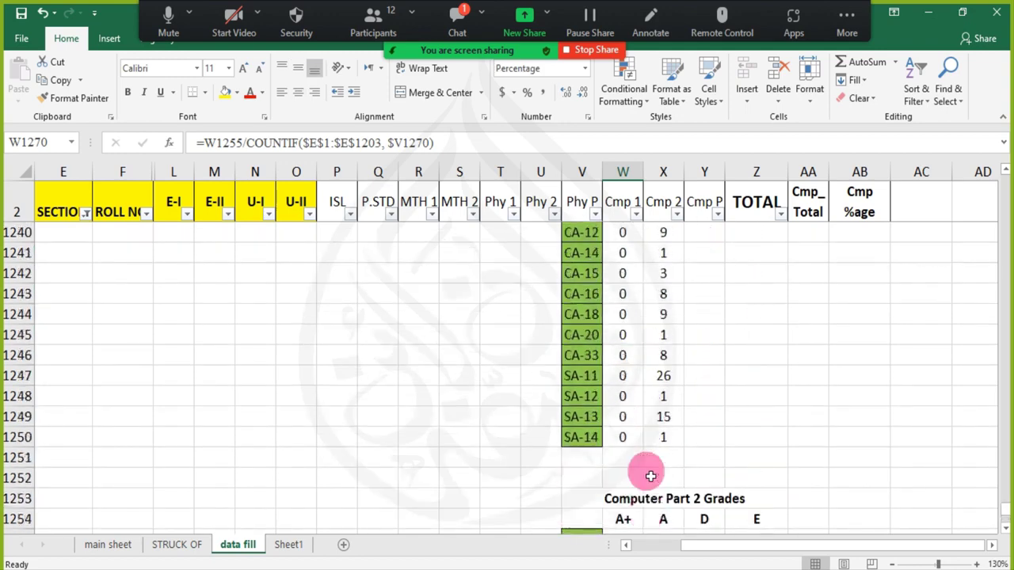
scroll(651, 476, "down", 7)
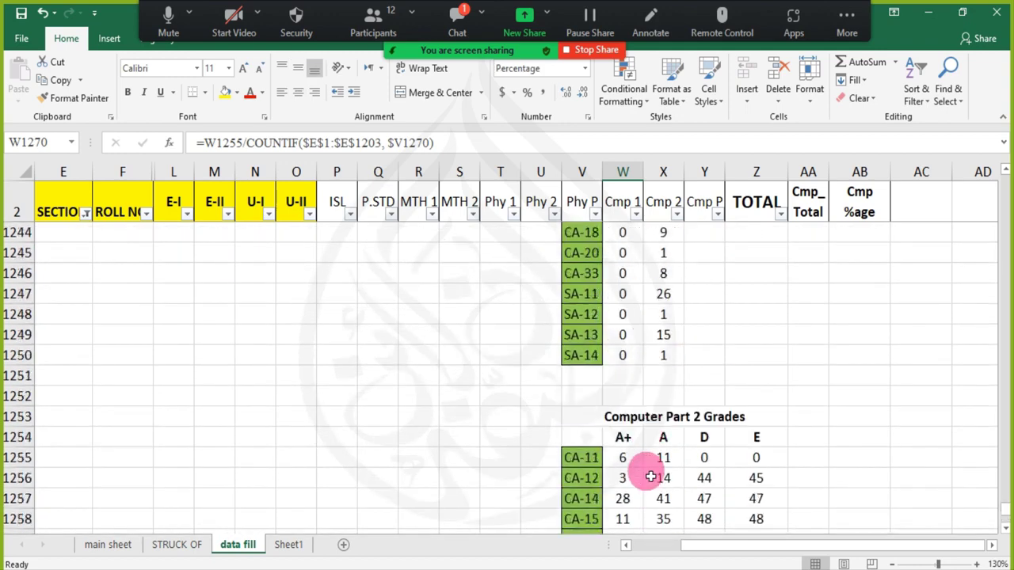
scroll(651, 476, "down", 1)
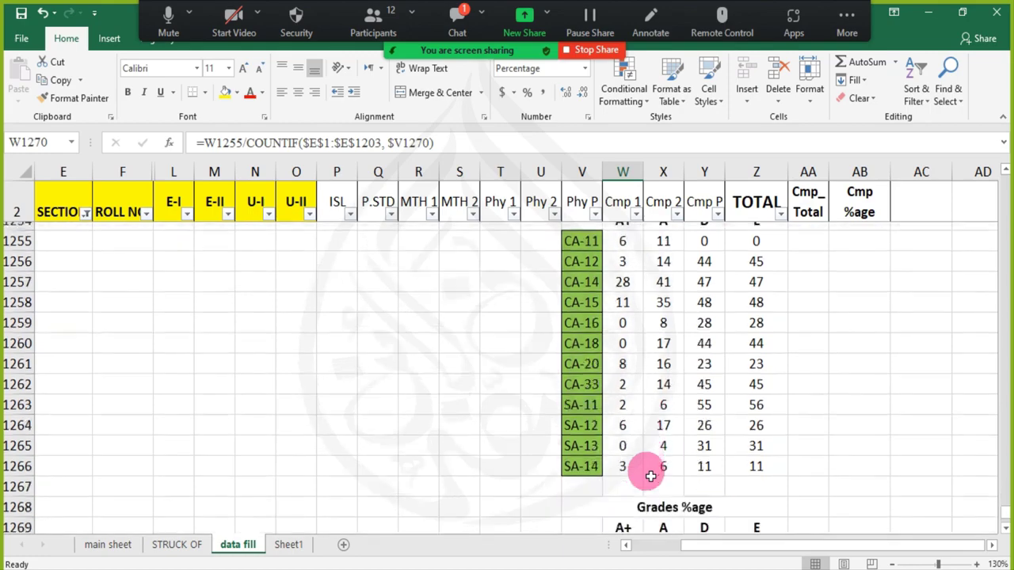
- Hide columns A to D, covering the serial numbers, names and control numbers in the student records
scroll(651, 476, "up", 11)
scroll(651, 476, "up", 16)
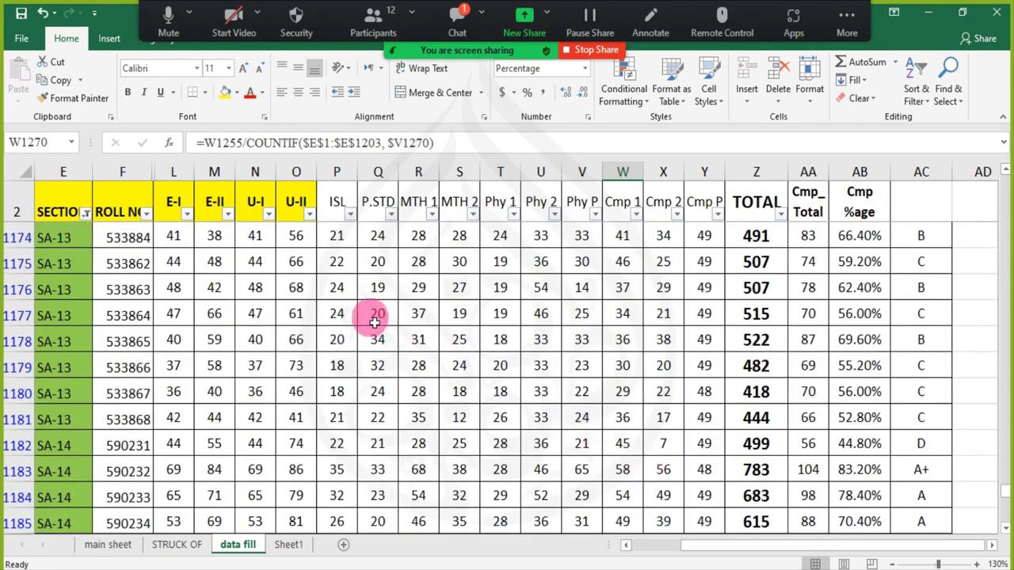
scroll(353, 319, "down", 1, "ctrl")
scroll(219, 330, "left", 3)
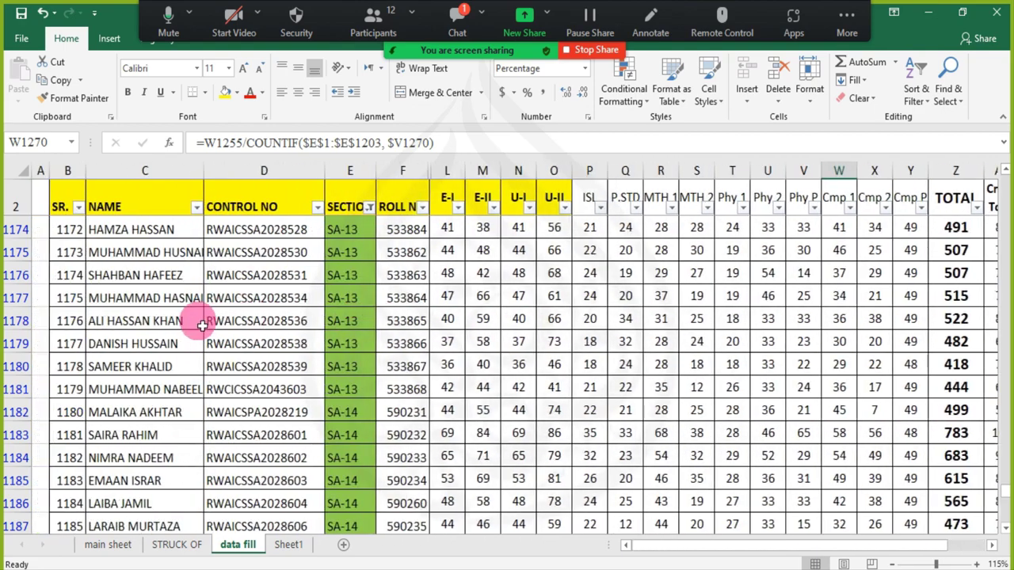
scroll(219, 329, "up", 13)
scroll(212, 274, "up", 12)
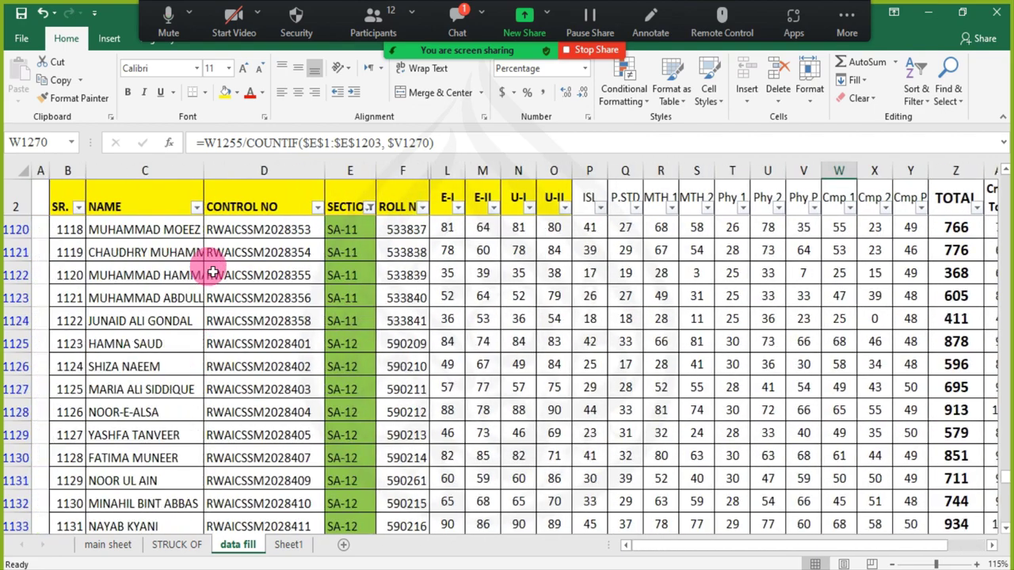
left_click_drag(266, 169, 34, 147)
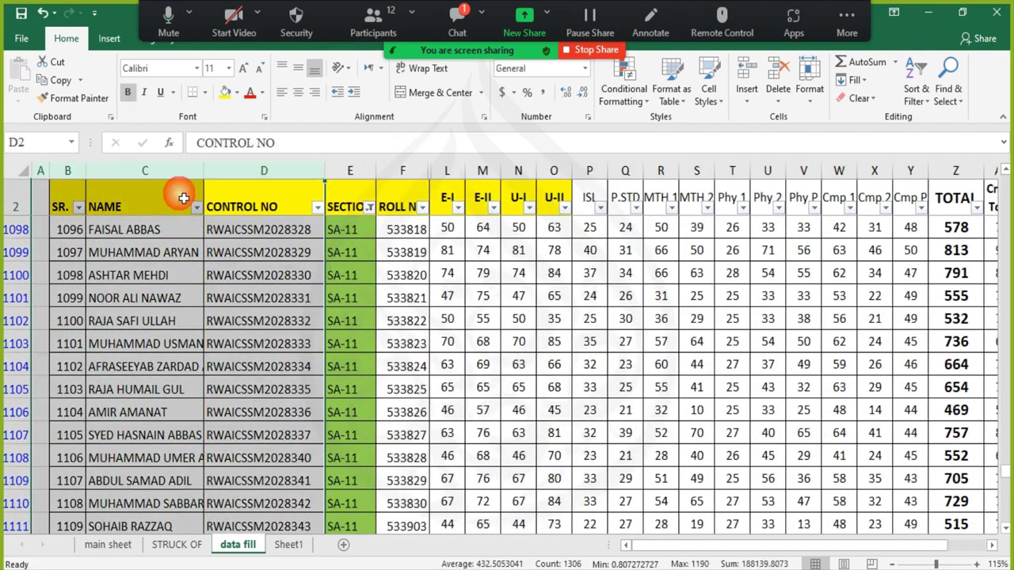
right_click(268, 169)
left_click(325, 377)
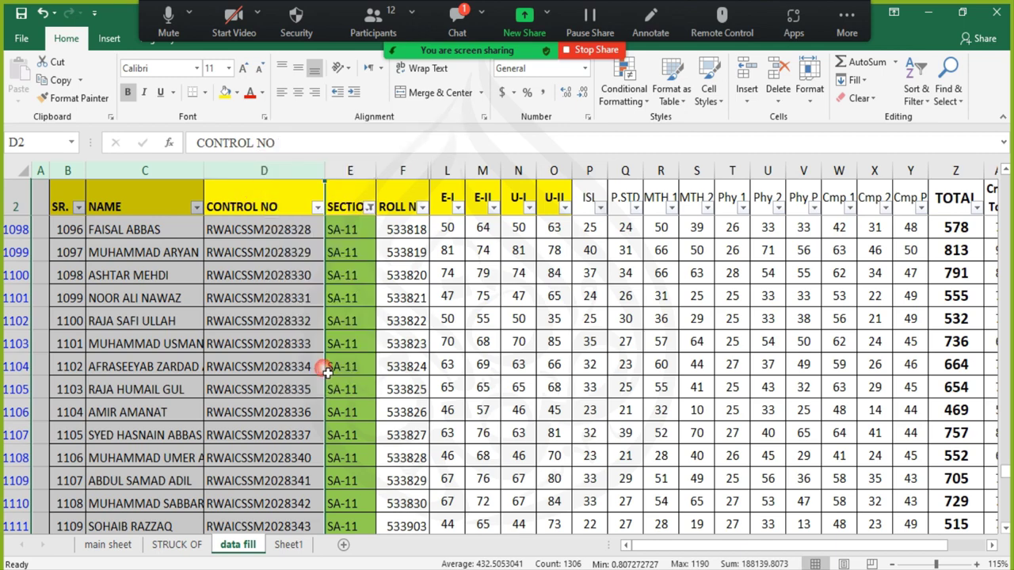
left_click(131, 343)
- Return to the first student's section cell, E3, and check which sections are selected in the SECTION filter
scroll(64, 241, "up", 8)
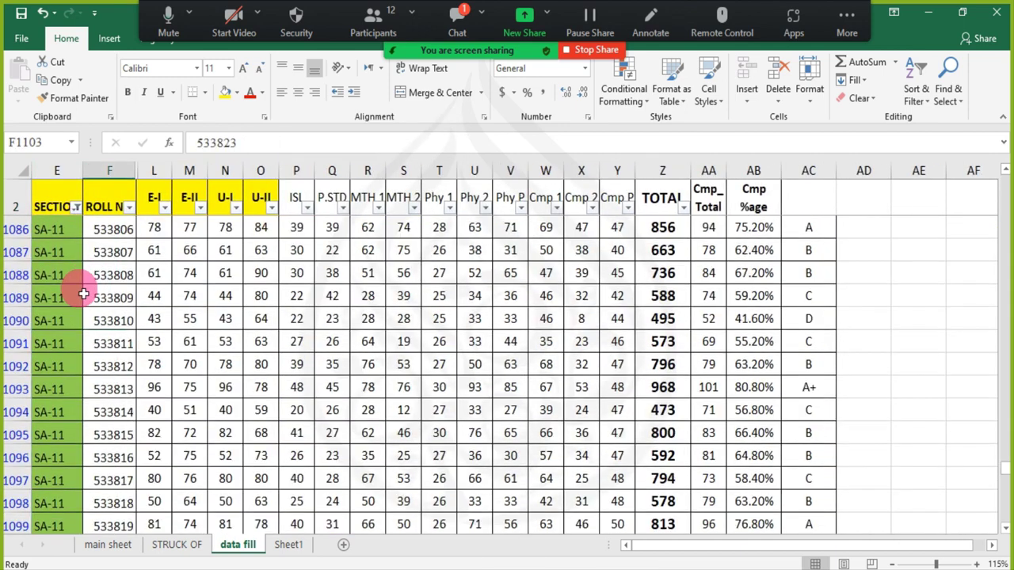
left_click_drag(1005, 468, 1003, 180)
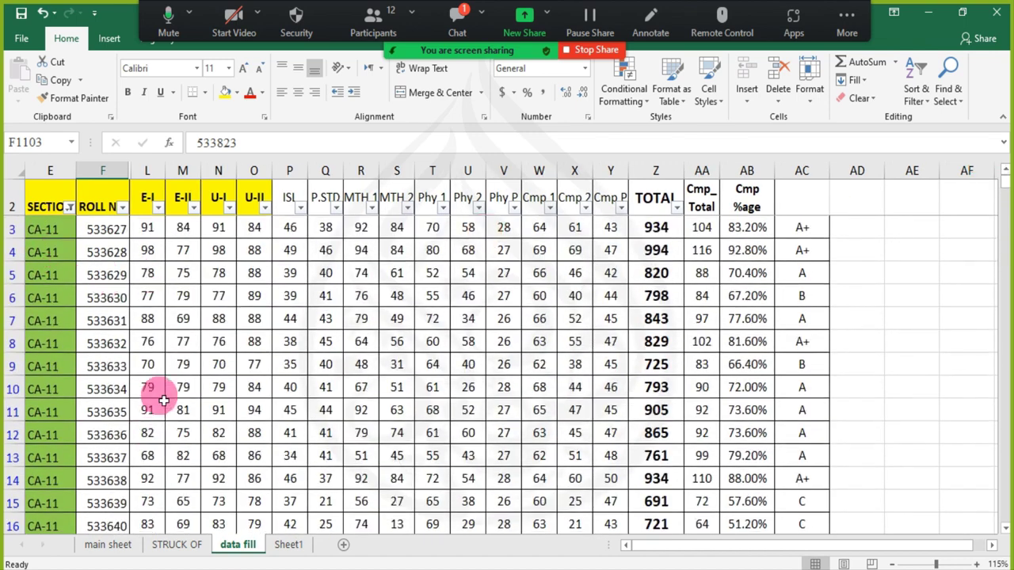
left_click(67, 227)
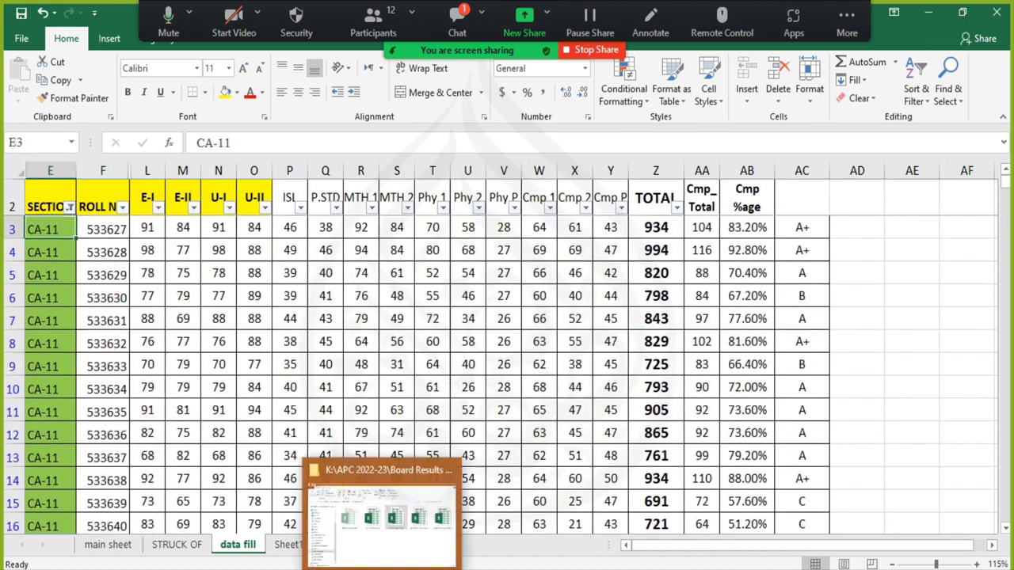
key("Right")
key("Right")
key("Right")
key("Left")
key("Left")
key("Left")
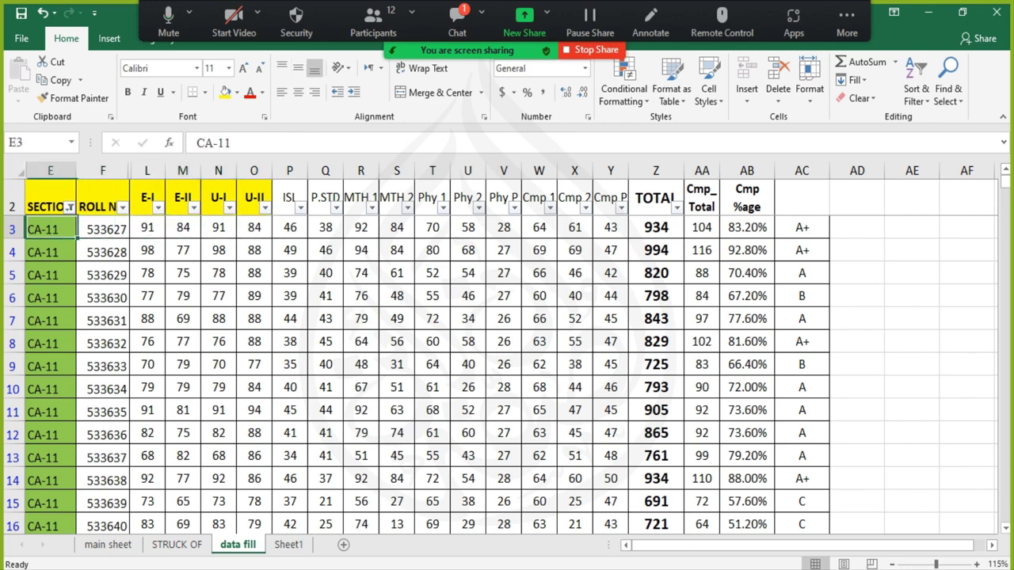
key("Right")
key("Left")
left_click(74, 211)
left_click_drag(189, 379, 180, 468)
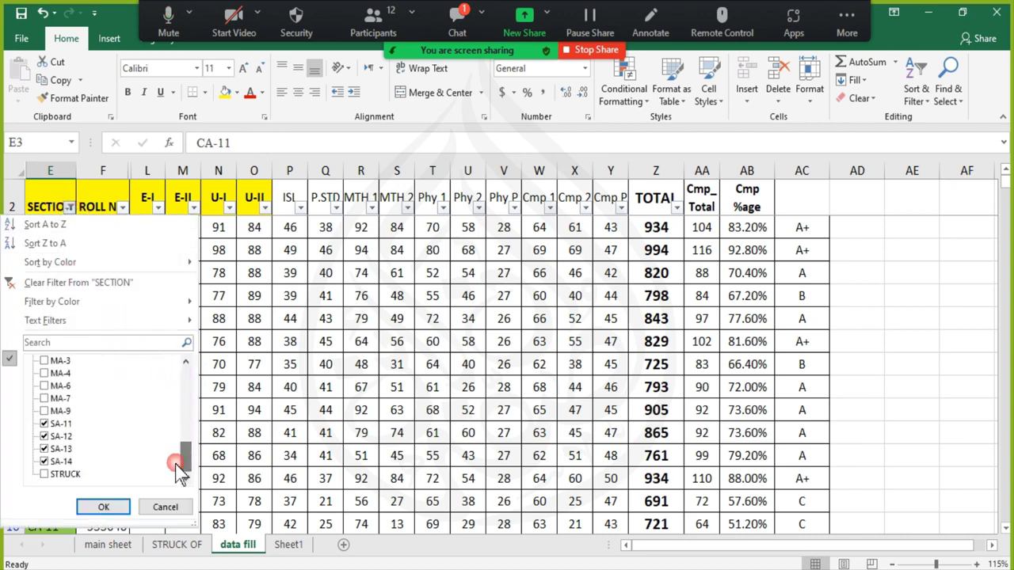
left_click(103, 507)
left_click(50, 273)
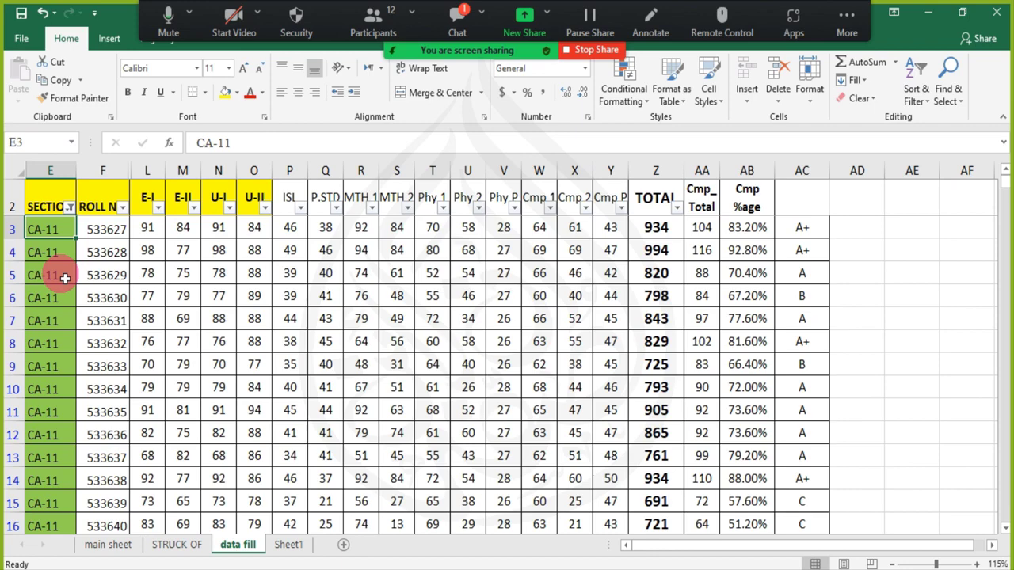
- Copy the filtered section entries from E3 down to the last student record in E1192
left_click(52, 231)
key("Up")
key("Down")
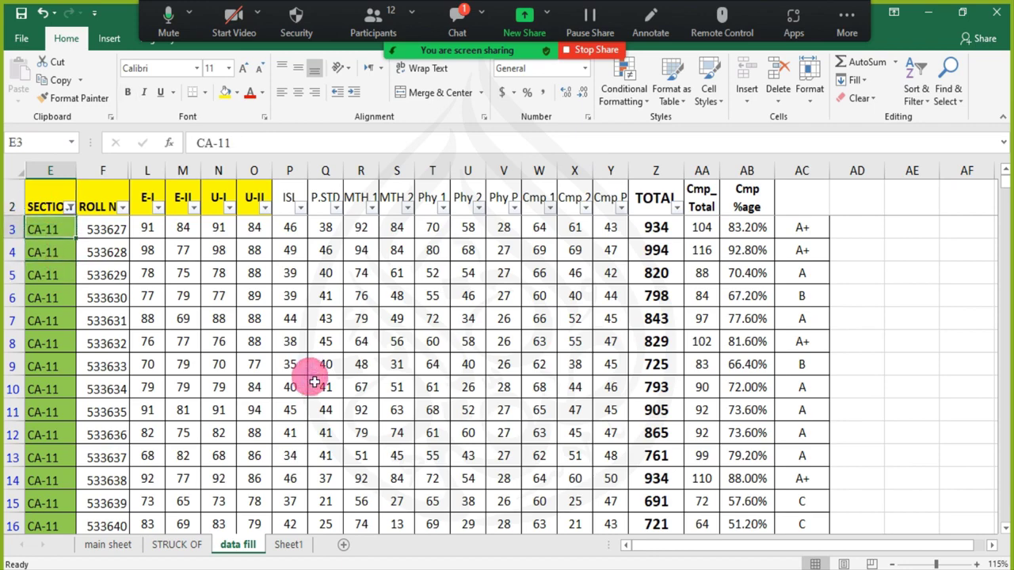
key("ctrl+shift+Down")
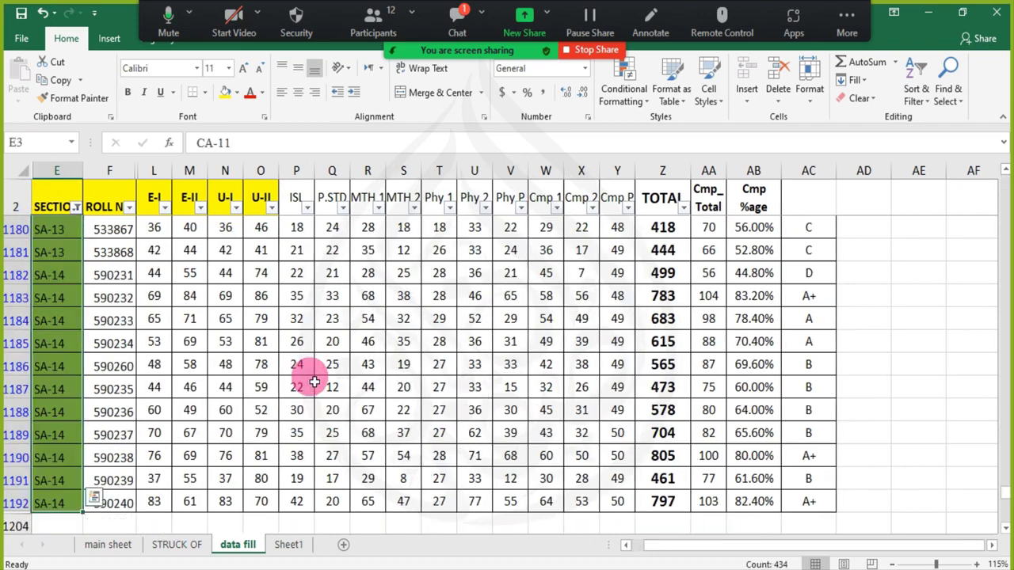
key("ctrl+c")
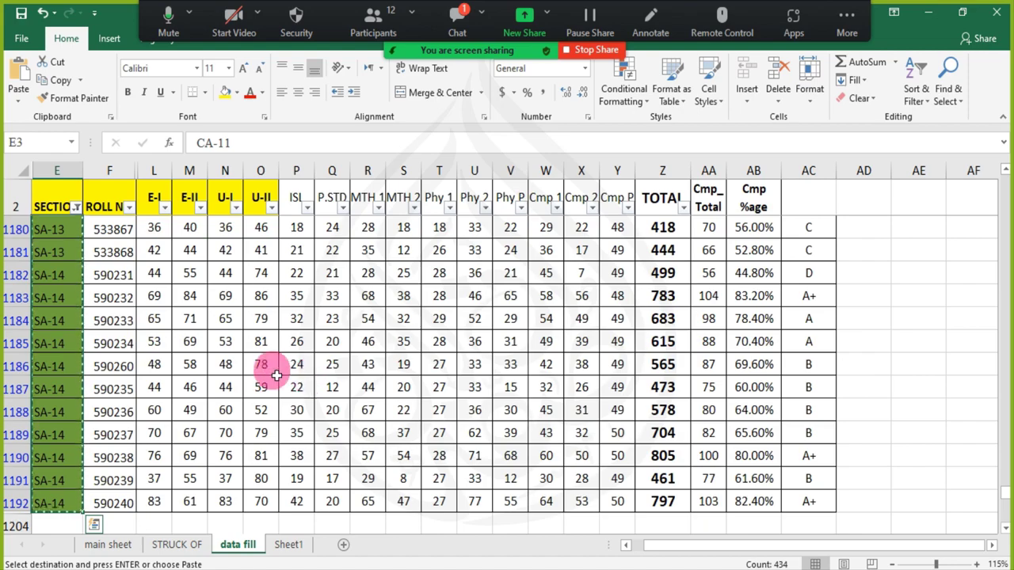
scroll(260, 360, "up", 13)
scroll(260, 360, "up", 18)
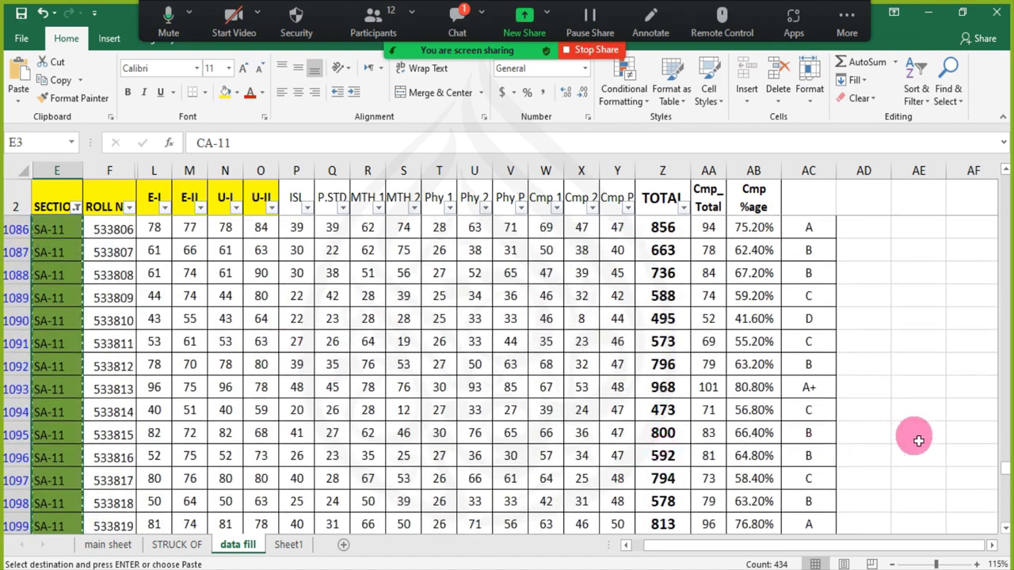
left_click_drag(1003, 468, 1005, 420)
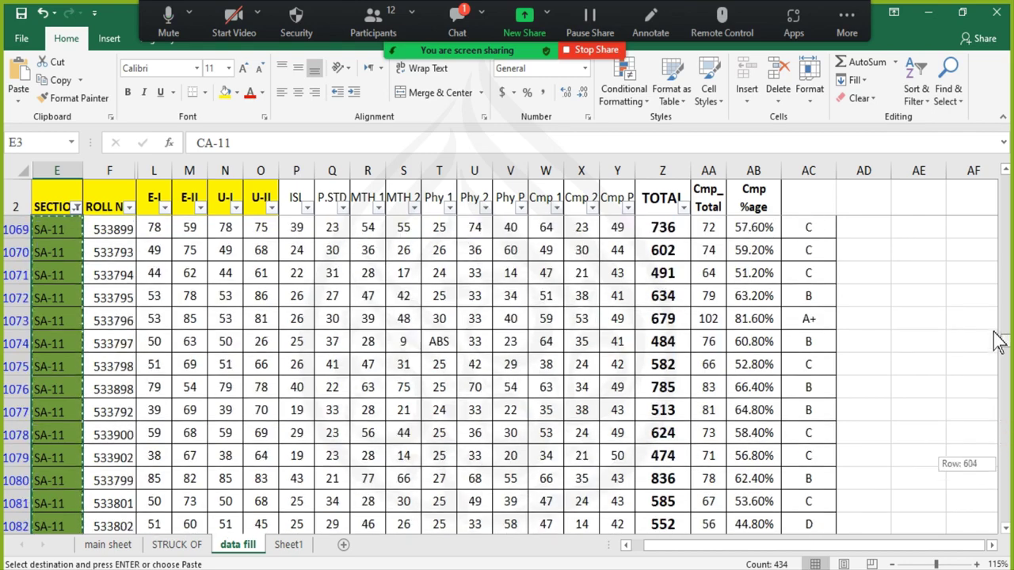
- Paste the copied section entries into column AD starting at AD3, beside the first student record
left_click_drag(998, 342, 998, 170)
left_click(853, 232)
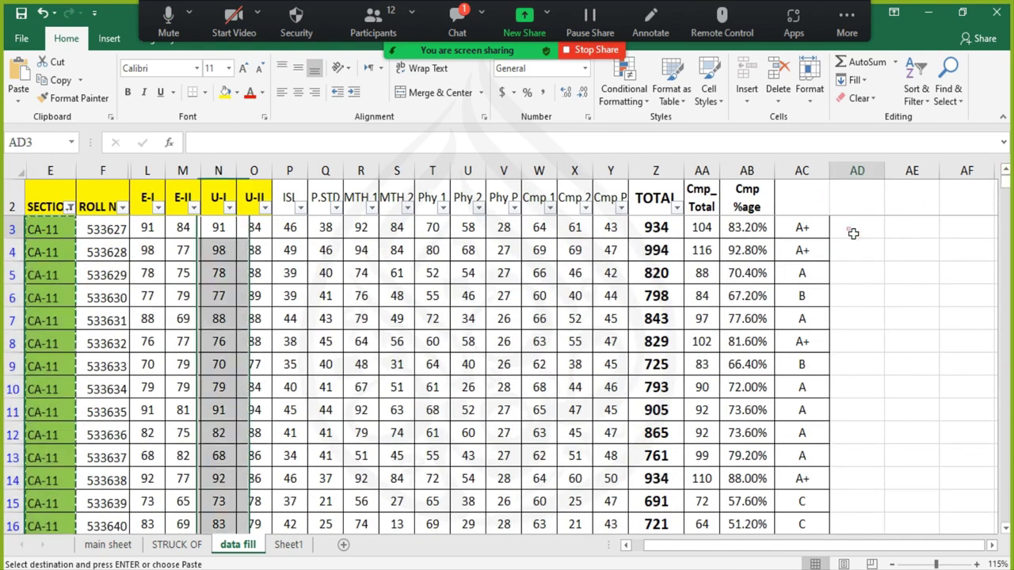
scroll(850, 366, "down", 7)
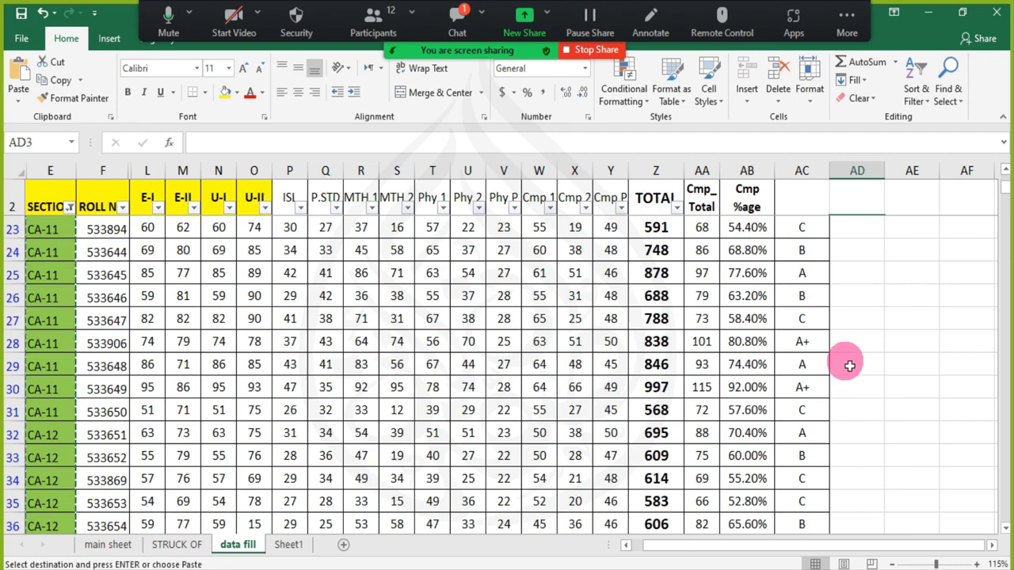
scroll(891, 321, "up", 7)
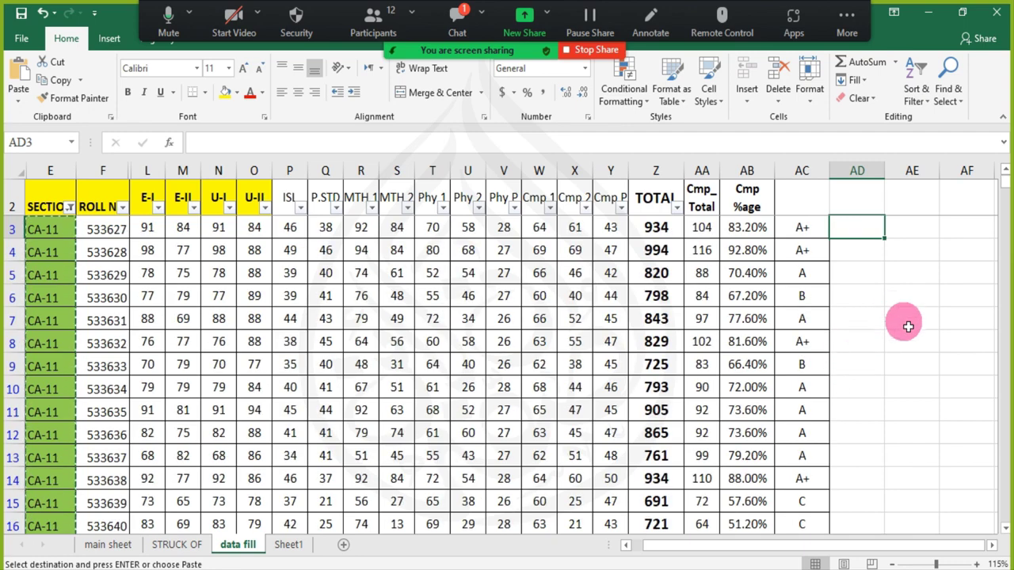
key("ctrl+Down")
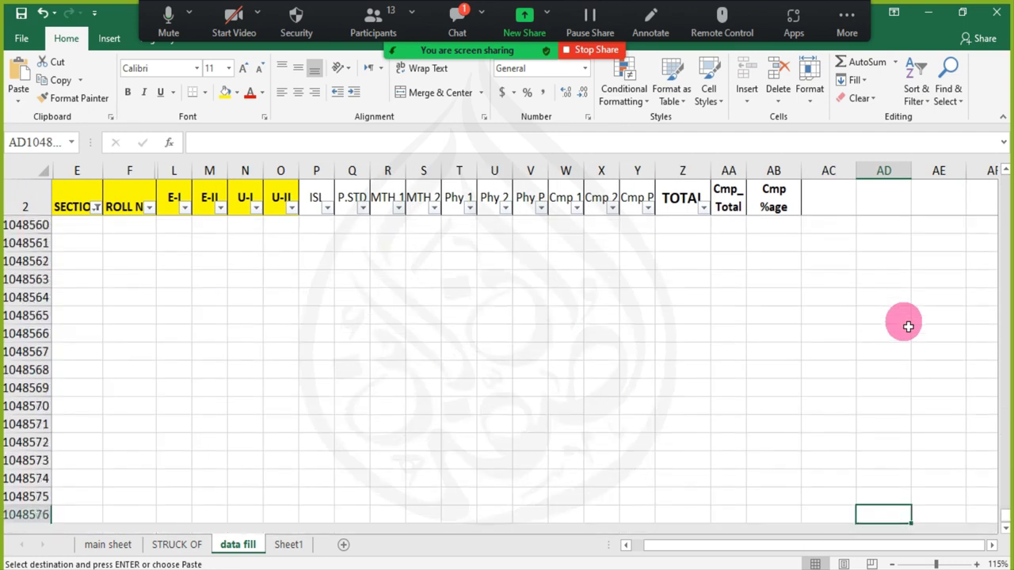
key("ctrl+Up")
key("Down")
key("Down")
key("Down")
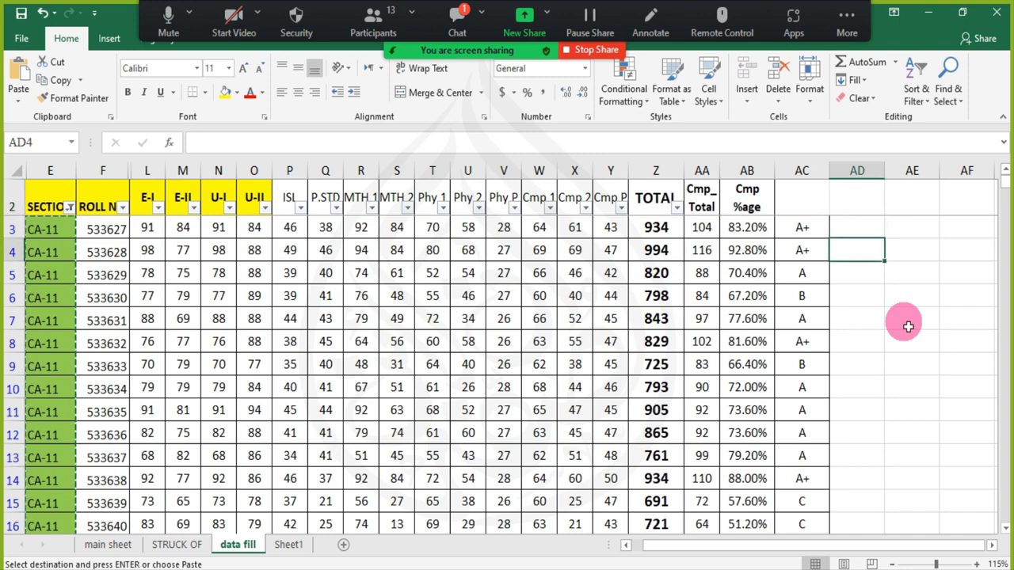
key("Up")
key("ctrl+v")
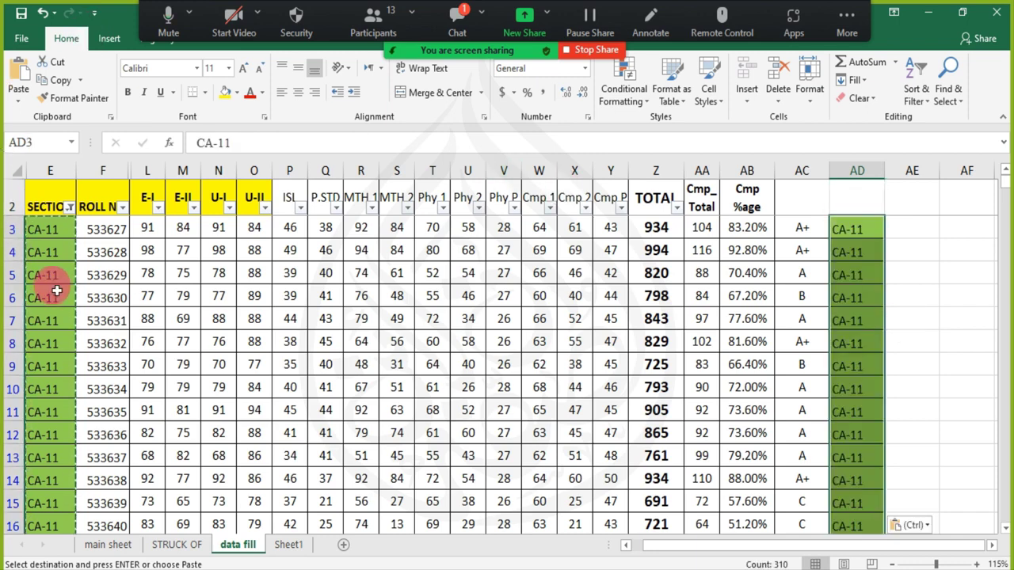
key("Escape")
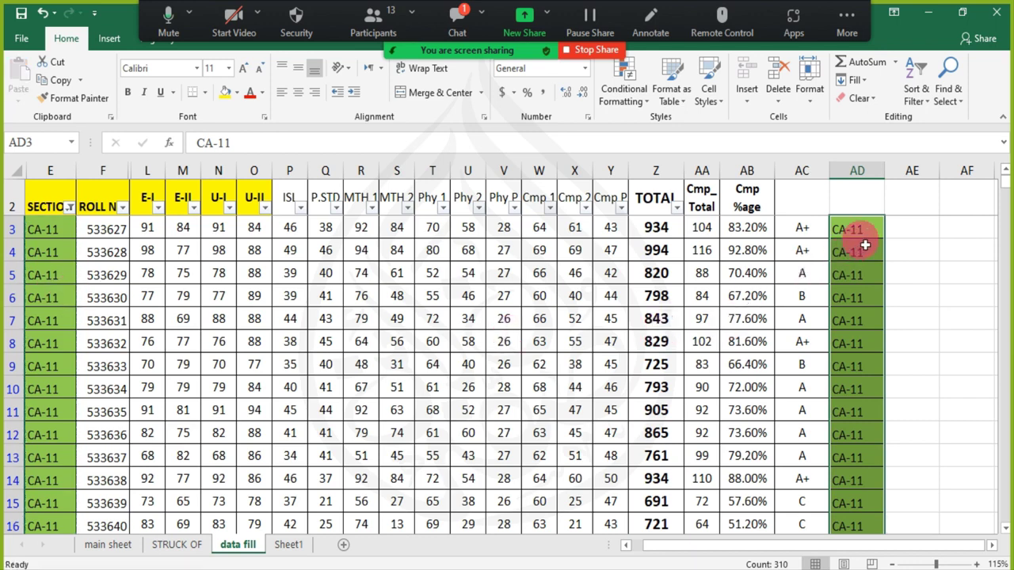
- Select the pasted section entries in column AD from AD3 down to the last one
left_click(873, 277)
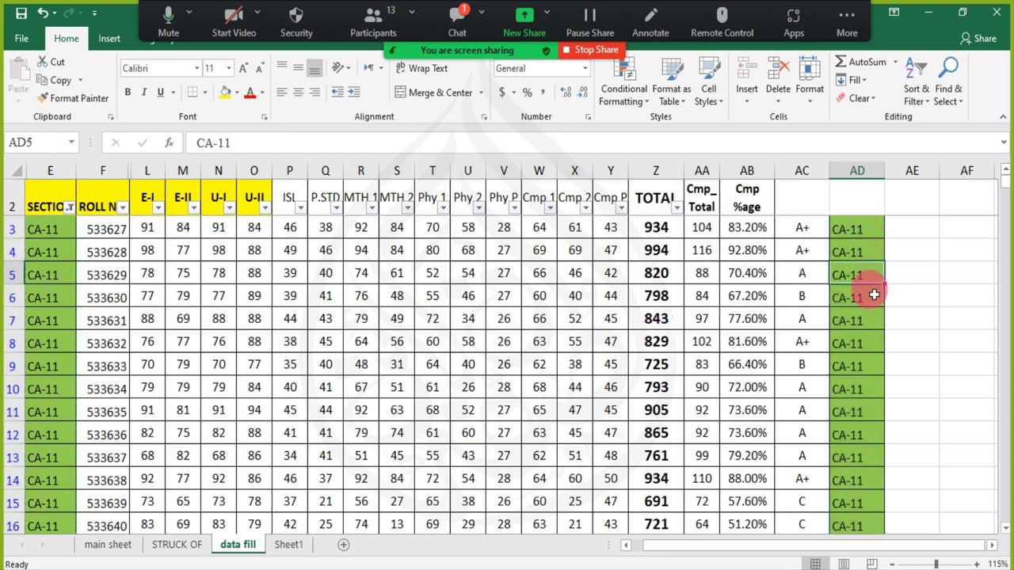
left_click(876, 229)
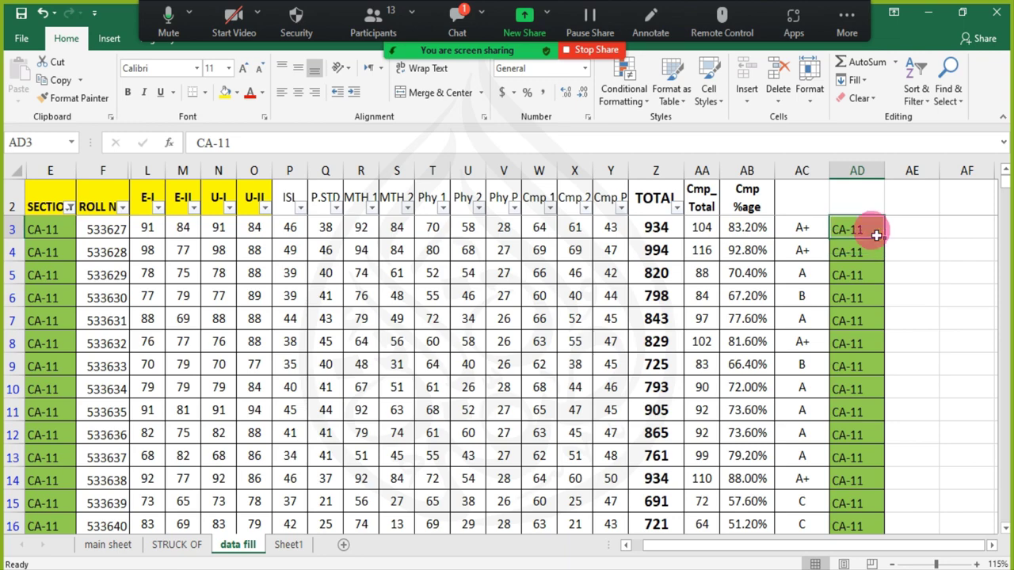
key("ctrl+shift+Down")
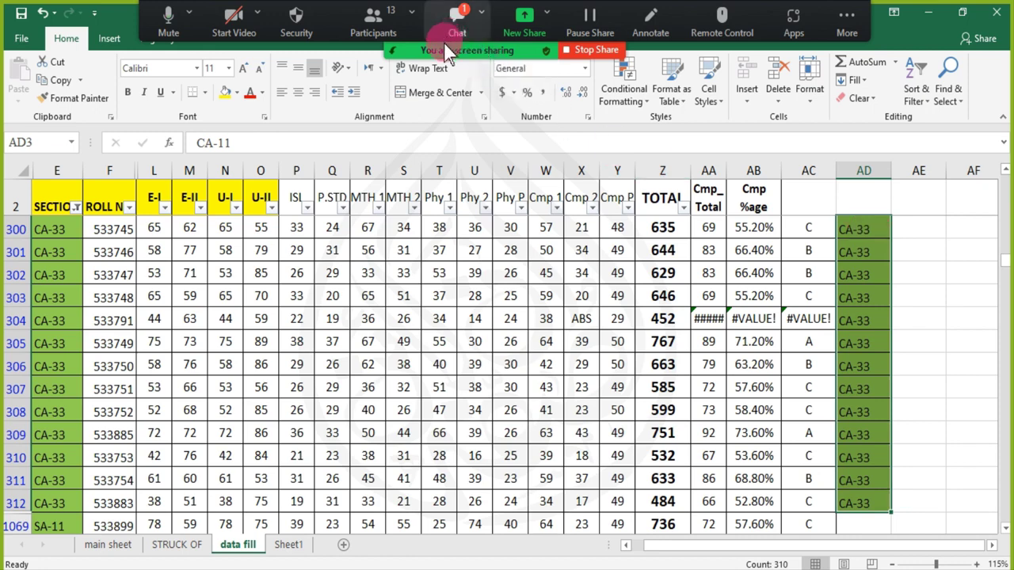
- Move the Zoom meeting controls off the Excel ribbon and check the meeting chat
left_click_drag(400, 50, 438, 396)
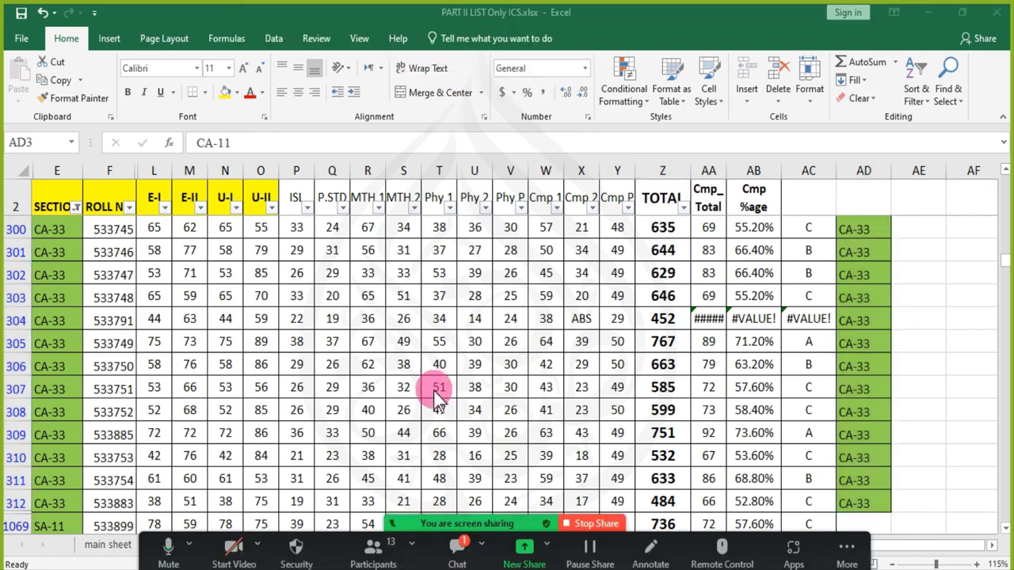
left_click(455, 546)
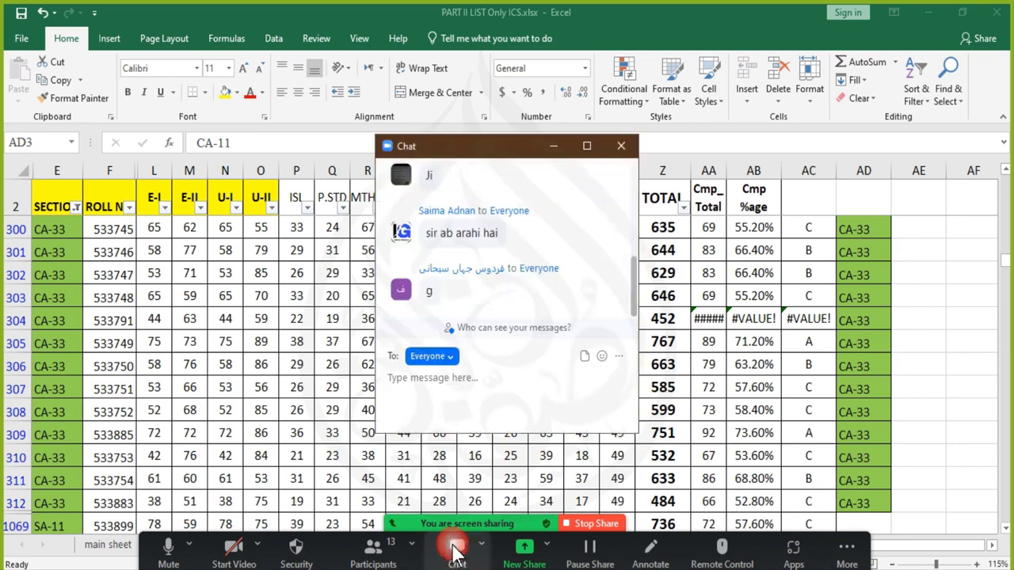
left_click(552, 145)
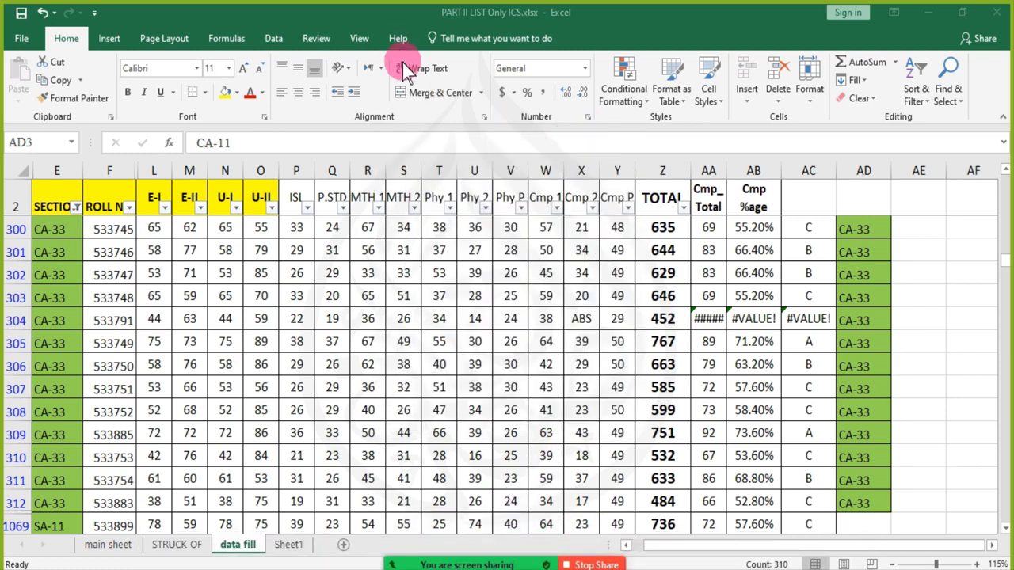
left_click(271, 39)
left_click(601, 82)
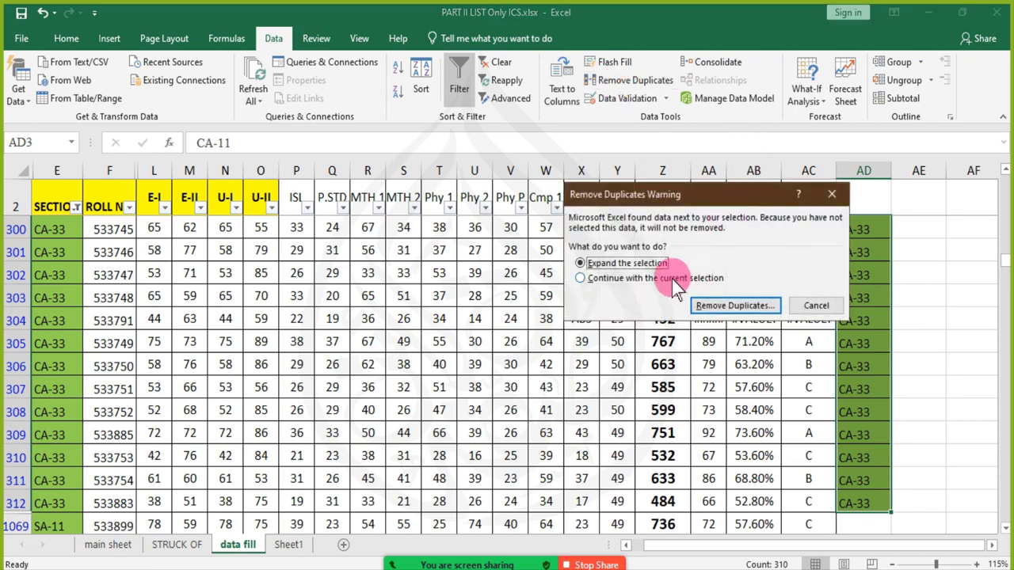
left_click(816, 305)
- Examine the last block of pasted section entries in column AD, from AD300 downwards
left_click(919, 298)
key("Left")
key("Up")
key("Up")
key("Up")
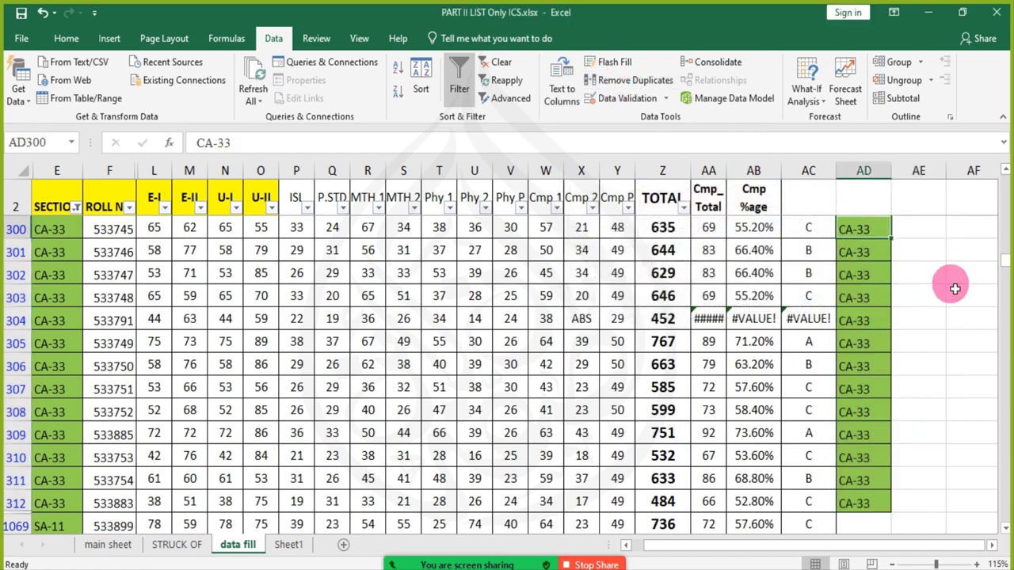
key("ctrl+shift+Down")
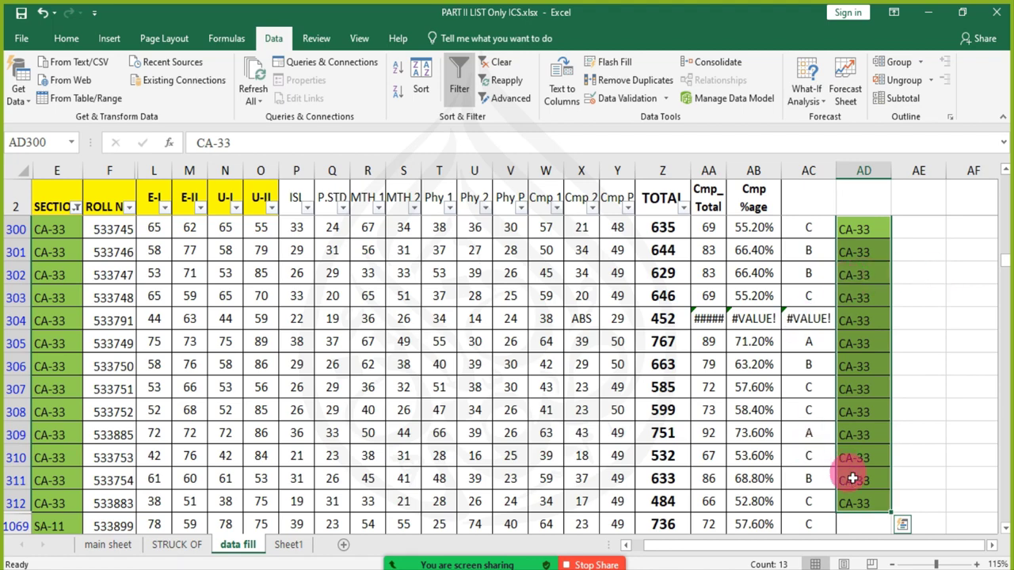
left_click(876, 358)
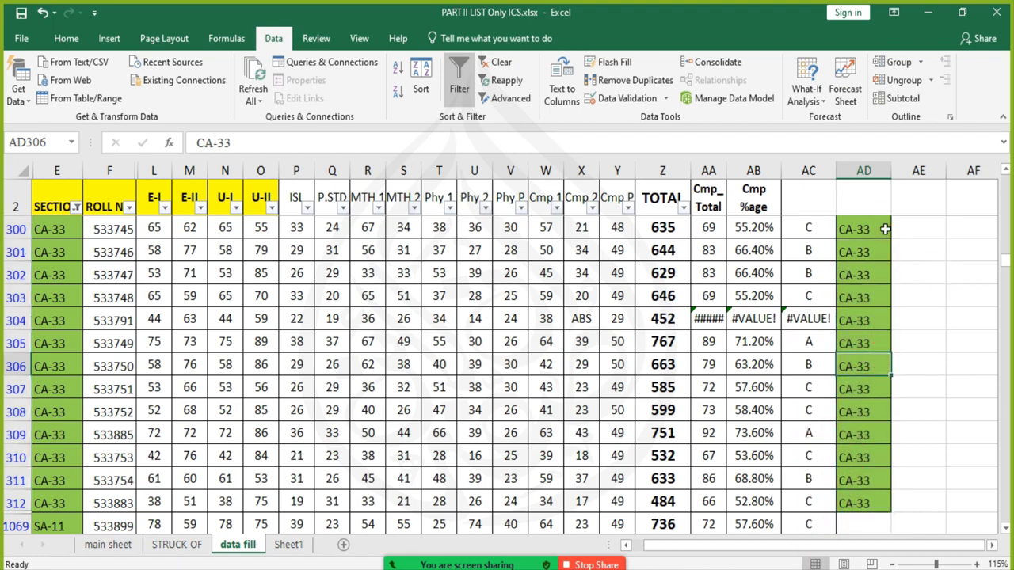
scroll(887, 231, "up", 7)
scroll(892, 237, "up", 4)
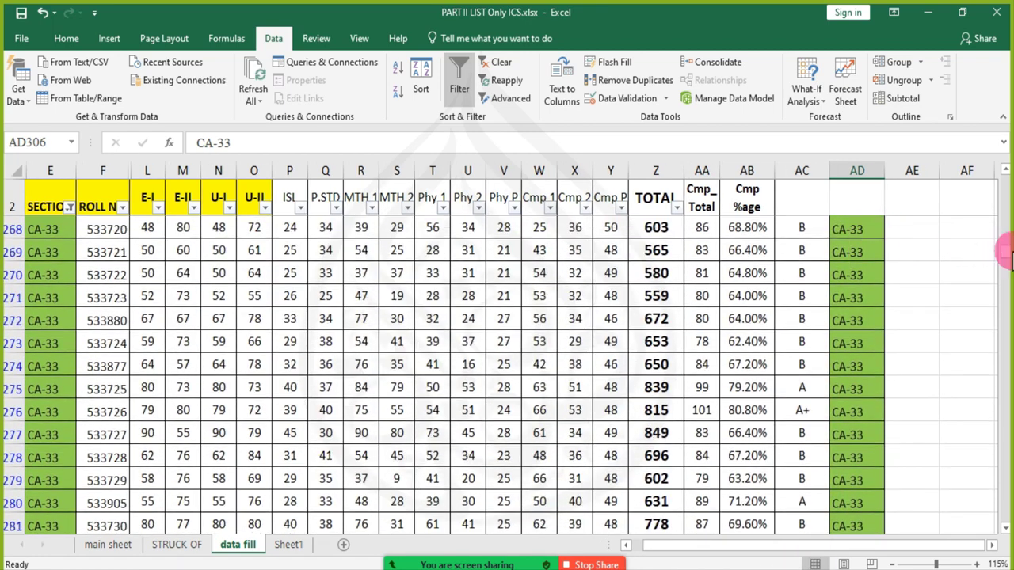
- Select the pasted entries from AD3 down and compare where they end with the section entries in column E
left_click_drag(1006, 257, 998, 119)
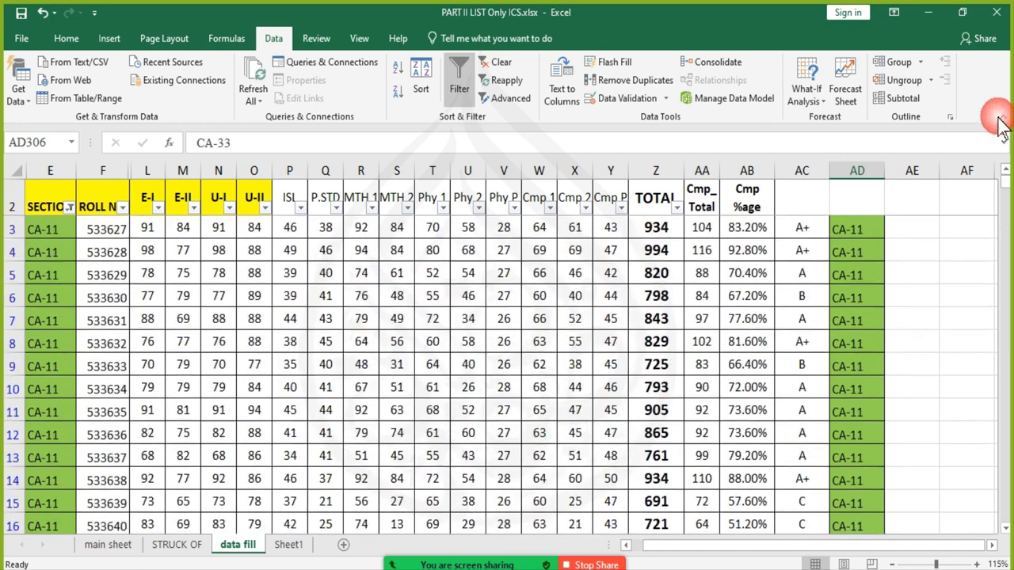
left_click(874, 228)
left_click(870, 209)
key("Down")
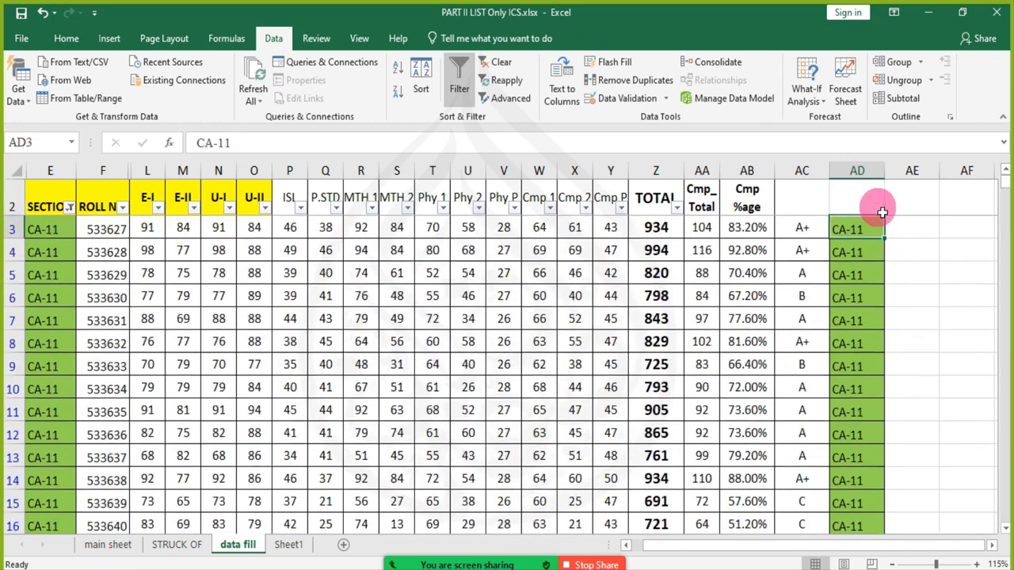
key("ctrl+shift+Down")
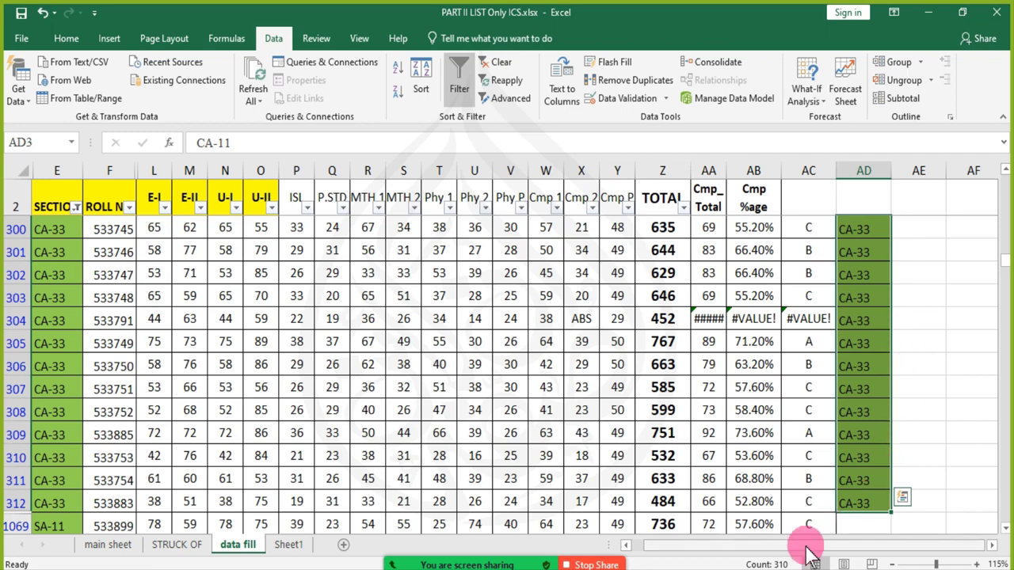
scroll(683, 521, "down", 3)
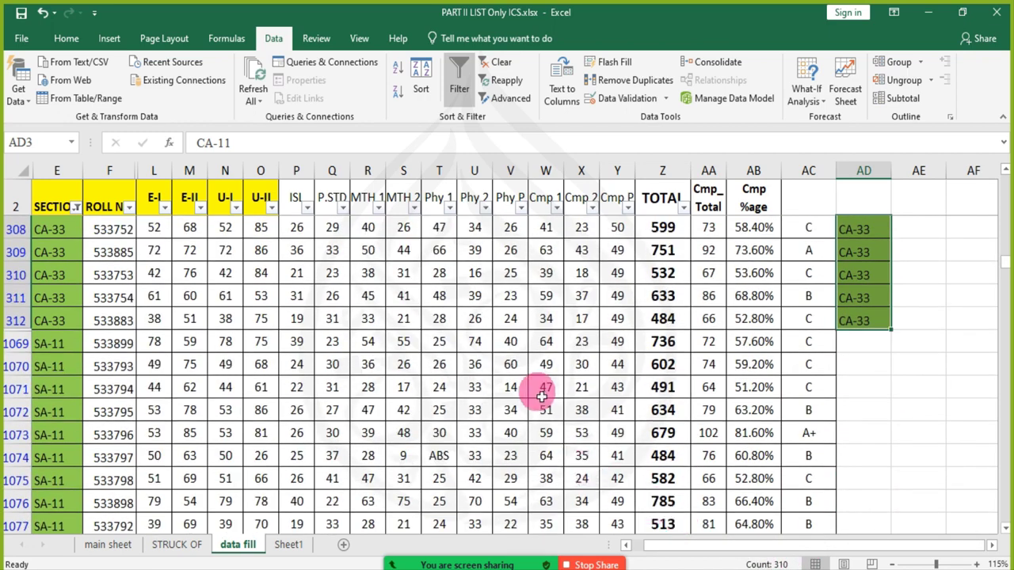
scroll(539, 391, "up", 1)
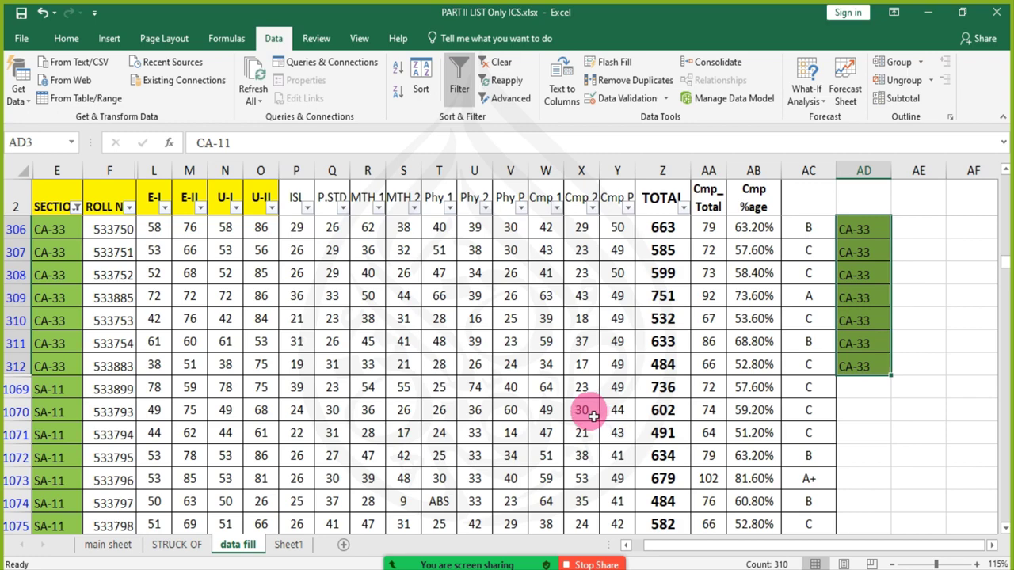
- Undo the paste of section entries in column AD, review column E's copied range and clear the copy selection
key("ctrl+z")
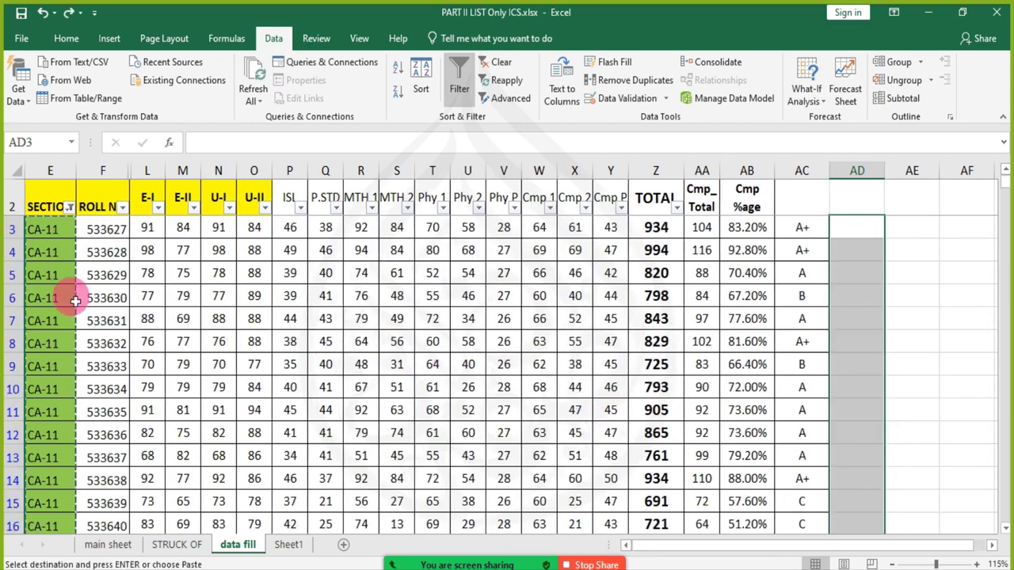
scroll(75, 301, "down", 9)
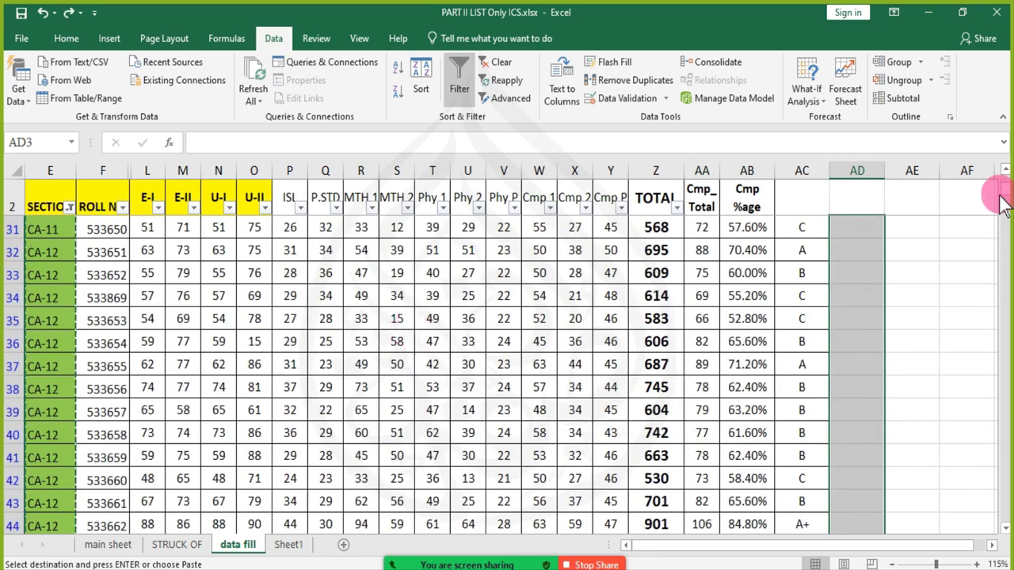
left_click_drag(1002, 202, 1002, 314)
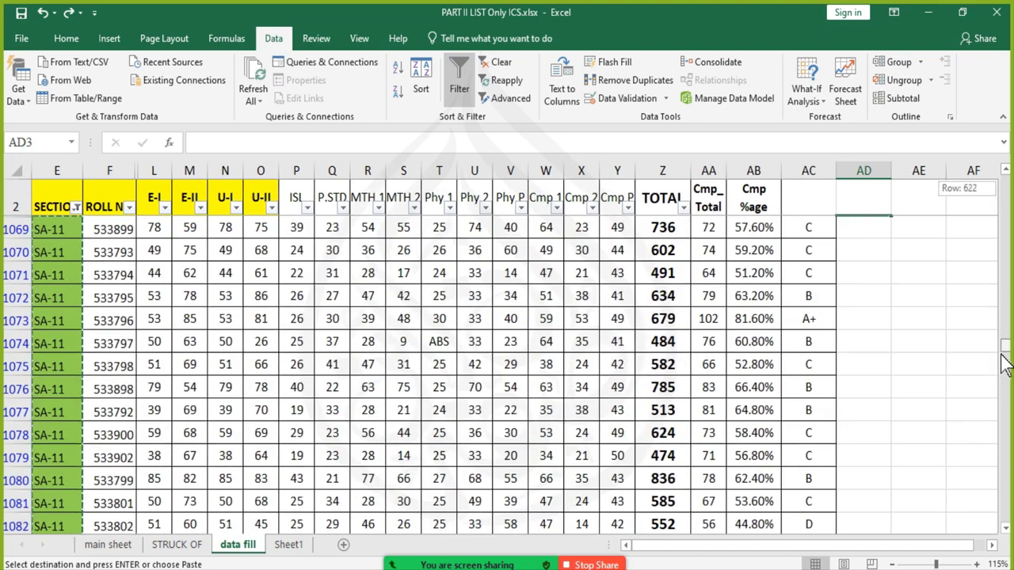
left_click_drag(1010, 485, 1002, 186)
key("Escape")
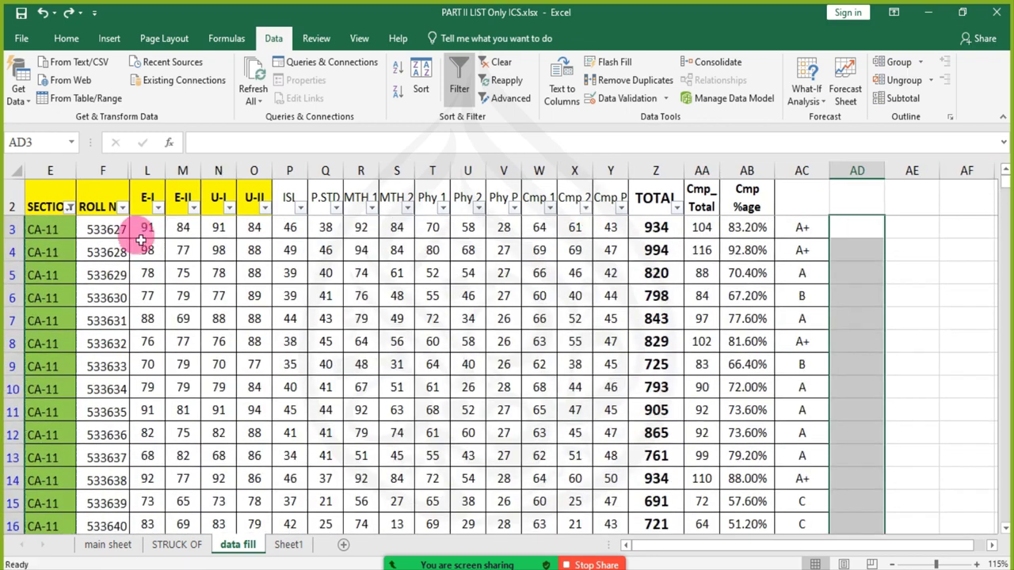
- Copy the filtered section entries from E3 down to E1192 and paste them into column AD starting at AD3
left_click(48, 229)
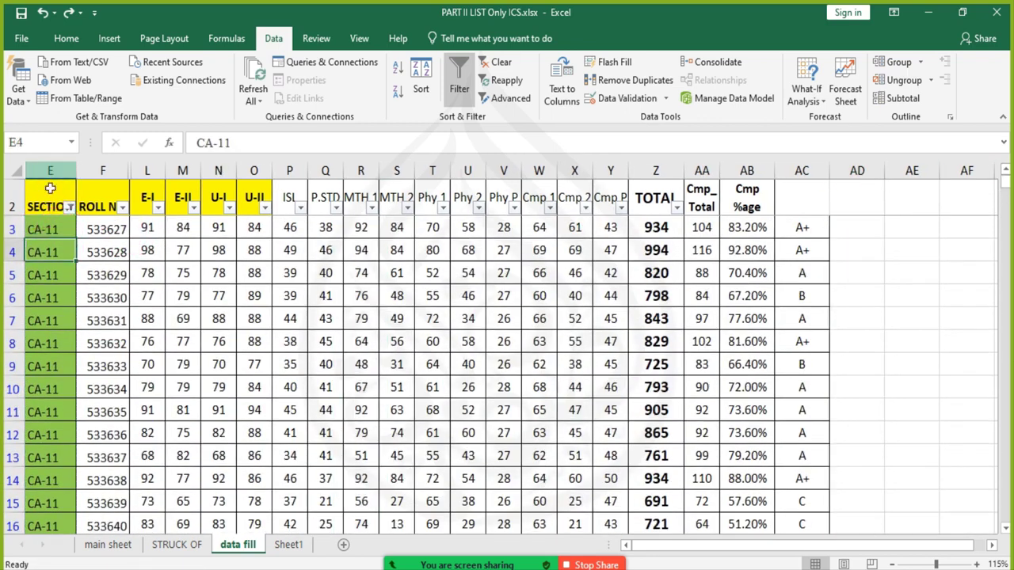
key("ctrl+shift+Down")
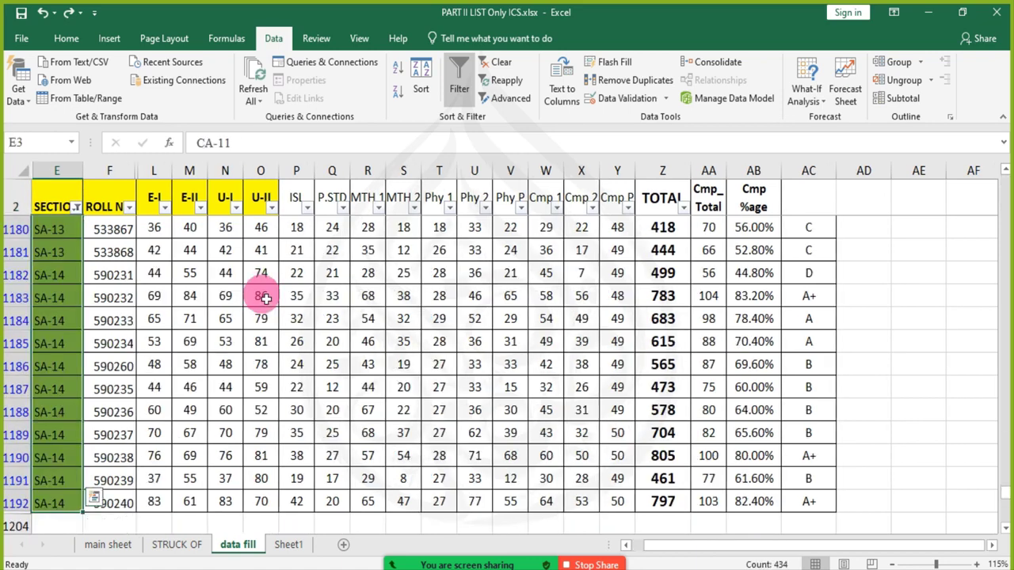
key("ctrl+c")
left_click_drag(1003, 493, 1003, 169)
left_click(844, 231)
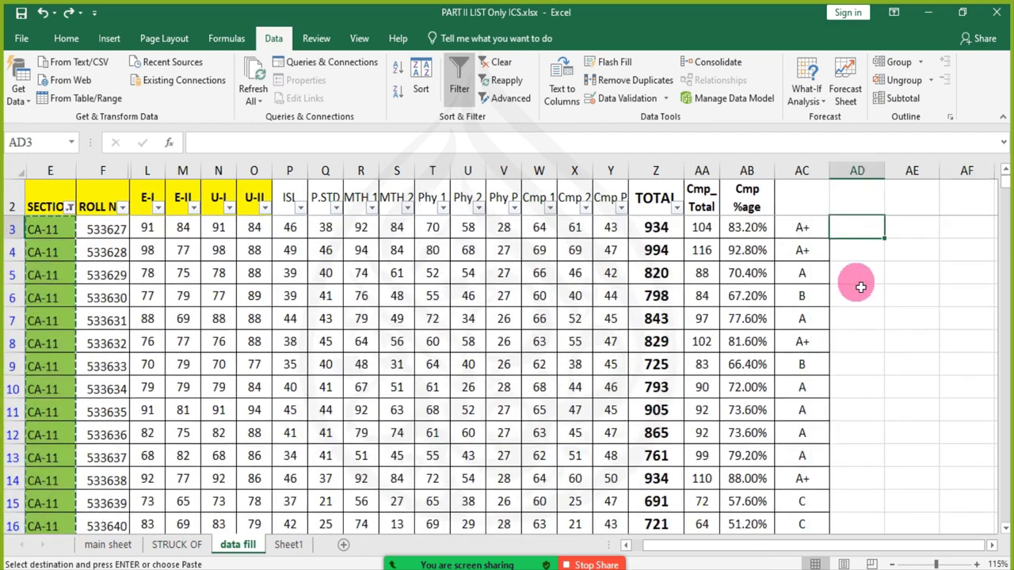
key("ctrl+v")
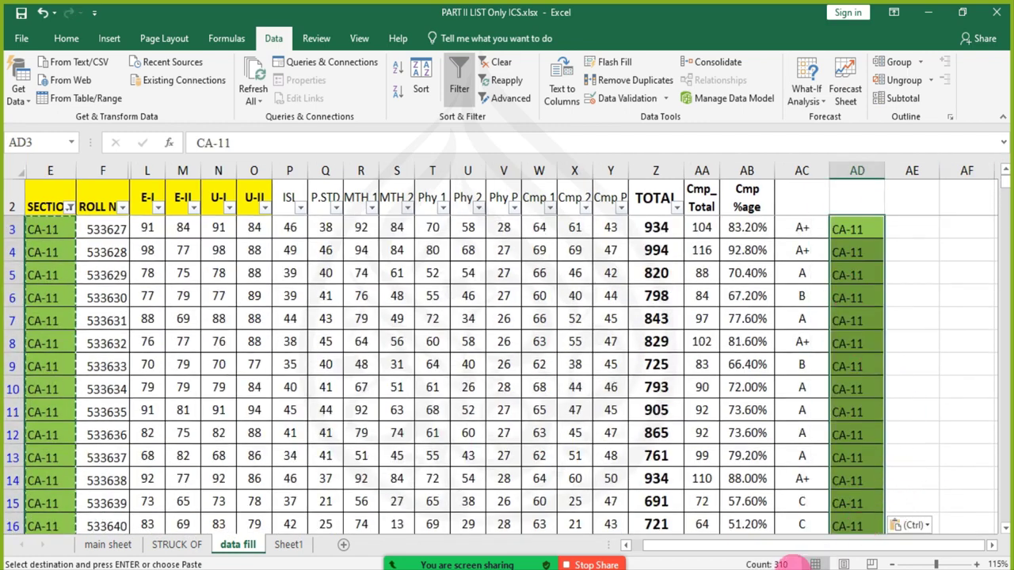
- Check how far down column AD the pasted section entries extend beside the student records
scroll(895, 432, "down", 6)
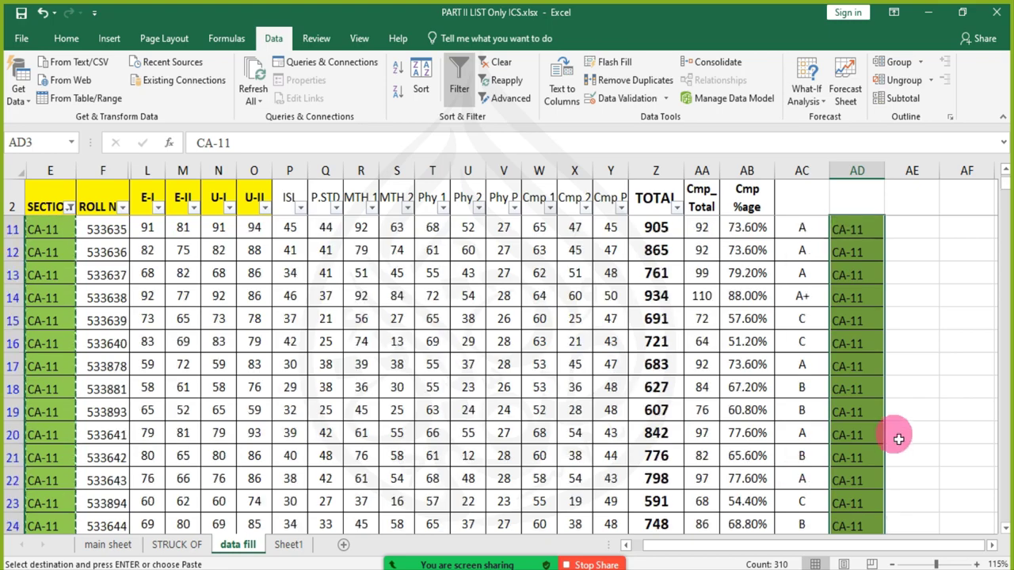
left_click_drag(1003, 190, 999, 341)
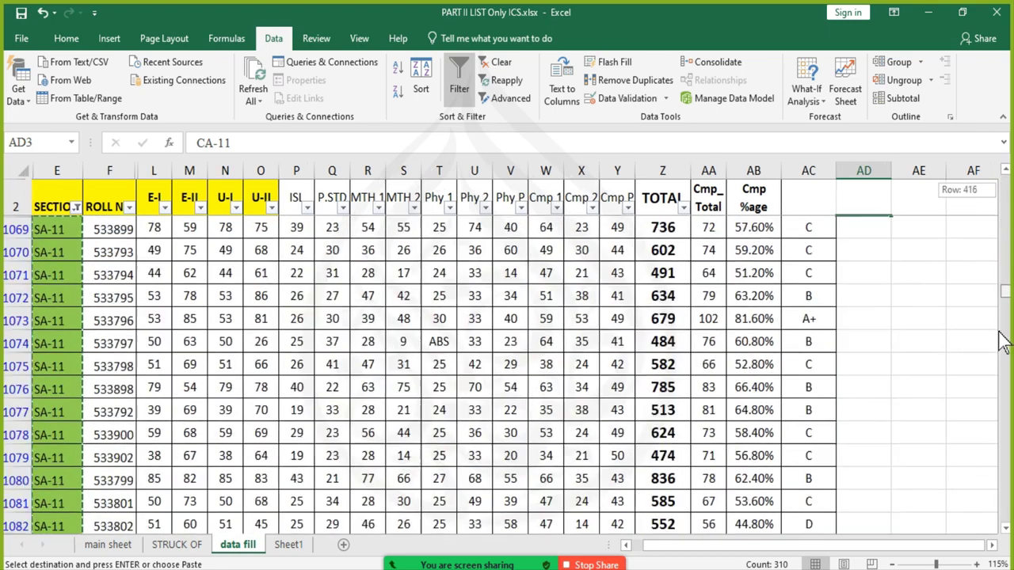
left_click_drag(1008, 298, 1006, 181)
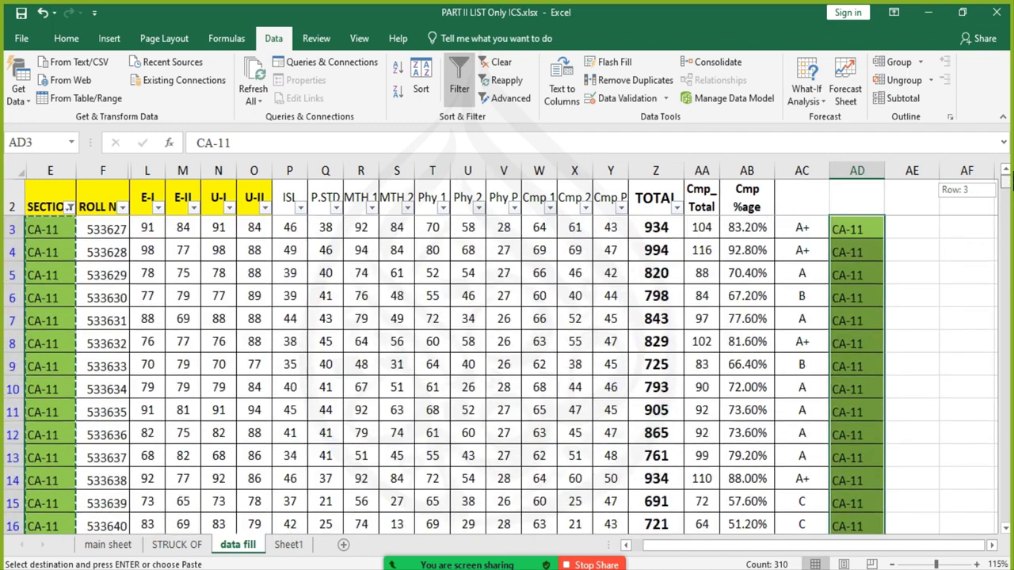
left_click(789, 273)
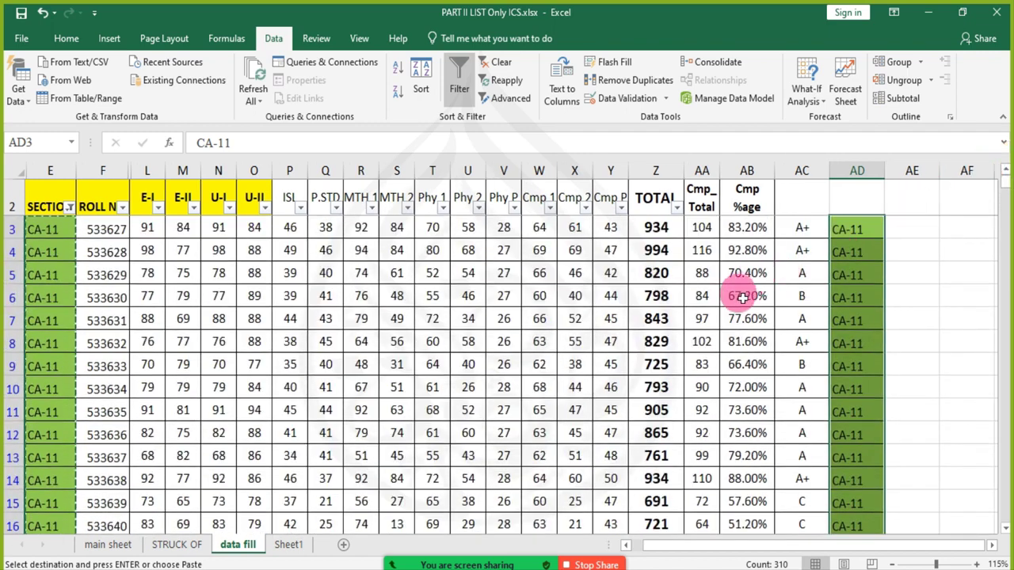
- Clear the copy selection and check where column AD's pasted entries stop beside the filtered records between rows 312 and 1069
key("Escape")
scroll(126, 325, "down", 3)
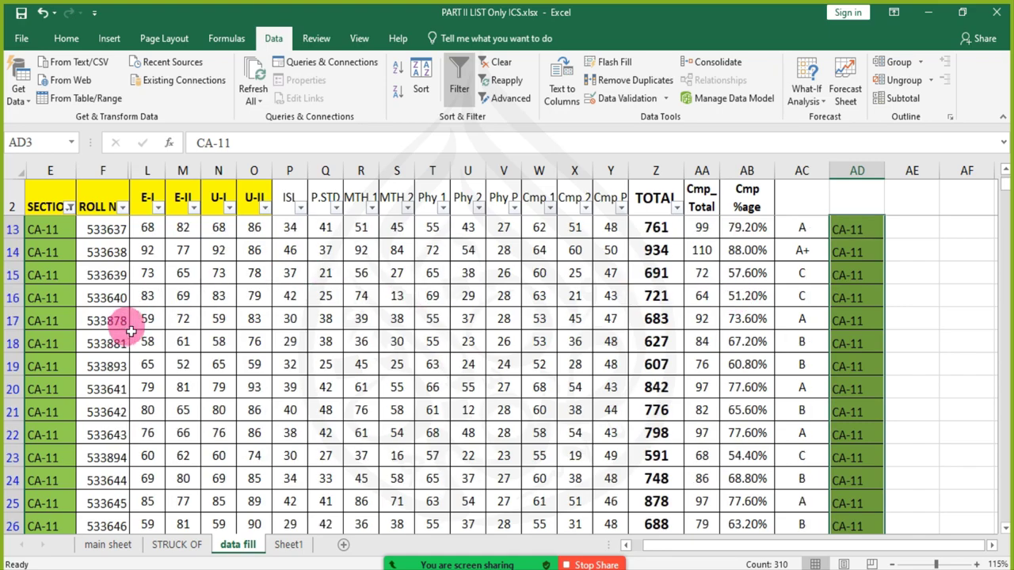
scroll(131, 331, "down", 14)
left_click(862, 407)
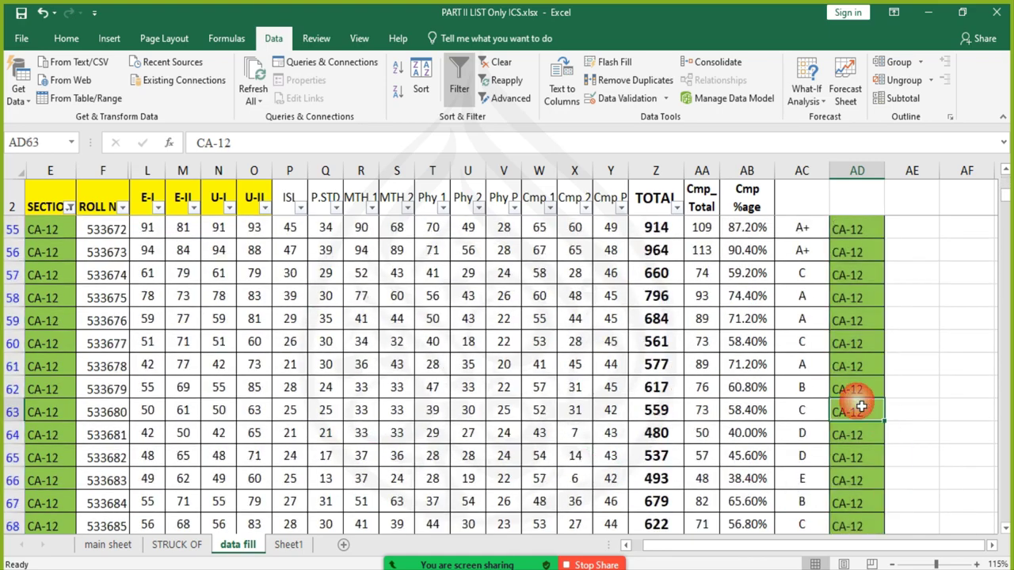
key("ctrl+Down")
key("Down")
key("Down")
key("Down")
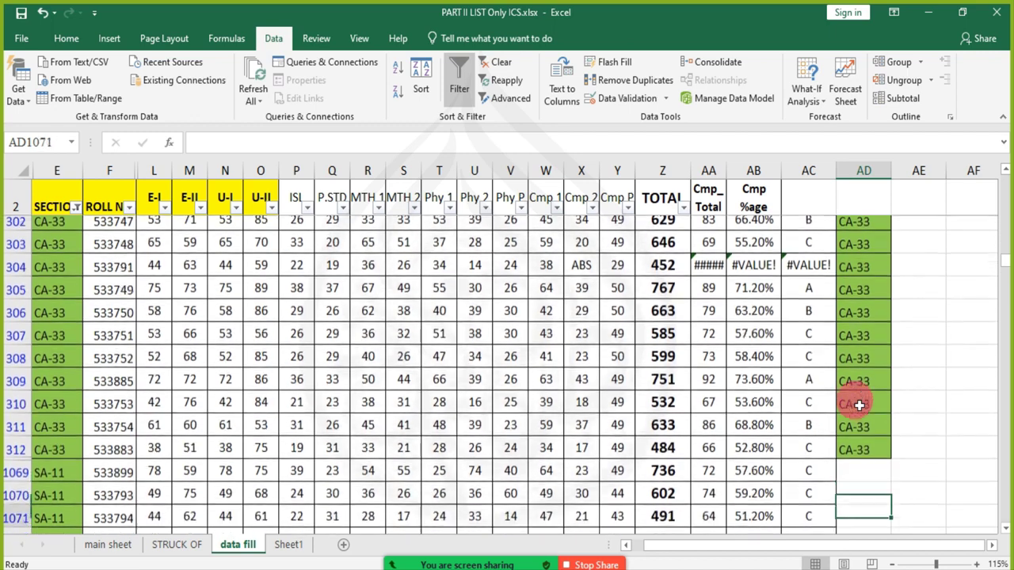
key("Up")
key("Up")
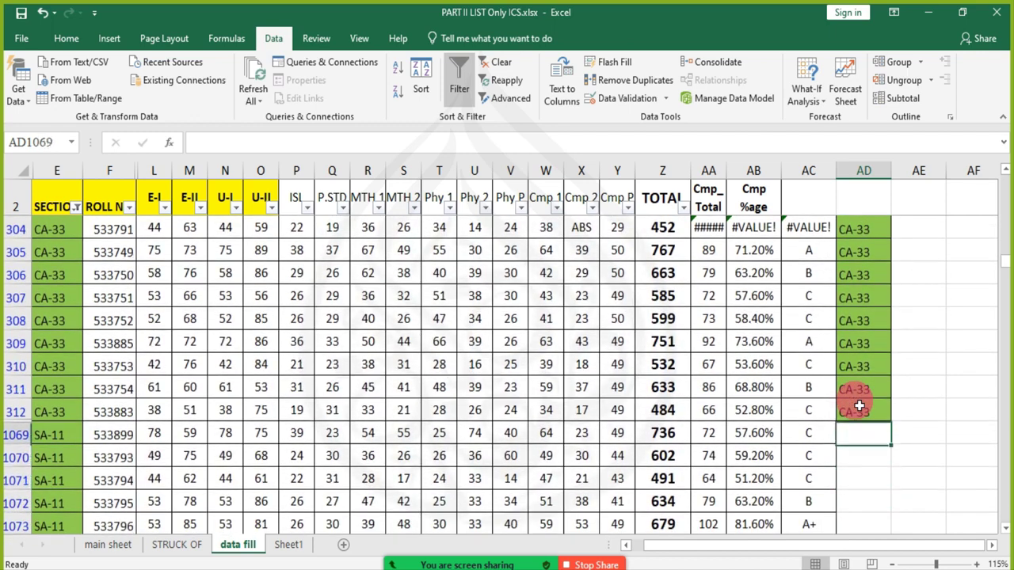
- Try to unhide the rows between rows 312 and 1069 of the filtered student records
key("Left")
key("Left")
key("Left")
key("Left")
key("Left")
key("Left")
key("Left")
key("Left")
key("Left")
key("Left")
key("Left")
key("Left")
key("Left")
key("Left")
key("Left")
key("Left")
key("Left")
key("Left")
key("Left")
key("Left")
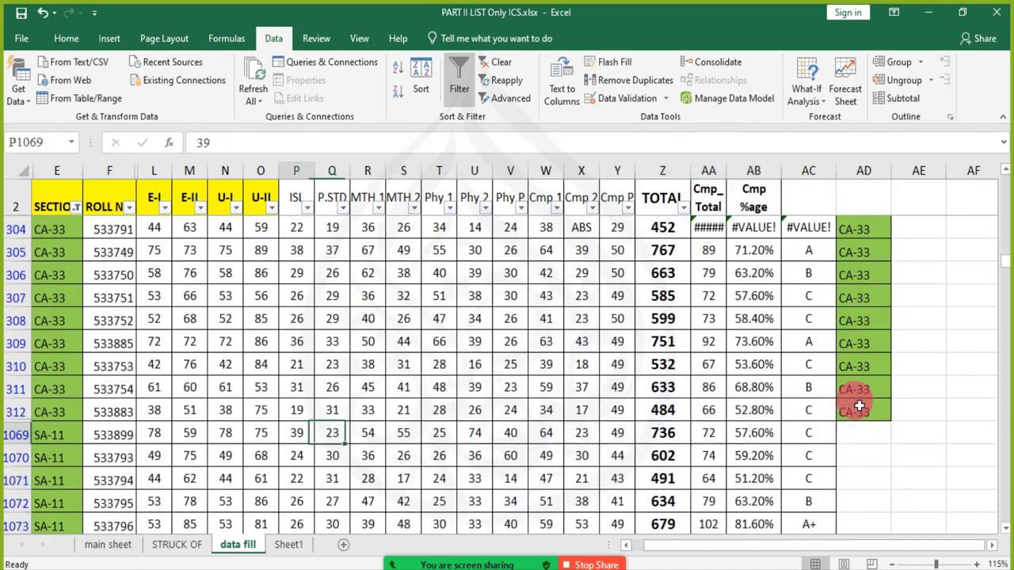
key("Right")
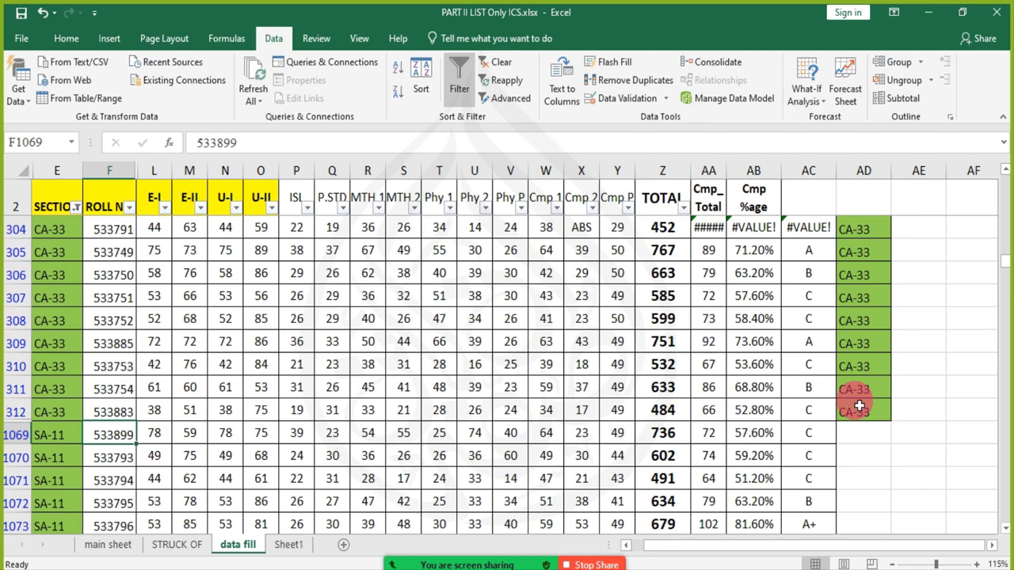
key("shift+space")
key("shift+Up")
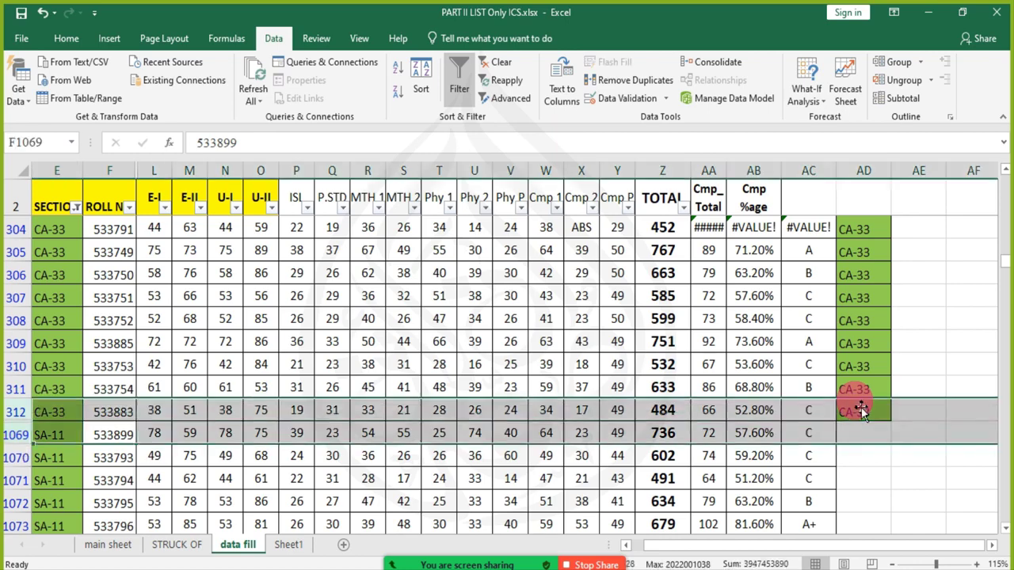
right_click(45, 423)
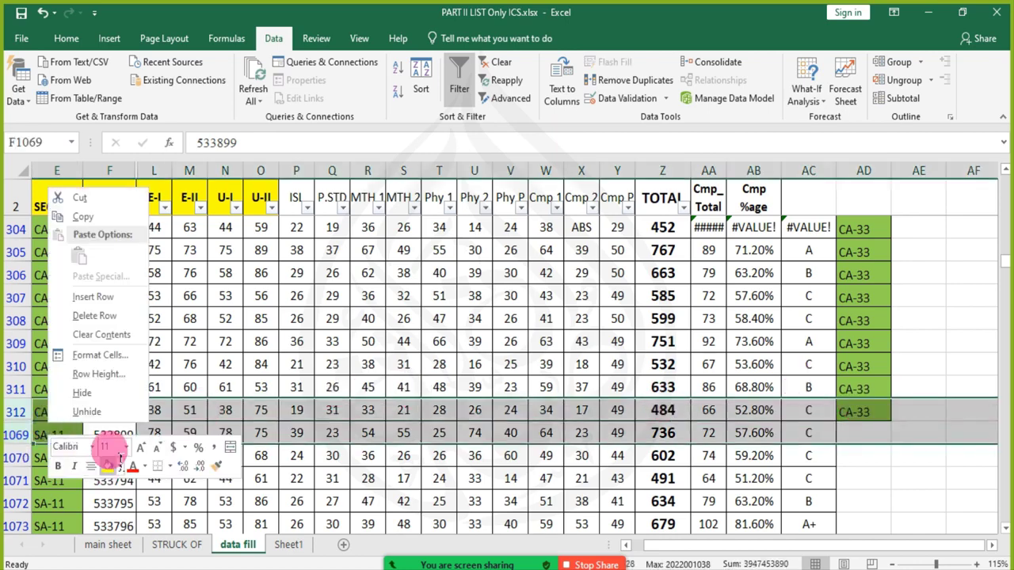
left_click(145, 417)
left_click(192, 413)
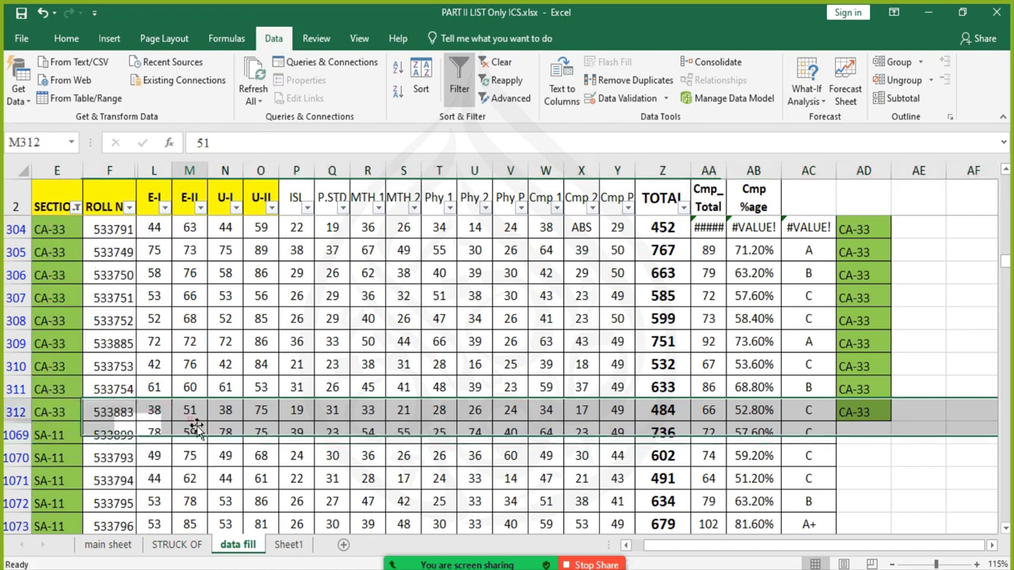
- Show all sections in the SECTION column filter and check which rows column AD's pasted entries occupy
left_click(76, 207)
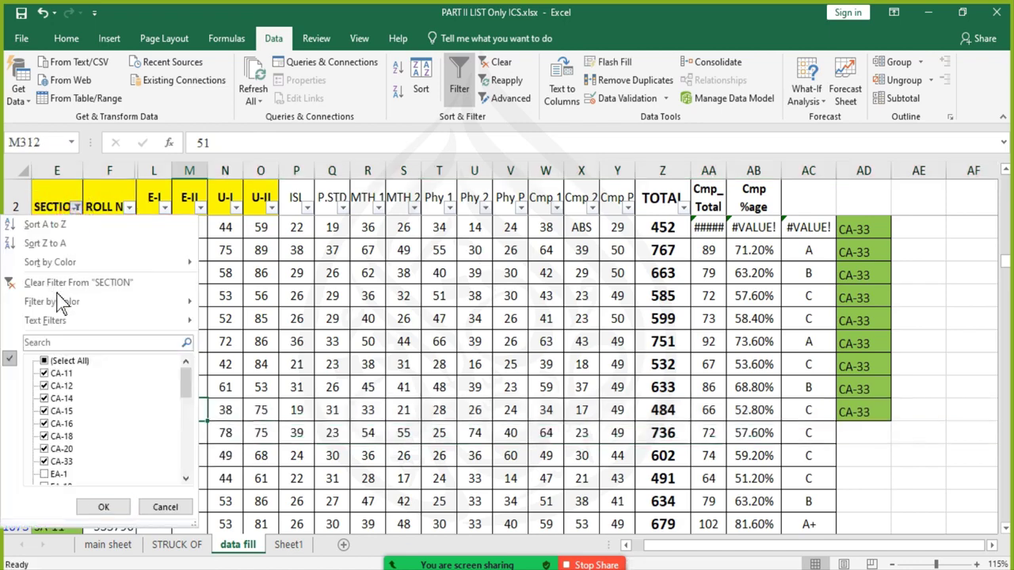
left_click(70, 362)
left_click(103, 507)
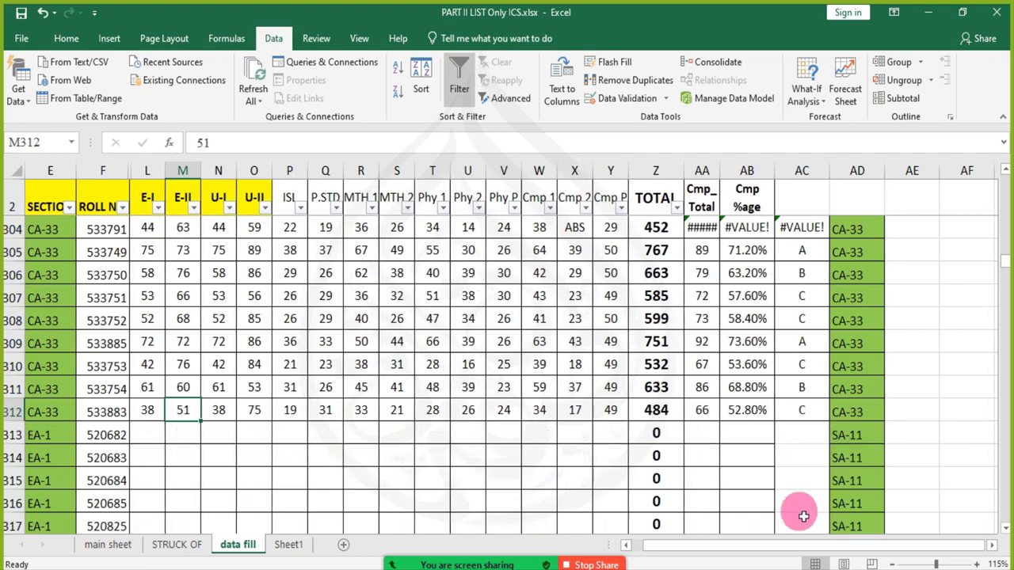
scroll(883, 452, "down", 3)
scroll(884, 451, "up", 20)
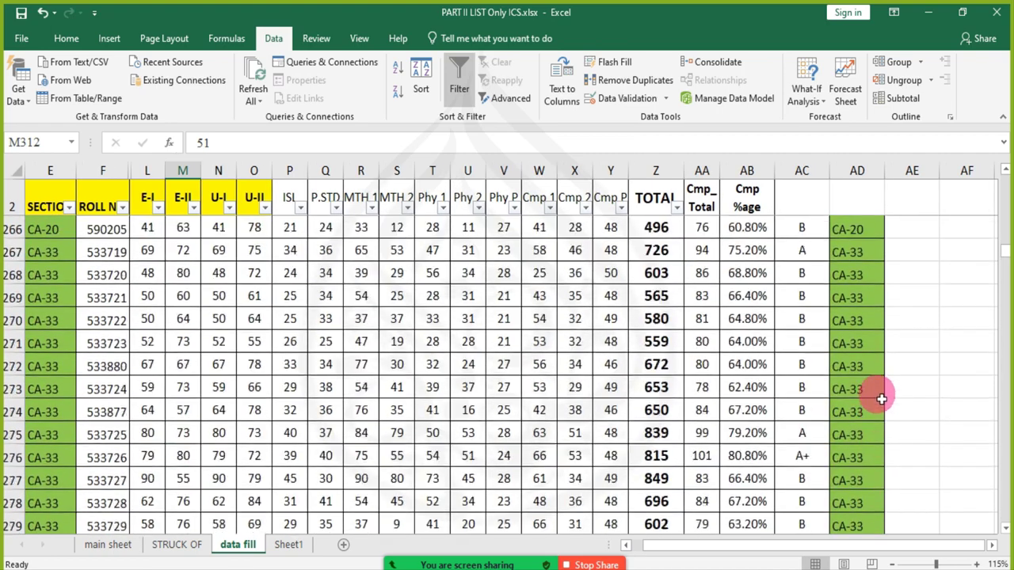
- Select the pasted section entries from AD3 down to AD436 and clear both their contents and formatting
left_click(859, 229)
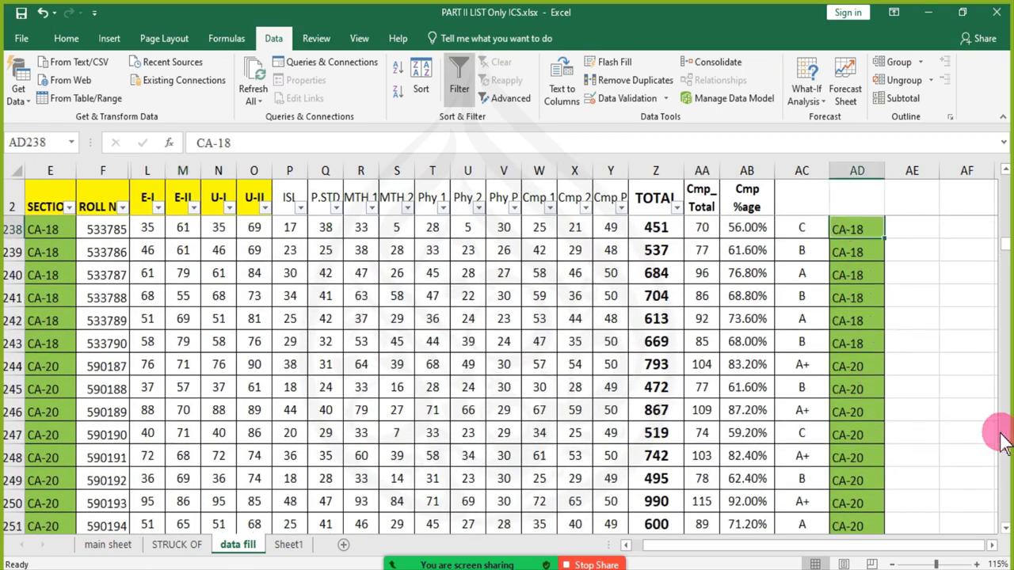
key("ctrl+Up")
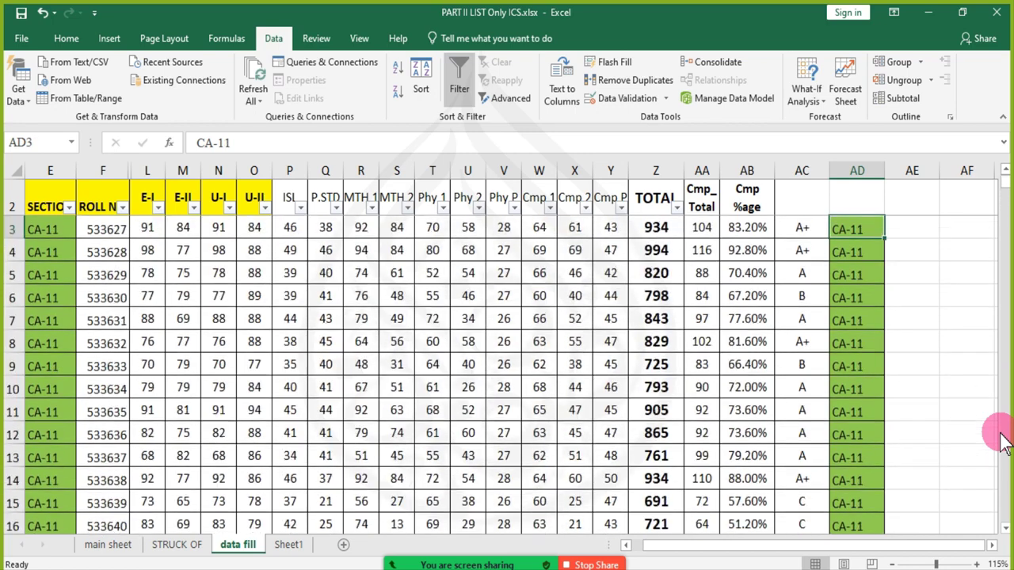
key("ctrl+Up")
key("Down")
key("ctrl+shift+Down")
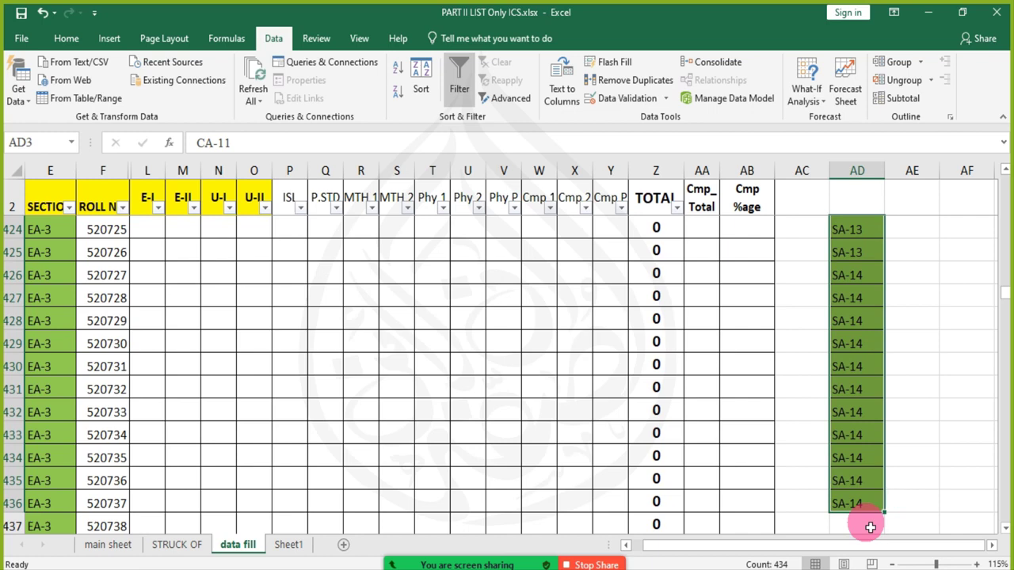
key("ctrl+minus")
key("Escape")
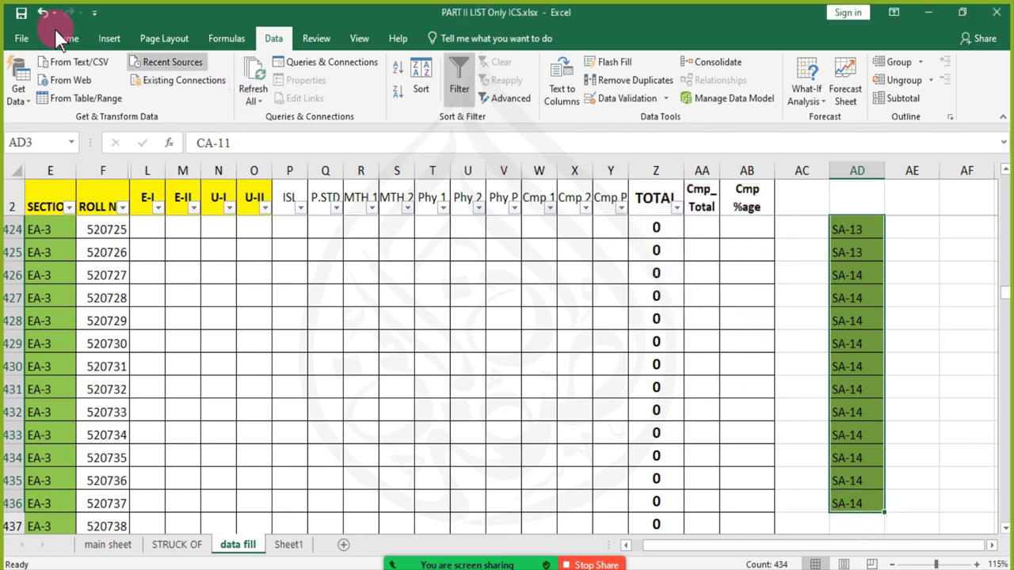
left_click(66, 38)
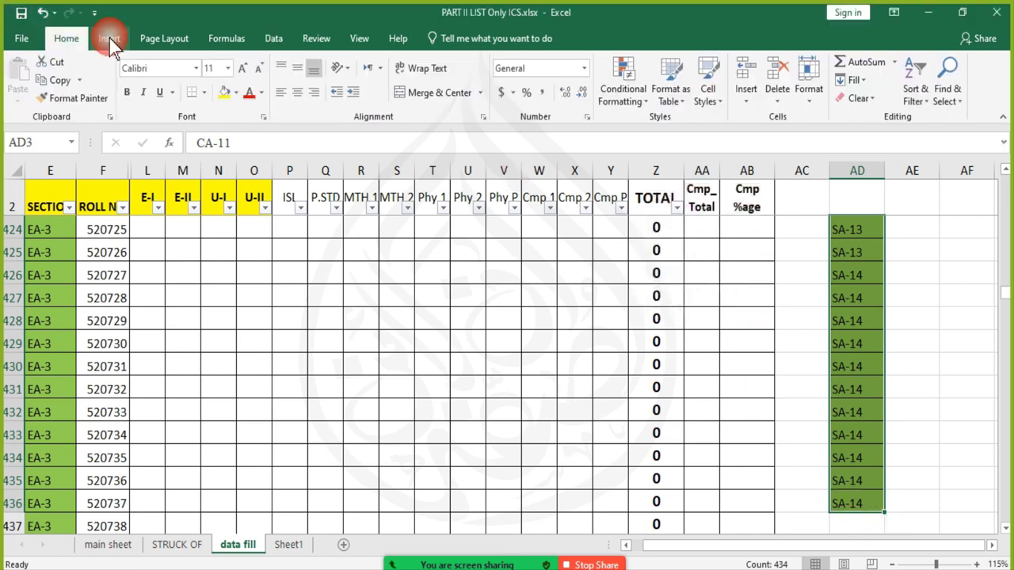
left_click(862, 97)
left_click(878, 131)
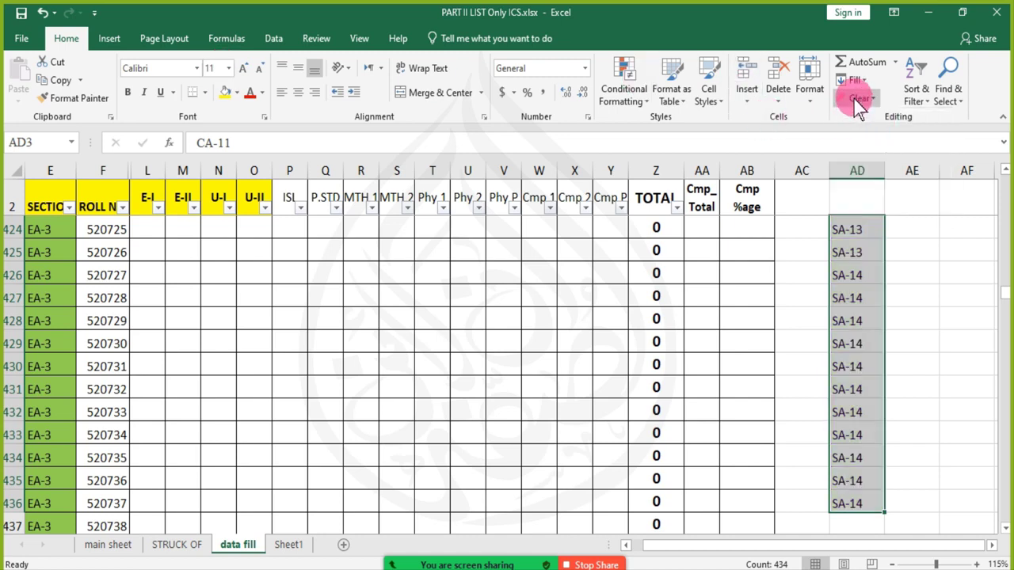
left_click(860, 98)
left_click(867, 117)
left_click(143, 296)
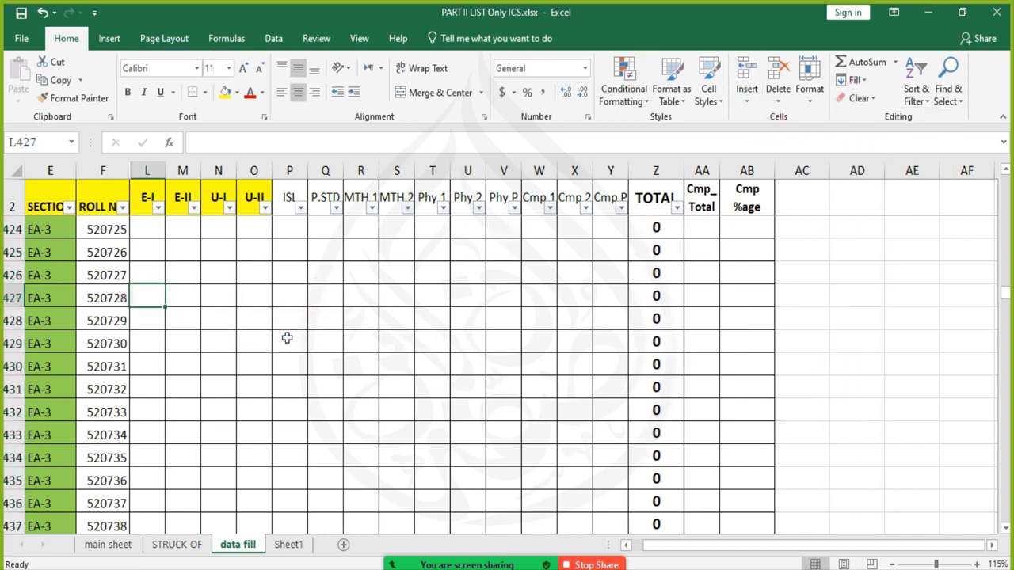
- Filter the SECTION column to CA-11, CA-12, CA-14, CA-15, CA-16, CA-18, CA-20, CA-33 and SA-11 through SA-14
left_click(62, 197)
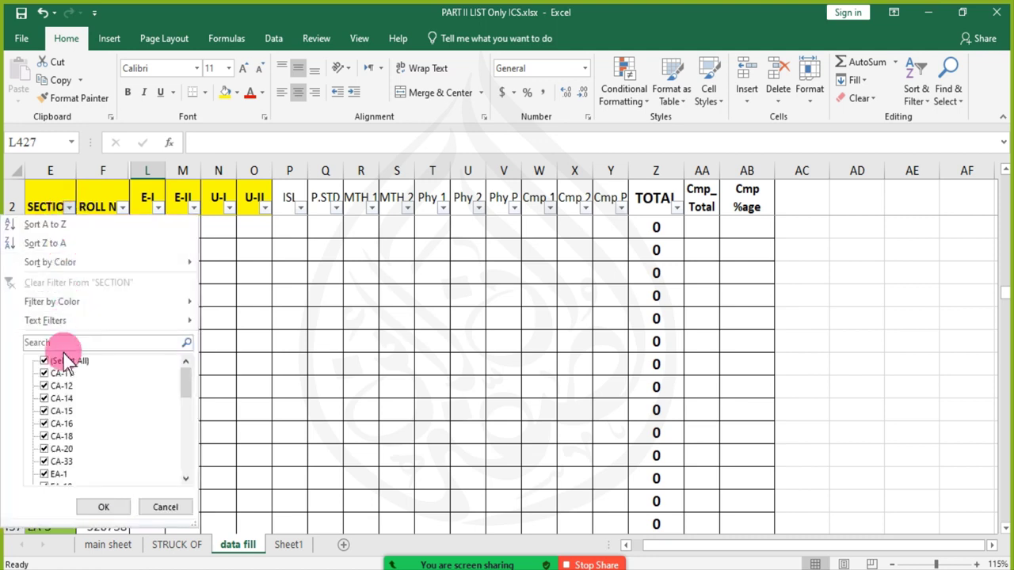
left_click(67, 362)
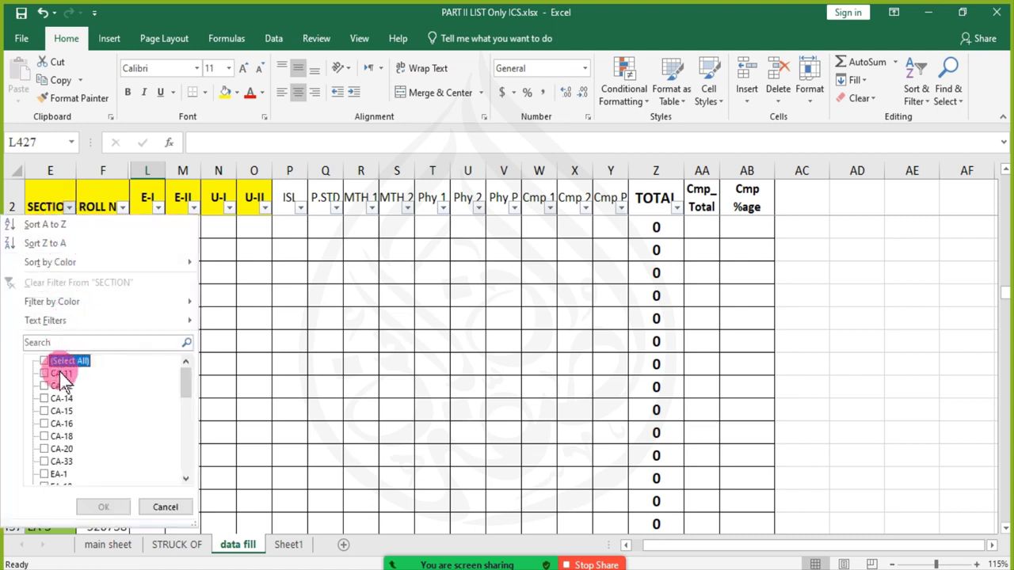
left_click(62, 374)
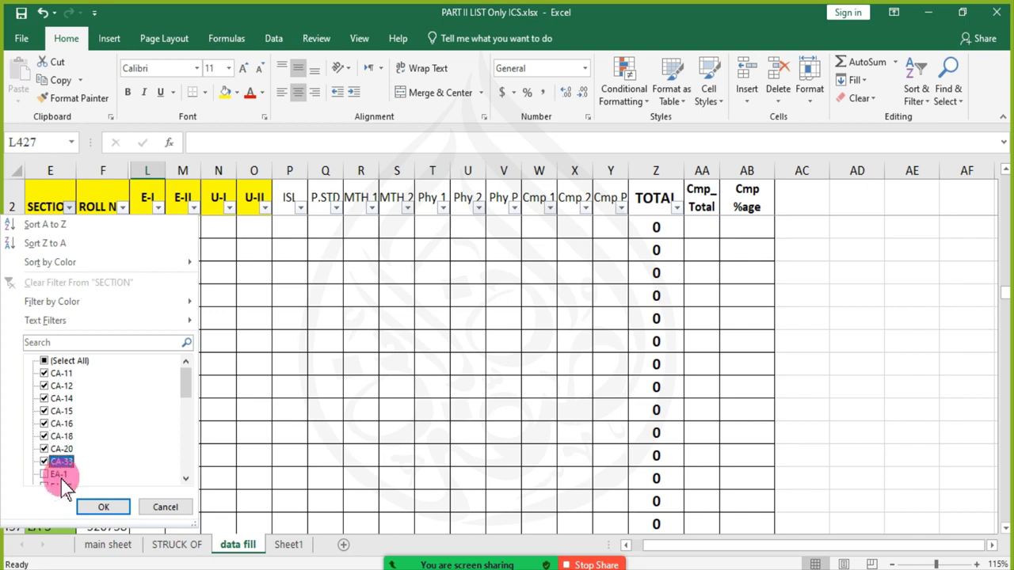
left_click_drag(179, 423, 163, 493)
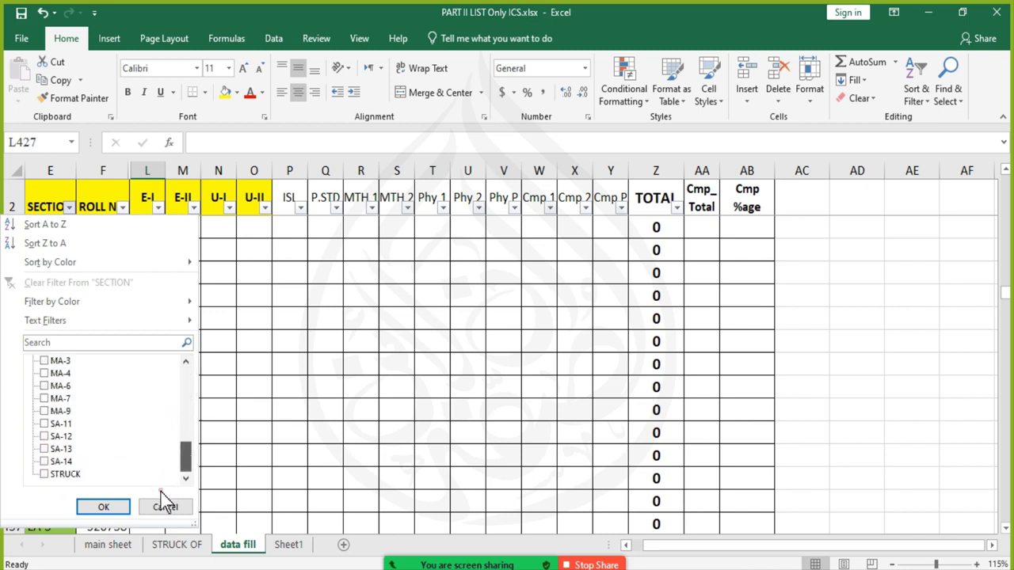
left_click(70, 448)
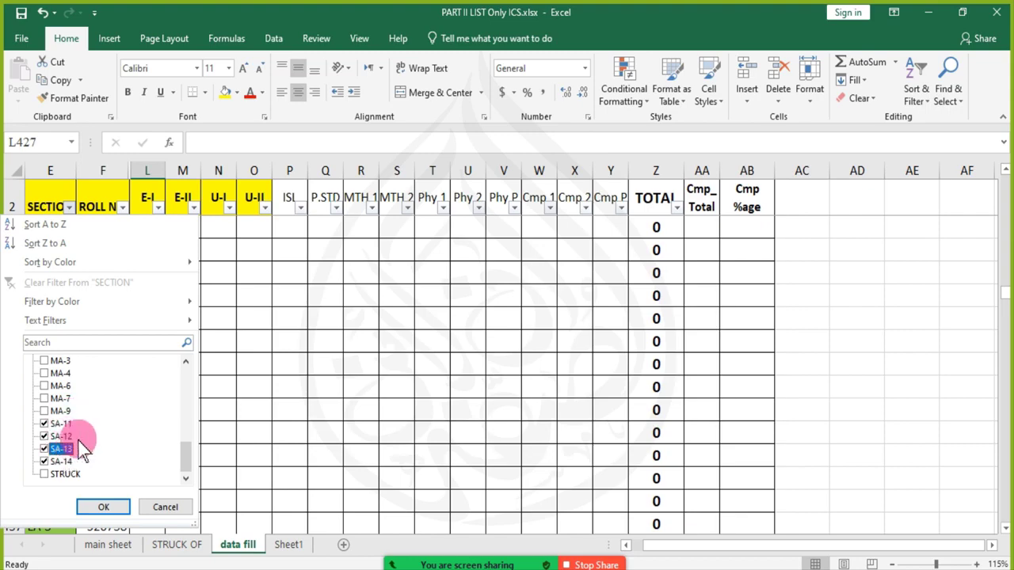
left_click(111, 508)
- Copy the filtered section entries in column E from E3 down to E1192
scroll(55, 301, "up", 15)
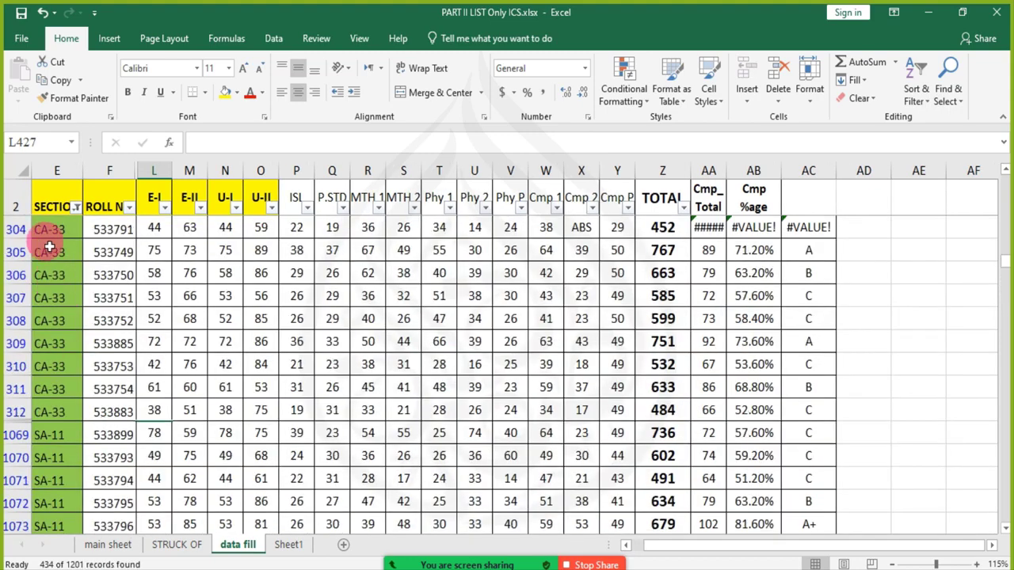
left_click(35, 289)
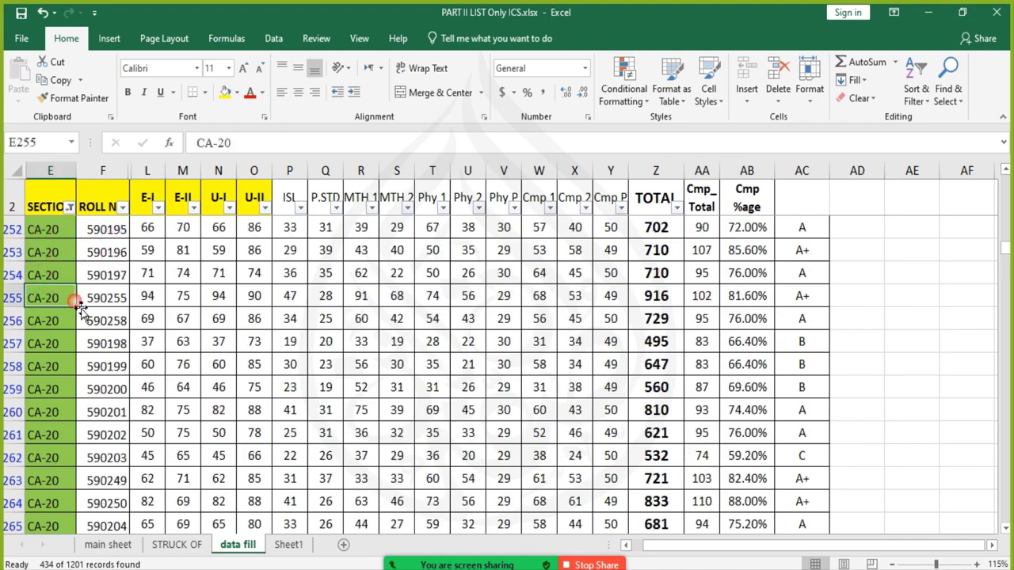
key("ctrl+Up")
key("Down")
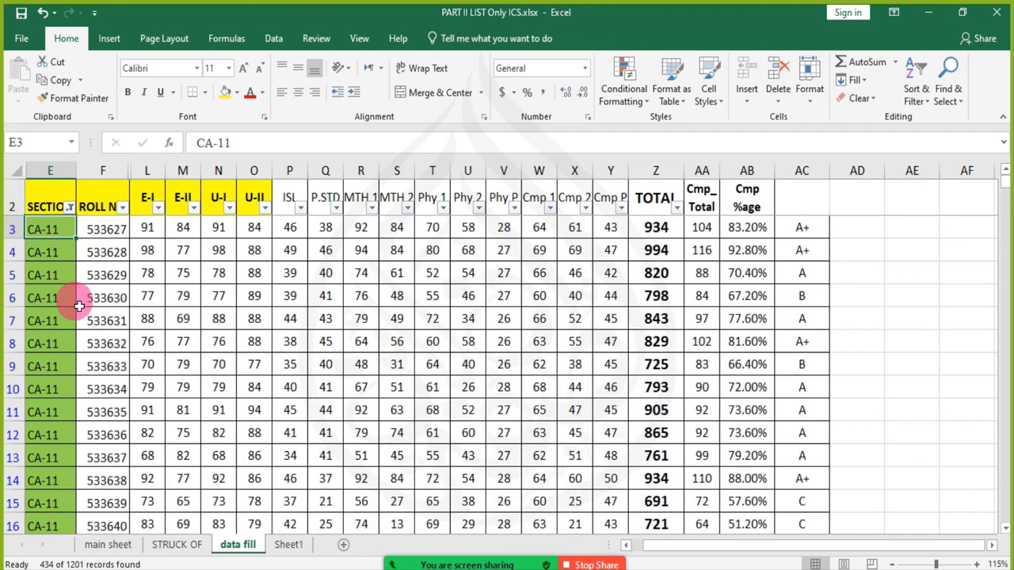
key("ctrl+shift+Down")
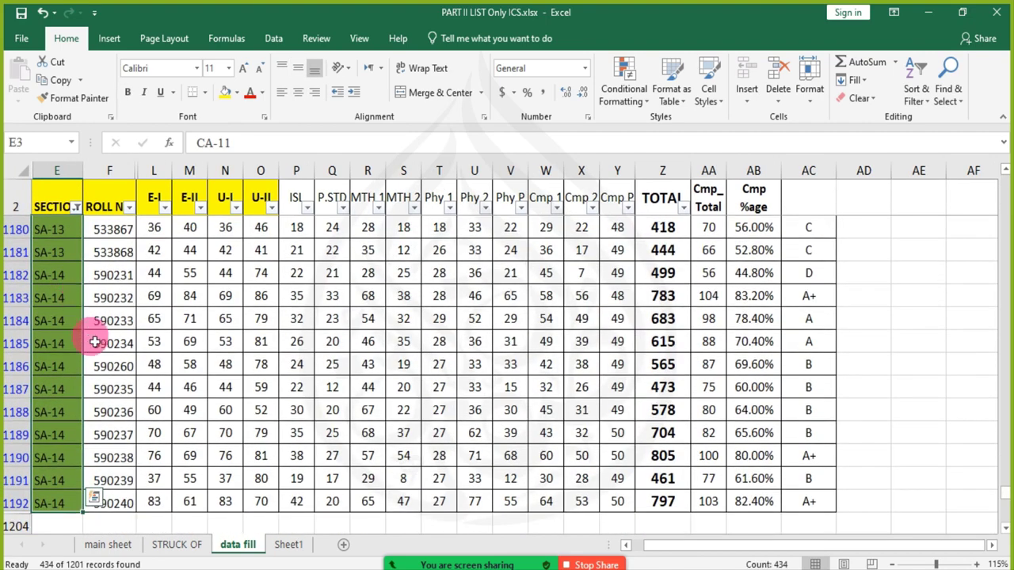
key("ctrl+c")
- Paste the copied section entries below the student records starting at E1209 and clear the copy selection
scroll(98, 412, "down", 3)
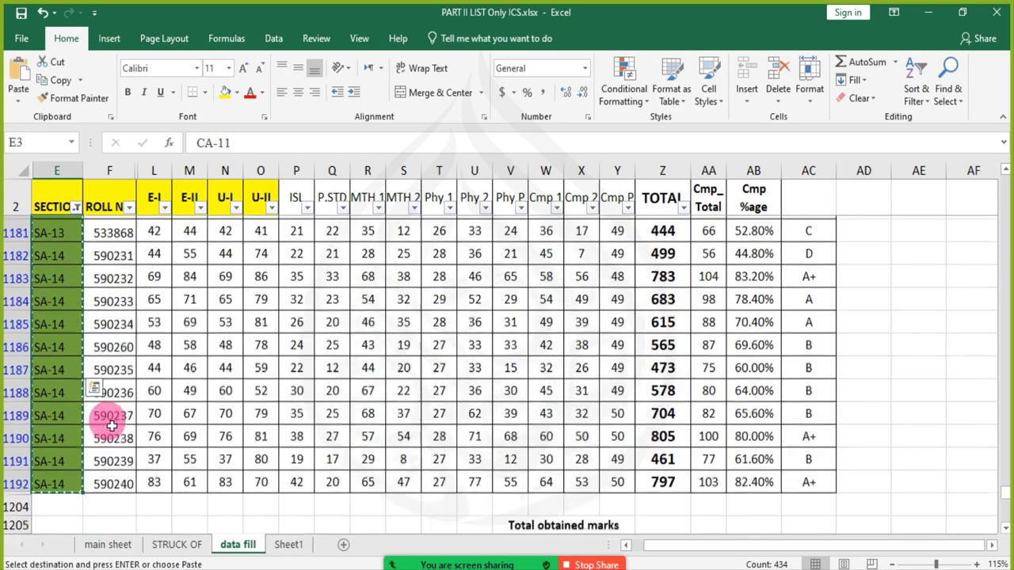
left_click(69, 313)
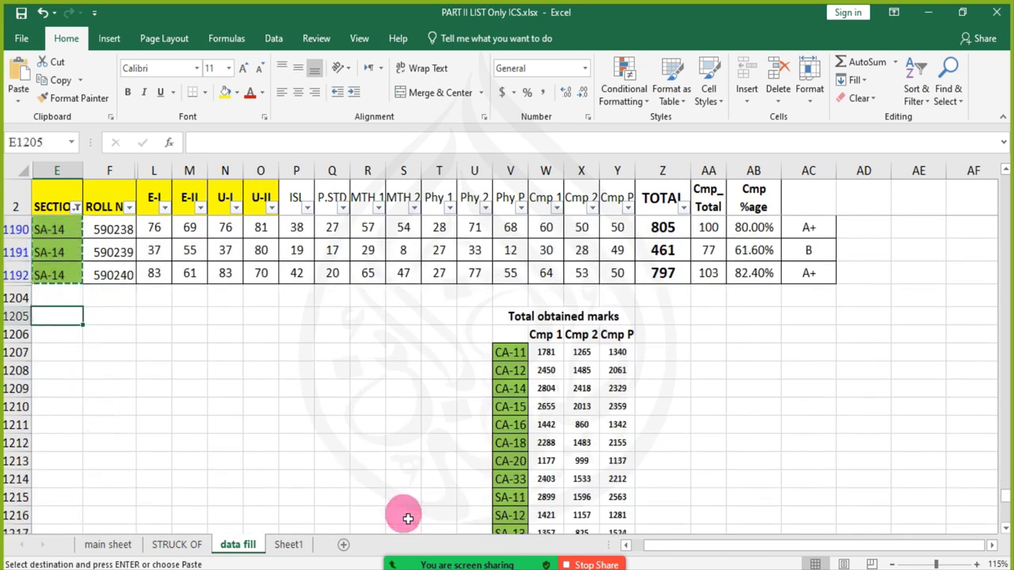
key("ctrl+Down")
key("ctrl+Up")
key("Down")
key("Down")
key("Down")
key("Down")
key("Down")
key("Down")
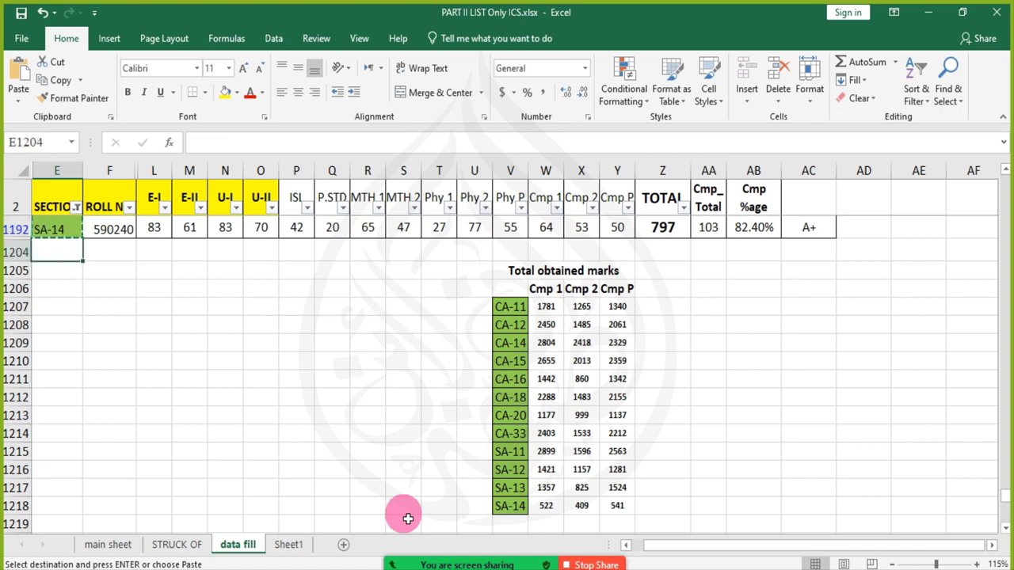
key("ctrl+v")
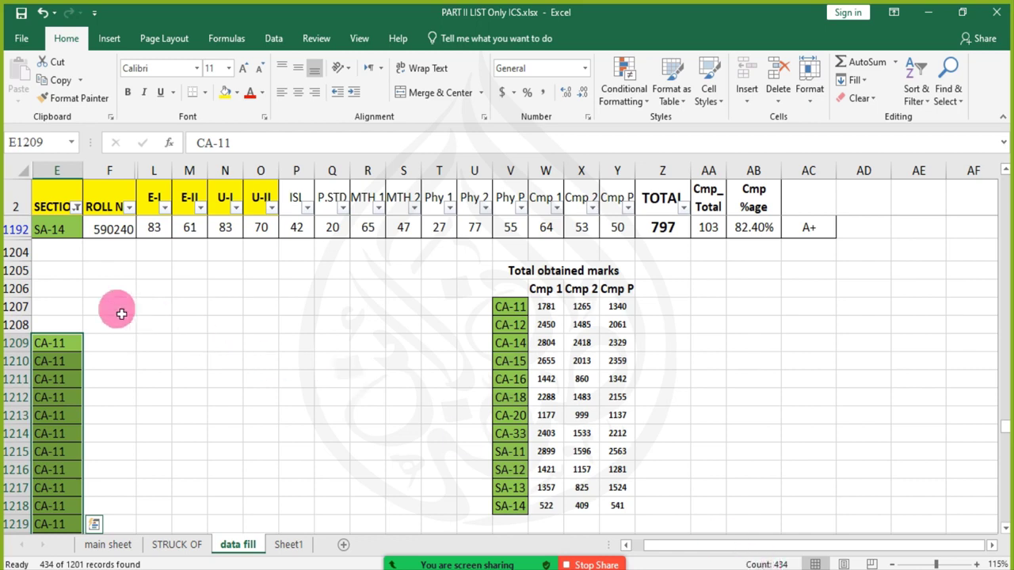
key("Escape")
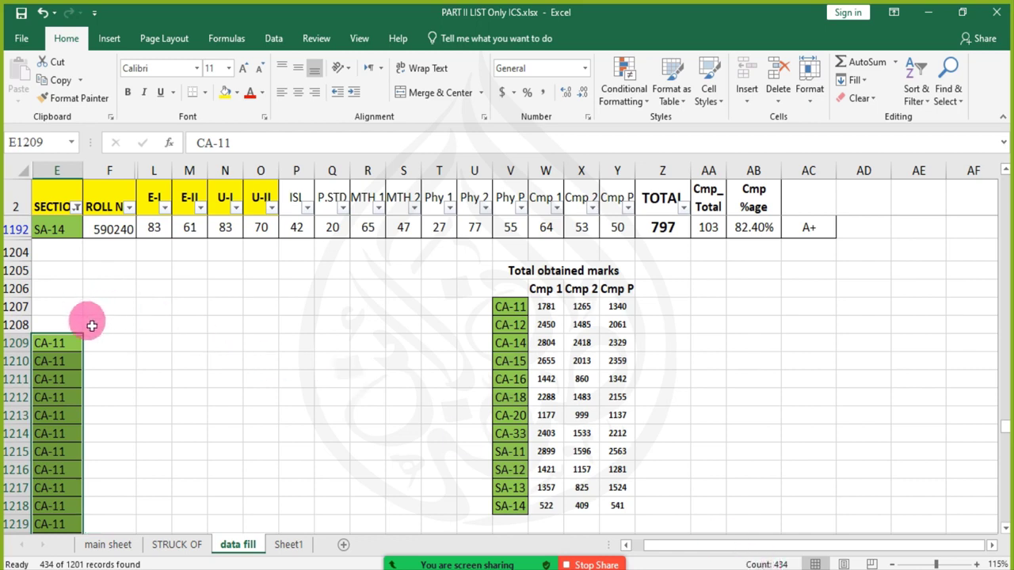
- Remove the duplicate entries from the pasted section list starting at E1209, continuing with the current selection of column E only
left_click(267, 40)
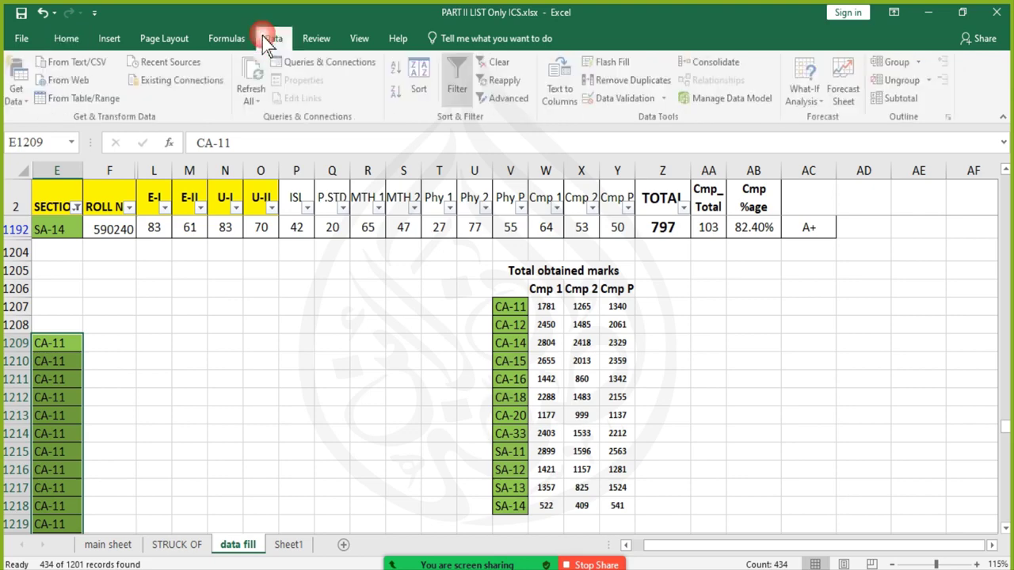
left_click(626, 80)
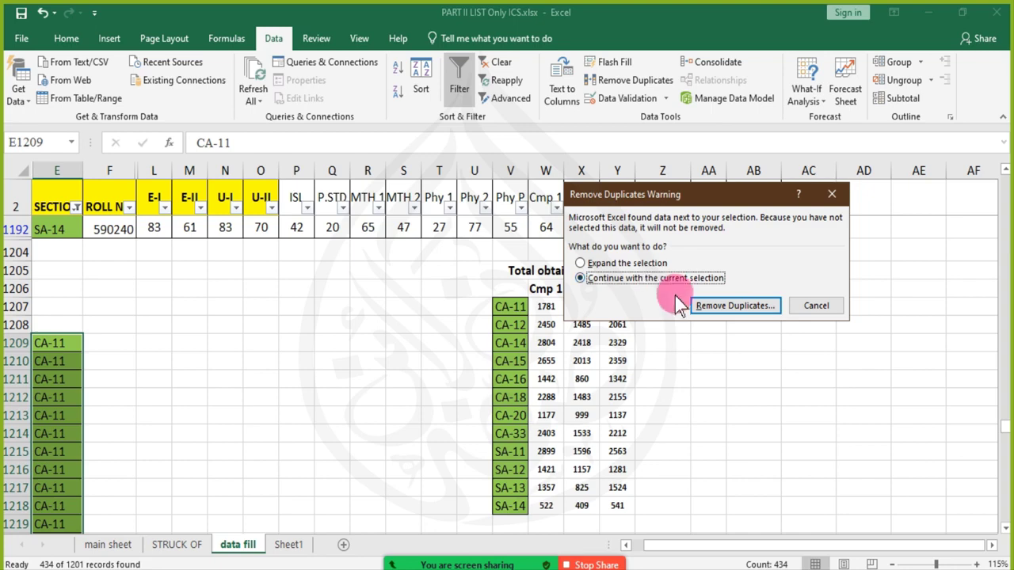
left_click(722, 307)
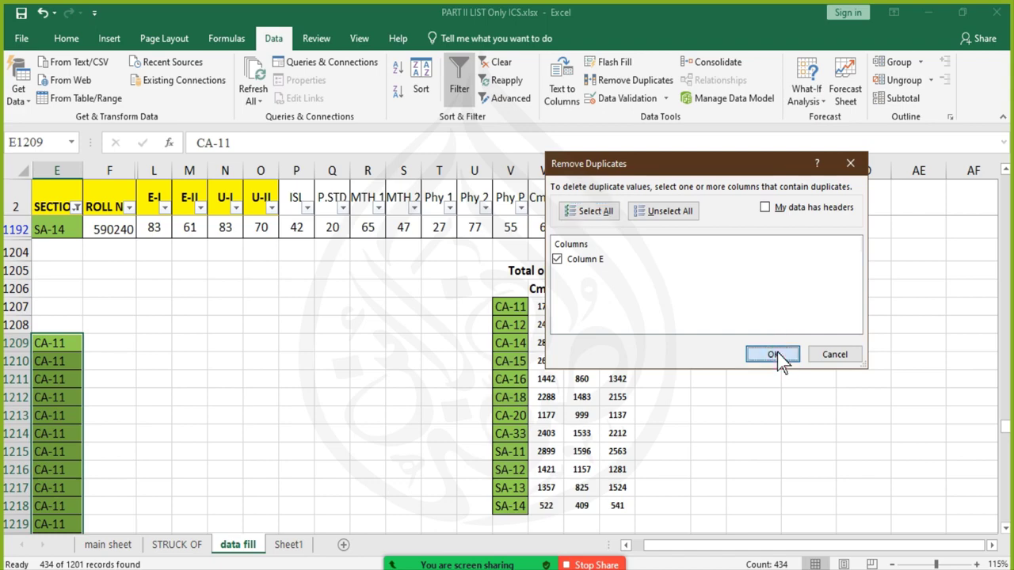
left_click(773, 354)
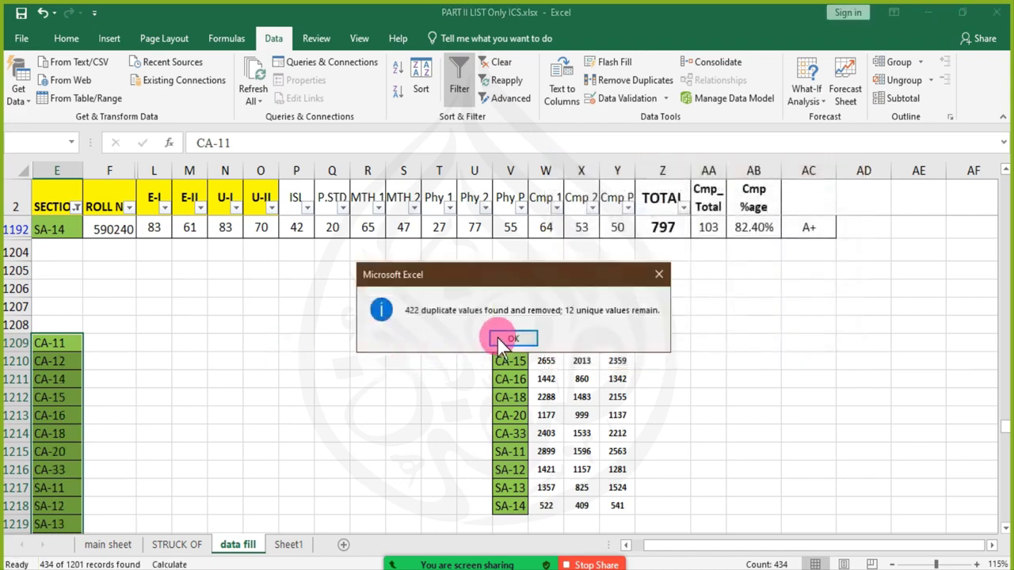
left_click(497, 337)
left_click(148, 342)
scroll(76, 348, "down", 2)
scroll(76, 348, "up", 1)
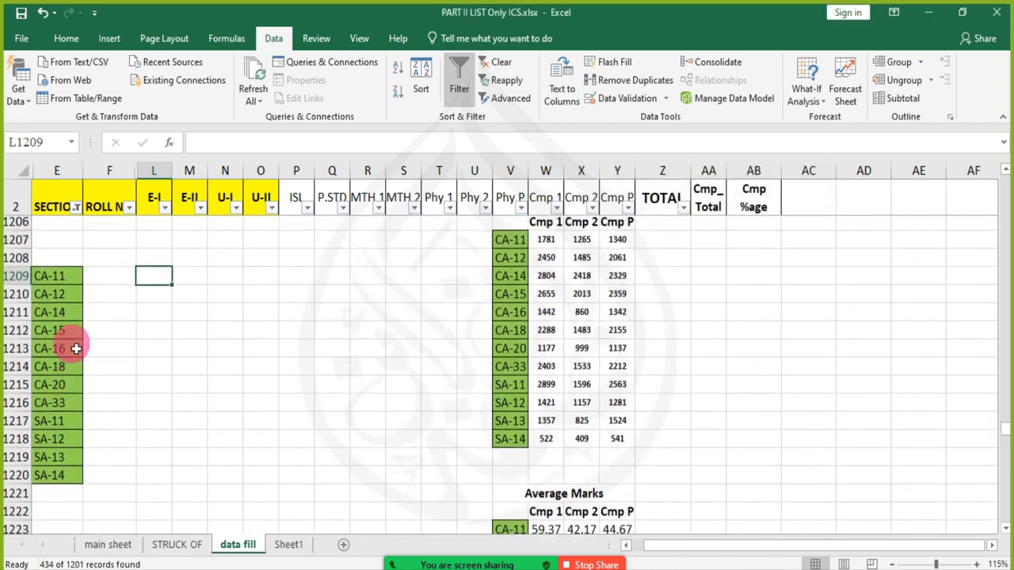
- Review the reduced section list in E1209:E1220, going through each entry from CA-11 down to SA-14
left_click_drag(68, 278, 75, 479)
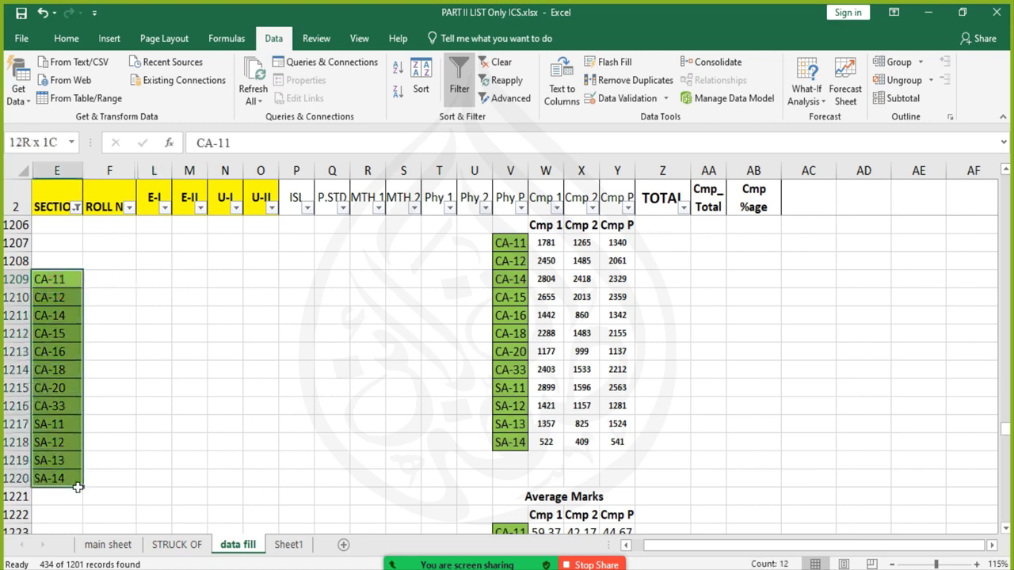
left_click(125, 353)
left_click_drag(57, 279, 56, 496)
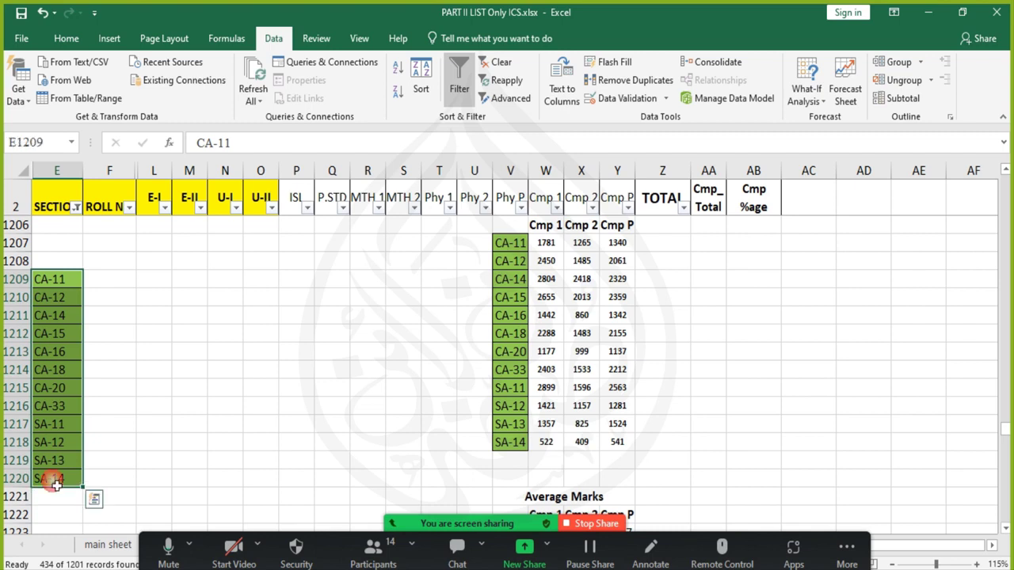
left_click(101, 316)
left_click(72, 281)
left_click(69, 298)
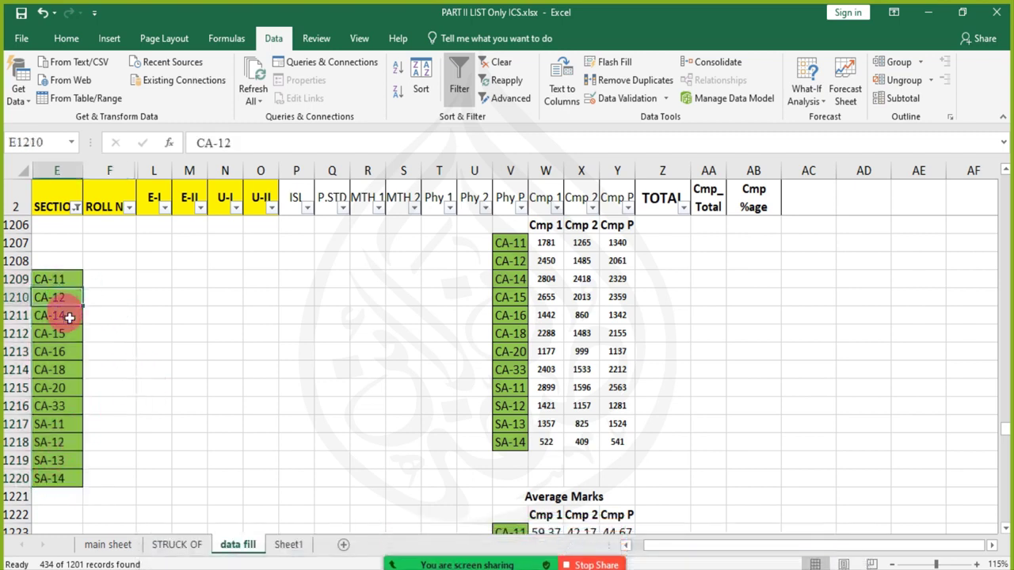
left_click(69, 316)
left_click(72, 335)
left_click(74, 354)
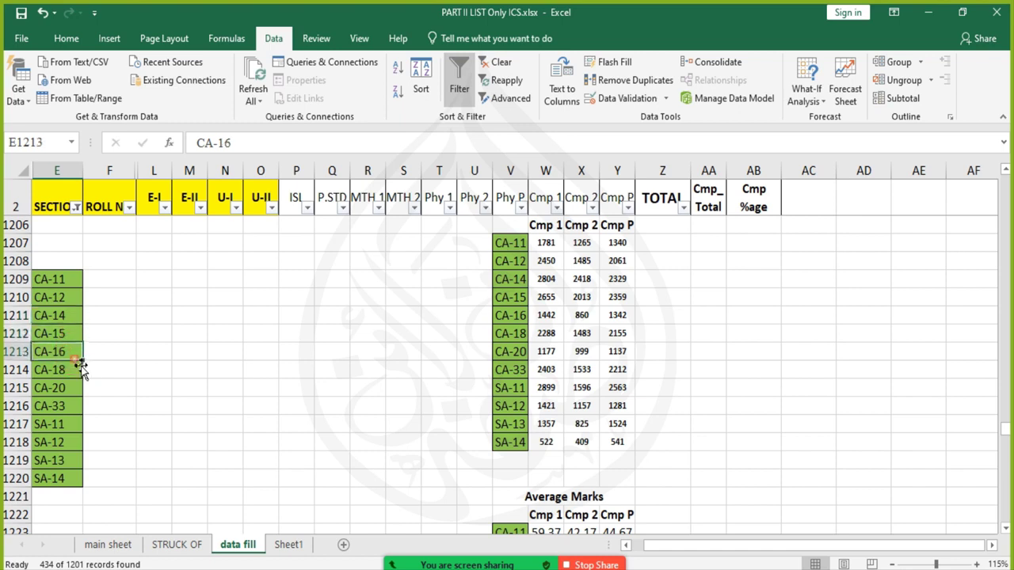
left_click(73, 371)
left_click(72, 389)
left_click(71, 407)
left_click(70, 425)
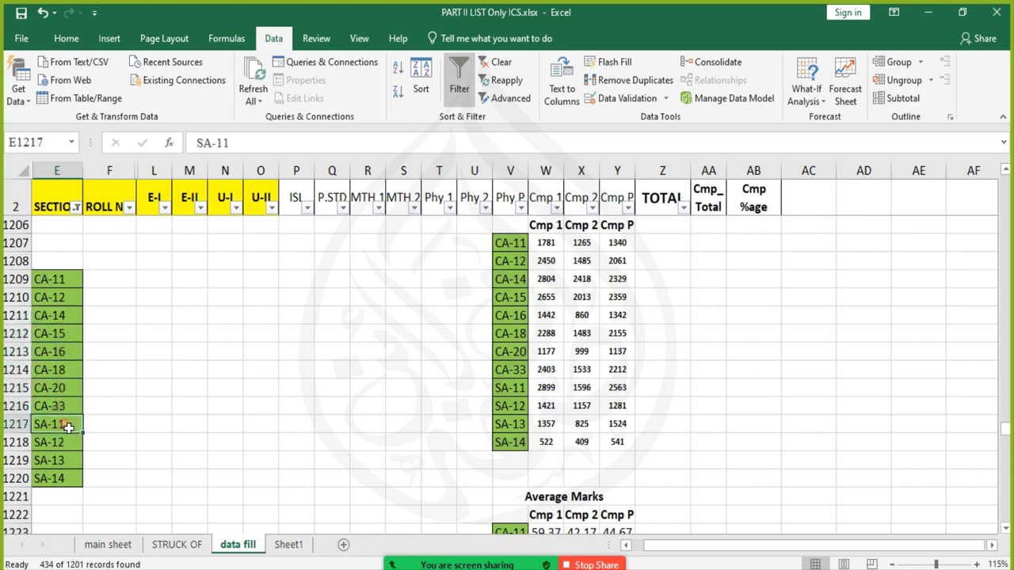
left_click(69, 443)
left_click(69, 461)
left_click(70, 479)
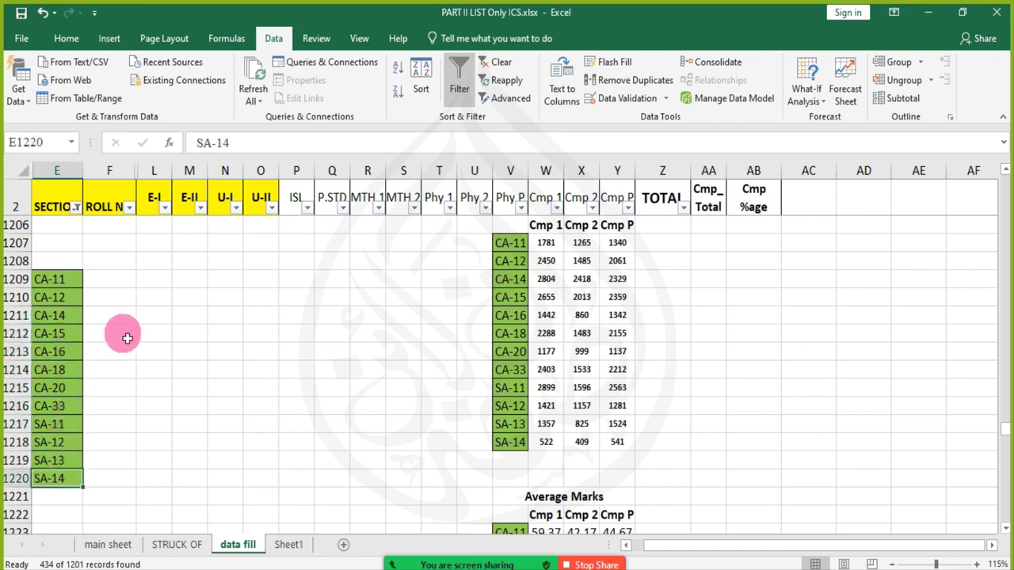
- Check which sections are ticked in the SECTION column filter down to the SA entries, and close it without applying
left_click(76, 208)
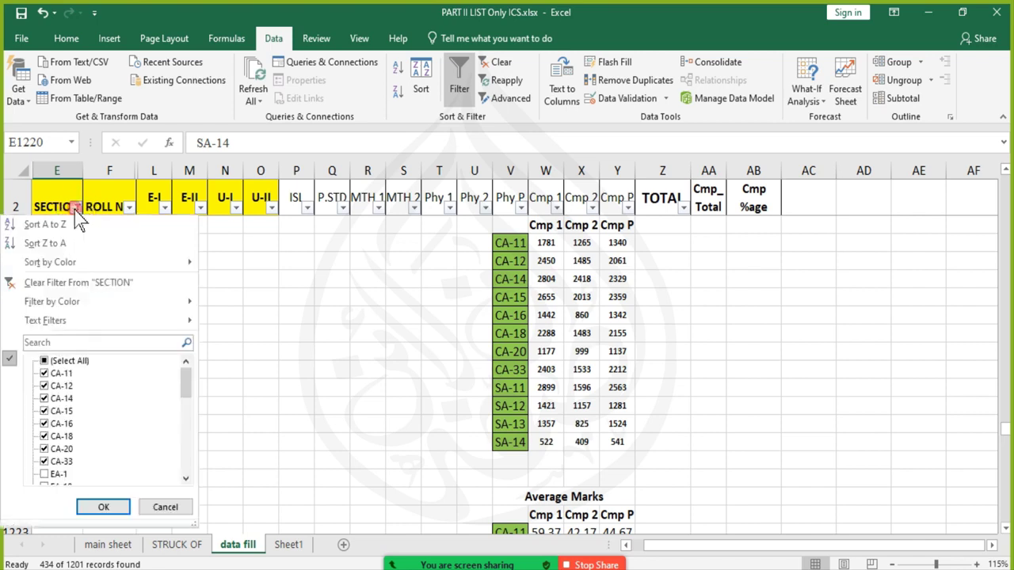
left_click_drag(182, 379, 186, 404)
left_click_drag(187, 388, 184, 475)
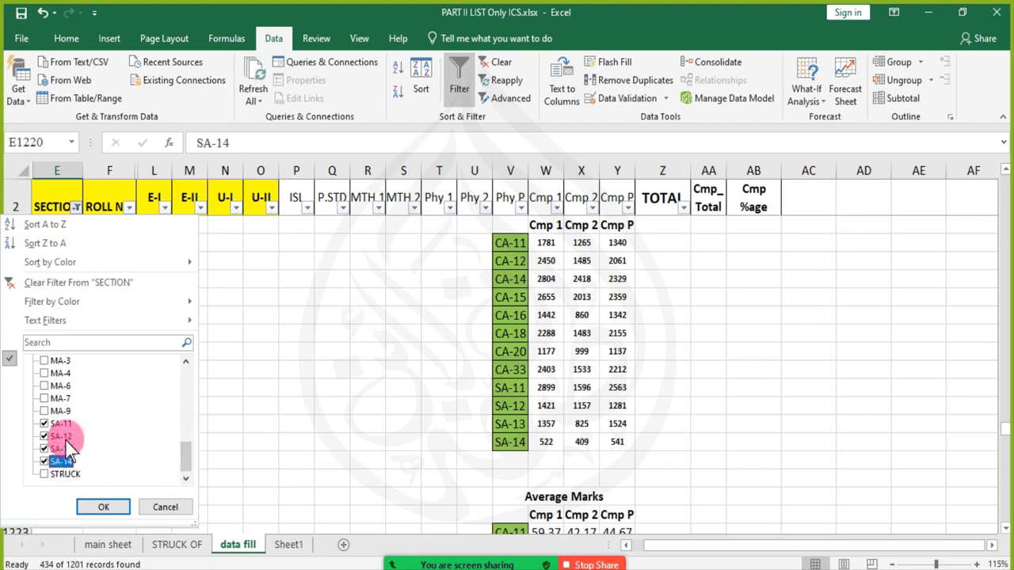
left_click(159, 515)
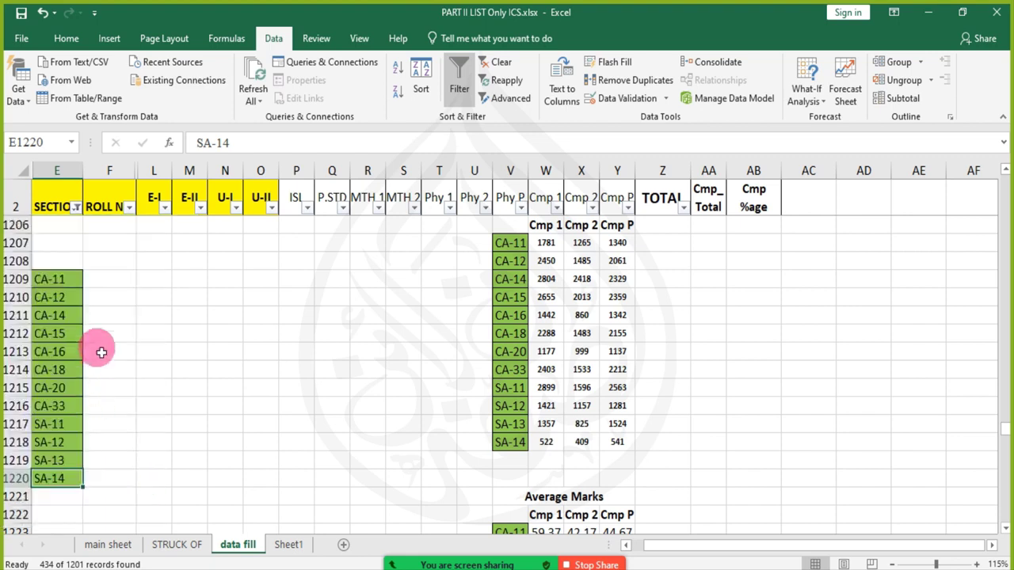
left_click(108, 280)
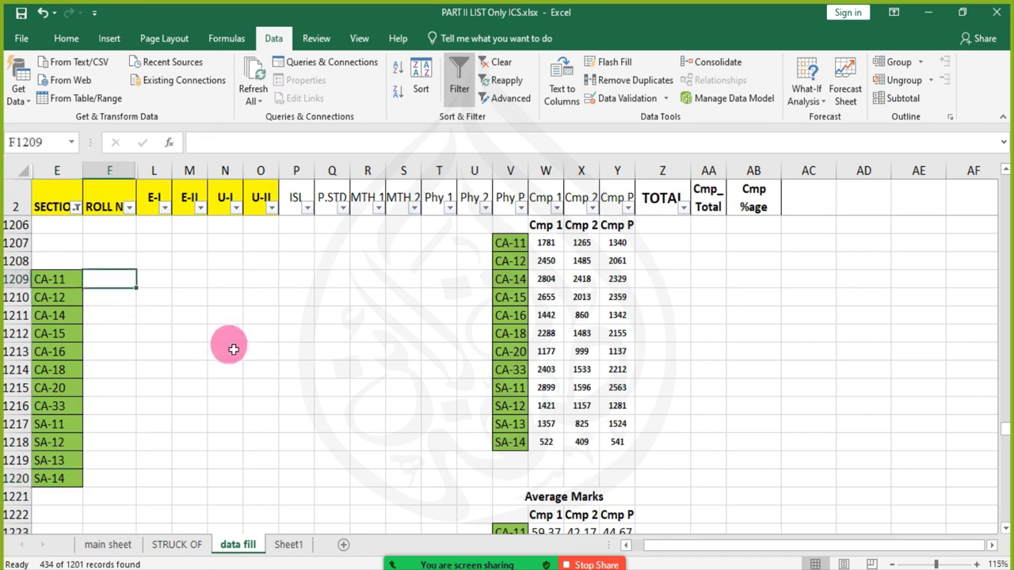
key("Left")
key("Right")
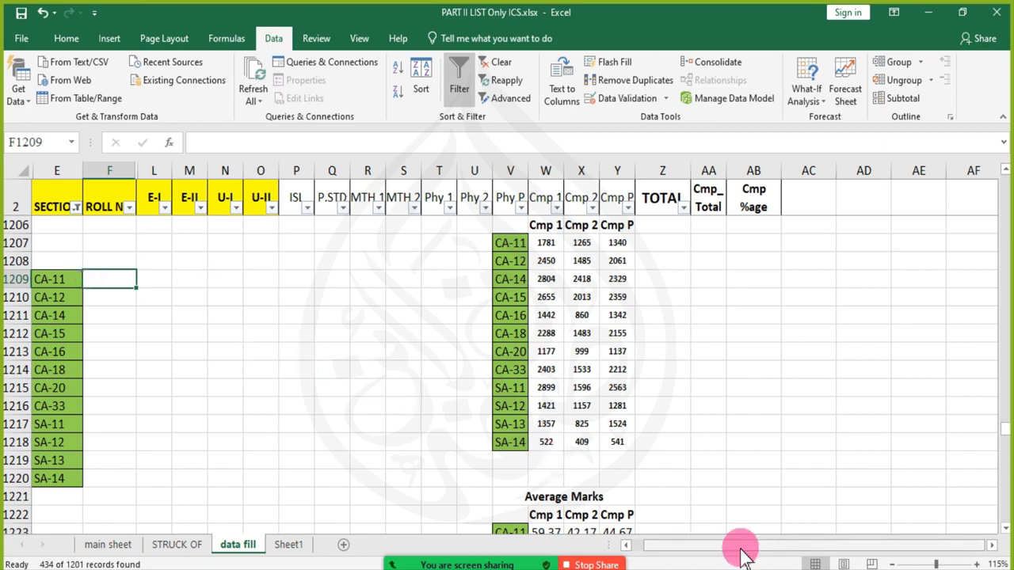
- Examine the Cmp_Total column from AA3 down to AA1192 and return to its first record
scroll(416, 370, "right", 5)
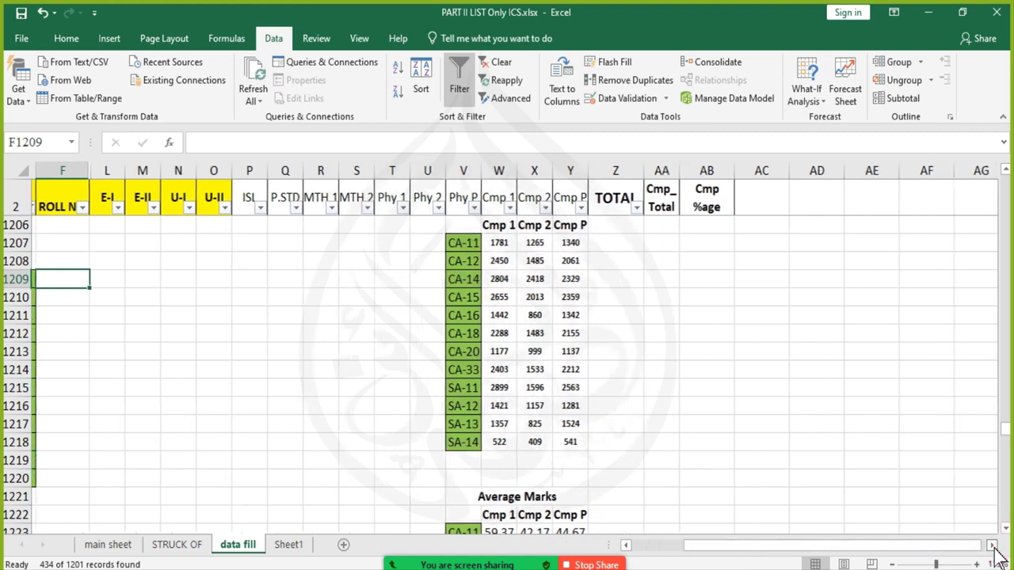
scroll(415, 370, "up", 11)
left_click(497, 341)
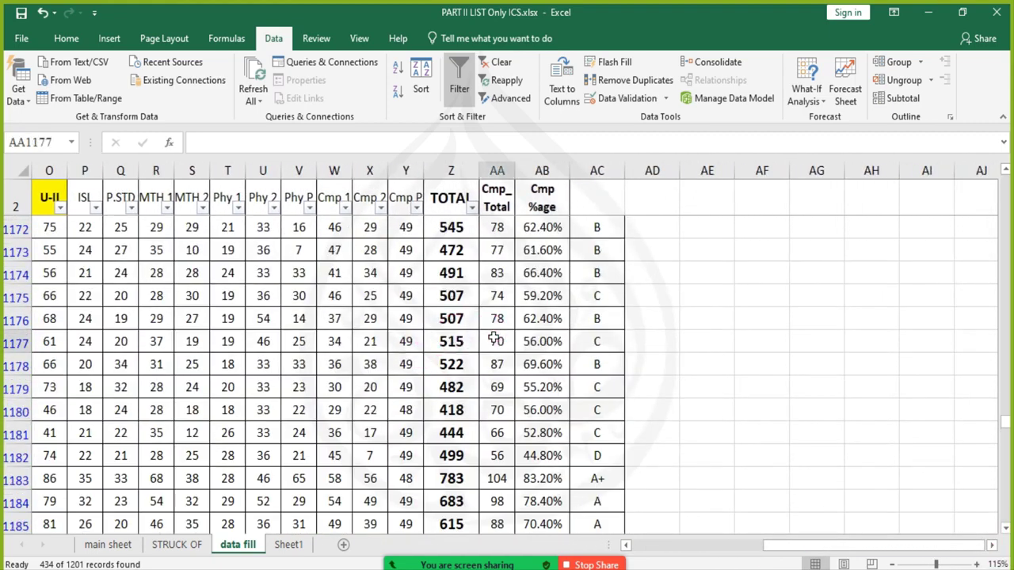
key("ctrl+Up")
key("Down")
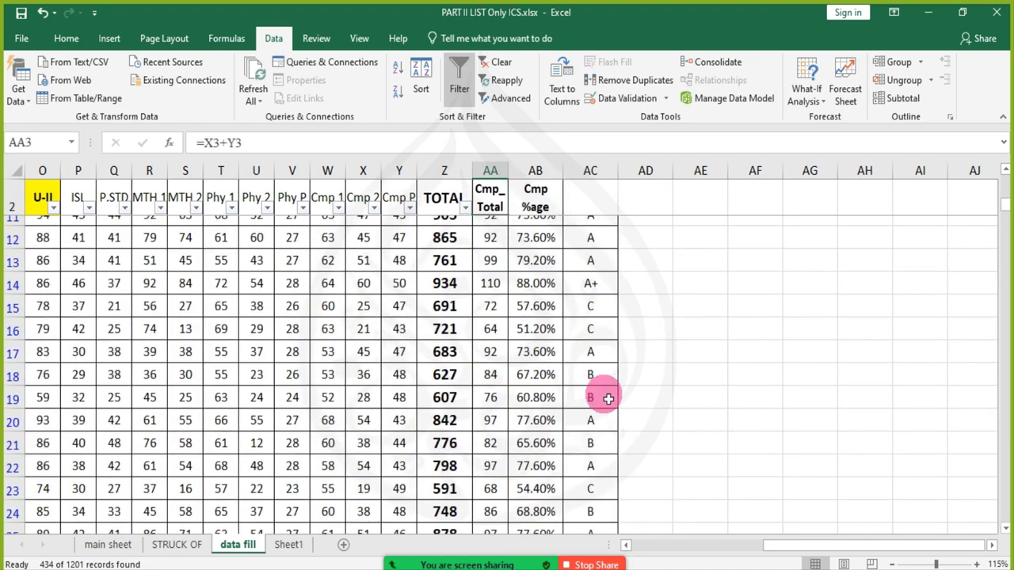
key("Up")
key("Down")
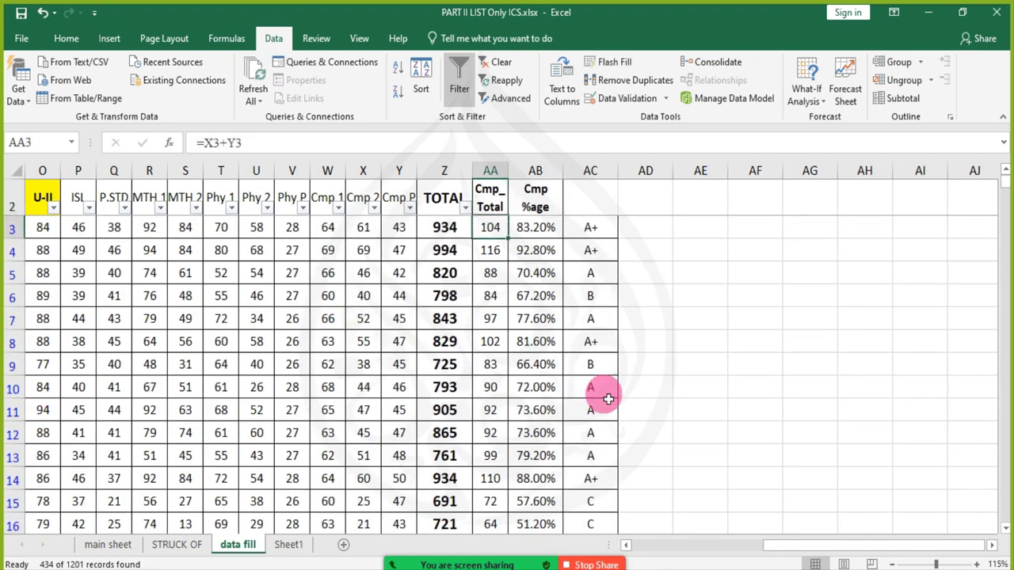
key("ctrl+shift+Down")
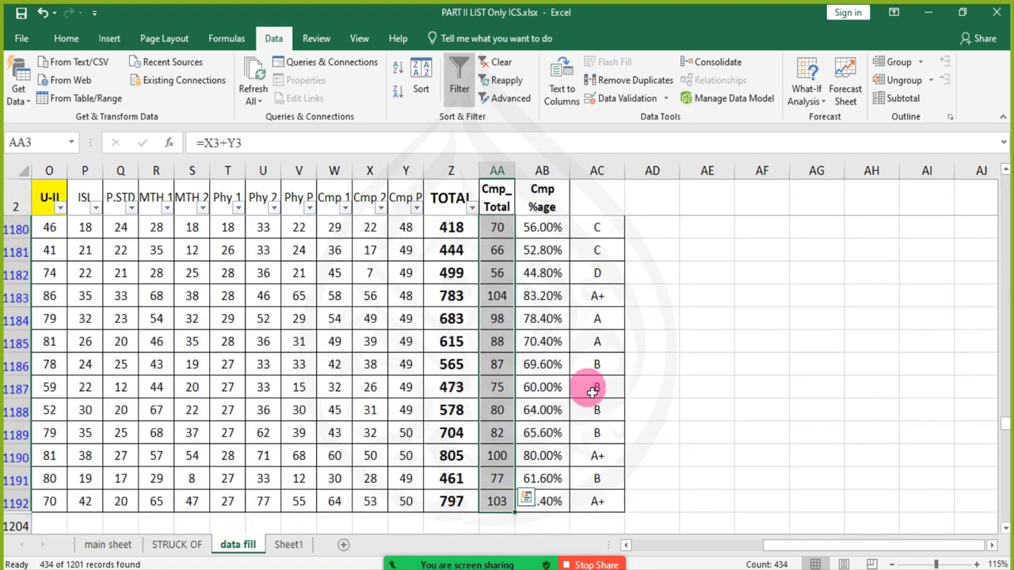
left_click(499, 457)
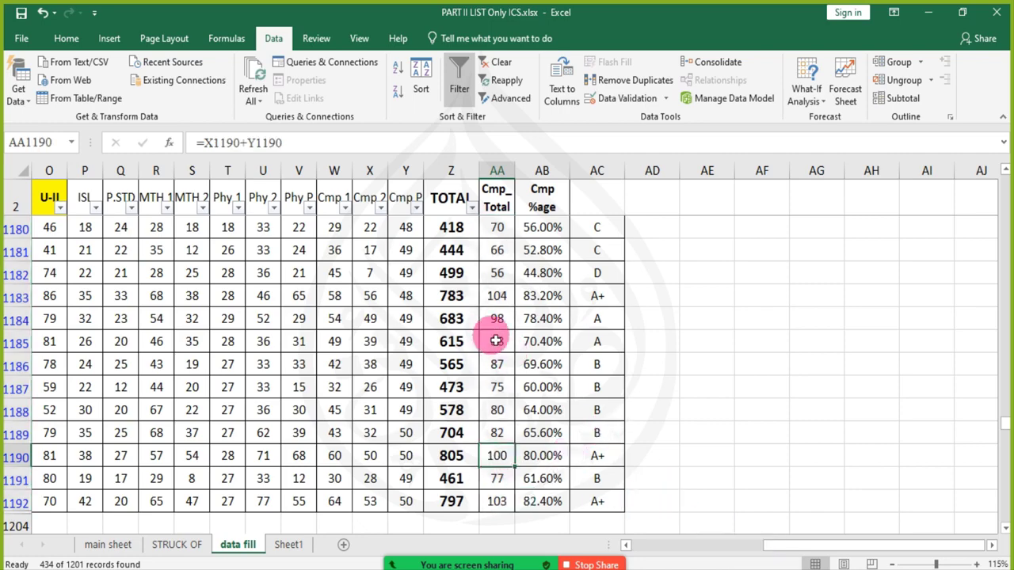
key("ctrl+Up")
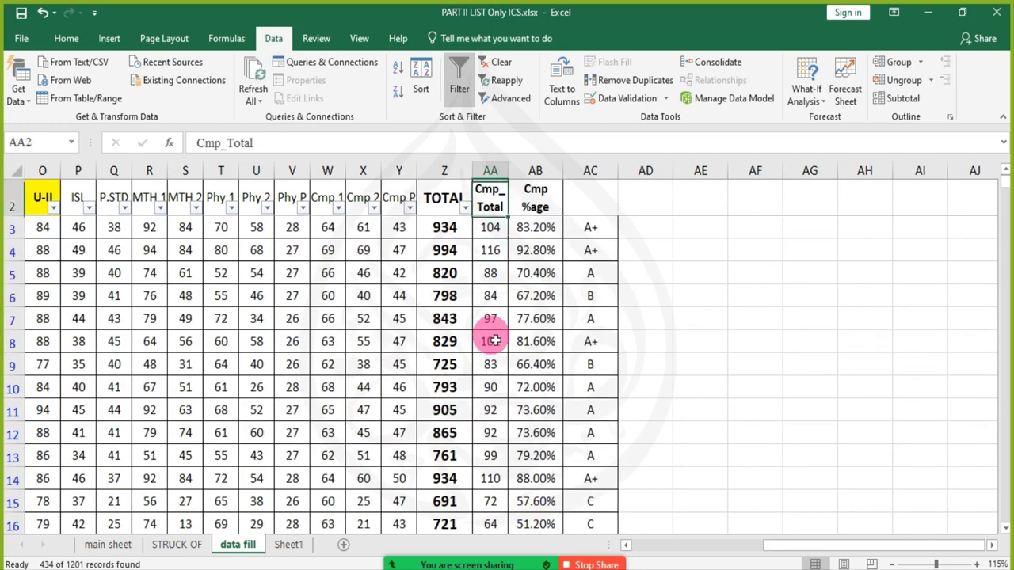
key("Down")
key("Down")
key("Up")
key("Up")
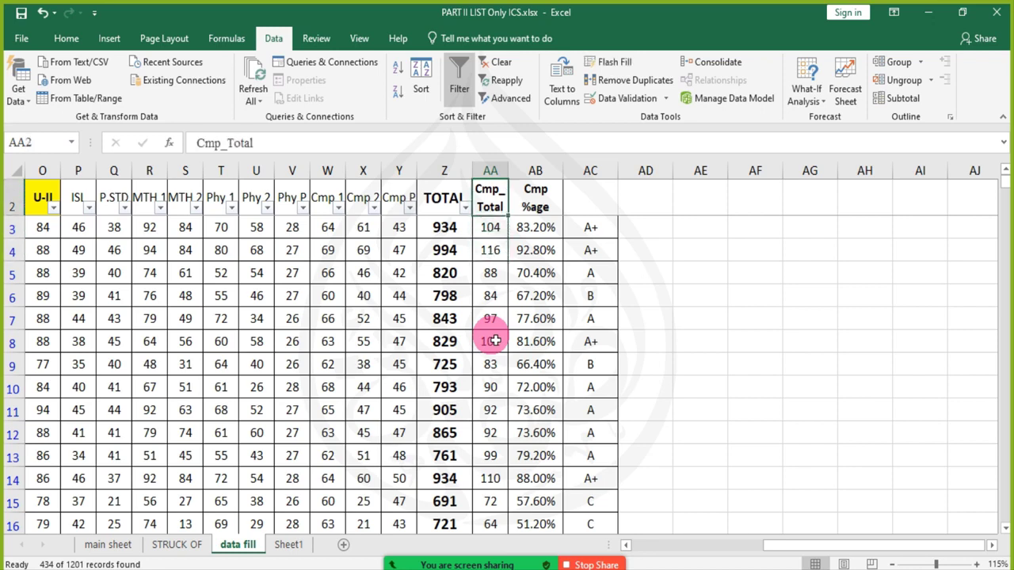
key("Down")
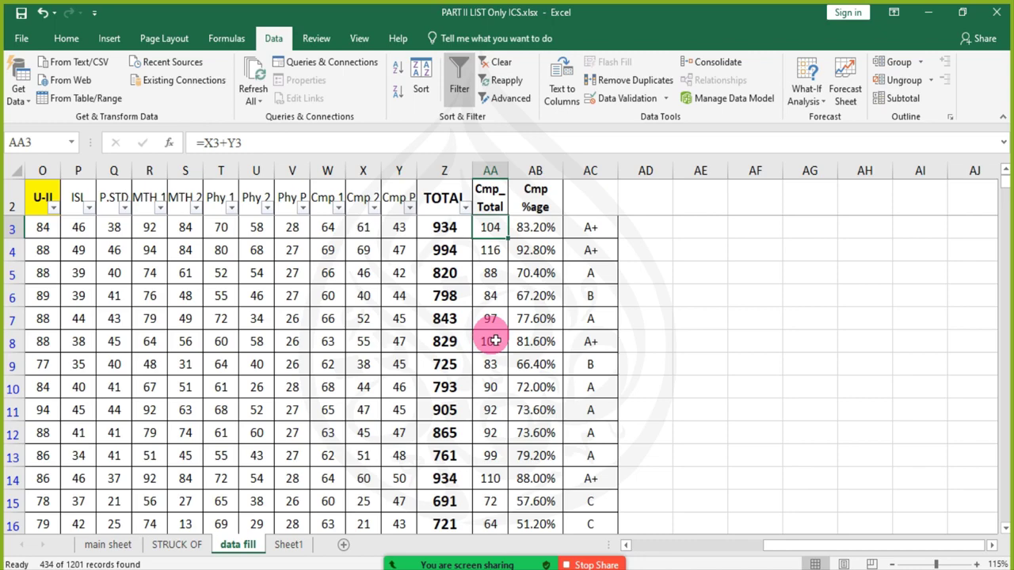
- Select the computer grades from AC3 down to AC1192 to review the range and the blank area below it
key("Right")
key("Right")
key("Right")
key("Left")
key("ctrl+shift+Down")
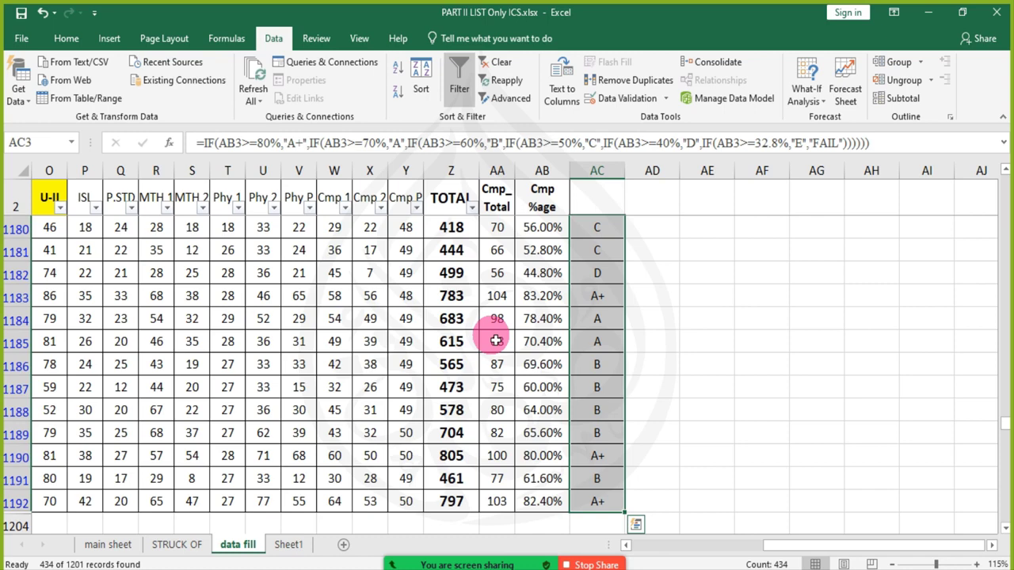
scroll(615, 400, "down", 3)
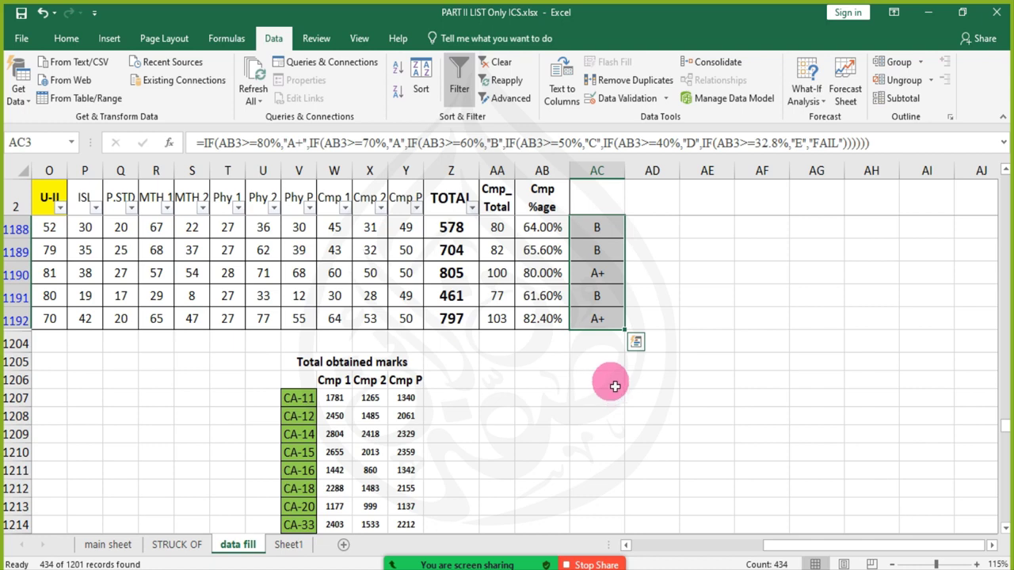
- Enter the formula =COUNTIF(AC3:AC1192, "A+") in AC1206 to count the A+ computer grades
left_click(612, 383)
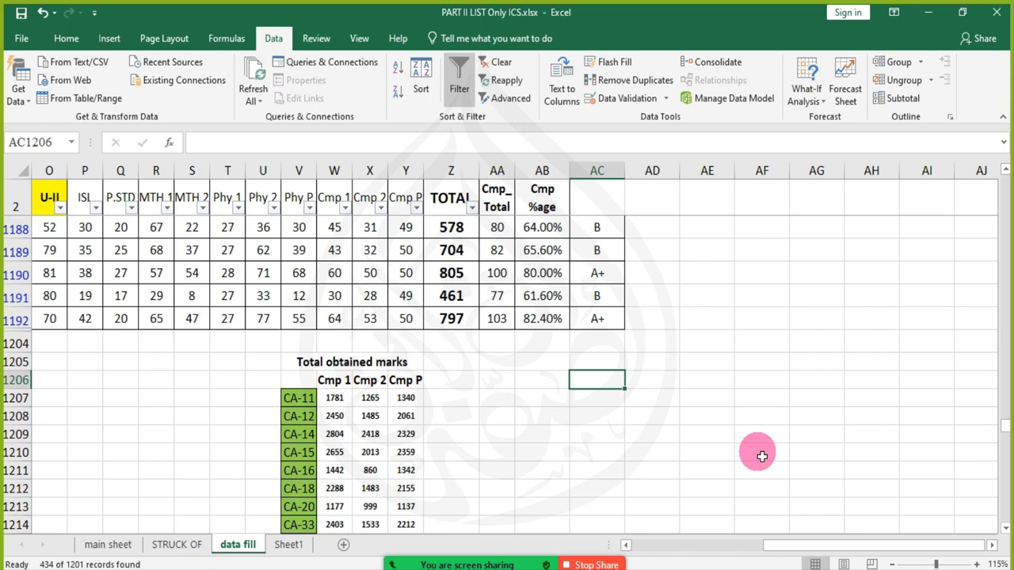
type("=COU")
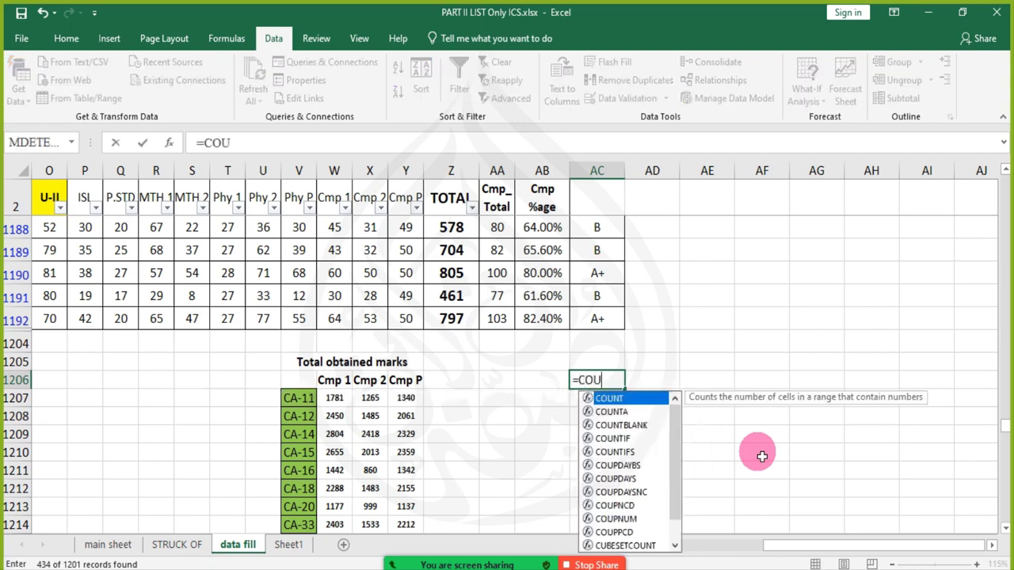
type("NT")
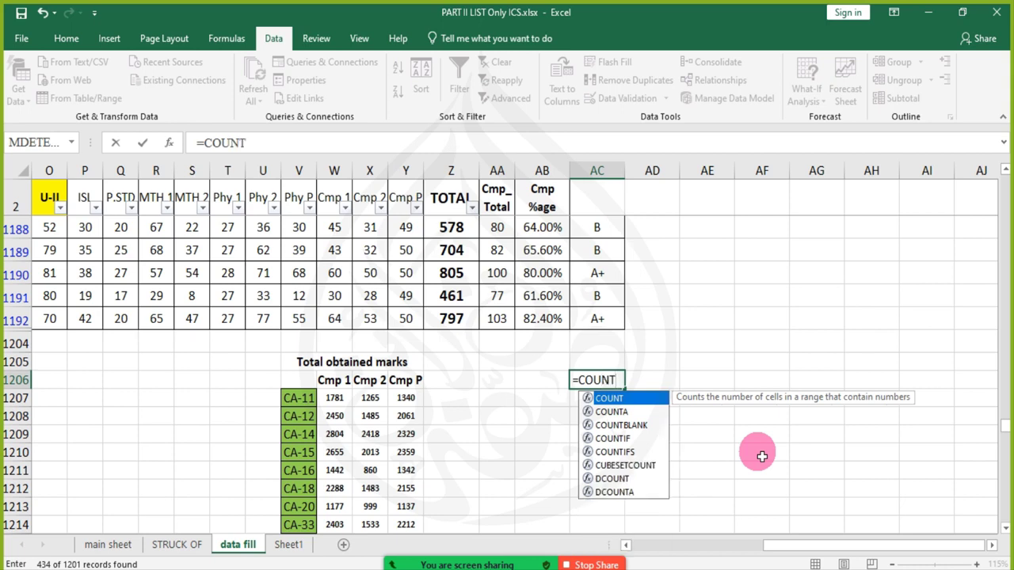
type("IF")
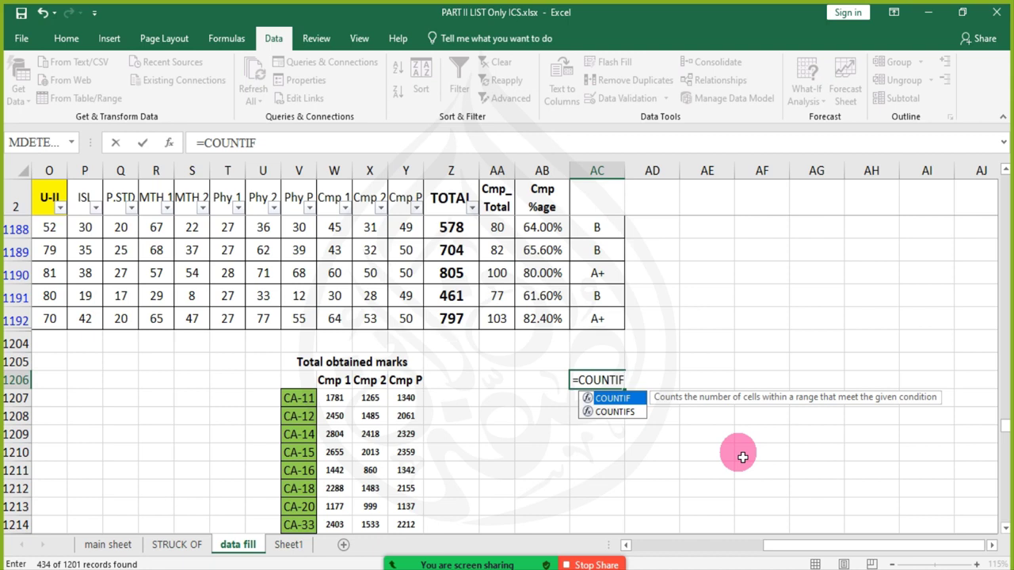
type("(")
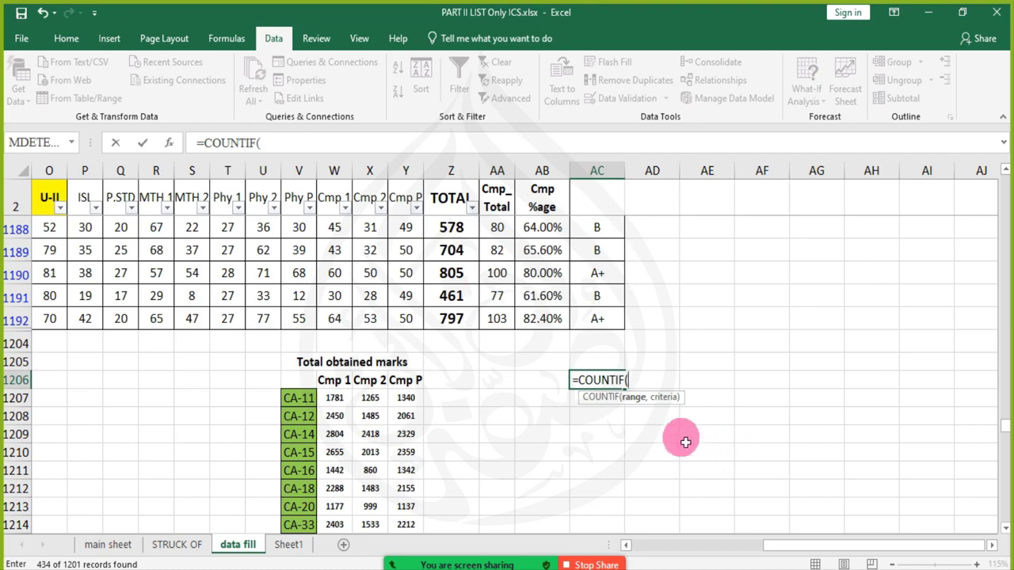
left_click_drag(1003, 419, 1000, 166)
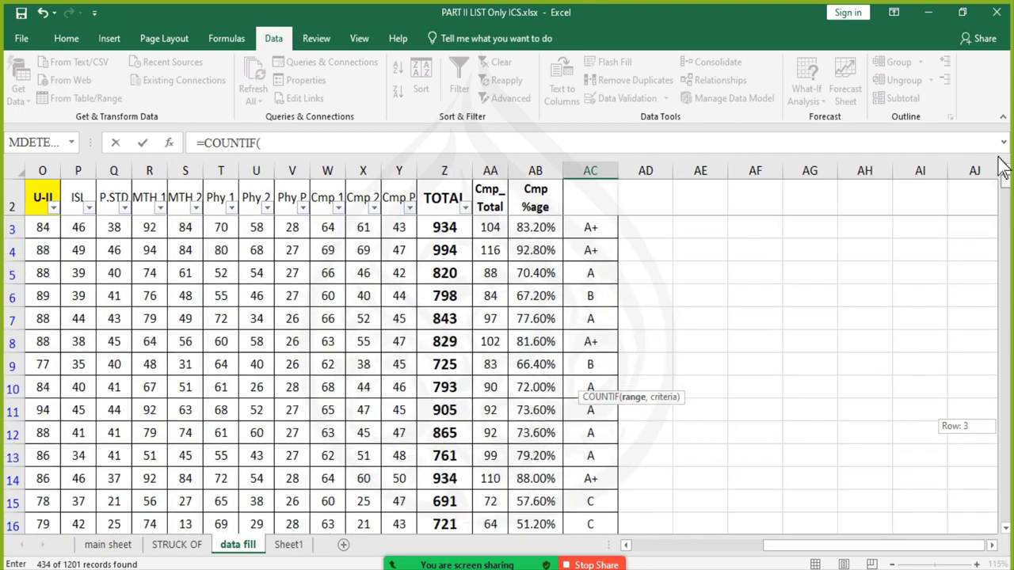
left_click(608, 234)
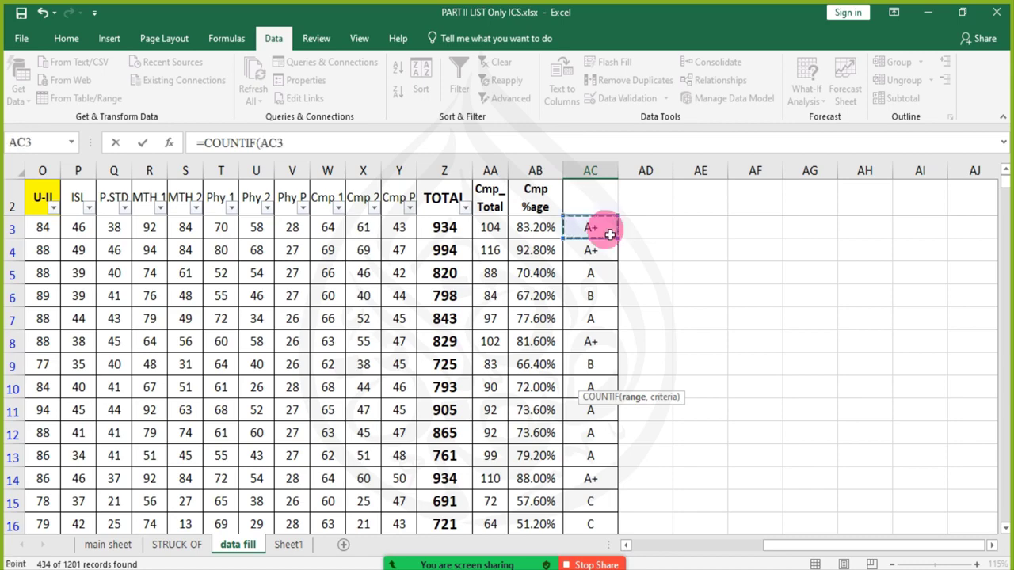
key("ctrl+shift+Down")
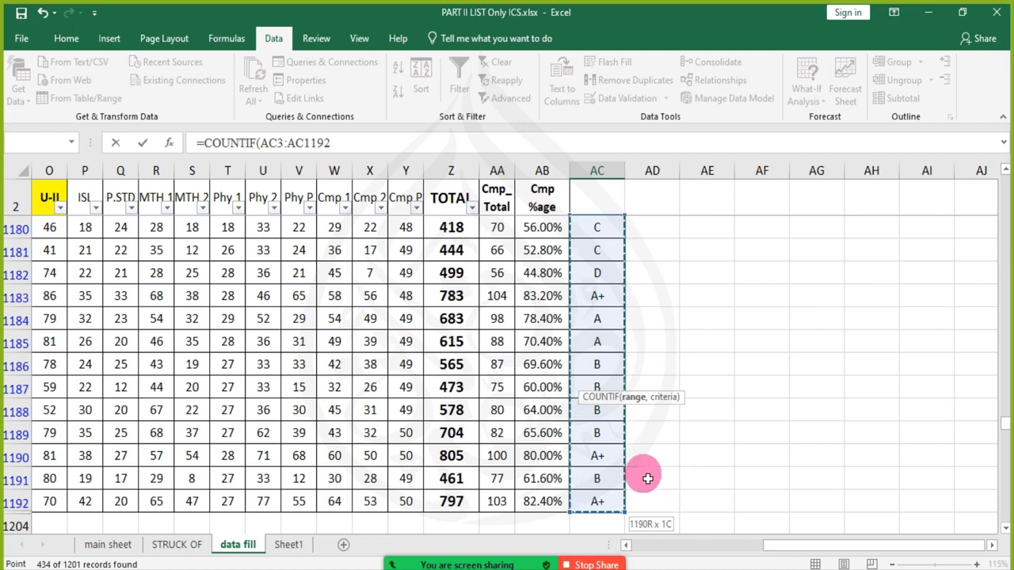
left_click(326, 143)
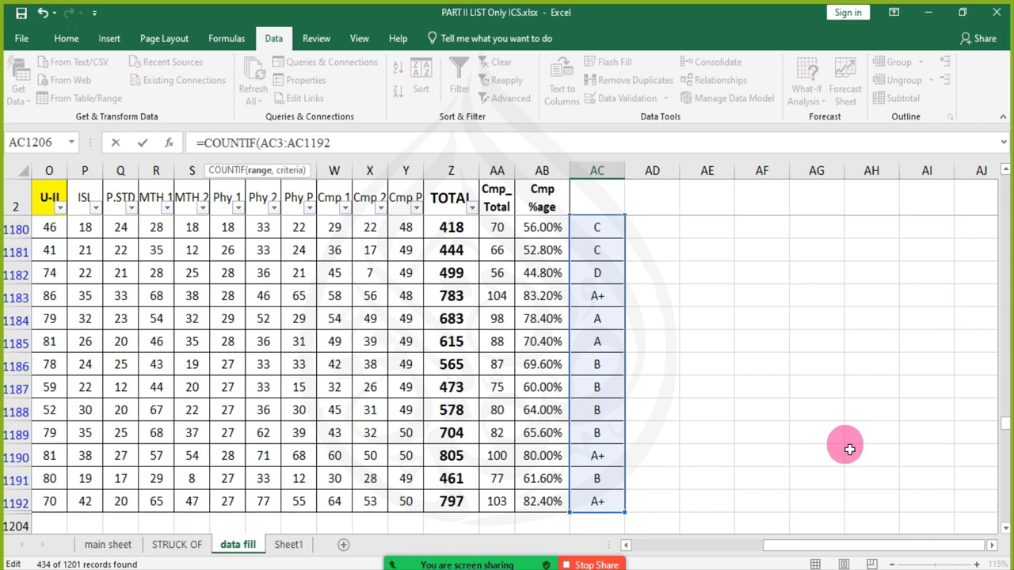
type(", \"A+\")")
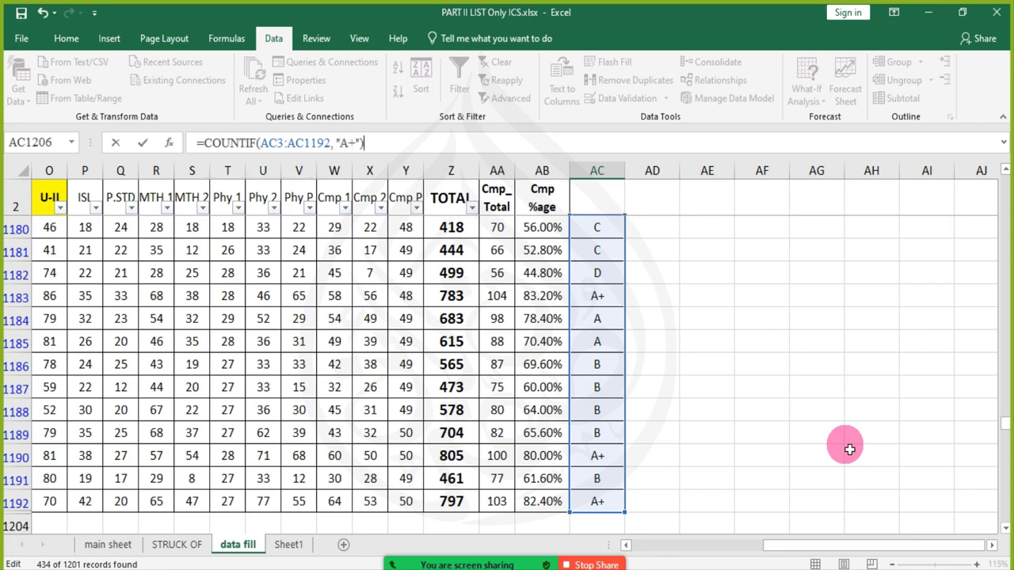
key("Return")
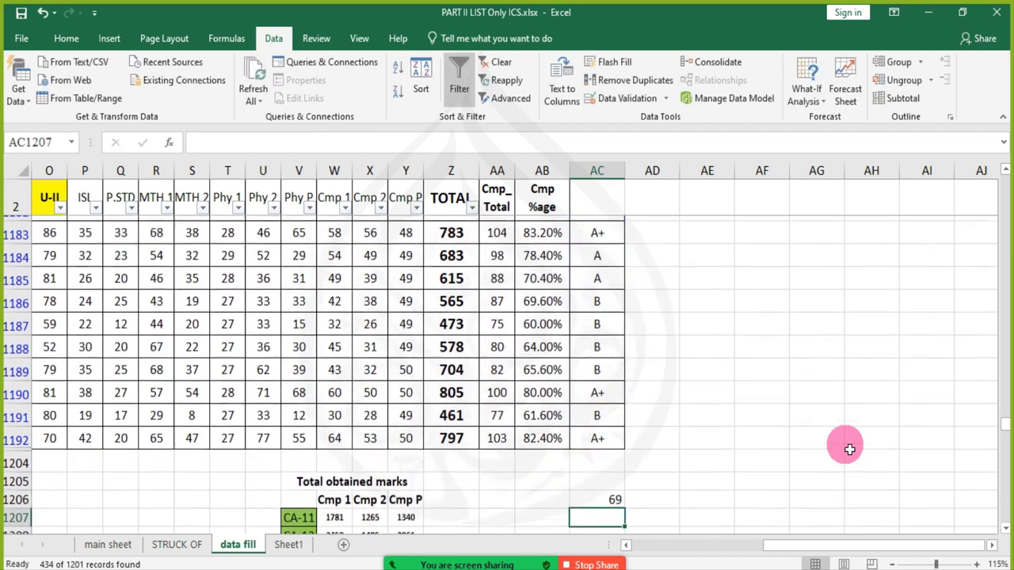
mouse_move(516, 549)
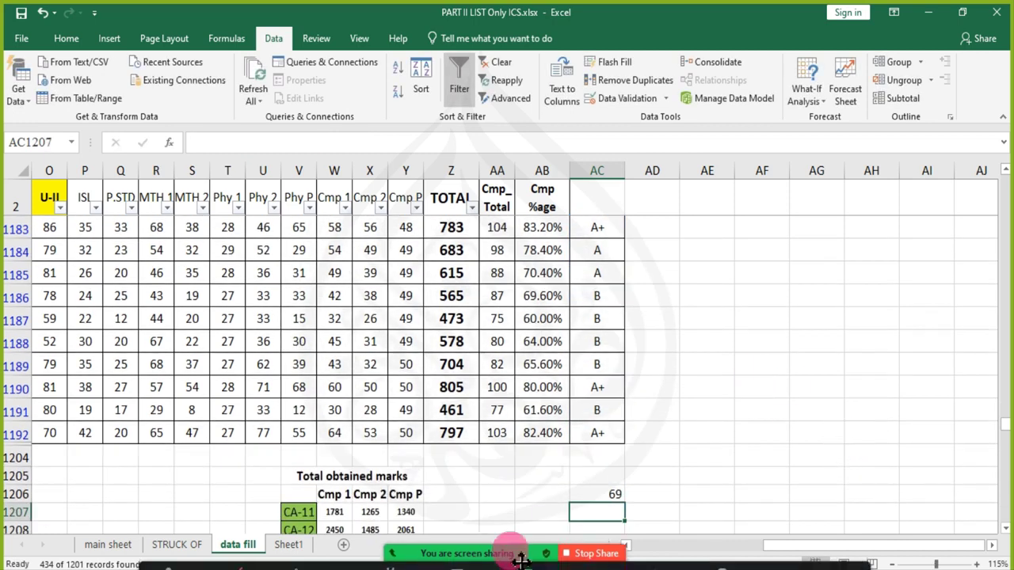
- Delete the A+ count formula from AC1206
left_click(606, 495)
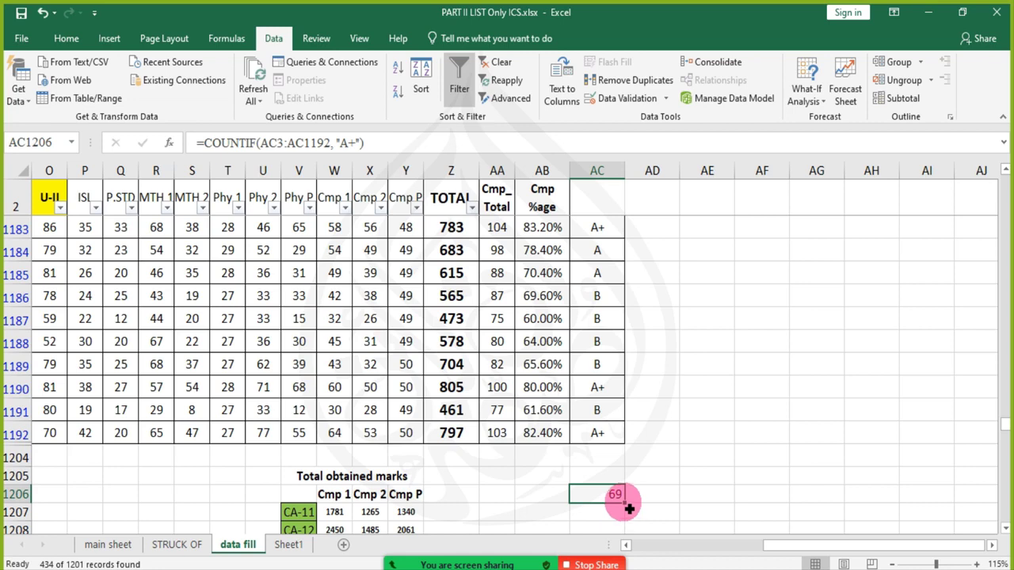
key("Delete")
key("Right")
key("Right")
key("Right")
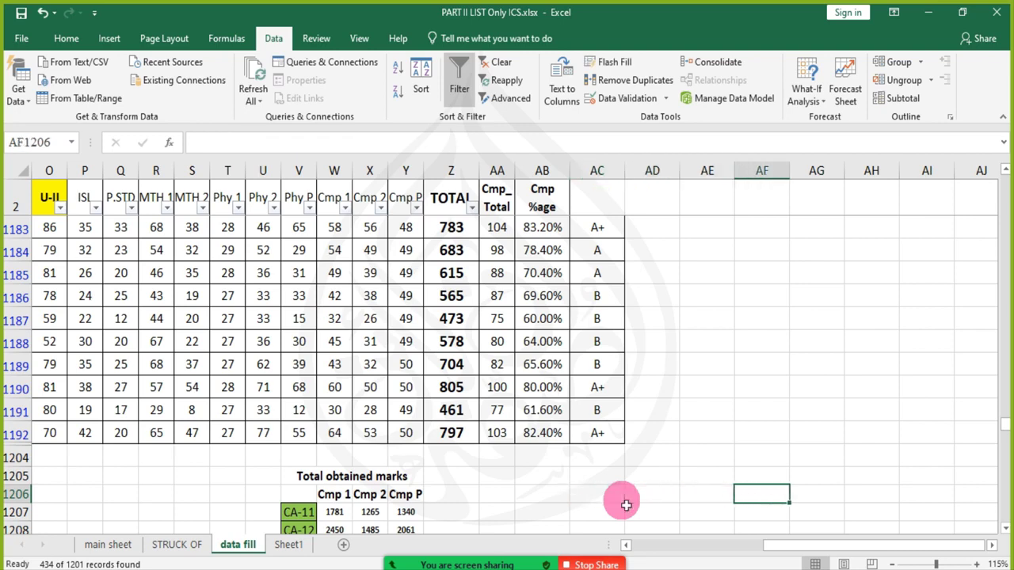
key("Left")
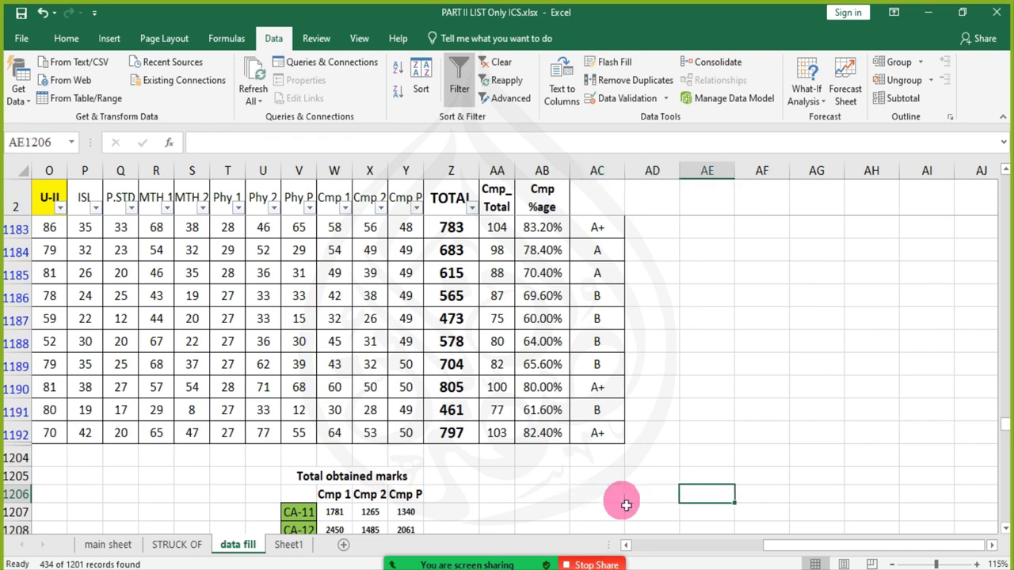
- Enter the grade headings A+, A, B, C, D, E and F in cells AE2 through AK2
left_click(644, 205)
key("Down")
key("Up")
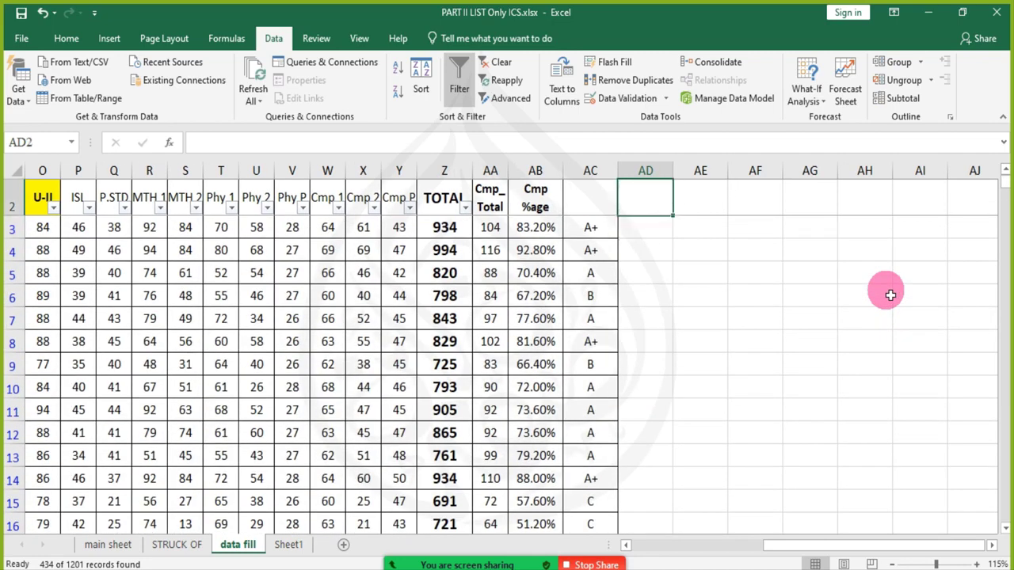
key("Down")
key("Right")
key("Right")
key("Left")
key("Up")
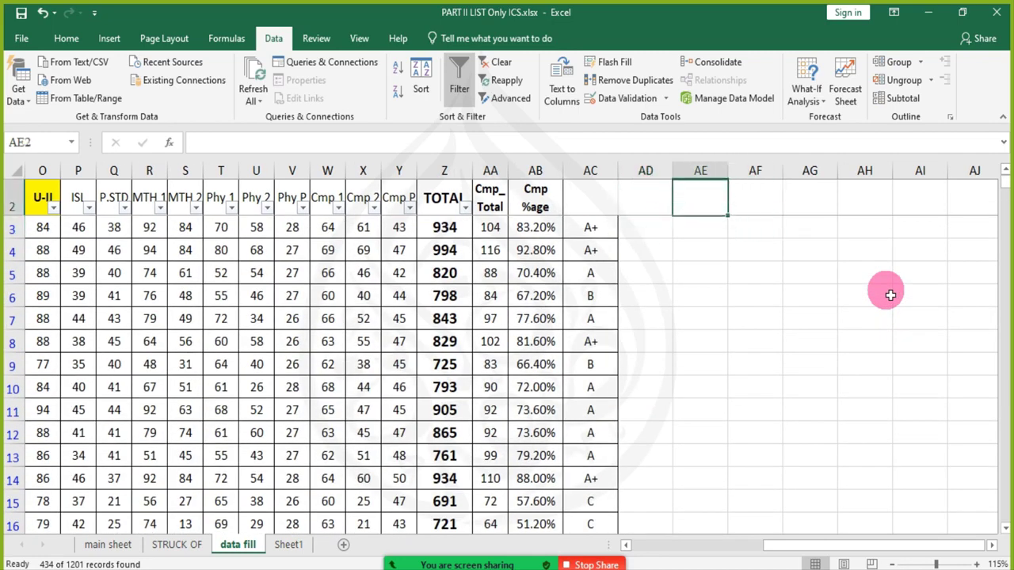
type("A+")
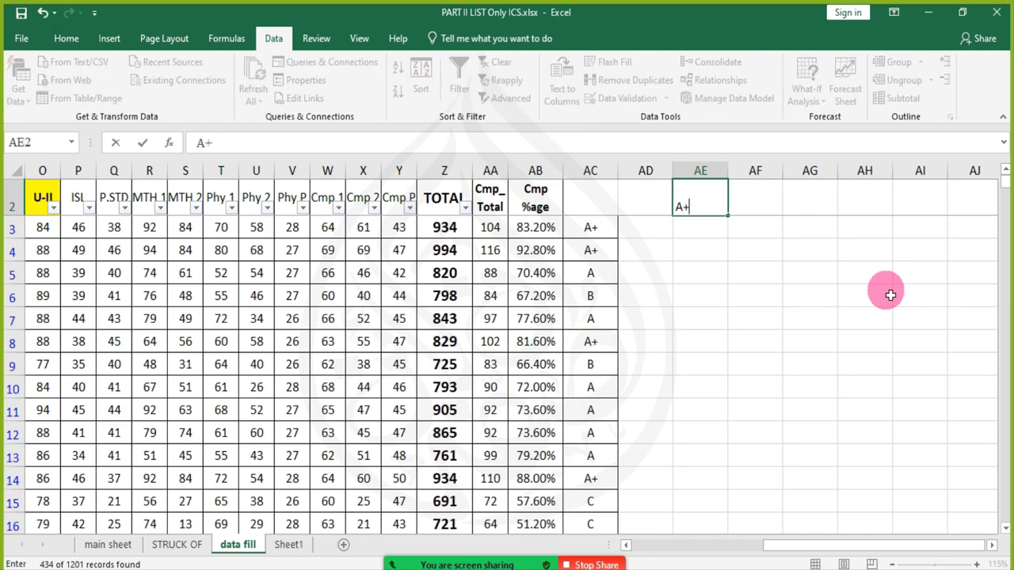
key("Tab")
type("A")
key("Tab")
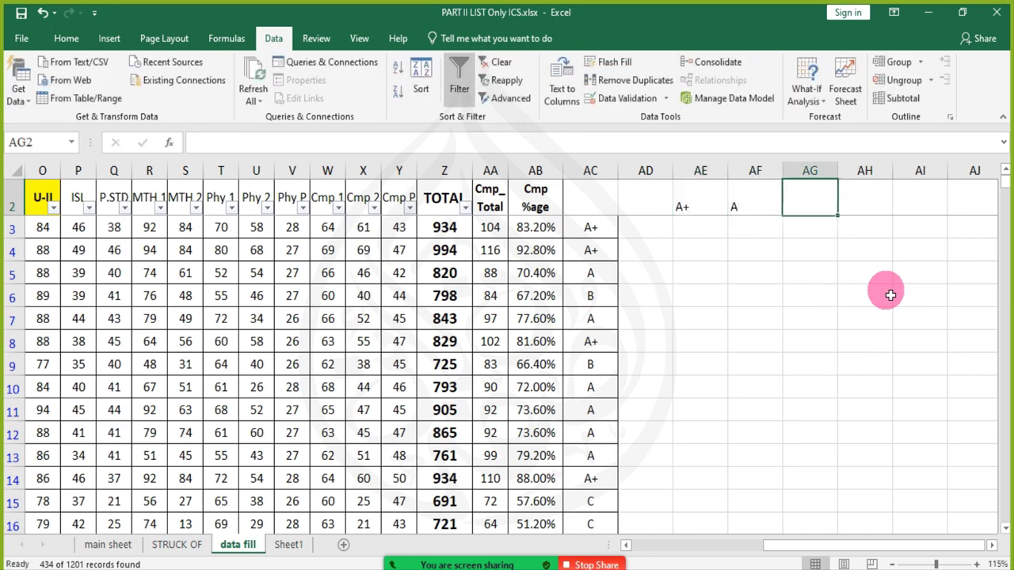
type("B")
key("Tab")
type("C")
key("Tab")
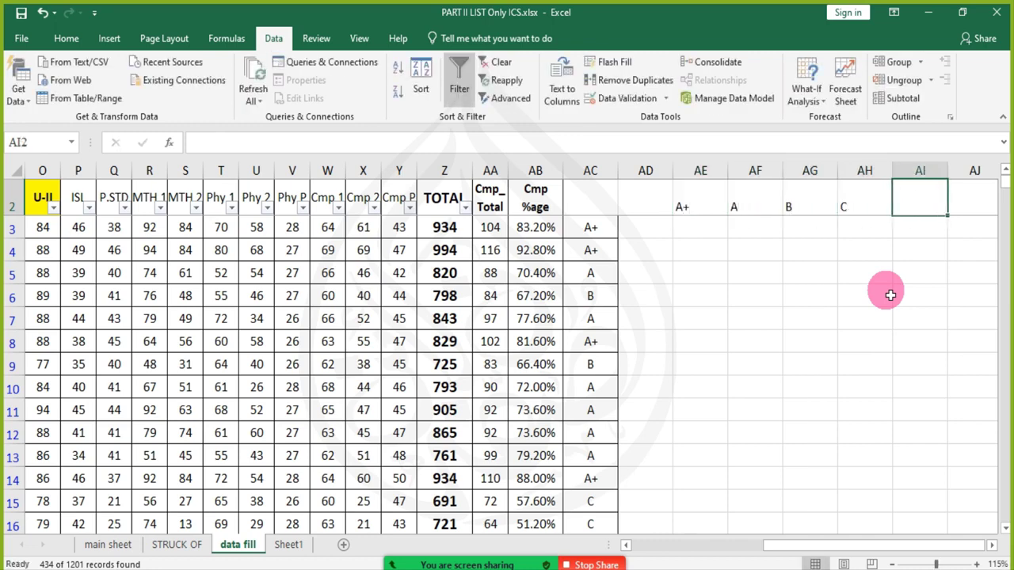
type("D")
key("Tab")
type("E")
key("Tab")
type("F")
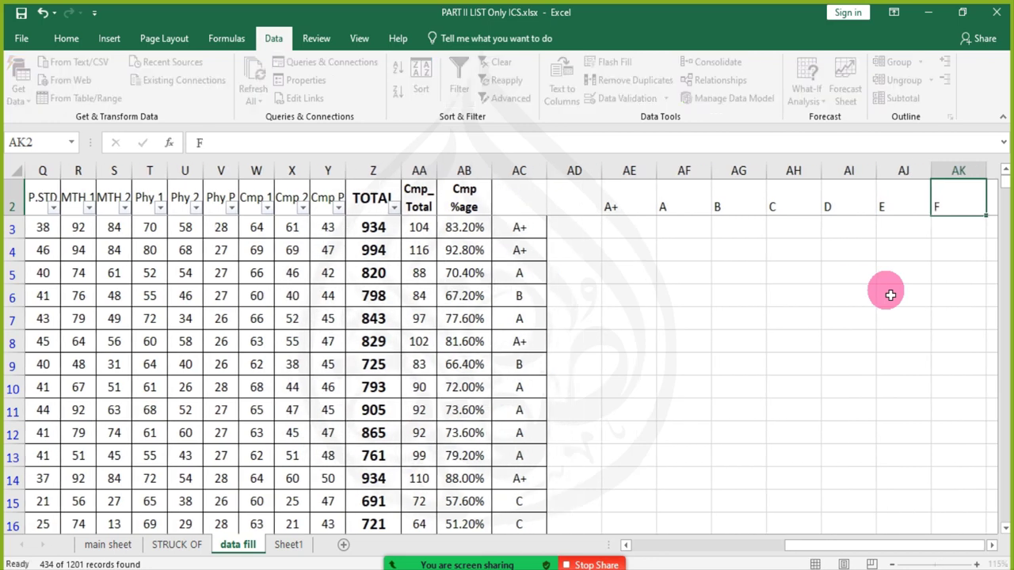
key("Left")
- Enter =COUNTIF(AC3:AC1192, "A+") in AE3, beneath the A+ heading, to count the A+ computer grades
key("Left")
key("Left")
key("Left")
key("Left")
key("Left")
key("Left")
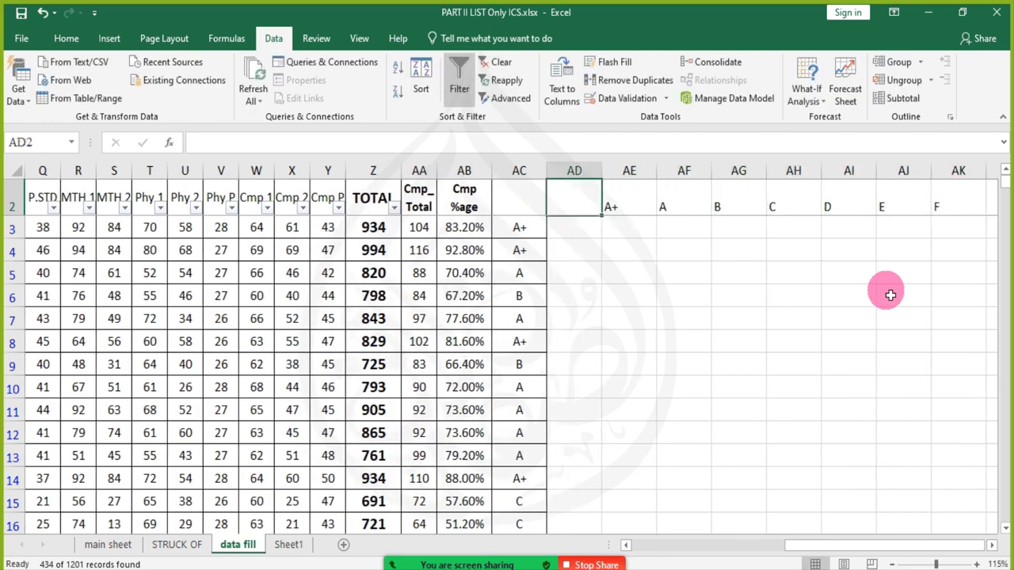
key("ctrl+minus")
key("Escape")
key("Down")
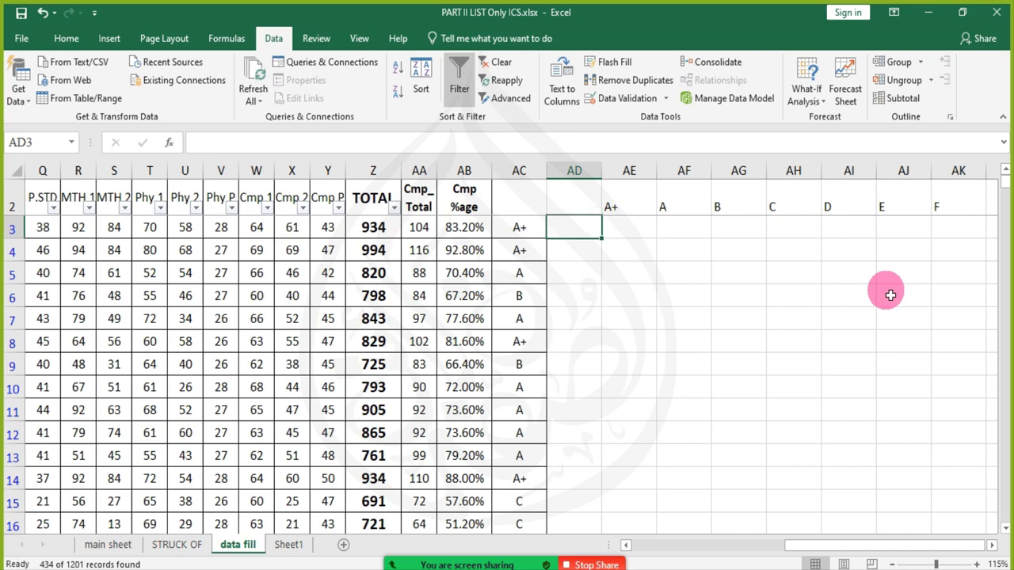
key("Right")
type("=")
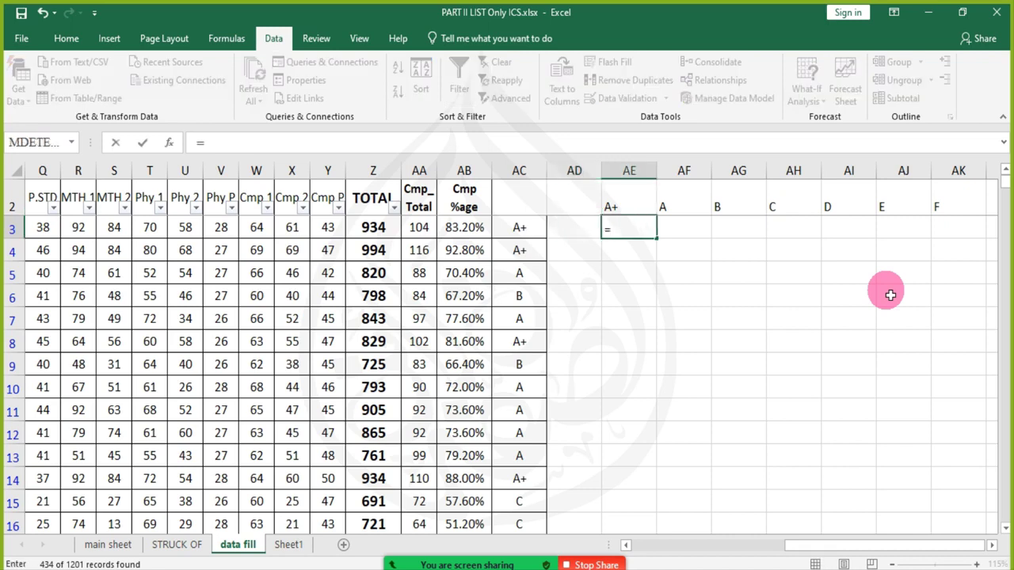
type("C")
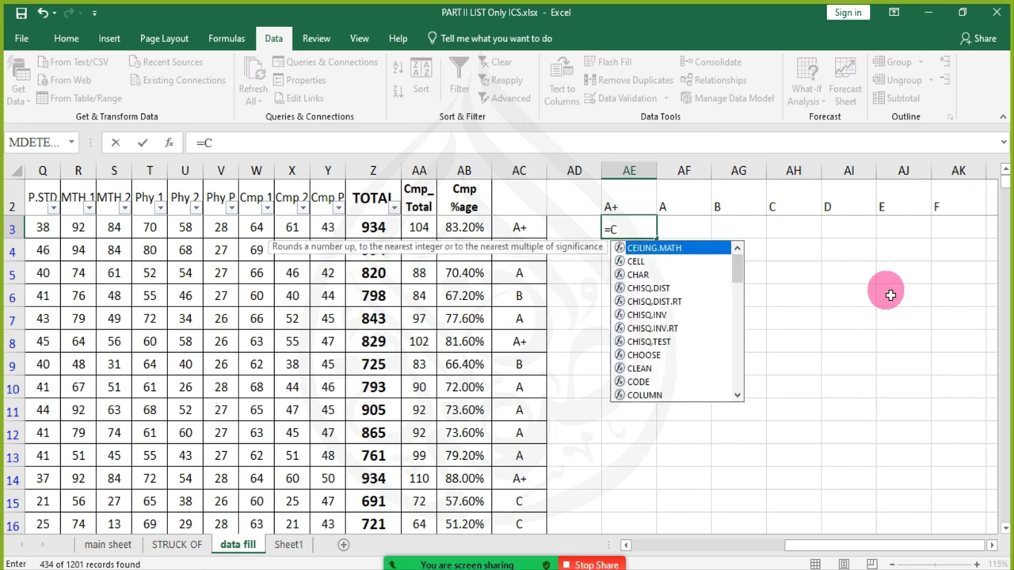
type("OUNTIF")
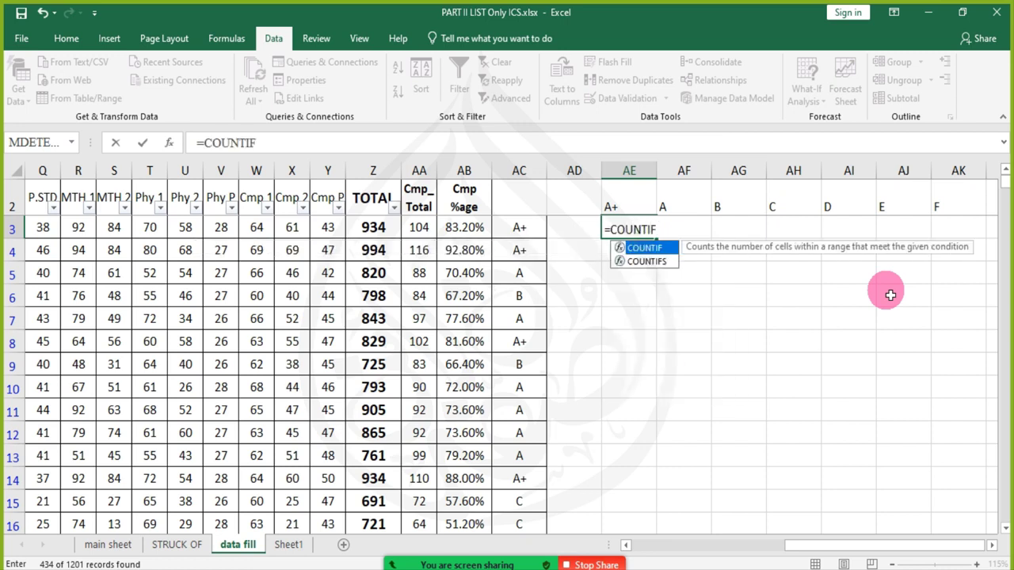
type("(")
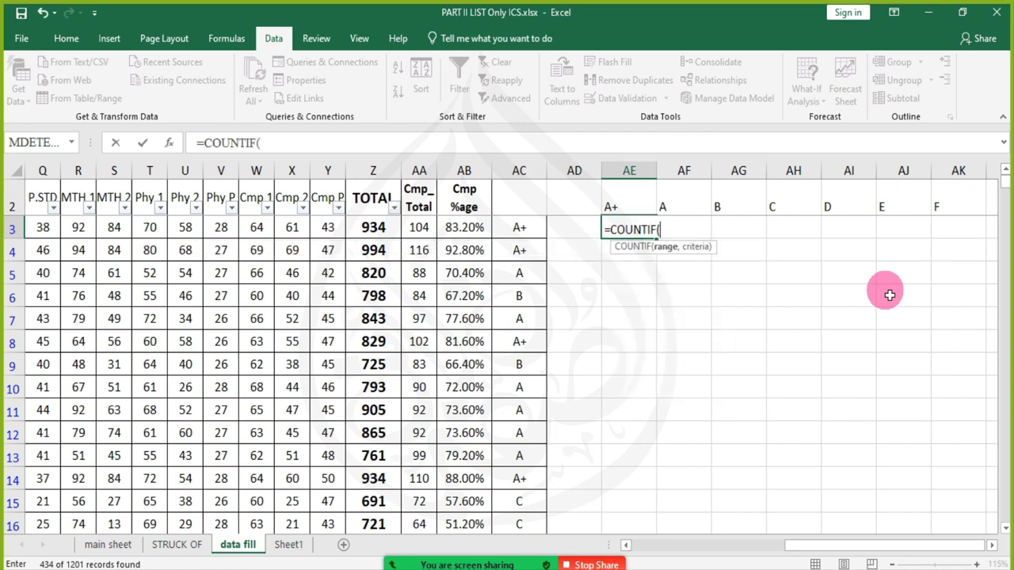
left_click(520, 228)
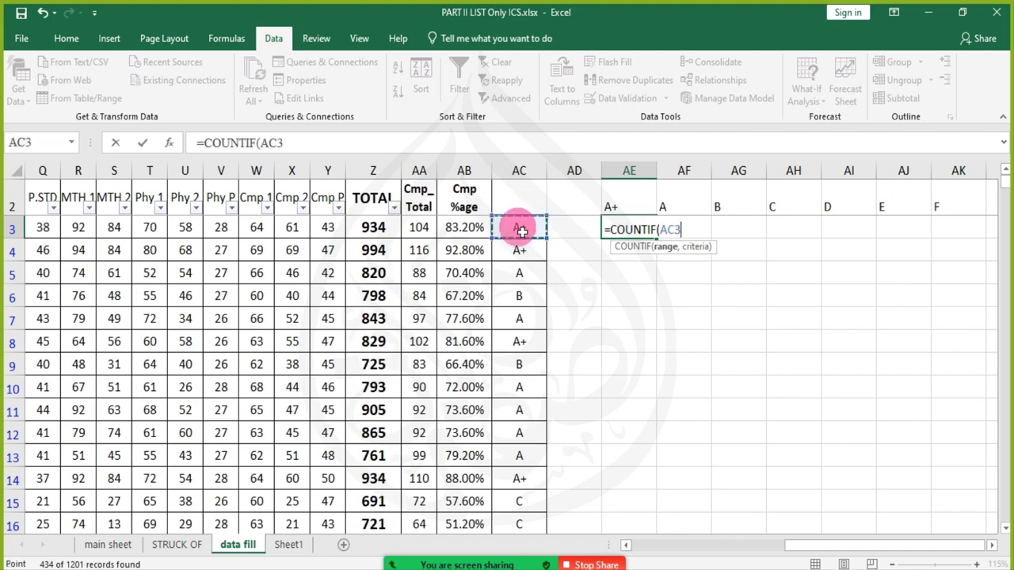
key("ctrl+shift+Down")
type(",")
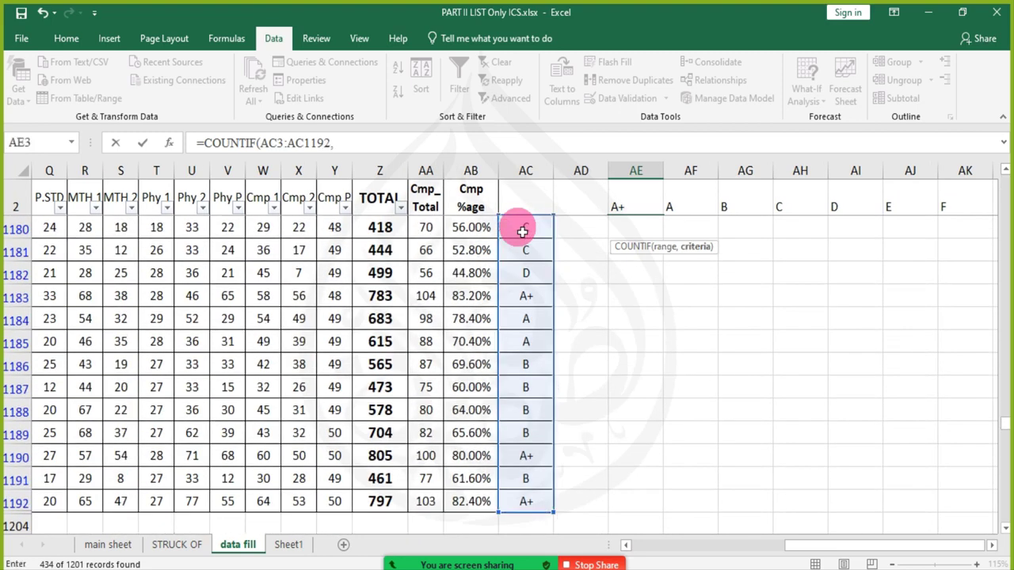
left_click(418, 142)
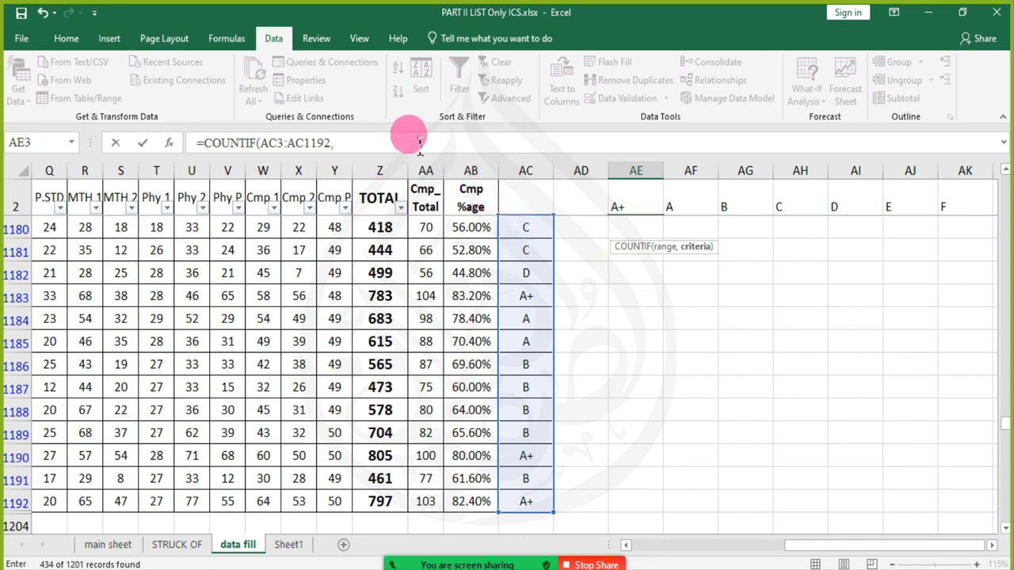
type("\"A")
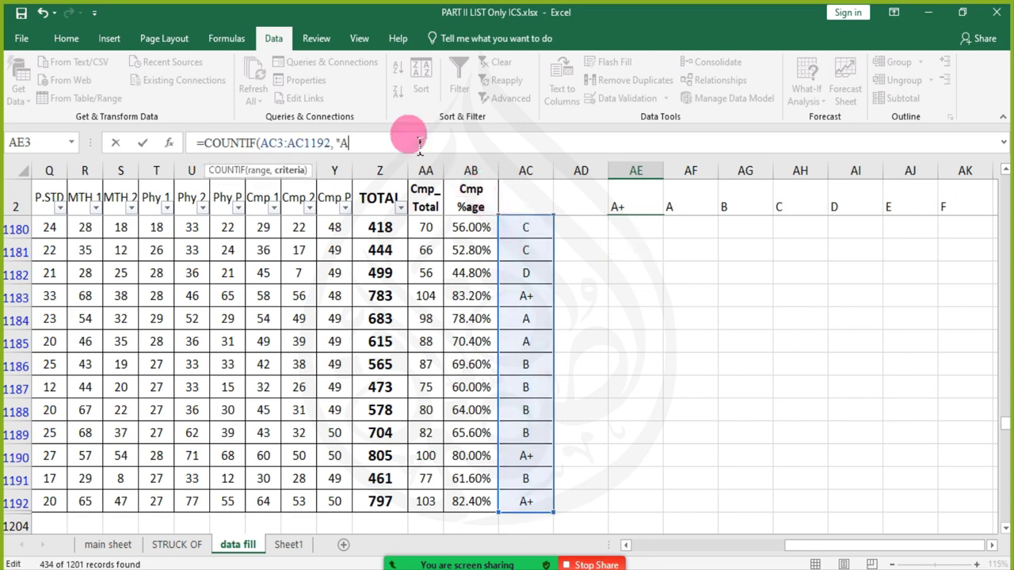
type("+\")")
key("Return")
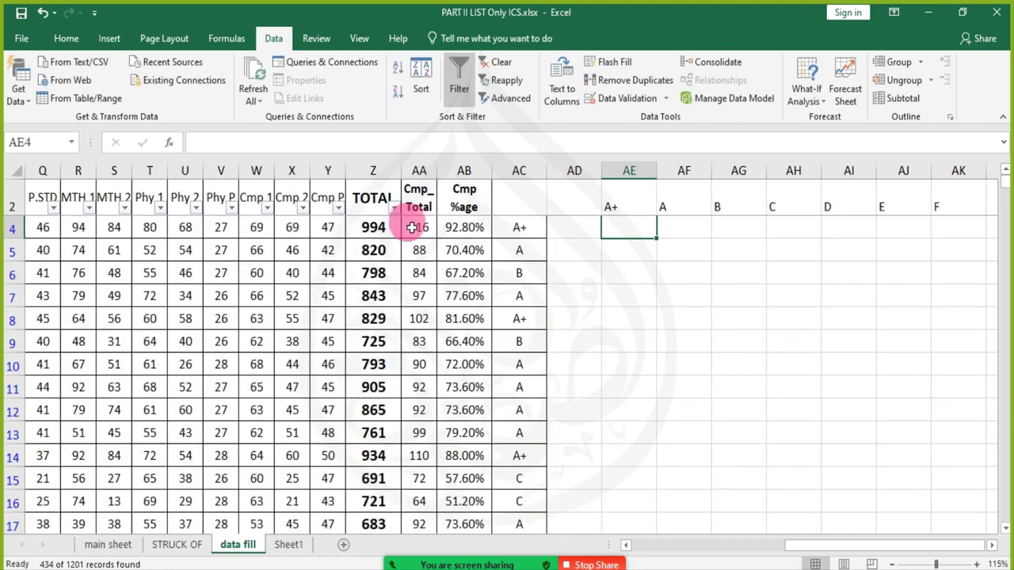
- Fill the COUNTIF formula from AE3 across to AK3 and check the copied formula in AF3
left_click(640, 229)
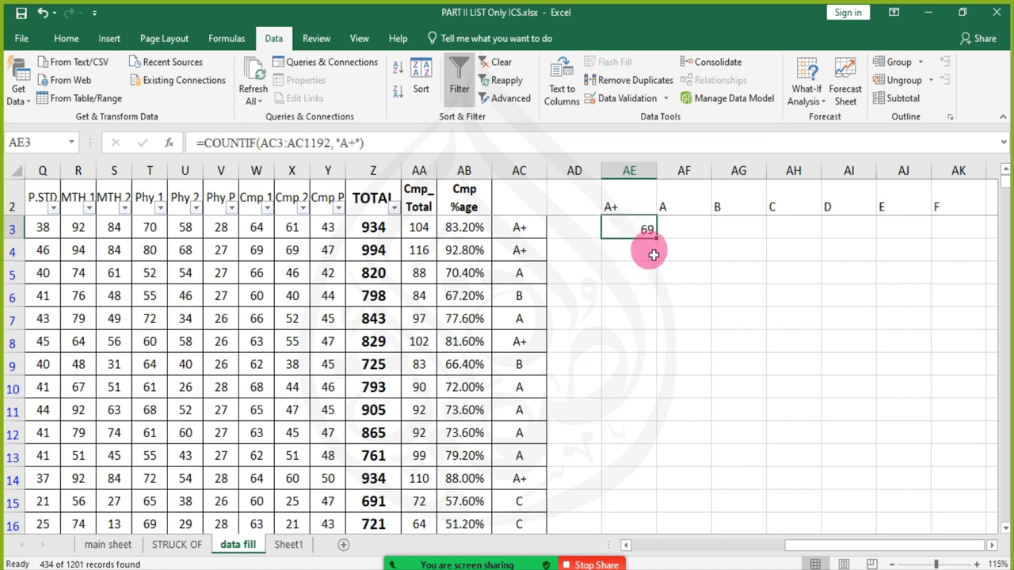
left_click_drag(656, 238, 808, 229)
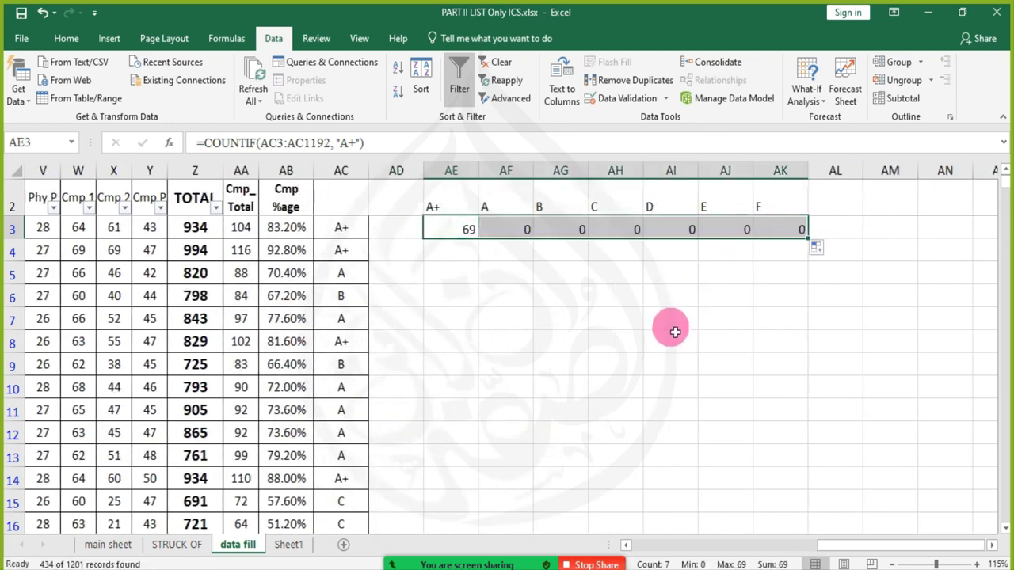
left_click(579, 293)
left_click(529, 230)
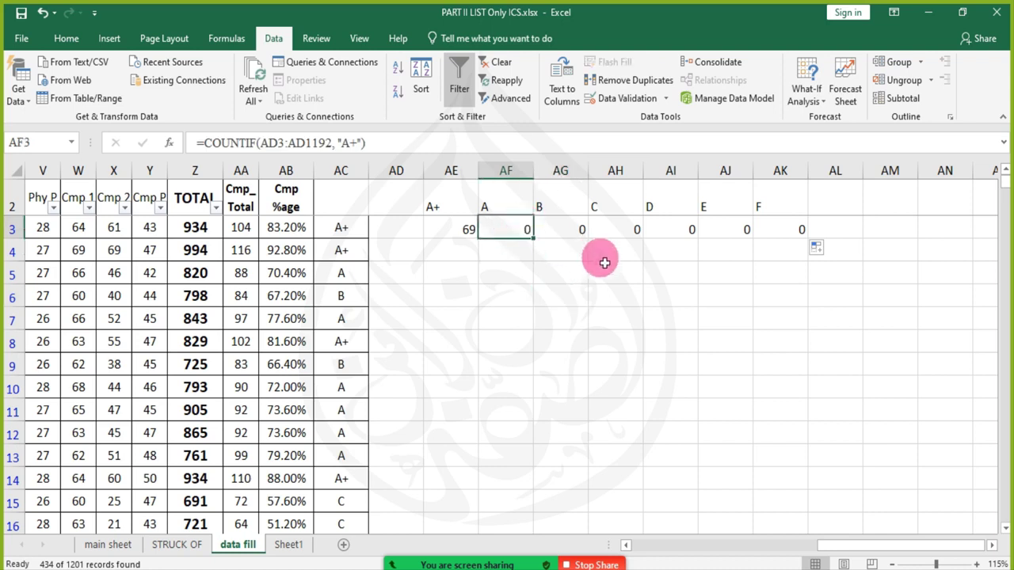
- Change the COUNTIF criterion in AF3, beneath the A heading, to "A"
key("Right")
key("Right")
key("Right")
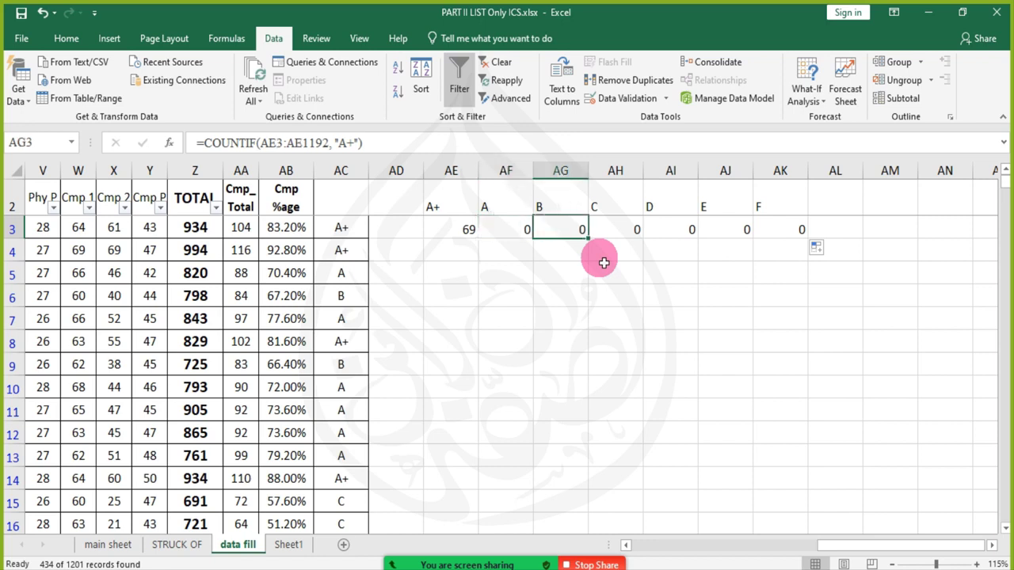
left_click(491, 227)
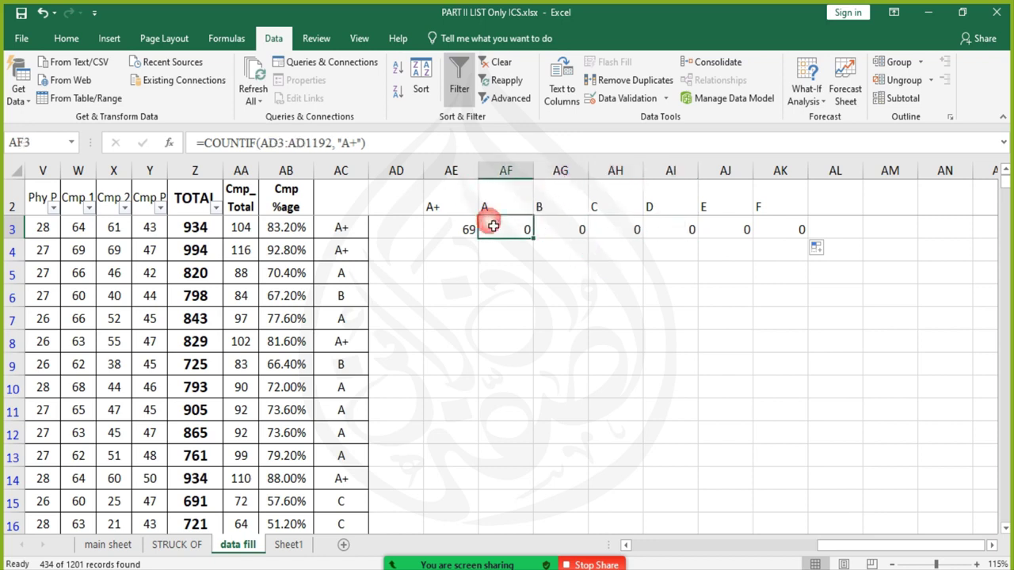
left_click(363, 144)
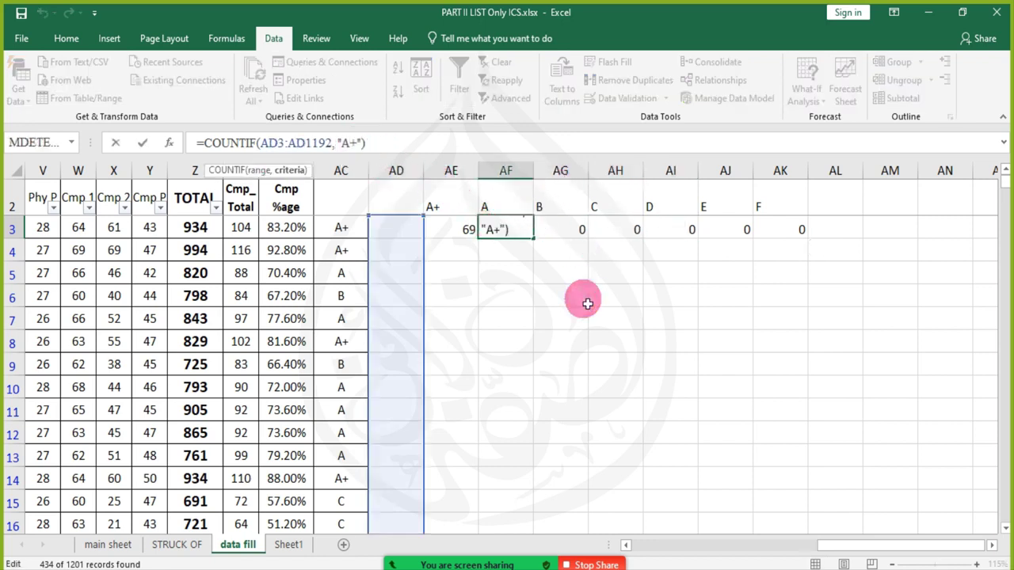
key("BackSpace")
key("Return")
key("Up")
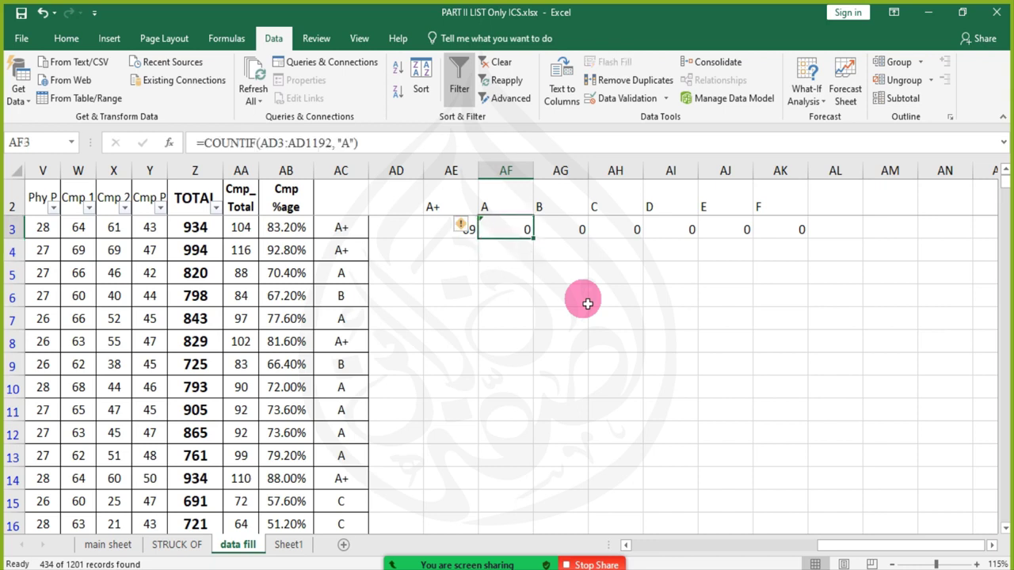
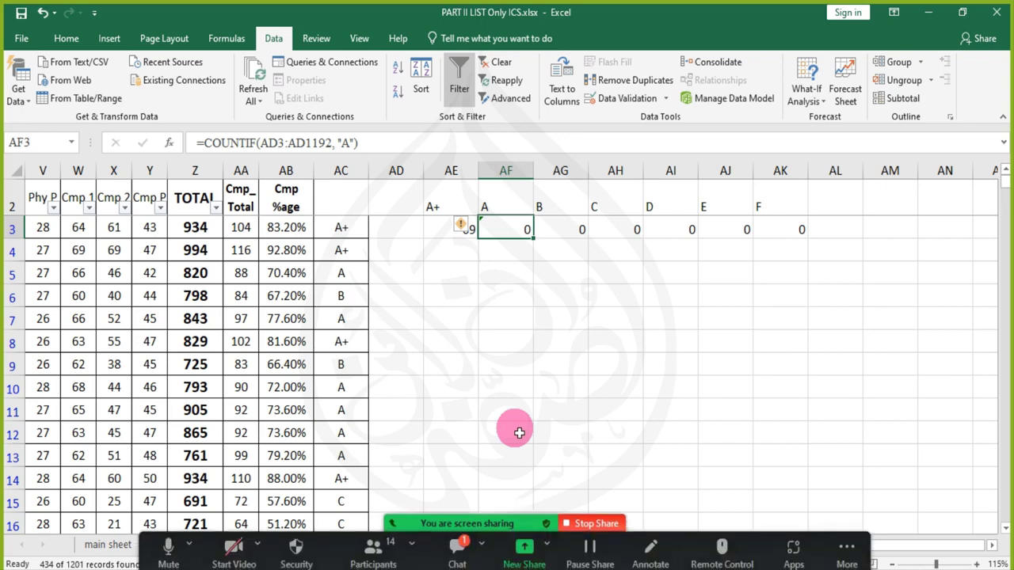
- Read the latest messages in the Zoom meeting chat, moving the chat window aside, and close it
left_click(459, 546)
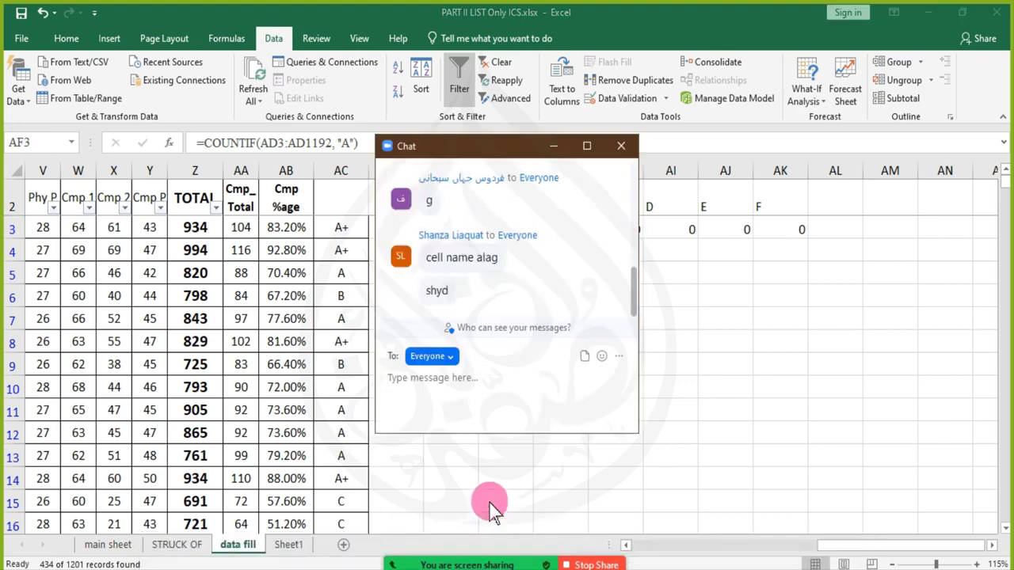
left_click_drag(501, 150, 749, 203)
left_click(749, 204)
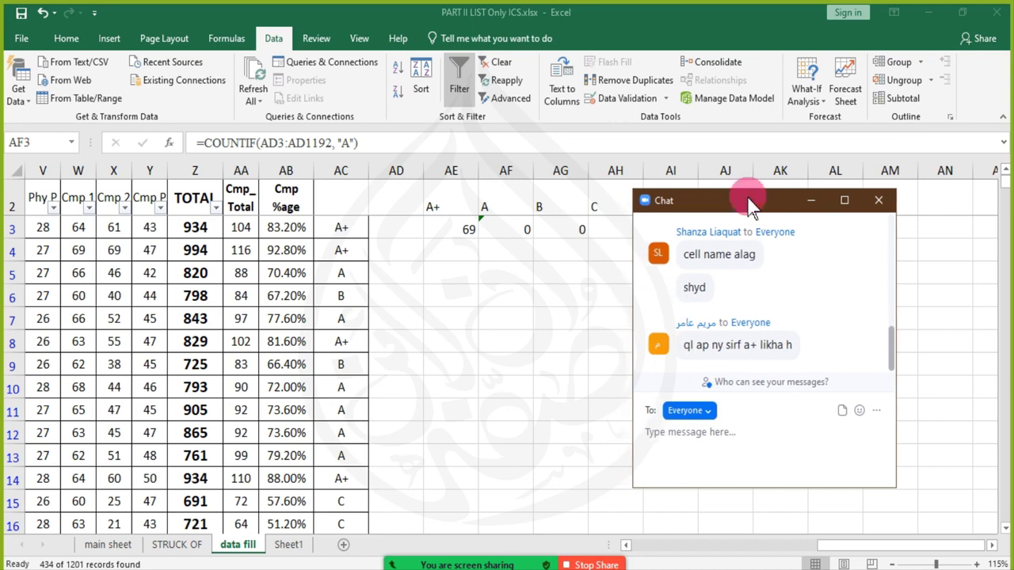
left_click(878, 202)
- Inspect the COUNTIF formula in AF3 and the cell range it counts against the computer grade columns
left_click(492, 225)
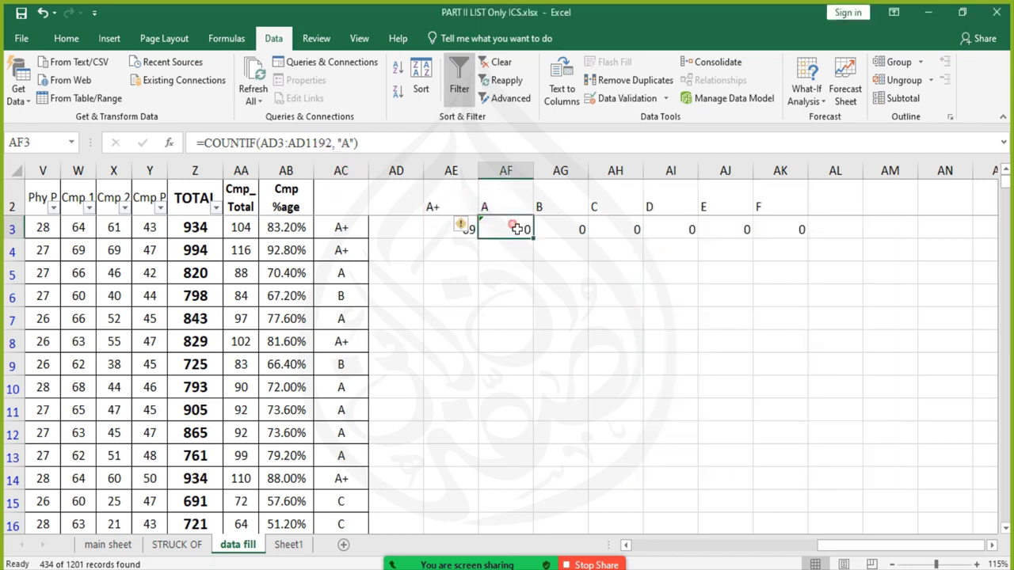
left_click(352, 143)
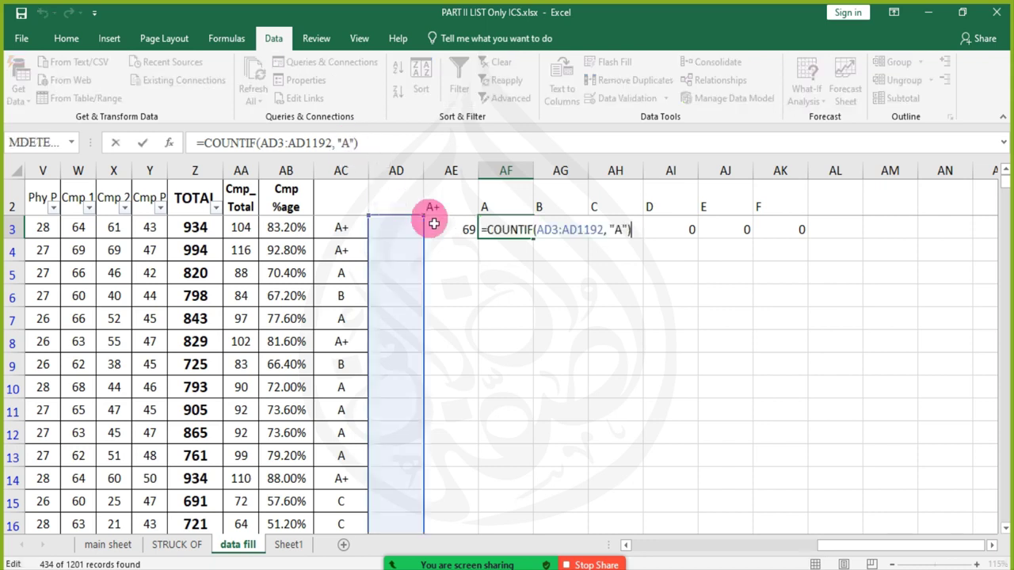
key("Escape")
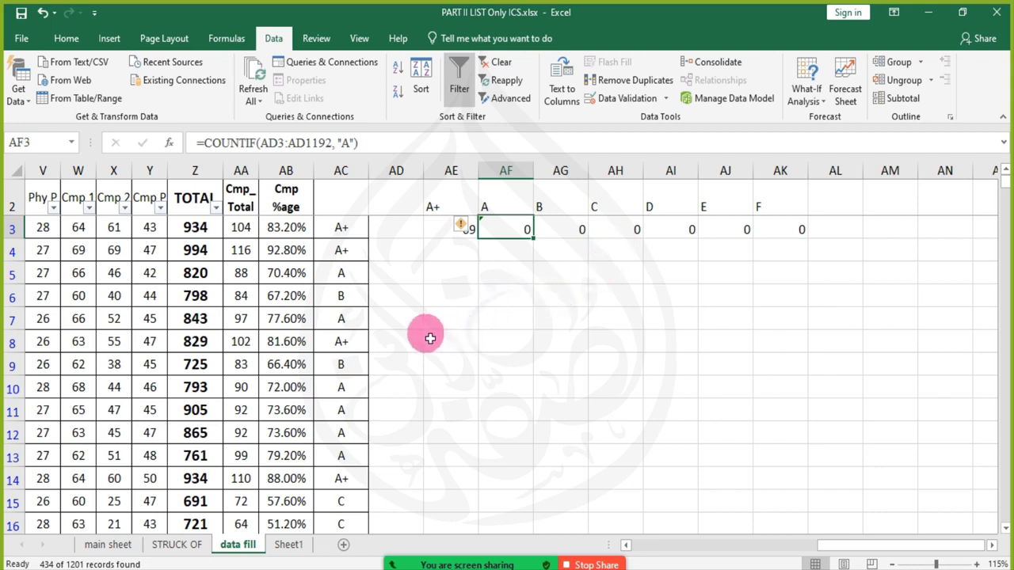
middle_click(515, 341)
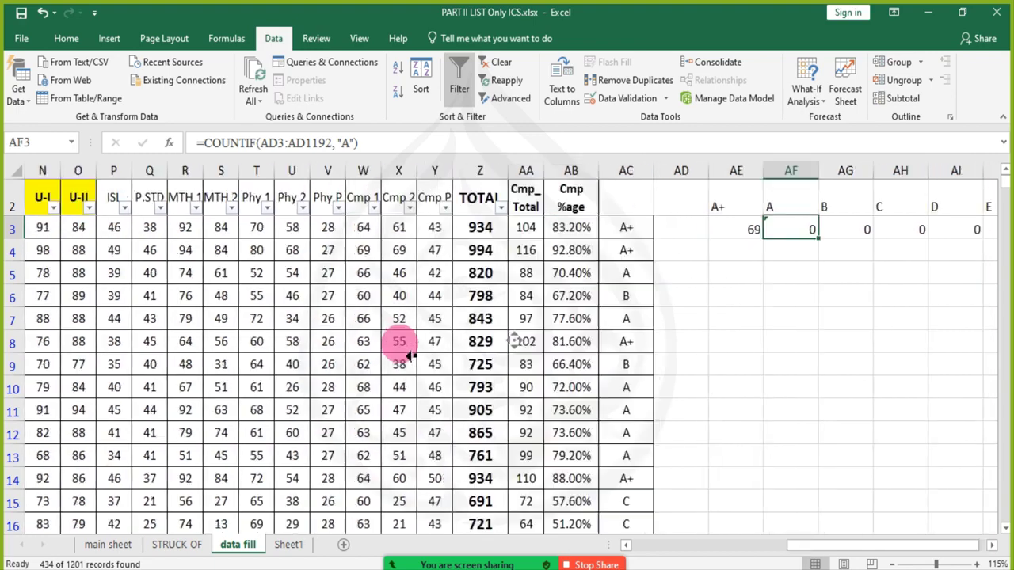
middle_click(677, 363)
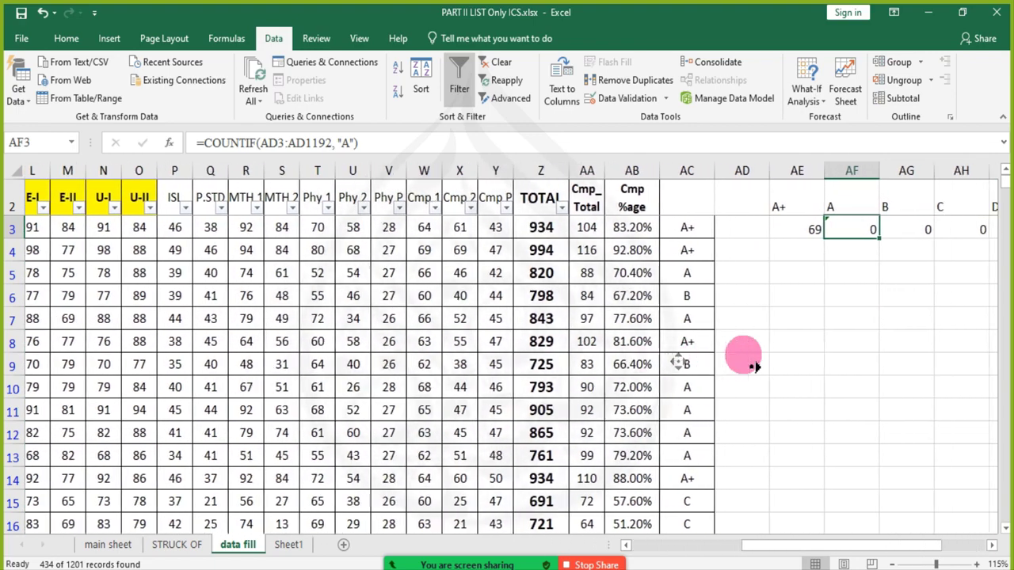
middle_click(733, 357)
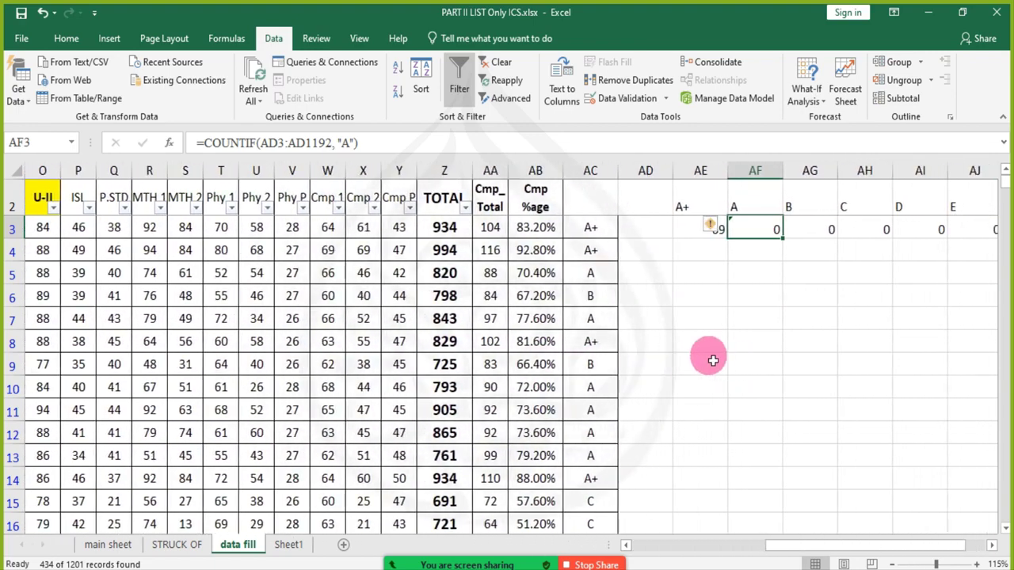
- Clear the Cmp_Total formulas from AA3 down to AA1192 and return to the column's heading in AA2
left_click(498, 236)
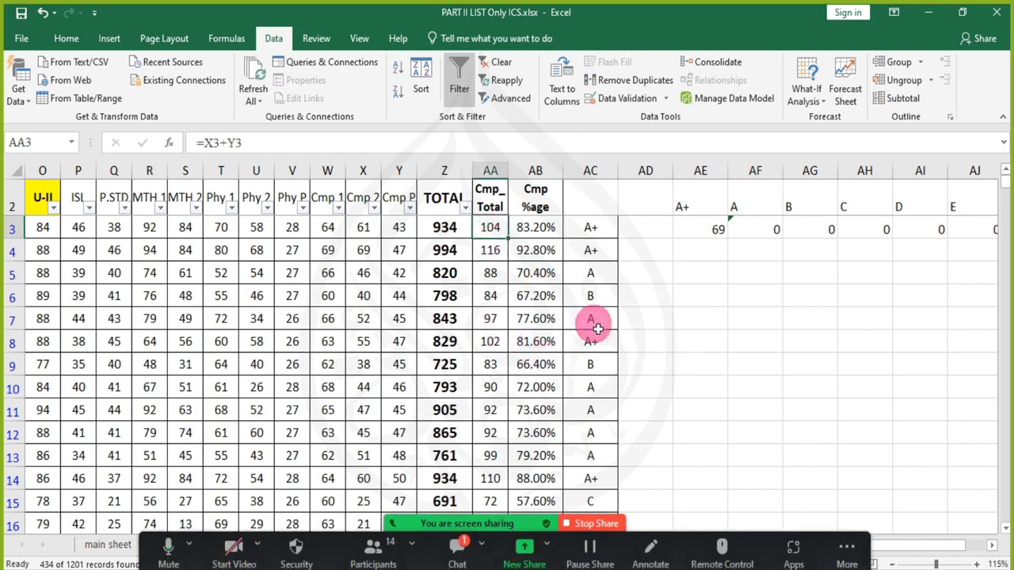
key("ctrl+shift+Down")
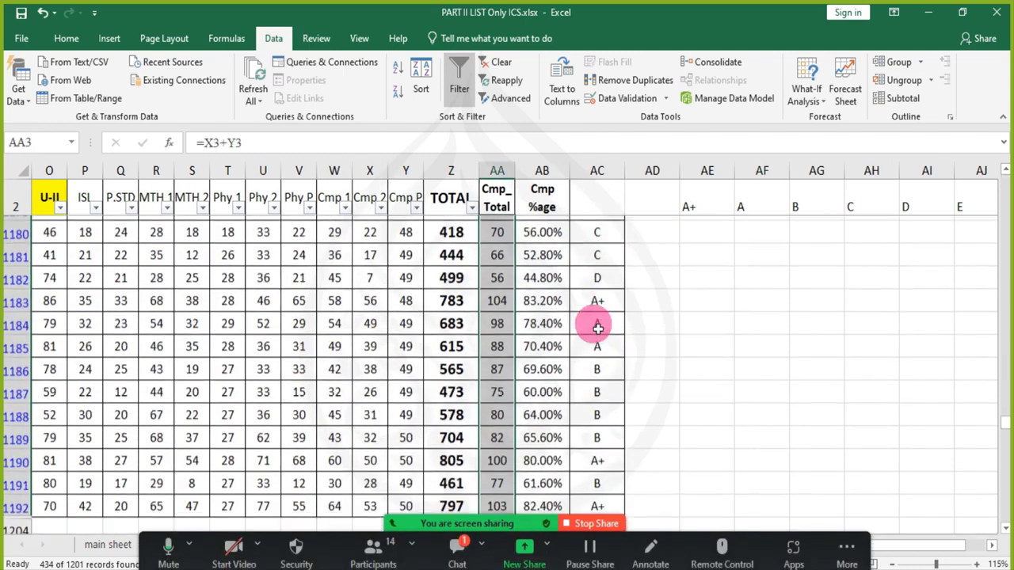
key("Delete")
scroll(597, 328, "up", 14)
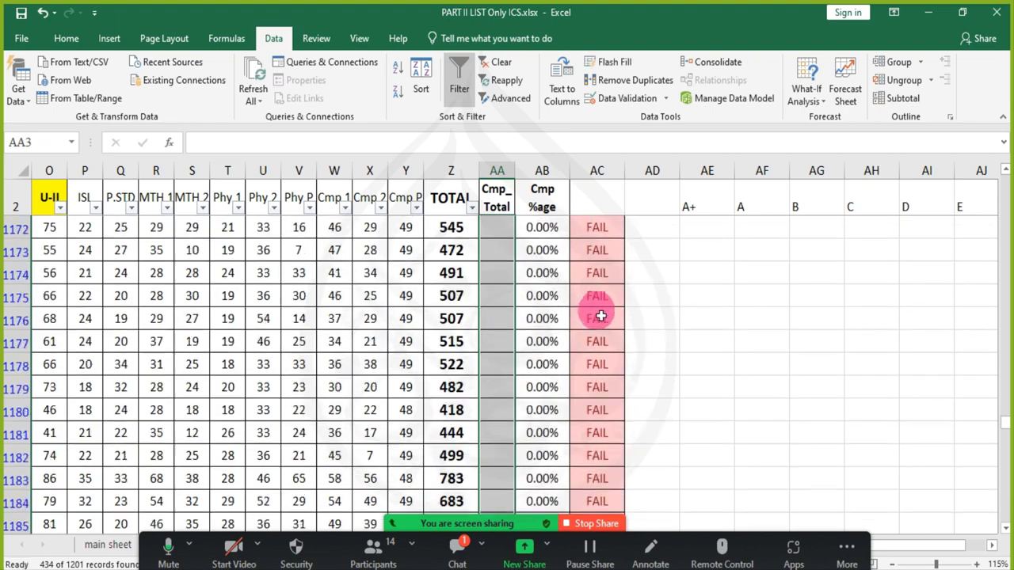
scroll(535, 230, "up", 5)
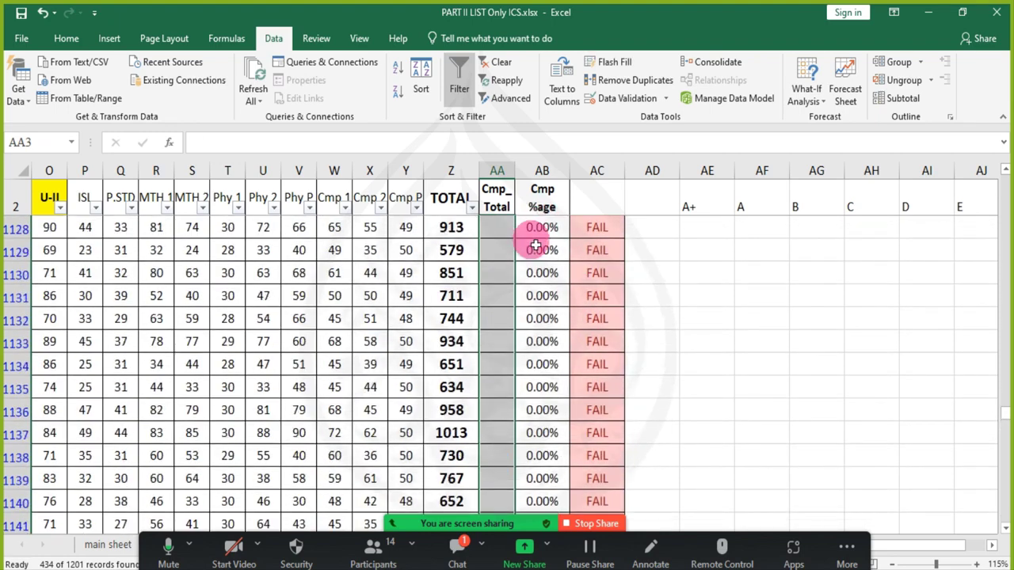
left_click(507, 228)
key("ctrl+Up")
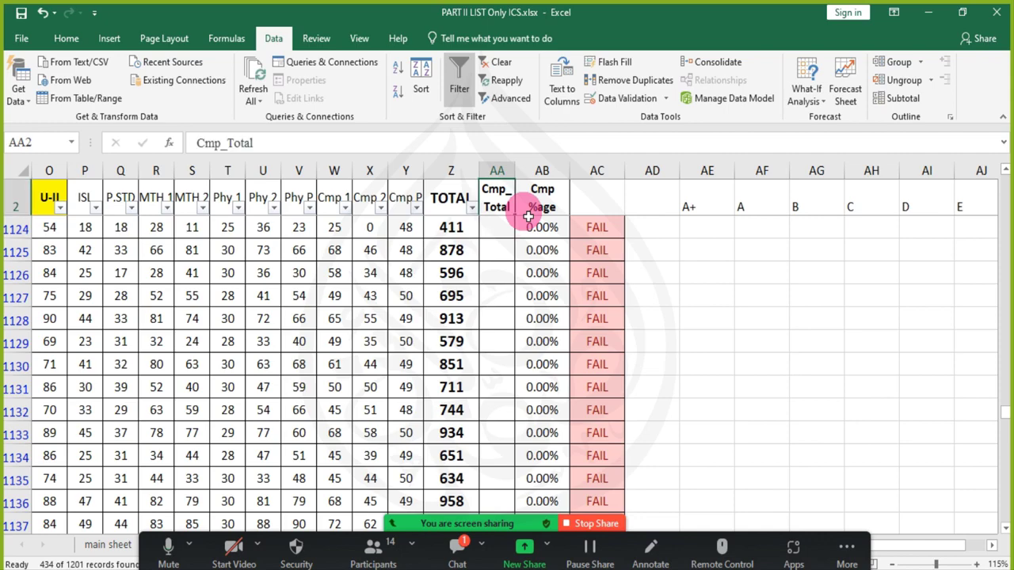
- Enter =X3+Y3 in AA3 as the Cmp_Total and fill the formula down the column
key("Down")
key("Down")
key("Up")
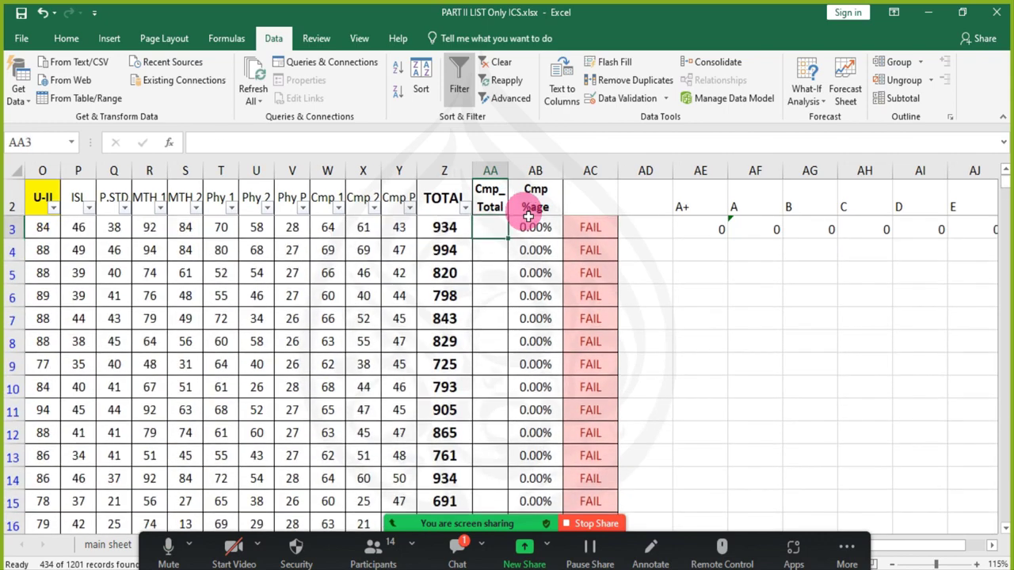
type("=")
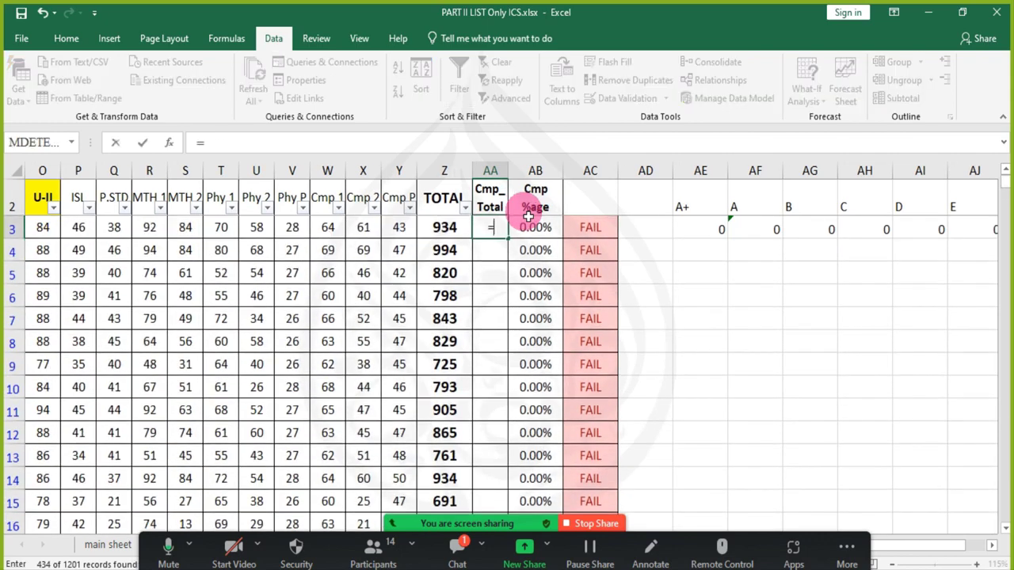
type("X3")
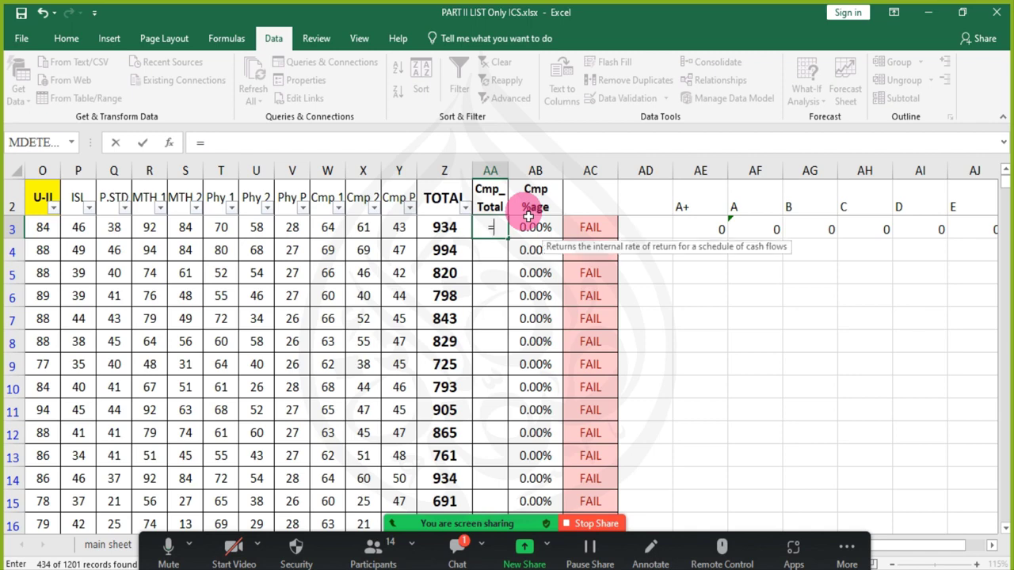
type("+Y3")
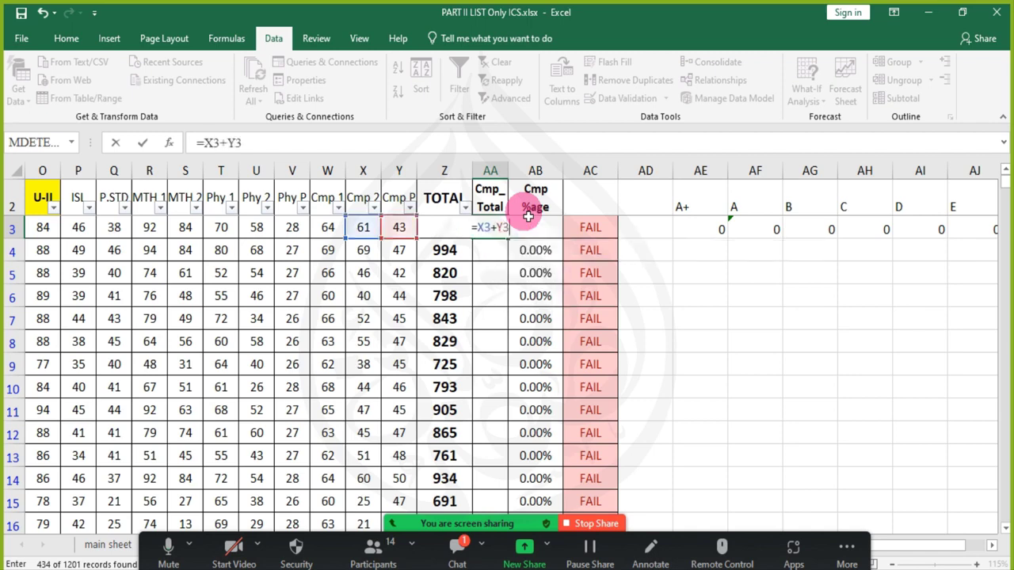
key("Return")
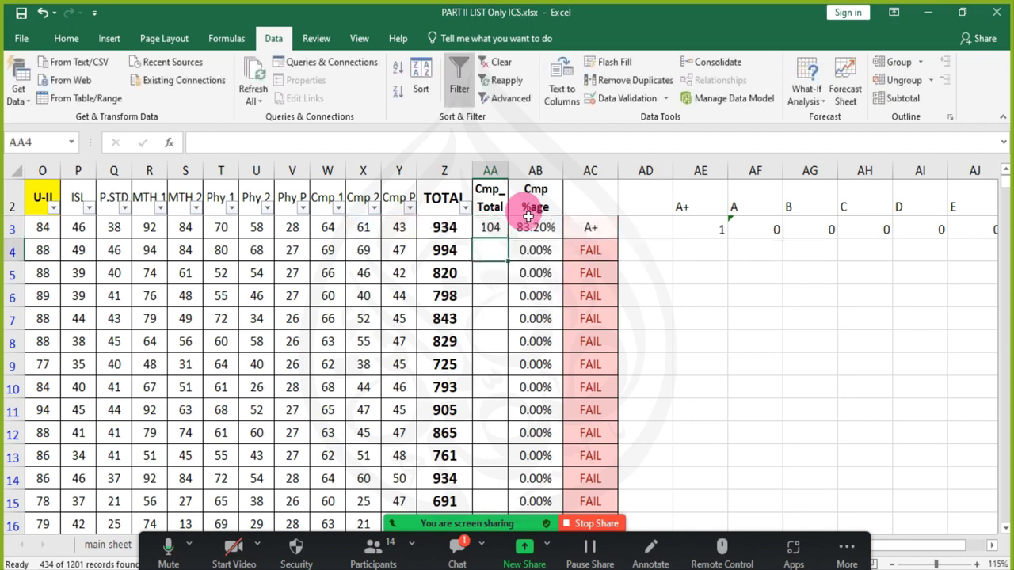
left_click(491, 229)
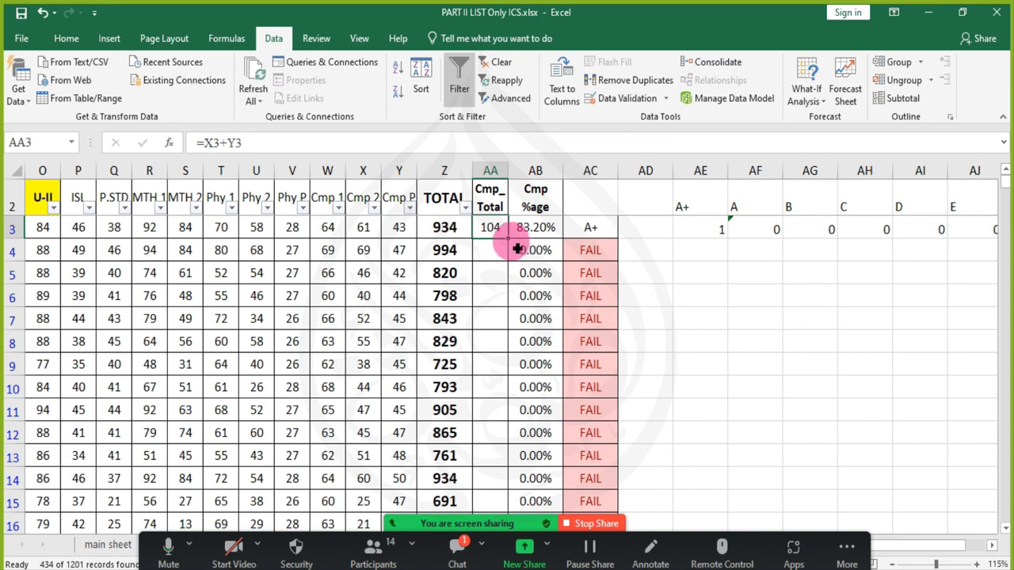
double_click(508, 239)
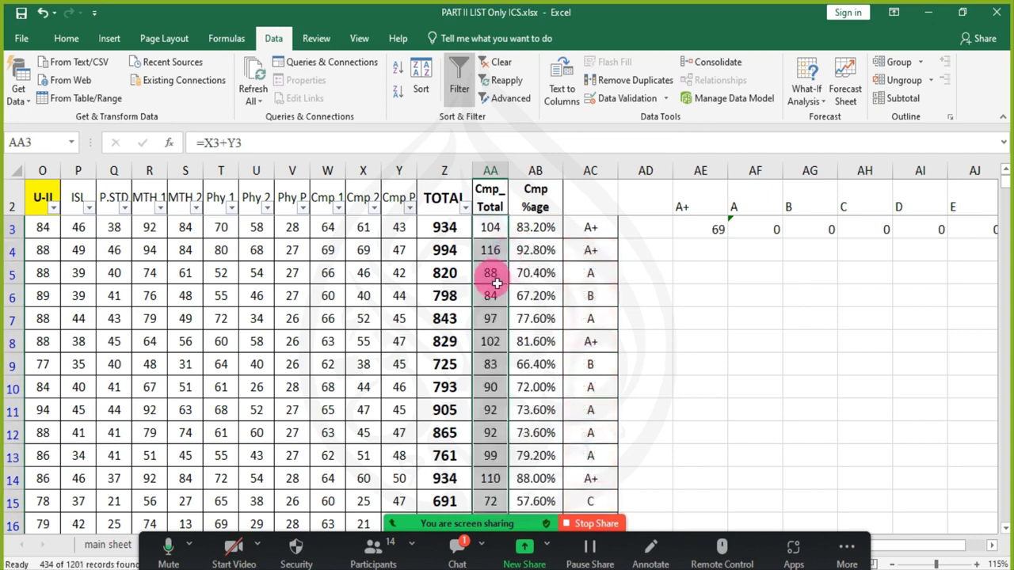
- Inspect the filled formulas in several Cmp_Total cells to check how their row references adjust
left_click(491, 274)
left_click(489, 318)
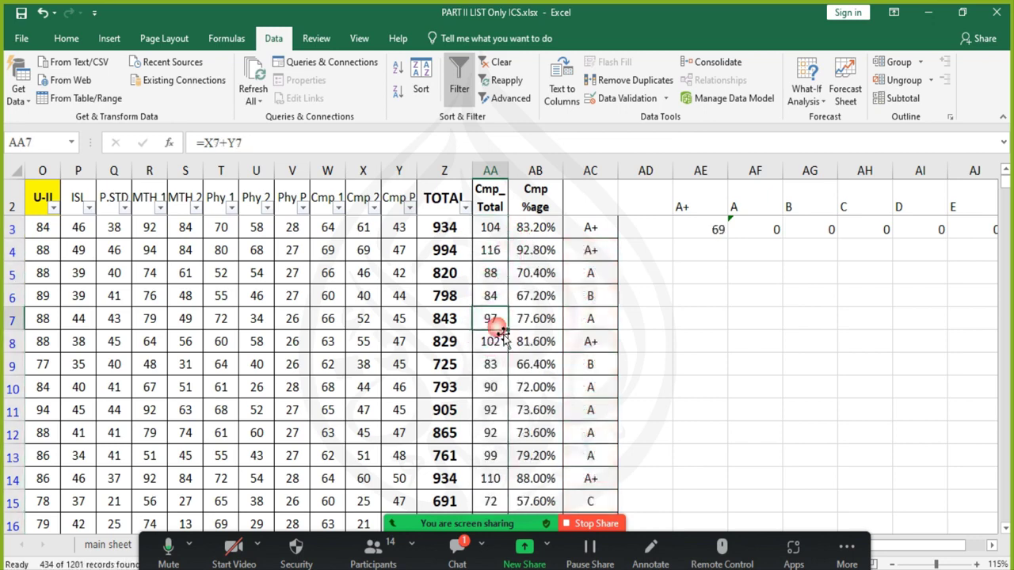
left_click(495, 344)
left_click(500, 354)
double_click(500, 354)
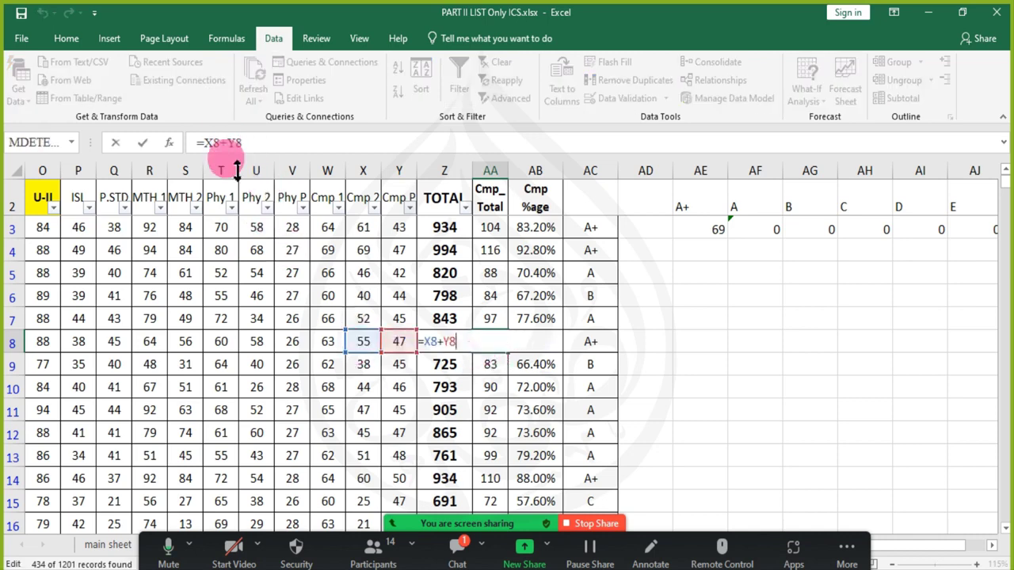
key("Escape")
left_click(485, 227)
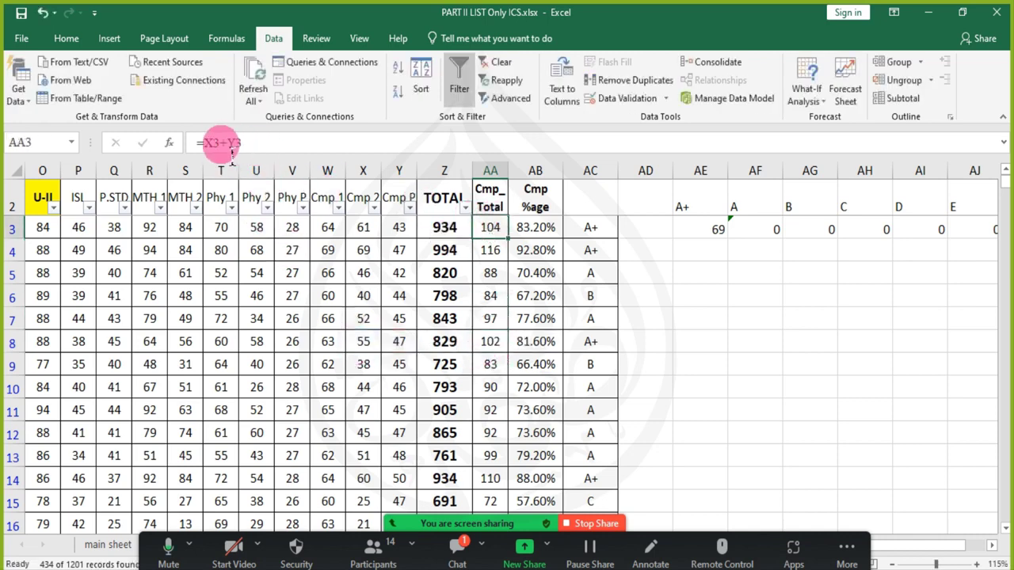
key("Down")
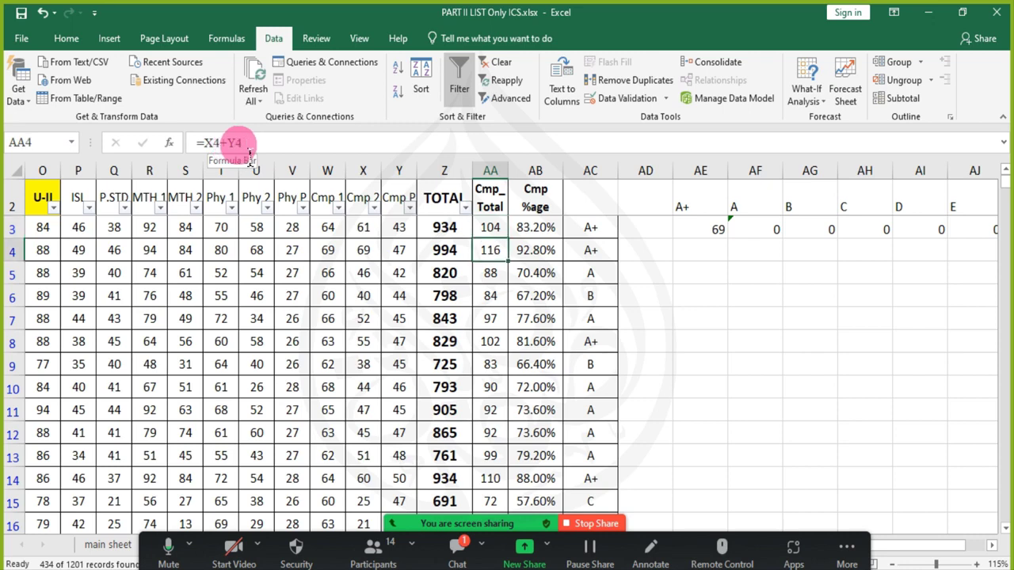
key("Down")
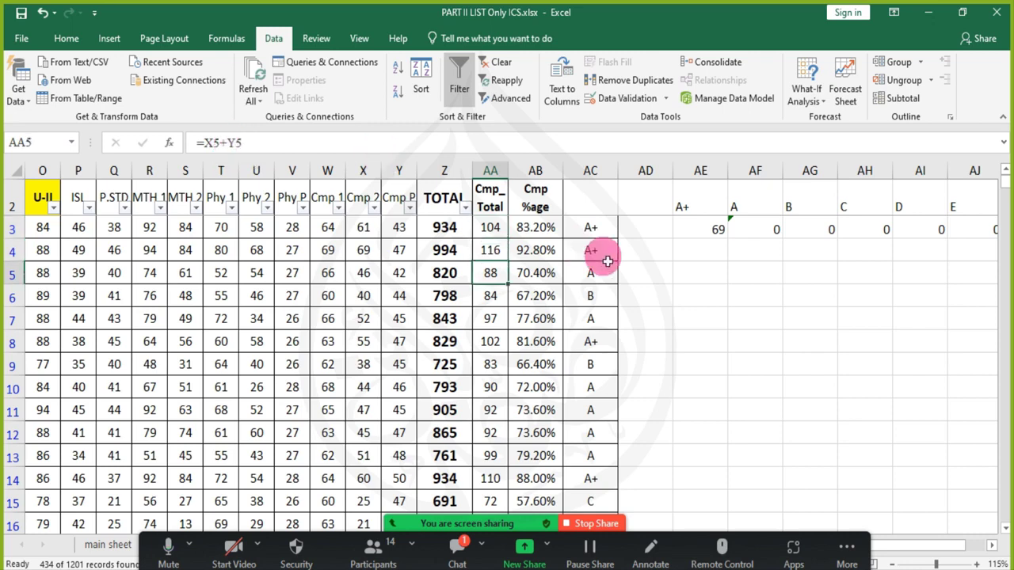
key("Down")
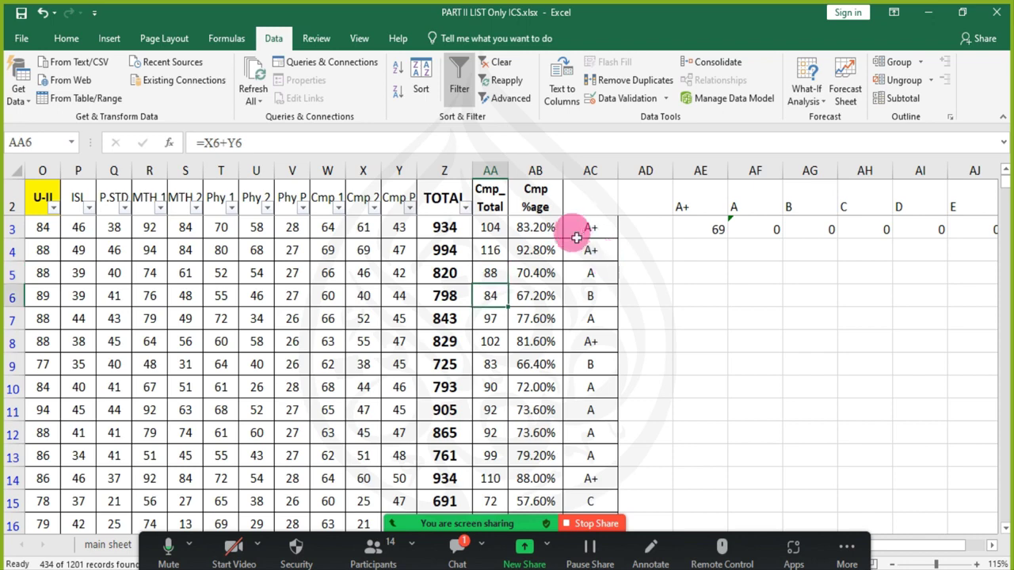
- Compare the COUNTIF ranges of the A+ count in AE3 and the A count in AF3
left_click(718, 230)
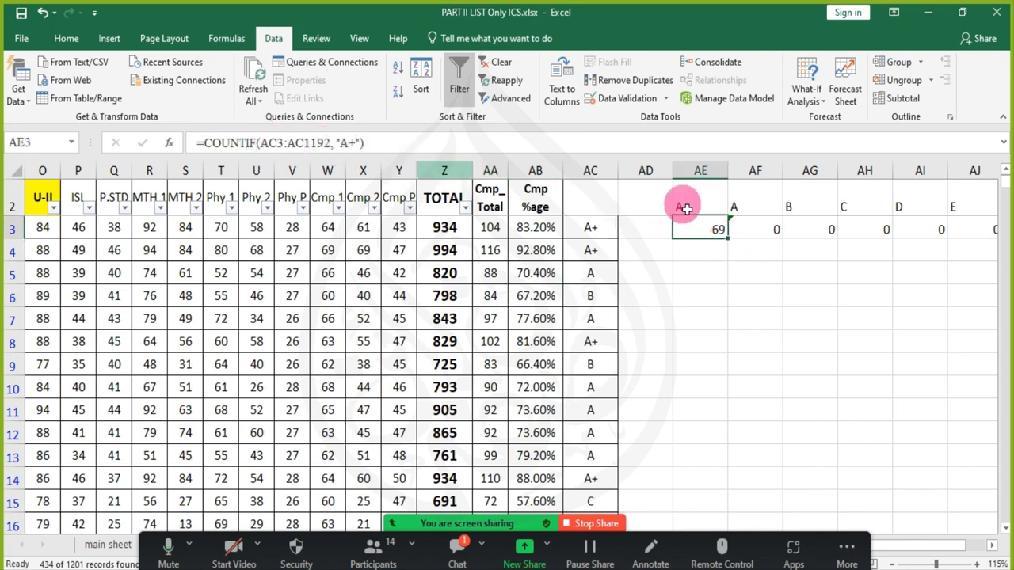
left_click(283, 143)
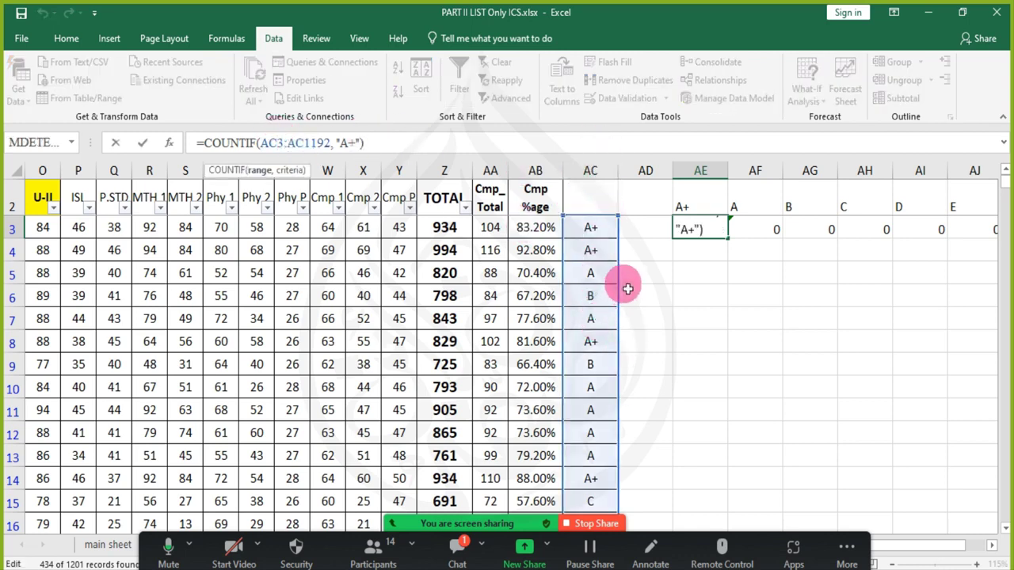
key("Return")
left_click(766, 236)
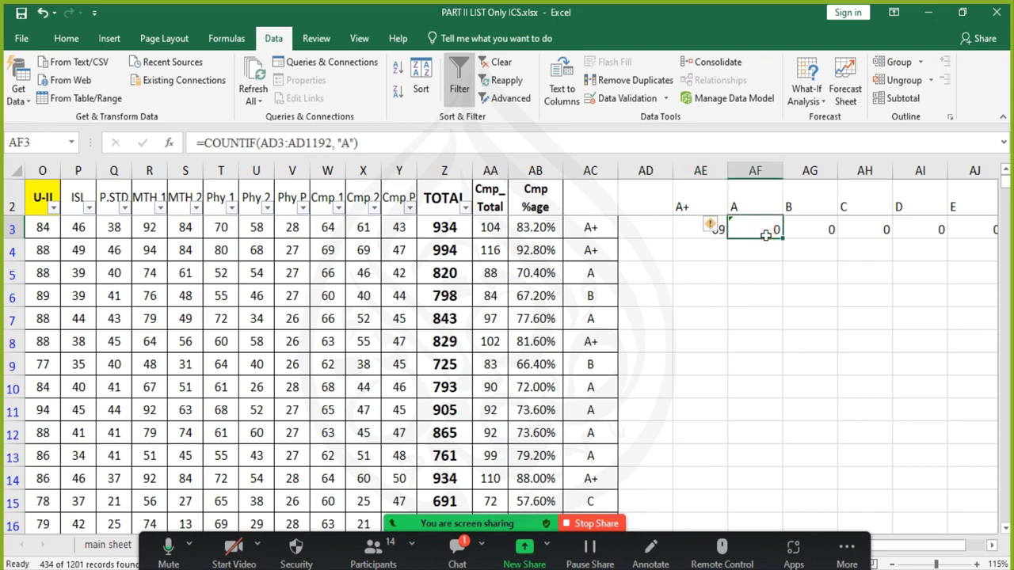
left_click(689, 231)
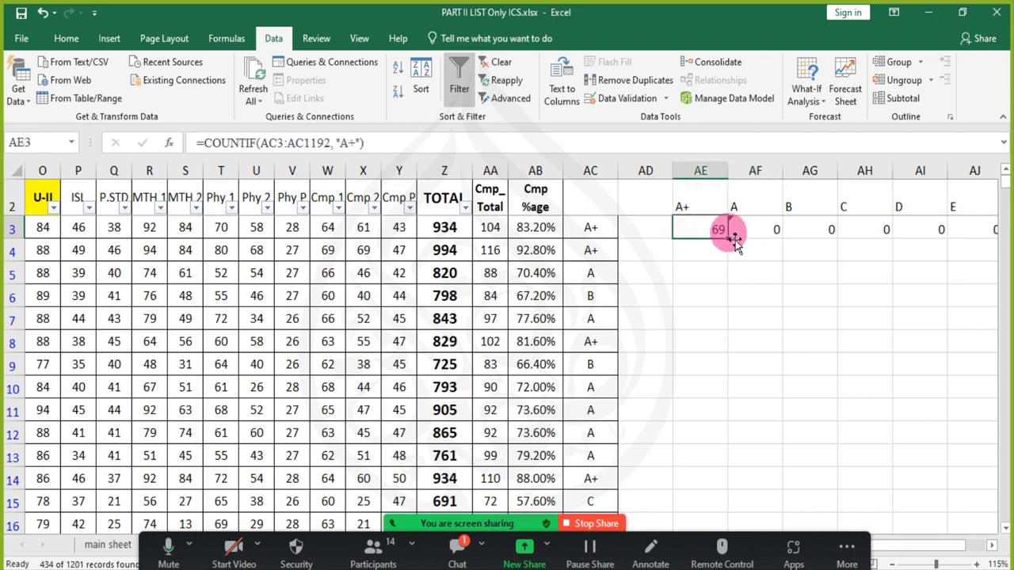
left_click(737, 231)
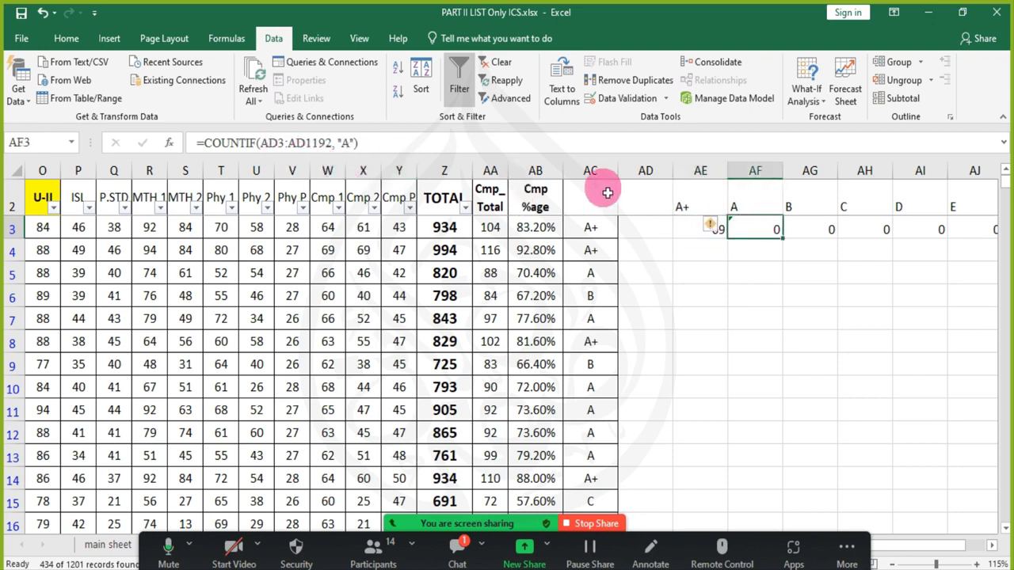
left_click(320, 144)
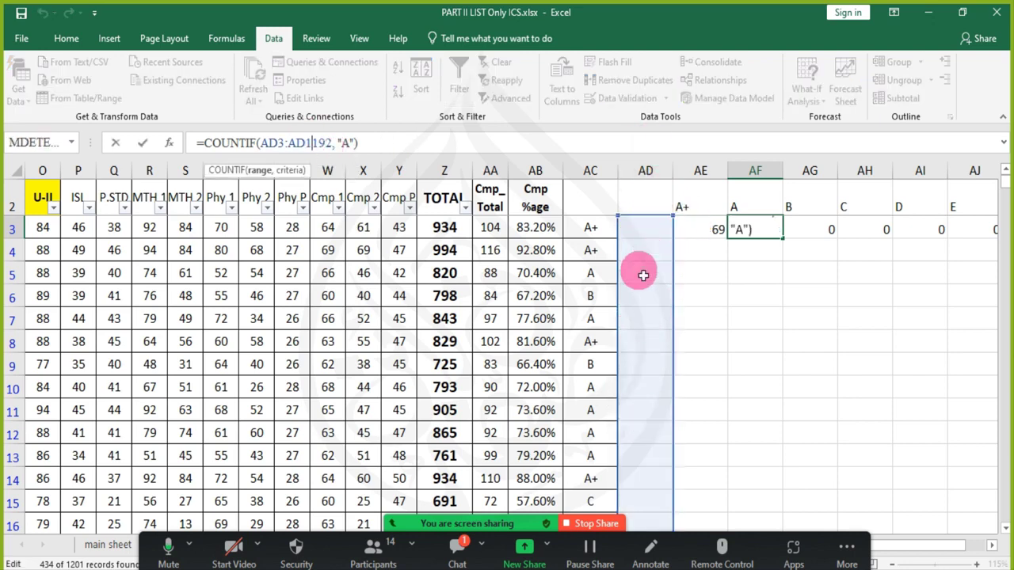
key("ctrl+Return")
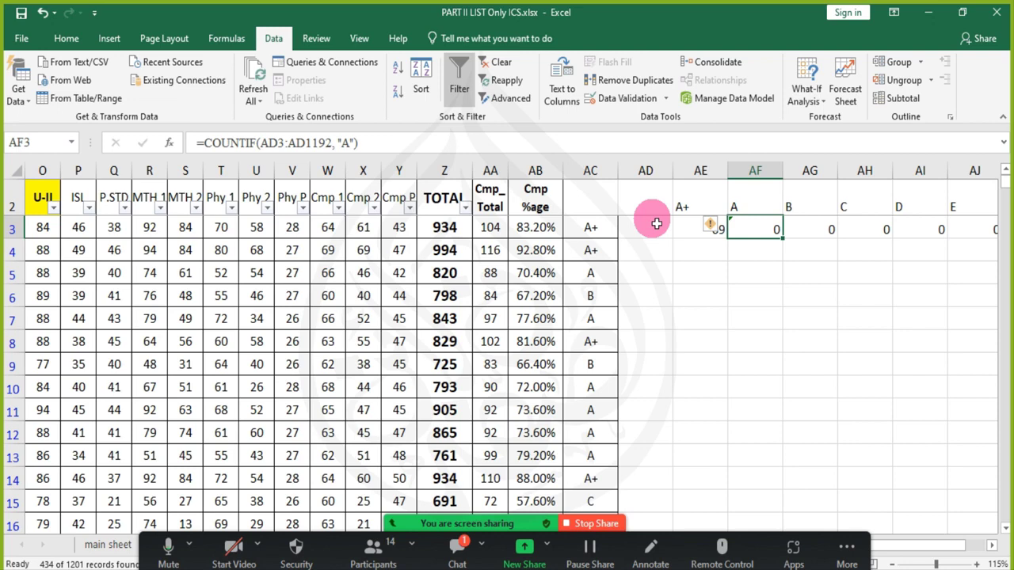
- Make the range's start reference absolute as $AC$3 in the A+ COUNTIF formula in AE3
key("Left")
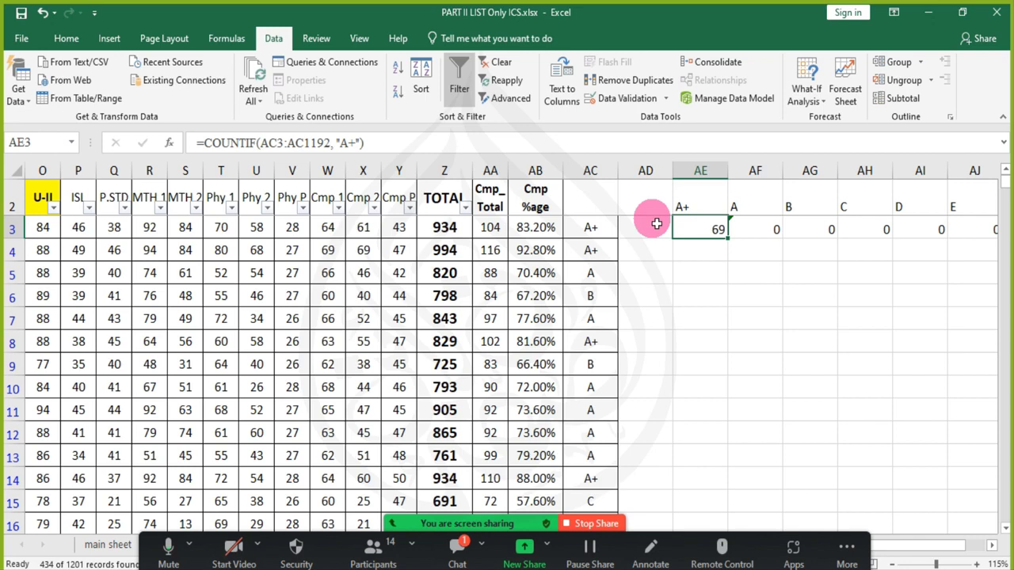
key("F2")
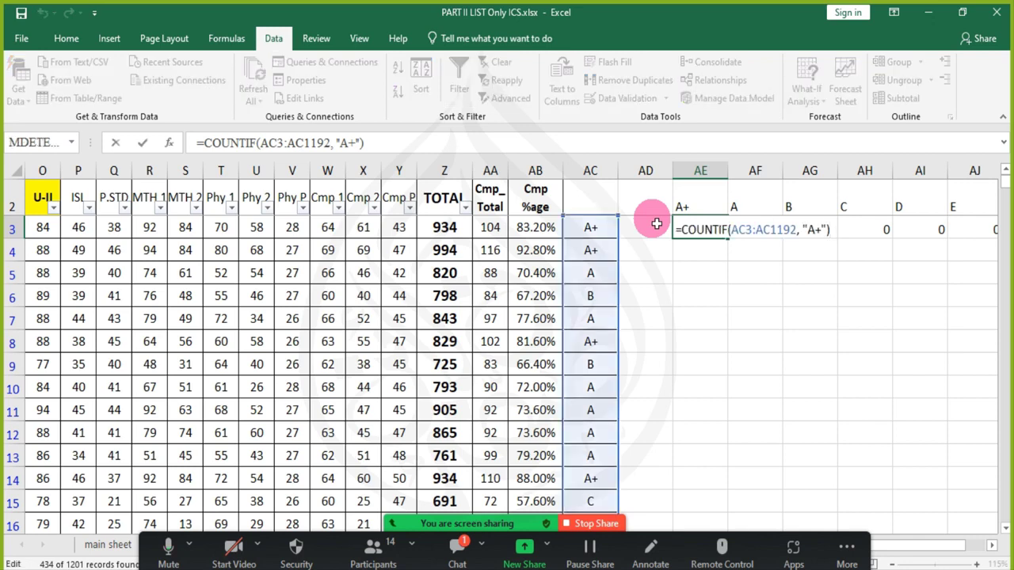
key("ctrl+Left")
key("ctrl+Left")
key("ctrl+Left")
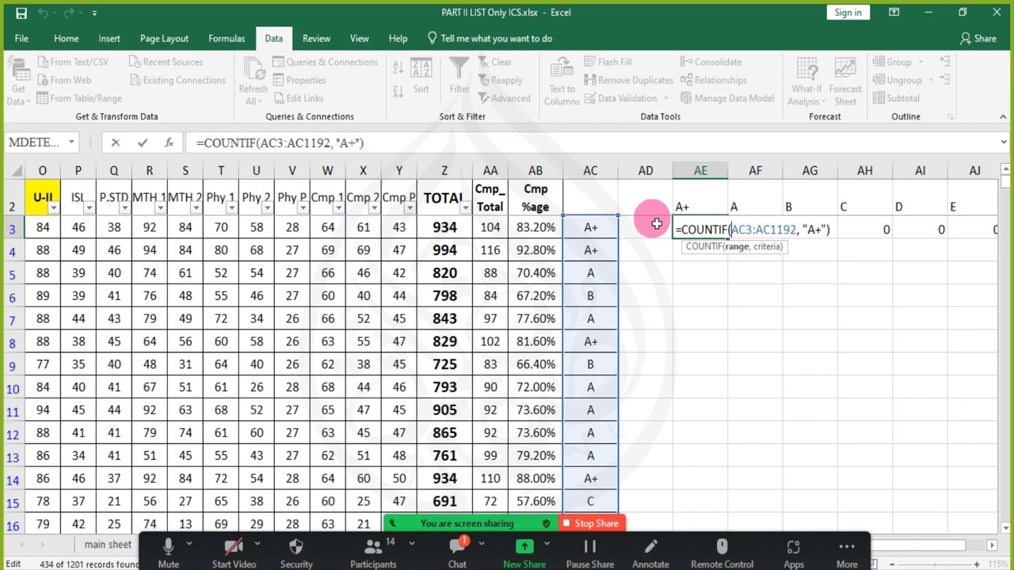
key("shift+Right")
key("shift+Right")
key("shift+Right")
key("Left")
type("$")
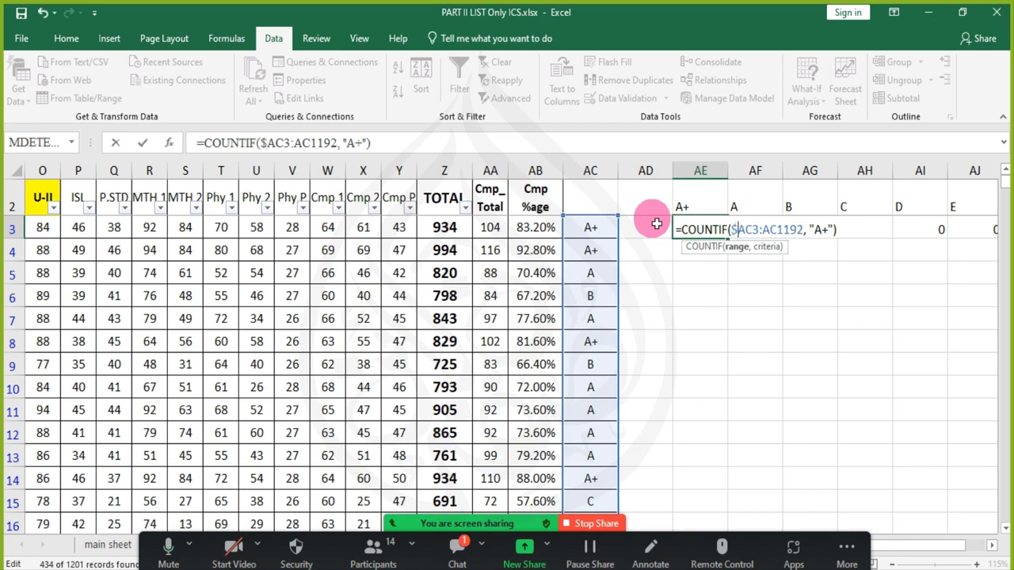
key("Right")
key("Right")
type("$")
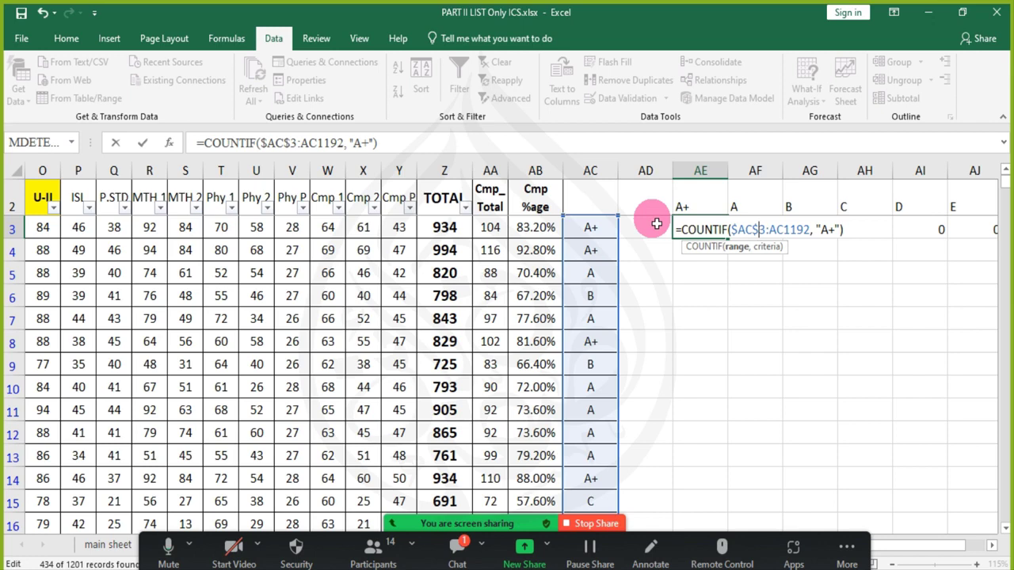
- Make the range's end reference absolute as $AC$1192 in the AE3 formula and commit it
key("Right")
key("Right")
key("Right")
key("Left")
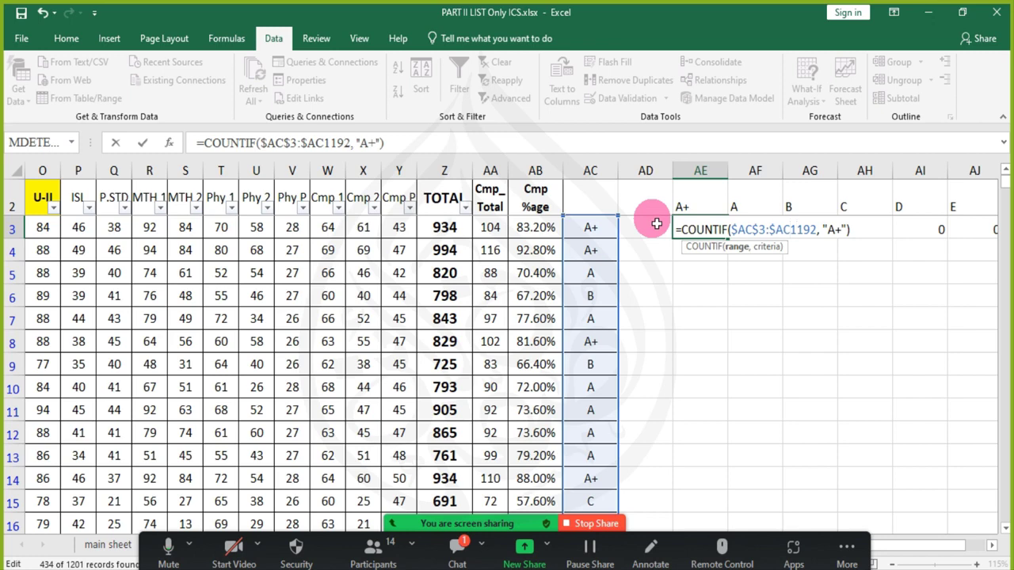
type("$")
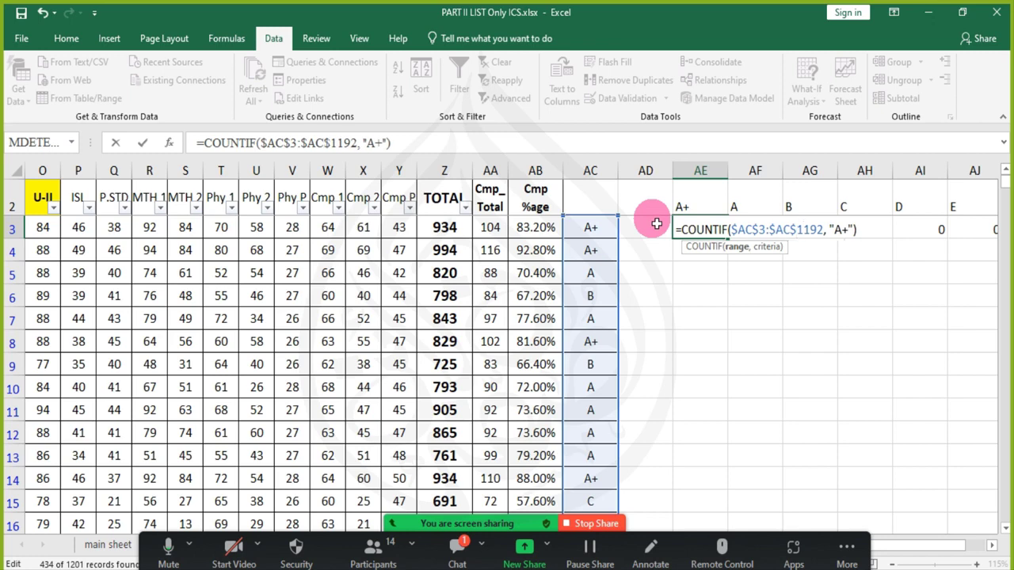
key("Return")
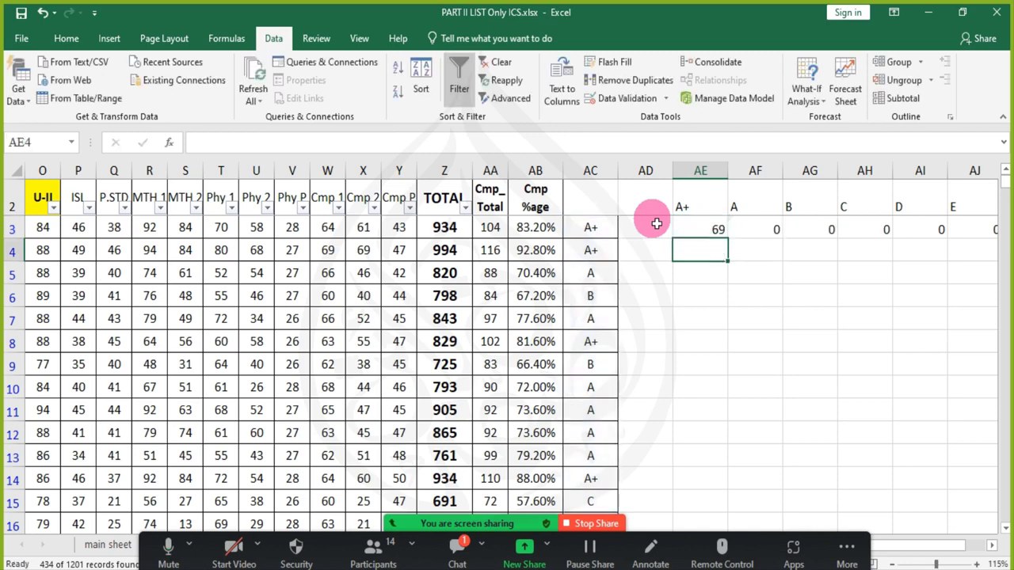
- Fill the AE3 COUNTIF formula across the remaining grade columns through AK3
left_click(713, 229)
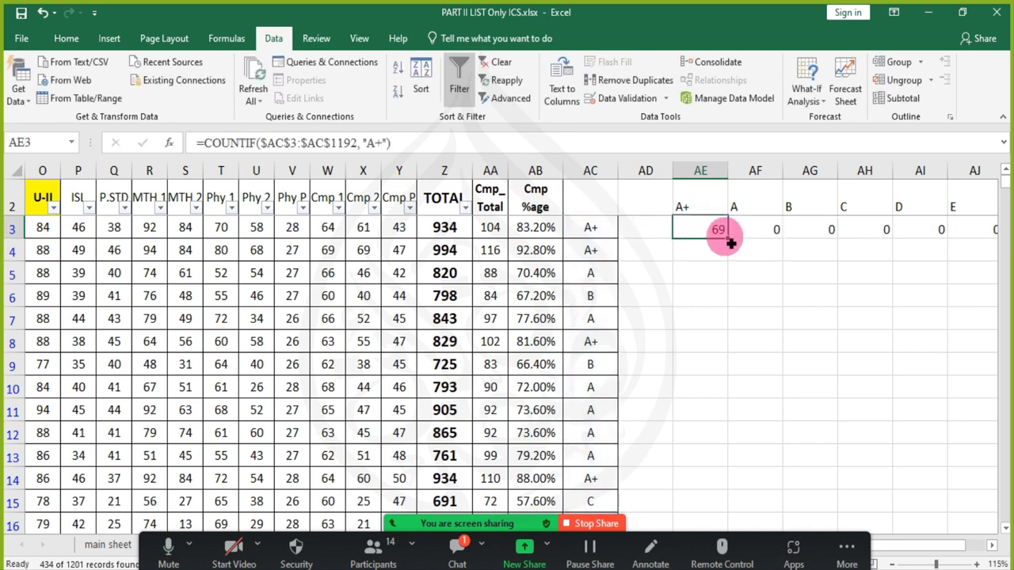
left_click_drag(736, 246, 980, 270)
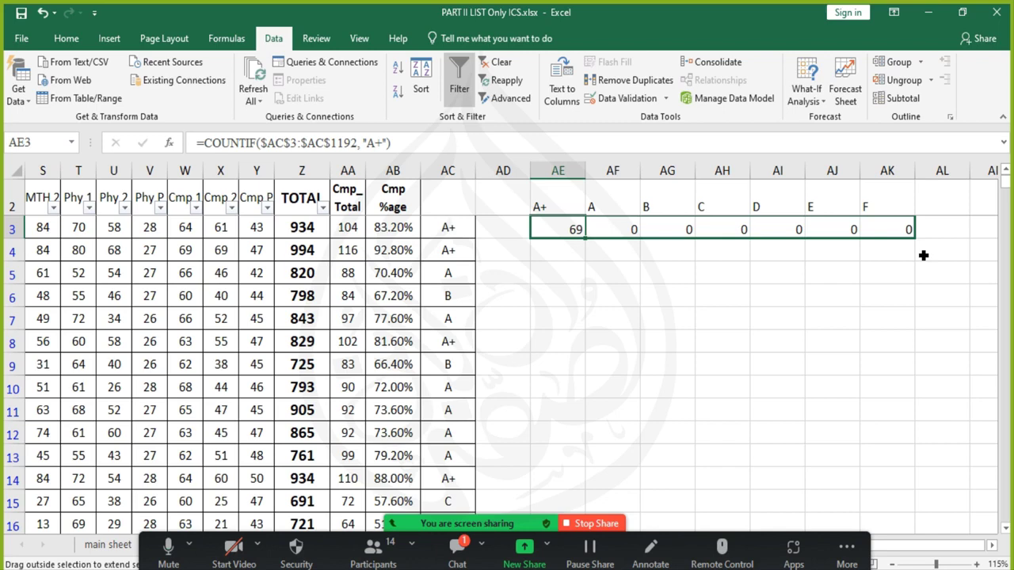
left_click_drag(923, 255, 917, 249)
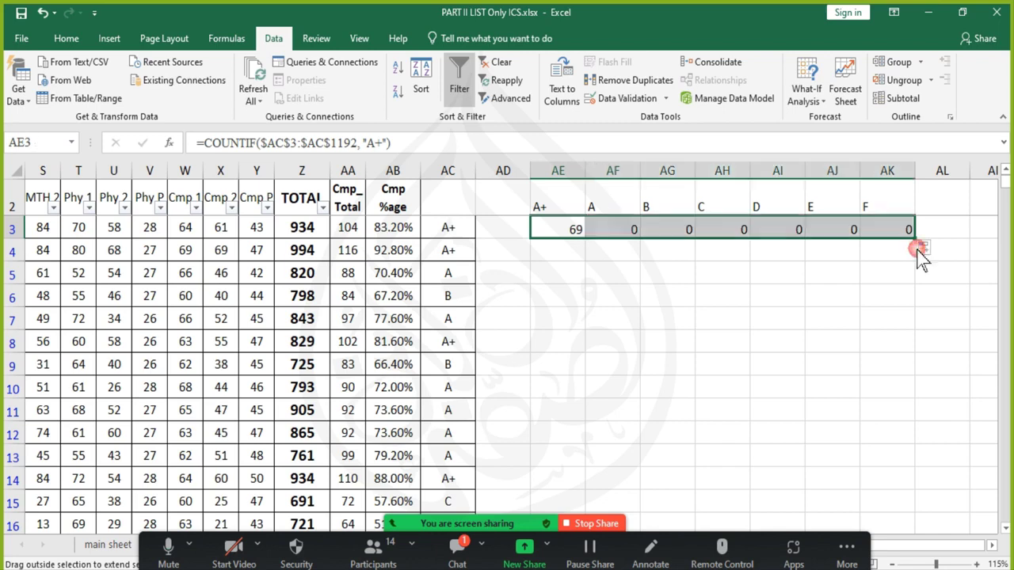
- Check the range references and criteria of the copied COUNTIF formulas under the grade headings in row 3
left_click(630, 231)
left_click(574, 230)
left_click(607, 231)
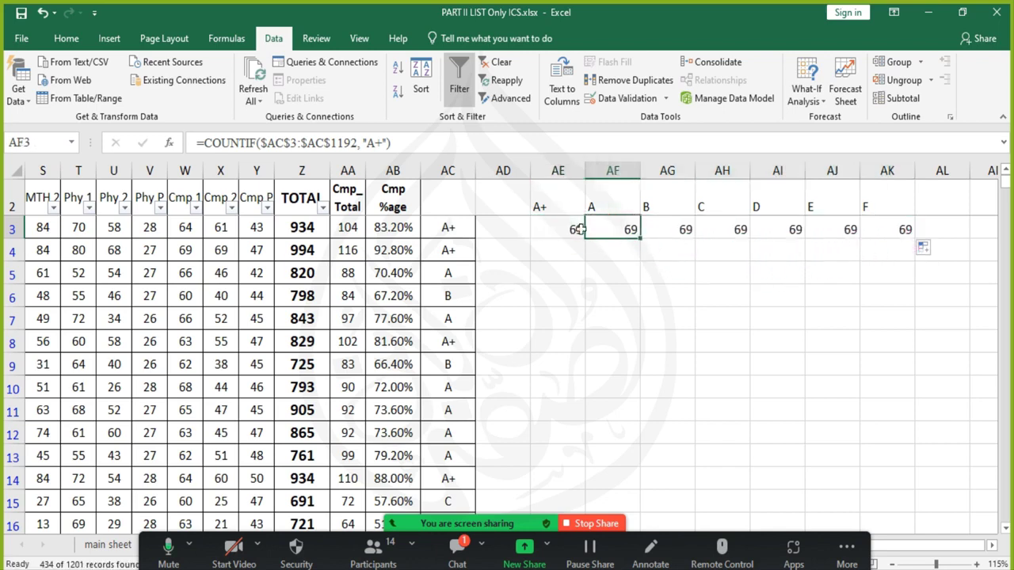
left_click(579, 229)
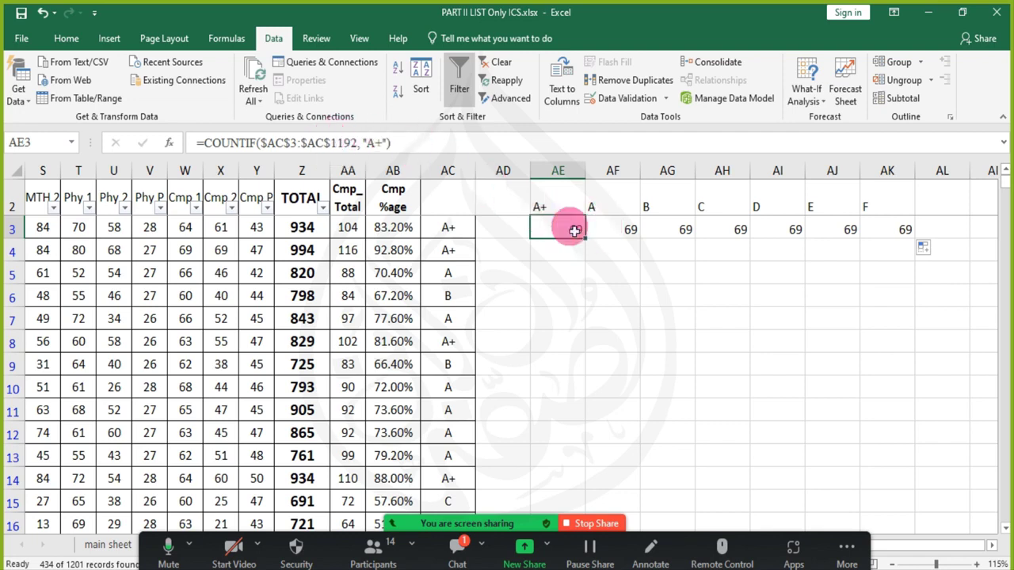
key("Right")
key("Right")
key("Right")
key("Right")
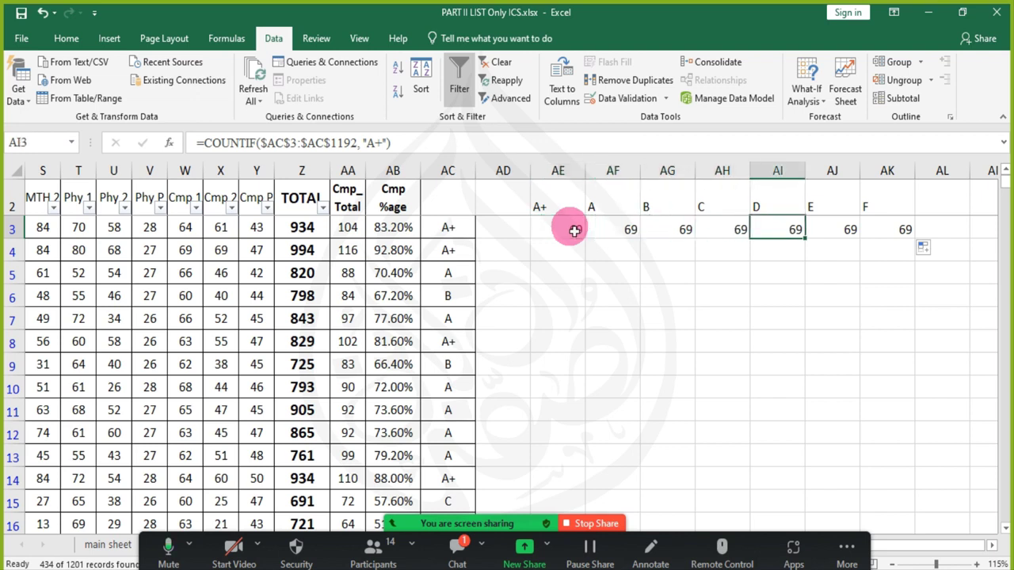
key("Left")
key("Left")
key("Left")
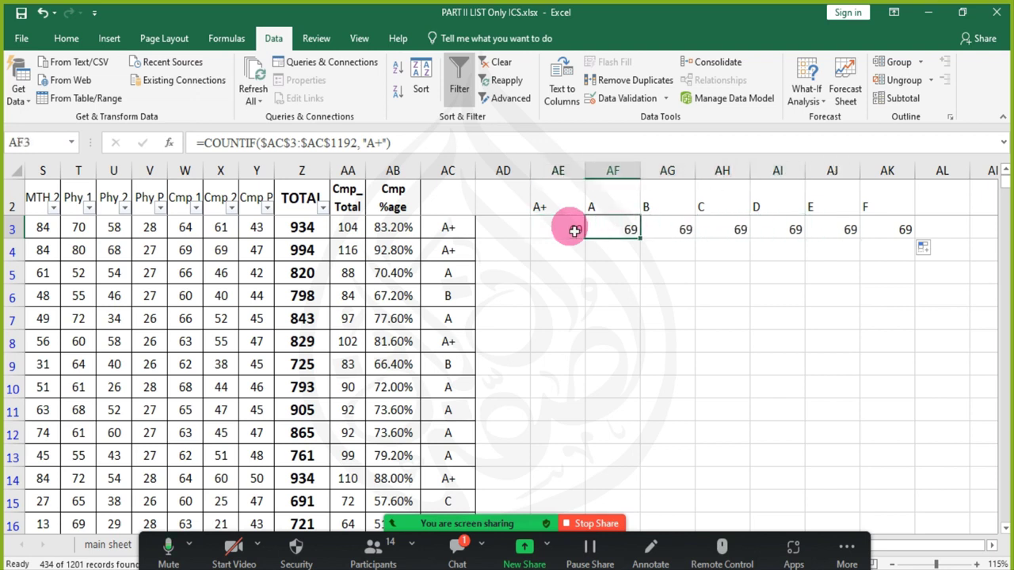
- Change the criteria of the COUNTIF formula in AF3 to "A"
left_click(385, 143)
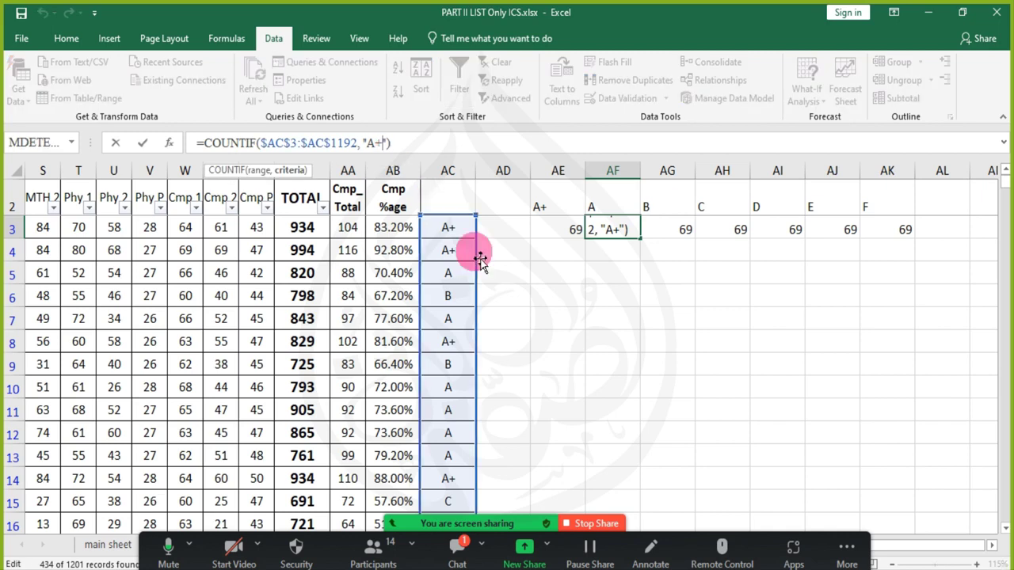
key("BackSpace")
key("Return")
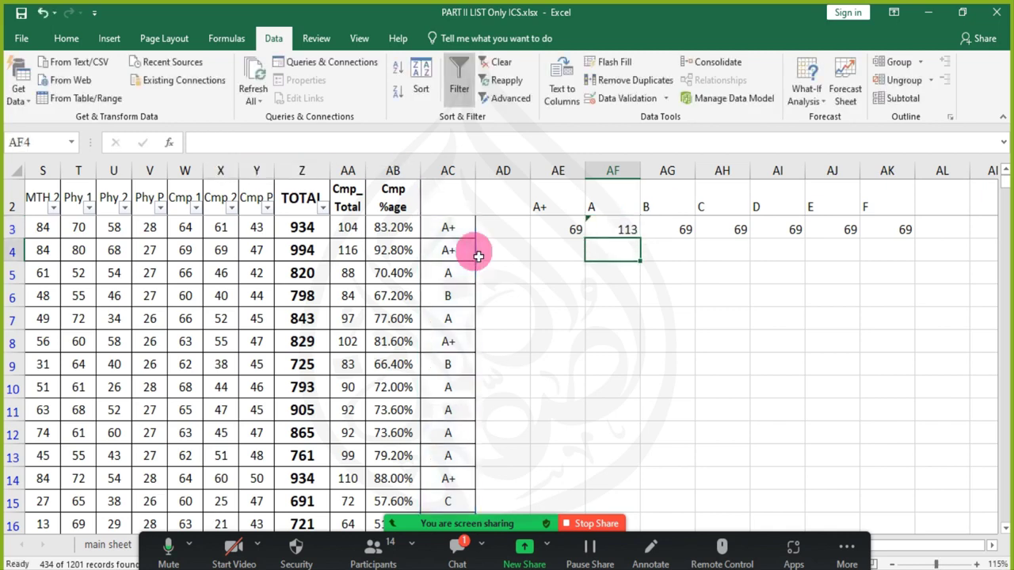
- Change the criteria of the COUNTIF formula in AG3 to "B"
key("Up")
key("Right")
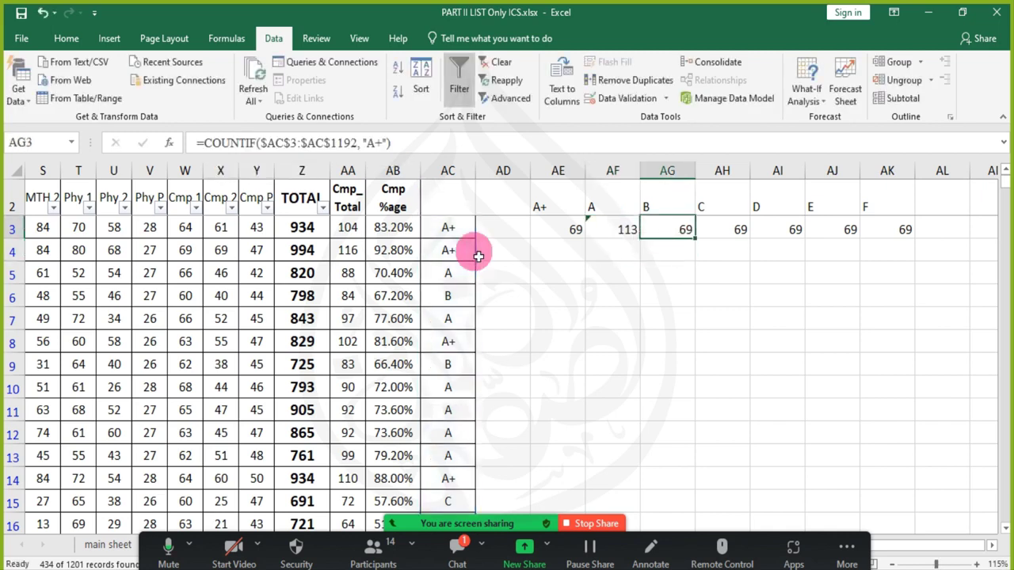
key("F2")
key("Left")
key("Left")
key("BackSpace")
key("BackSpace")
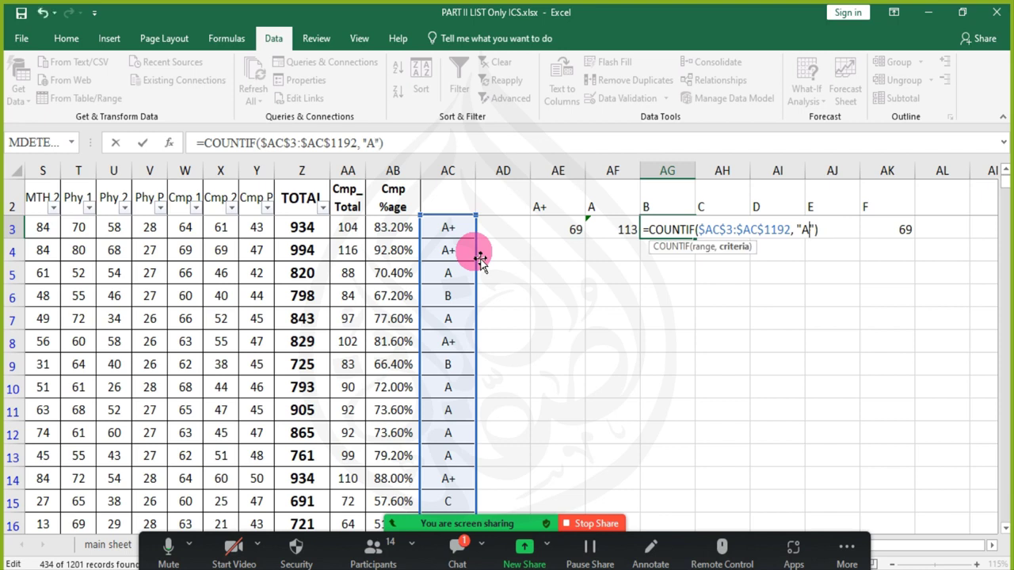
type("B")
key("Return")
- Change the criteria of the COUNTIF formula in AH3 to "C"
key("Up")
key("Right")
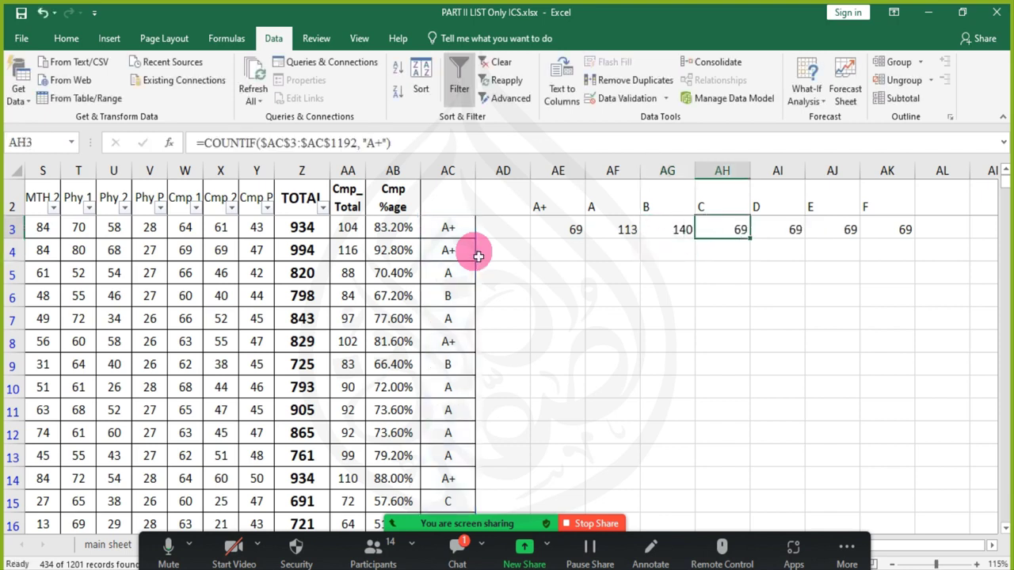
key("F2")
key("Left")
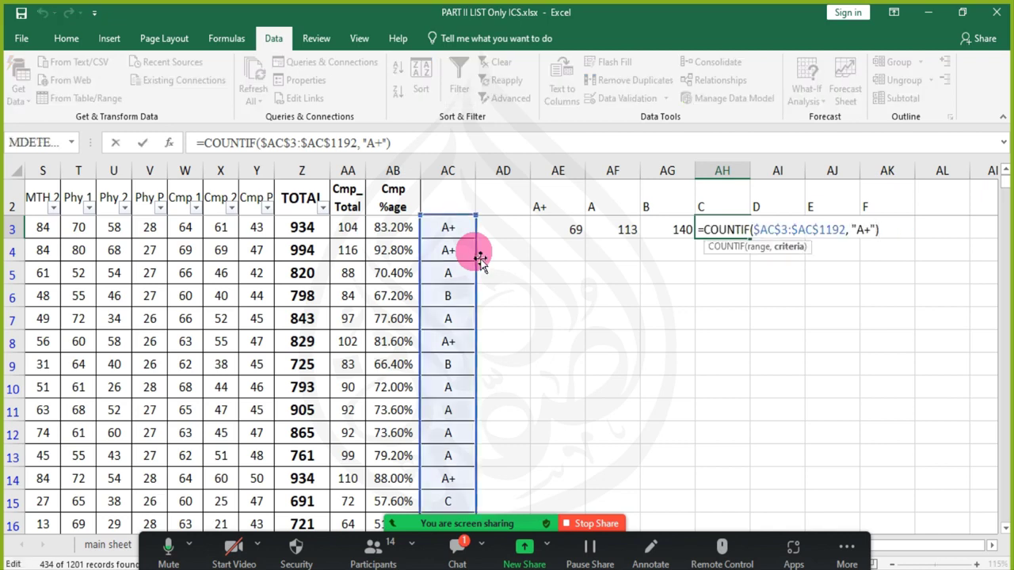
key("BackSpace")
key("BackSpace")
type("C")
key("Return")
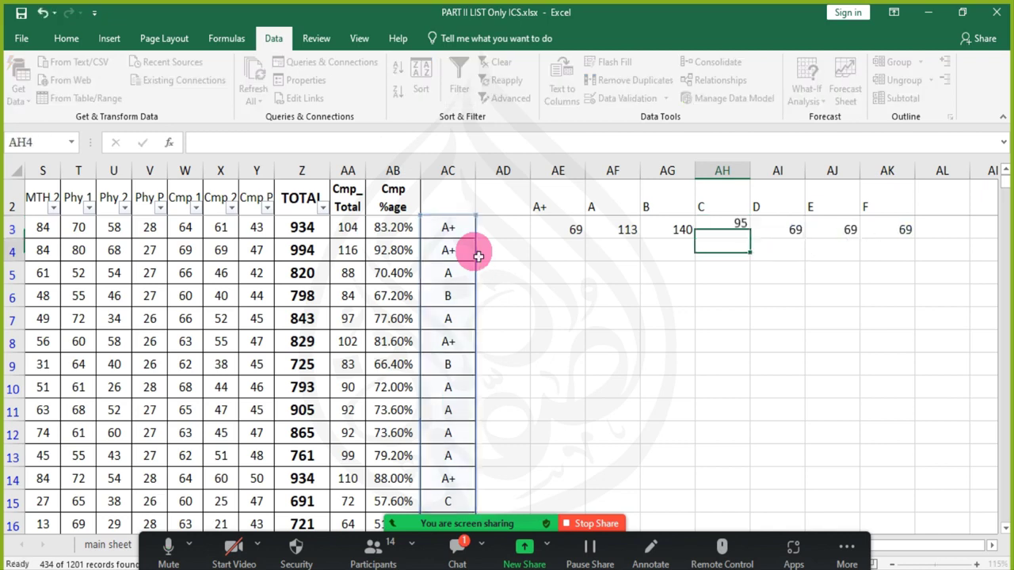
- Change the criteria of the COUNTIF formula in AI3 to "D"
key("Up")
key("Right")
key("F2")
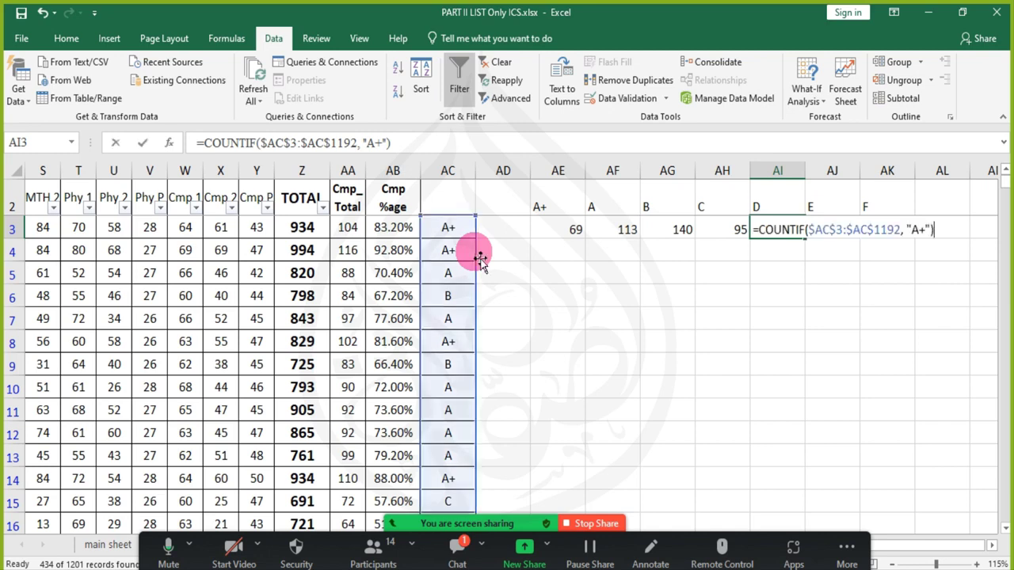
key("Left")
key("Left")
key("BackSpace")
key("BackSpace")
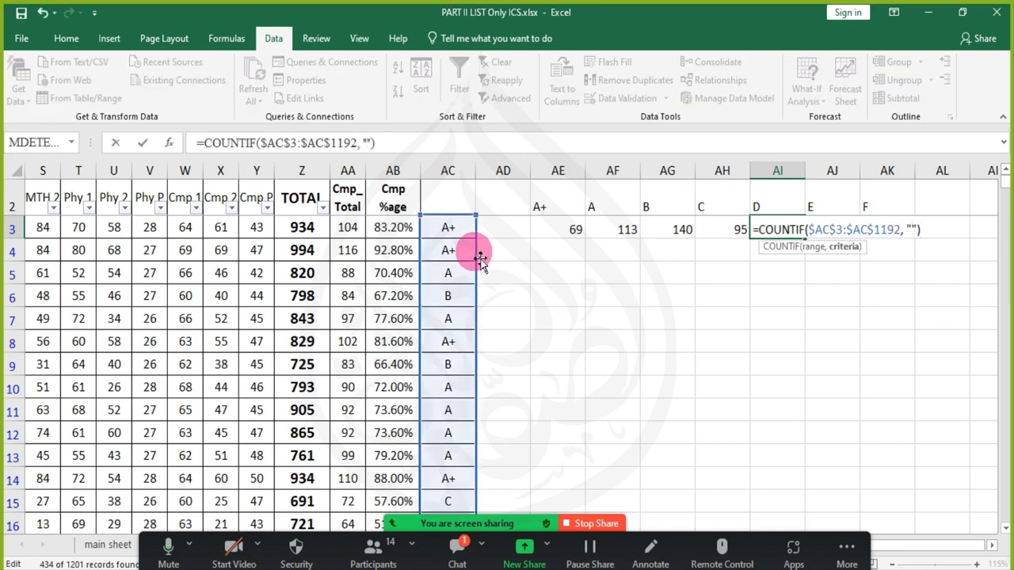
type("D")
key("Return")
- Change the criteria of the COUNTIF formula in AJ3 to "E"
key("Up")
key("Right")
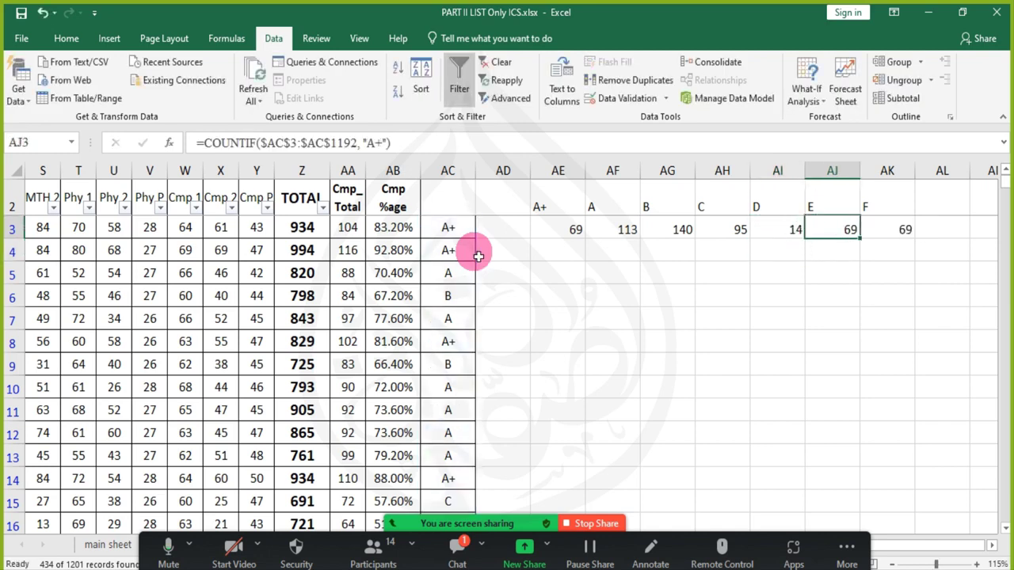
key("F2")
key("Left")
key("Left")
key("BackSpace")
key("BackSpace")
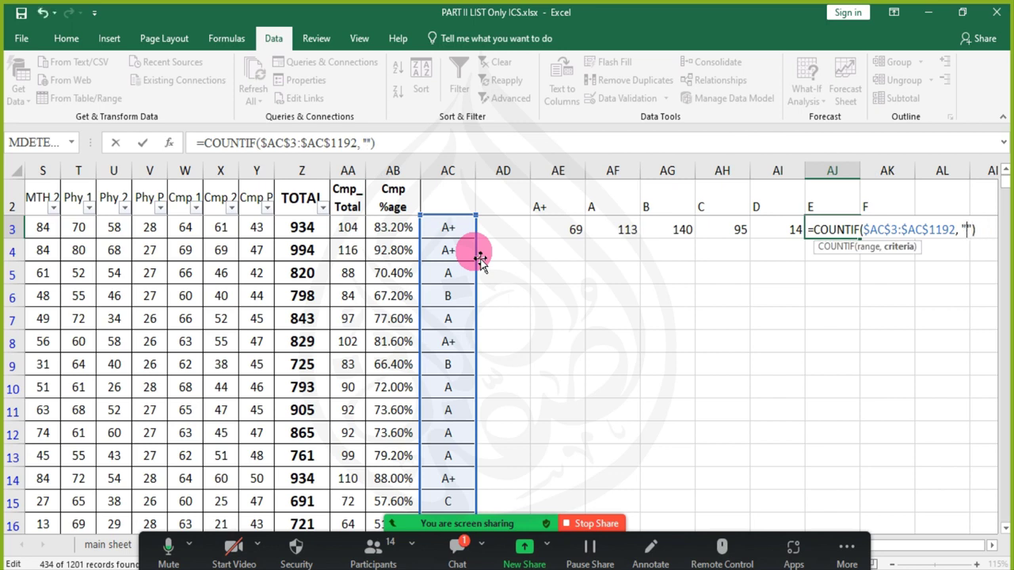
type("E")
key("Return")
- Change the criteria of the COUNTIF formula in AK3 to "F"
key("Up")
key("Right")
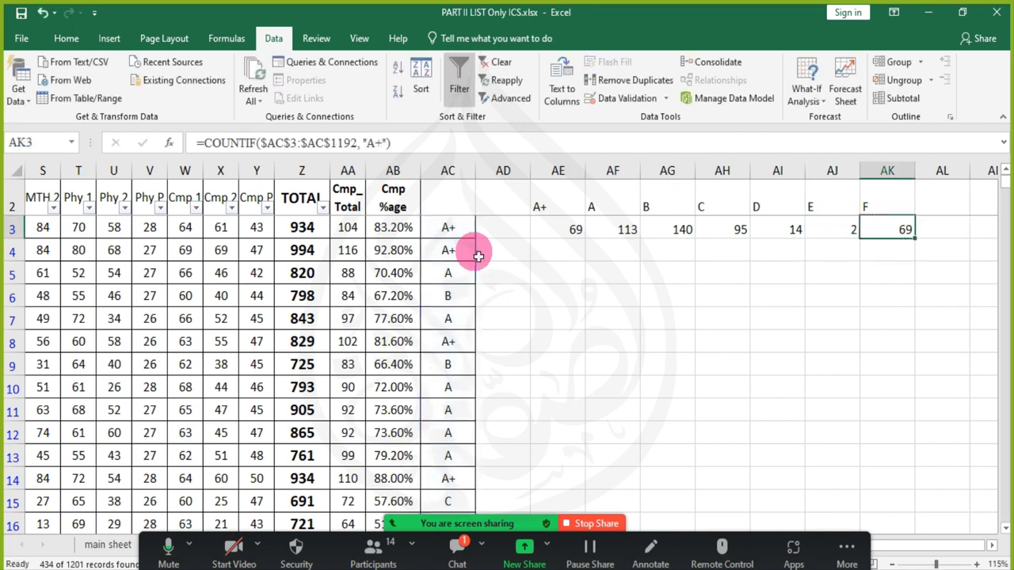
key("F2")
key("Left")
key("Left")
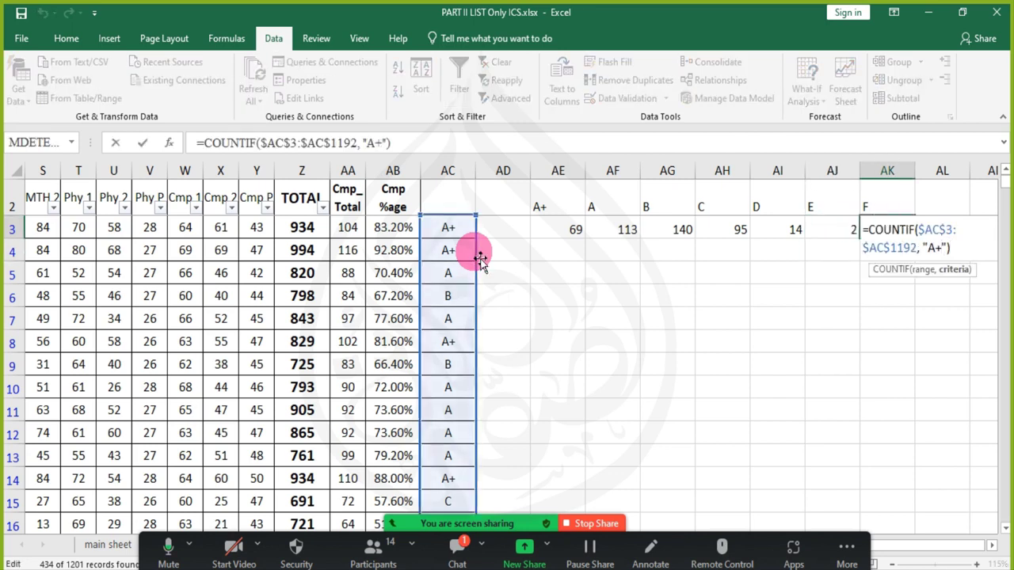
key("BackSpace")
key("BackSpace")
type("F")
key("Return")
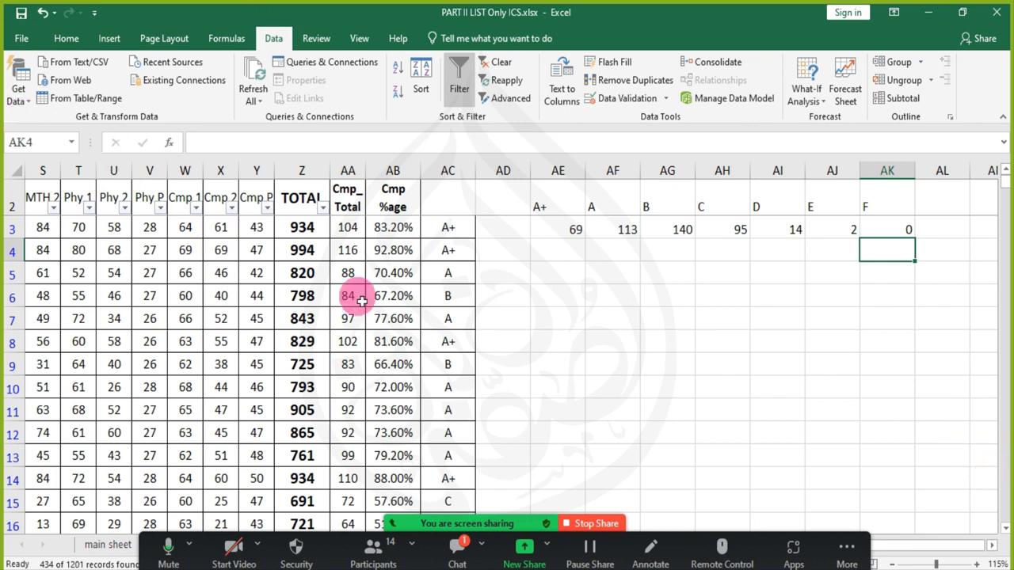
- Check the sum of the grade counts in AE3:AJ3 and read the latest meeting chat messages
left_click_drag(558, 229, 836, 229)
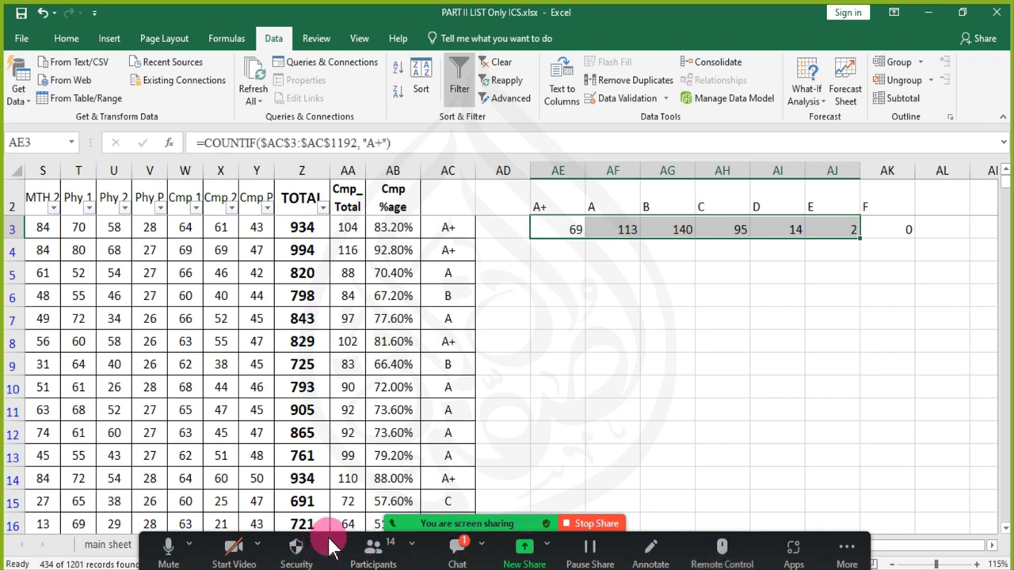
left_click(385, 525)
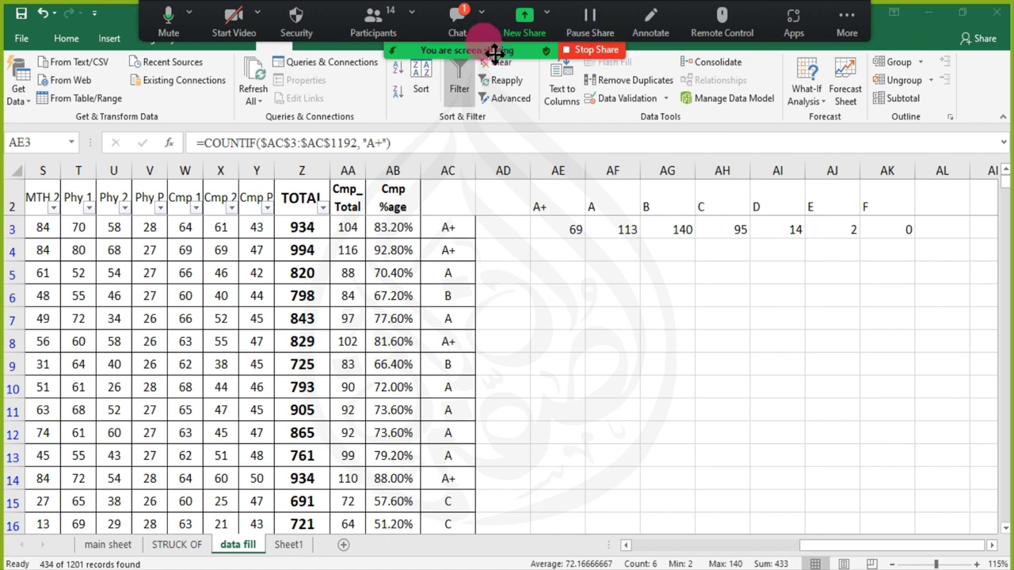
left_click(455, 23)
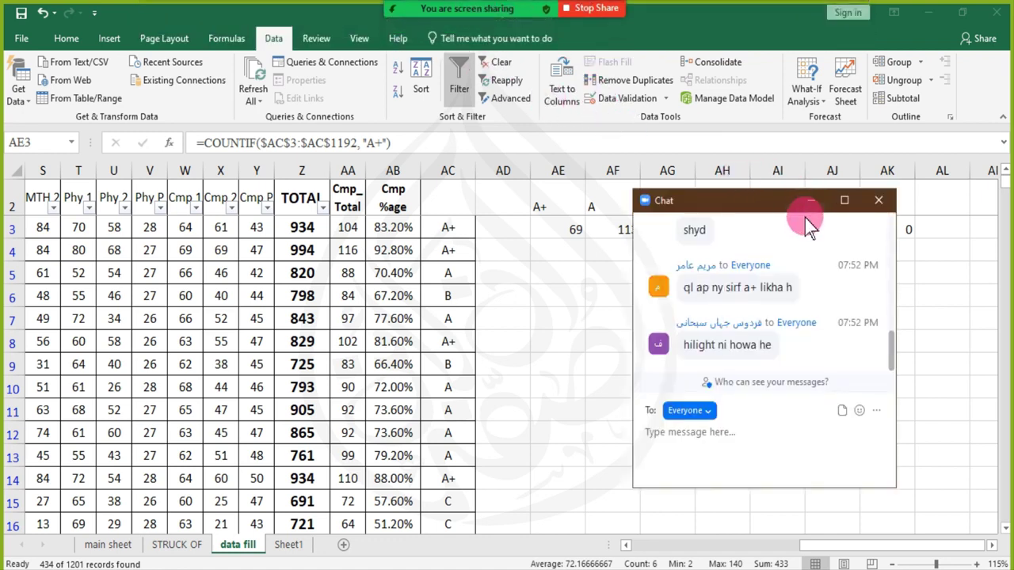
left_click(879, 200)
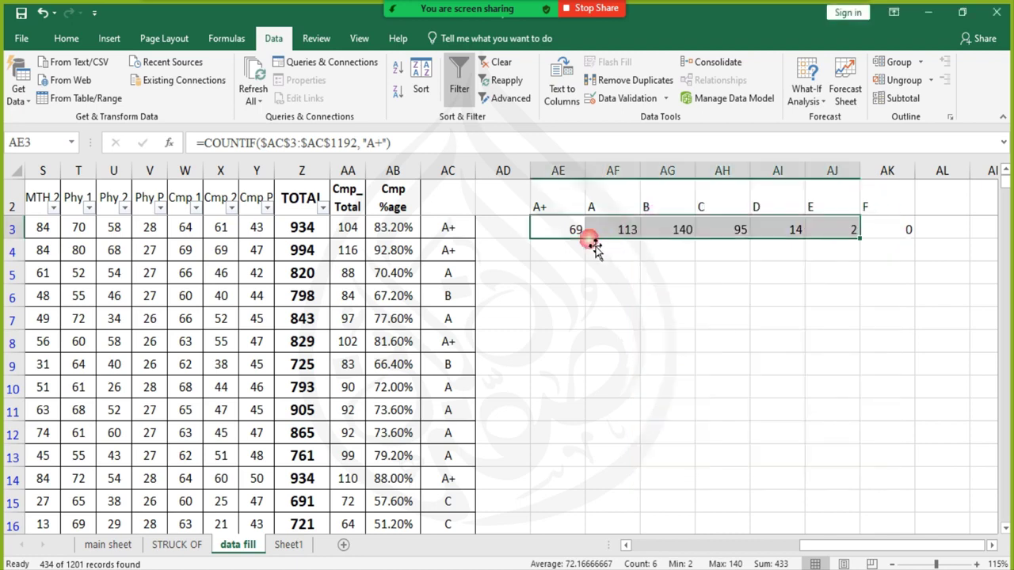
- Make the grade headings in AE2:AK2 bold and centre them horizontally and vertically in their cells
left_click(569, 252)
left_click_drag(569, 206, 875, 210)
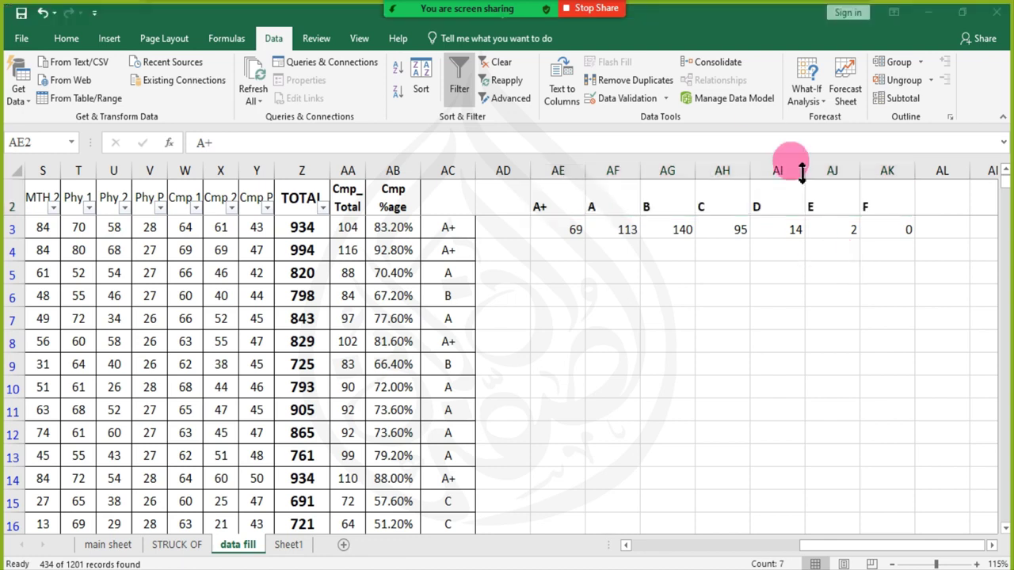
left_click(559, 290)
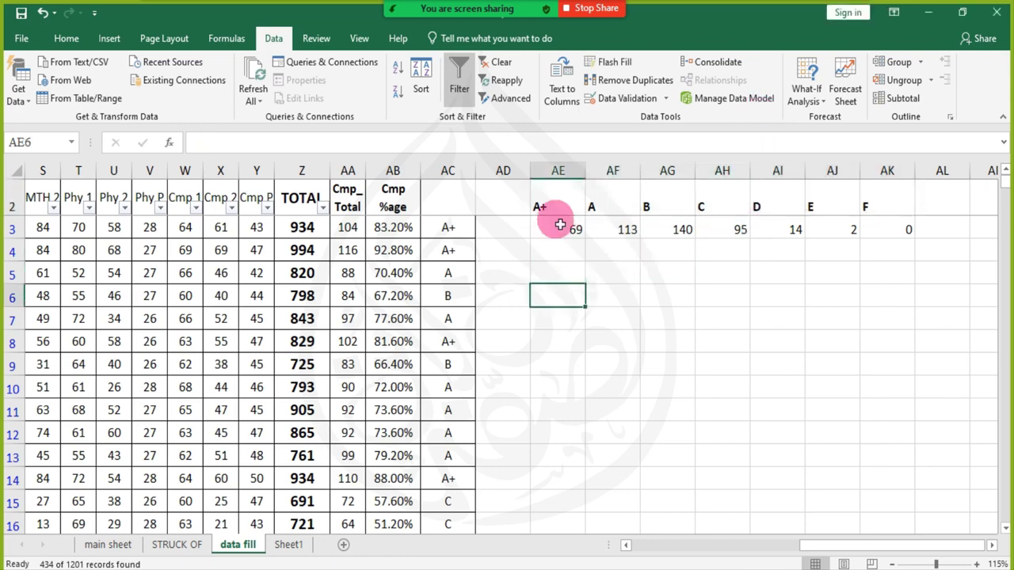
left_click_drag(554, 202, 889, 206)
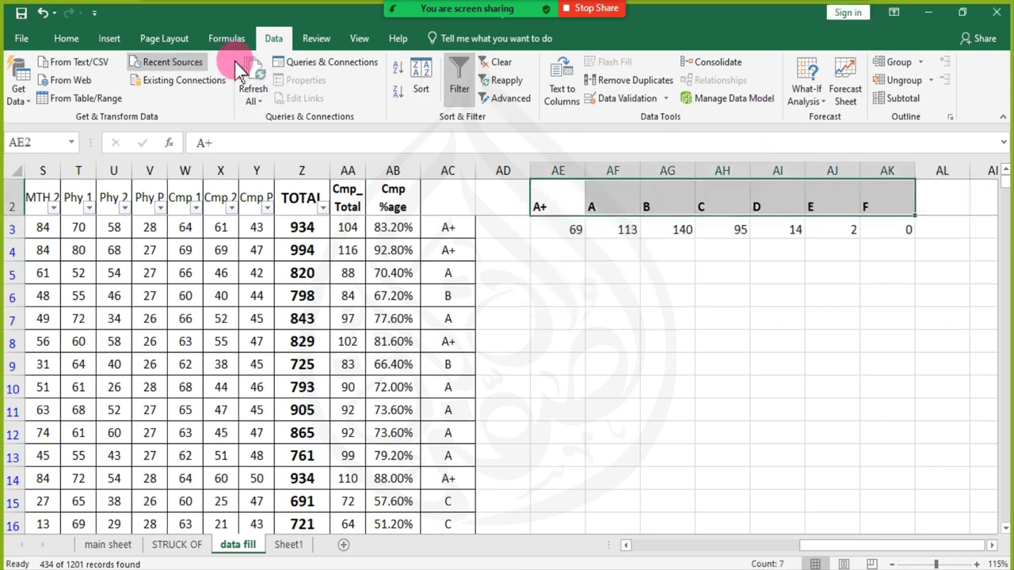
left_click(82, 39)
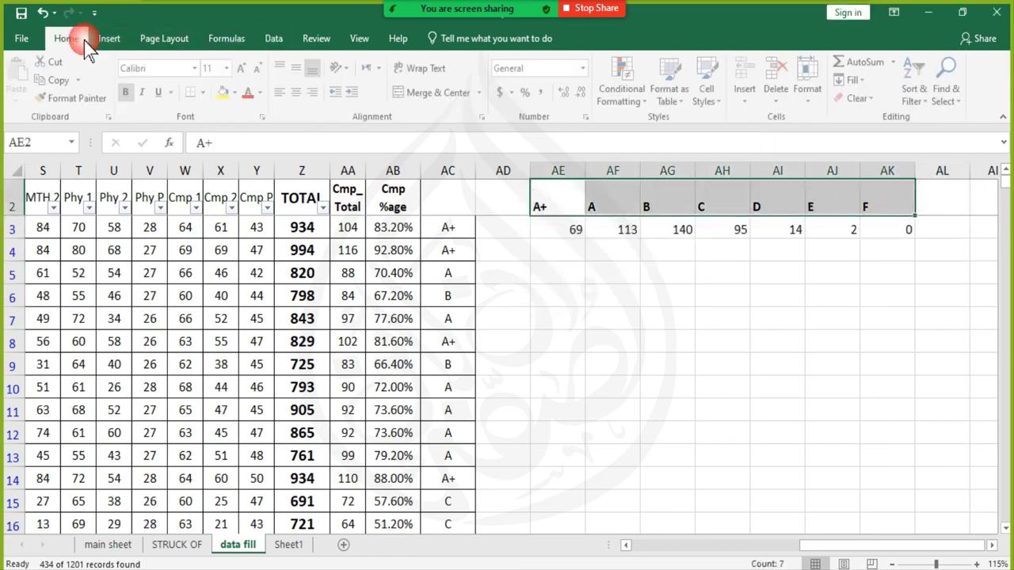
left_click(297, 69)
left_click(297, 92)
left_click(571, 248)
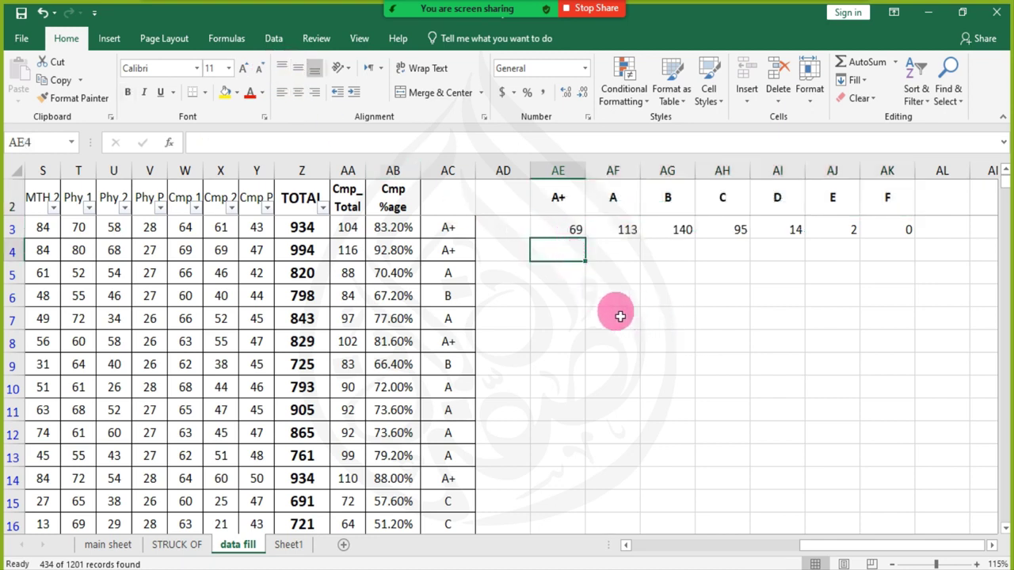
type("=")
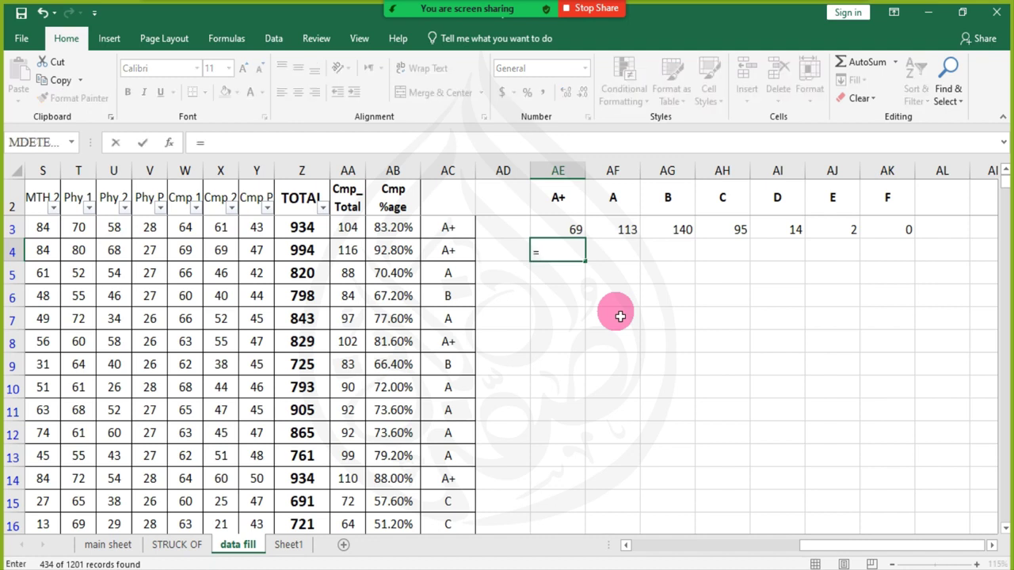
key("Escape")
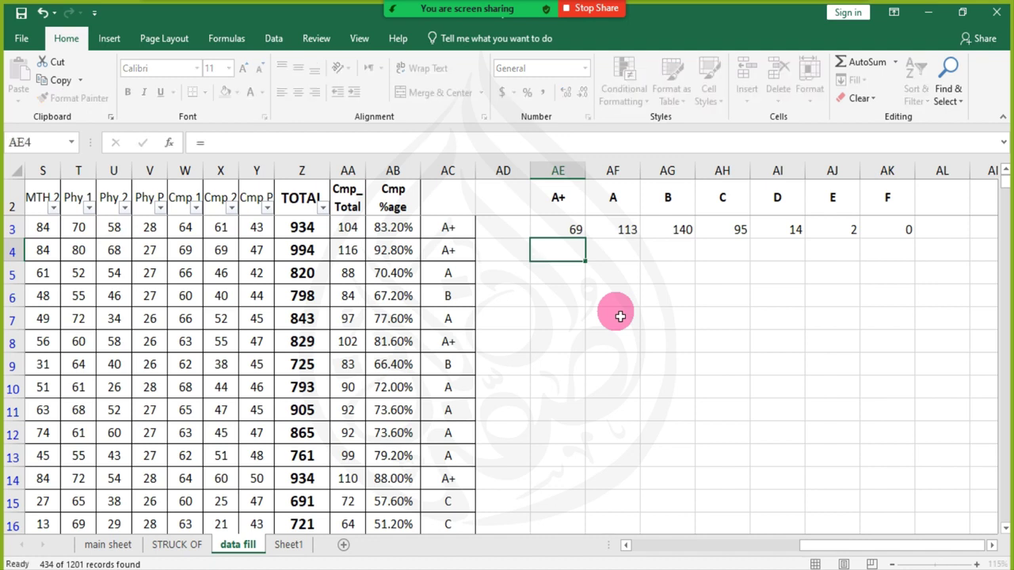
- Review the range and criteria arguments of the COUNTIF formula in AE3
key("Up")
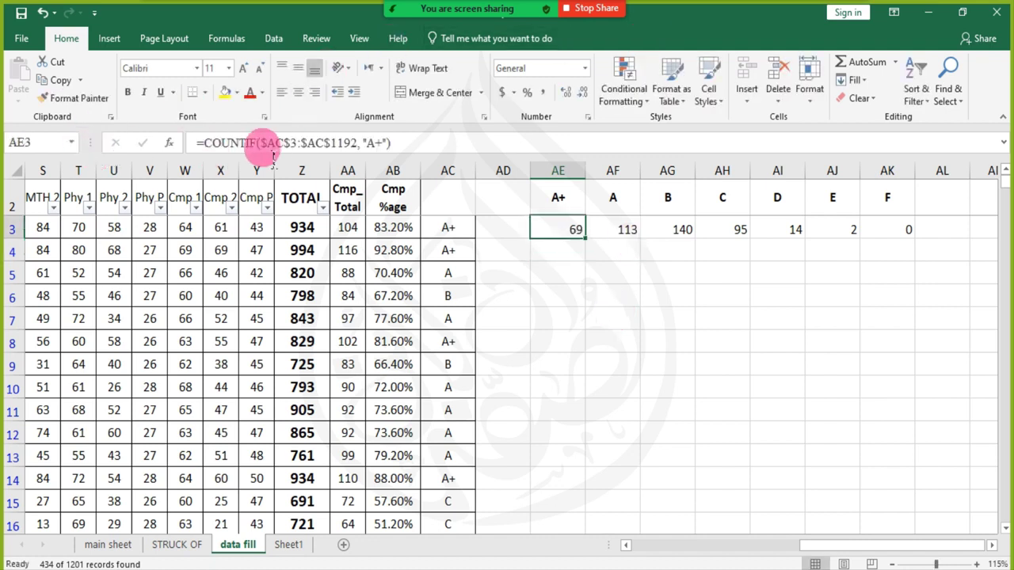
left_click_drag(261, 142, 367, 151)
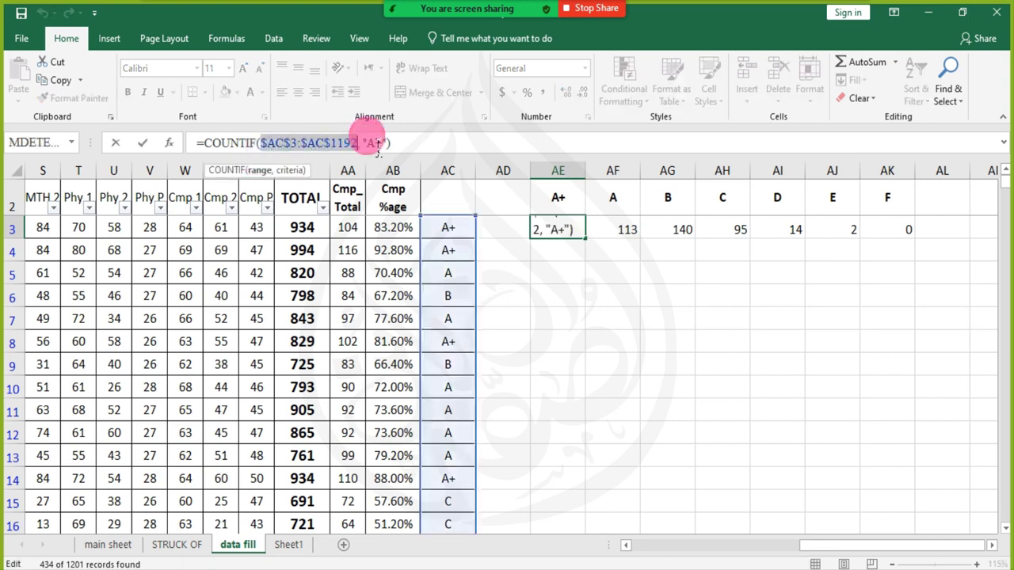
left_click(374, 148)
double_click(374, 145)
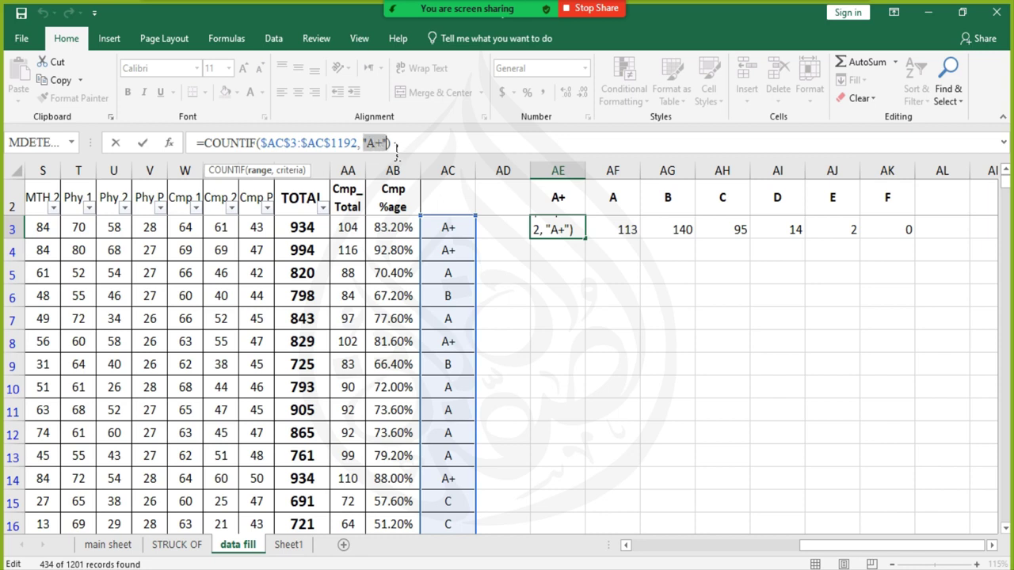
key("ctrl+Return")
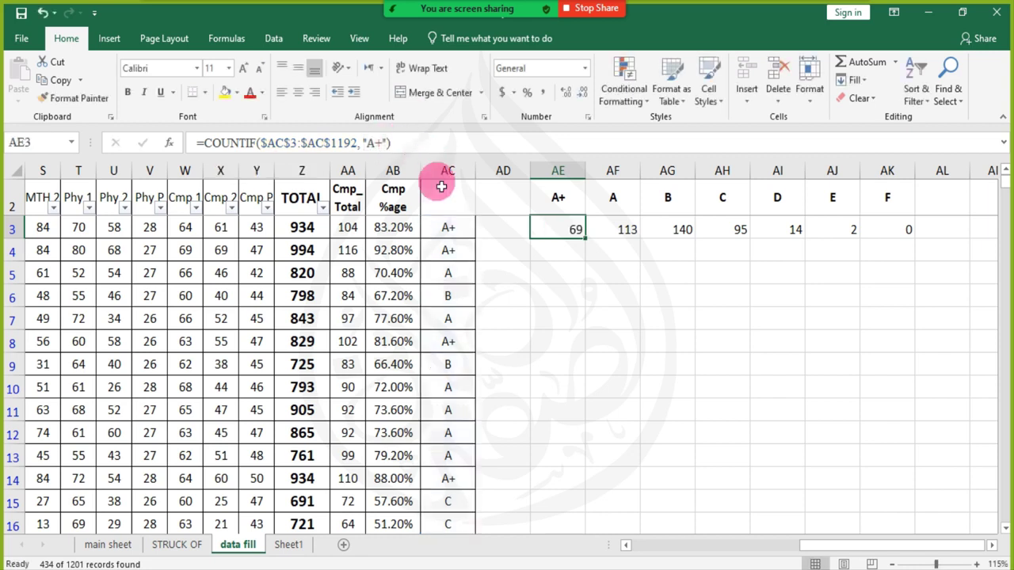
- Begin a COUNTIF formula in AE4 with AC3:AC1192 as its range
left_click(555, 252)
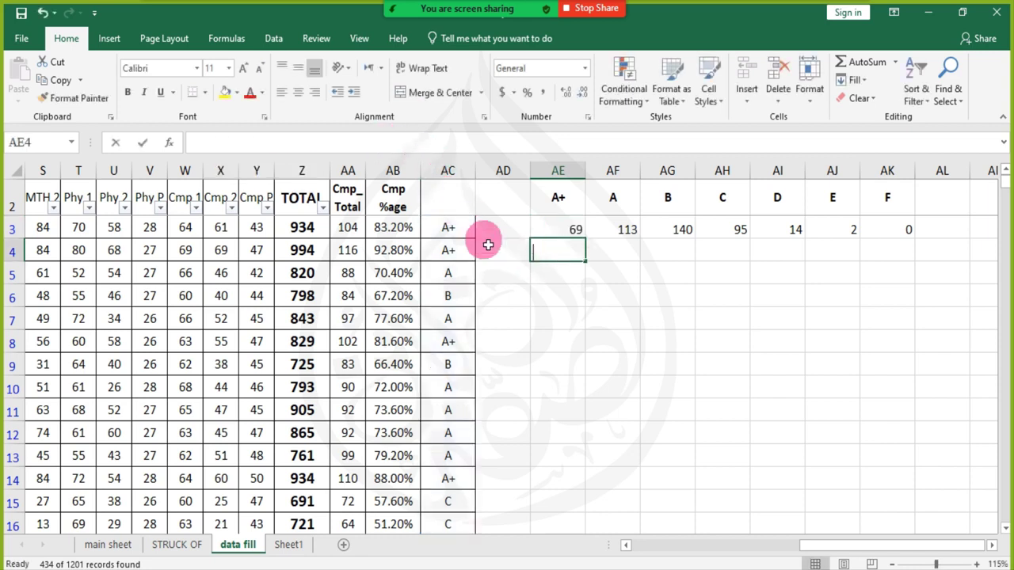
type("=COUNTI")
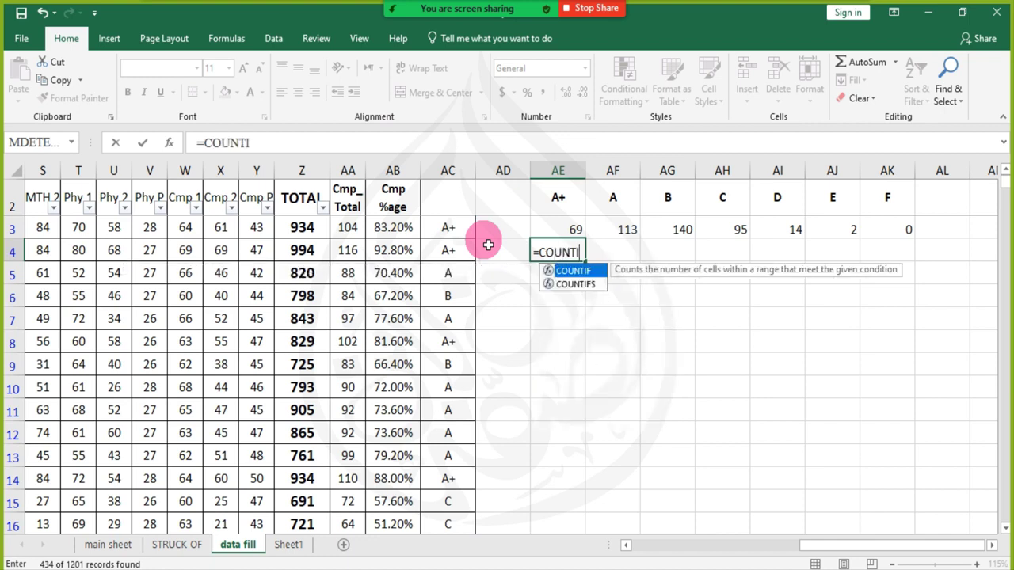
type("F(")
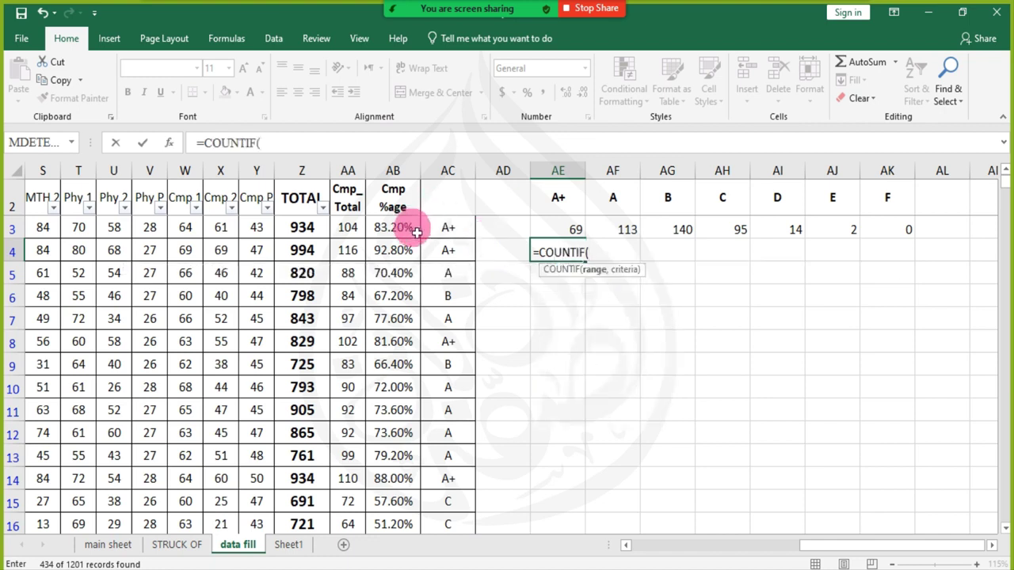
left_click(449, 228)
key("ctrl+shift+Down")
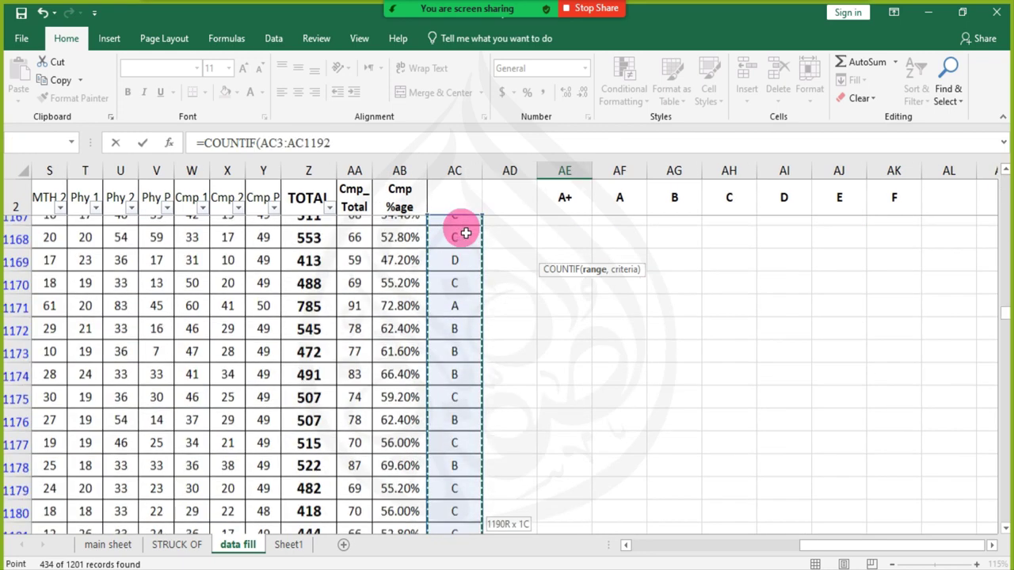
- Use the A+ heading cell AE2 as the criteria of the COUNTIF formula in AE4 and complete the formula
left_click(398, 144)
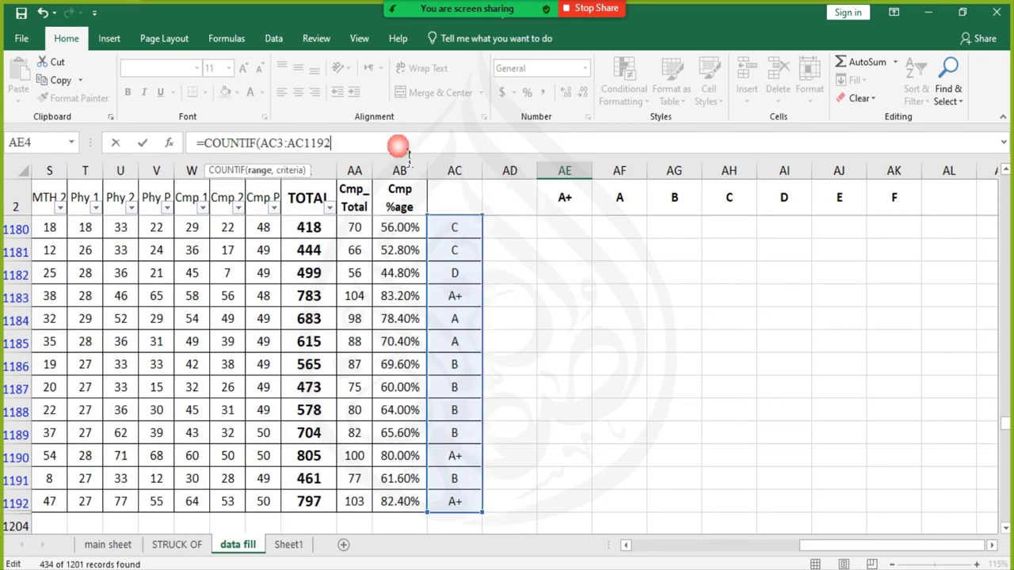
type(",")
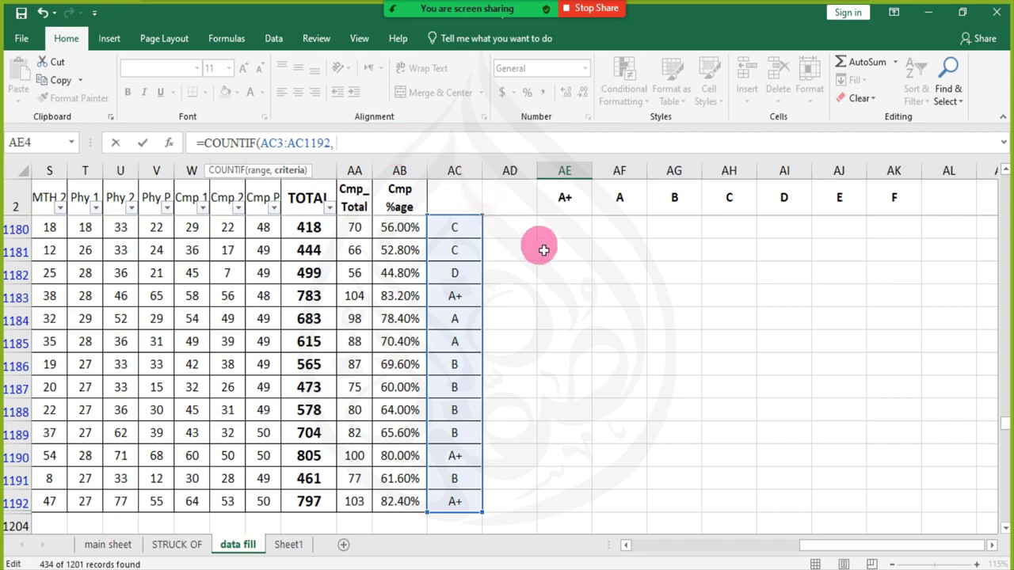
scroll(555, 234, "up", 3)
left_click(568, 200)
left_click(558, 205)
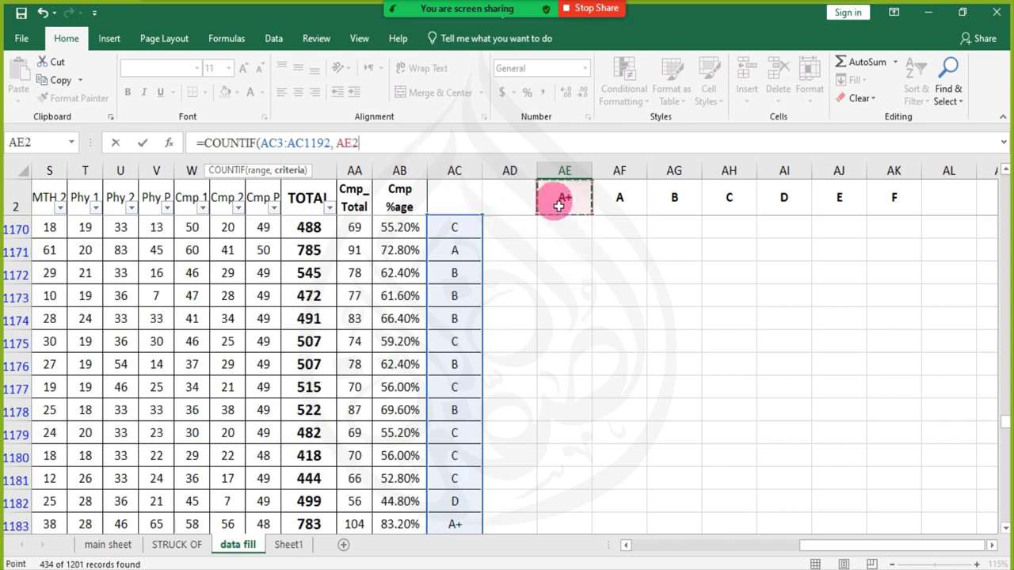
type(")")
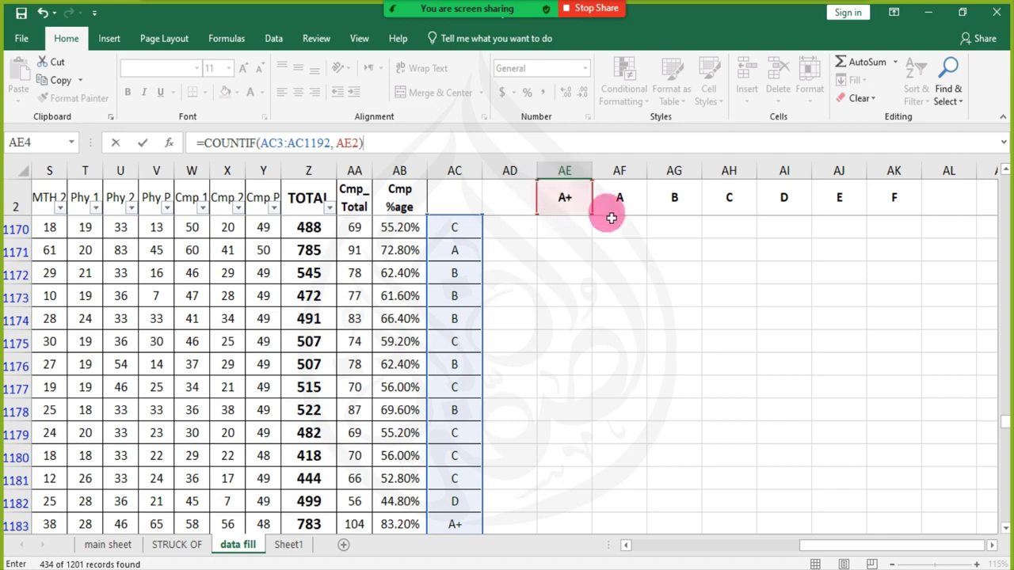
key("Return")
scroll(599, 209, "up", 1)
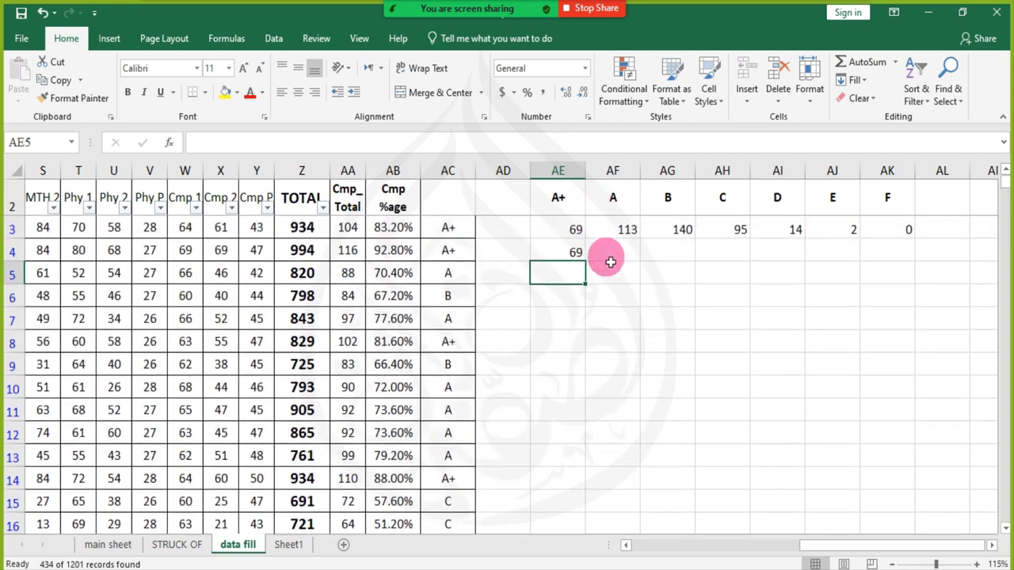
- Try to fill the COUNTIF formula with its relative range from AE4 across to AK4, and undo the fill
left_click(577, 260)
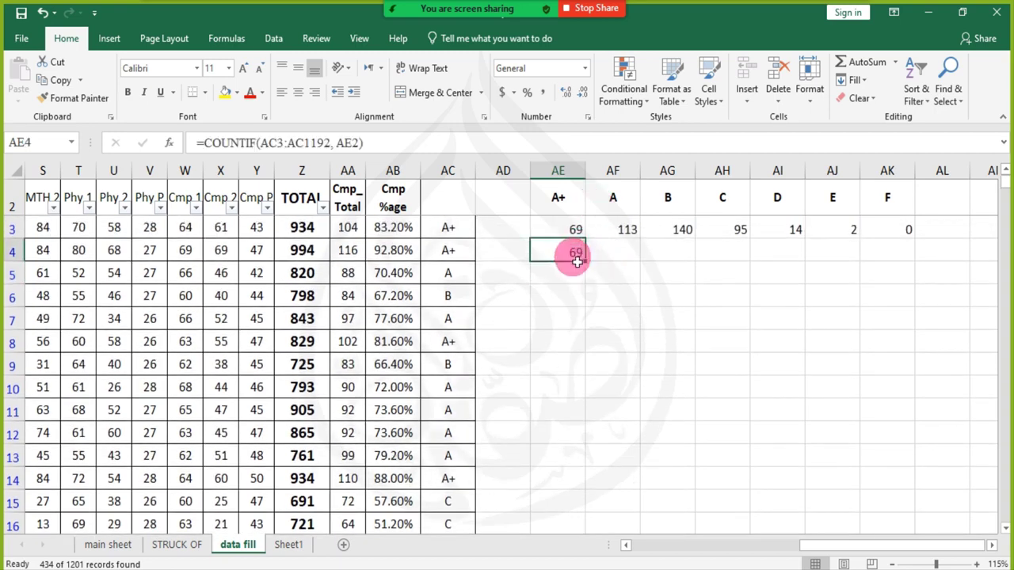
left_click_drag(587, 263, 904, 278)
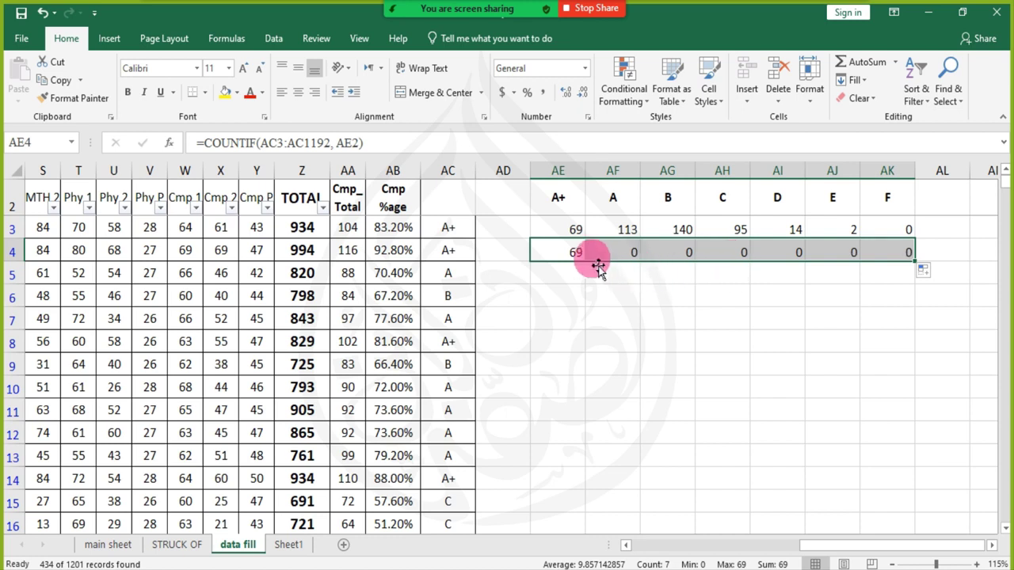
key("ctrl+z")
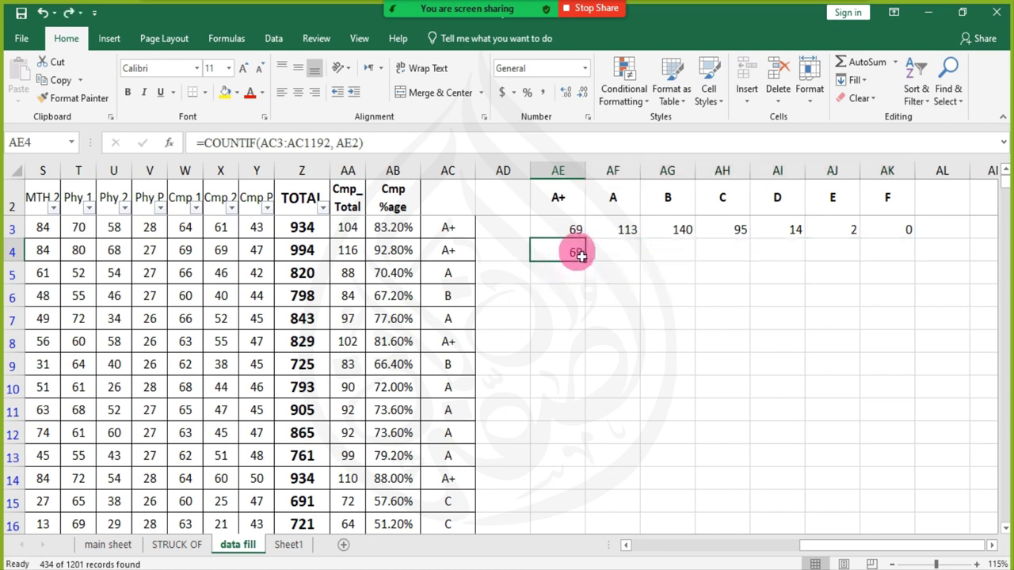
- Make the range of the COUNTIF formula in AE4 absolute as $AC$3:$AC$1192, keeping AE2 relative
left_click(271, 156)
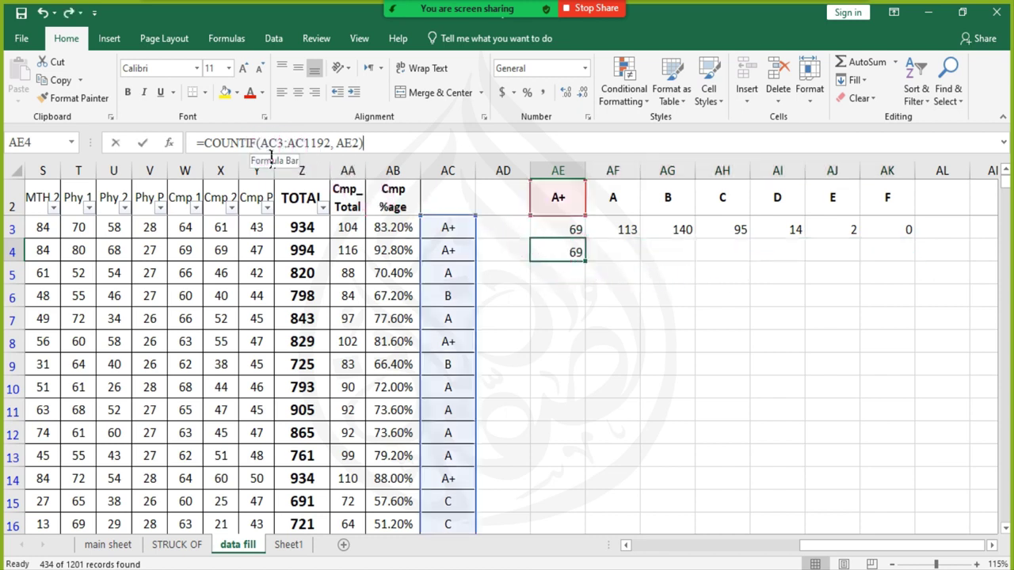
left_click_drag(261, 143, 331, 143)
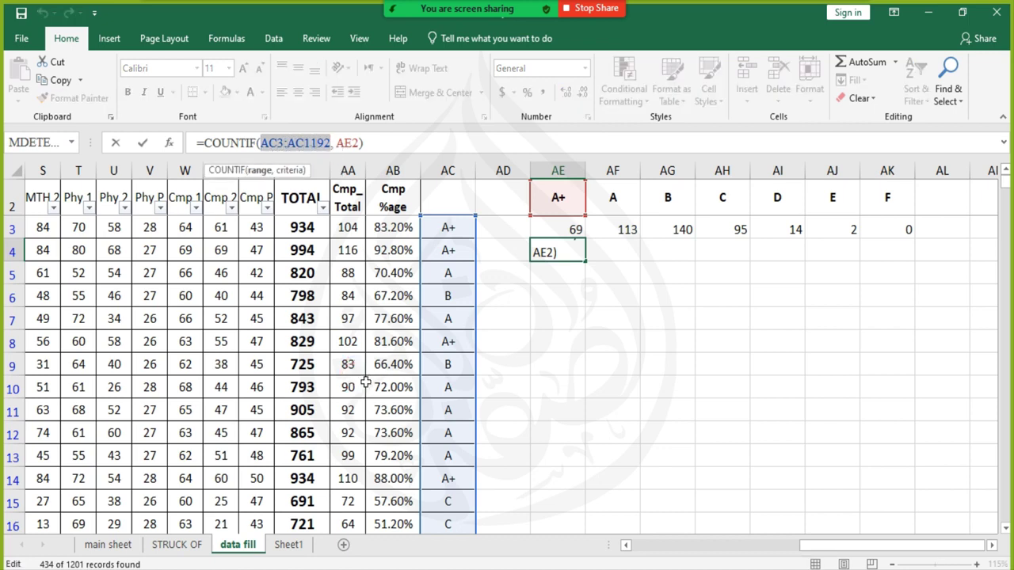
left_click(366, 382)
key("F4")
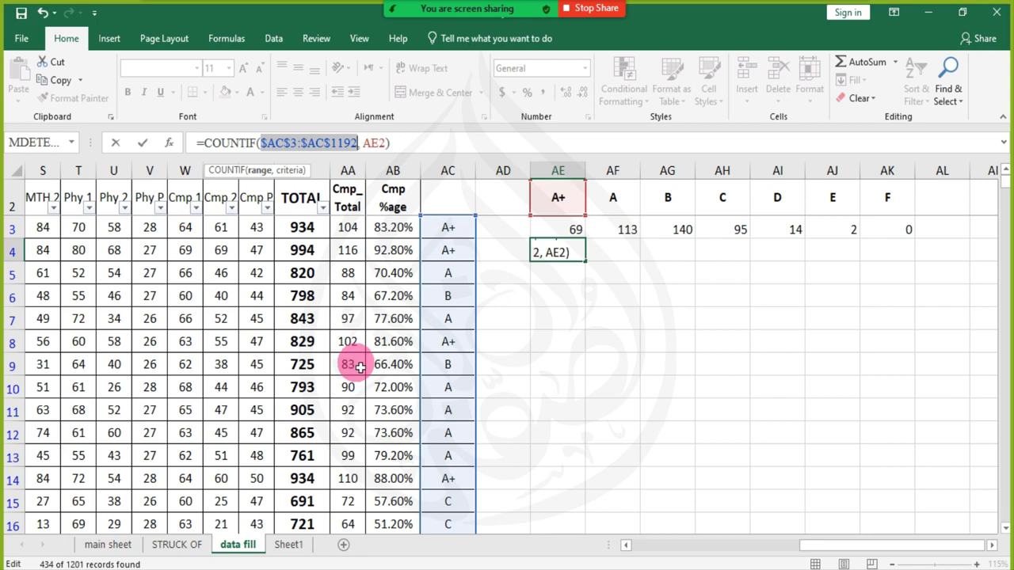
key("Return")
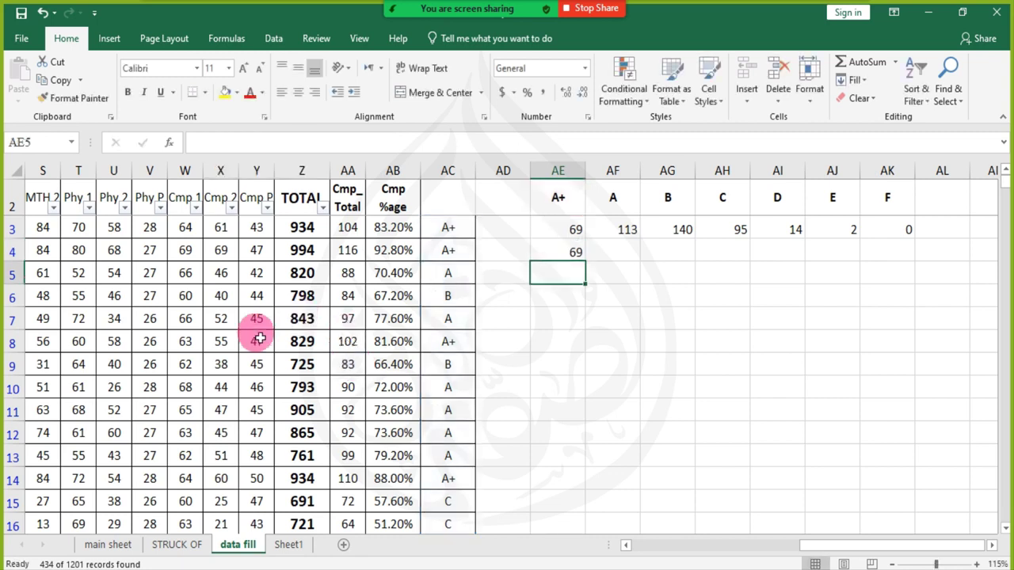
- Fill the COUNTIF formula from AE4 across to AK4 for the remaining grades
left_click(578, 252)
left_click_drag(583, 256, 937, 275)
left_click(810, 343)
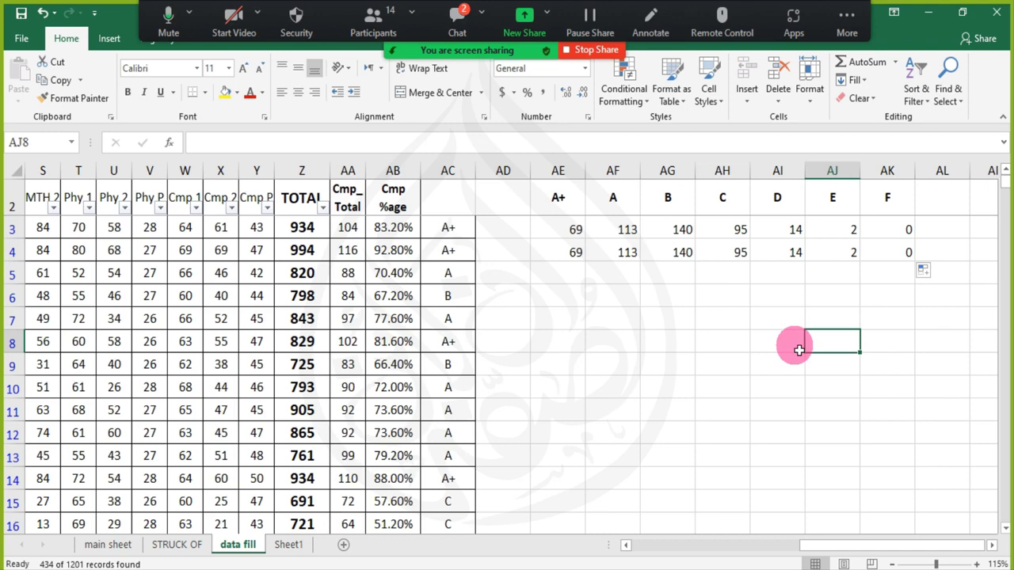
- Read the participants' latest messages in the meeting chat and close the chat window
key("alt+h")
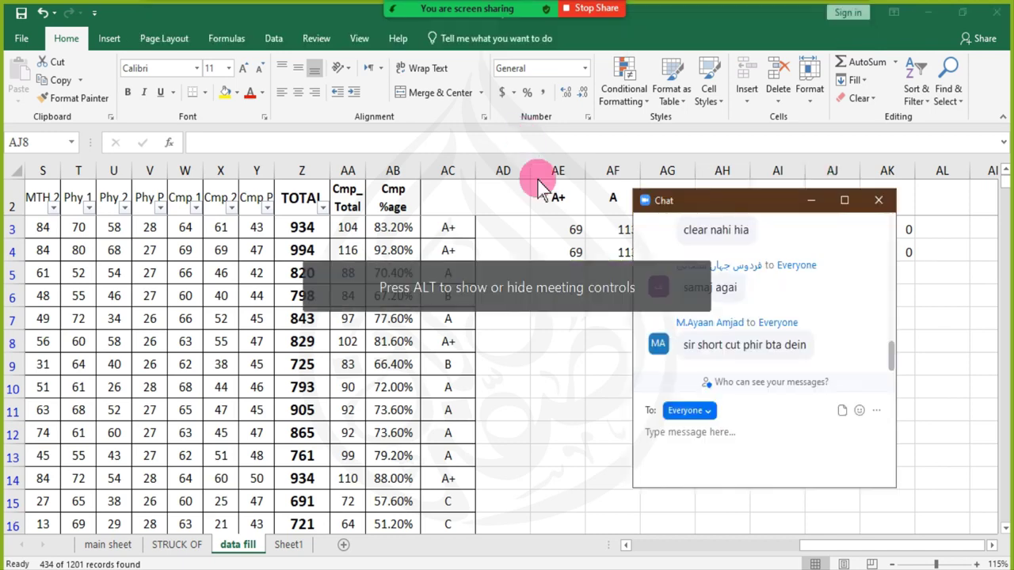
scroll(724, 261, "up", 3)
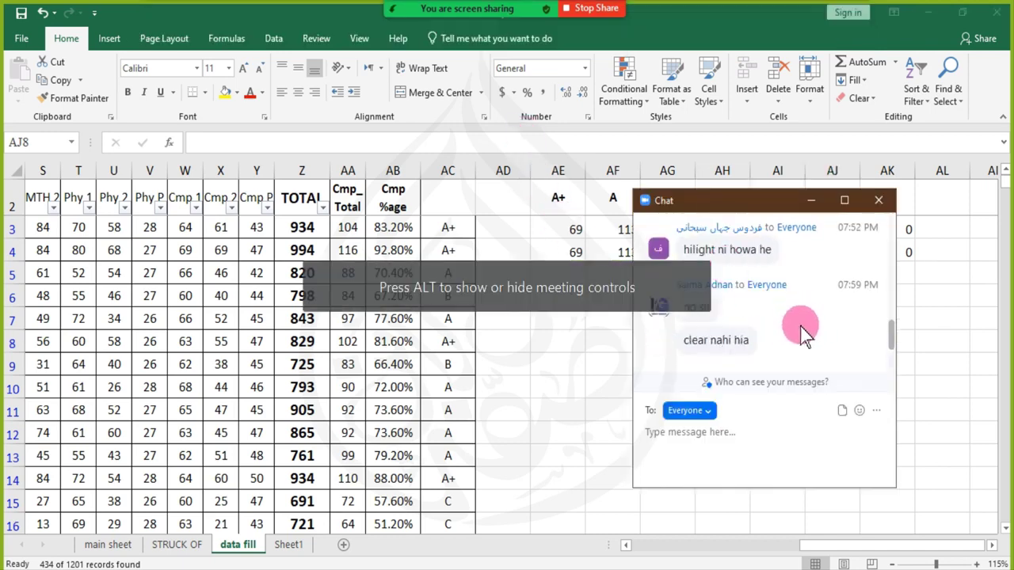
scroll(780, 345, "down", 3)
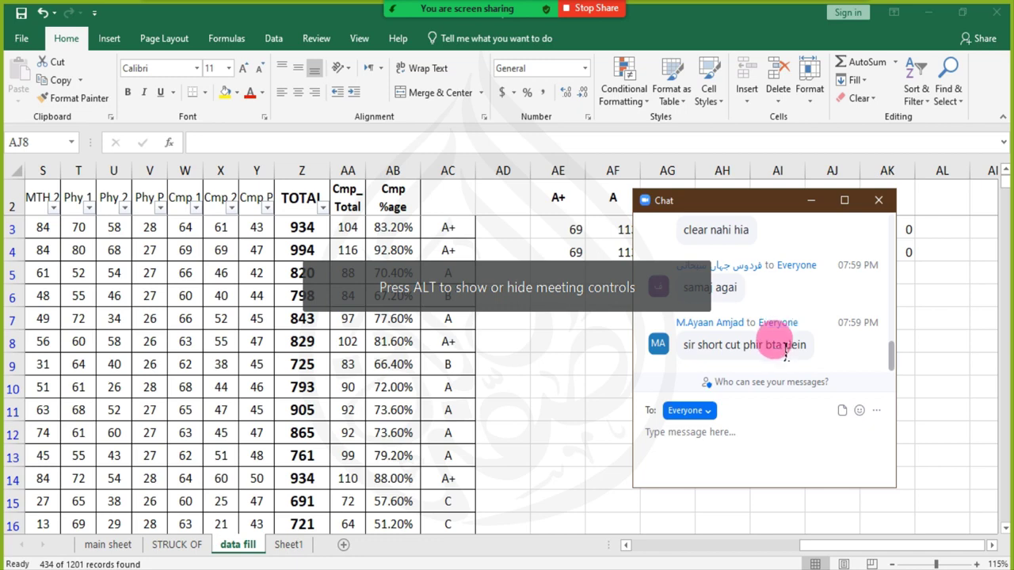
left_click(811, 202)
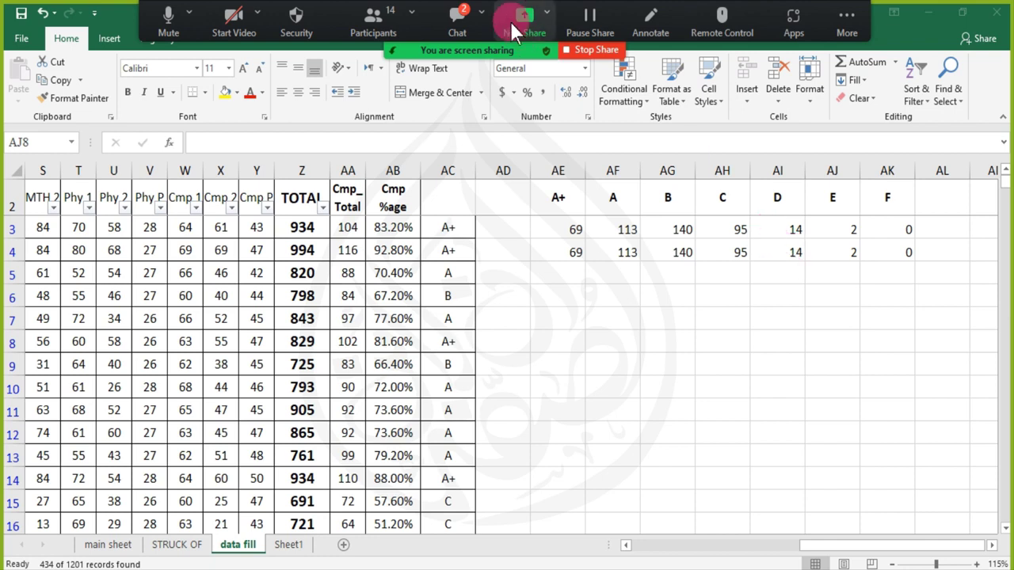
left_click(457, 19)
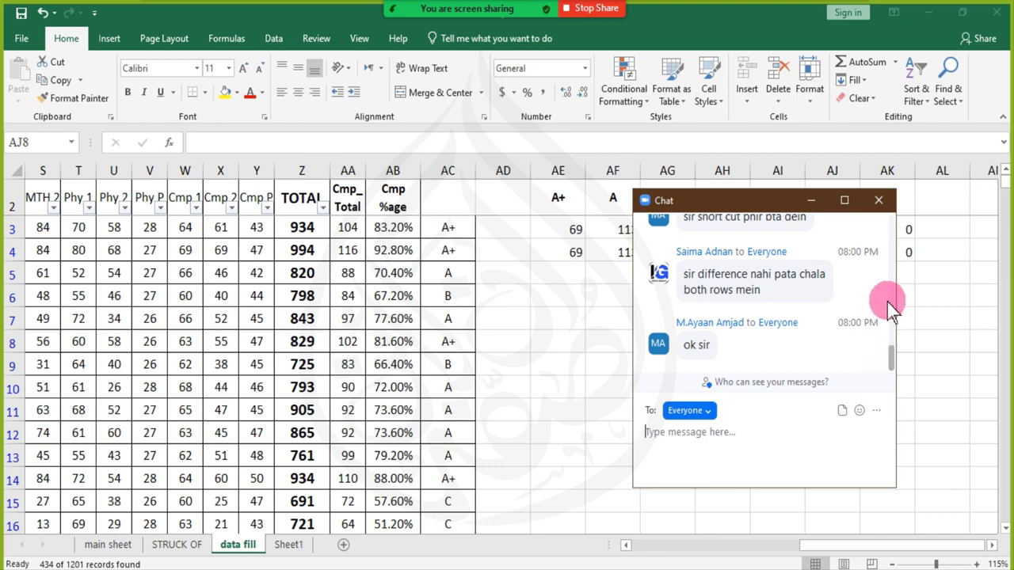
left_click(881, 208)
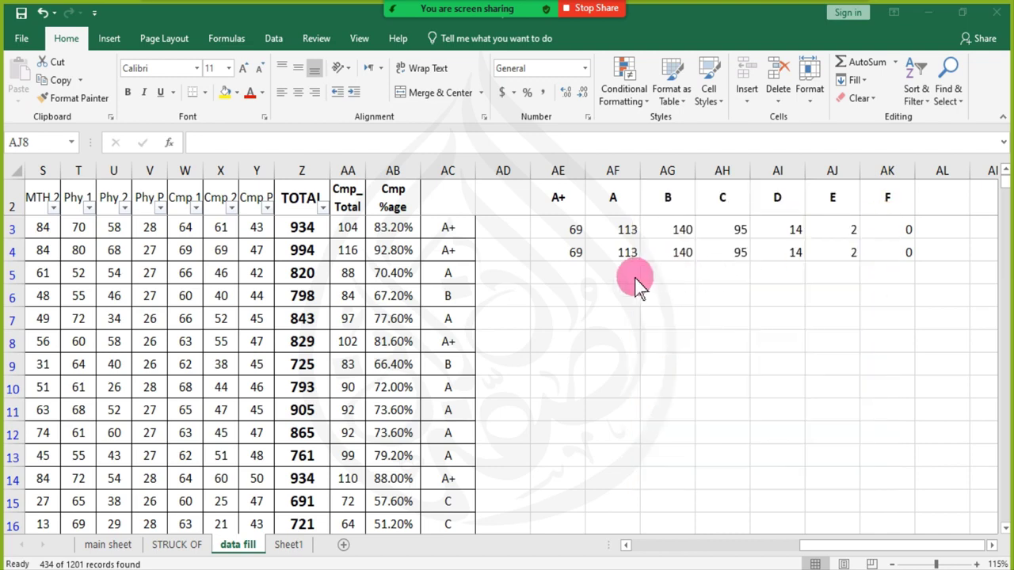
- Clear the grade counts in AE3:AK4 and begin a new COUNTIF formula in AE3 over the range AC3:AC1192
left_click_drag(574, 230, 915, 268)
key("Delete")
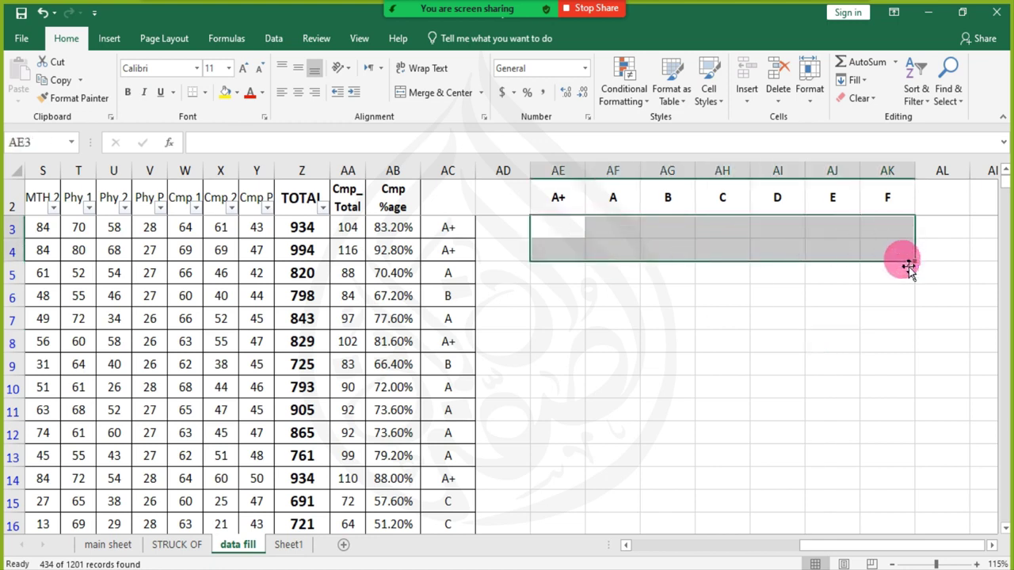
left_click(552, 222)
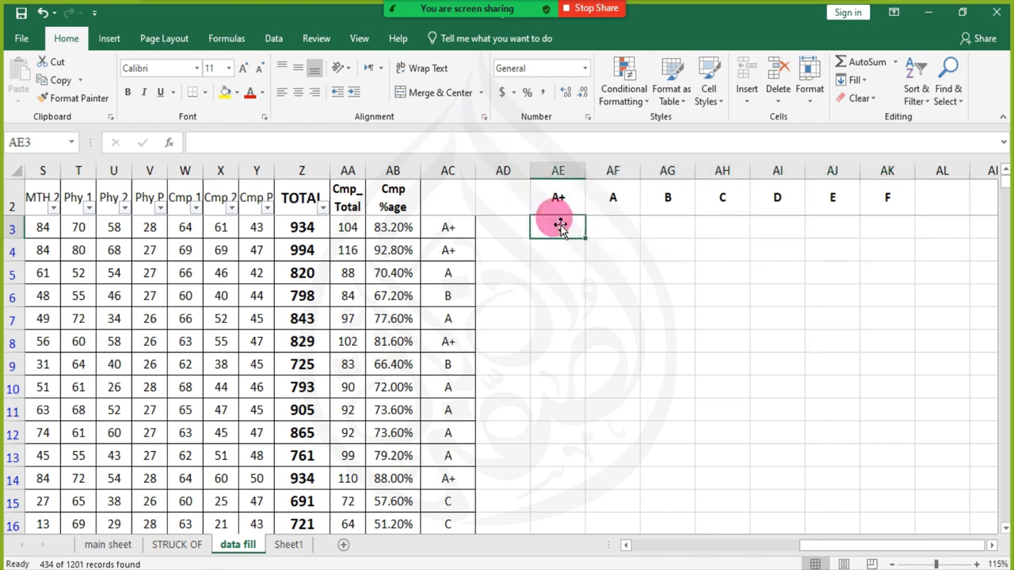
type("=COUNT")
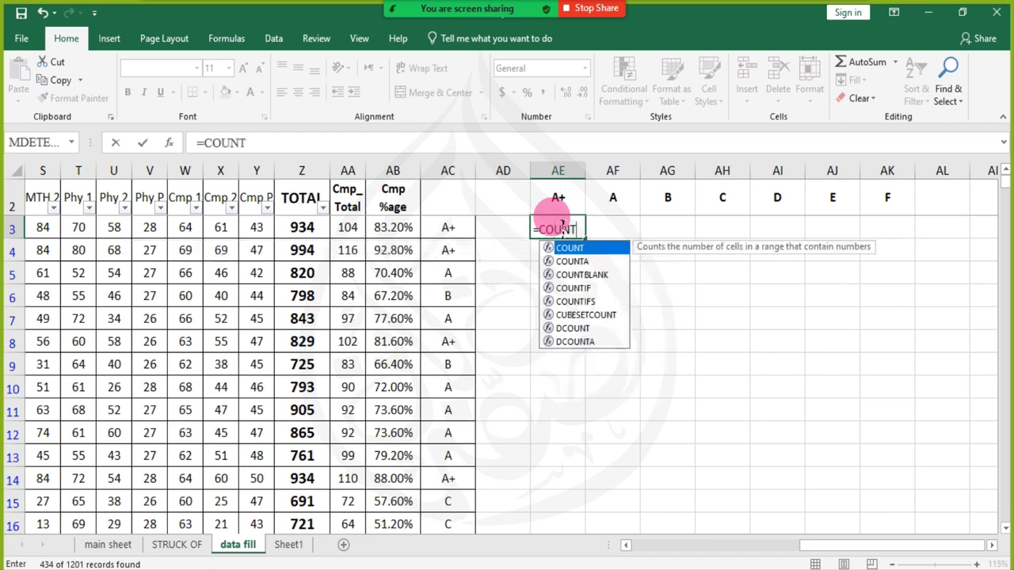
type("IF(")
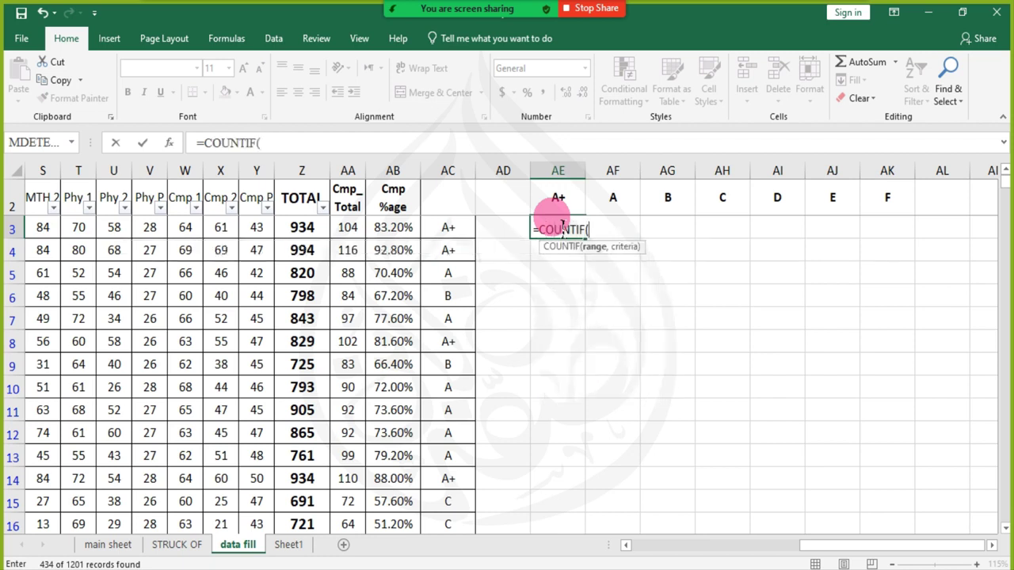
left_click(442, 229)
key("ctrl+shift+Down")
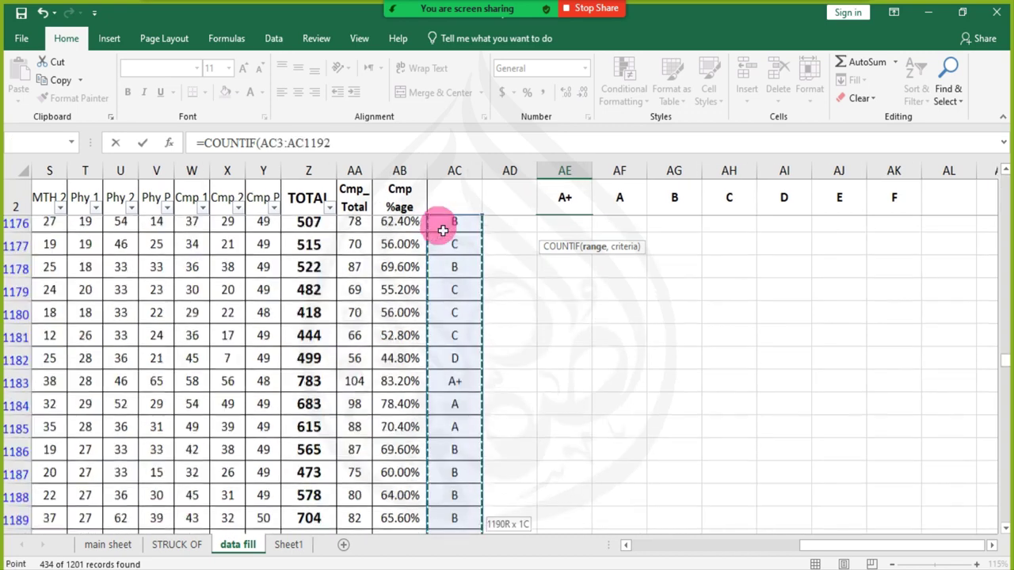
- Complete the COUNTIF formula in AE3 with "A+" as its criteria
type(",")
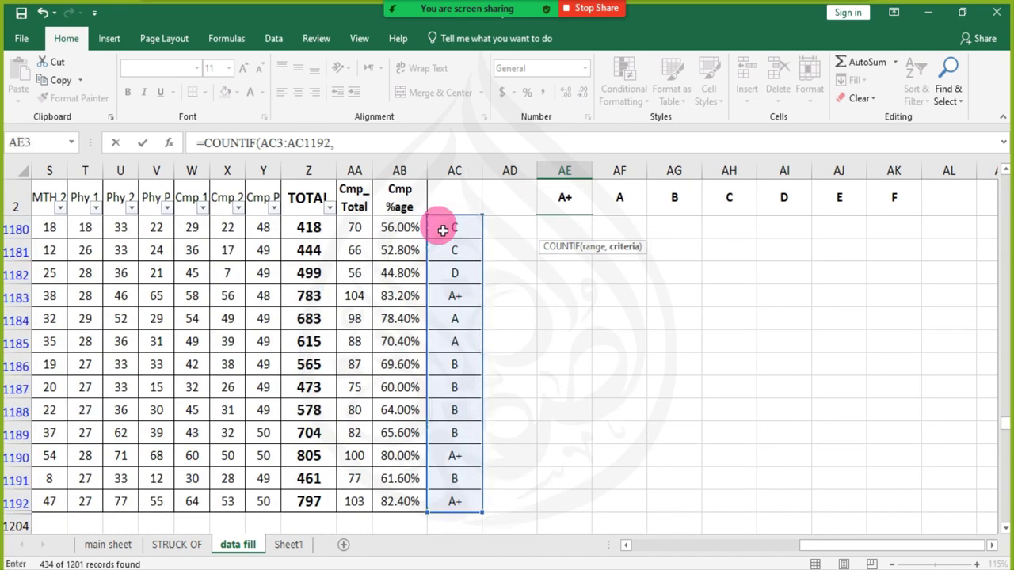
scroll(663, 304, "up", 3)
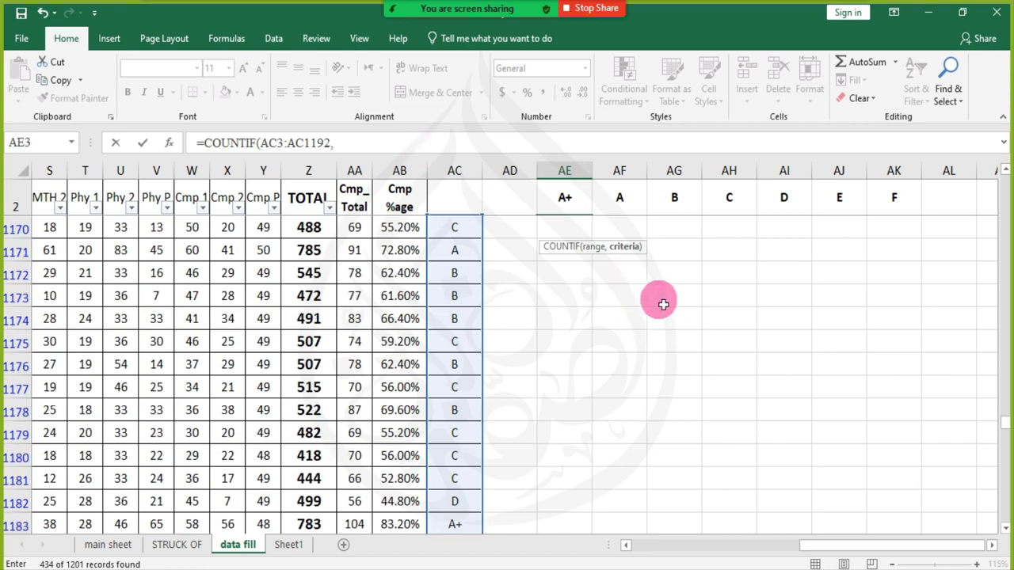
scroll(663, 304, "up", 10)
left_click(354, 143)
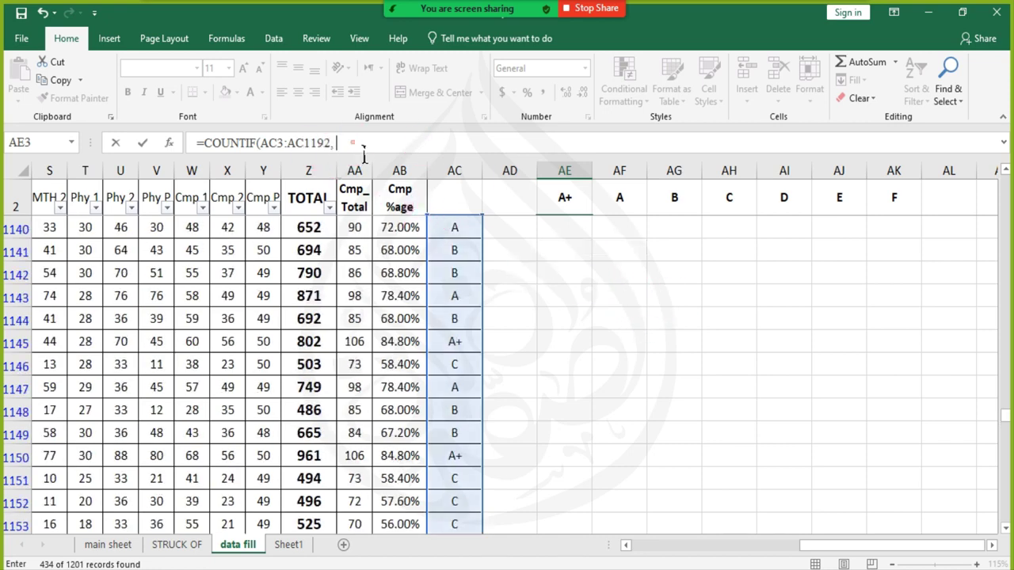
left_click(500, 252)
type("\"")
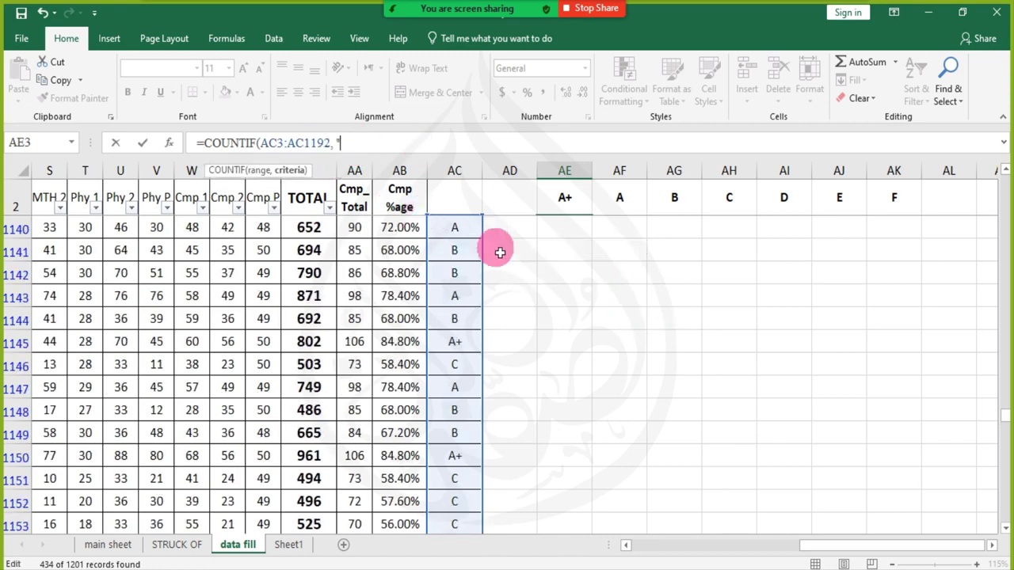
type("A+\")")
key("Return")
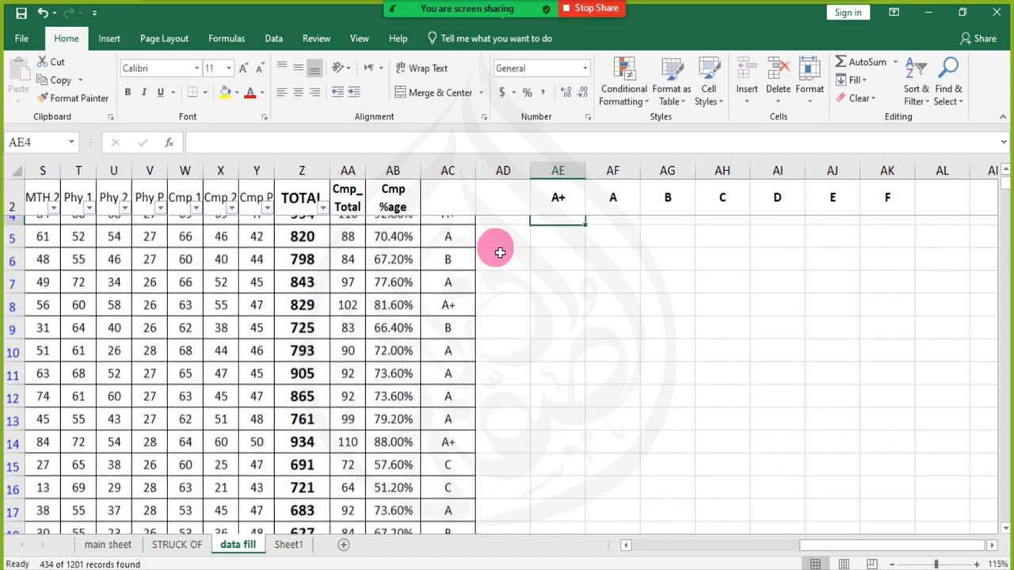
- Make the counting range in AE3's COUNTIF formula absolute as $AC$3:$AC$1192
scroll(507, 238, "up", 2)
left_click(556, 227)
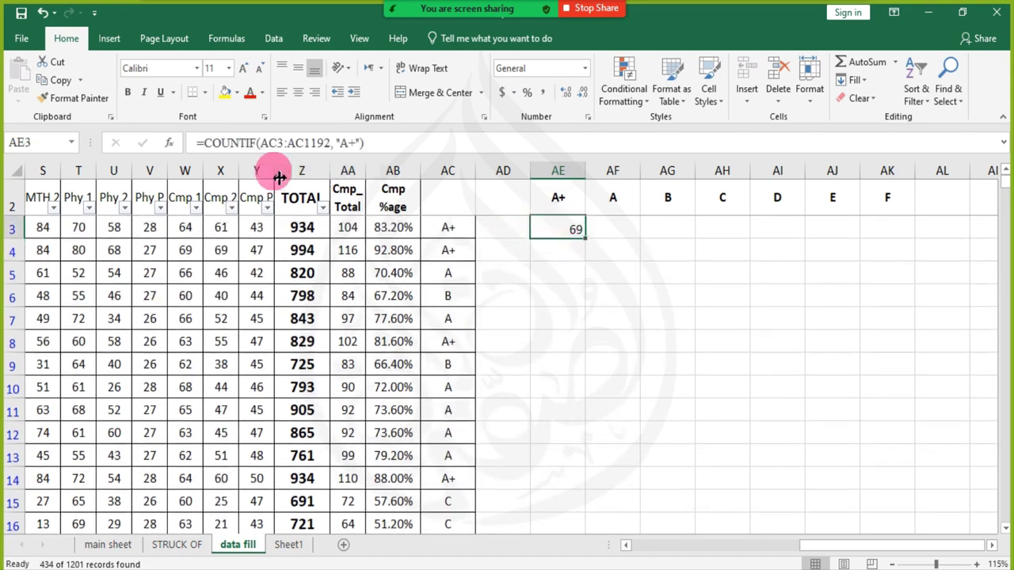
left_click_drag(261, 142, 332, 146)
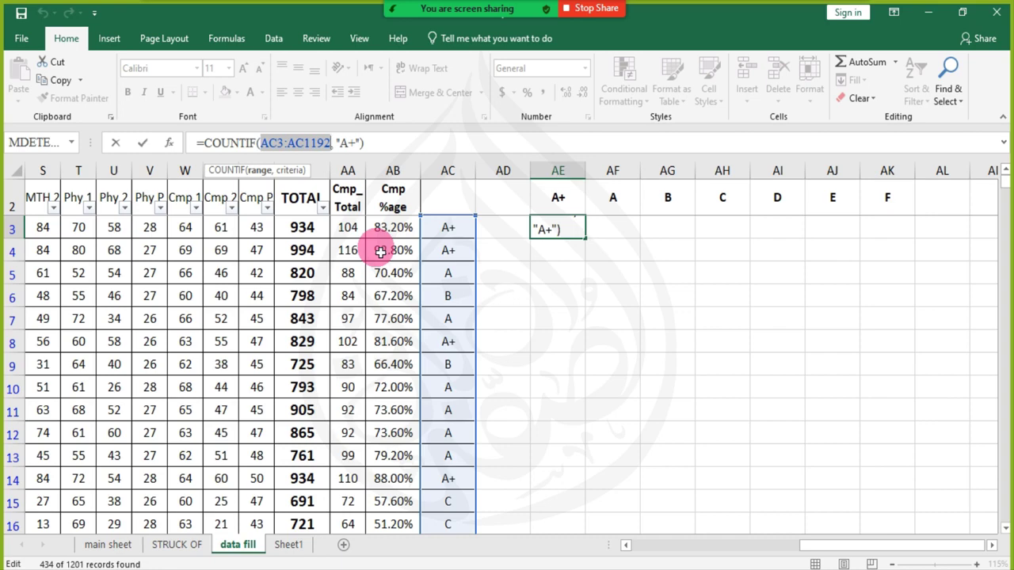
key("F4")
key("Return")
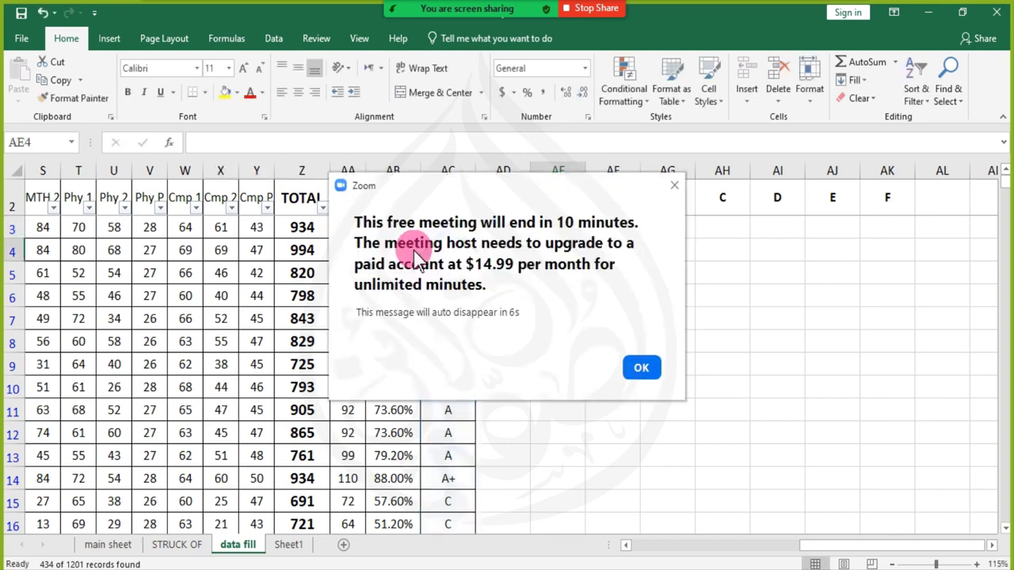
- Dismiss the meeting time notice and fill the COUNTIF formula from AE3 across to AK3
left_click(672, 187)
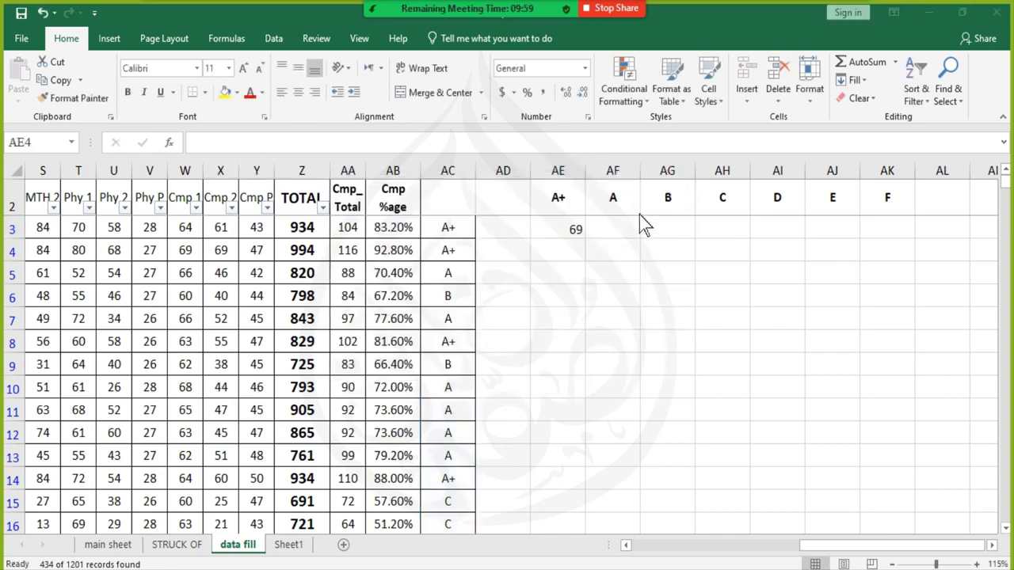
left_click(577, 226)
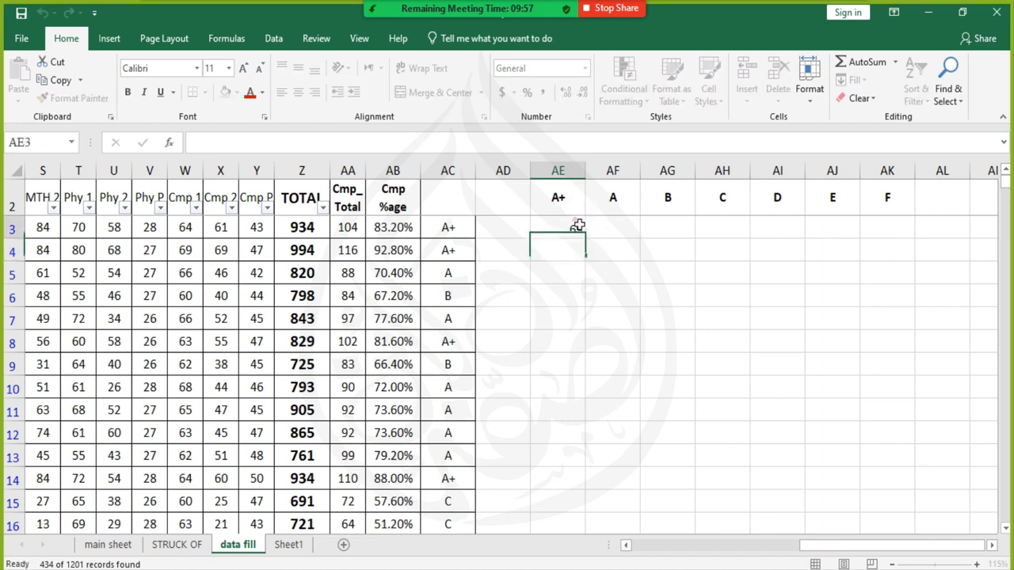
left_click_drag(585, 237, 898, 235)
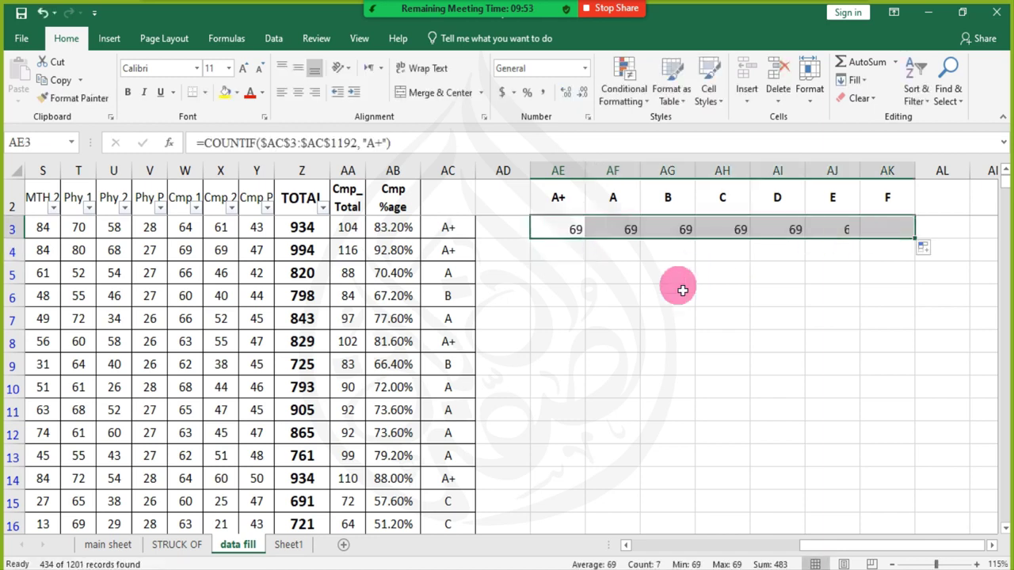
- Change the COUNTIF criteria in AF3 to "A"
left_click(605, 230)
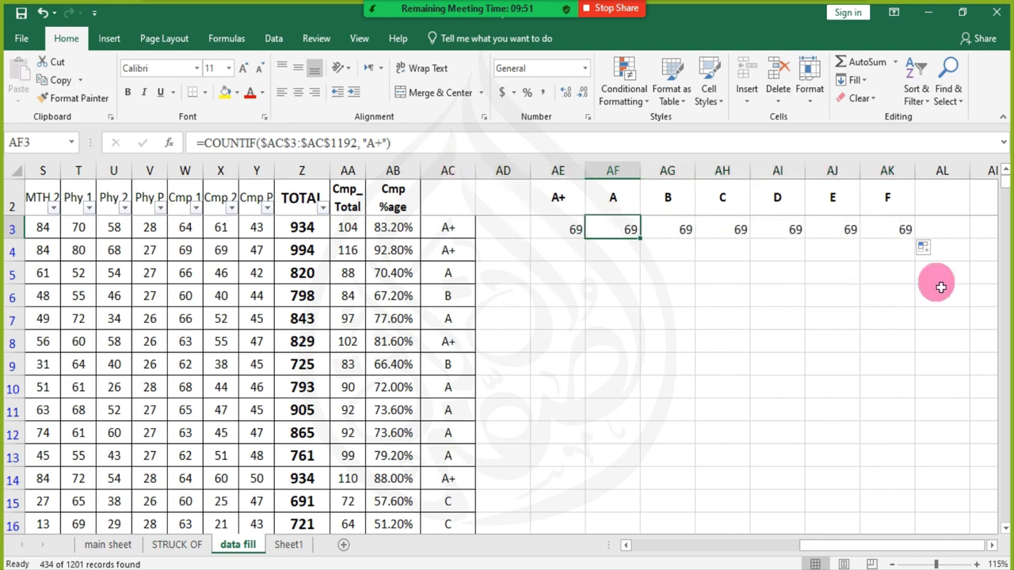
left_click(385, 145)
key("BackSpace")
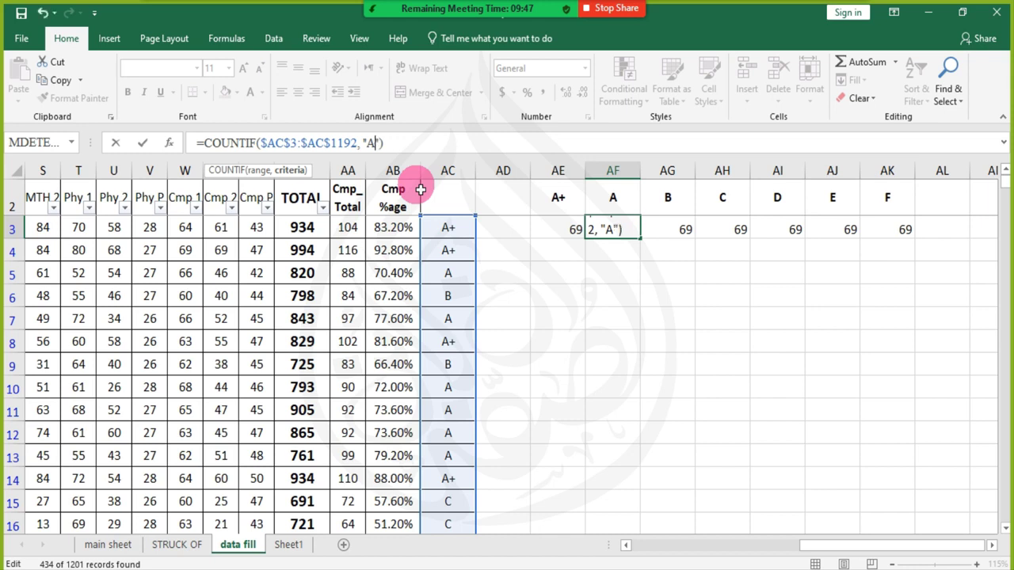
key("Return")
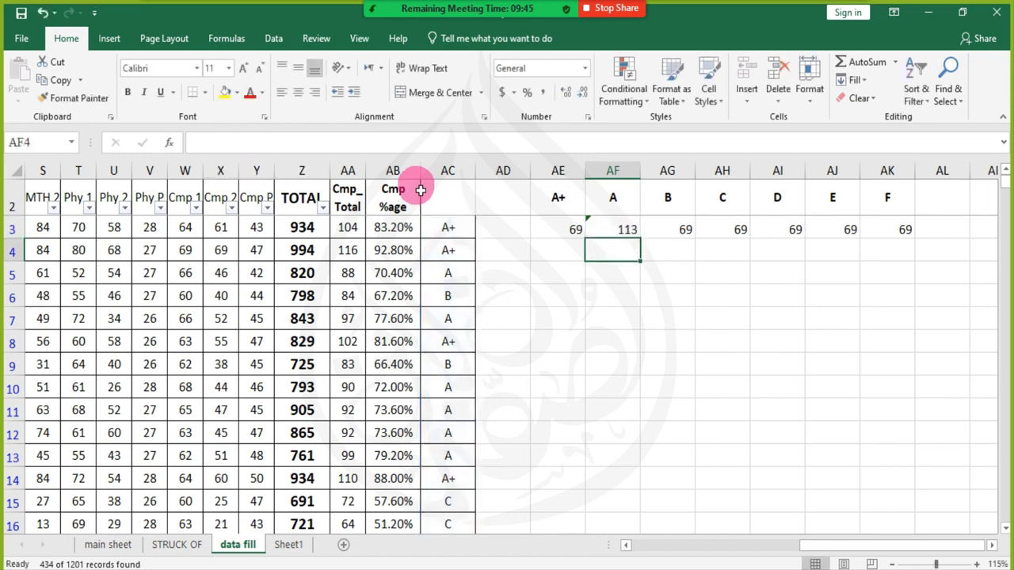
- Change the COUNTIF criteria in AG3 to "B"
key("Up")
key("Right")
key("F2")
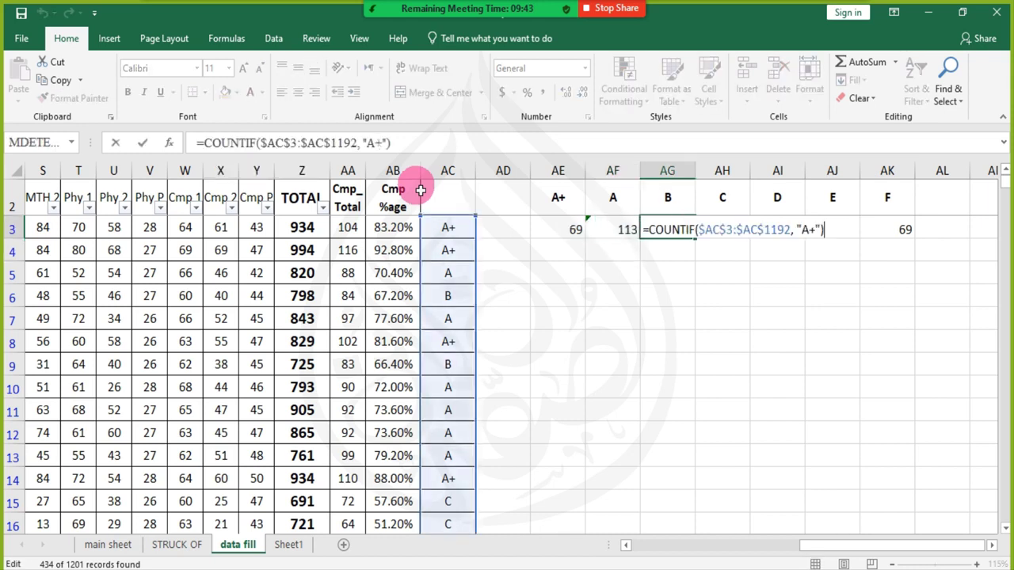
key("Left")
key("Left")
key("BackSpace")
key("BackSpace")
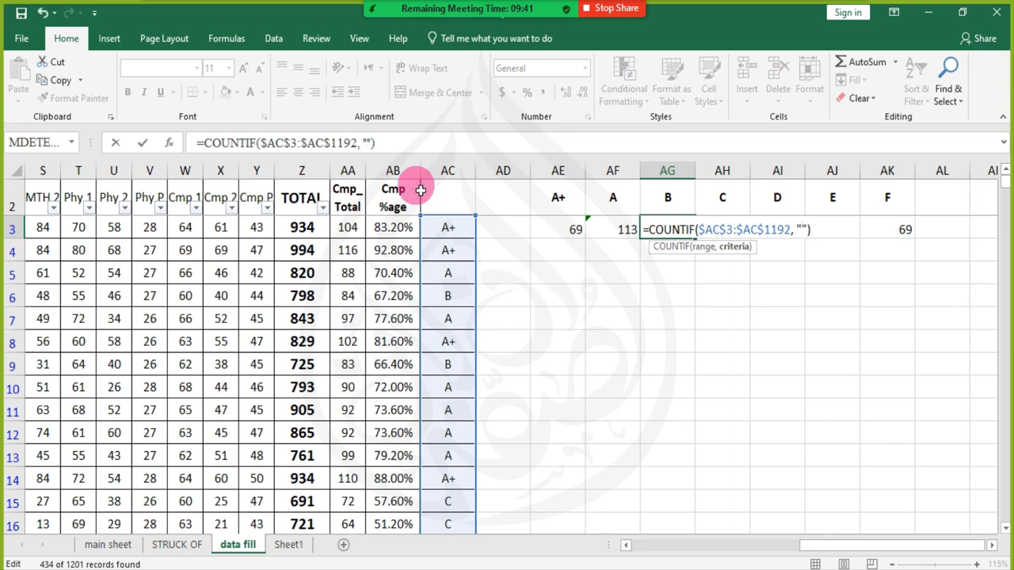
type("B")
key("Return")
- Change the COUNTIF criteria in AH3 to "C"
key("Up")
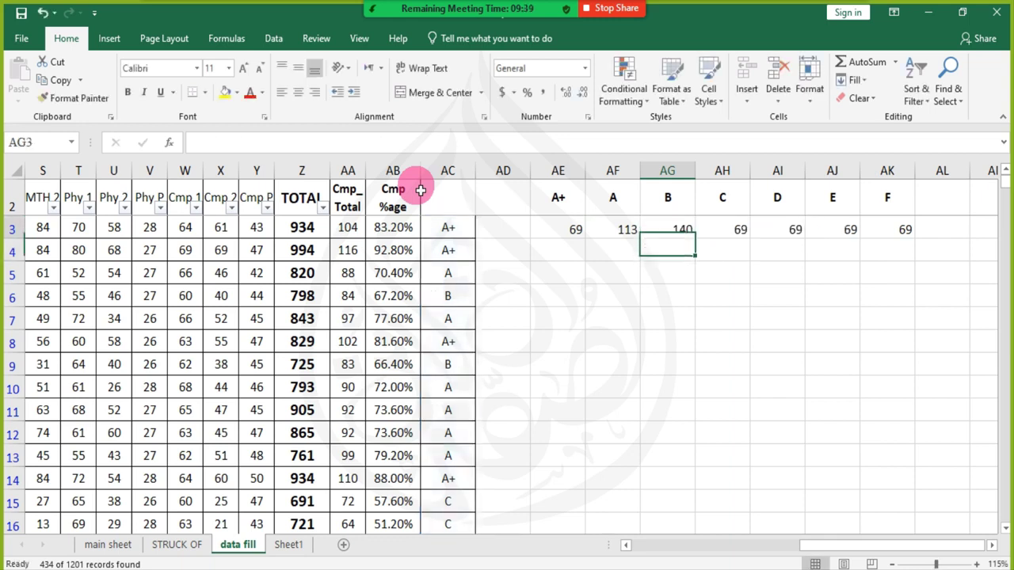
key("Right")
key("F2")
key("Left")
key("Left")
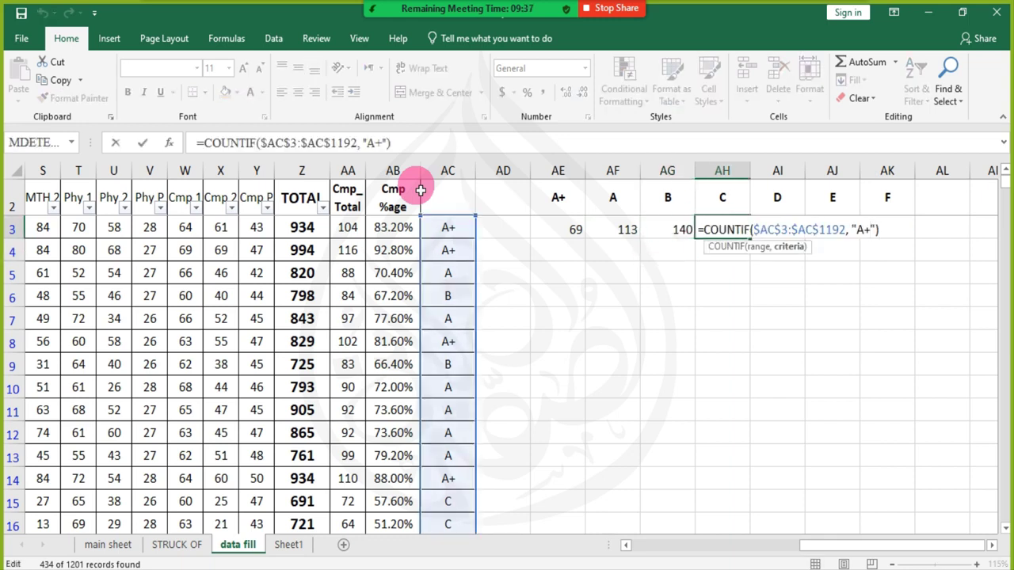
key("BackSpace")
key("BackSpace")
type("C")
key("Return")
- Change the COUNTIF criteria in AI3 to "D"
key("Up")
key("Right")
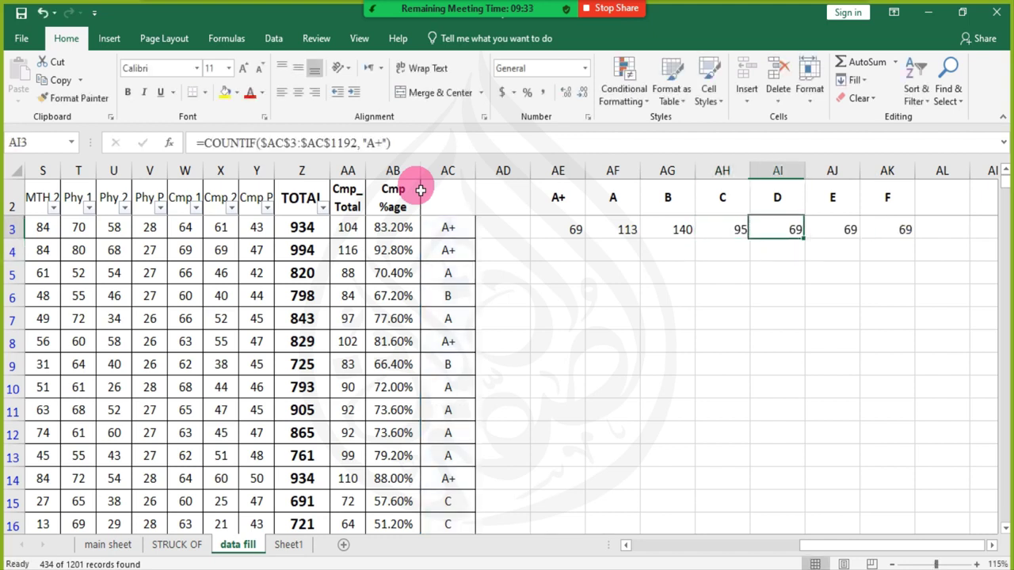
key("F2")
key("Left")
key("Left")
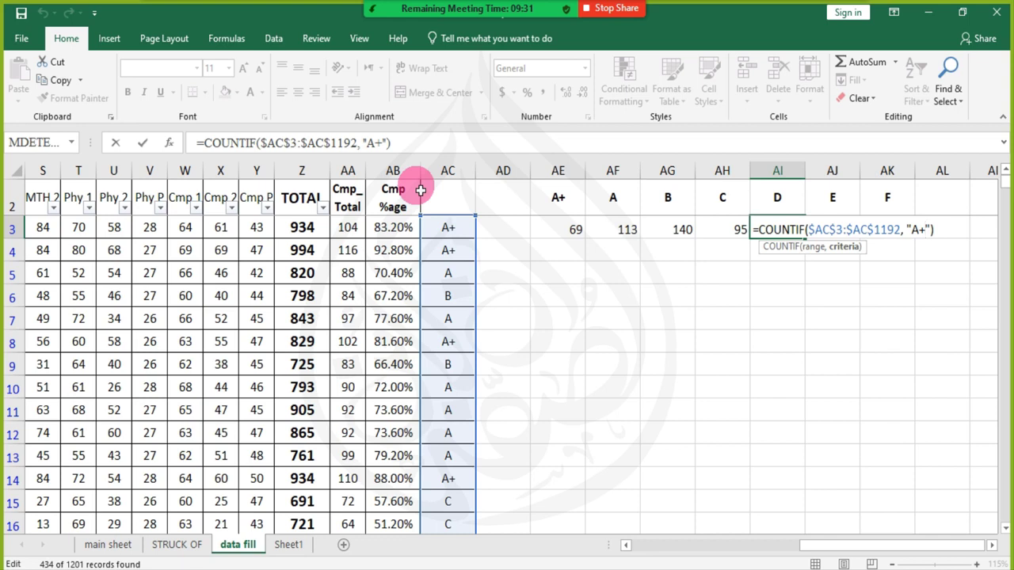
key("BackSpace")
key("BackSpace")
type("D")
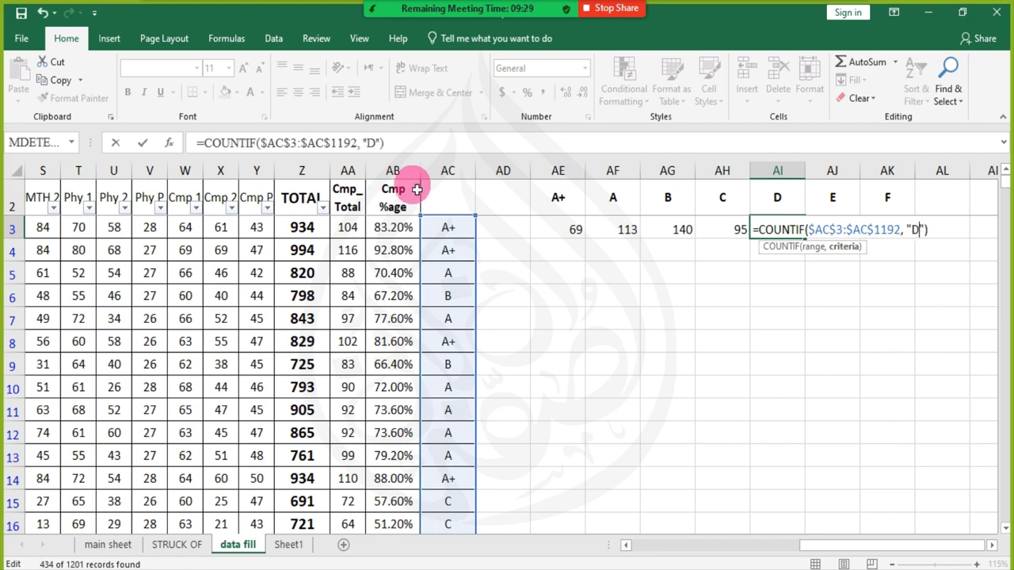
key("Return")
- Change the COUNTIF criteria in AJ3 to "E"
key("Up")
key("Right")
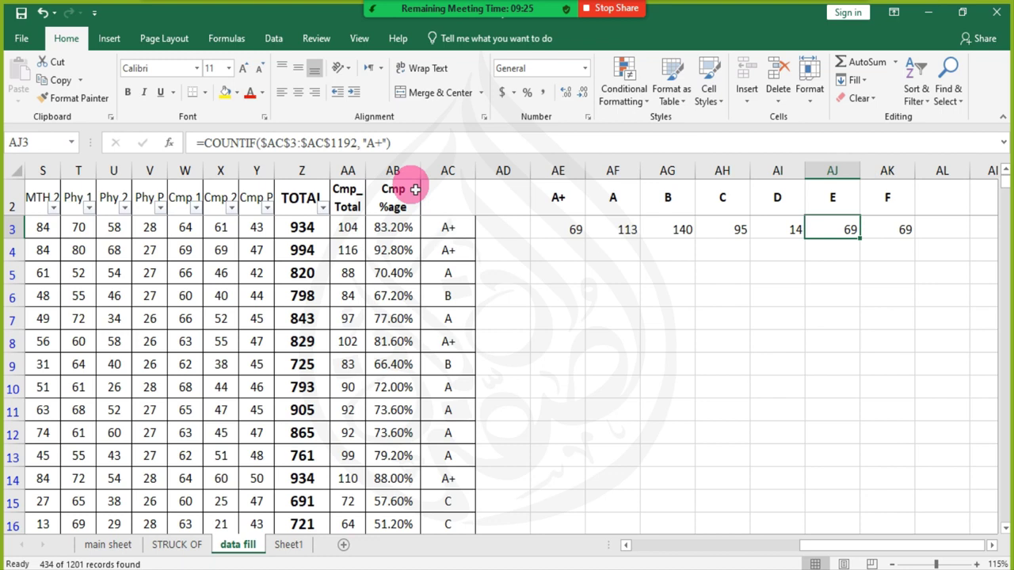
key("F2")
key("Left")
key("Left")
key("BackSpace")
key("BackSpace")
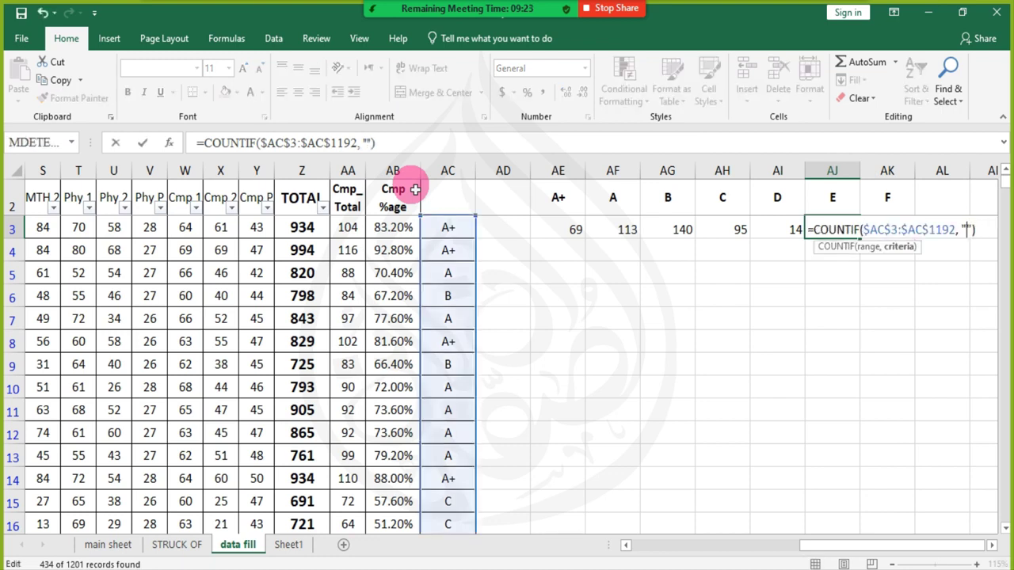
type("E")
key("Return")
- Change the COUNTIF criteria in AK3 to "F"
key("Up")
key("Right")
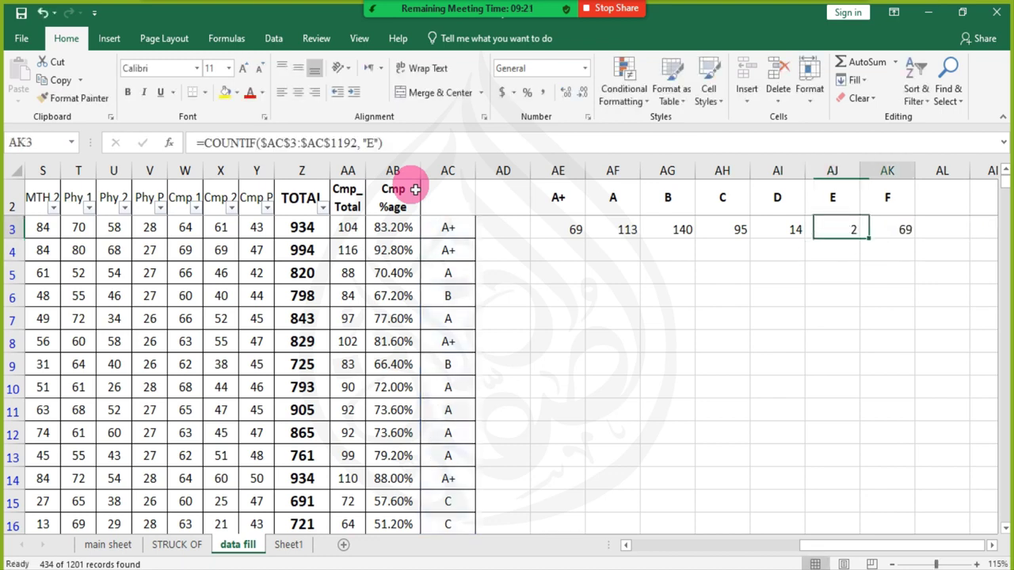
key("F2")
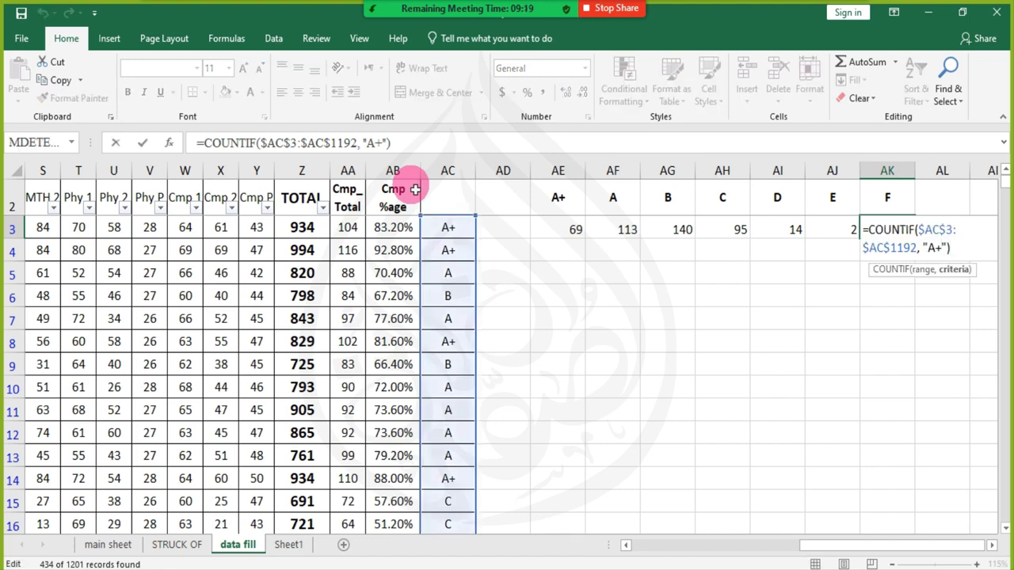
key("Left")
key("Left")
key("BackSpace")
key("BackSpace")
type("F")
key("Return")
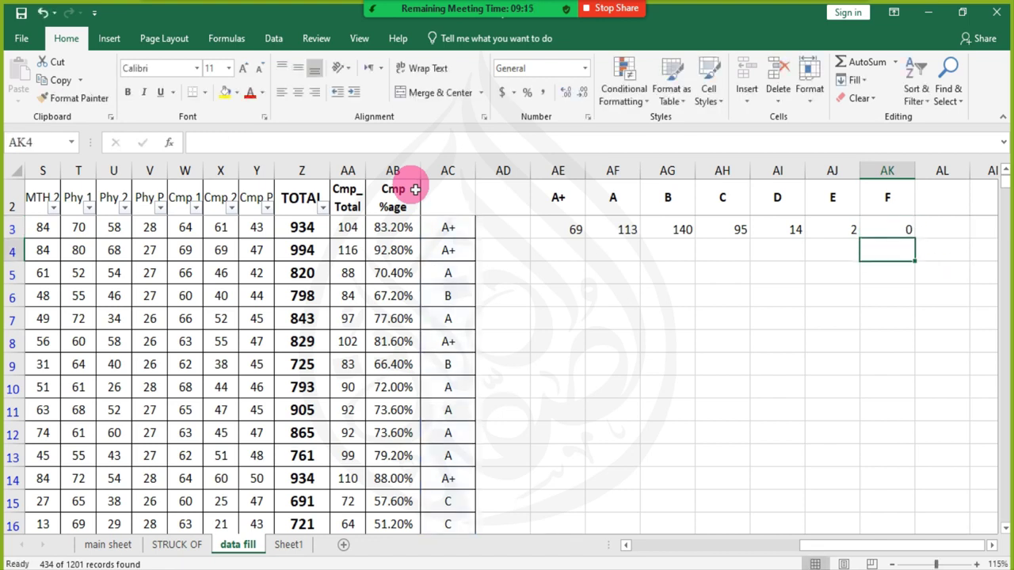
- Enter a COUNTIF formula in AE4 over the range AC3:AC1192 with header cell AE2 as its criteria
left_click(549, 254)
type("=")
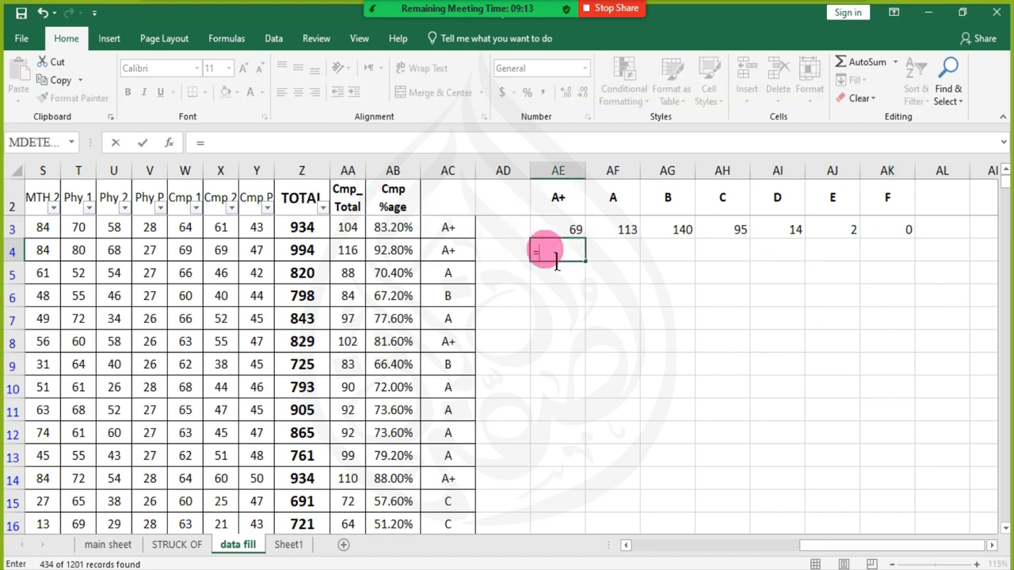
type("COUNTIF")
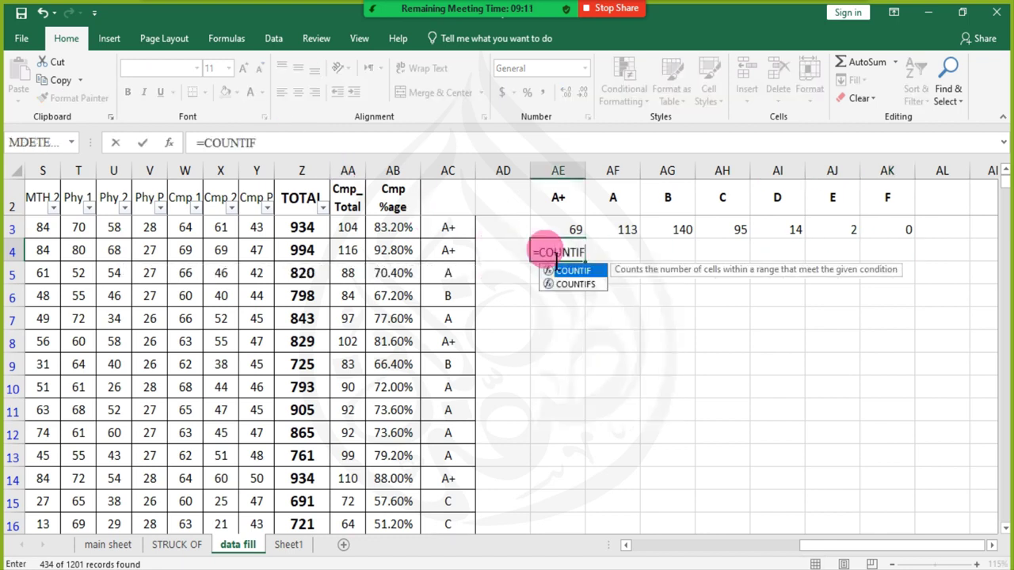
type("(")
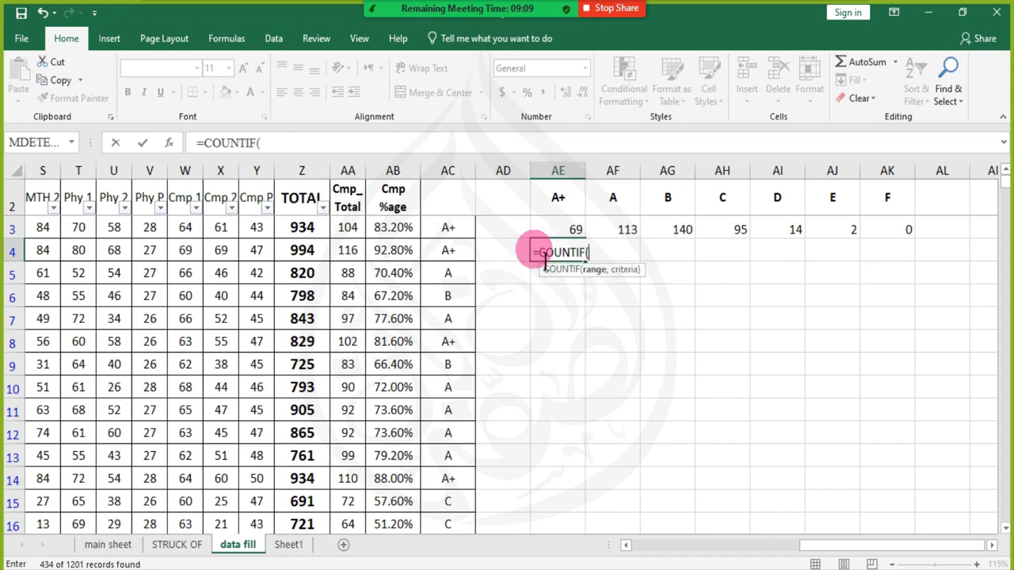
left_click(462, 236)
key("ctrl+shift+Down")
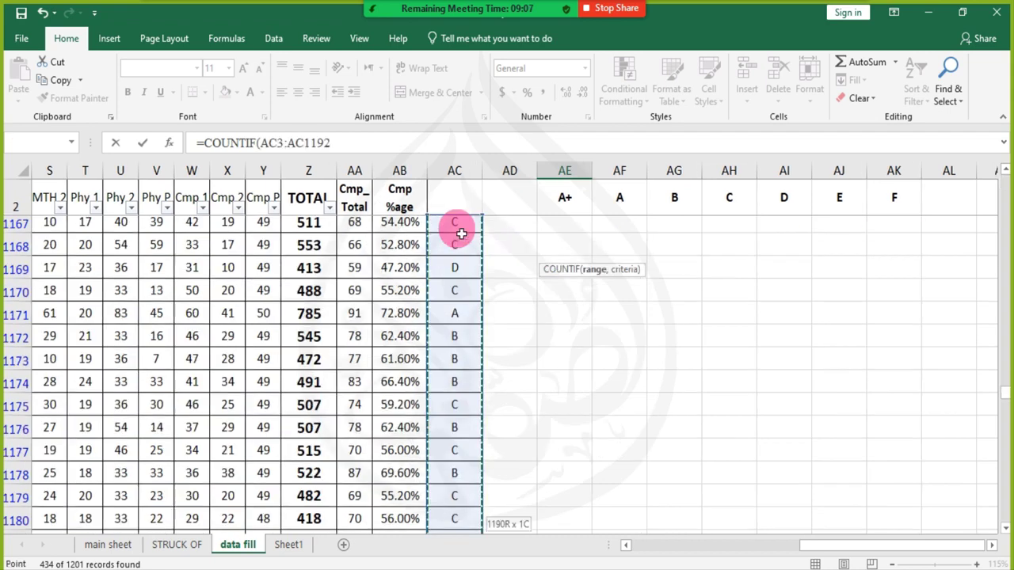
type(",")
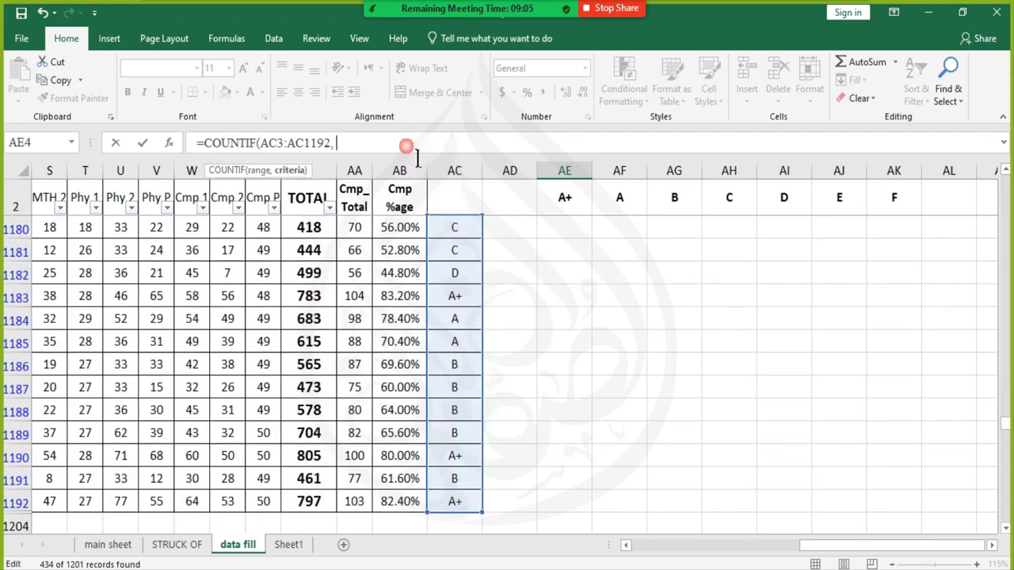
left_click(581, 198)
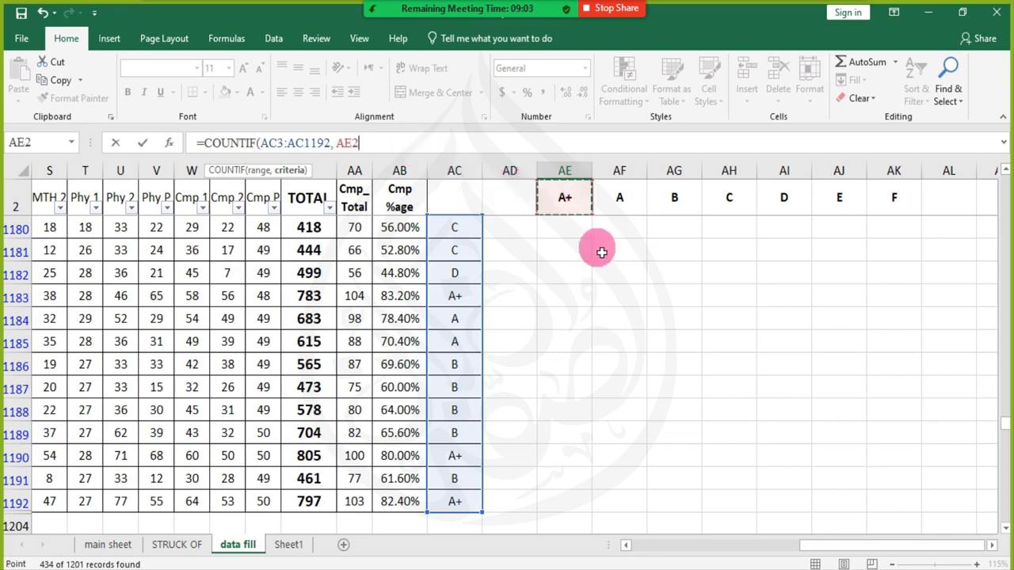
left_click_drag(1006, 420, 1002, 168)
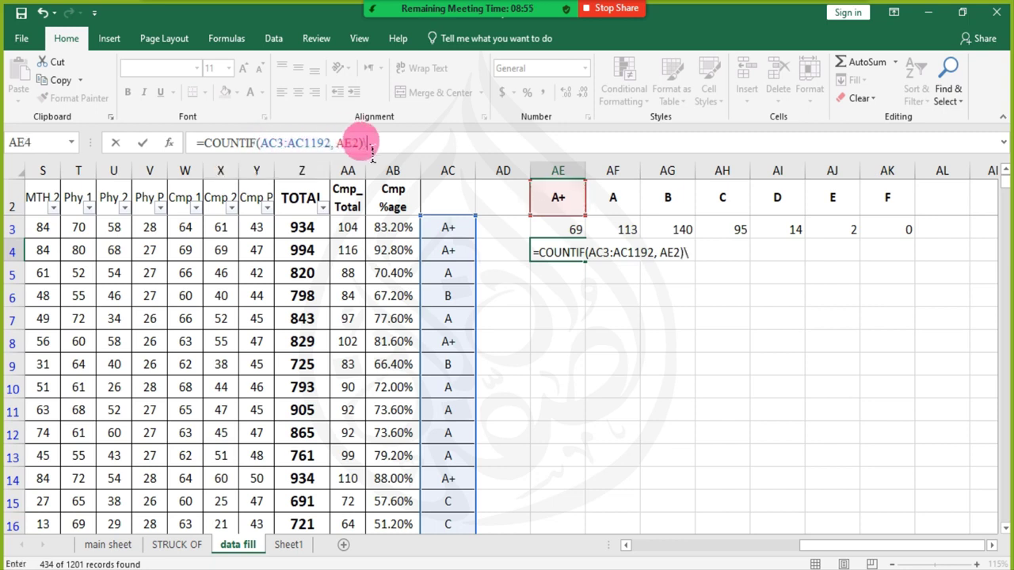
key("BackSpace")
key("Return")
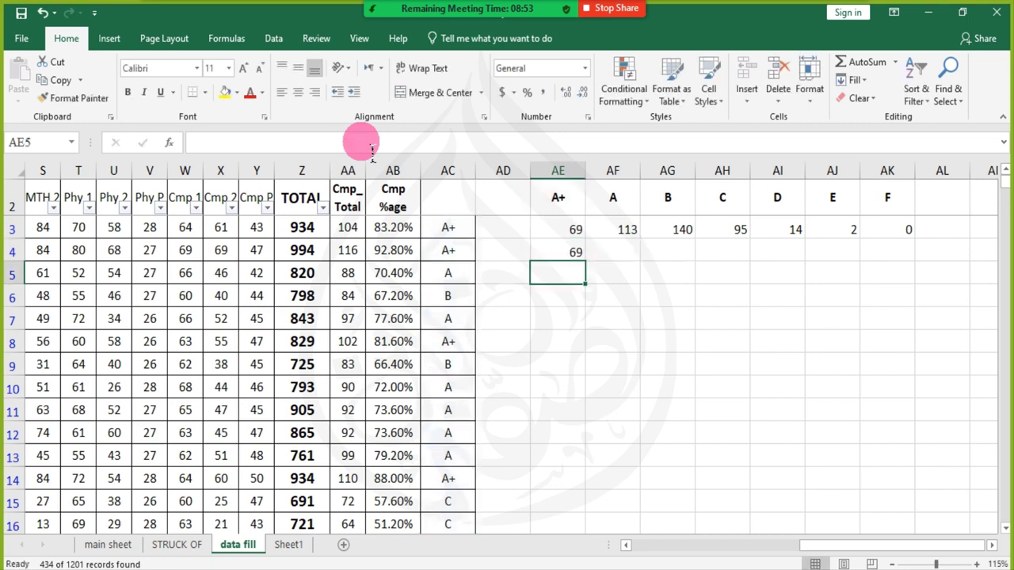
- Make the range in AE4's COUNTIF formula absolute as $AC$3:$AC$1192 and fill the formula across to AK4
key("Up")
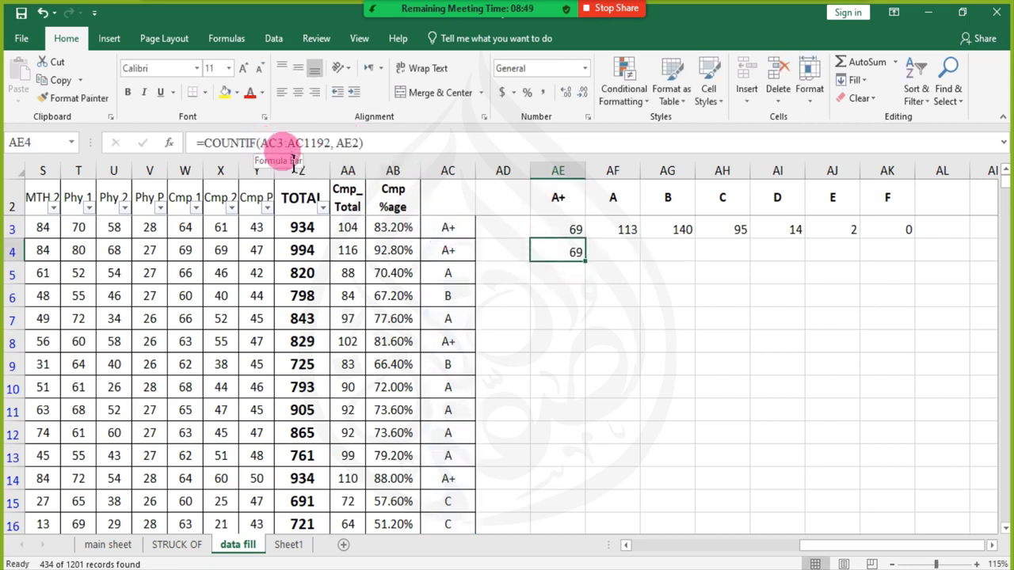
key("F2")
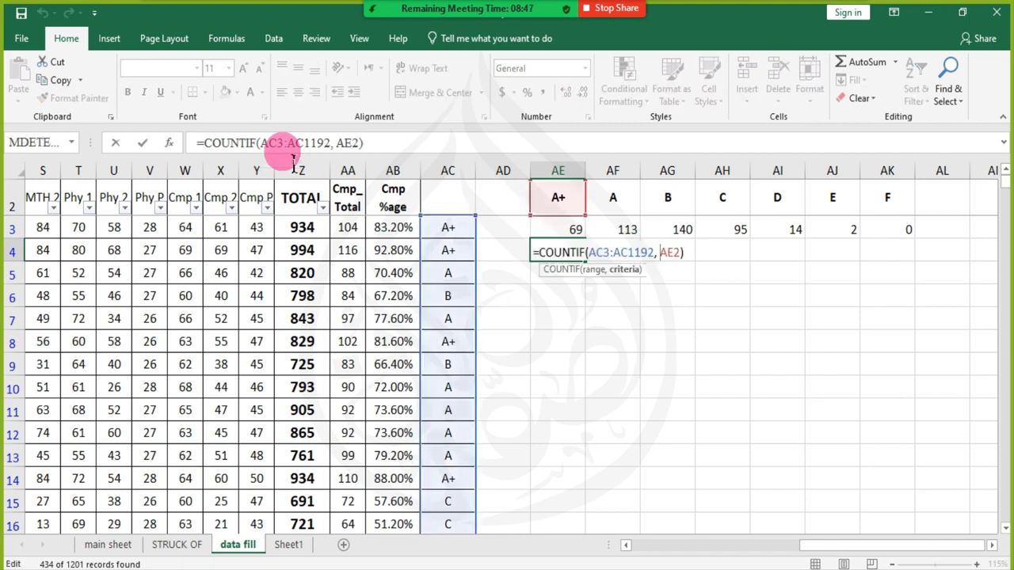
key("shift+Left")
key("shift+Left")
key("shift+Left")
key("shift+Left")
key("shift+Left")
key("shift+Left")
key("shift+Left")
key("shift+Left")
key("shift+Left")
key("shift+Left")
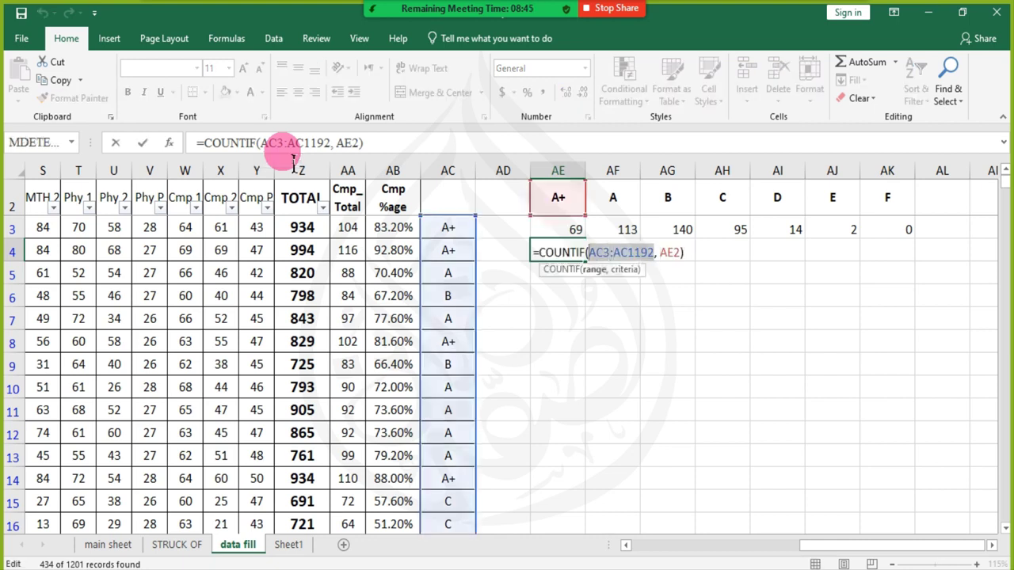
key("F4")
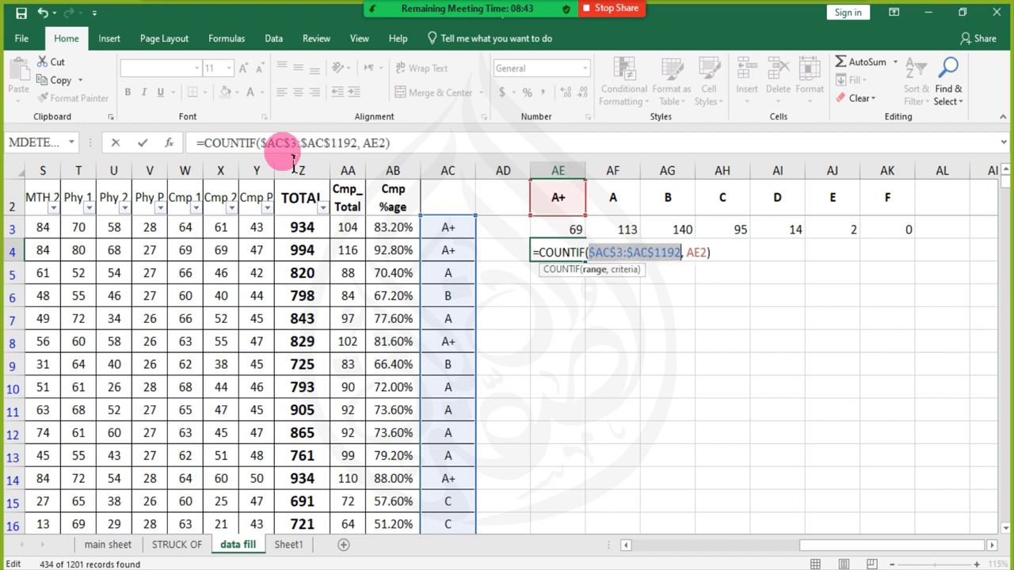
key("Return")
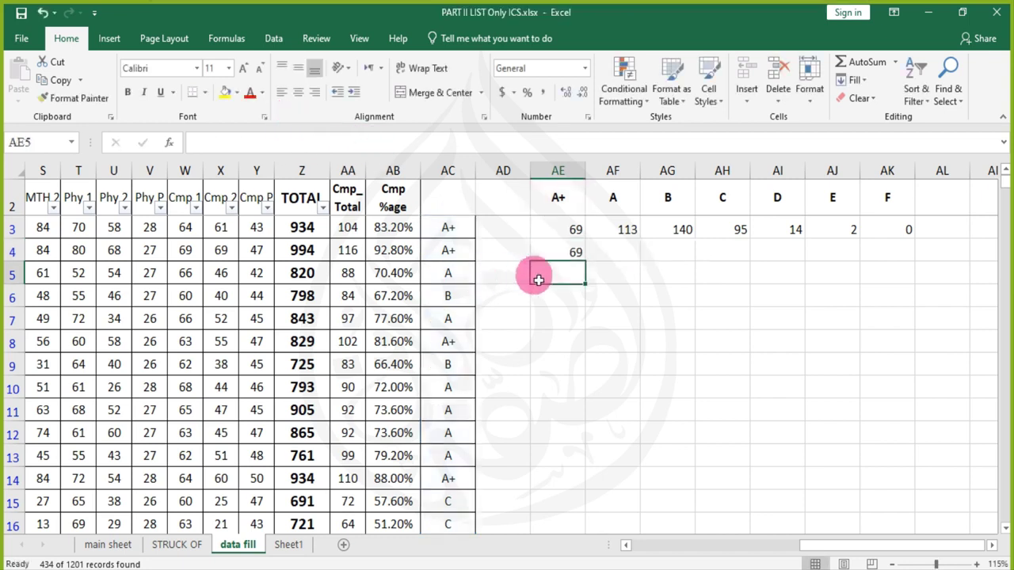
left_click(589, 259)
left_click_drag(591, 267, 915, 274)
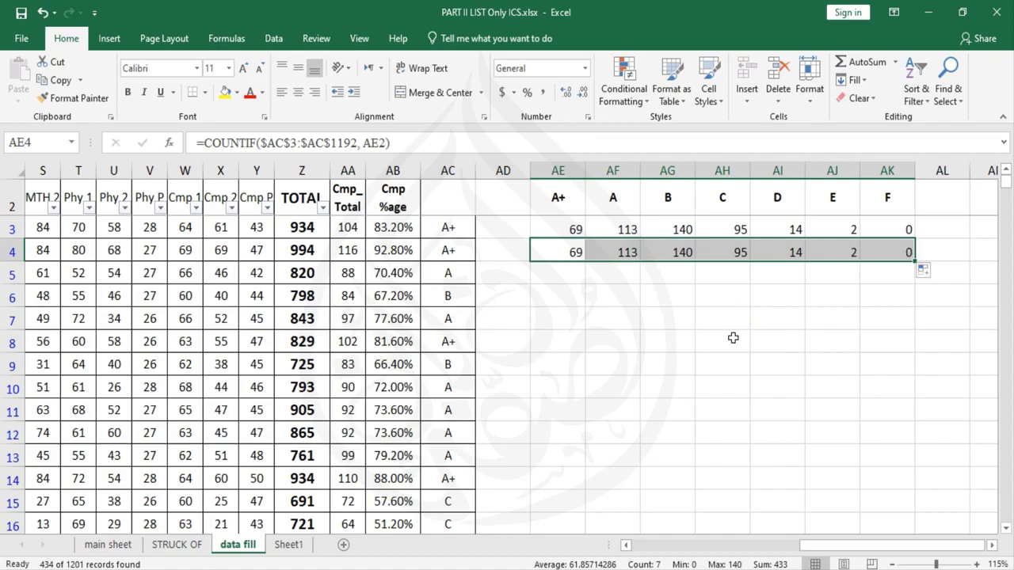
- Examine the criteria cell references in the row 4 COUNTIF formulas, checking AE4, AH4 and AI4 against their grade headers
left_click(745, 340)
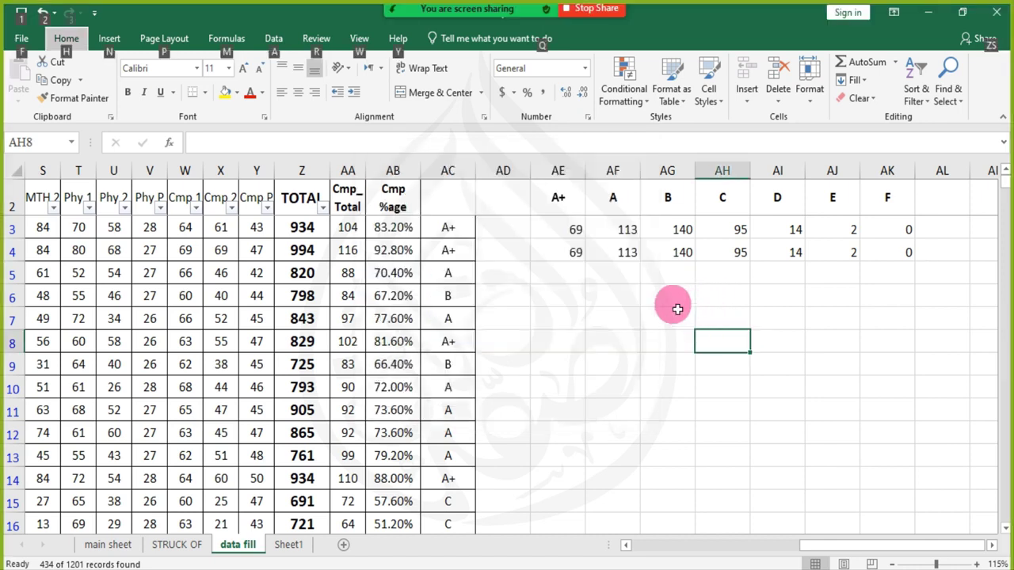
left_click(572, 273)
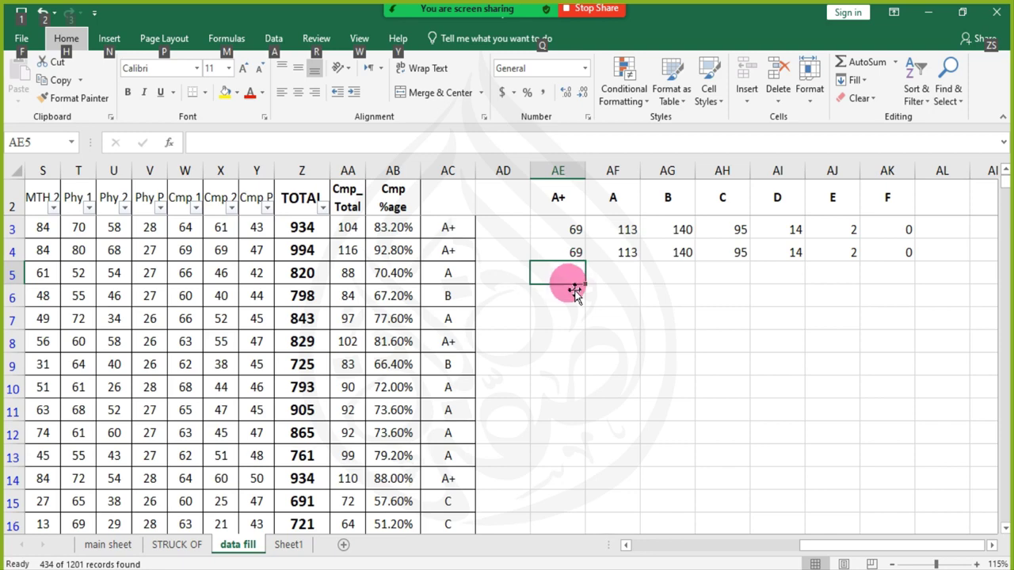
left_click(576, 255)
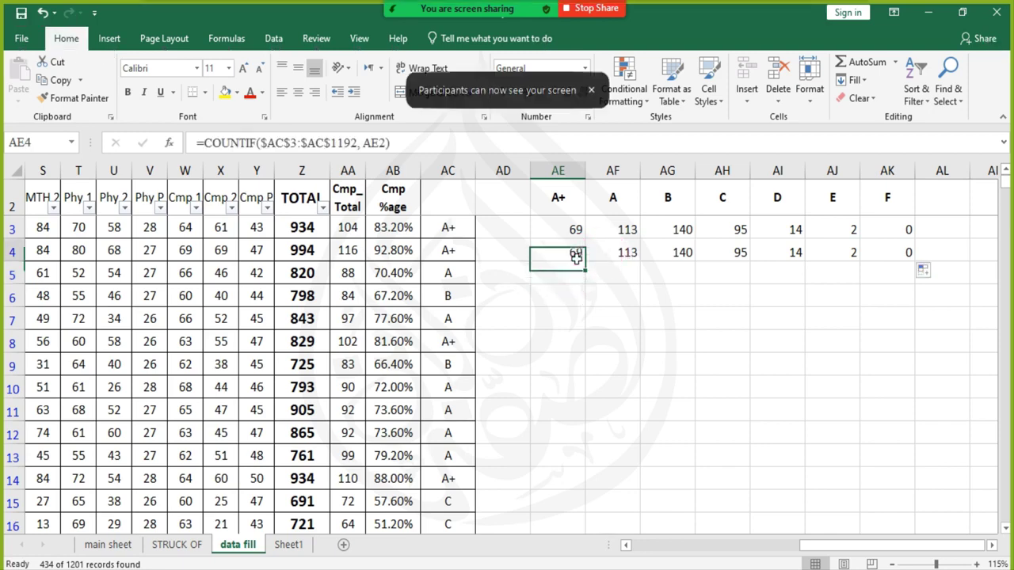
left_click_drag(576, 255, 694, 256)
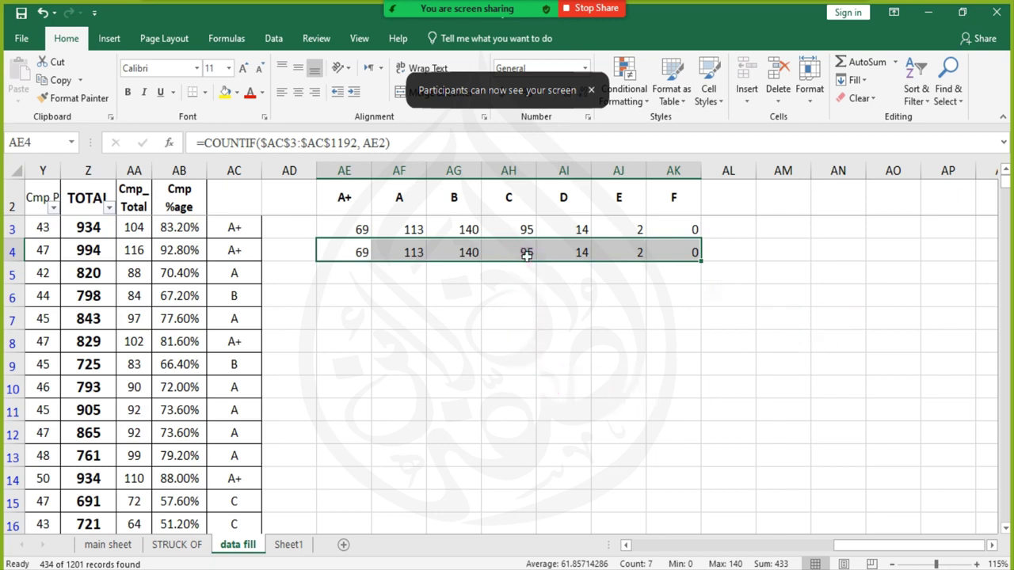
left_click(527, 255)
double_click(373, 143)
left_click(518, 203)
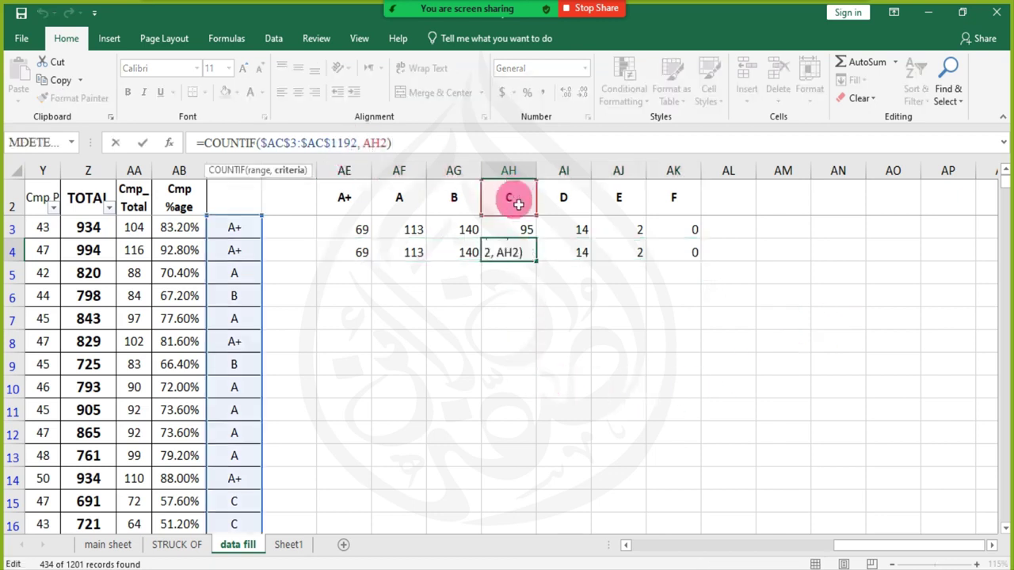
left_click(576, 260)
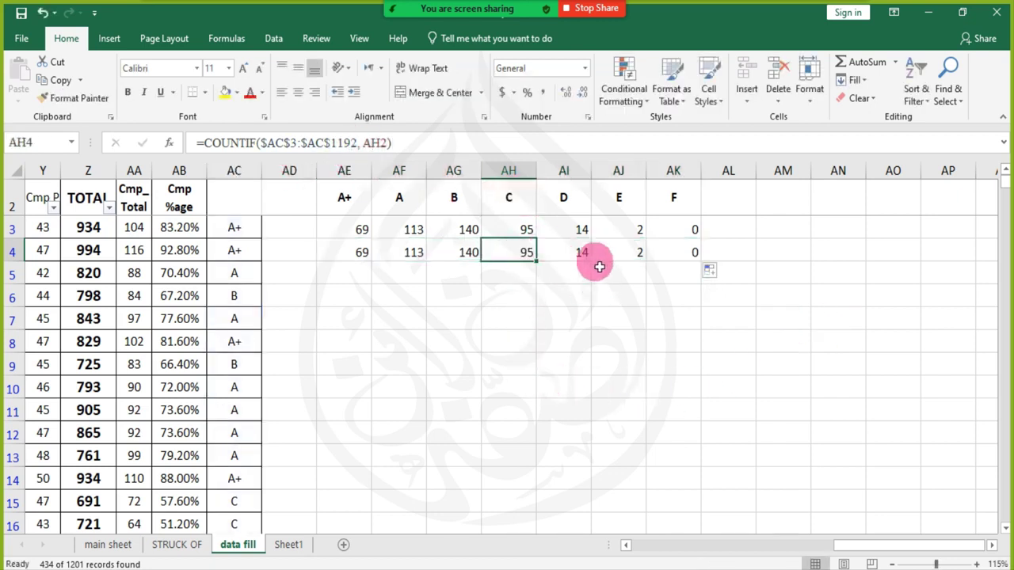
left_click(384, 143)
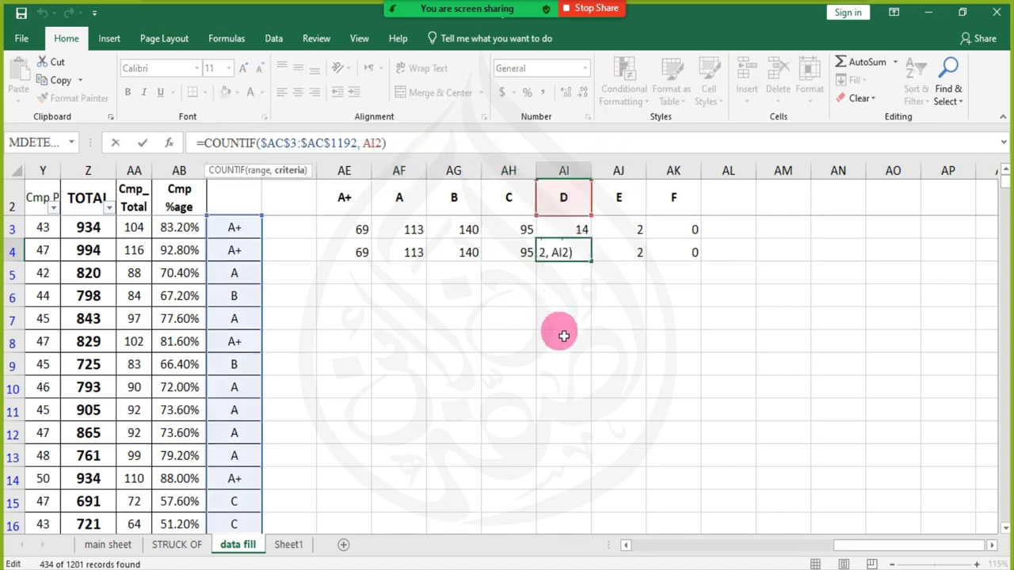
key("Escape")
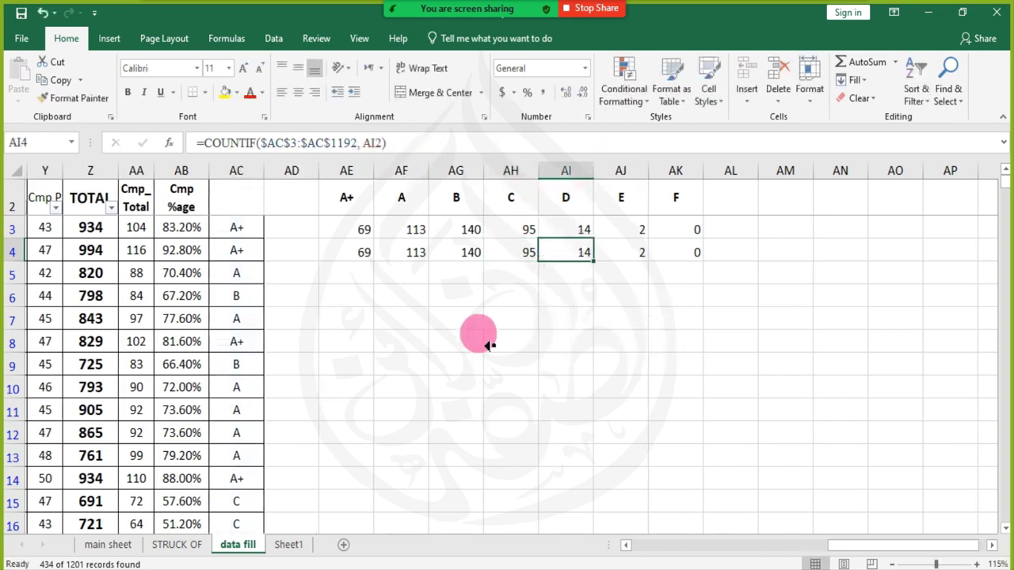
scroll(475, 335, "left", 1)
left_click(400, 255)
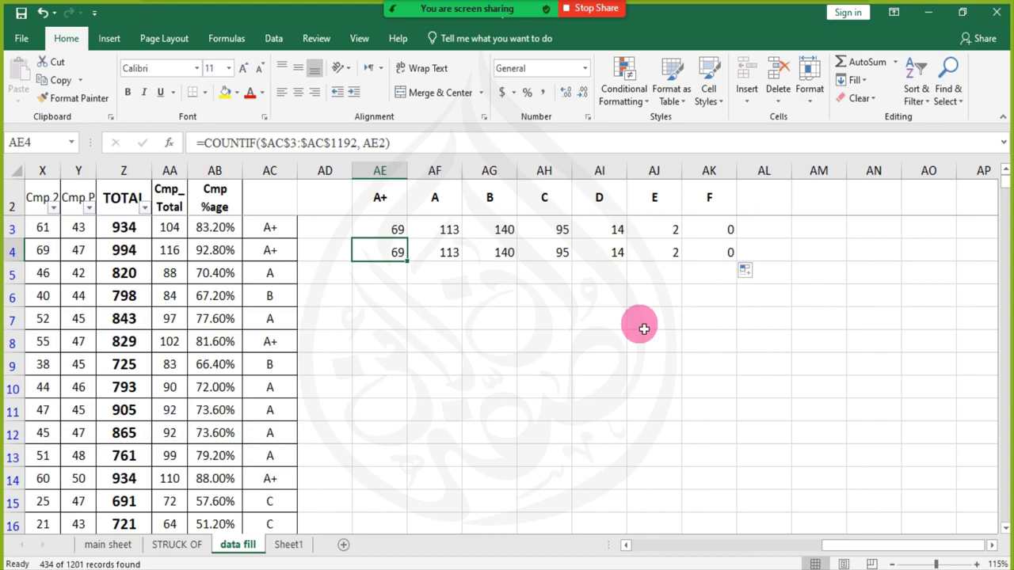
- Look through the student records and go past the last grade in column AC to the Total obtained marks table
scroll(550, 346, "left", 5)
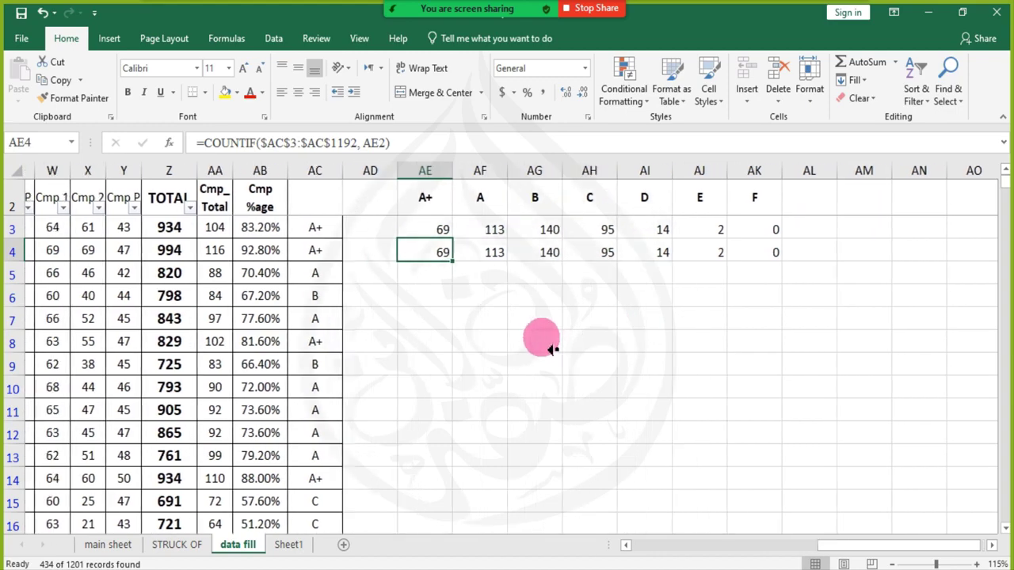
scroll(551, 349, "left", 6)
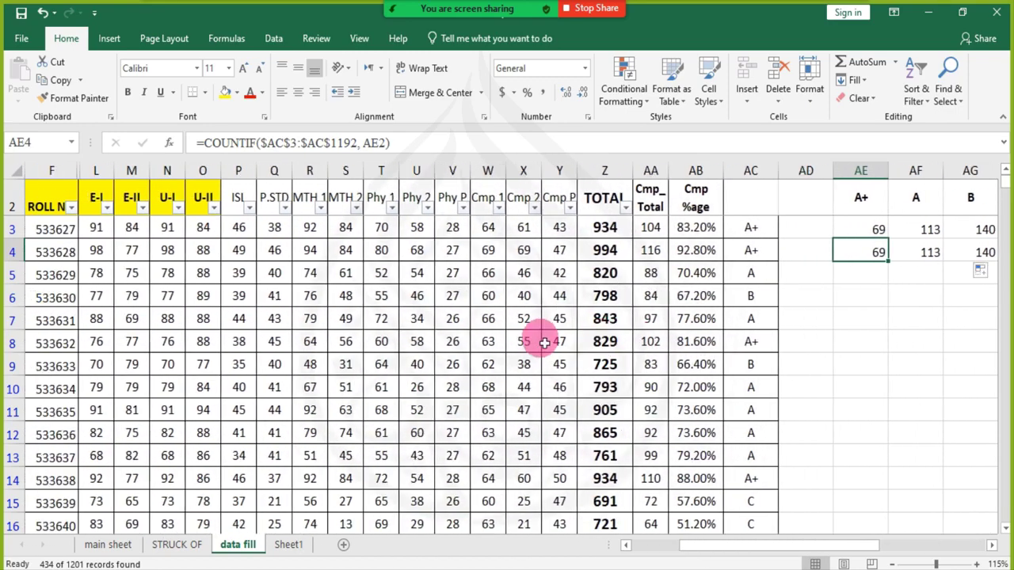
scroll(833, 441, "right", 2)
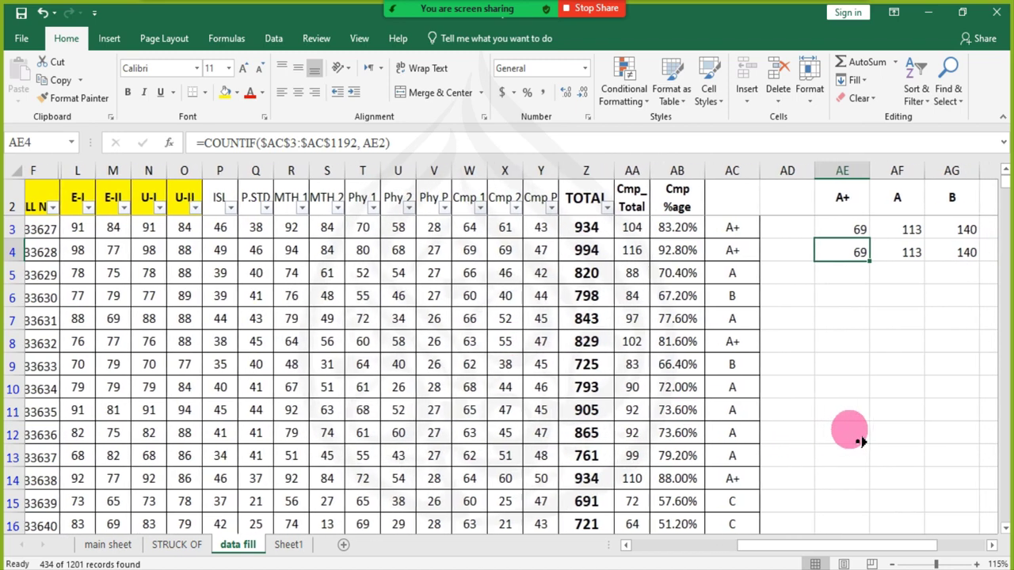
scroll(863, 437, "right", 2)
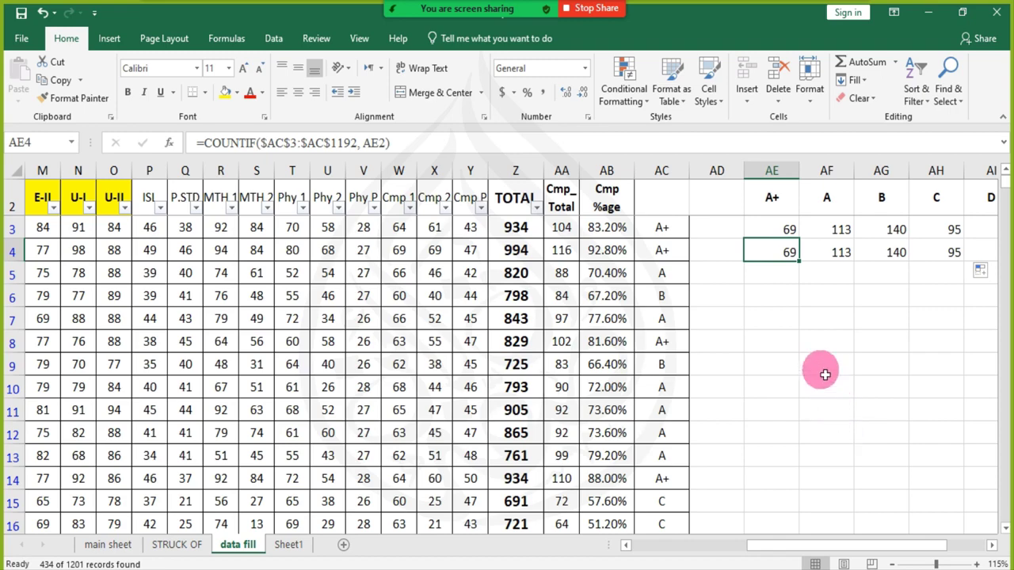
scroll(690, 396, "down", 1)
scroll(673, 403, "down", 20)
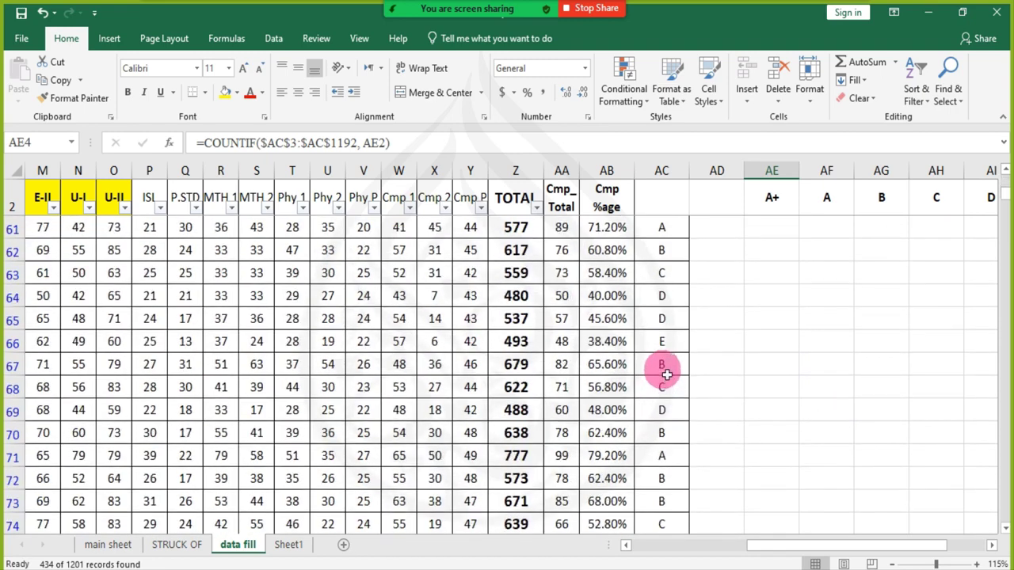
scroll(668, 373, "down", 2)
left_click(663, 364)
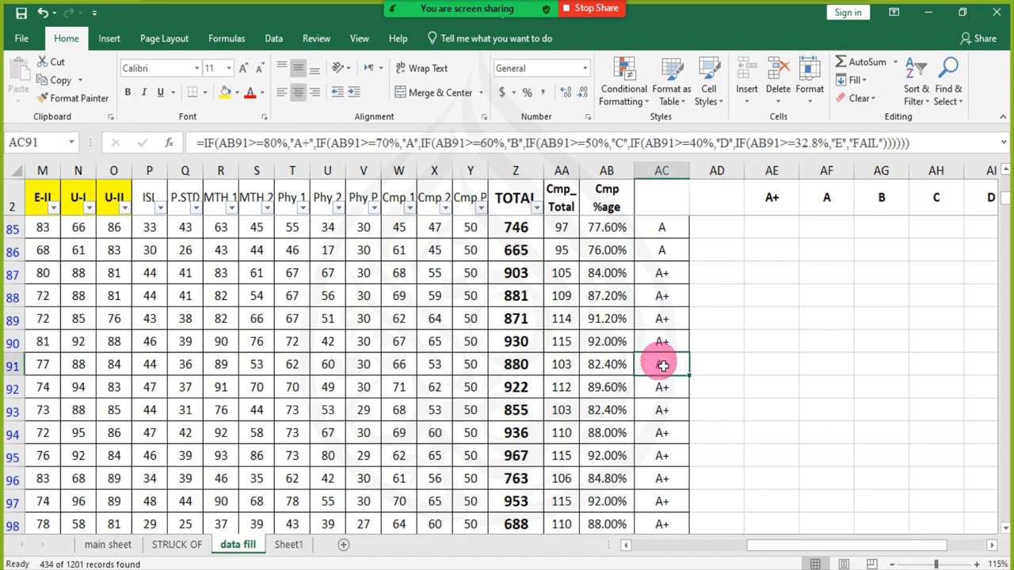
key("ctrl+Down")
scroll(616, 426, "down", 4)
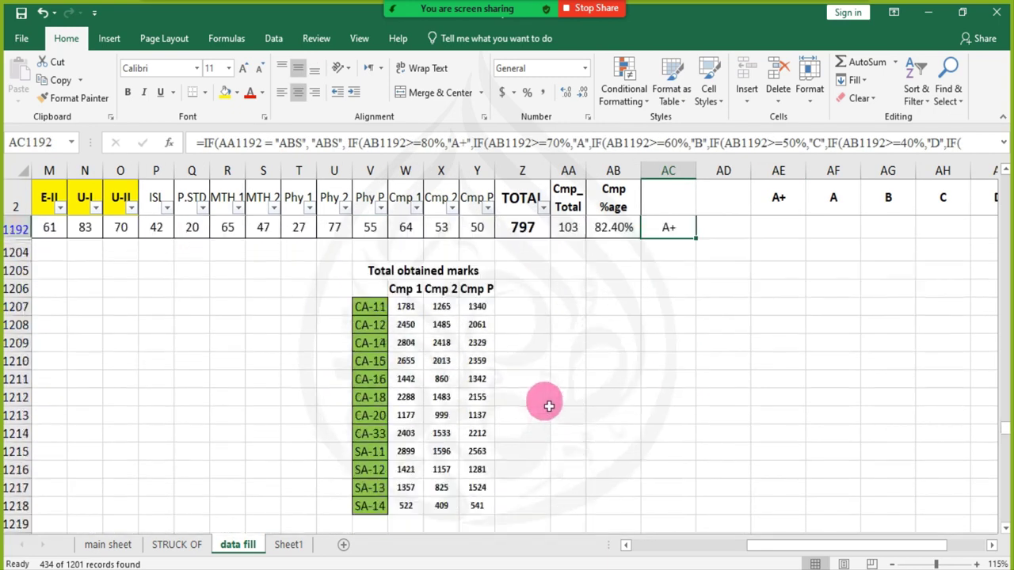
- Open the SUMIF formula in W1207, the Cmp 1 total for CA-11, and examine its range and criteria arguments
left_click(404, 308)
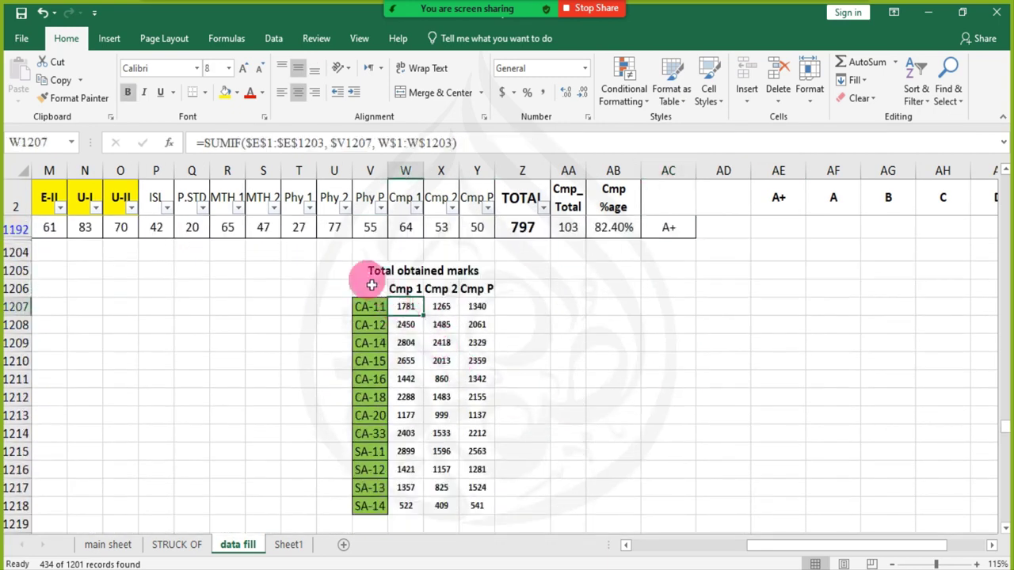
left_click(267, 147)
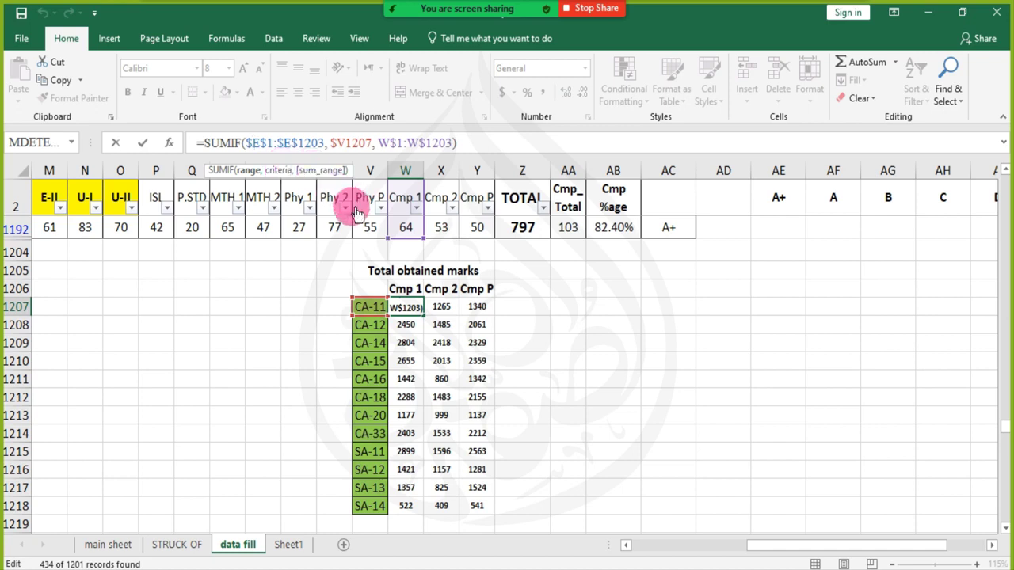
left_click(252, 175)
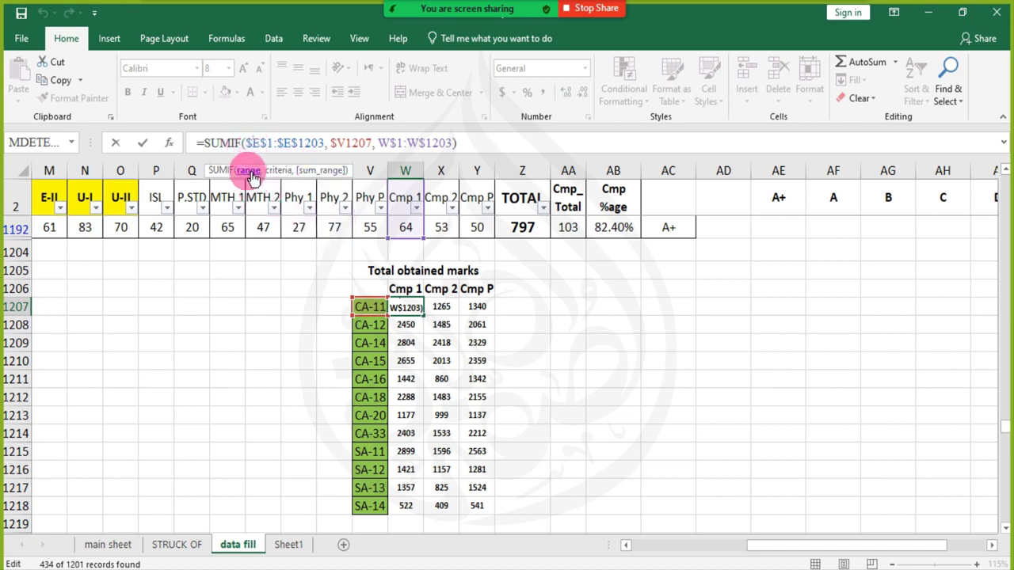
left_click(280, 173)
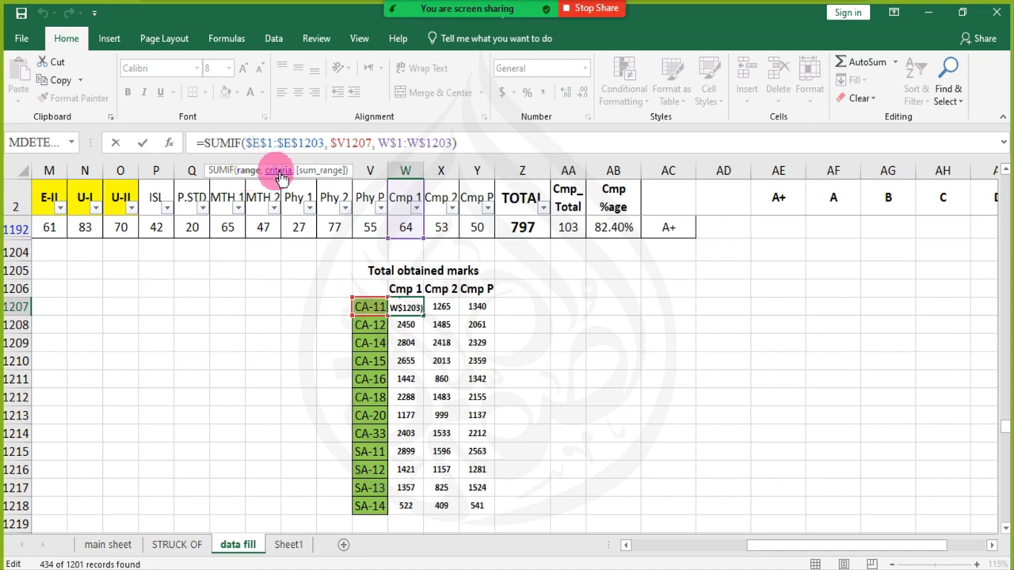
left_click(248, 176)
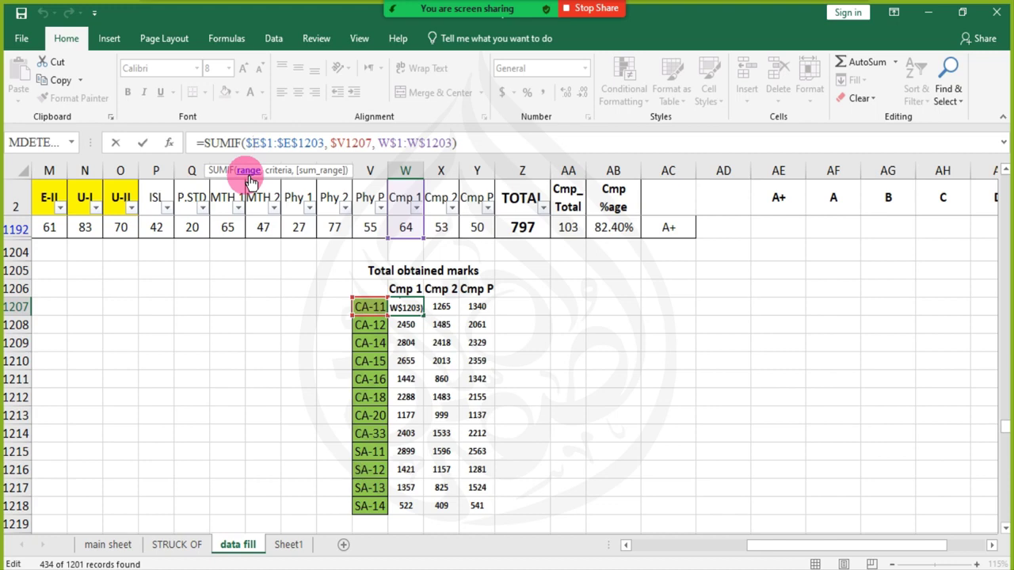
left_click(272, 144)
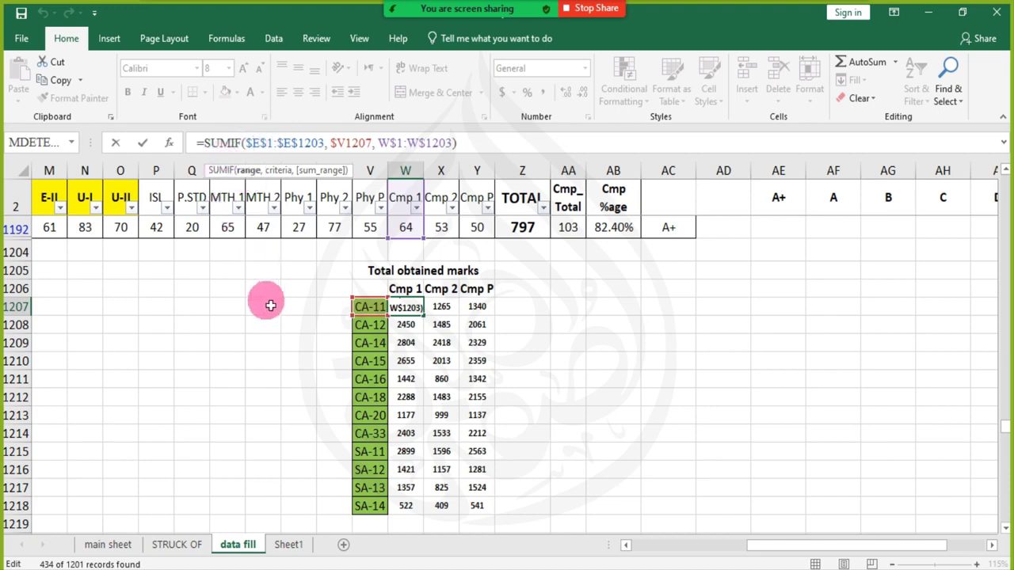
- Compare the SUMIF range $E$1:$E$1203 with the last SECTION rows, leave the formula unedited, and inspect E1204 beneath them
scroll(267, 335, "left", 3)
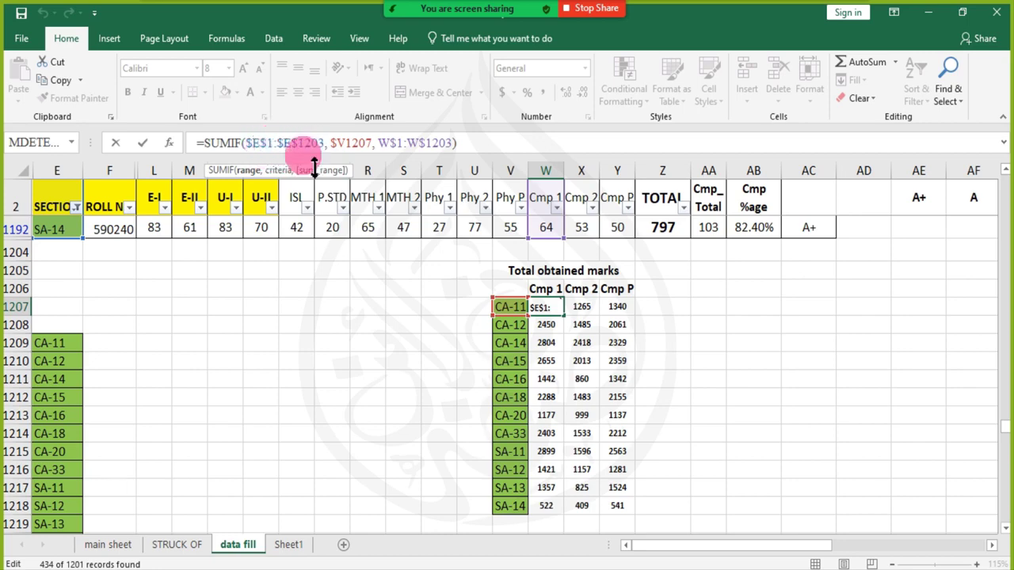
scroll(32, 317, "up", 2)
scroll(44, 325, "down", 1)
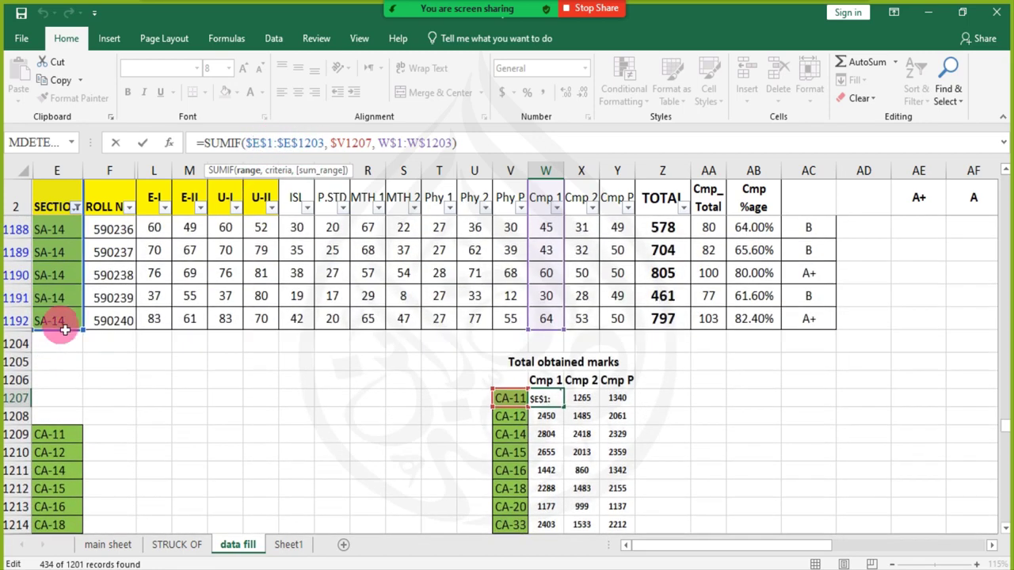
scroll(58, 345, "up", 2)
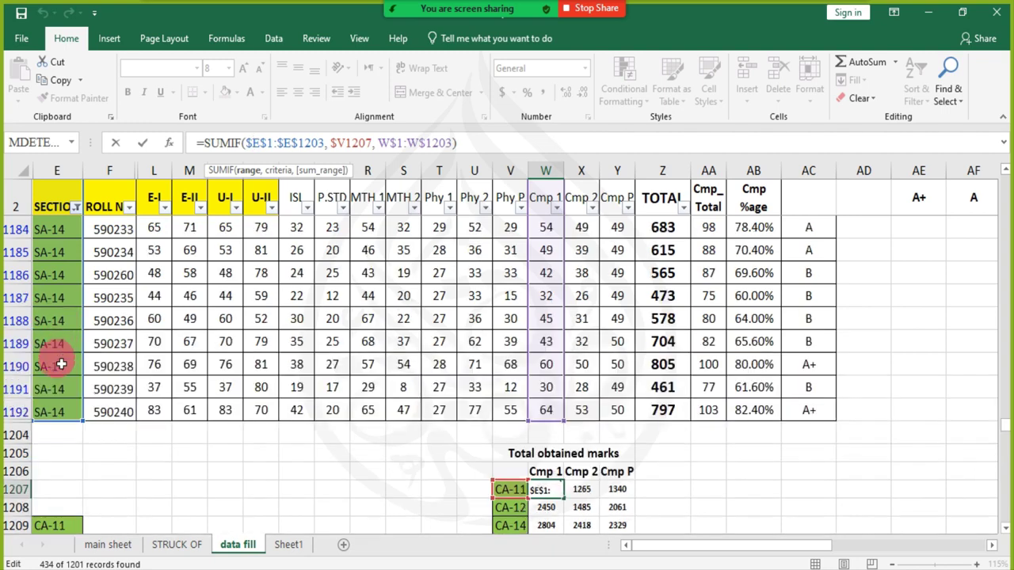
left_click(79, 436)
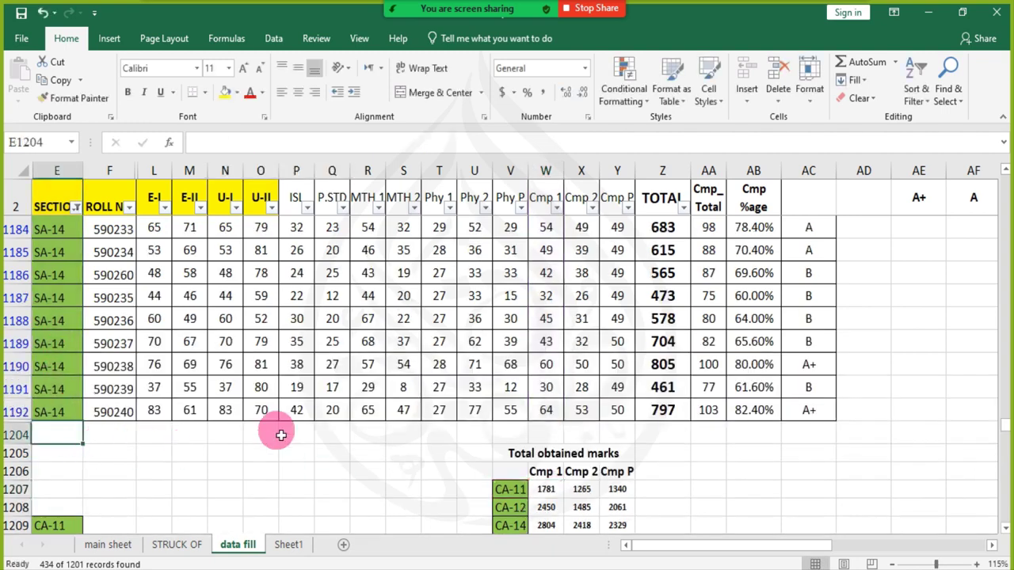
scroll(79, 451, "down", 1)
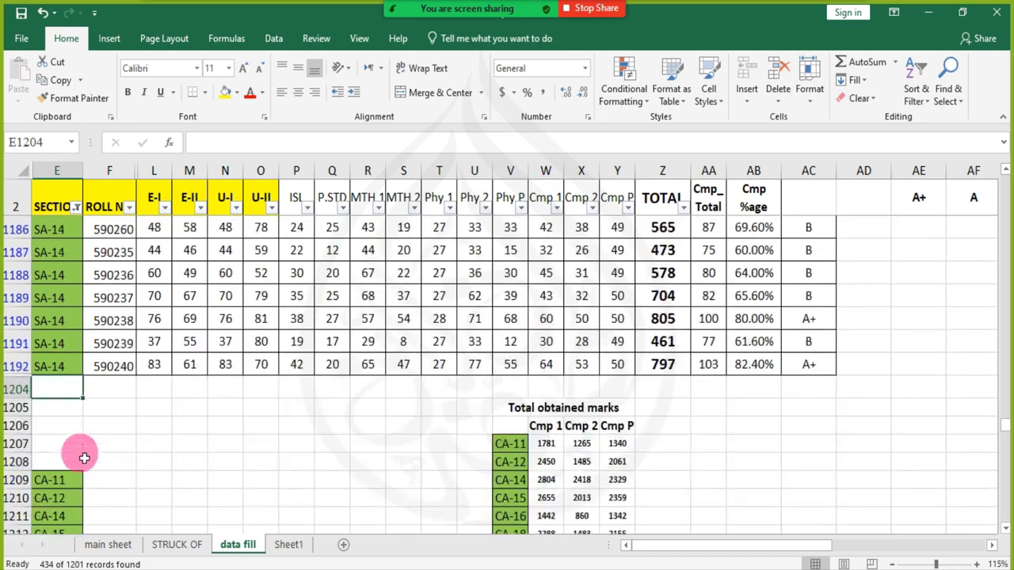
left_click(74, 413)
left_click(74, 396)
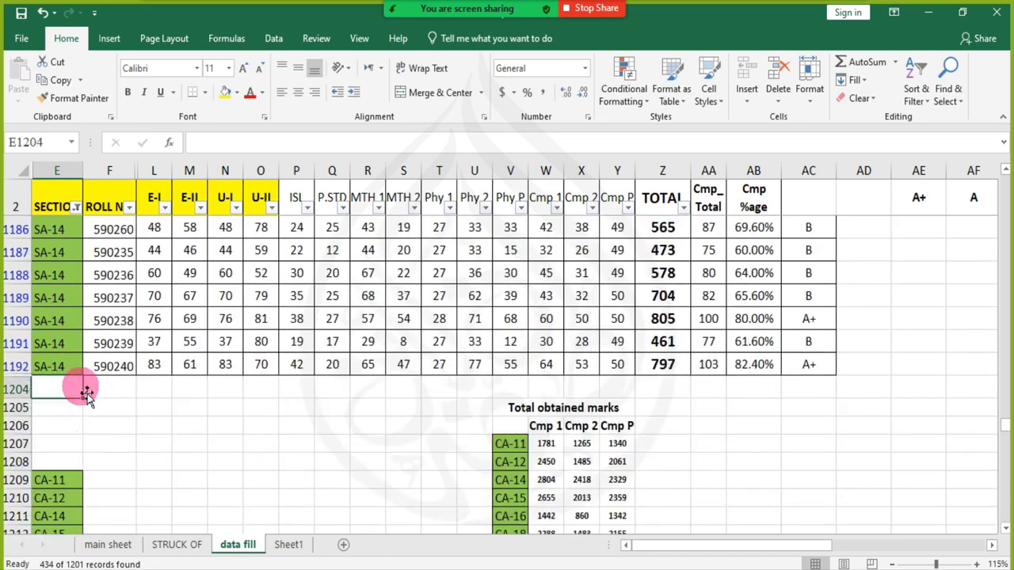
- Include STRUCK in the SECTION filter and select the last STRUCK record in E1203
left_click(76, 208)
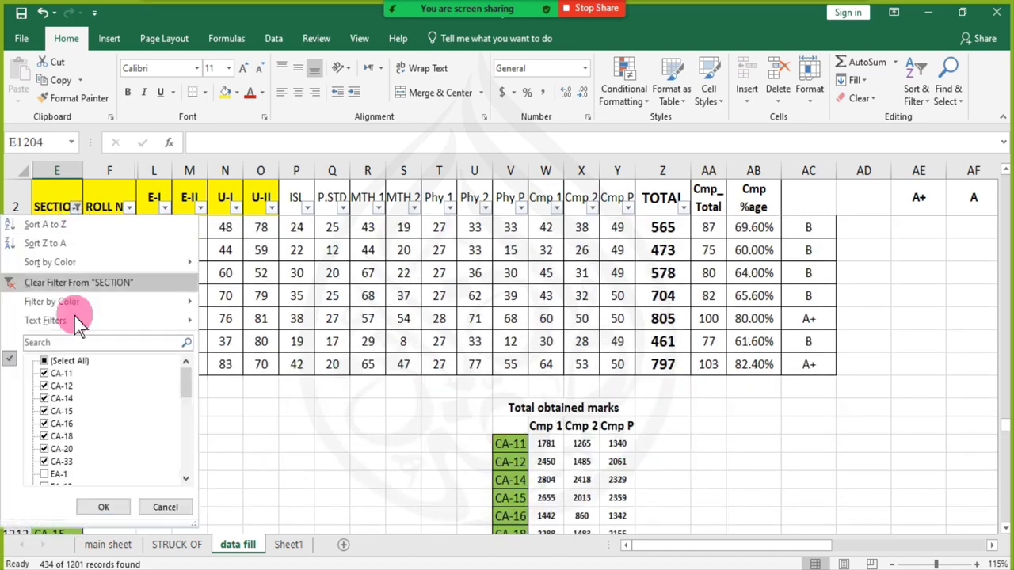
left_click_drag(187, 387, 186, 467)
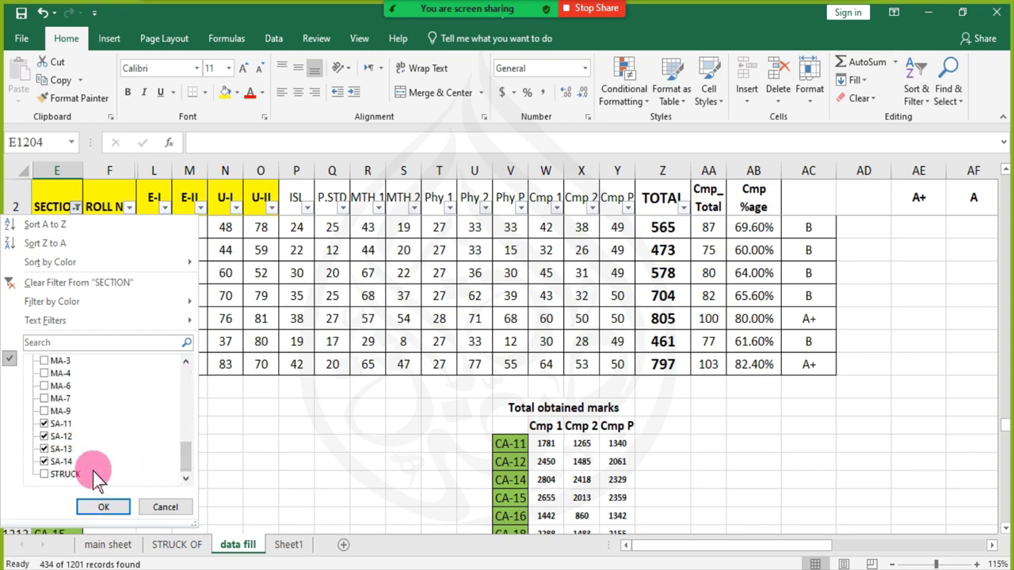
left_click(69, 474)
left_click(103, 507)
scroll(119, 435, "down", 3)
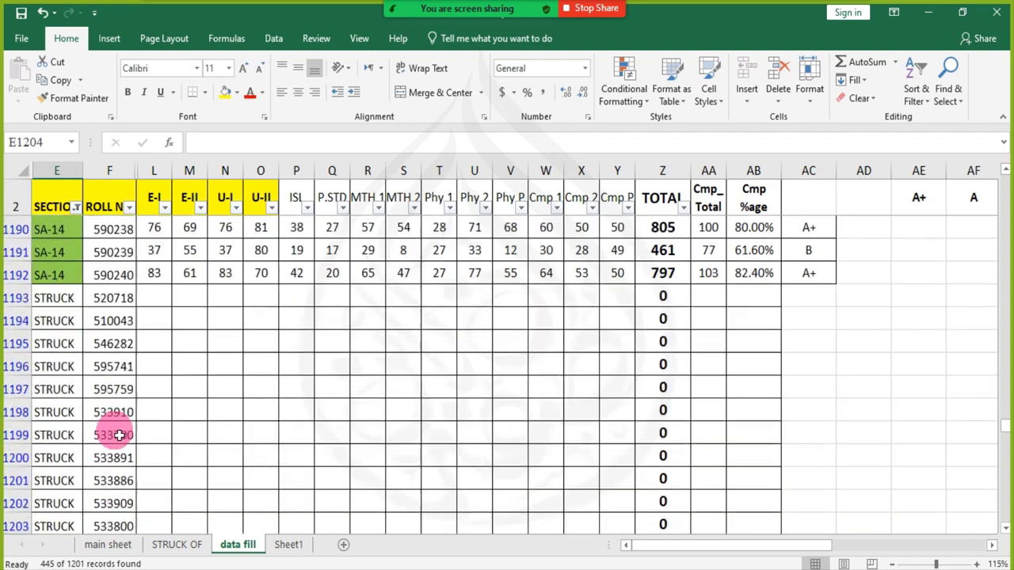
left_click(74, 432)
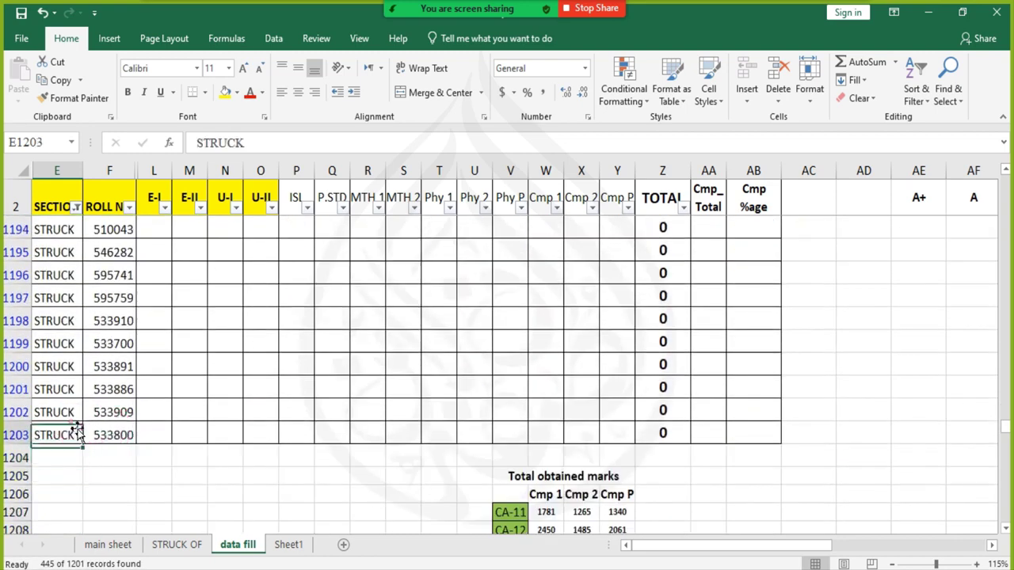
scroll(74, 420, "up", 1)
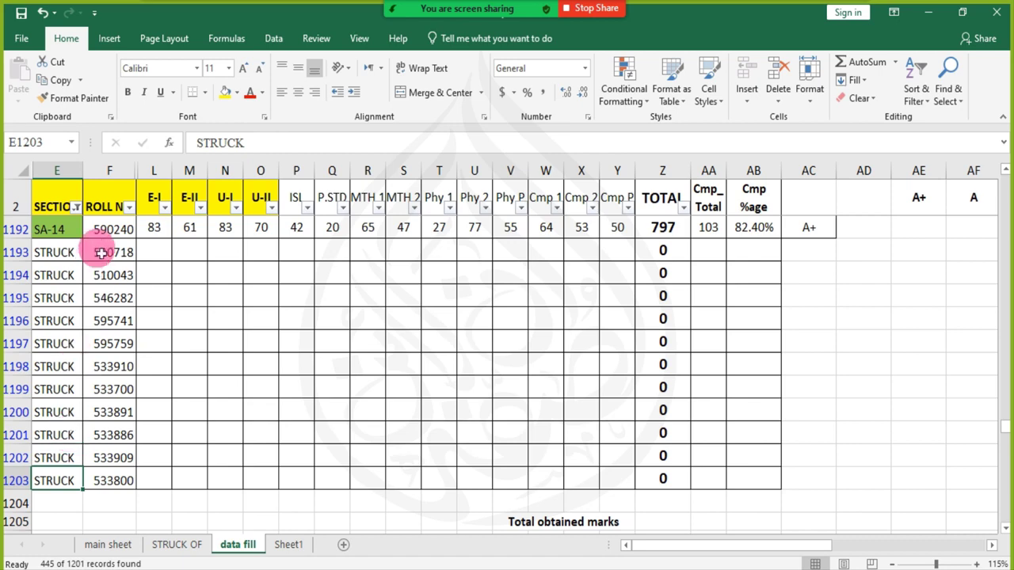
- Exclude STRUCK from the SECTION filter again and return to the last SA-14 records
left_click(76, 206)
left_click_drag(182, 380, 185, 475)
left_click(67, 474)
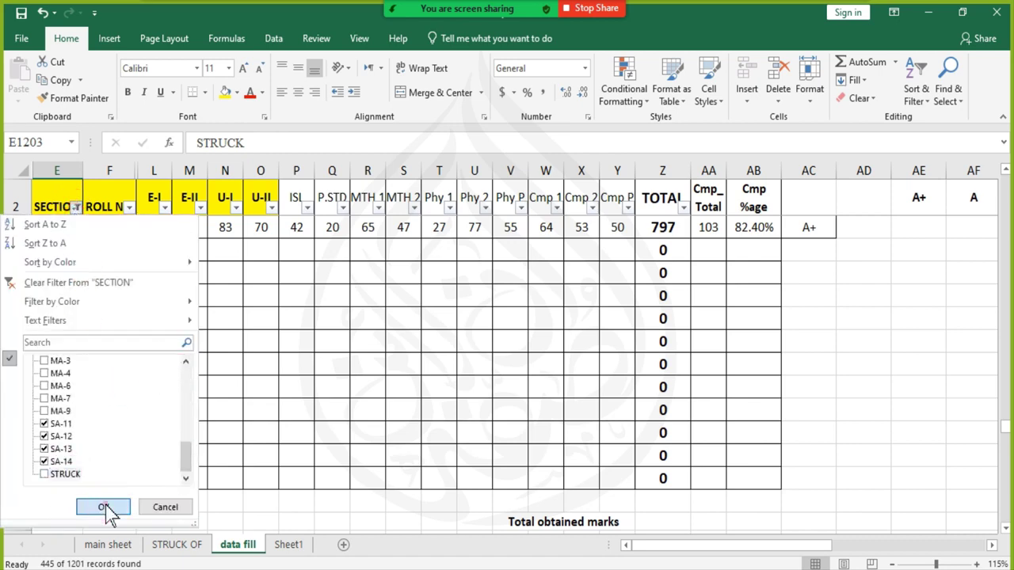
left_click(103, 507)
left_click(51, 316)
scroll(51, 315, "up", 3)
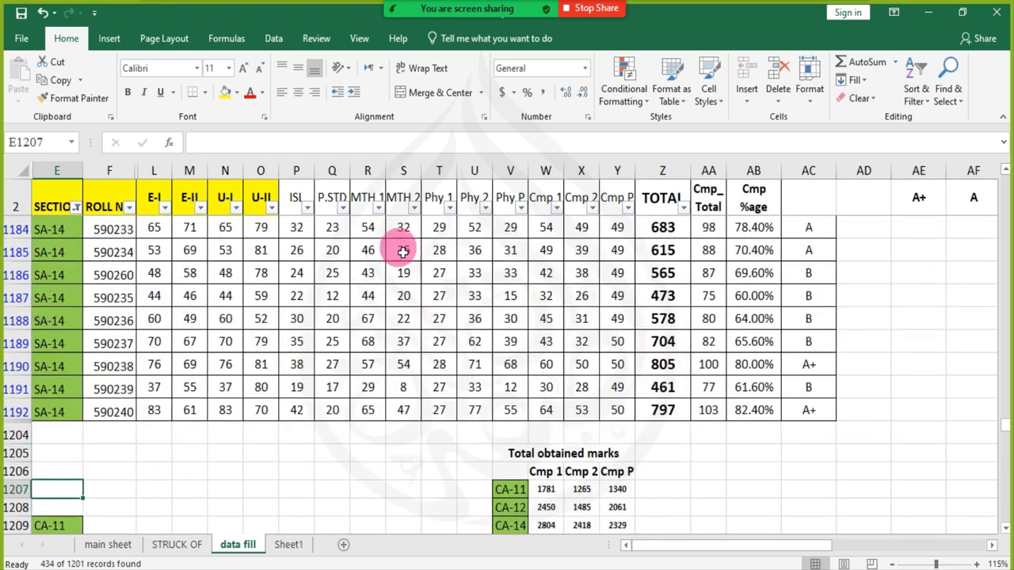
- Compare the SUMIF formulas behind the CA-11 totals for Cmp 1, Cmp 2 and Cmp P in W1207:Y1207
left_click(546, 491)
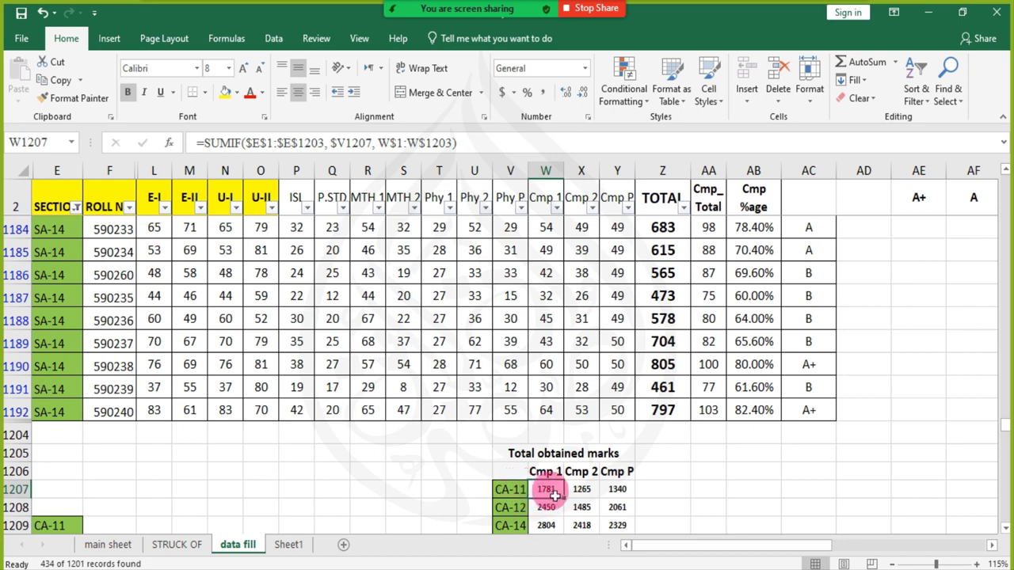
scroll(560, 492, "down", 1)
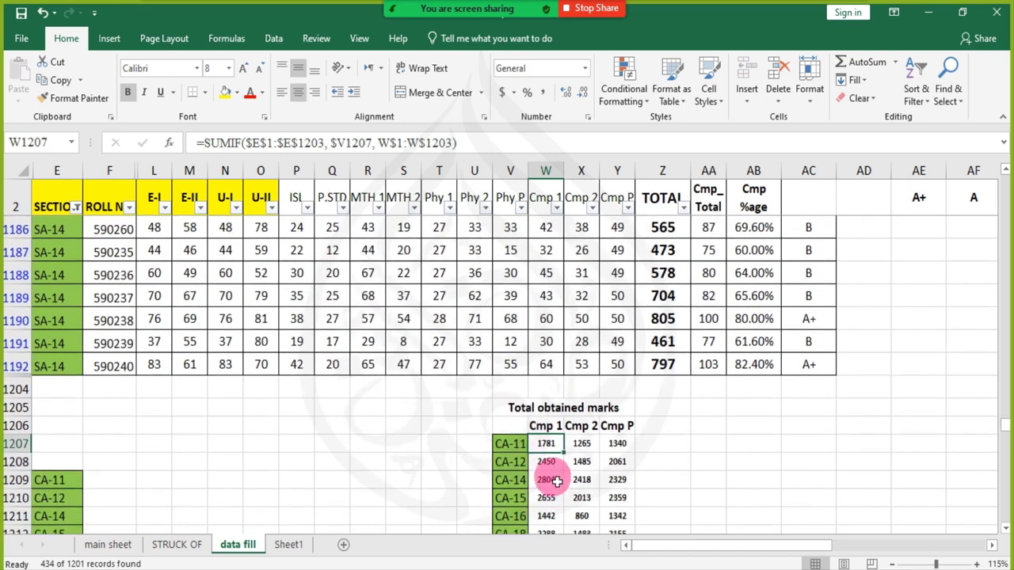
left_click(587, 446)
left_click(624, 445)
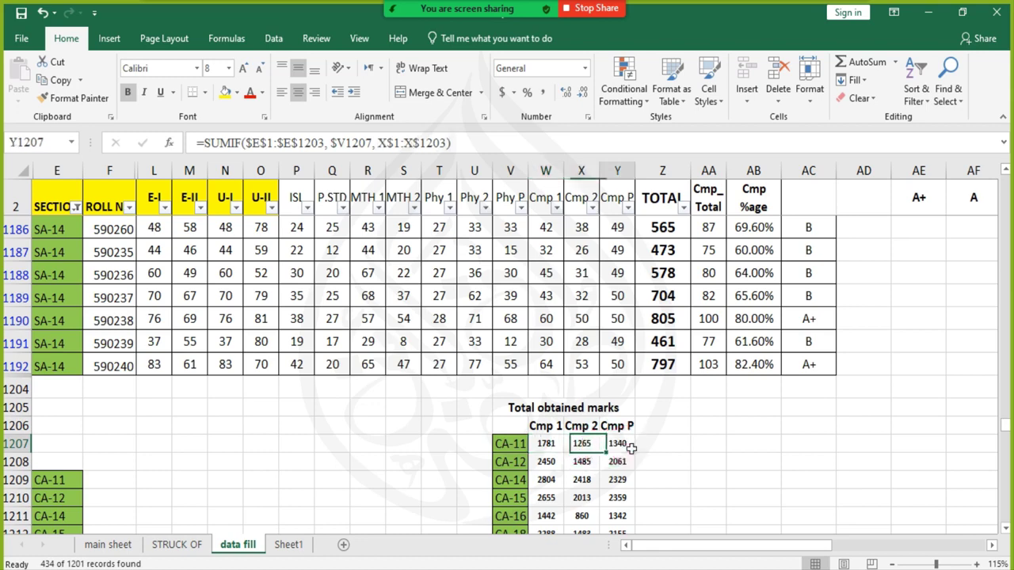
scroll(633, 467, "down", 2)
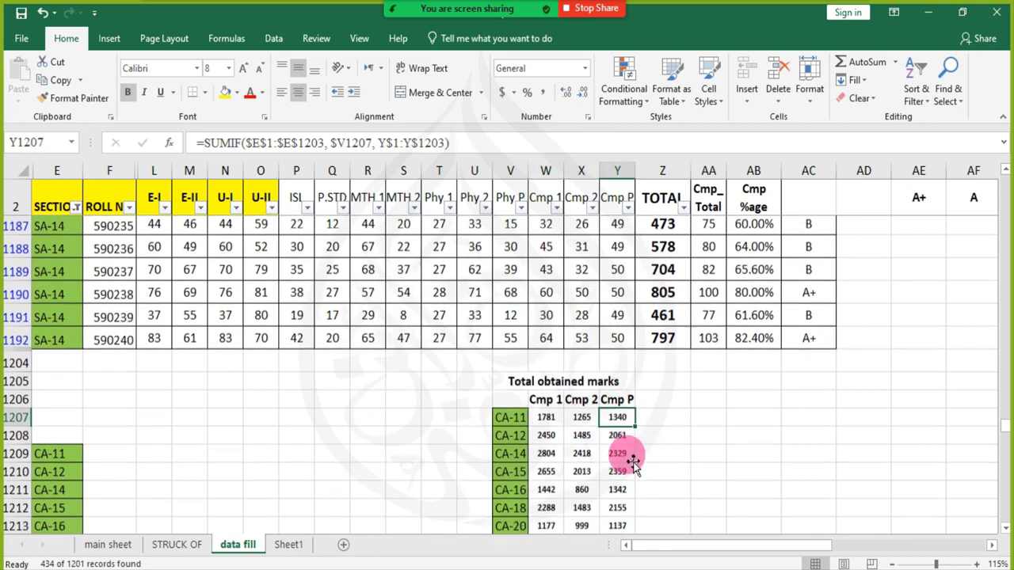
scroll(583, 428, "up", 2)
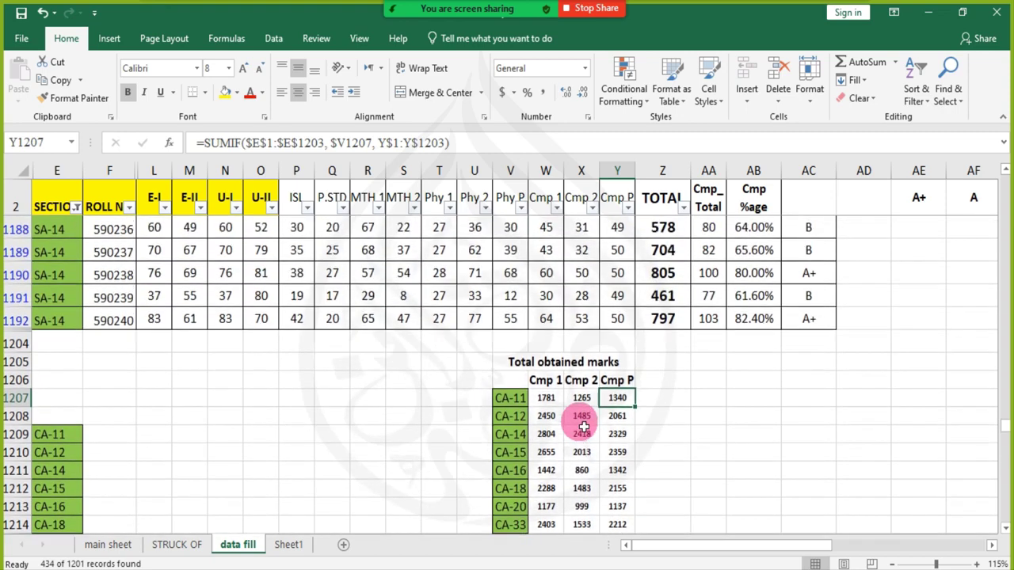
- Examine the CA-11 criteria cell V1207 and the sum_range W$1:W$1203 in W1207's SUMIF formula, leaving it unedited
left_click(546, 399)
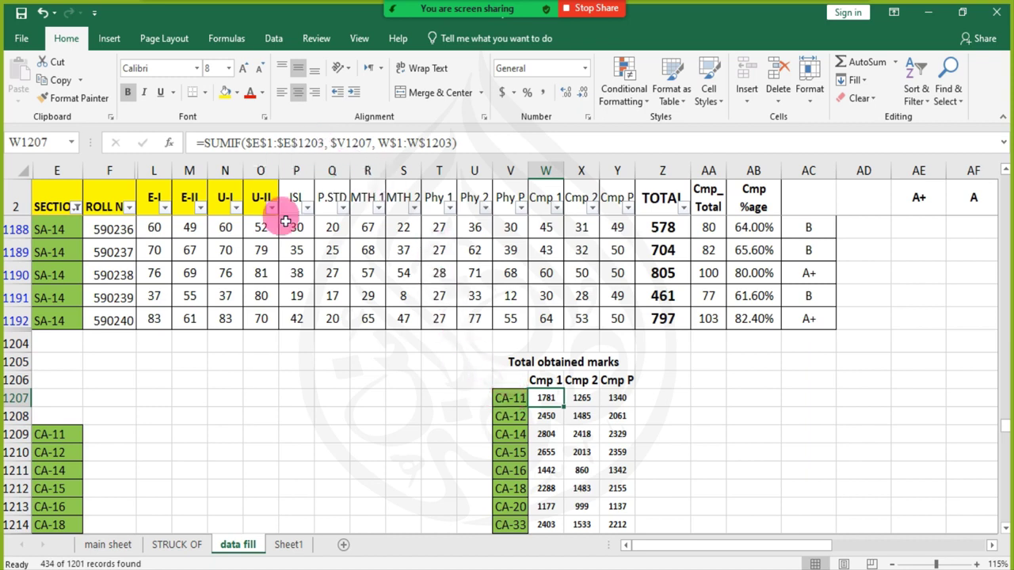
left_click(512, 403)
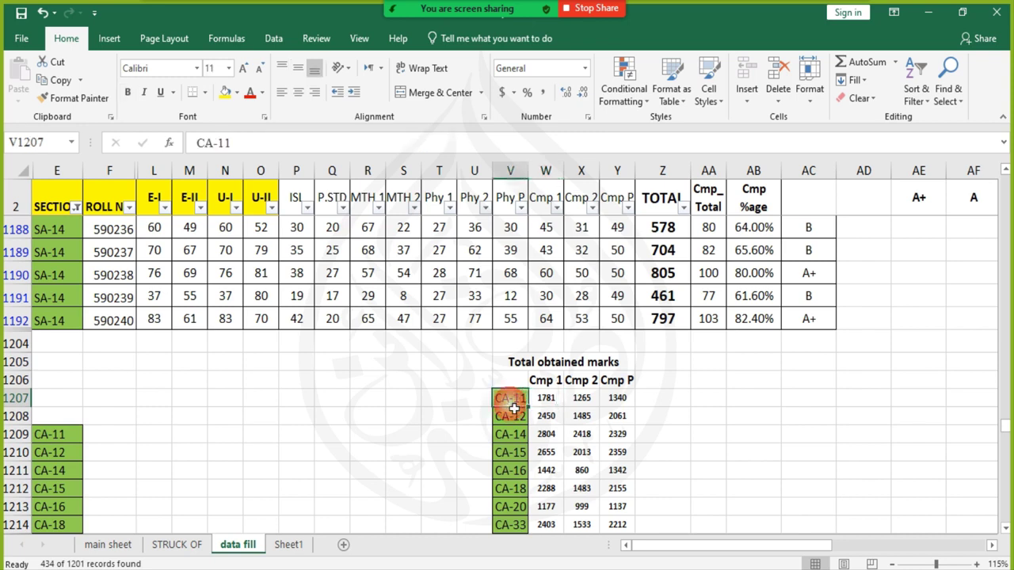
left_click(547, 398)
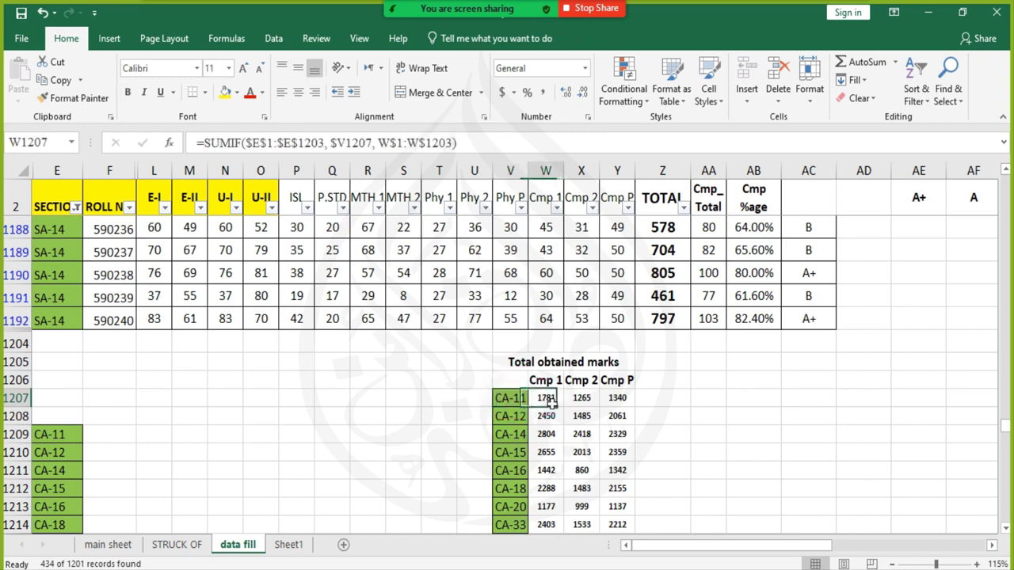
left_click(387, 144)
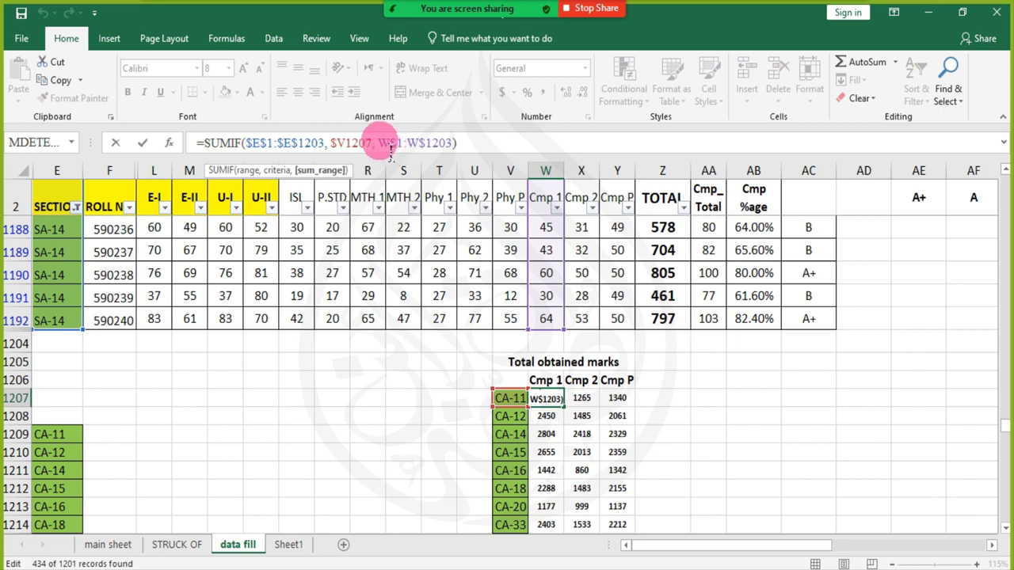
left_click_drag(380, 144, 402, 145)
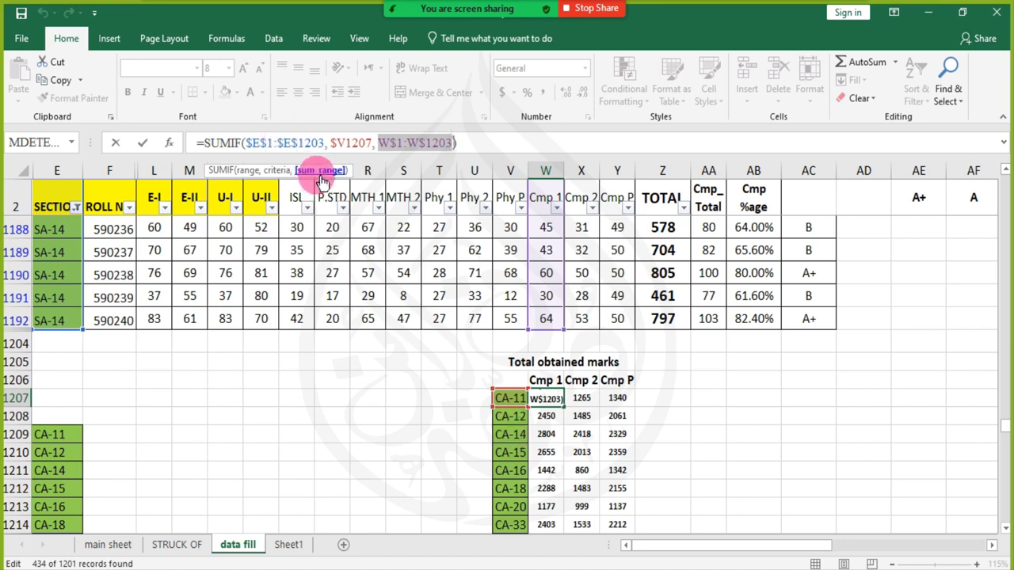
left_click(477, 146)
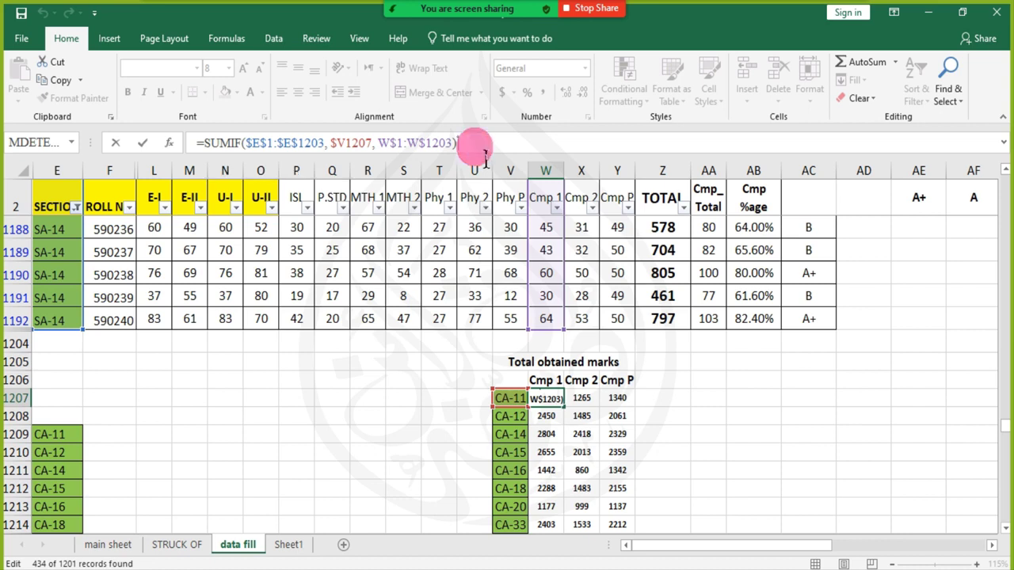
key("ctrl+Return")
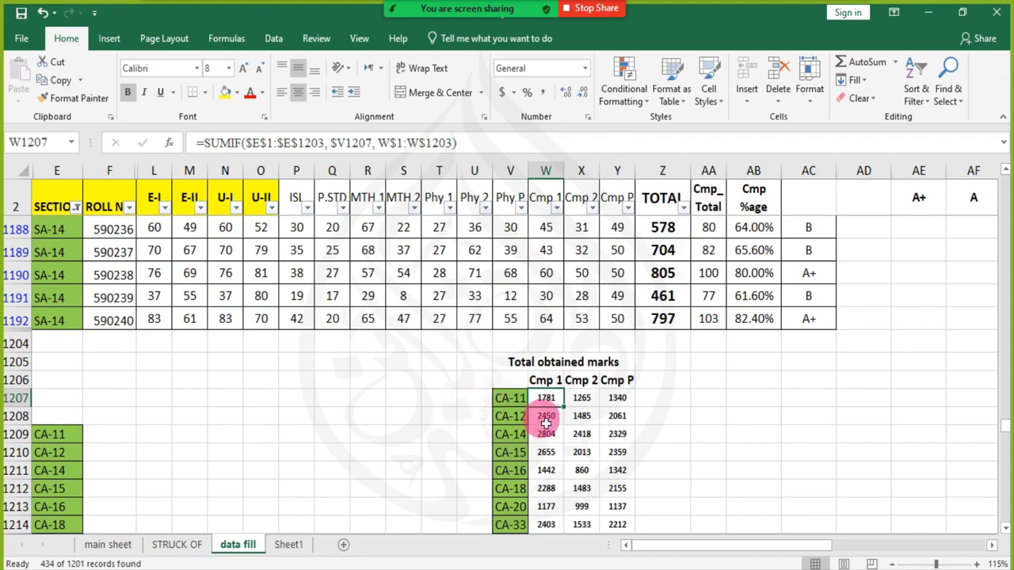
- Review the SA-13 records and highlight their marks in the Cmp 2 and Cmp P columns
scroll(479, 401, "up", 9)
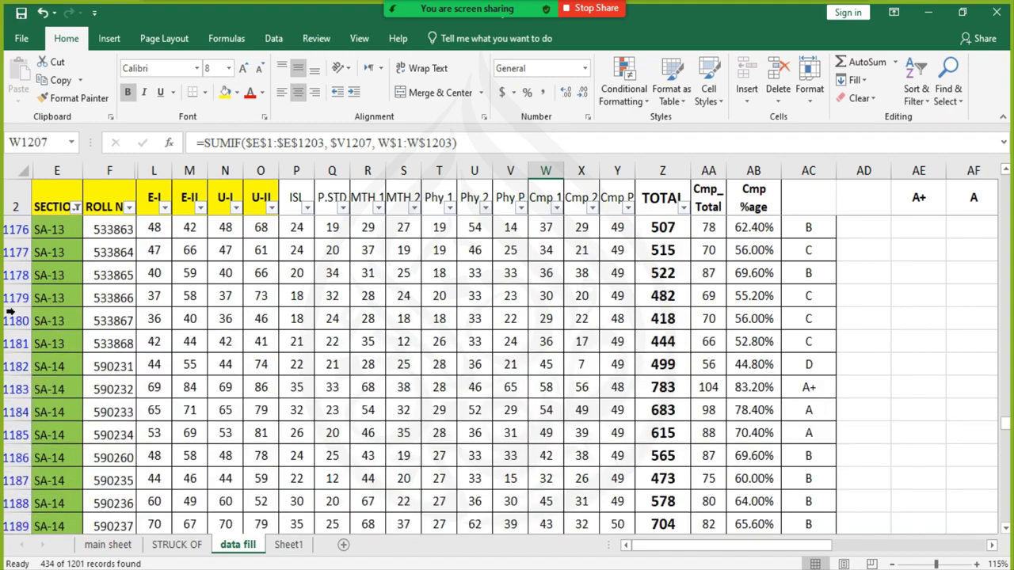
scroll(210, 296, "down", 3)
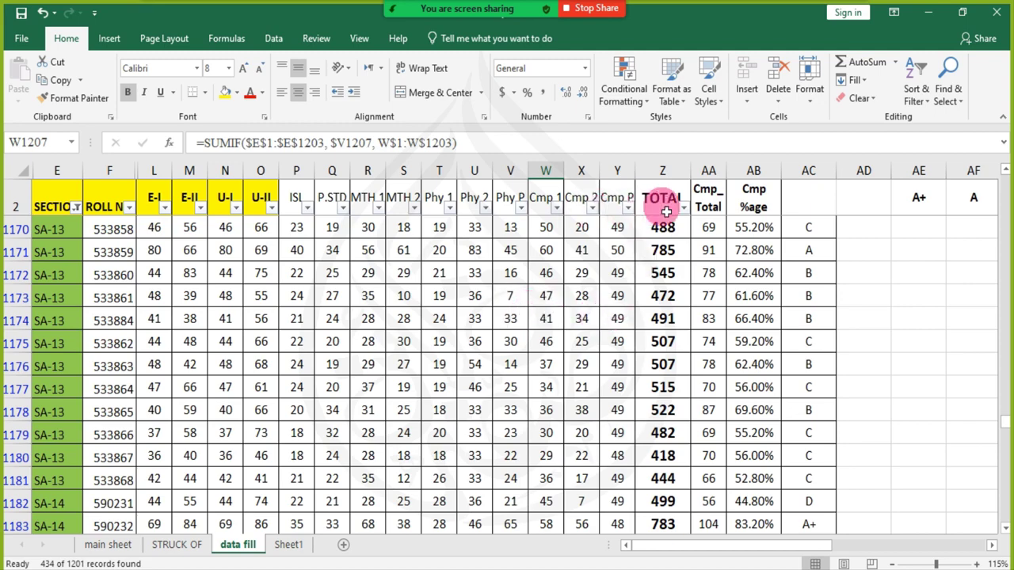
scroll(695, 312, "down", 2)
scroll(633, 307, "up", 6)
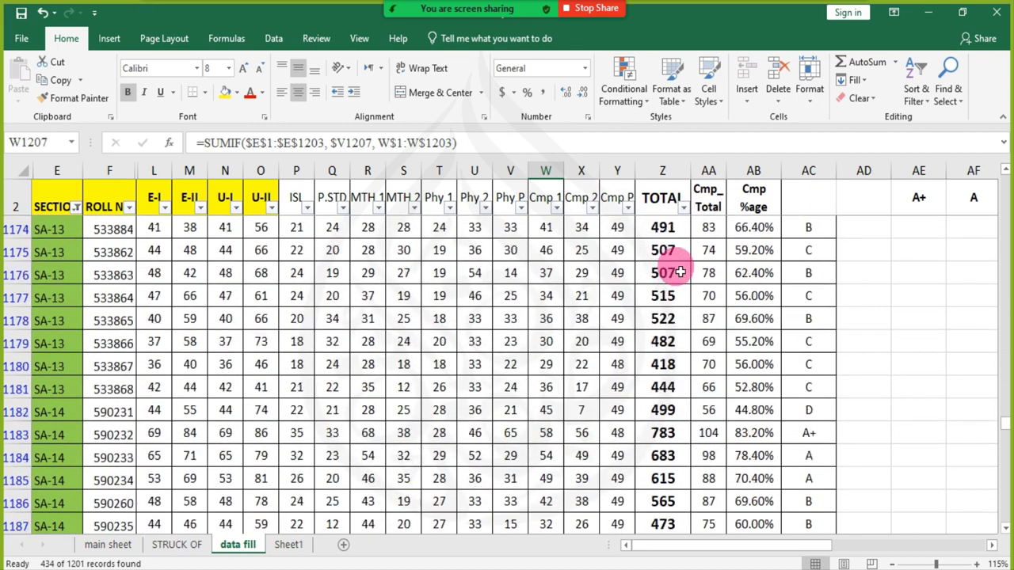
left_click_drag(578, 230, 584, 459)
left_click(617, 230)
left_click_drag(624, 292, 626, 420)
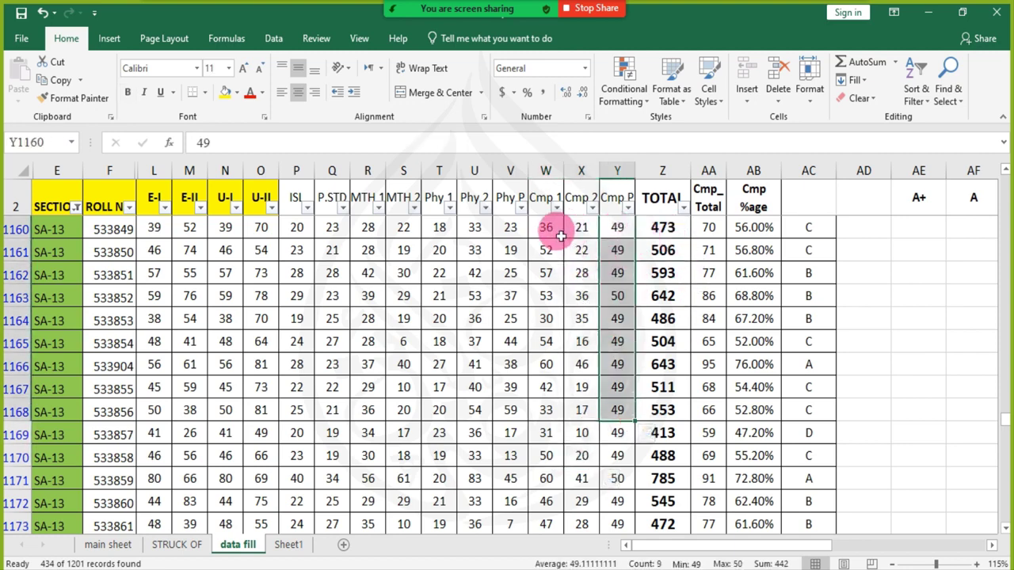
- Highlight marks in the Cmp 1, Cmp 2 and Cmp P columns, ending with the first CA-11 records in Y3:Y10
left_click_drag(546, 228, 545, 341)
left_click_drag(582, 198, 584, 315)
left_click_drag(576, 230, 578, 387)
left_click_drag(610, 230, 609, 400)
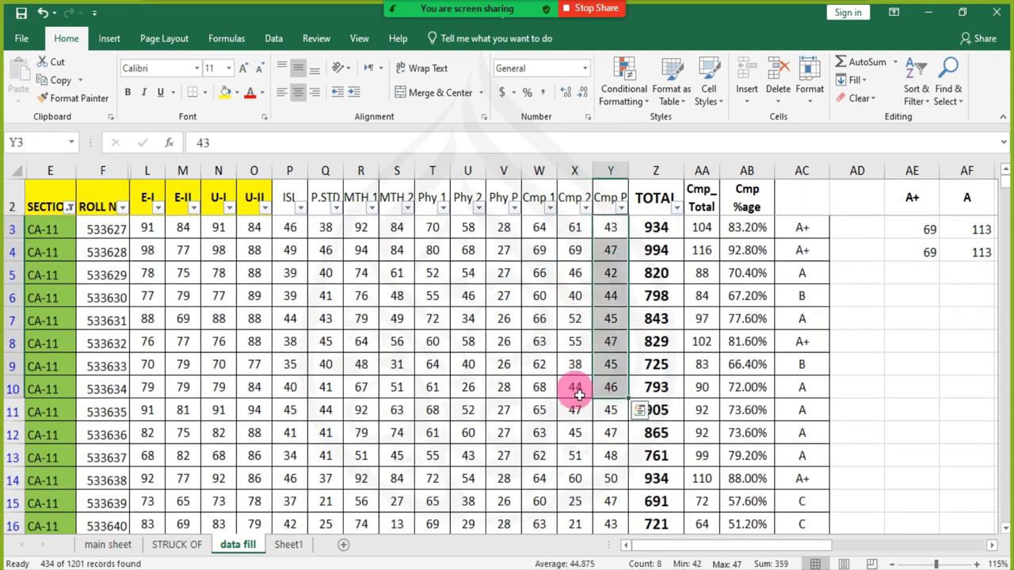
- Follow the Cmp P column down from the CA-11 records to the SA-14 total in Y1218
scroll(577, 385, "down", 6)
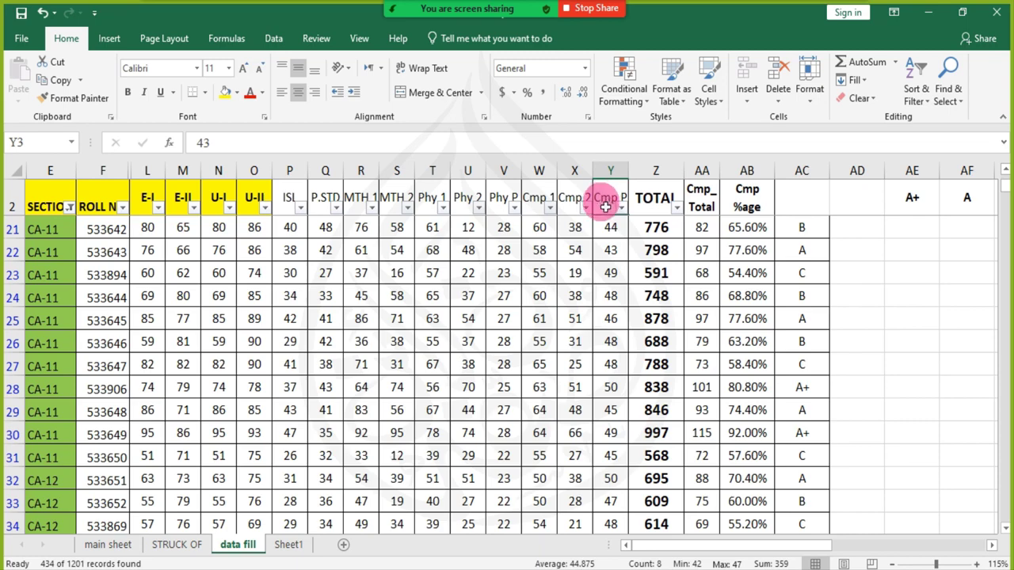
scroll(522, 430, "down", 1)
scroll(522, 430, "down", 10)
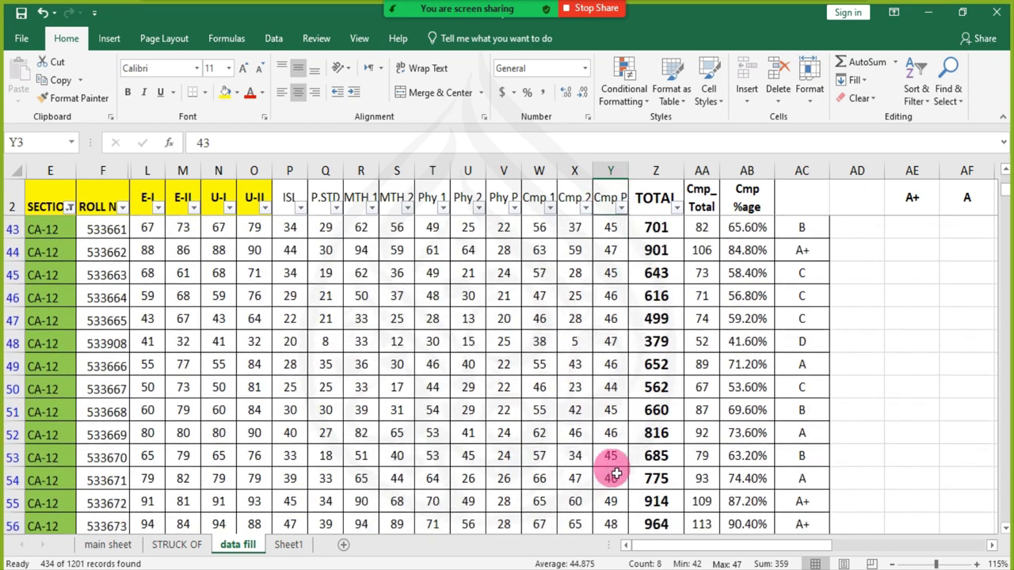
left_click(607, 456)
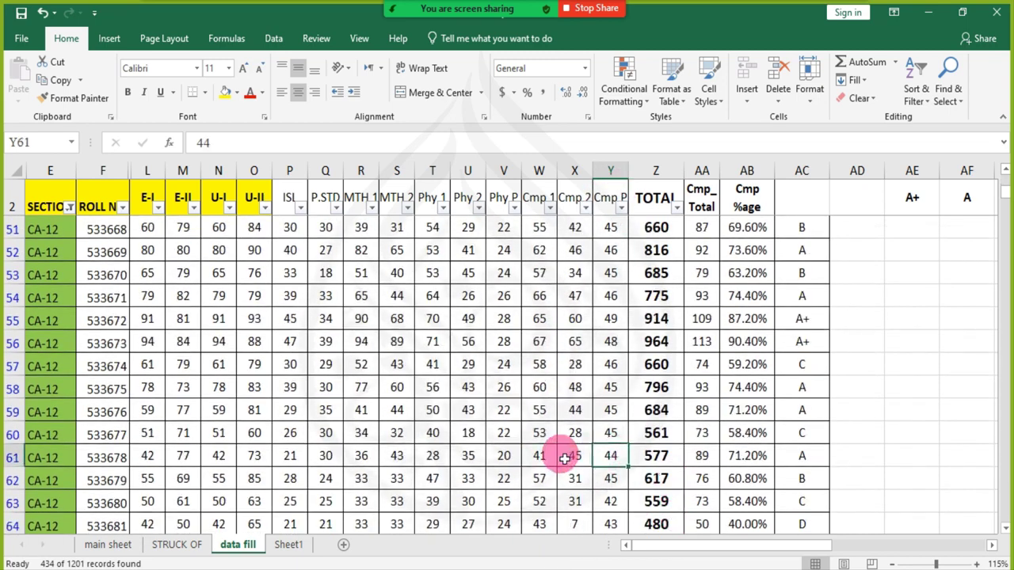
key("ctrl+Down")
key("Down")
key("Down")
key("Down")
key("Down")
key("Down")
key("Down")
key("Down")
key("Down")
key("Down")
key("Down")
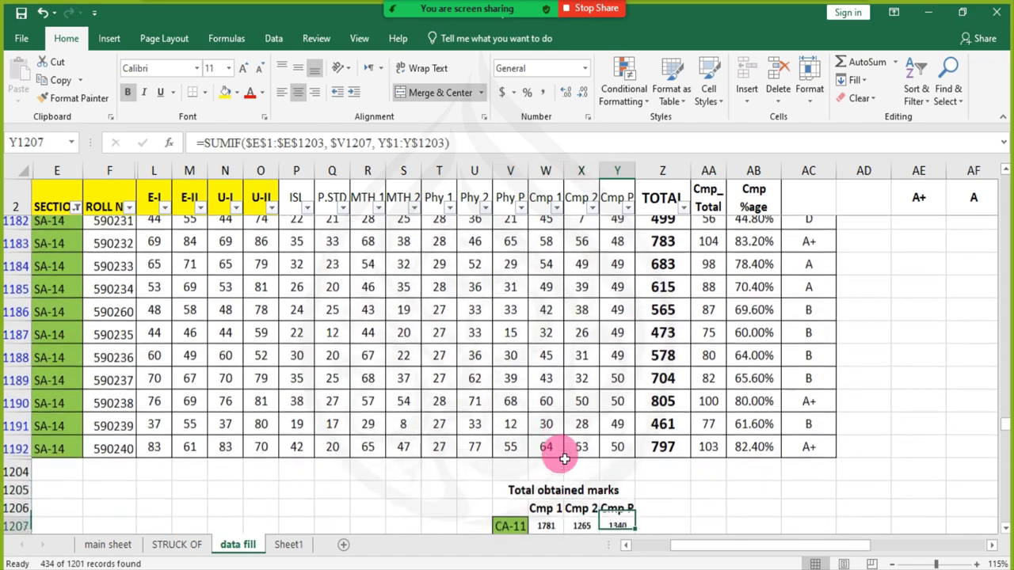
key("Down")
key("Down")
key("Down")
key("Down")
key("Down")
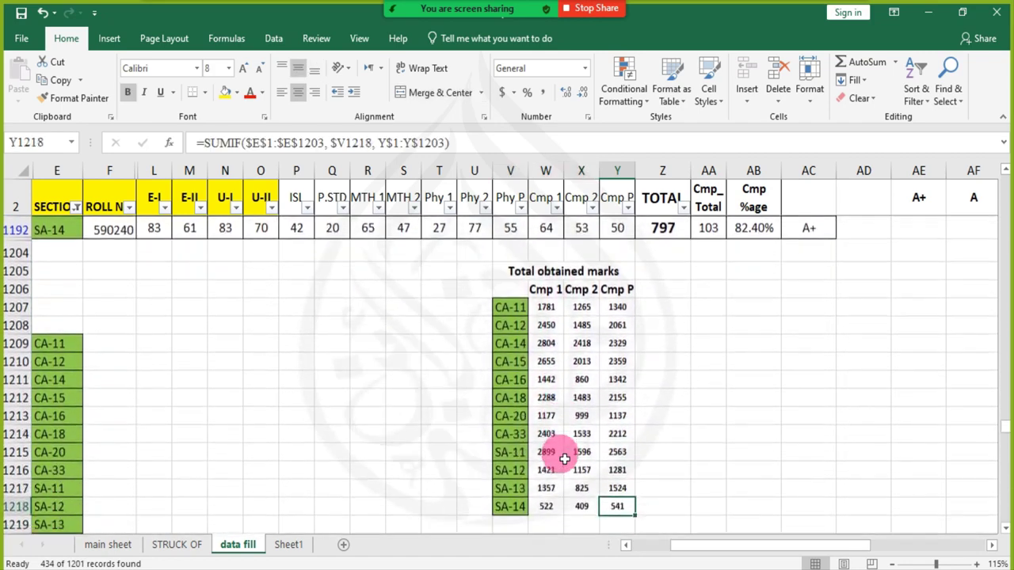
- Look over the tables below Total obtained marks as far as No. of supplies, and return to the totals
scroll(521, 442, "down", 8)
scroll(507, 444, "down", 3)
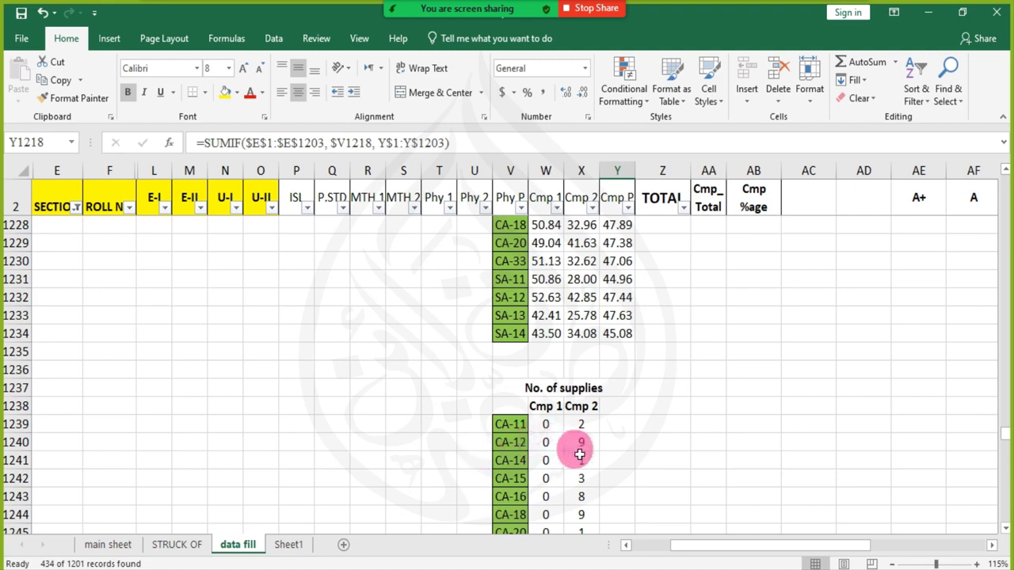
scroll(579, 412, "up", 3)
scroll(578, 442, "up", 5)
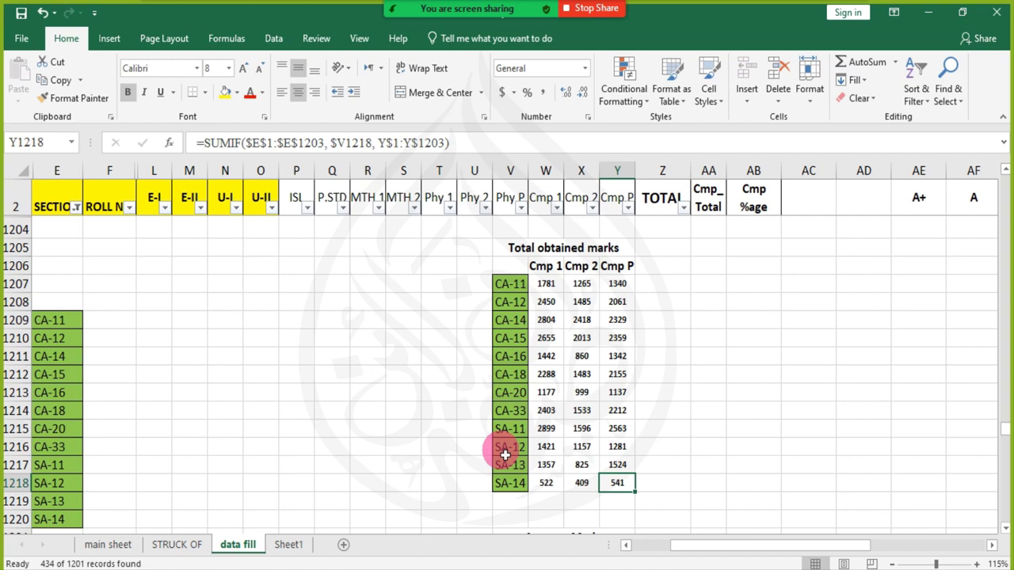
- Examine the range and the $V1207 criteria in W1207's SUMIF formula again, leaving it unedited
left_click(552, 286)
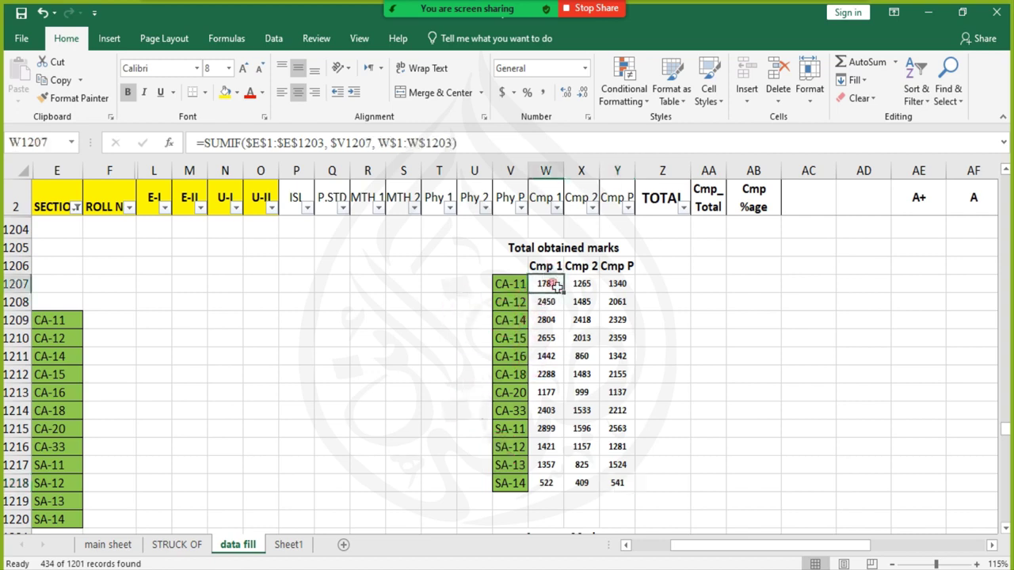
left_click(258, 145)
left_click(337, 143)
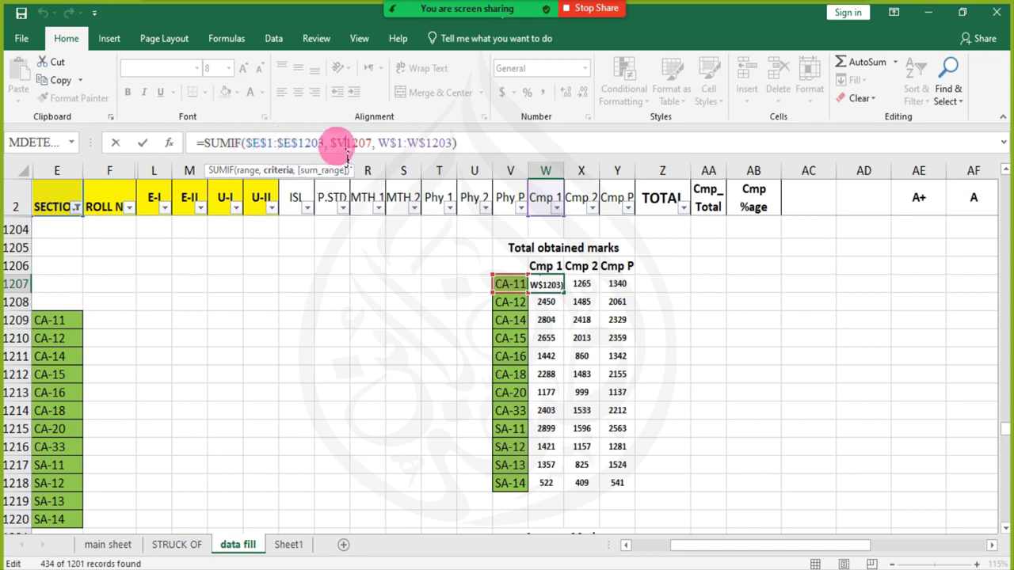
left_click(346, 154)
left_click_drag(346, 153, 377, 154)
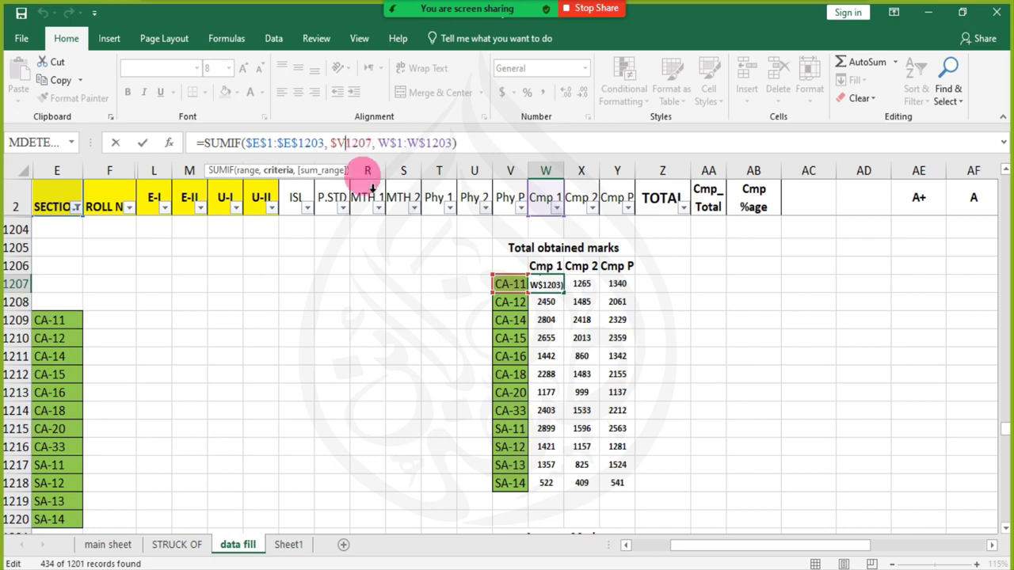
key("ctrl+Return")
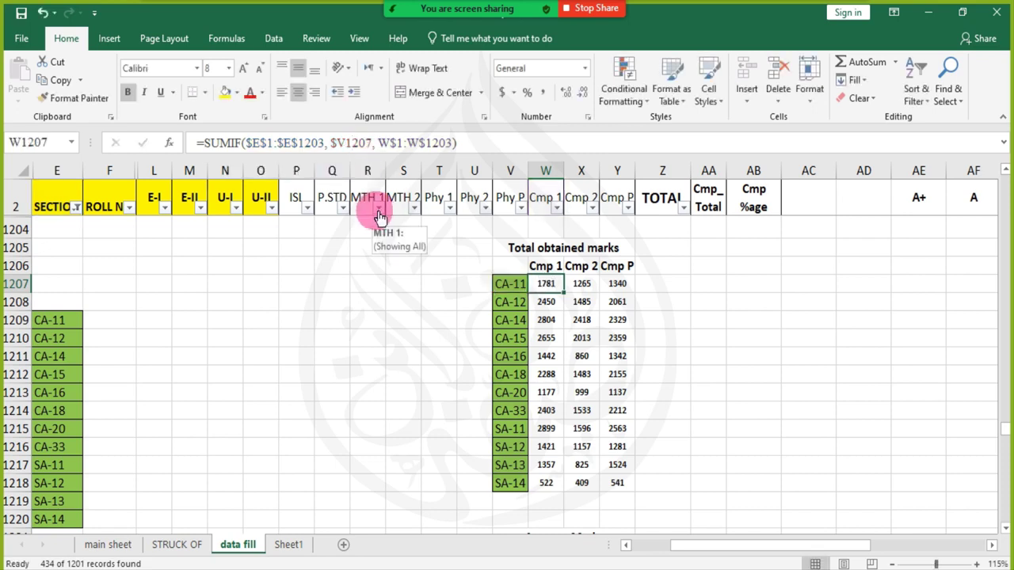
- Clear all the SUMIF totals from W1207:Y1218 in the Total obtained marks table
key("shift+Right")
key("shift+Right")
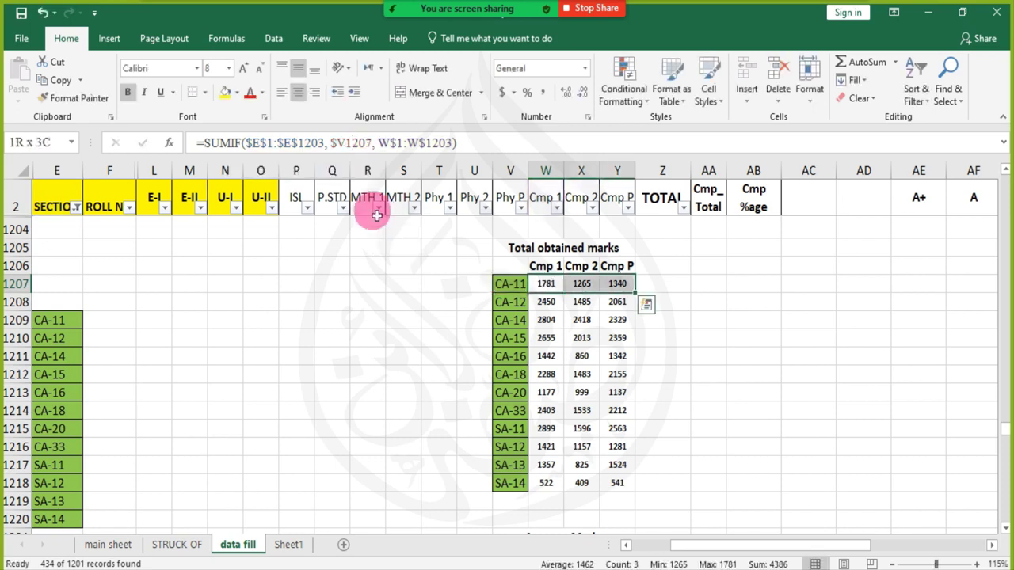
key("ctrl+shift+Down")
key("Delete")
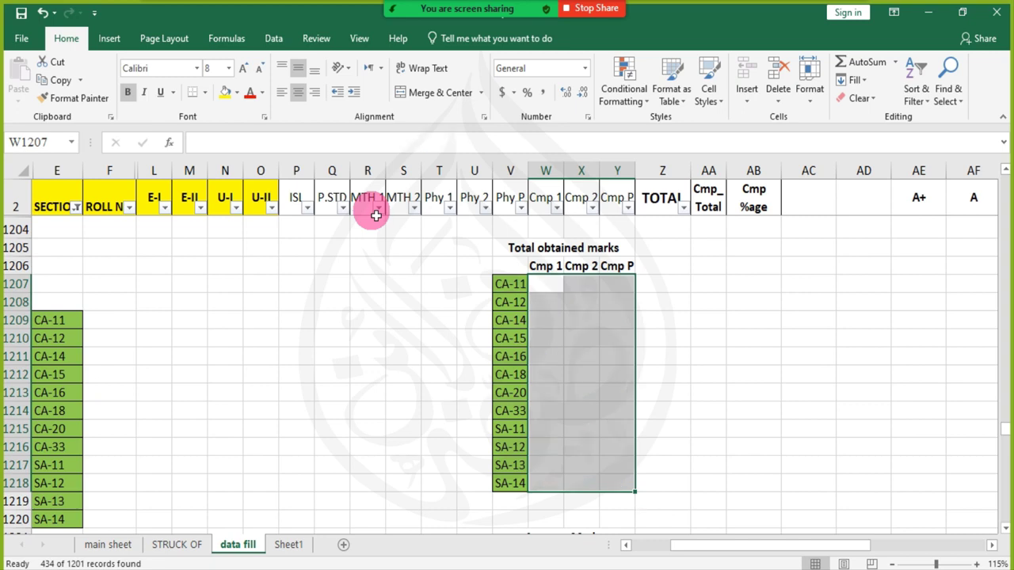
left_click(555, 284)
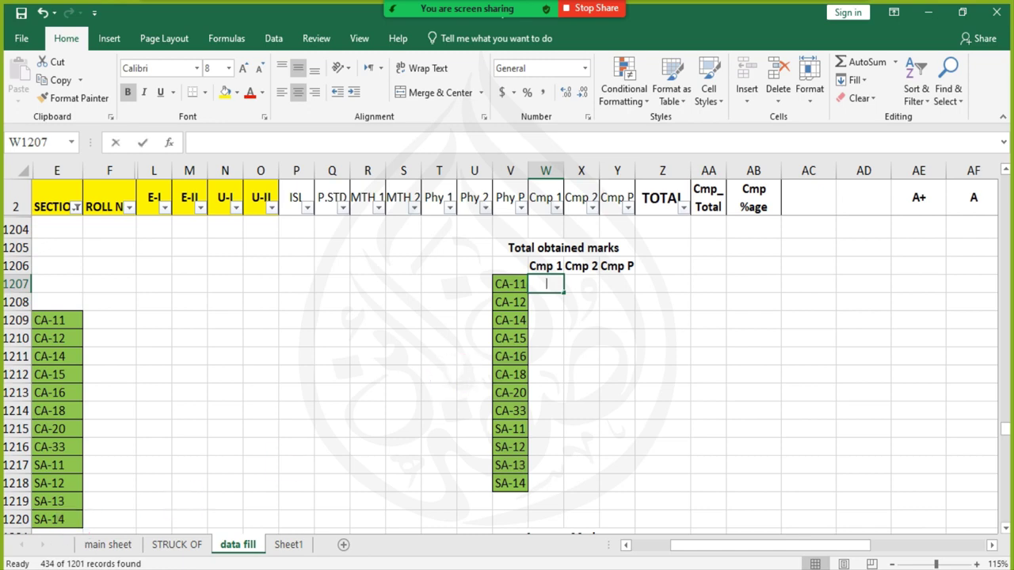
type("=")
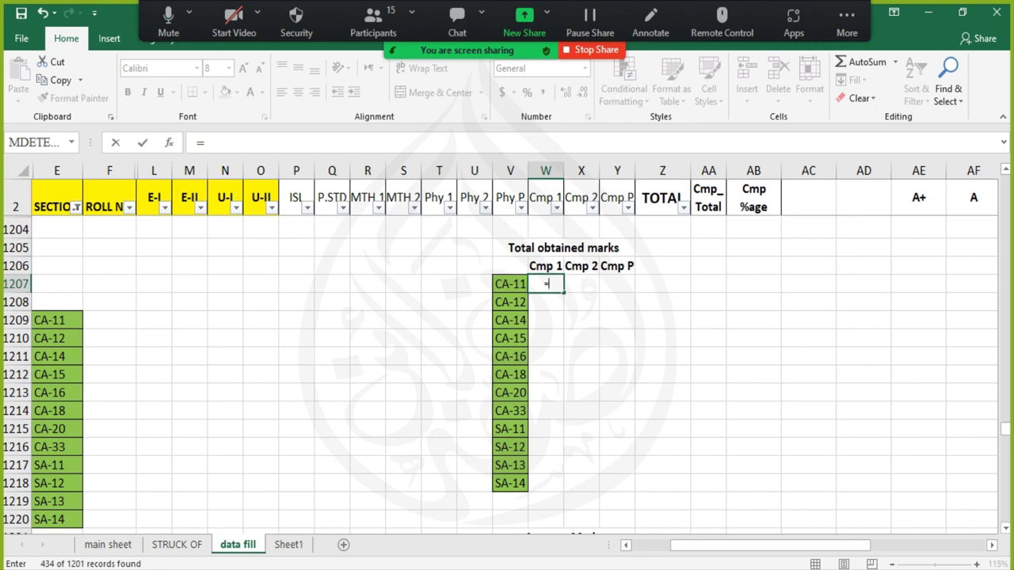
type("SUMN")
key("Escape")
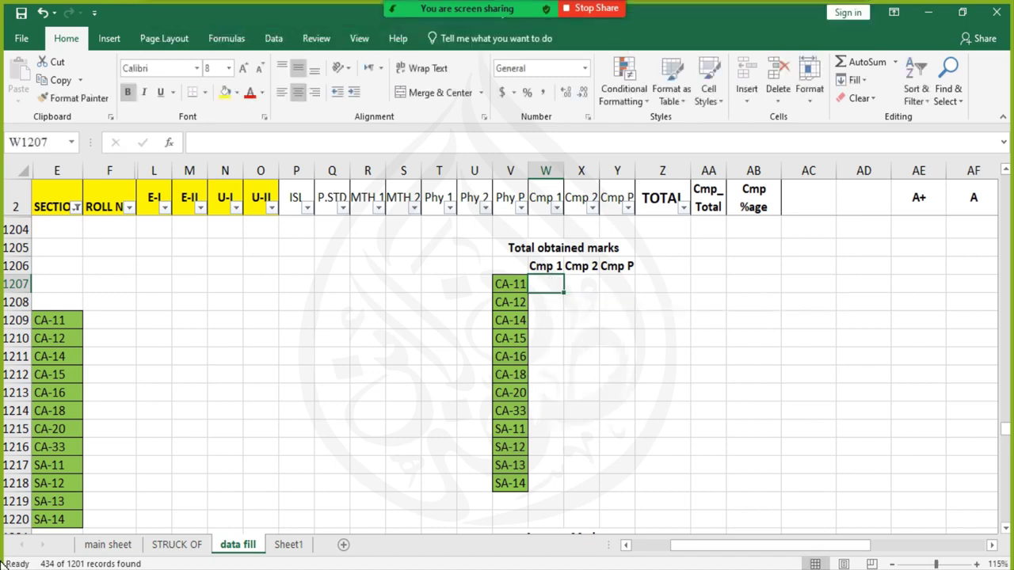
type("=")
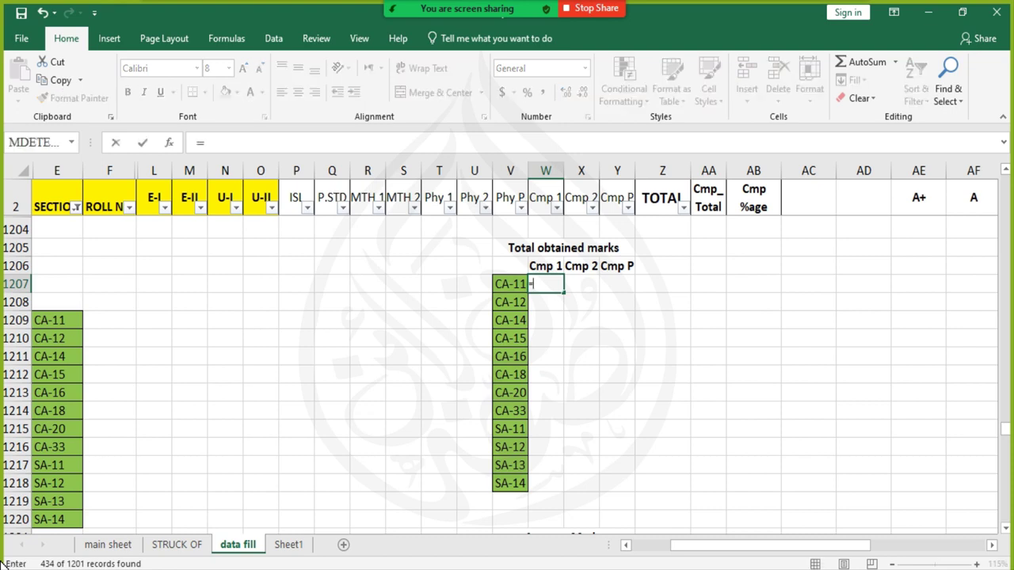
type("SUMIF")
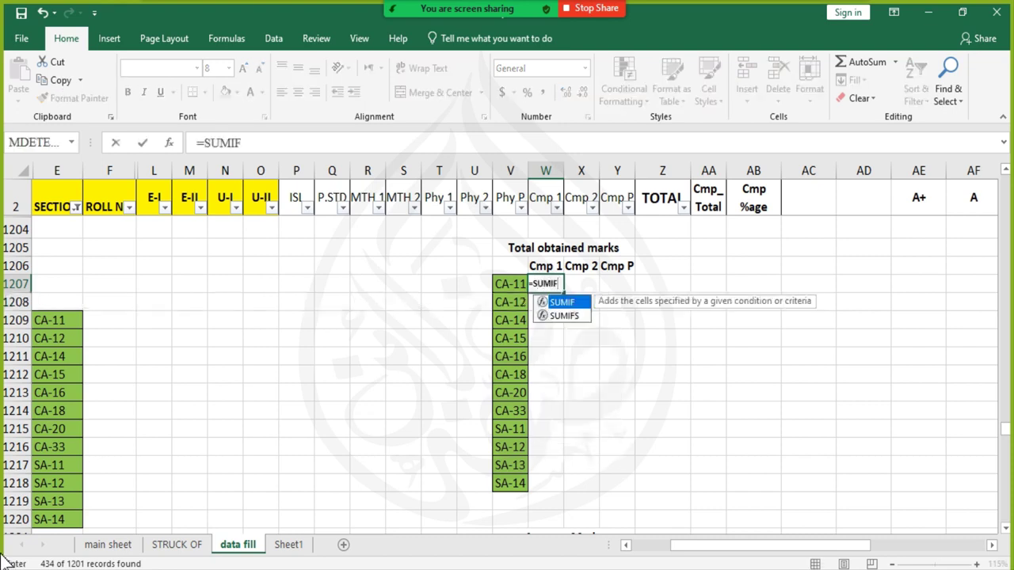
type("(")
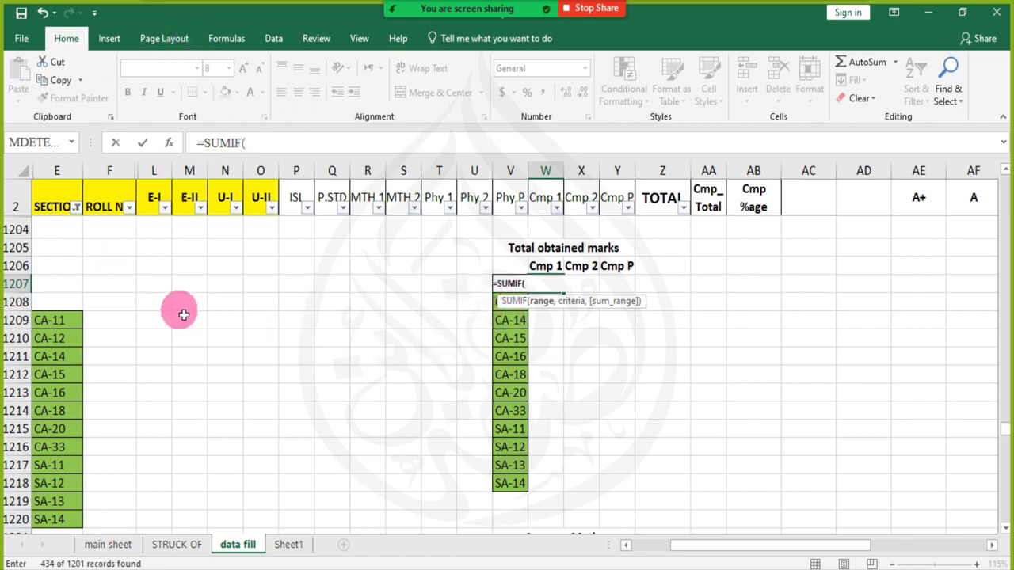
scroll(79, 245, "up", 5)
scroll(170, 317, "up", 1)
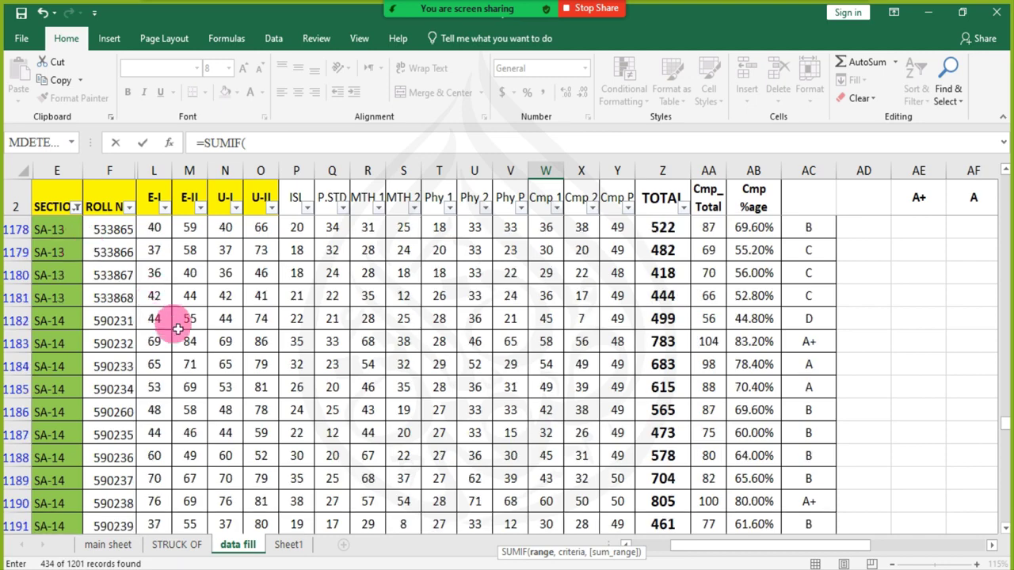
scroll(502, 464, "down", 5)
key("Escape")
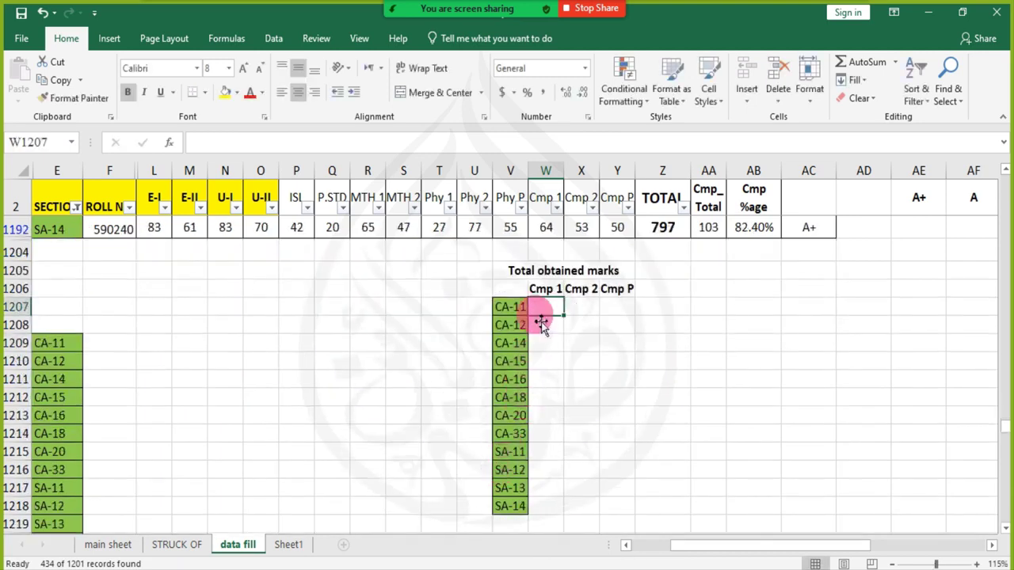
- Go through the CA-11, CA-12 and CA-14 section labels and the empty Cmp 1 cells beside them
left_click(516, 311)
left_click(517, 313)
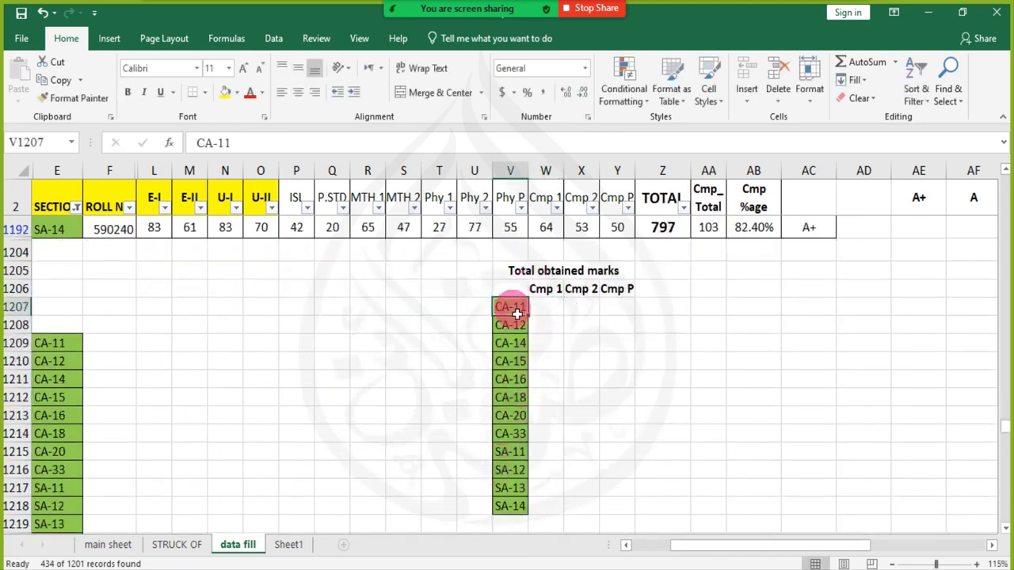
left_click(518, 325)
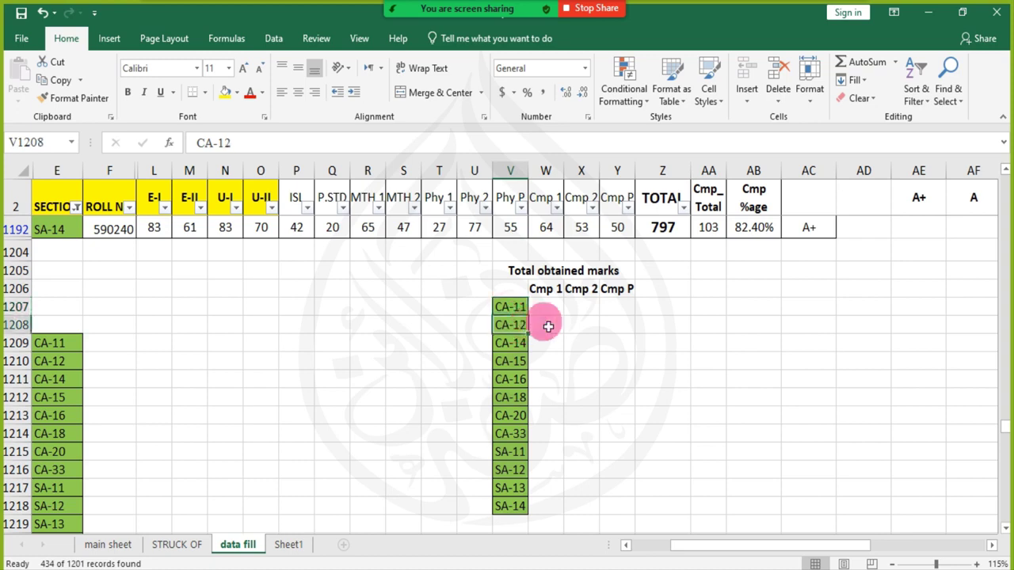
left_click(556, 326)
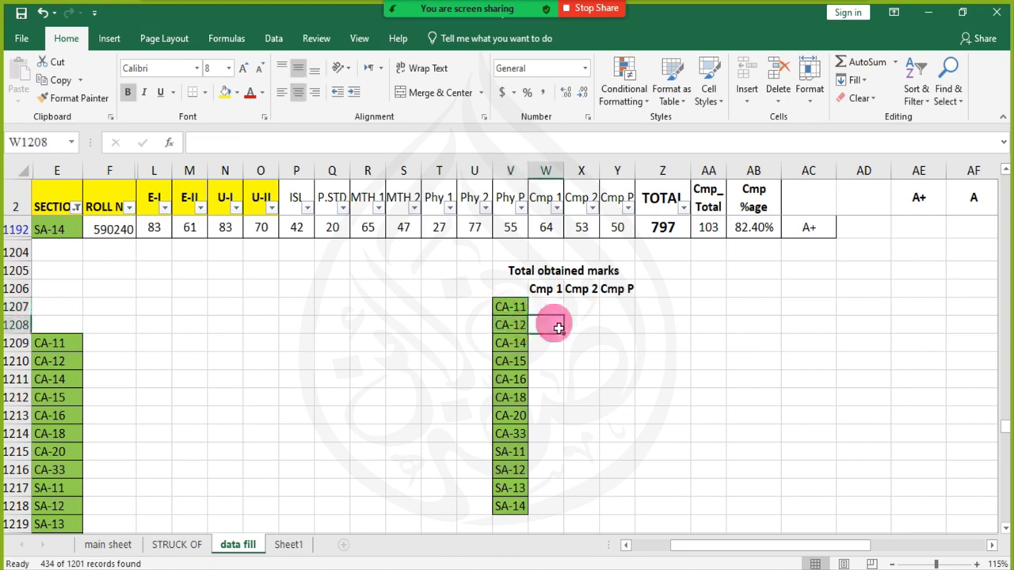
left_click(514, 331)
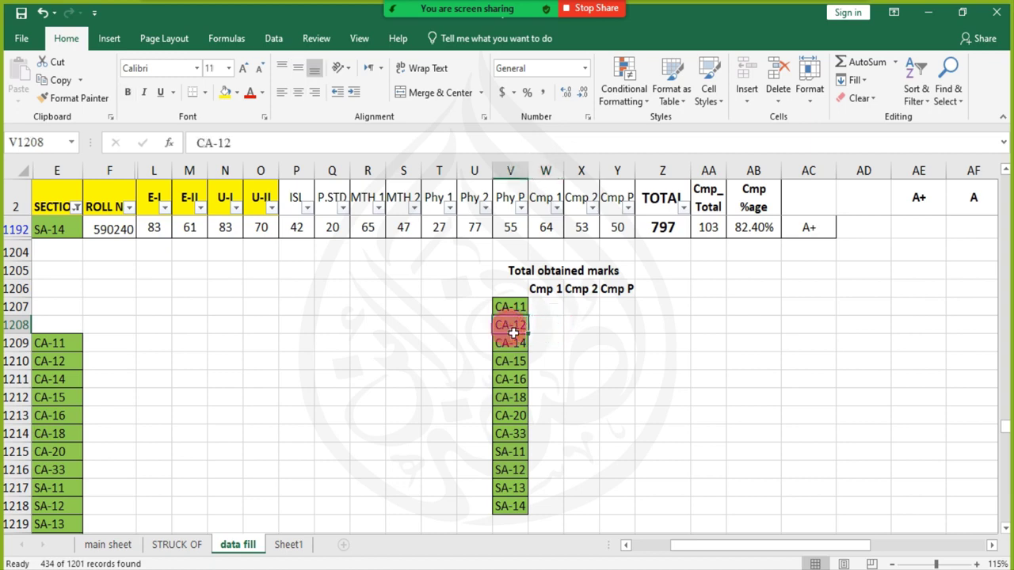
left_click(514, 343)
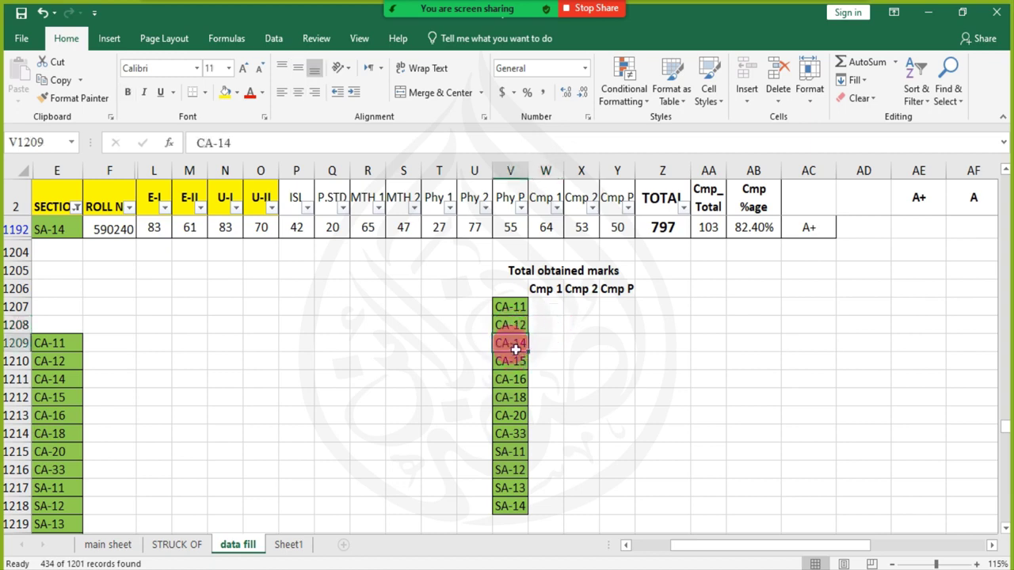
left_click(550, 309)
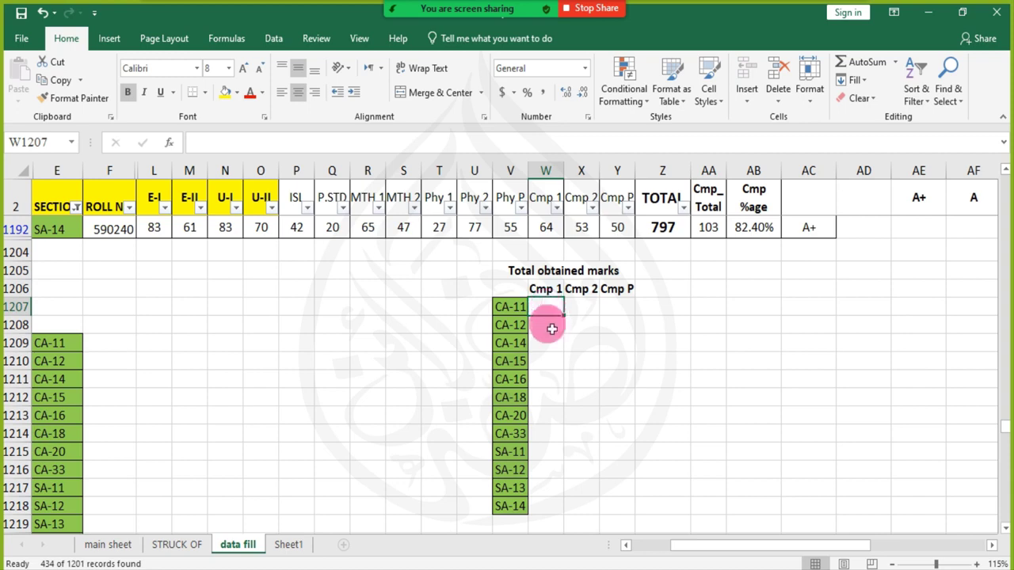
type("=")
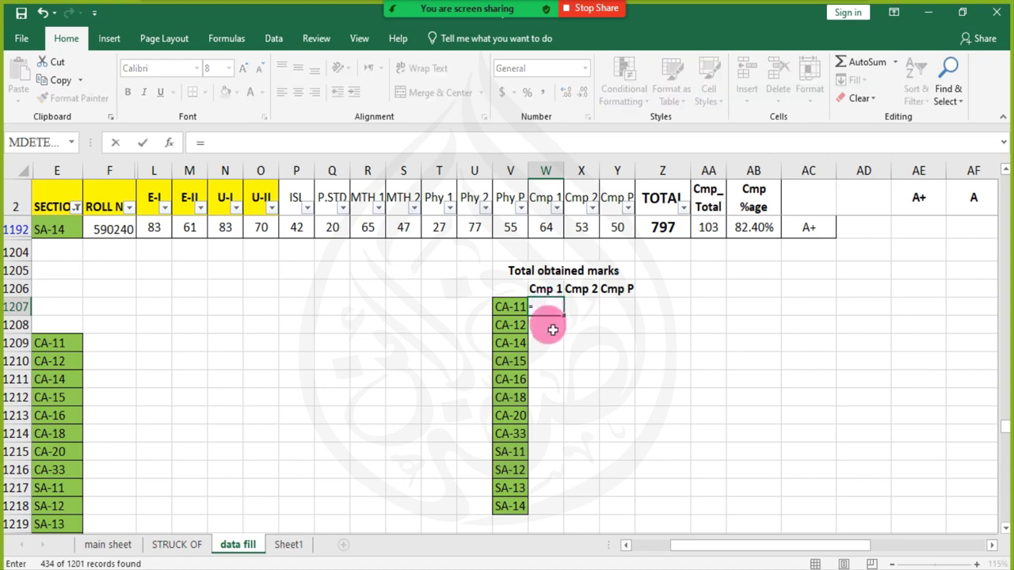
type("SUMIF")
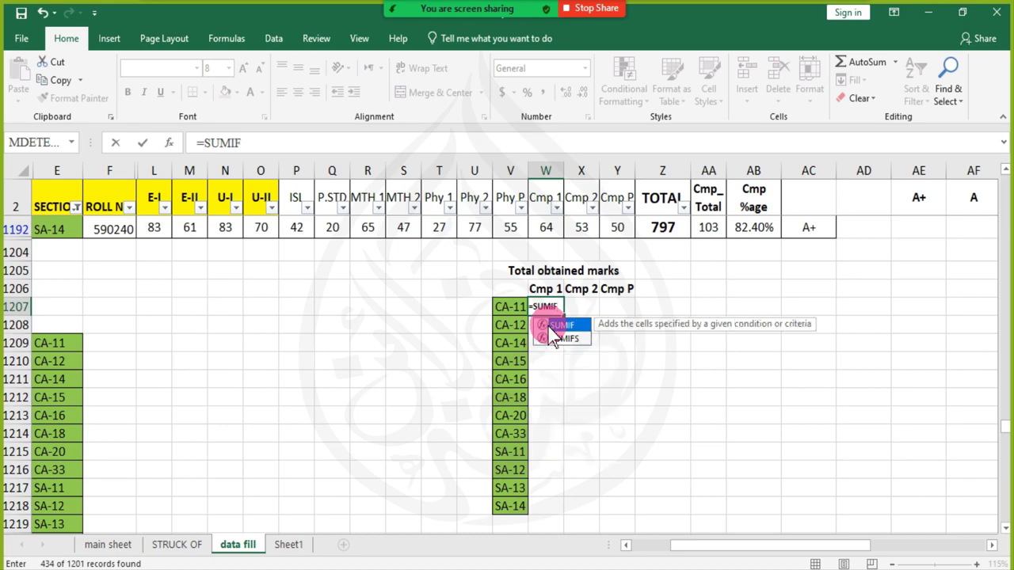
double_click(554, 326)
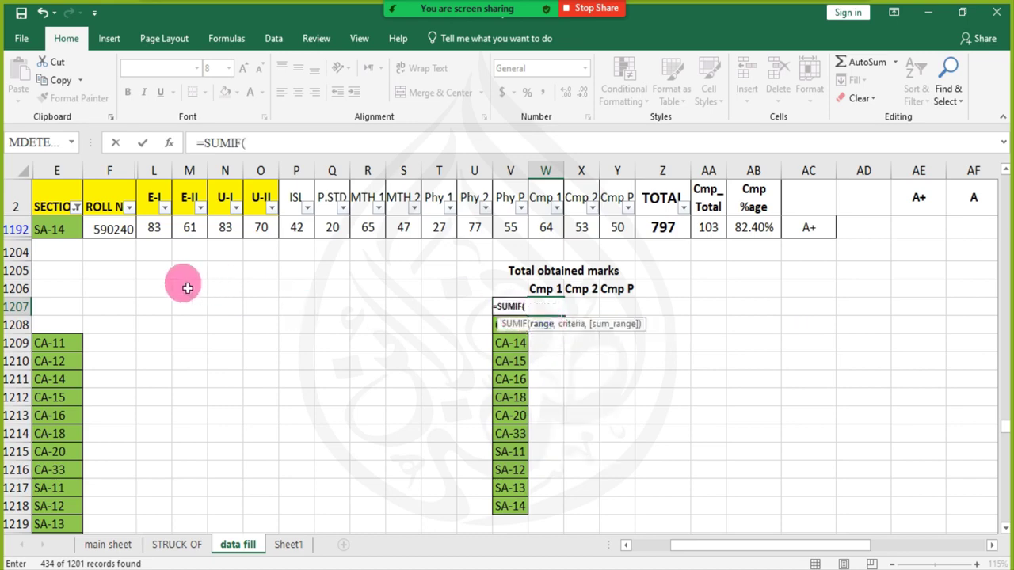
scroll(124, 276, "up", 2)
scroll(125, 281, "down", 1)
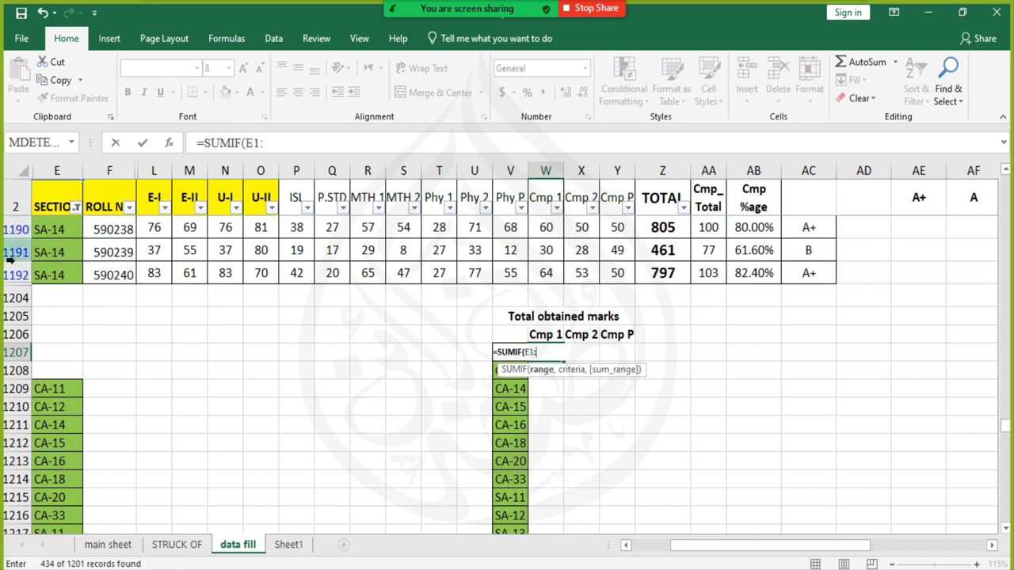
type("E")
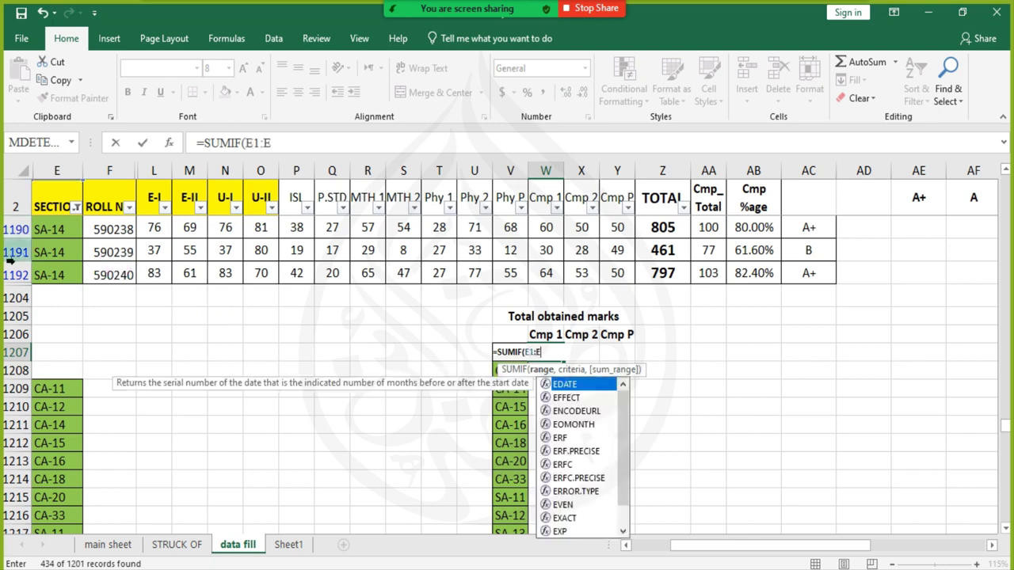
type("1192")
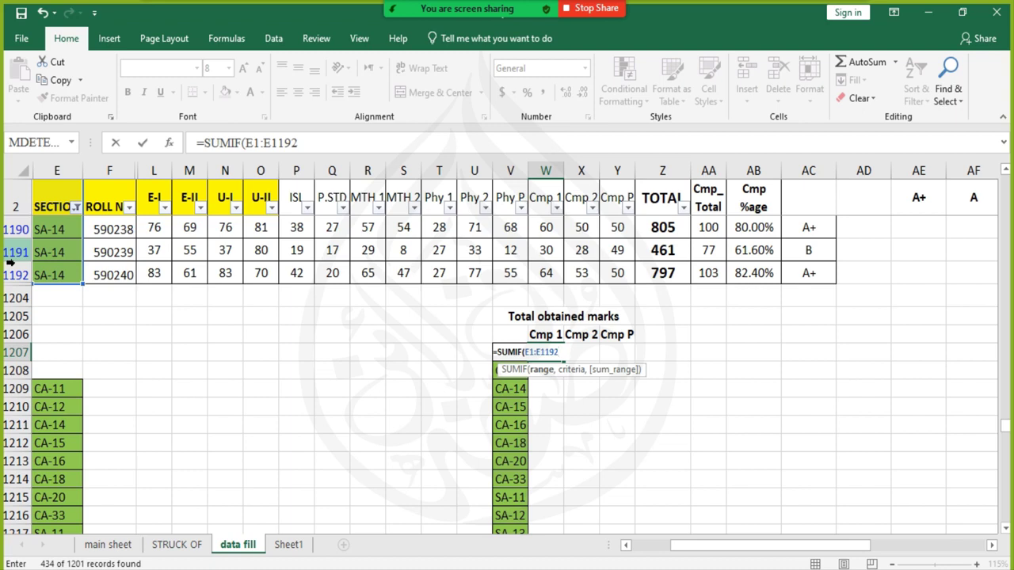
left_click(341, 145)
type(",")
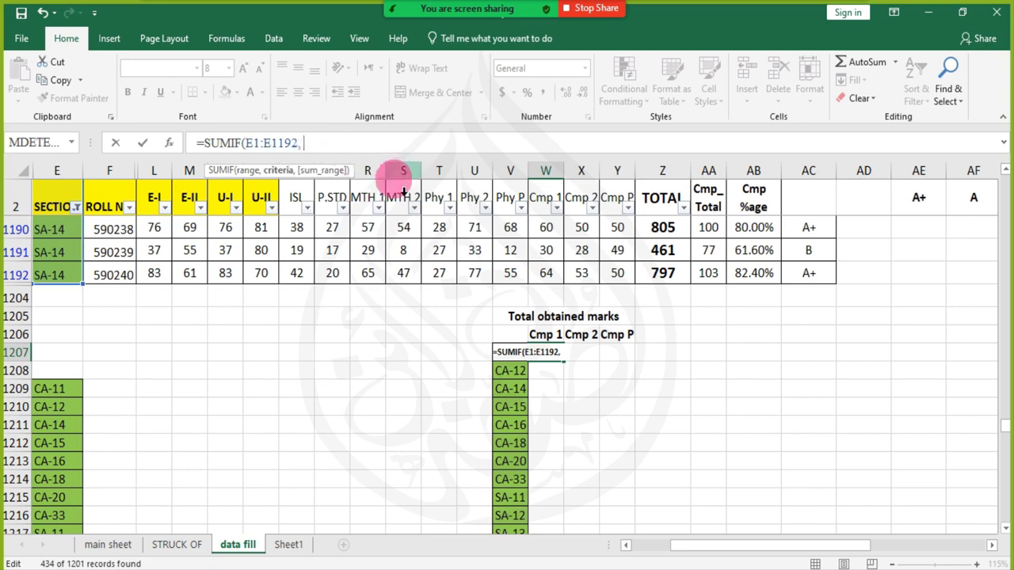
left_click(510, 371)
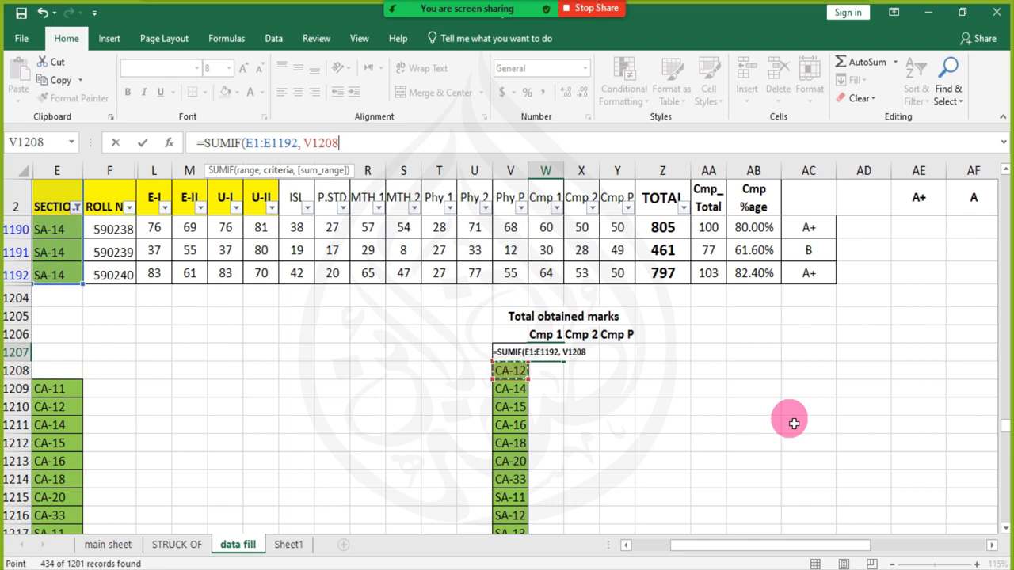
key("Up")
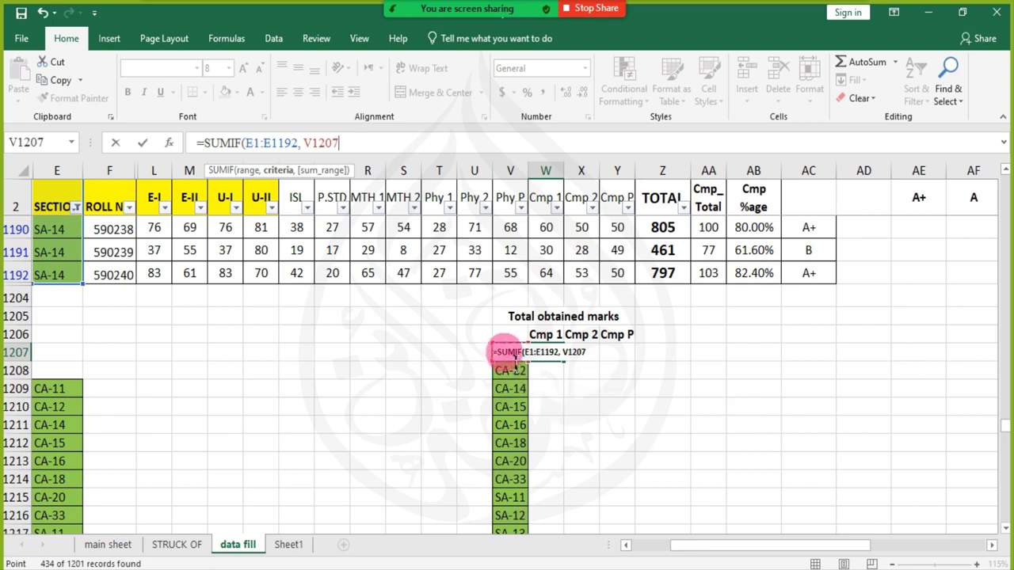
key("Escape")
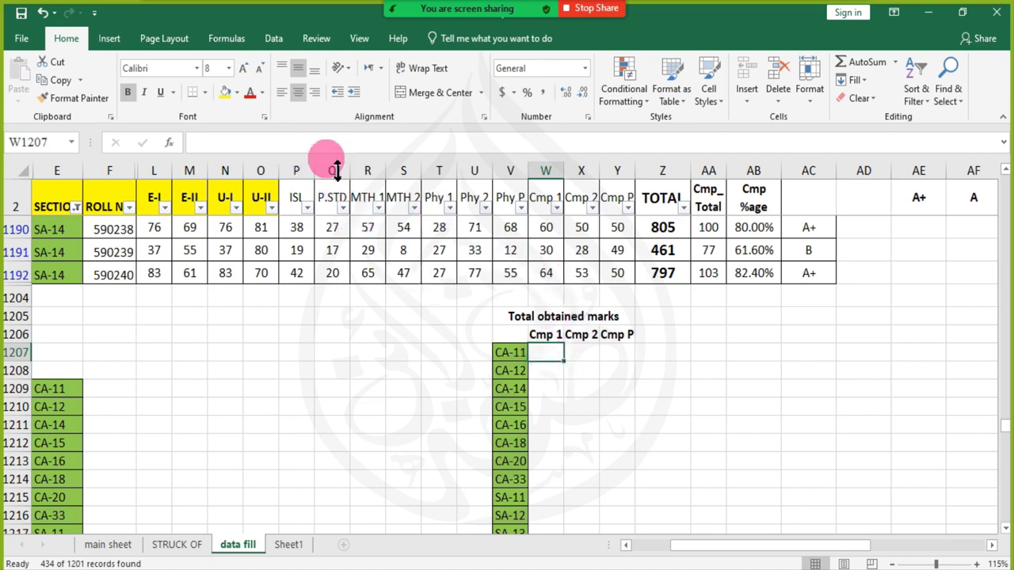
- Begin a SUMIF formula in W1207, the Cmp 1 total for CA-11, with E1:E1192 as the range
left_click(336, 142)
type("=")
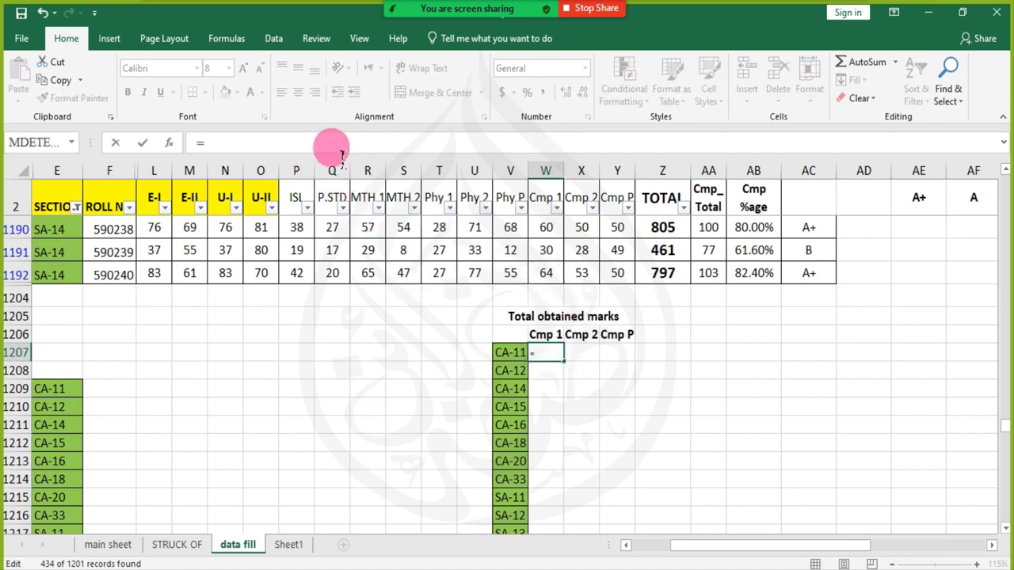
type("SU,M")
key("BackSpace")
key("BackSpace")
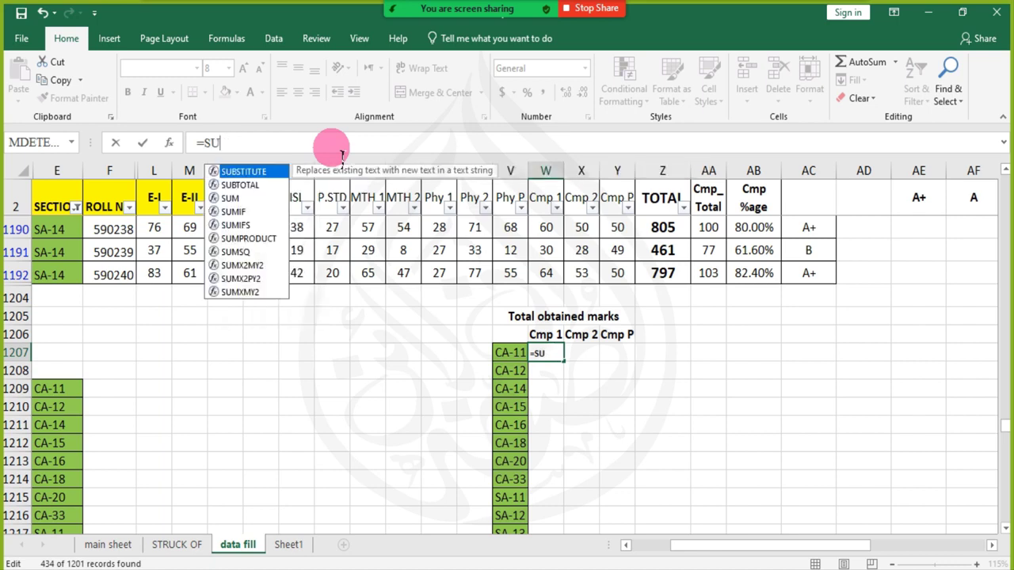
type("M(")
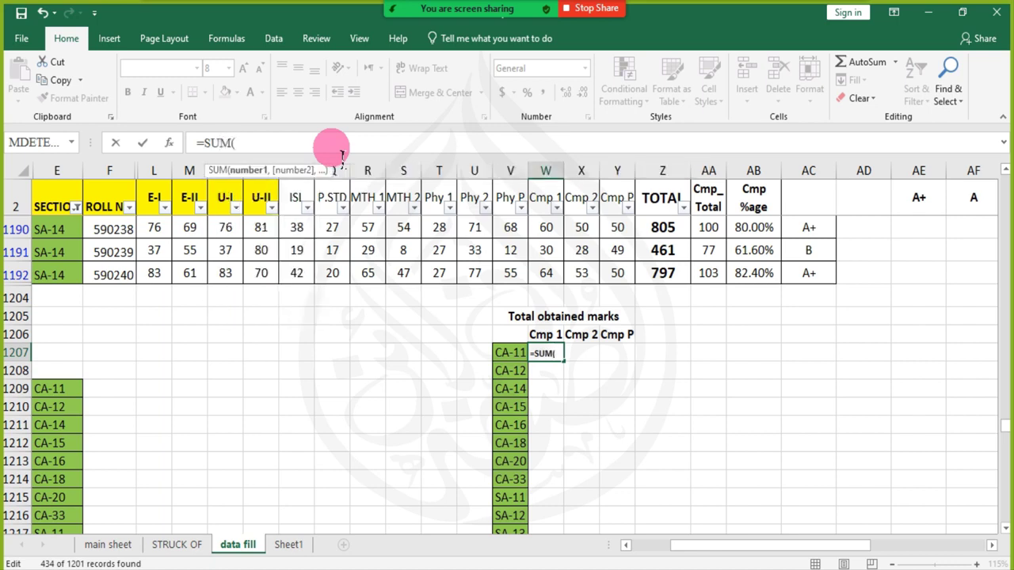
key("BackSpace")
type("I")
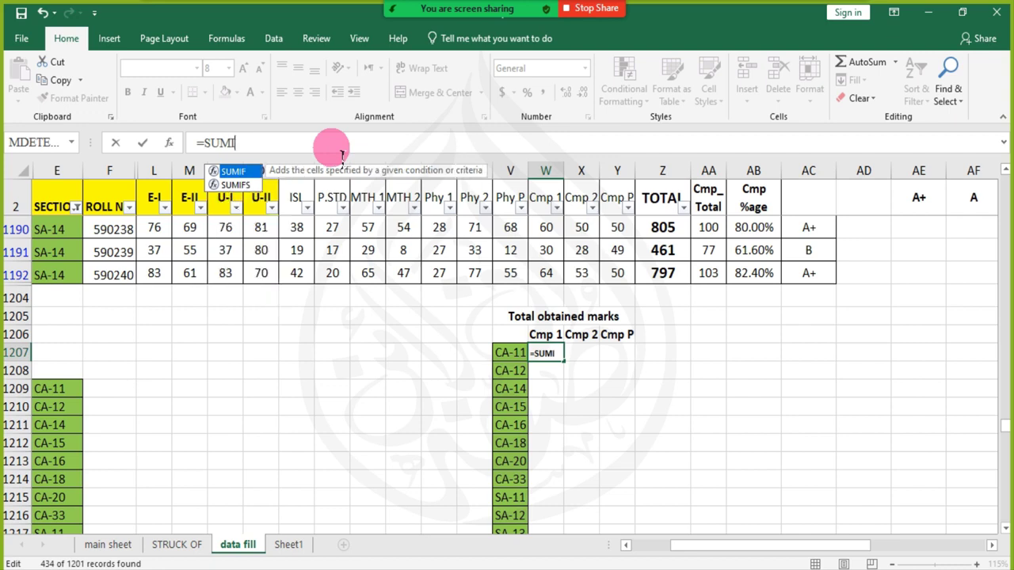
type("F(")
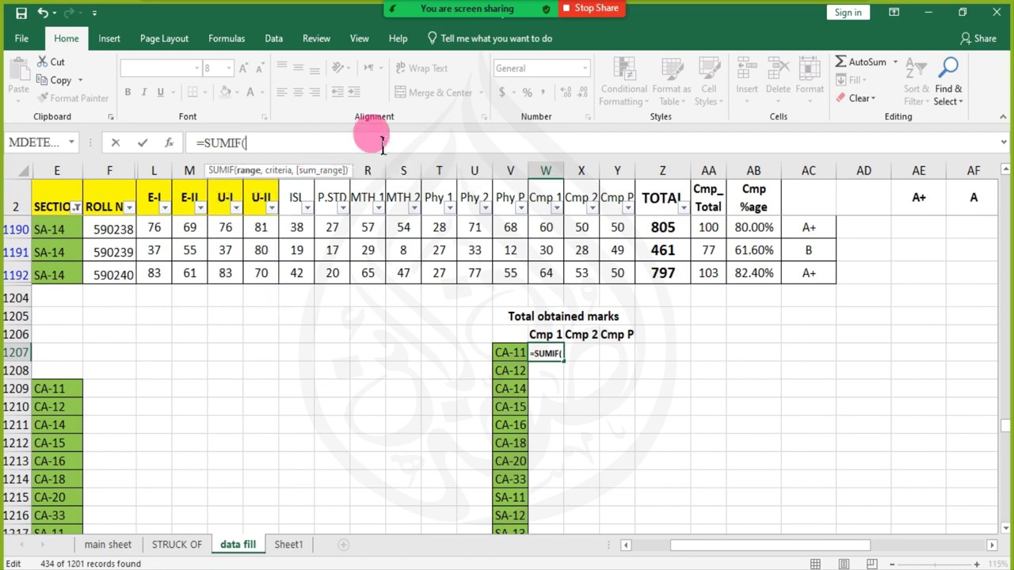
type("E1")
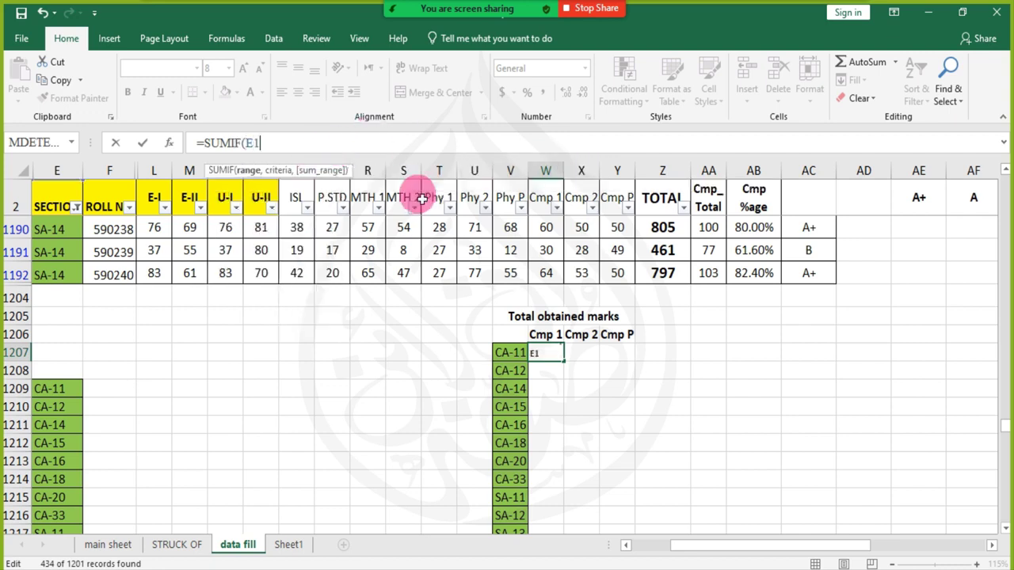
type(":E11")
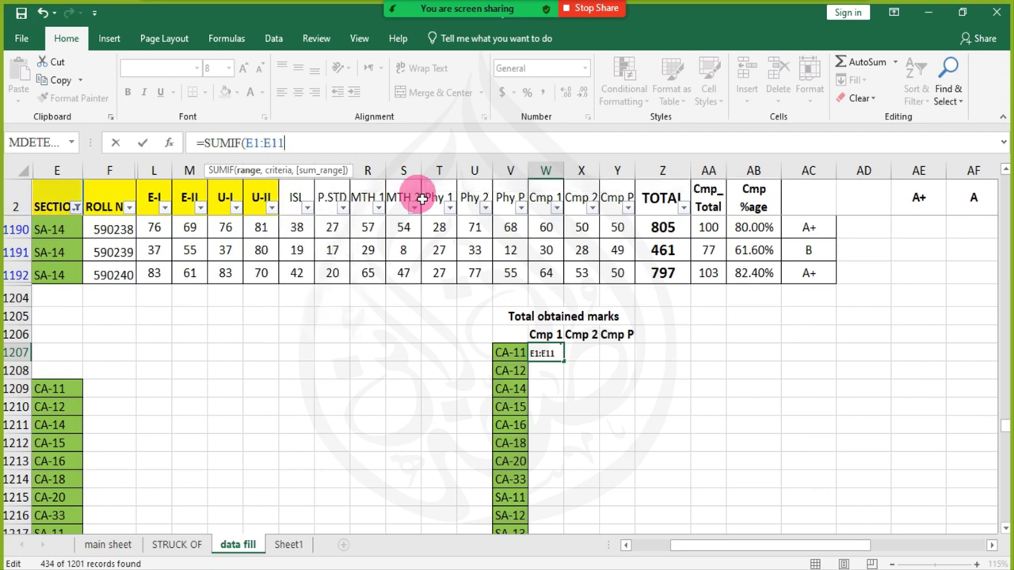
type("92")
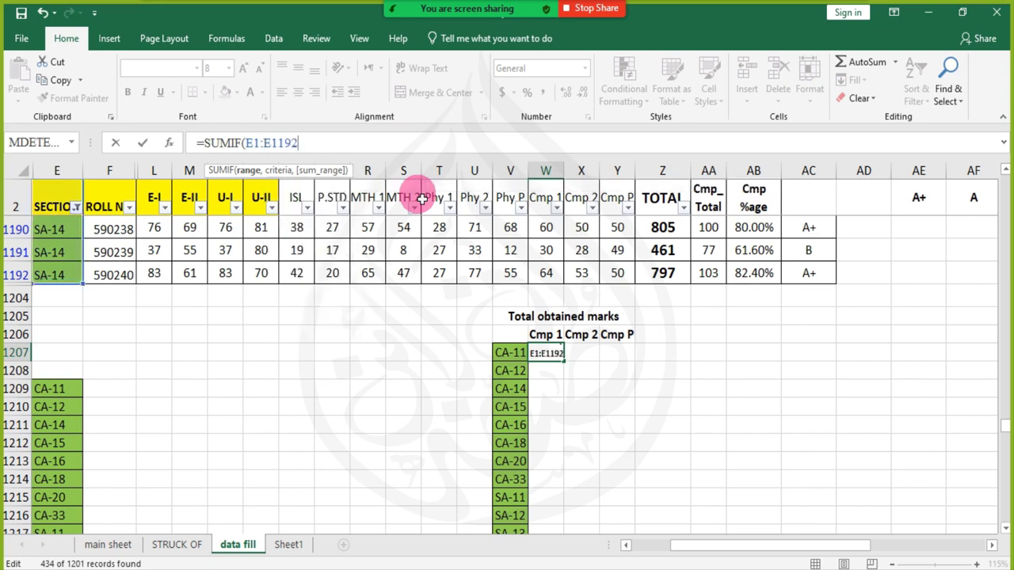
- Complete W1207's SUMIF formula with V1207 as the criteria and X1:X1192 as the sum range
type(",")
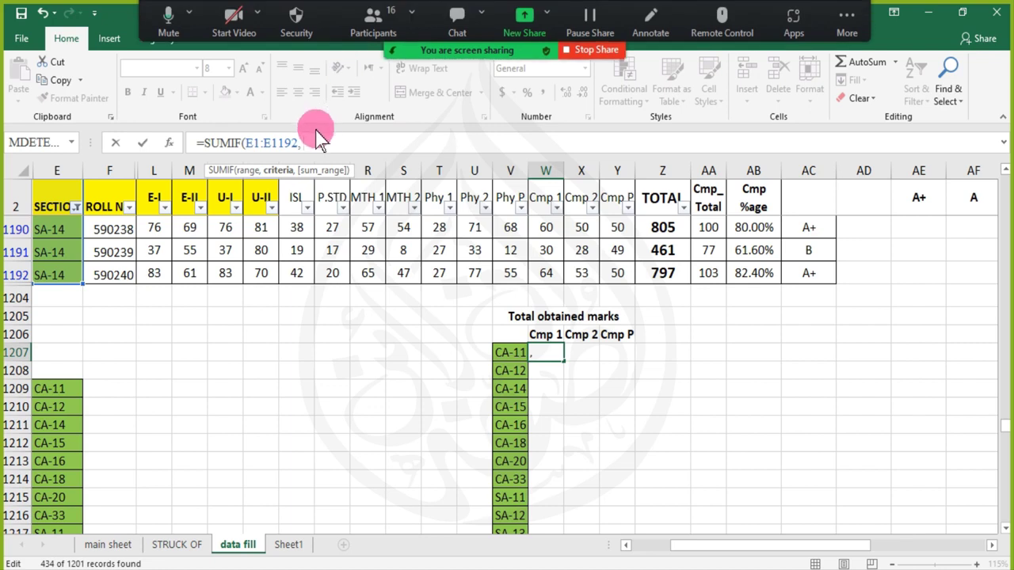
left_click(511, 357)
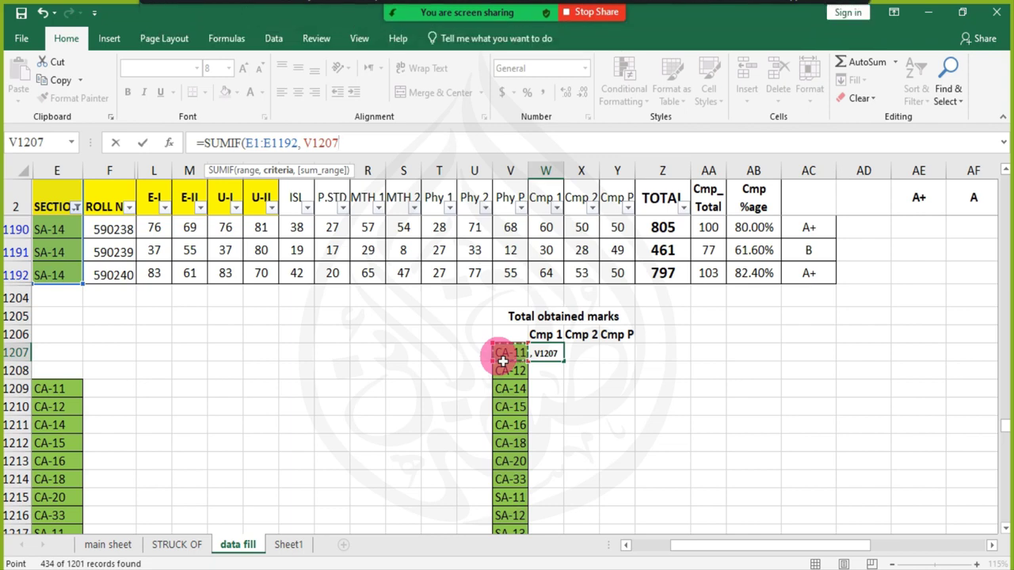
left_click(504, 362)
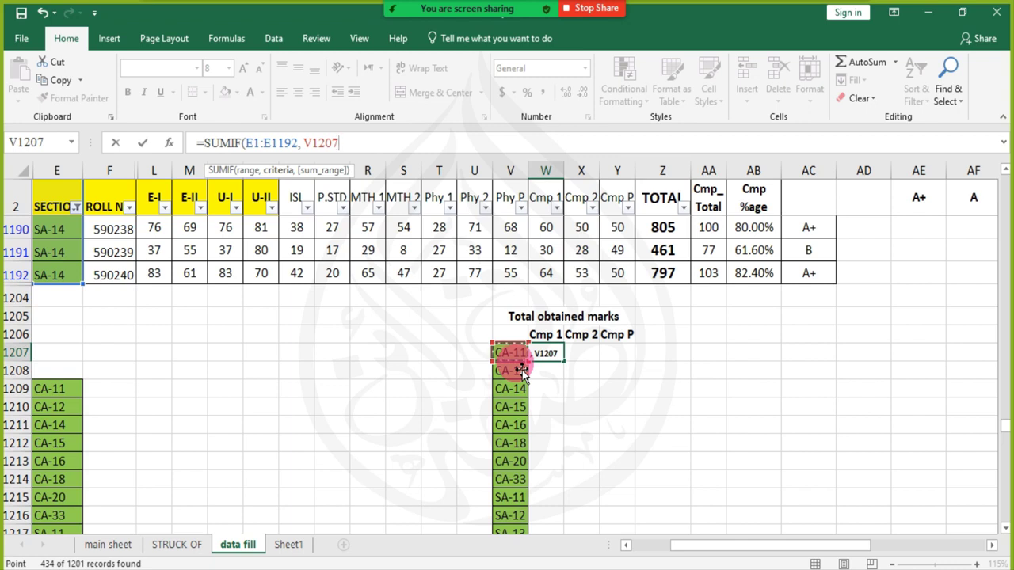
type(",")
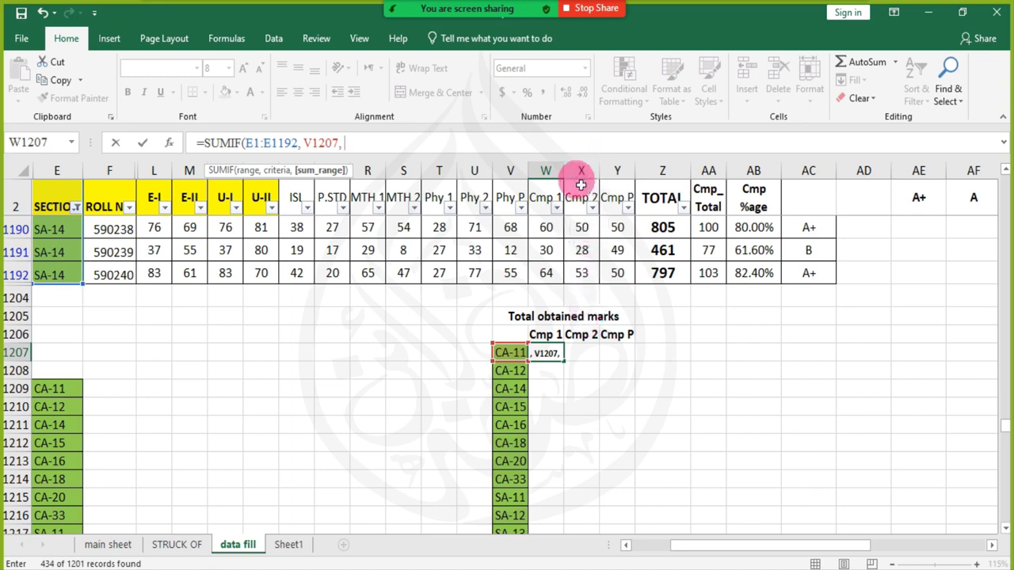
type("X")
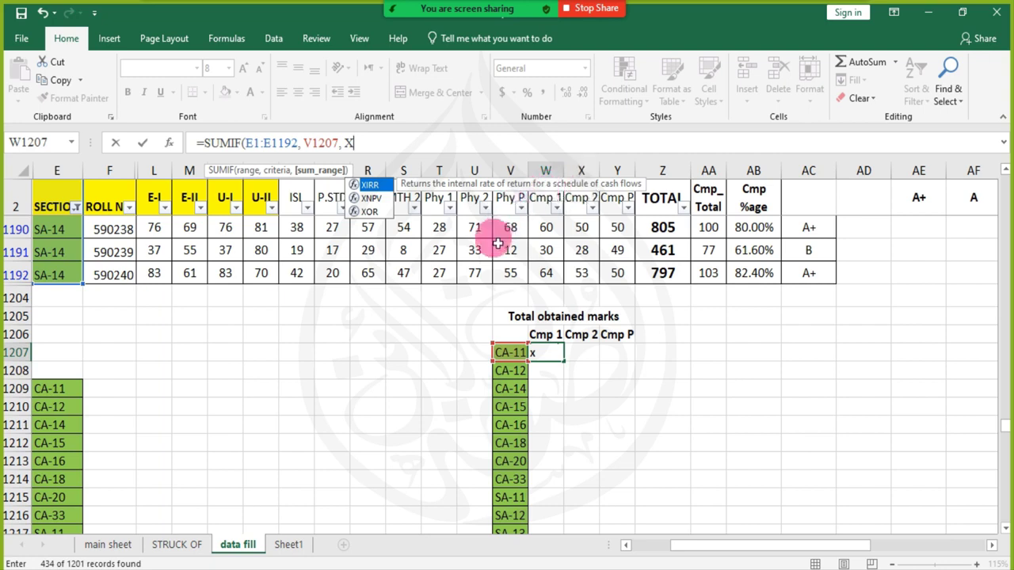
type("1:")
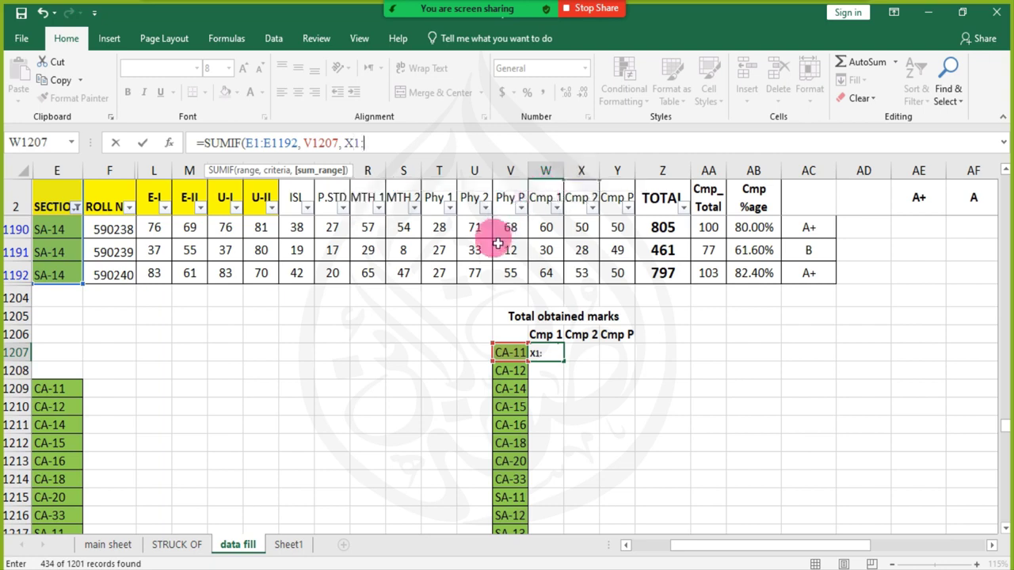
type("X1192")
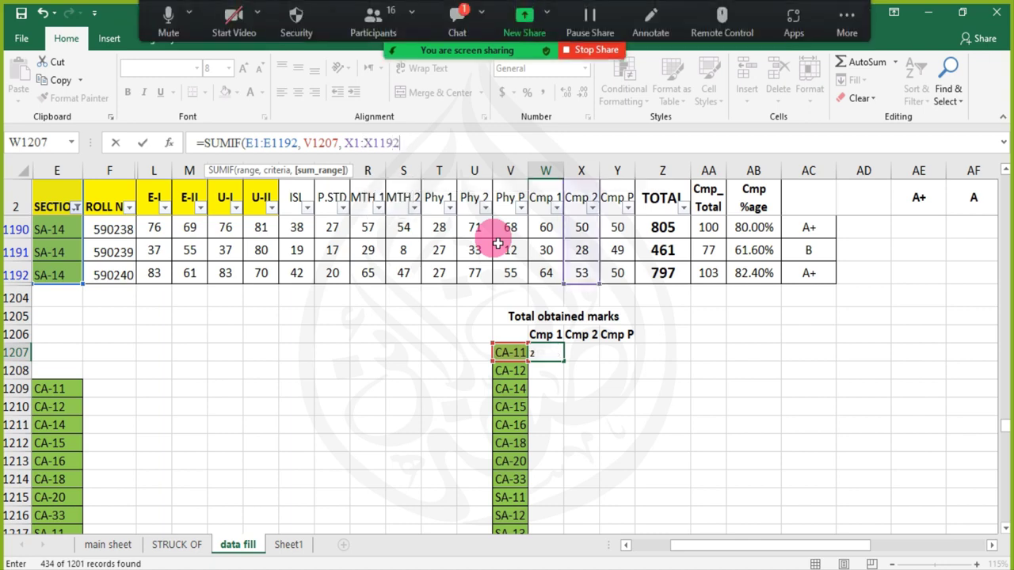
type(")")
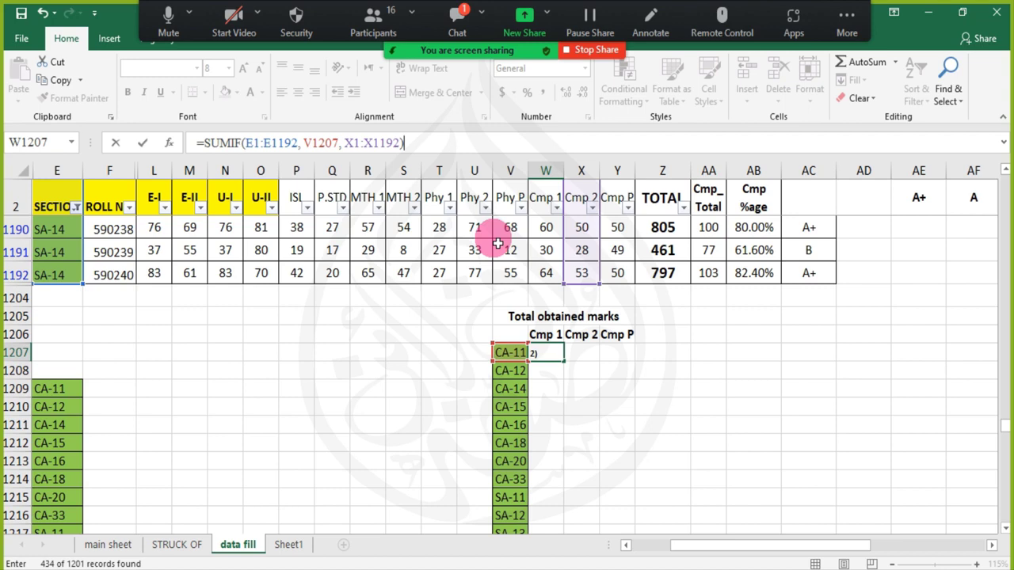
key("Return")
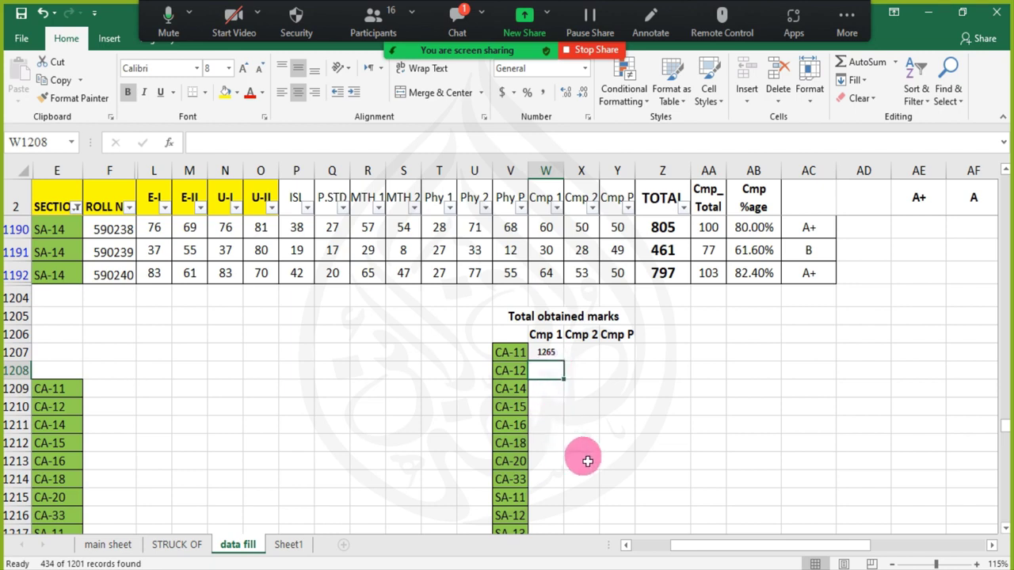
key("ctrl+z")
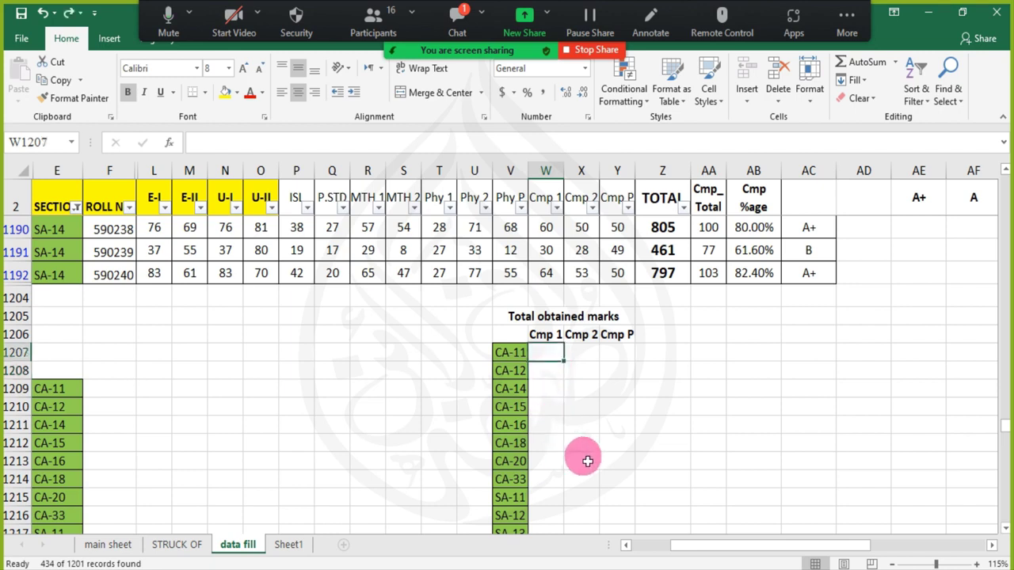
key("ctrl+y")
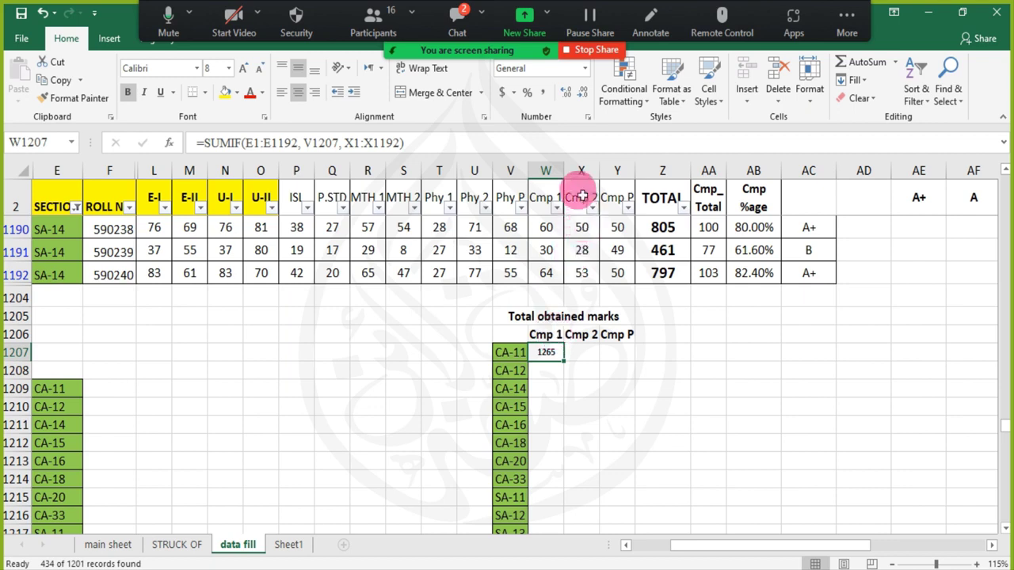
- Change the sum range in W1207's SUMIF formula to the Cmp 1 column, W1:W1192
left_click(365, 149)
key("BackSpace")
type("W")
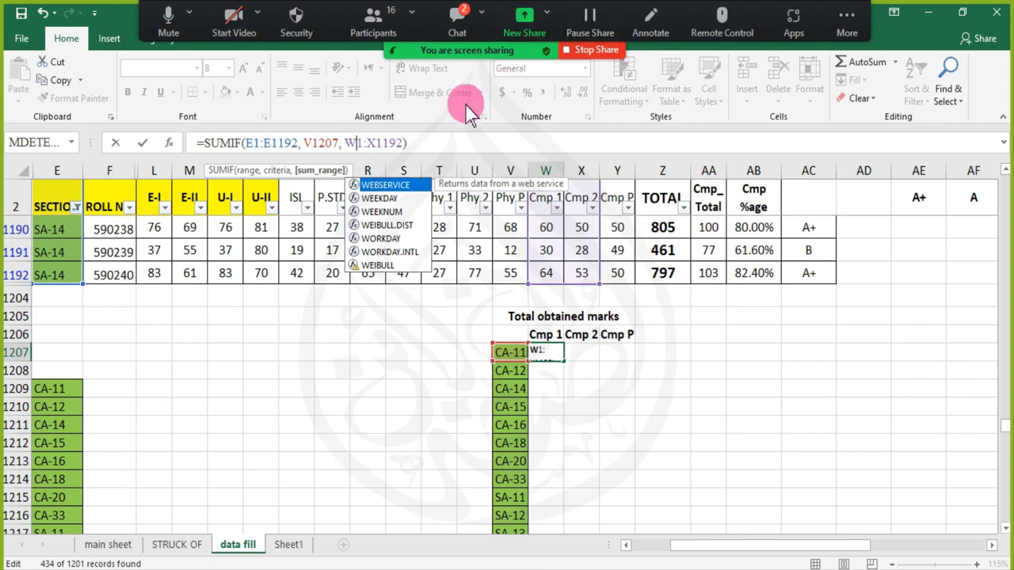
left_click(377, 142)
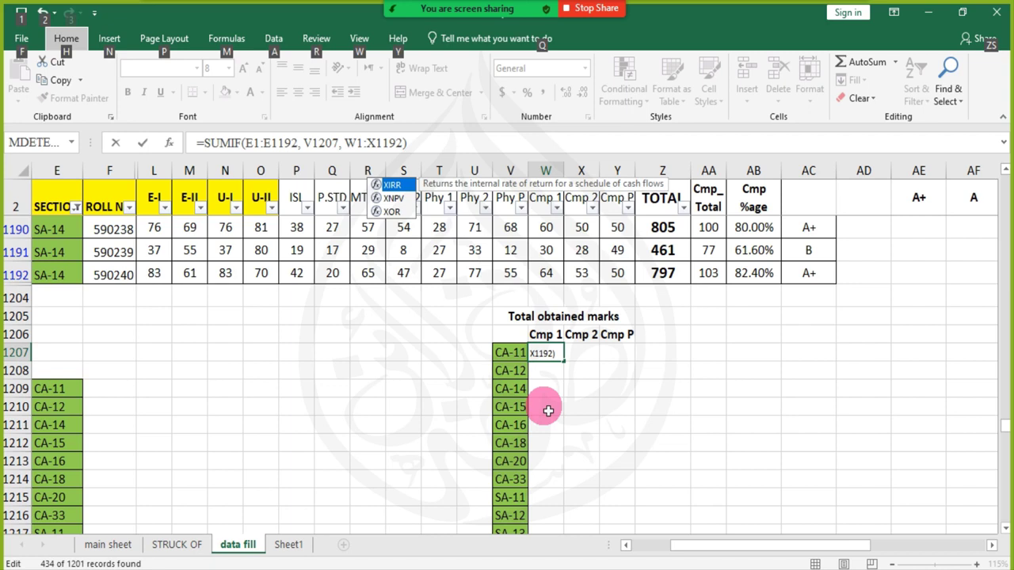
key("alt")
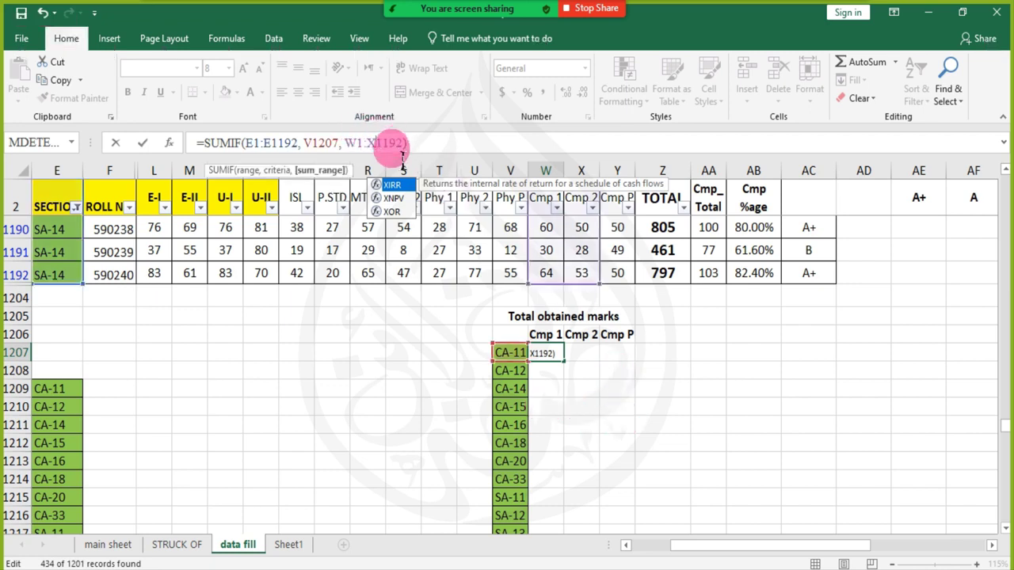
key("BackSpace")
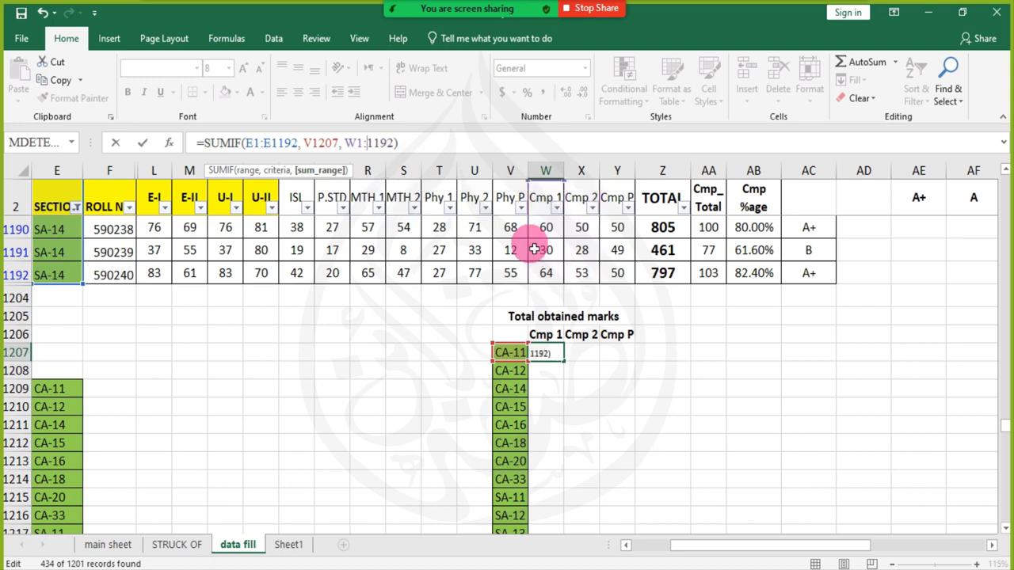
type("W")
key("Return")
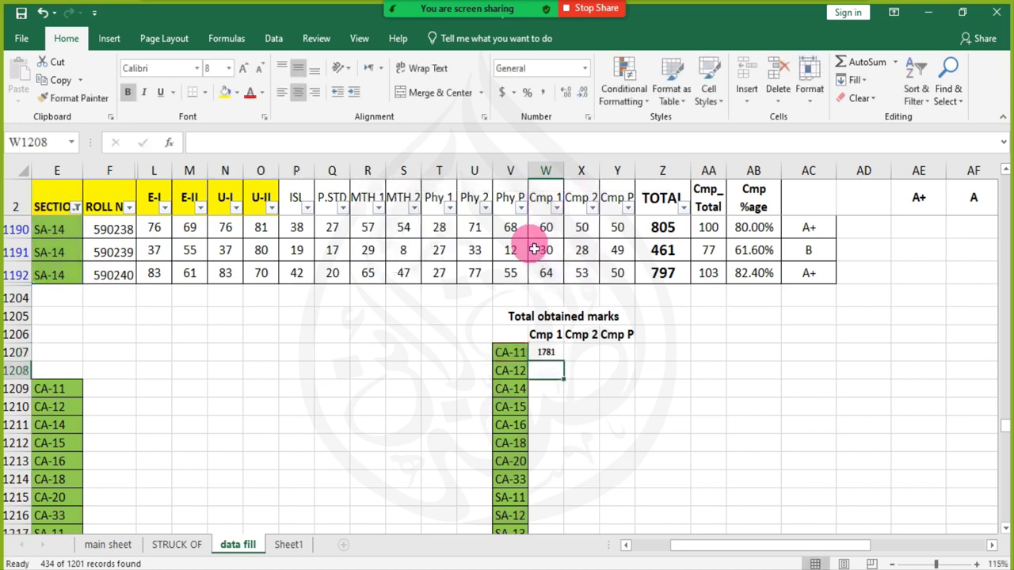
- Bring back the earlier SUMIF totals in W1207:Y1218 and check W1207's formula against them
left_click(550, 355)
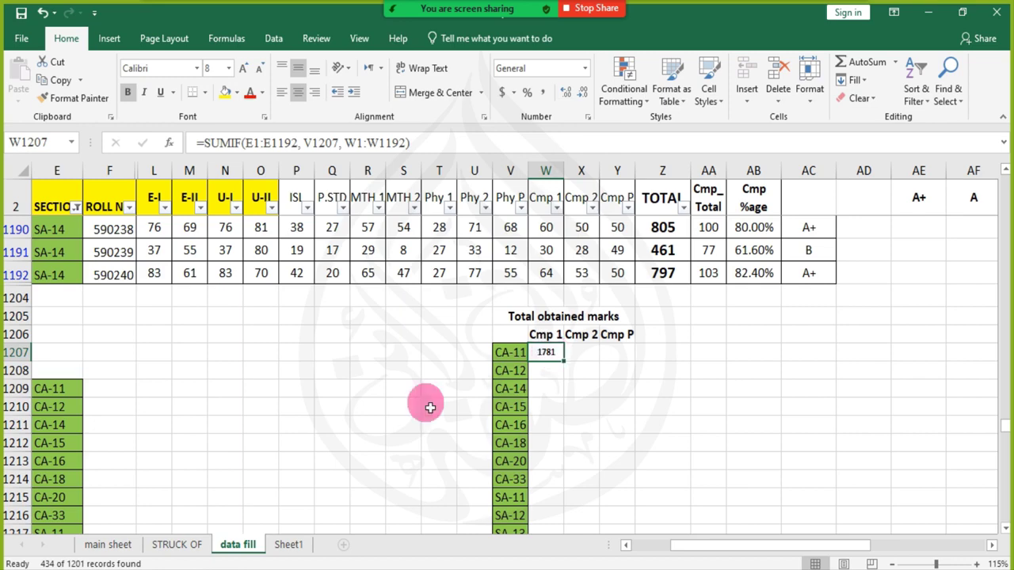
scroll(423, 403, "down", 1, "ctrl")
scroll(548, 462, "up", 1, "ctrl")
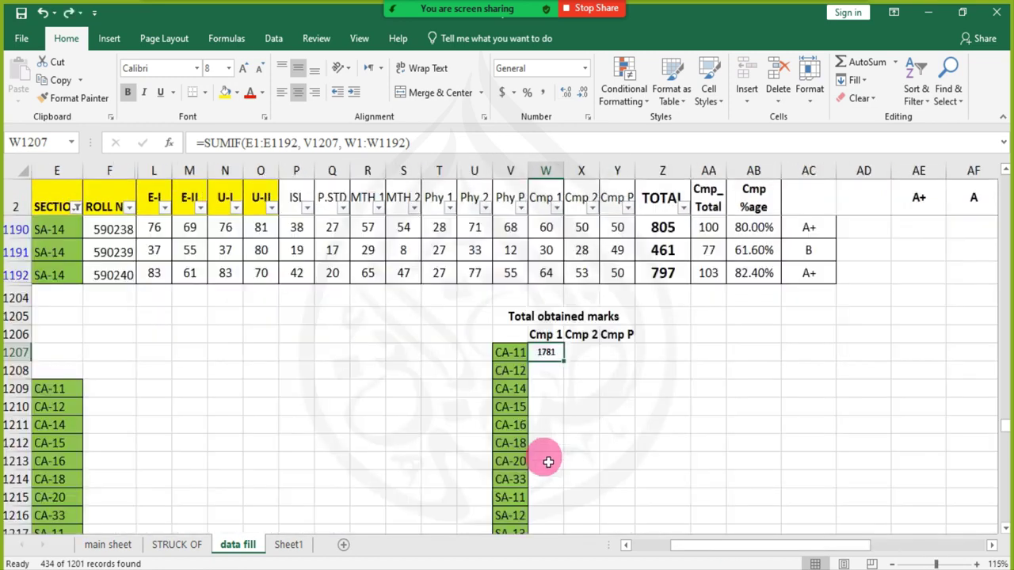
key("ctrl+y")
key("ctrl+y")
key("ctrl+y")
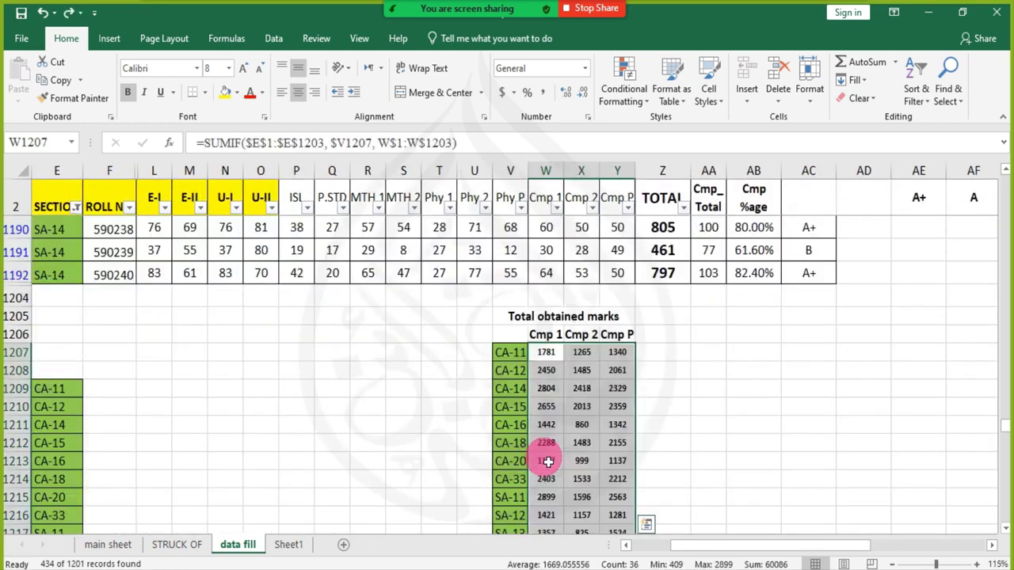
left_click(551, 358)
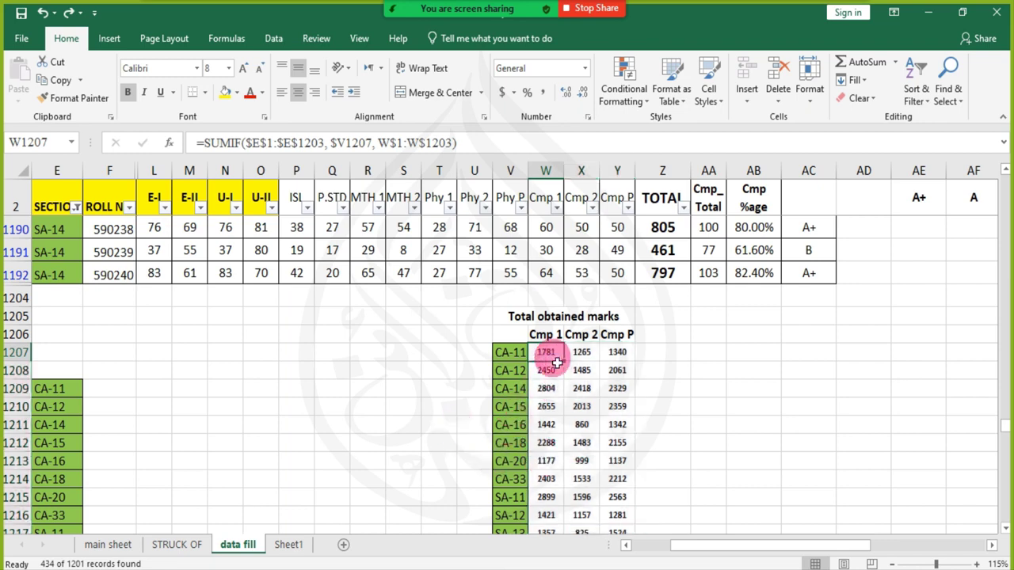
- Return W1207 to the single formula =SUMIF(E1:E1192, V1207, W1:W1192), with the rest of the table empty
key("ctrl+z")
key("ctrl+z")
key("ctrl+z")
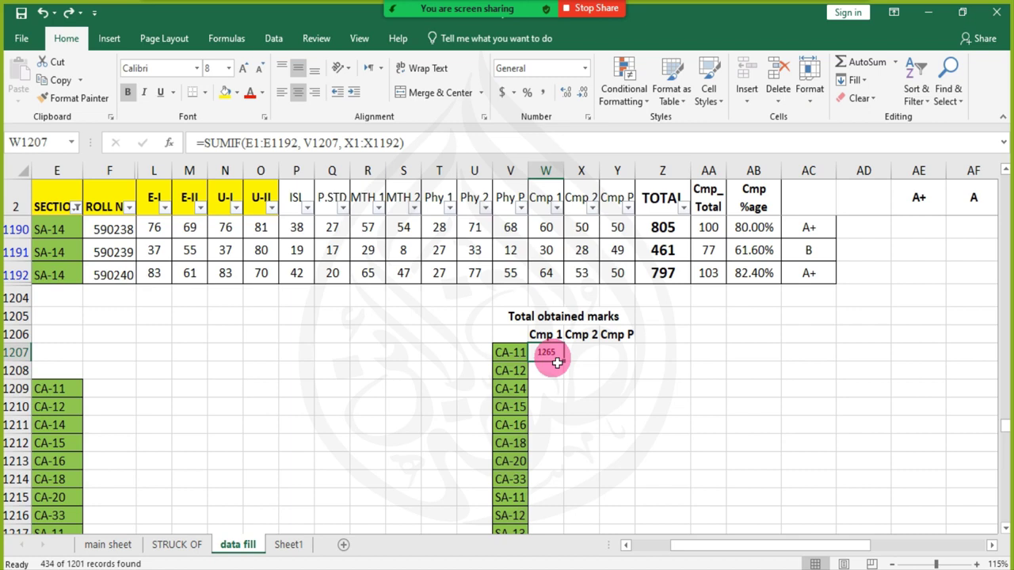
key("ctrl+z")
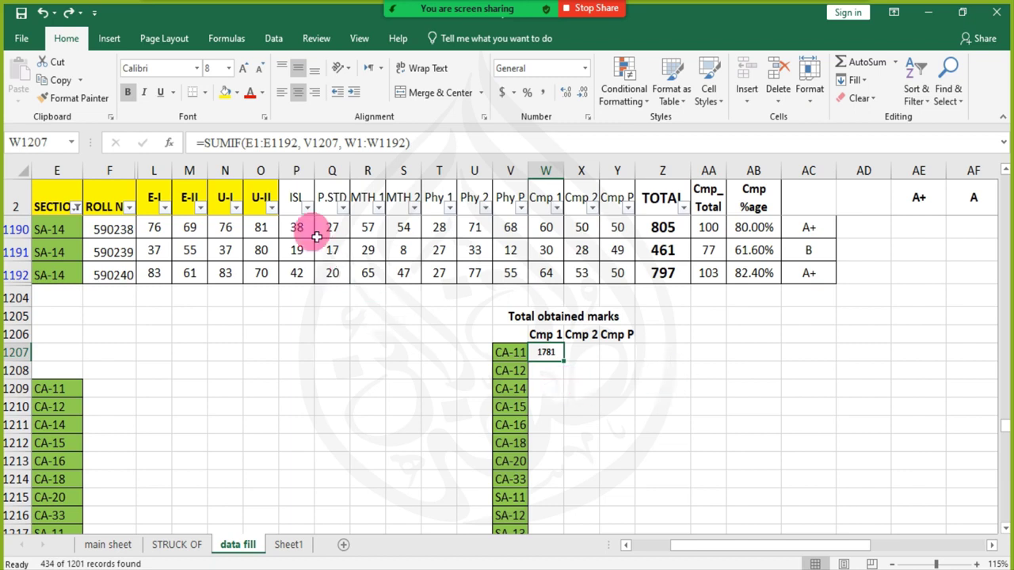
- Make the SUMIF range in W1207 absolute as $E$1:$E$1192 and lock the criteria column as $V1207
left_click_drag(245, 143, 309, 150)
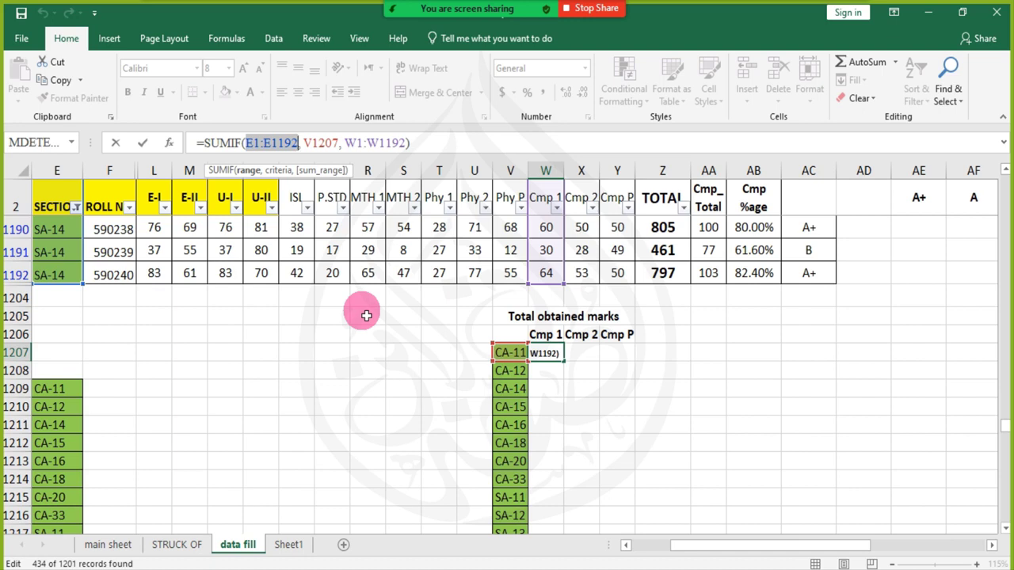
key("F4")
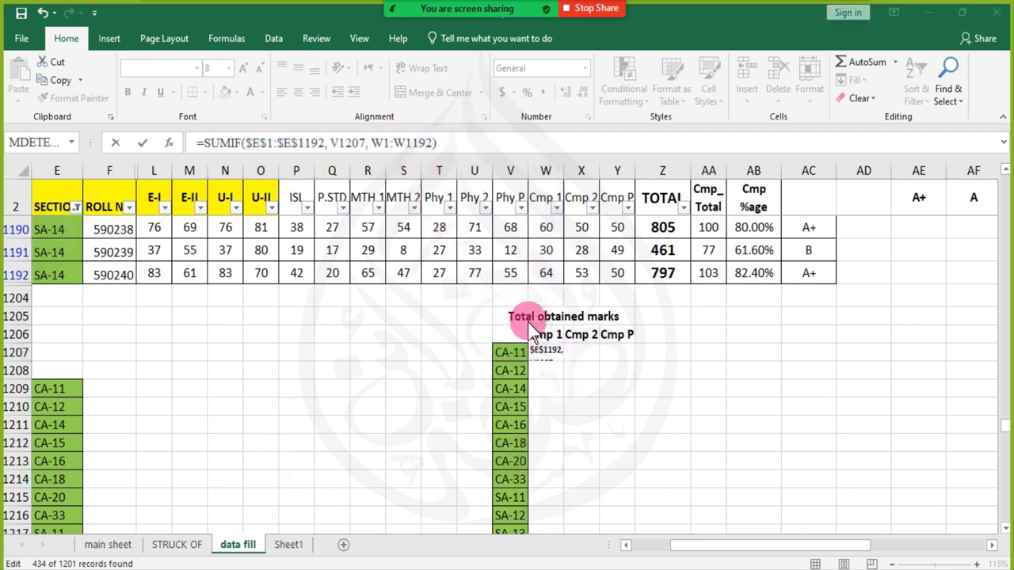
double_click(300, 143)
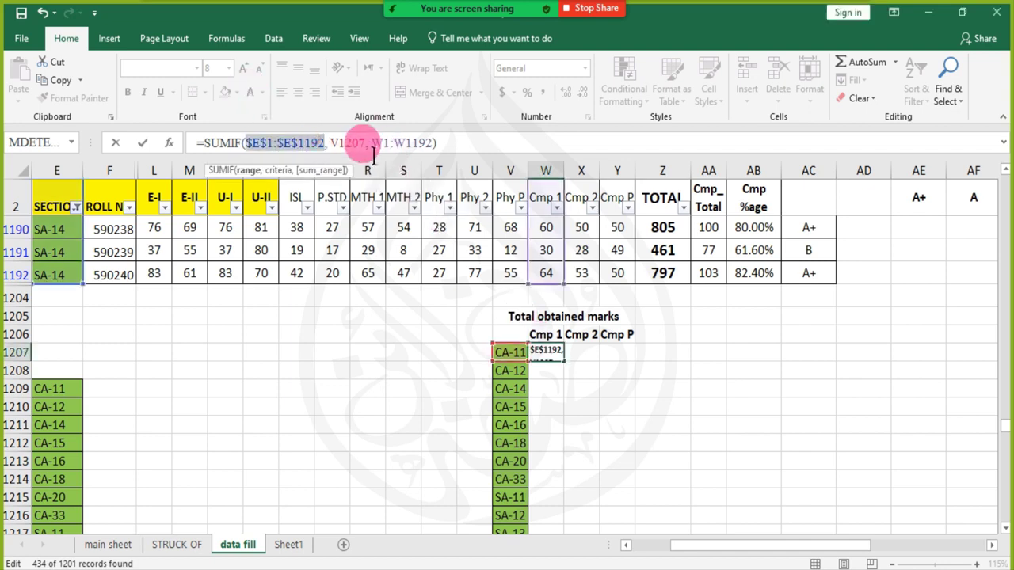
left_click(348, 143)
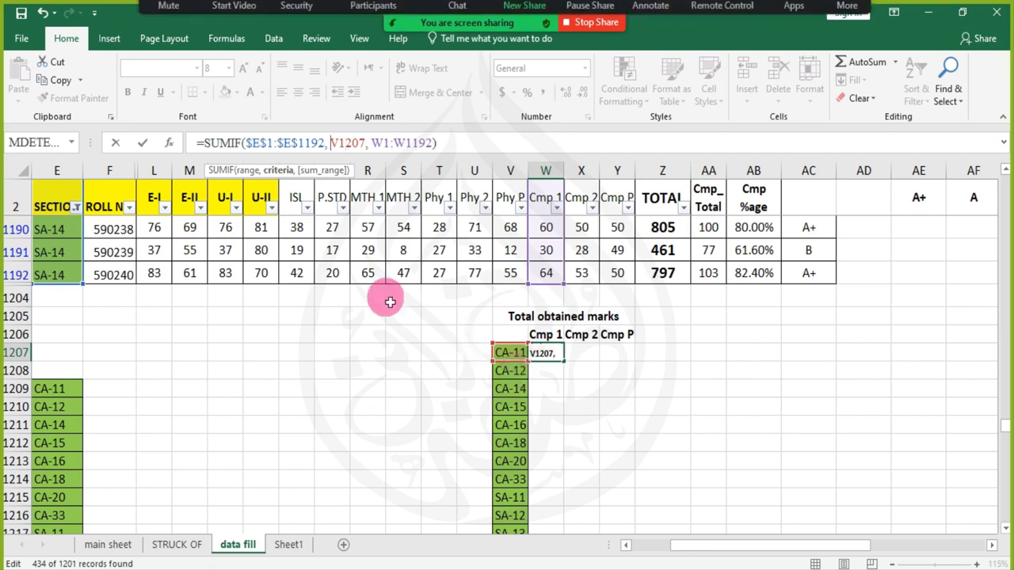
type("$")
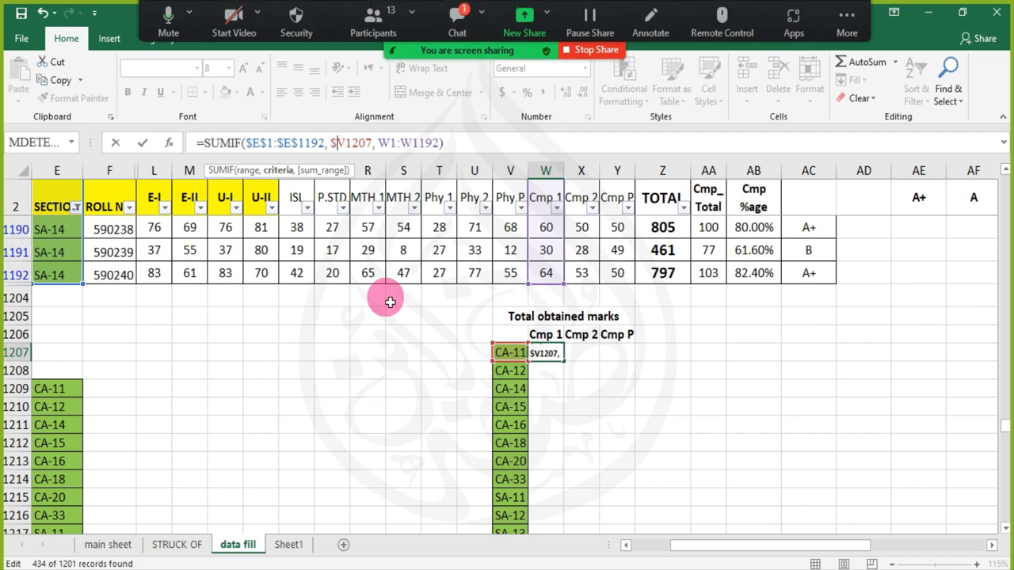
key("Return")
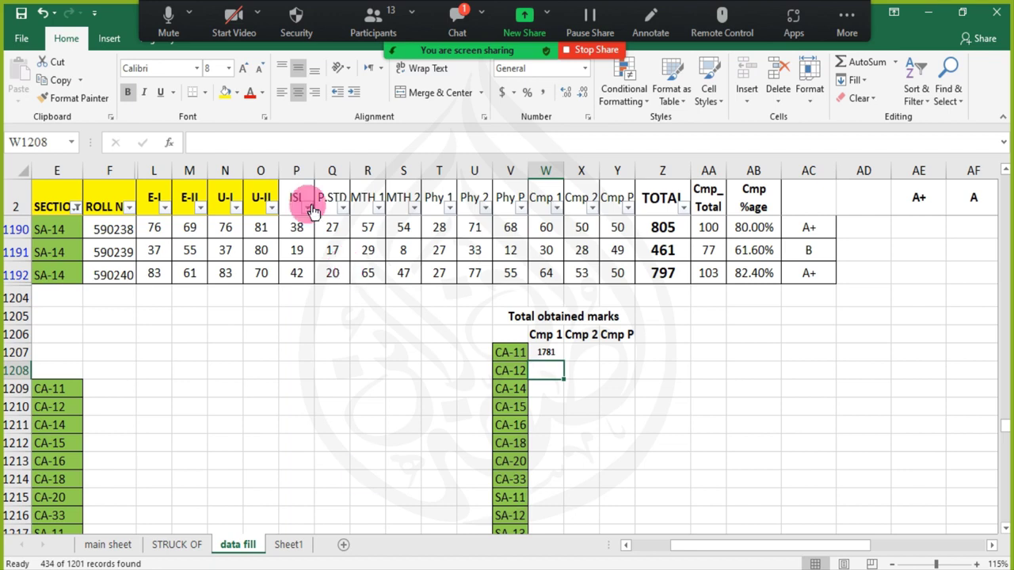
- Remove the column lock from the criteria in W1207's SUMIF formula, making it V1207
left_click(545, 351)
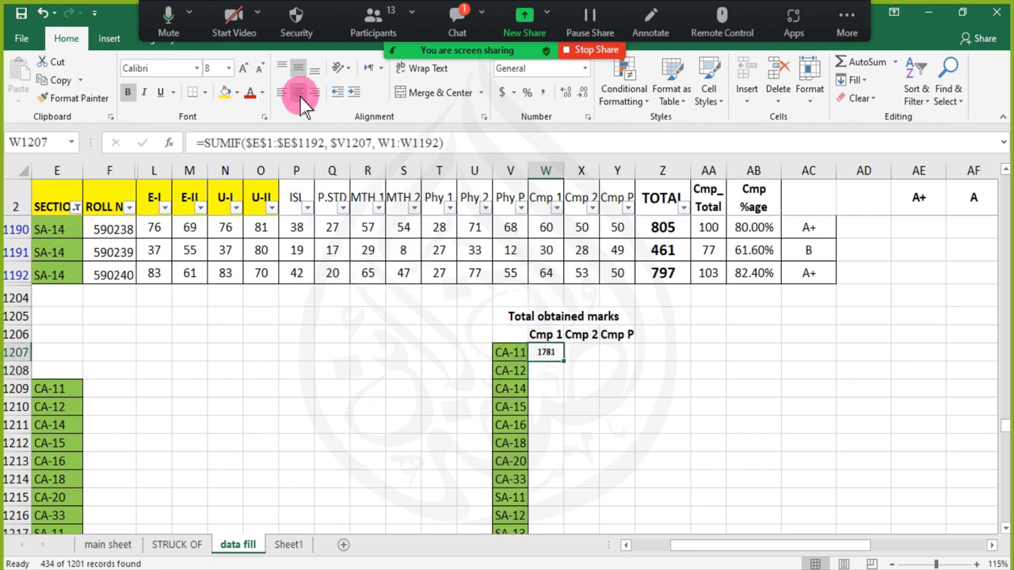
left_click(333, 143)
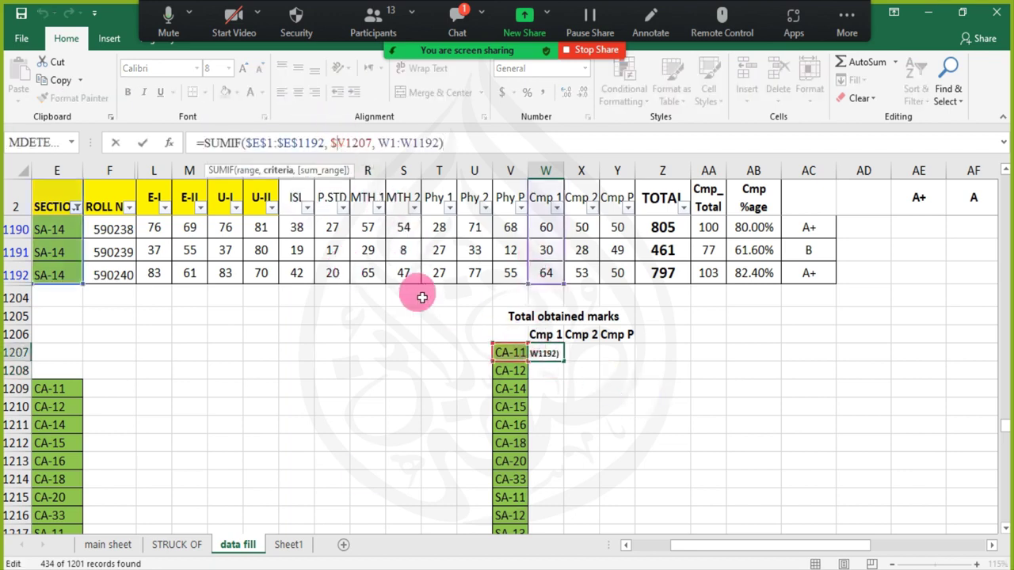
key("BackSpace")
key("Return")
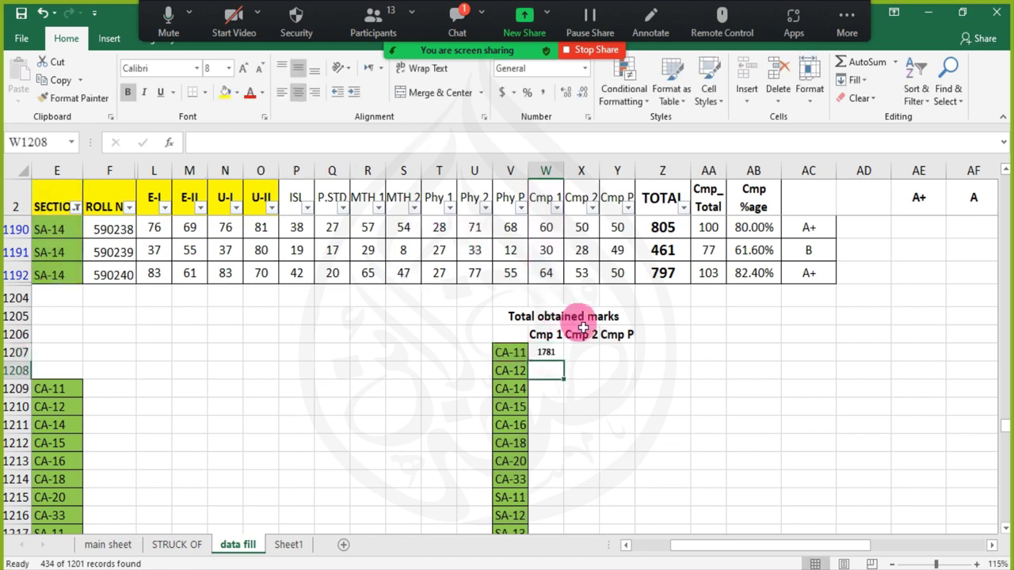
- Fill W1207's SUMIF formula across to Y1207 and compare the criteria references in W1207 and X1207
left_click(551, 357)
left_click_drag(569, 362, 624, 366)
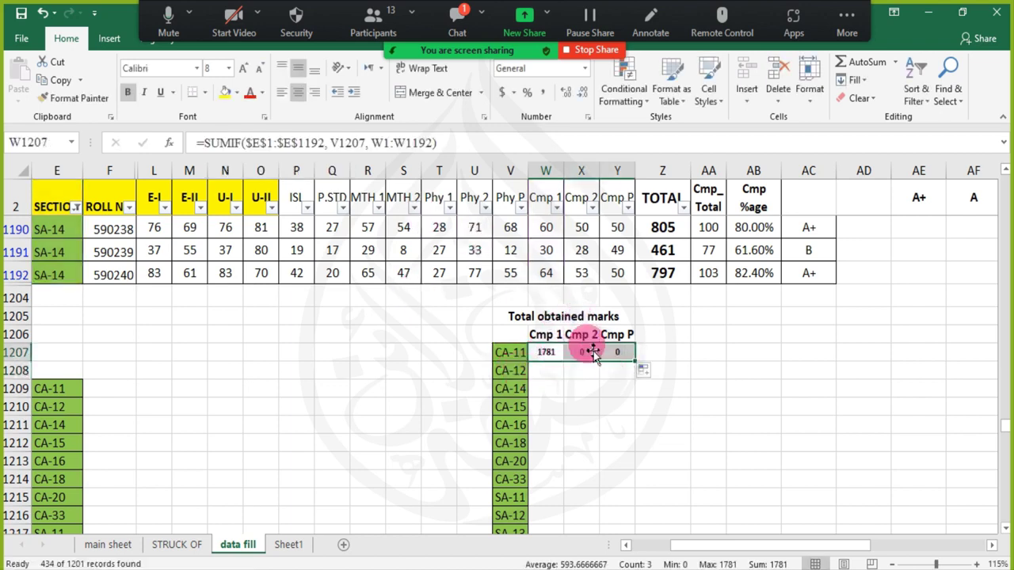
left_click(583, 354)
left_click(369, 143)
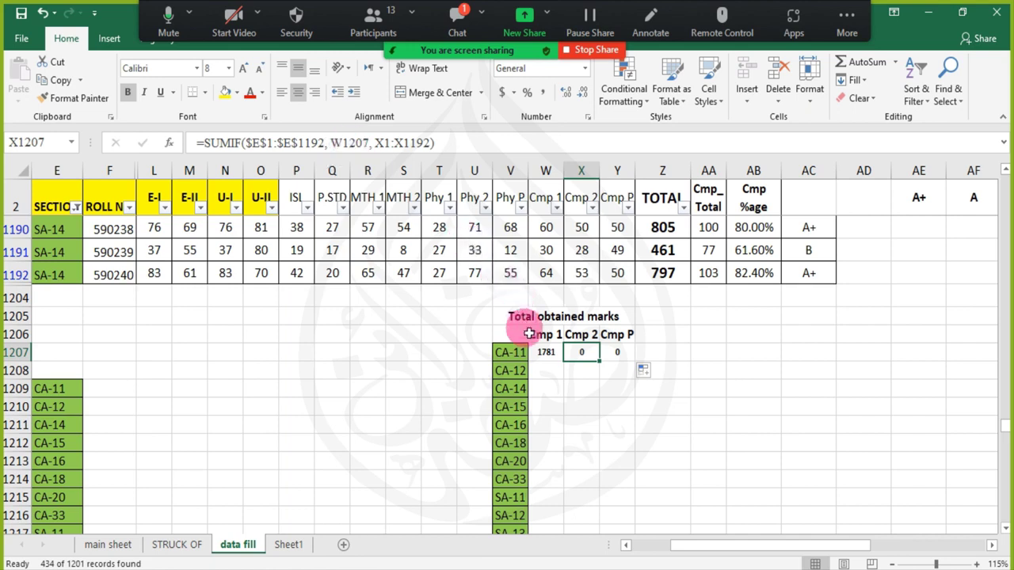
left_click(547, 353)
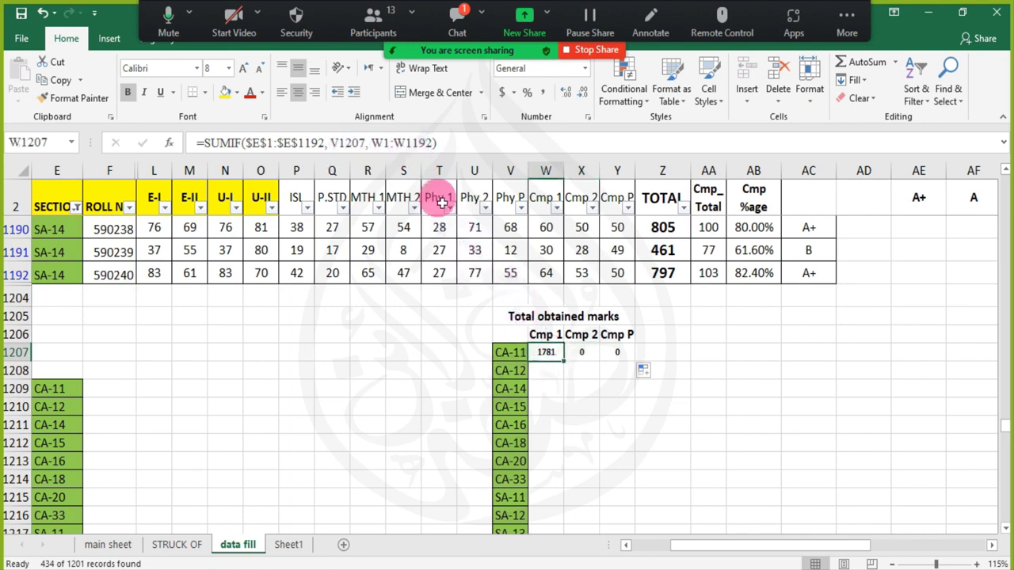
left_click(584, 352)
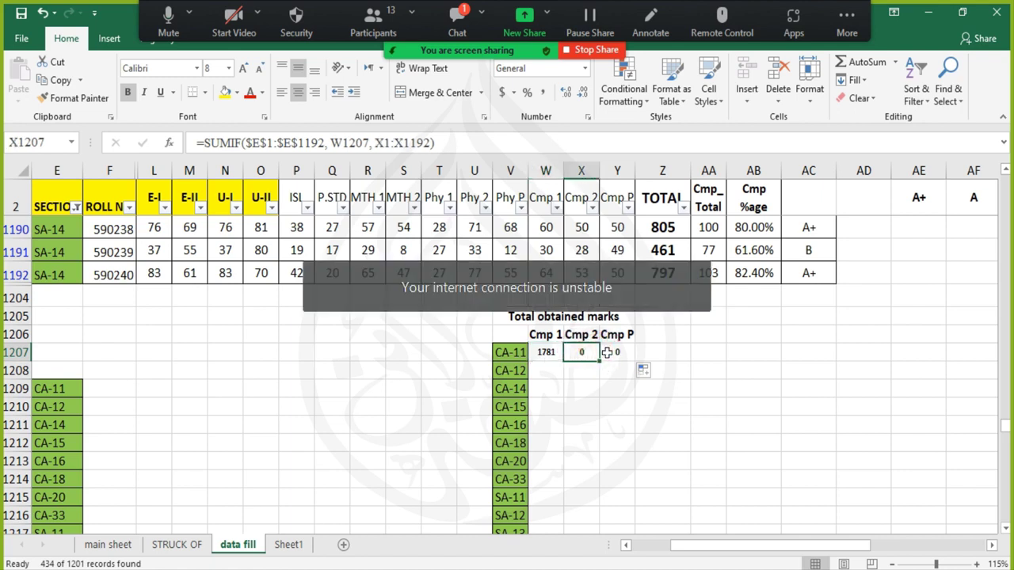
- Examine how the criteria and sum range references shift in the SUMIF formulas in X1207 and Y1207
left_click(617, 352)
left_click(400, 165)
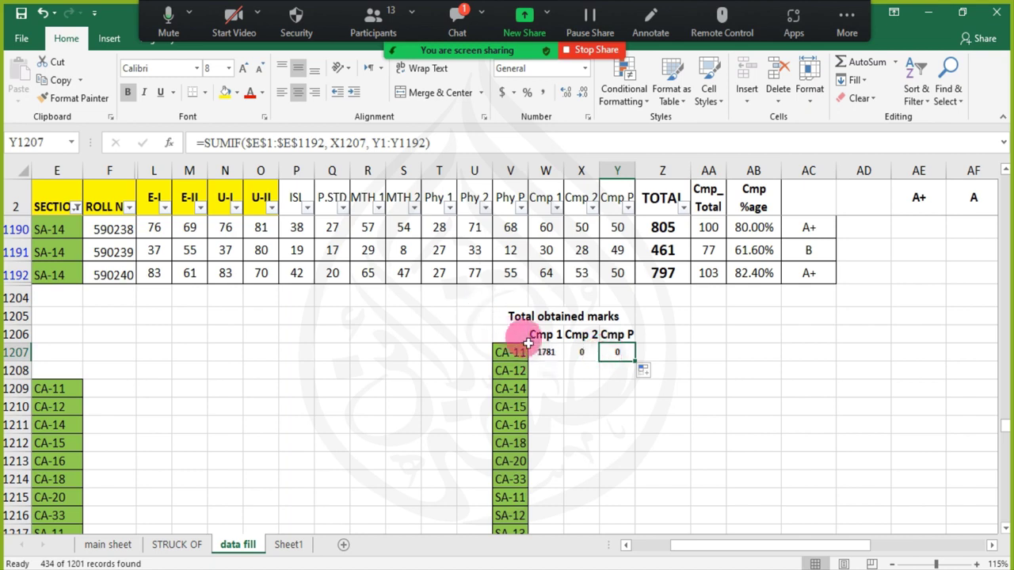
left_click(584, 354)
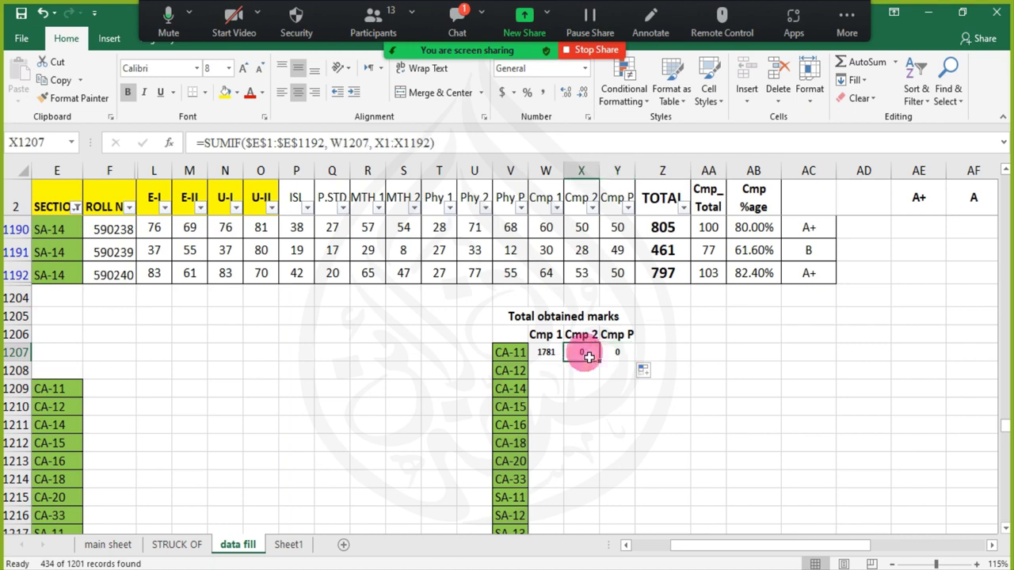
left_click(618, 358)
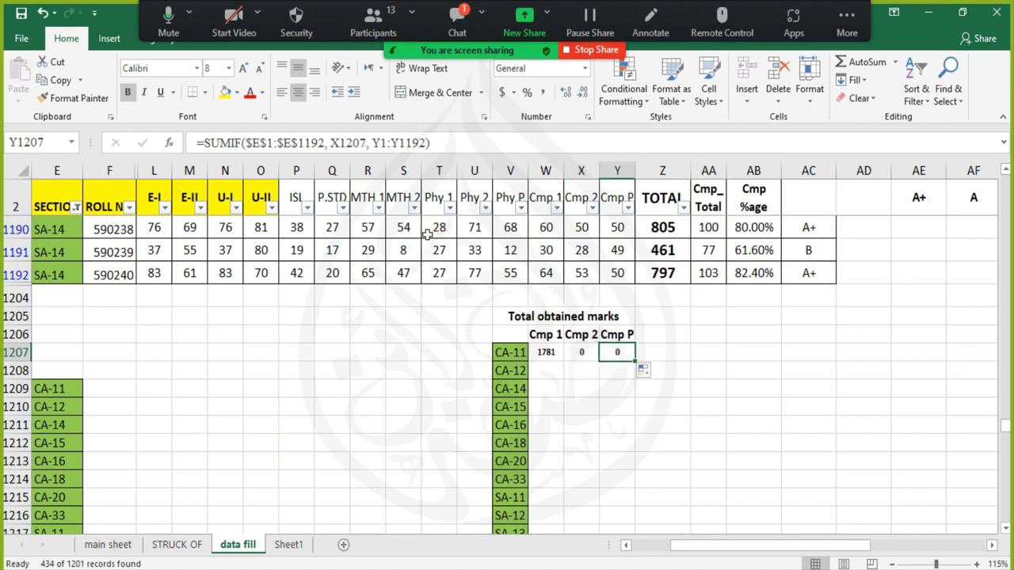
left_click(348, 143)
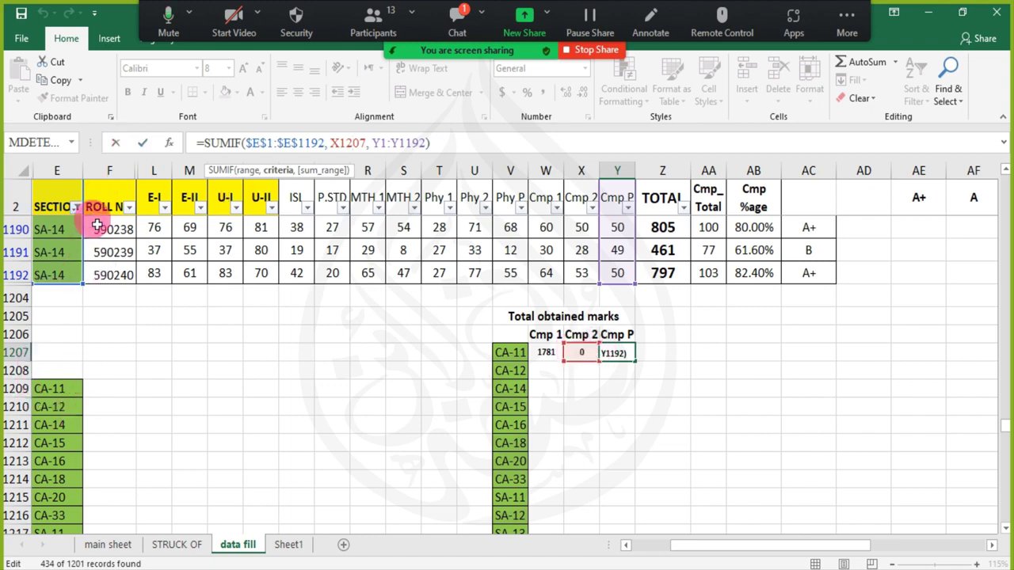
key("ctrl+Return")
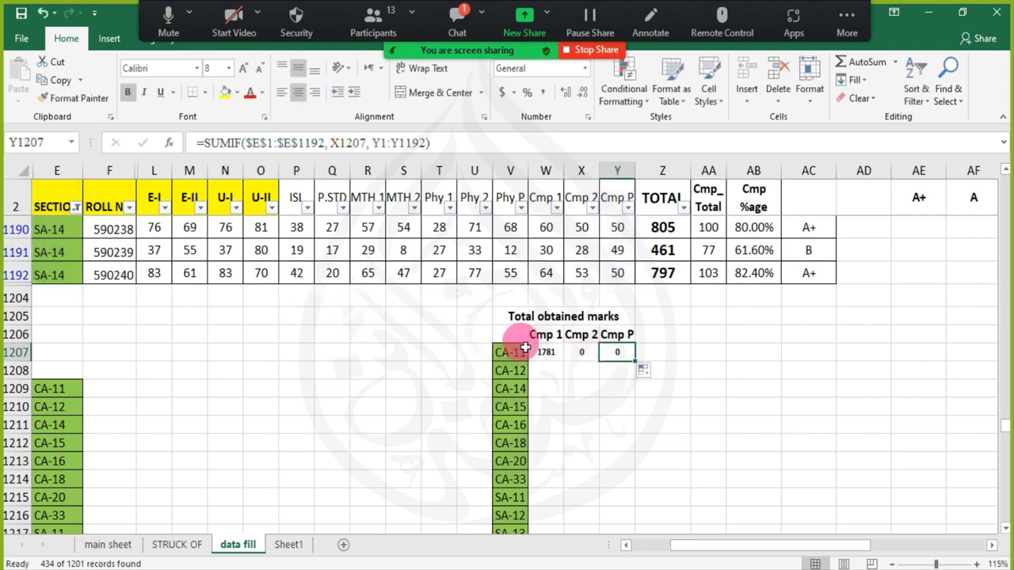
- Lock the criteria column in W1207's SUMIF formula as $V1207 and fill the formula across to Y1207
left_click(543, 352)
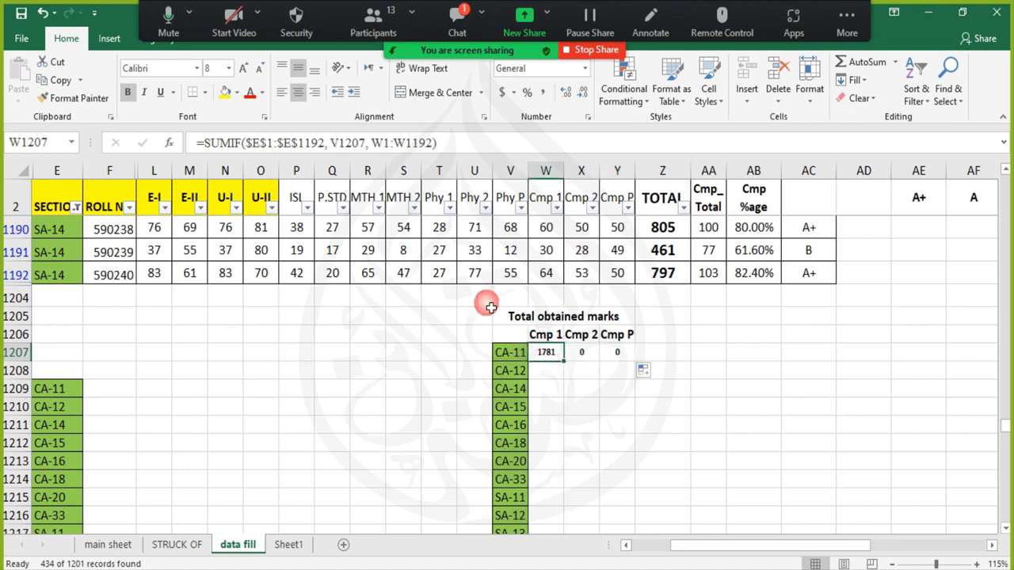
left_click(341, 150)
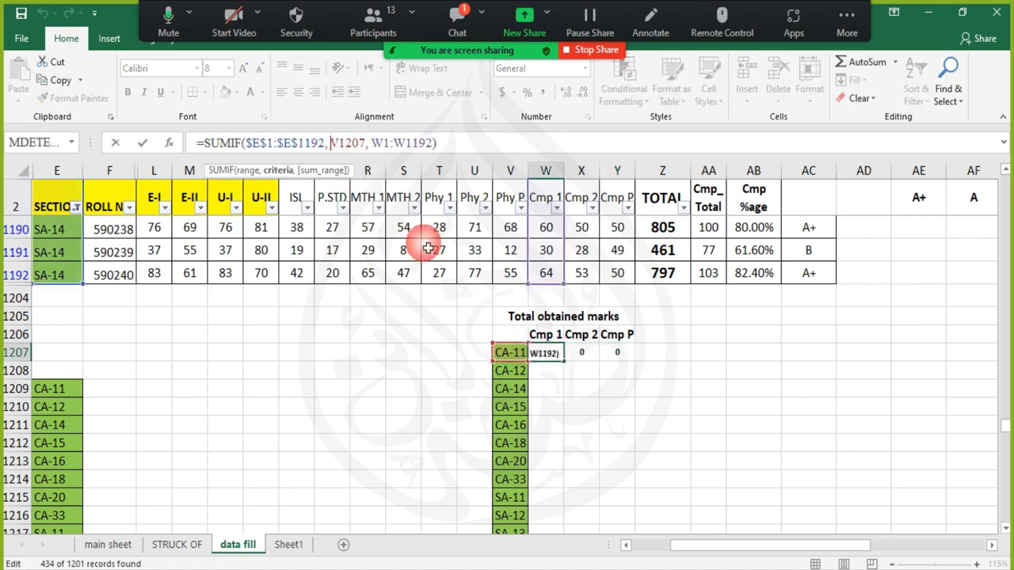
type("$")
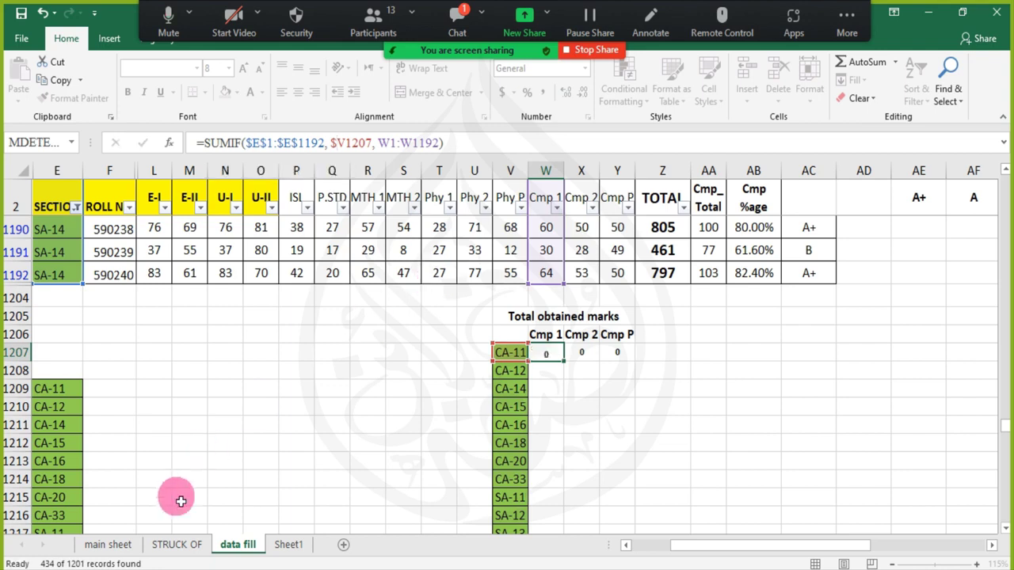
key("Return")
key("Up")
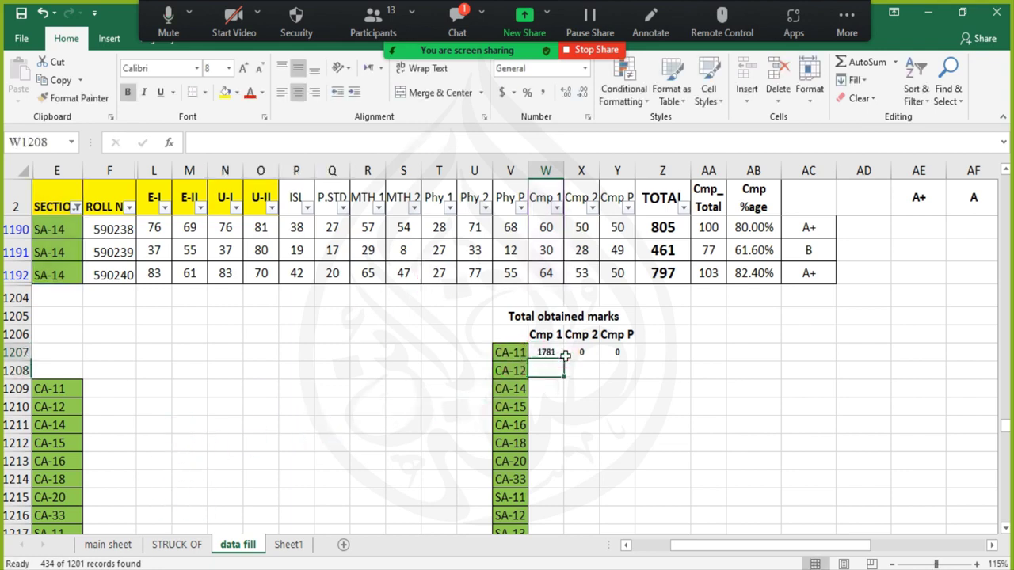
left_click_drag(564, 362, 570, 369)
left_click_drag(654, 367, 653, 367)
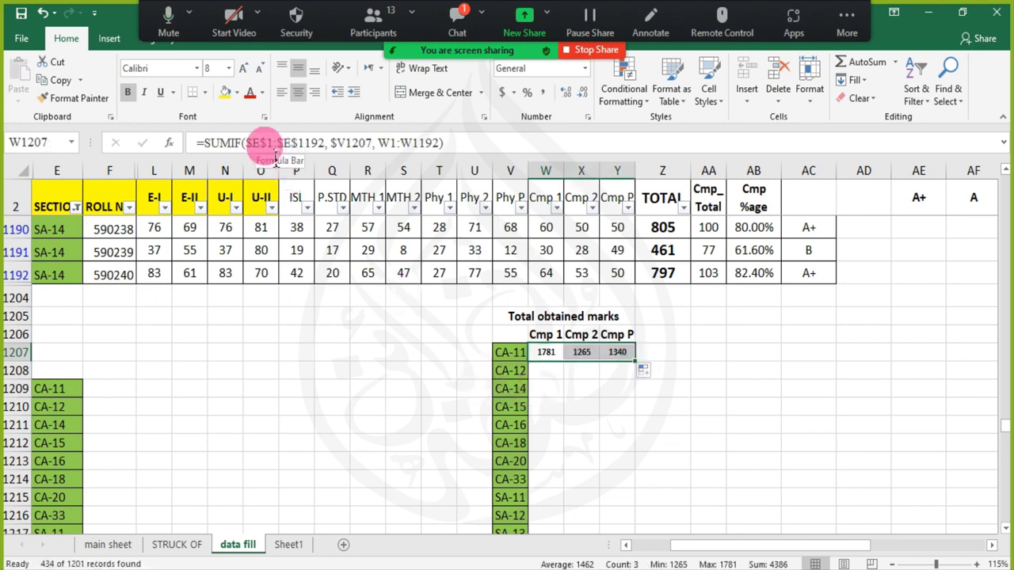
- Make the sum range in W1207's SUMIF formula absolute as $W$1:$W$1192
left_click(357, 142)
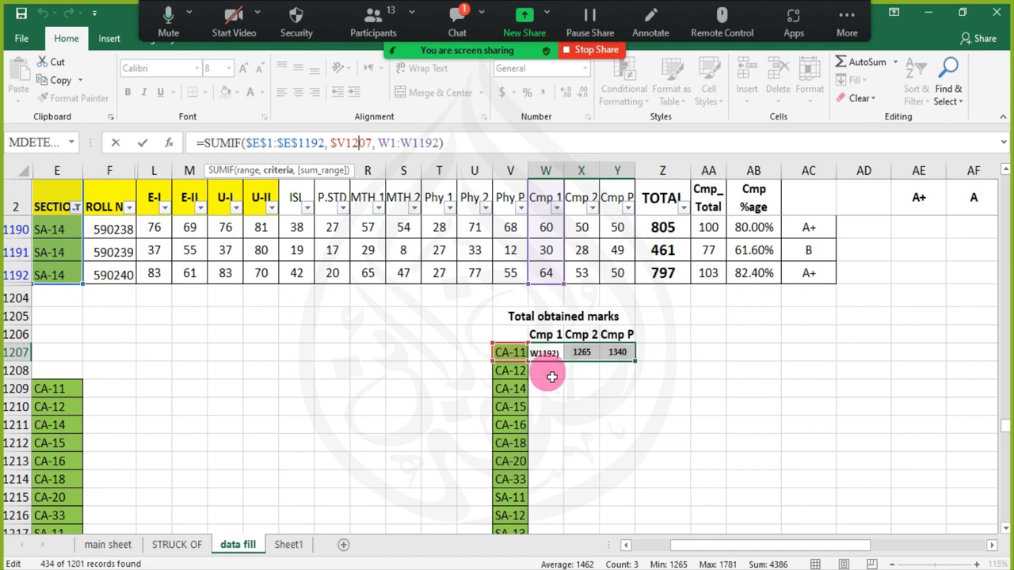
key("ctrl+Return")
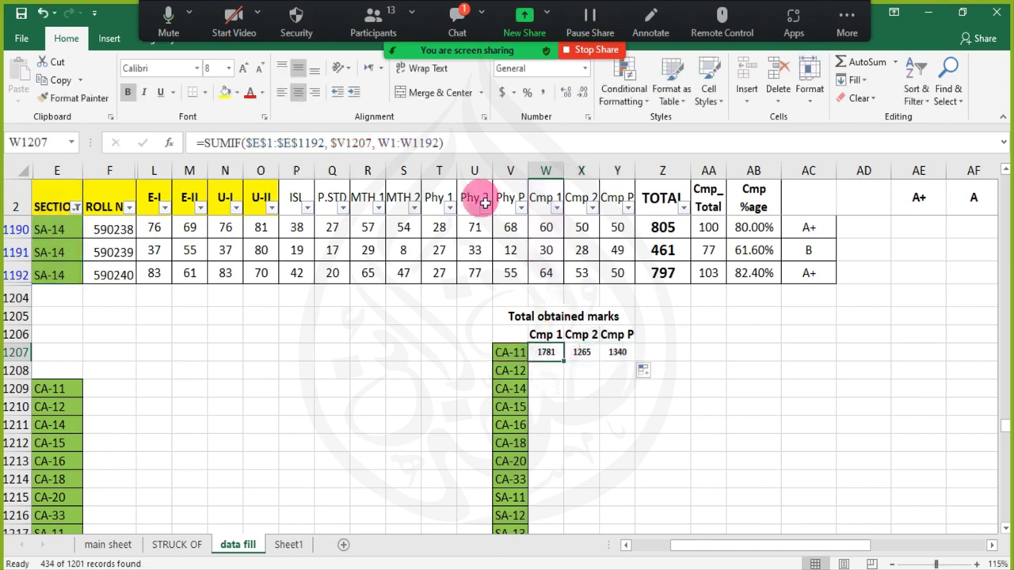
left_click(396, 143)
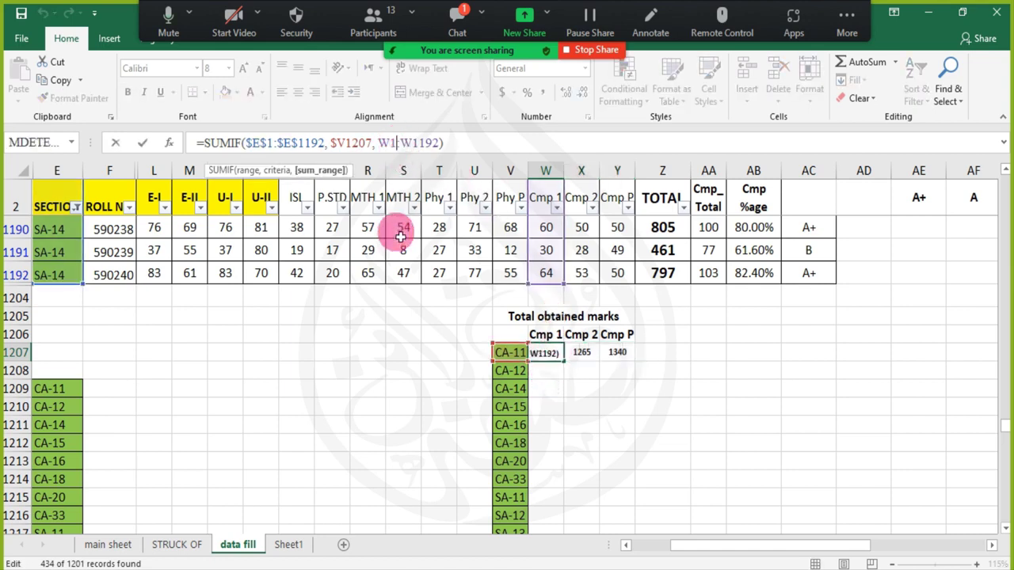
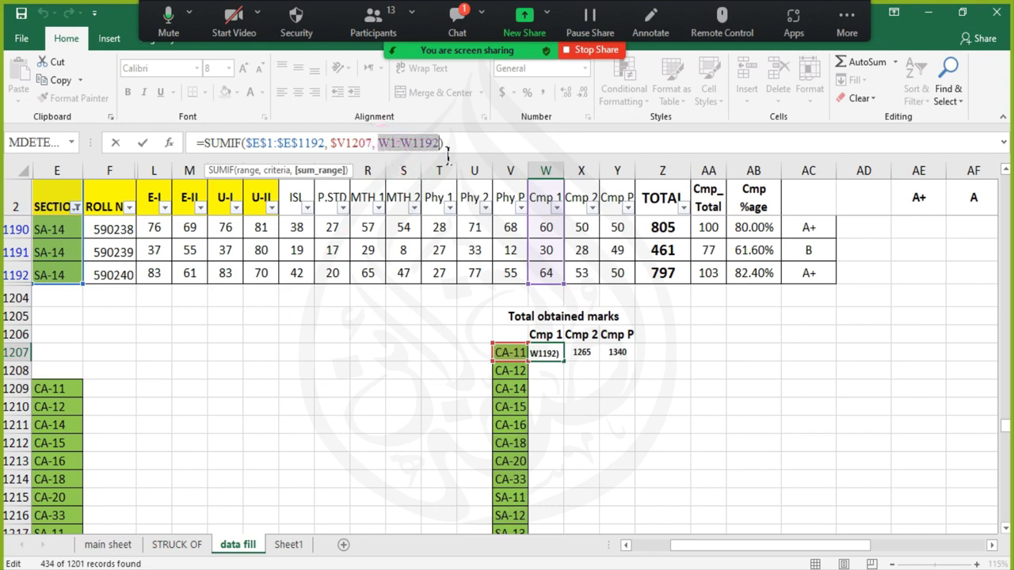
left_click_drag(485, 353, 520, 533)
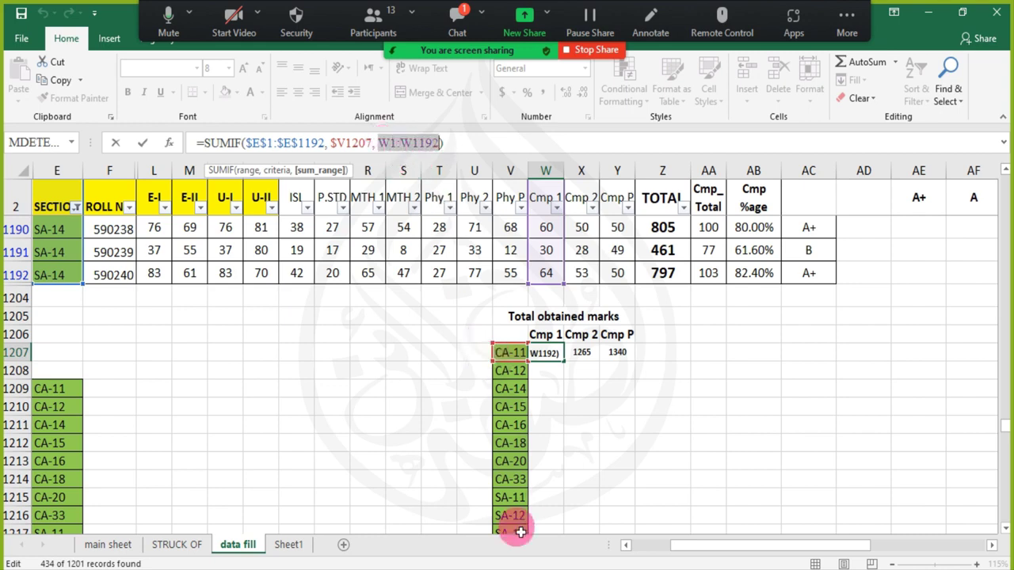
key("F4")
key("Return")
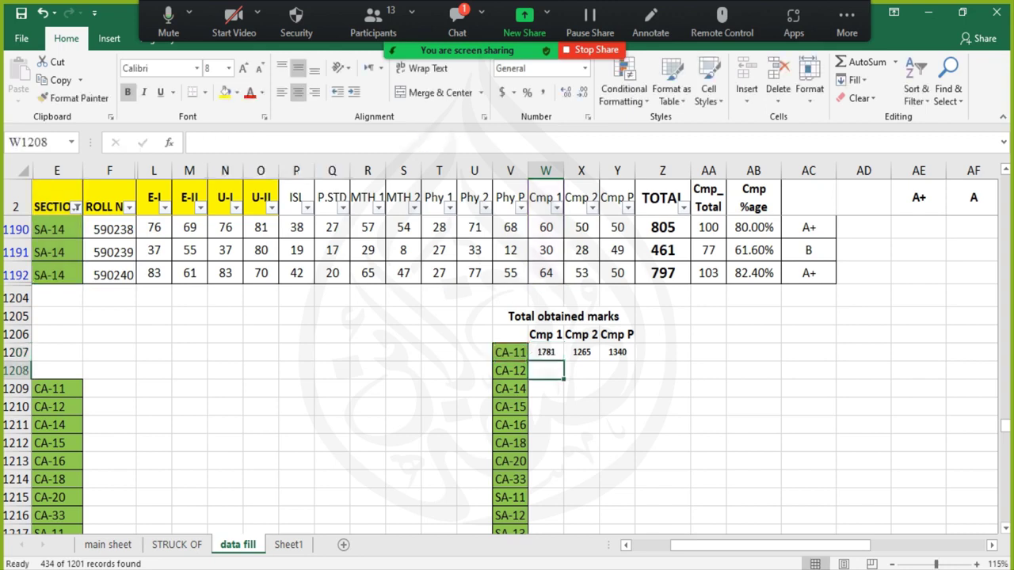
- Fill W1207's SUMIF formula down the Cmp 1 column to the SA-14 row, W1218
left_click(554, 353)
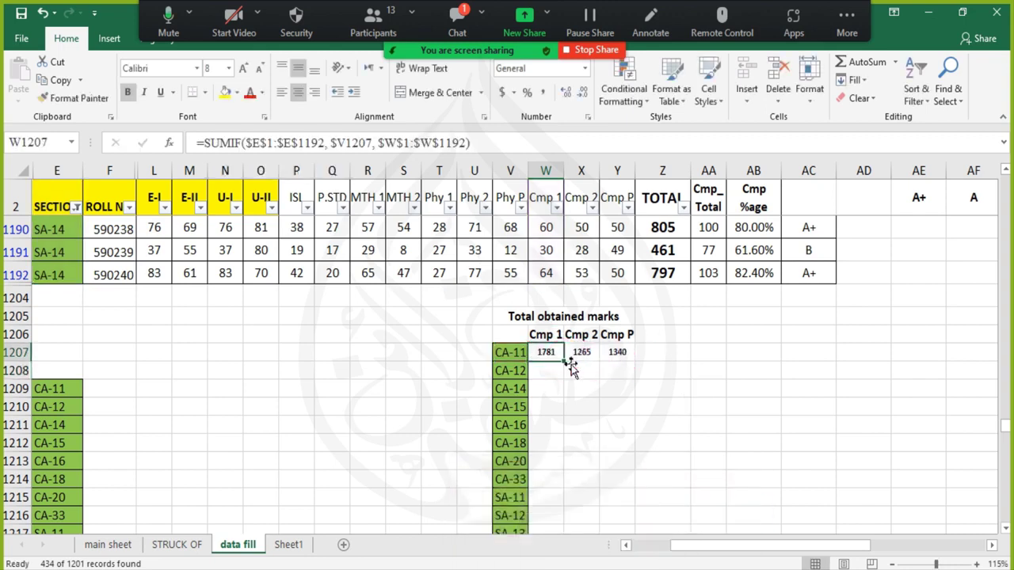
left_click_drag(570, 367, 575, 562)
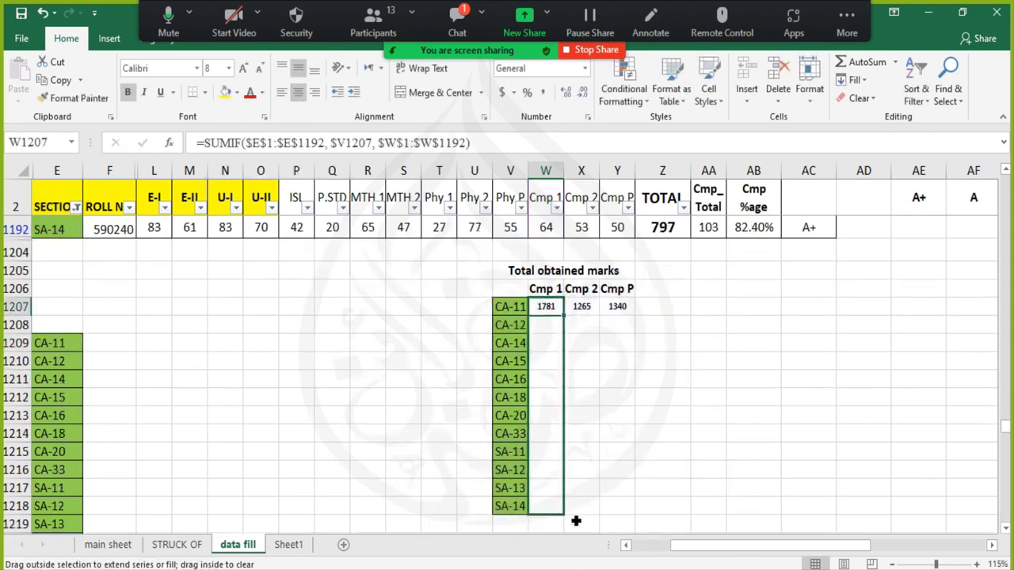
left_click_drag(575, 521, 568, 516)
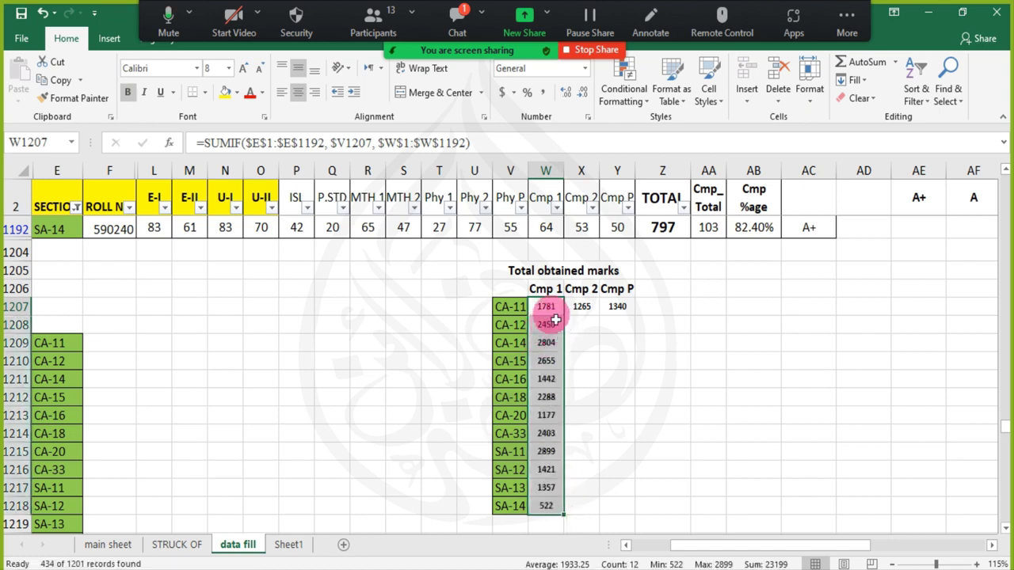
- Examine the range, criteria and sum range references in the CA-16 row's Cmp 1 formula, W1211
left_click(548, 380)
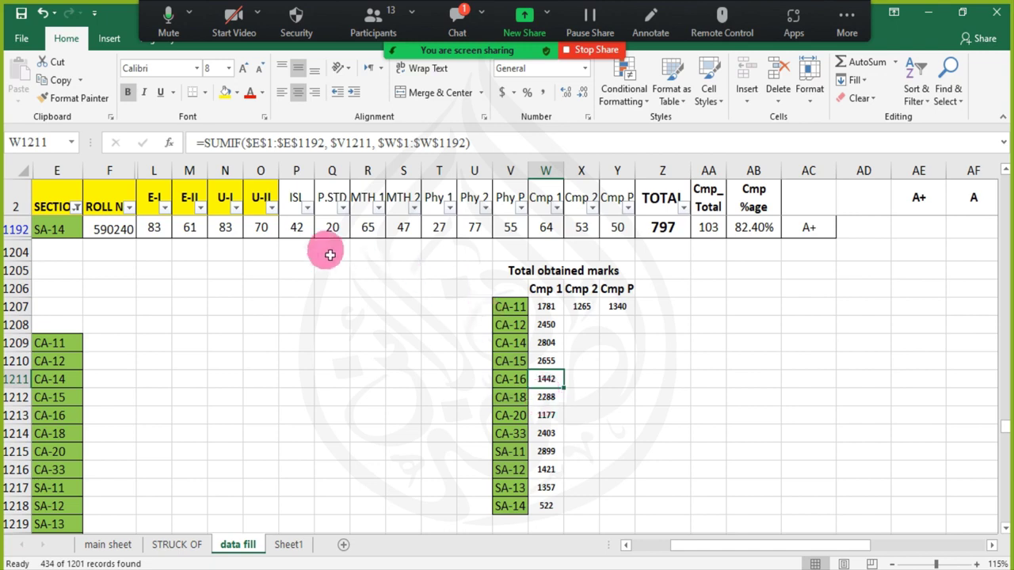
left_click(289, 143)
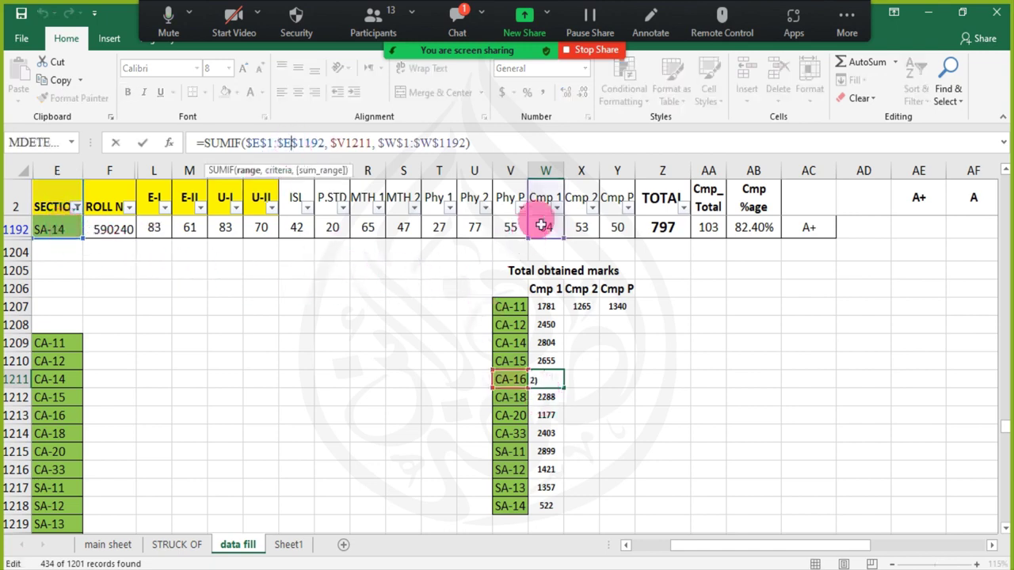
left_click(515, 397)
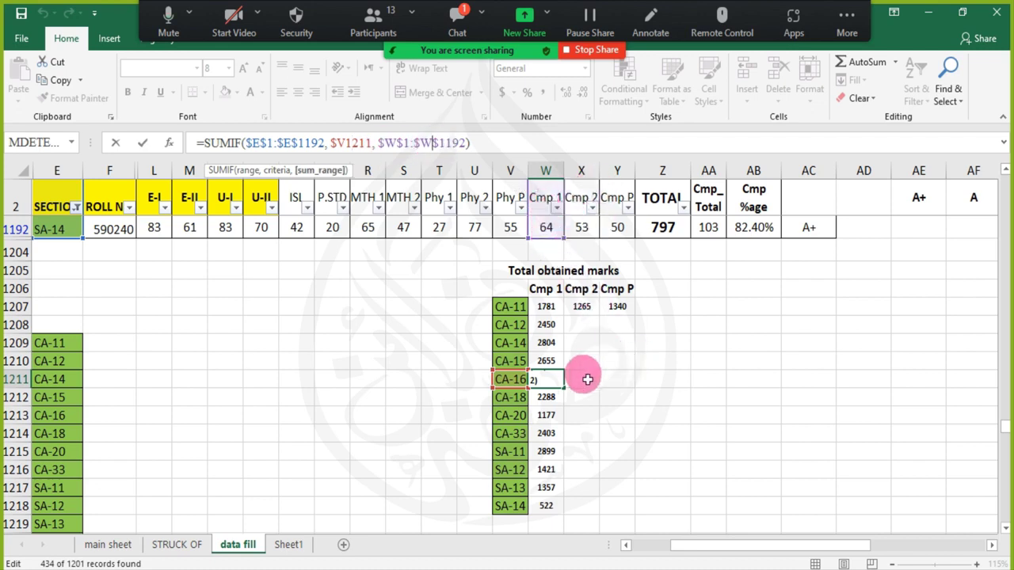
key("ctrl+Return")
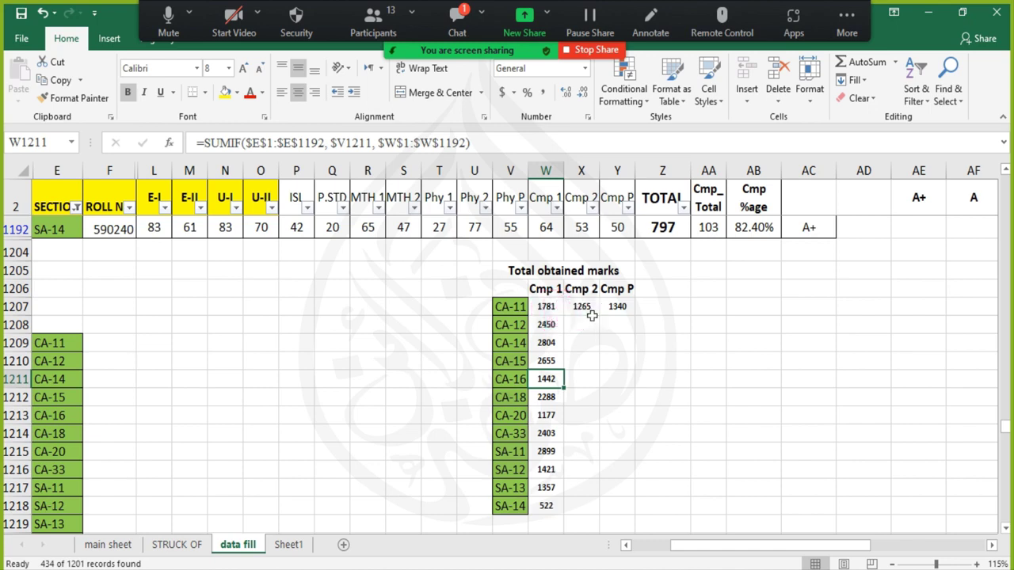
- Clear the CA-11 totals for Cmp 2 and Cmp P, and copy the CA-11 Cmp 1 SUMIF formula into the Cmp 2 cell
left_click_drag(593, 314, 617, 315)
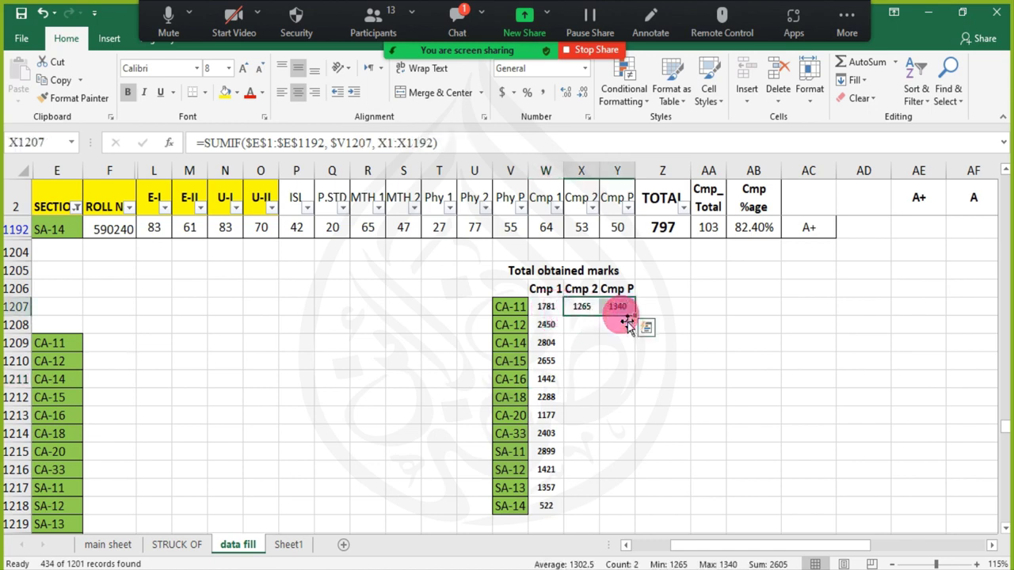
left_click(584, 323)
left_click(558, 308)
left_click_drag(574, 316, 595, 324)
left_click(581, 342)
left_click(588, 311)
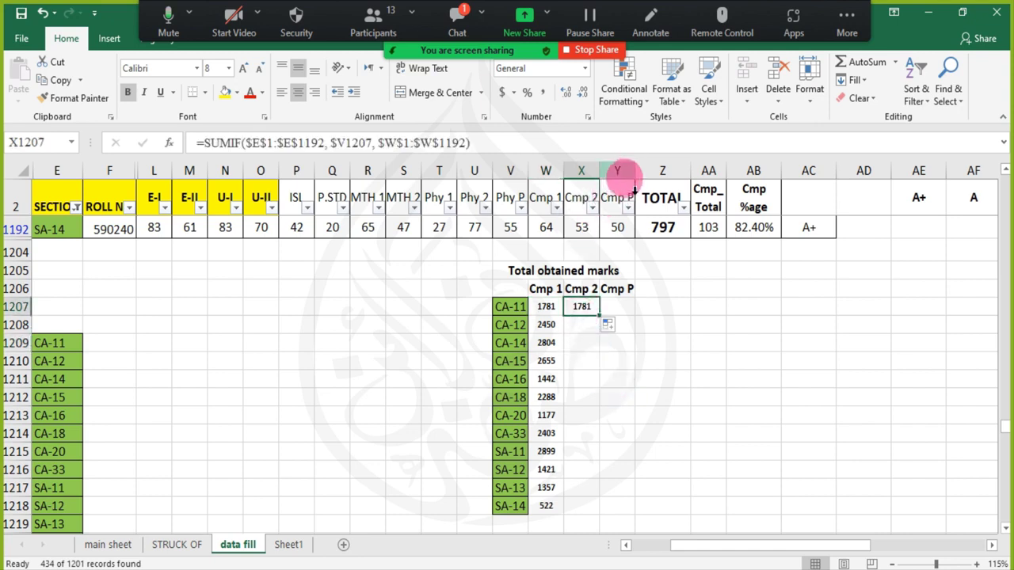
- Change the sum range of the CA-11 Cmp 2 SUMIF formula in X1207 to $X$1:$X$1192
left_click(404, 149)
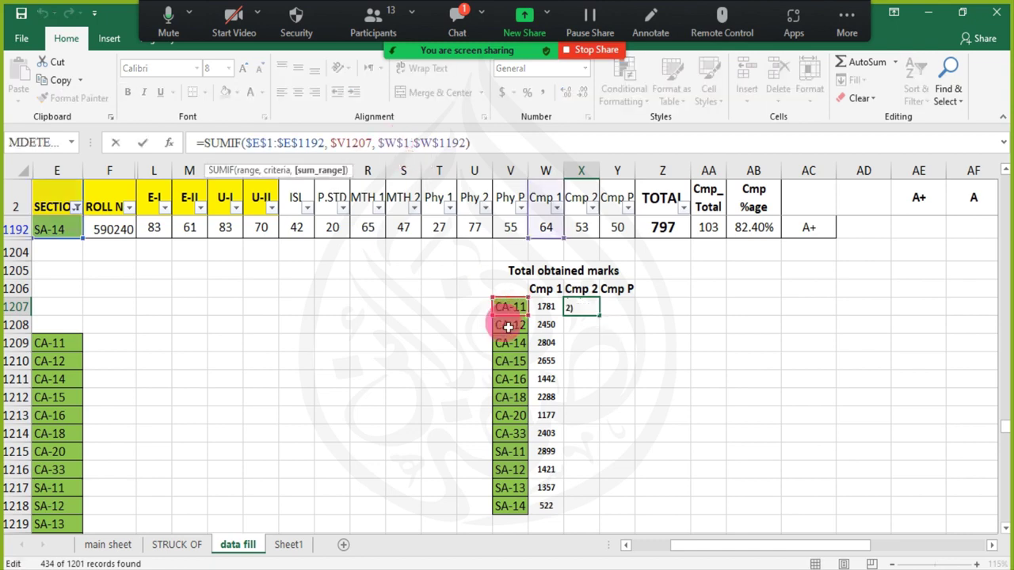
key("Return")
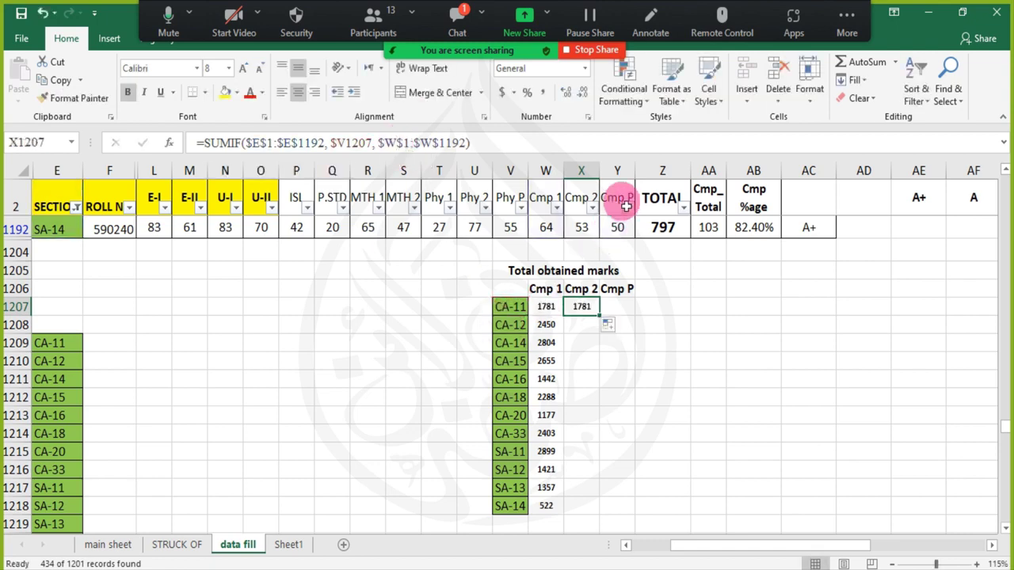
left_click(582, 307)
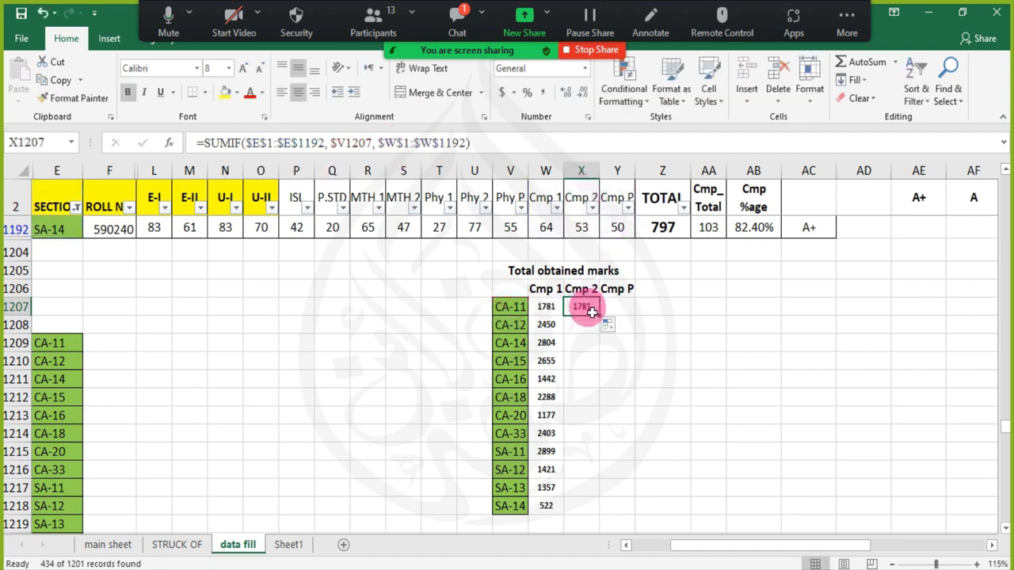
left_click(407, 143)
key("BackSpace")
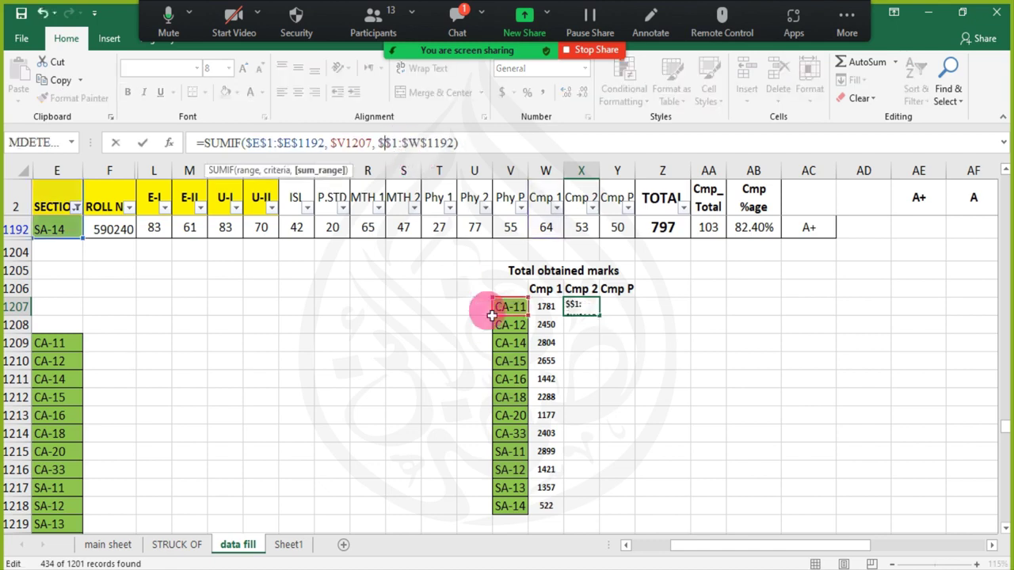
type("X")
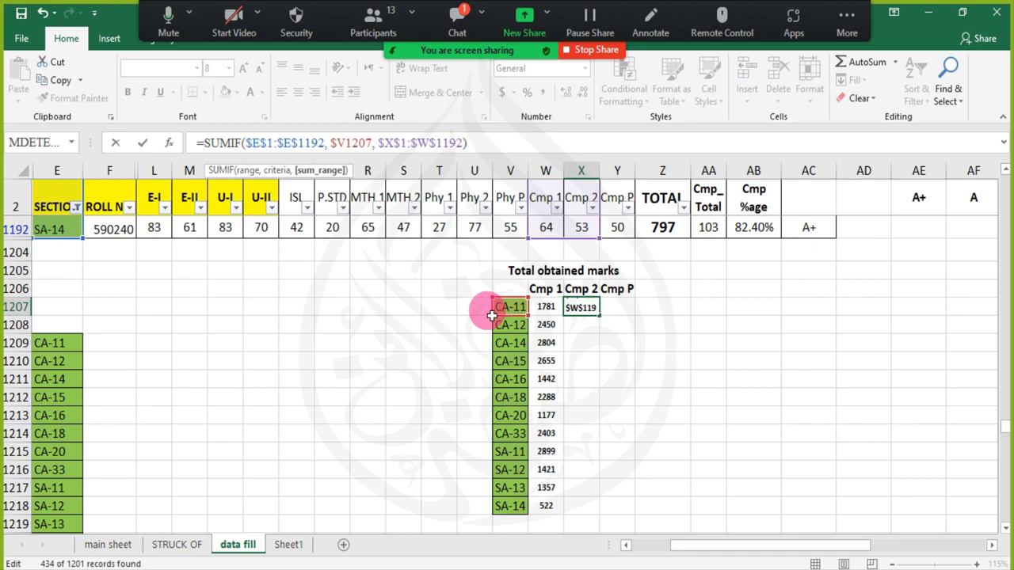
key("Left")
key("Left")
key("Left")
key("Left")
key("BackSpace")
type("X")
key("Return")
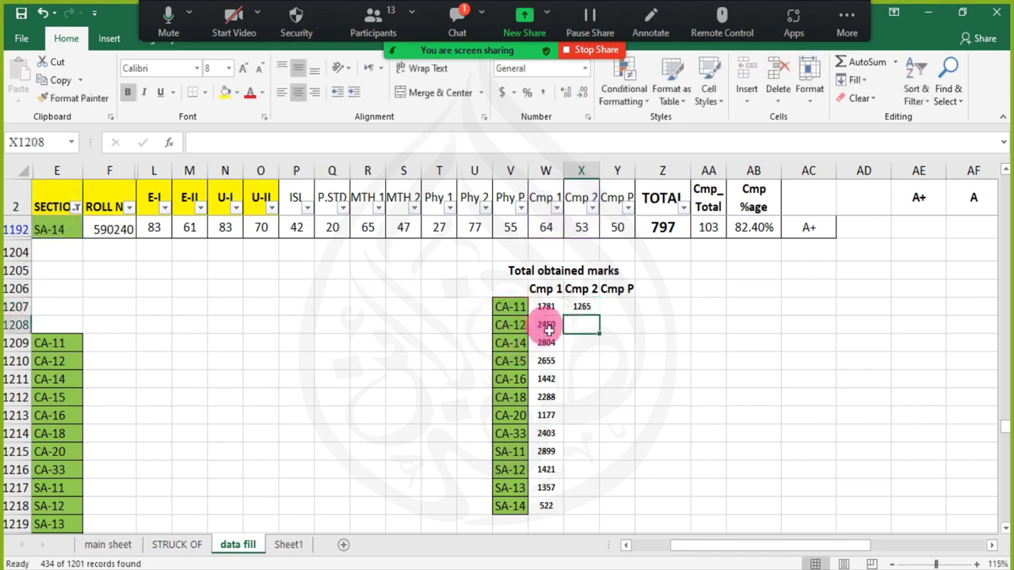
- Fill the Cmp 2 SUMIF formula down from CA-11 to SA-14 and check the formulas in the CA-14 and CA-18 rows
left_click(582, 309)
double_click(604, 320)
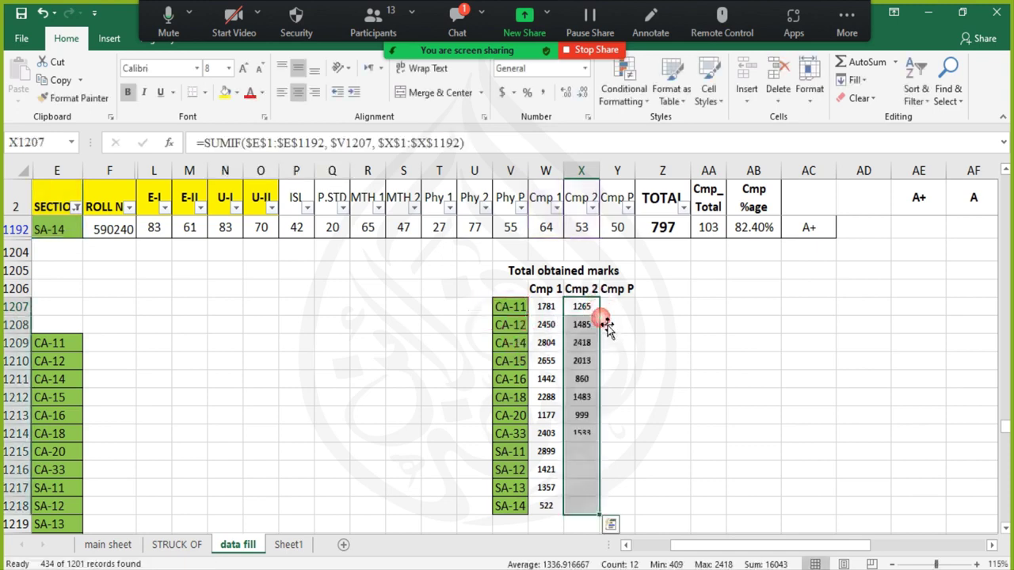
left_click(583, 349)
left_click(586, 395)
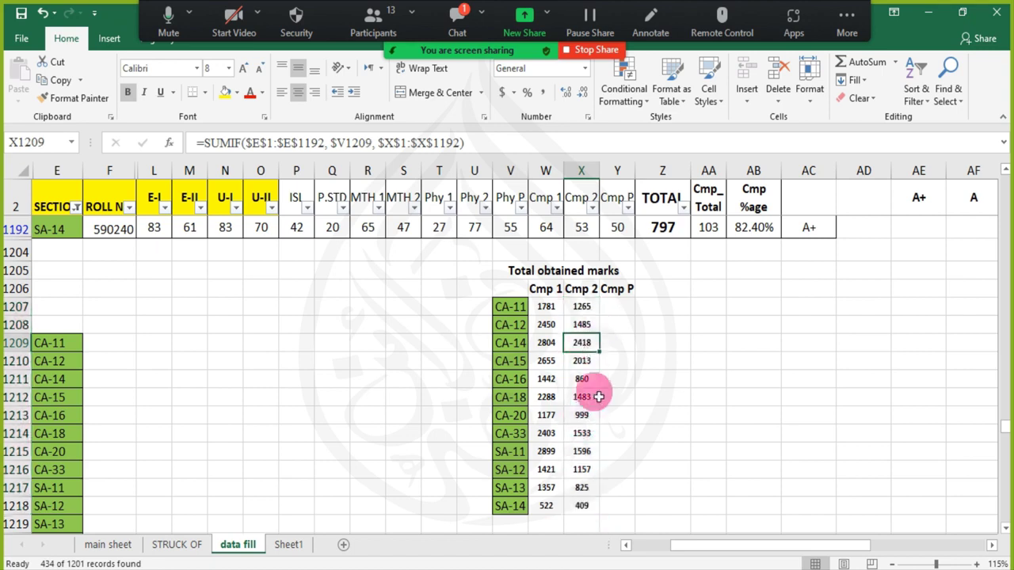
left_click(259, 143)
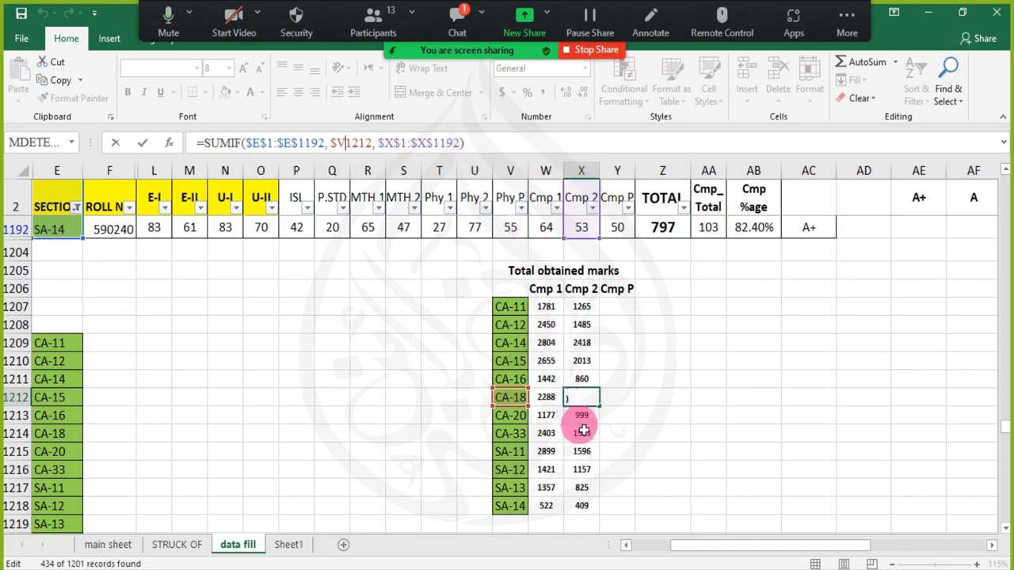
key("ctrl+Return")
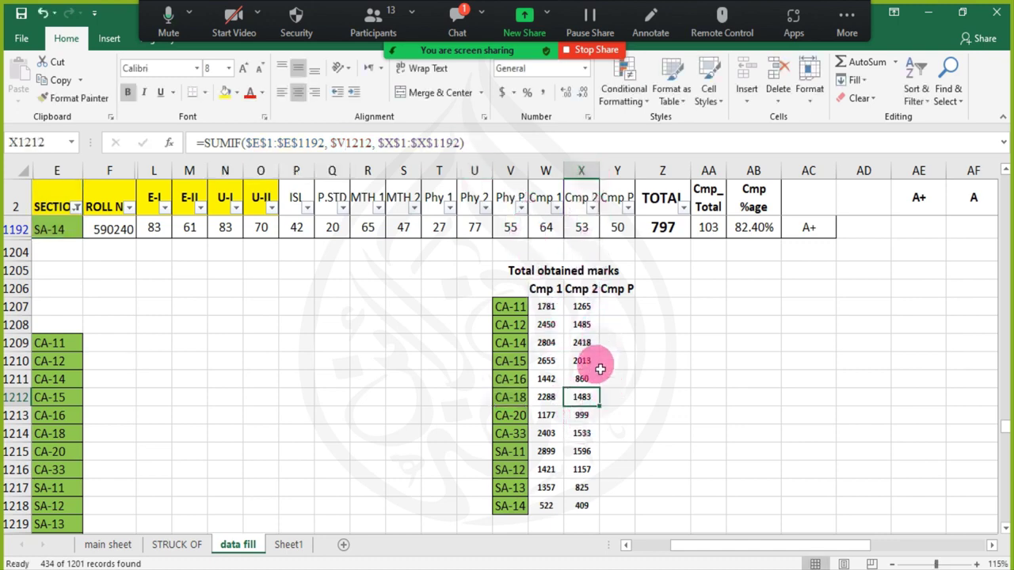
- Copy the CA-11 Cmp 2 SUMIF formula from X1207 into the Cmp P cell Y1207
left_click(626, 308)
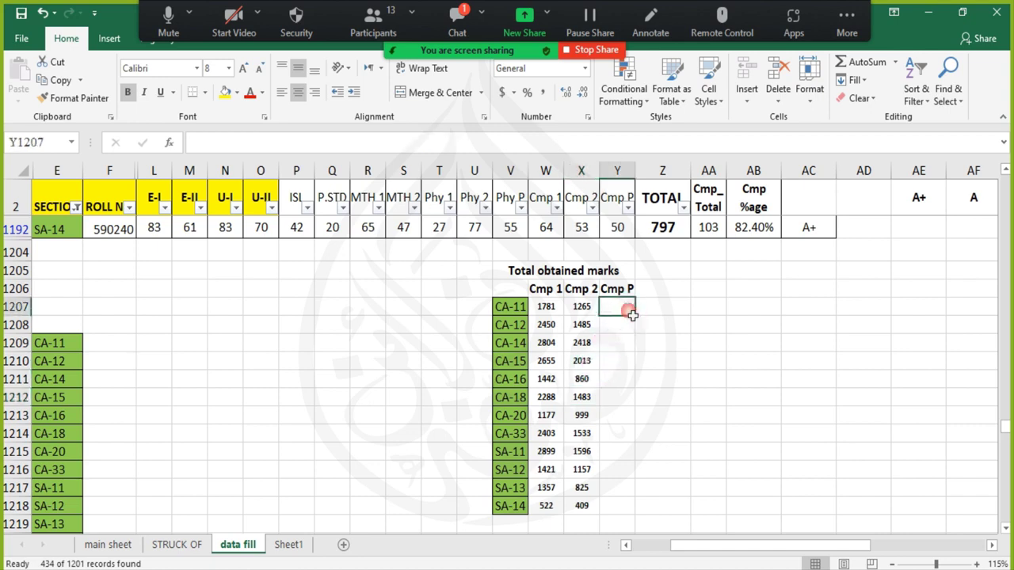
left_click(588, 316)
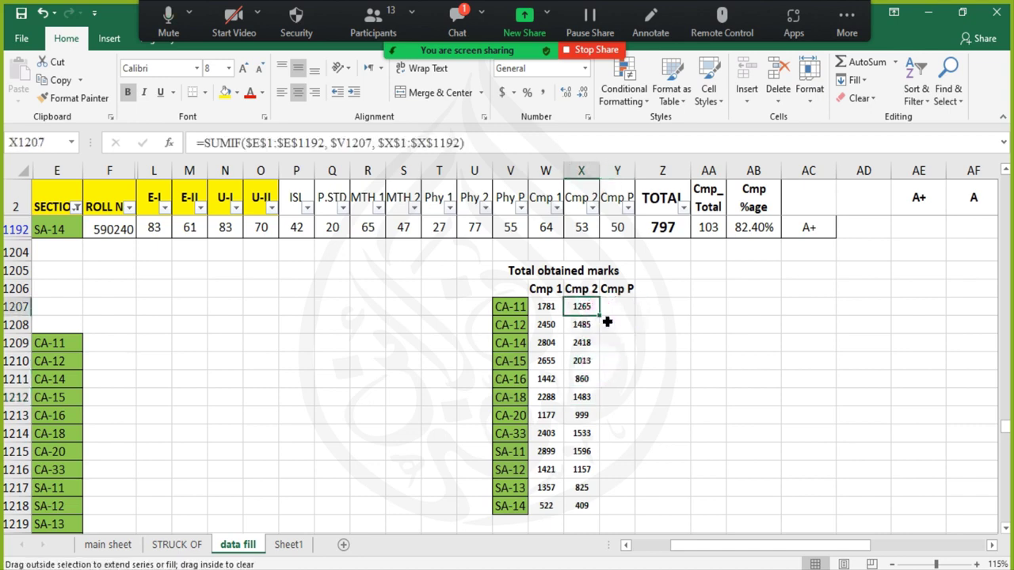
left_click_drag(626, 317, 625, 317)
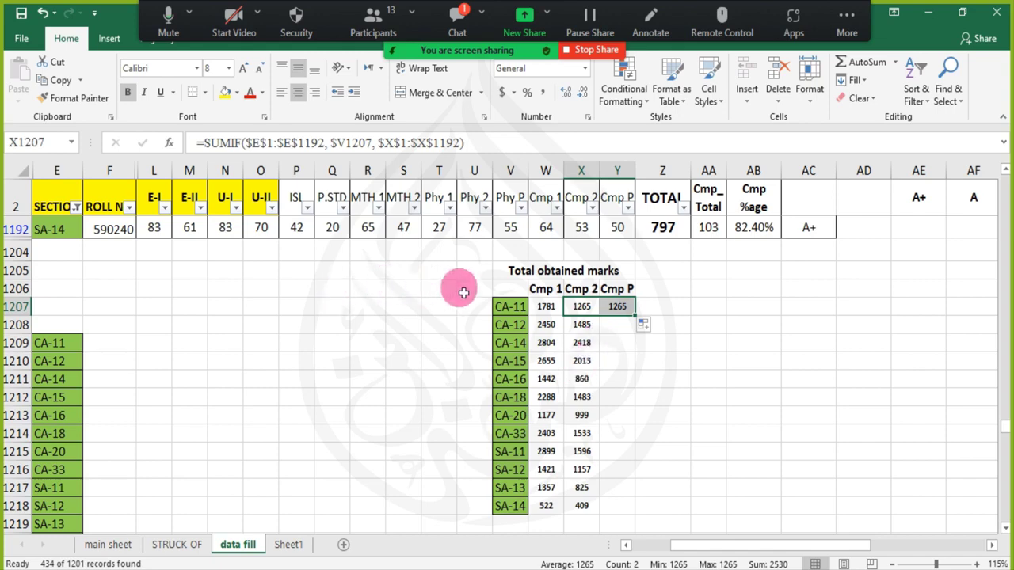
- Examine the CA-11 Cmp 1 SUMIF formula and its source data in the section and Cmp 1 columns, and return to the totals table
left_click(551, 309)
scroll(428, 274, "up", 3)
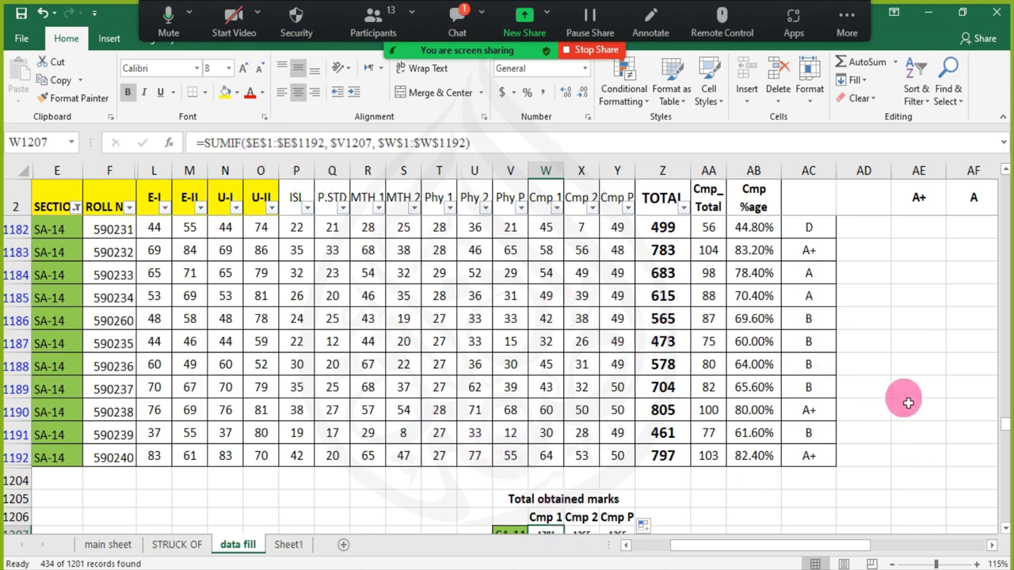
left_click_drag(1004, 419, 1005, 180)
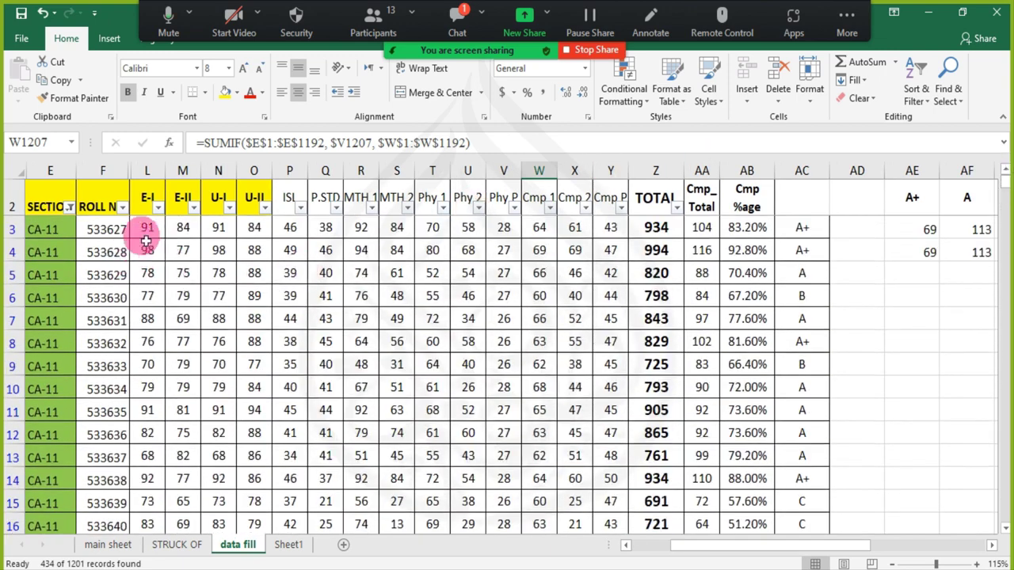
left_click(58, 238)
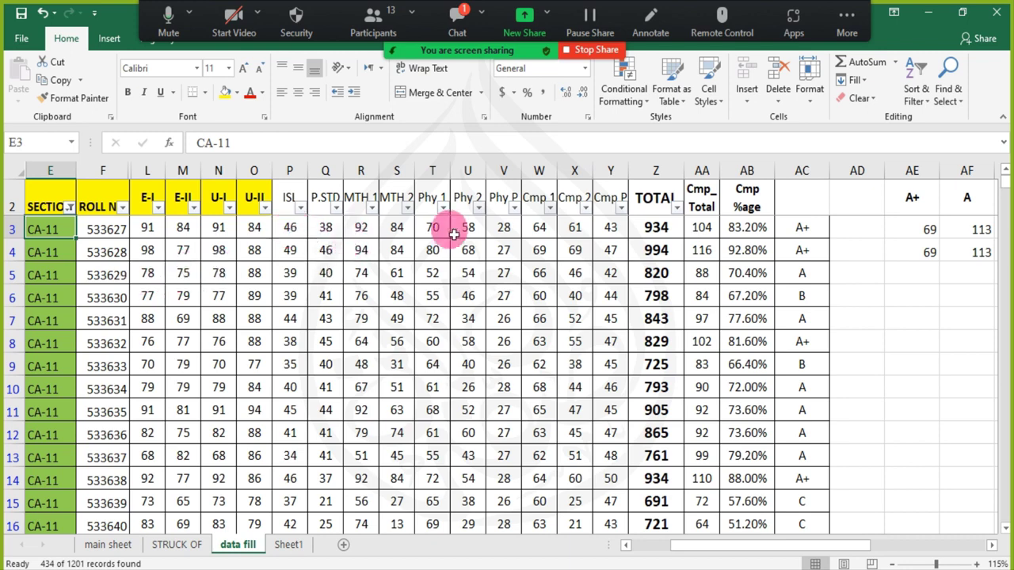
left_click(539, 230)
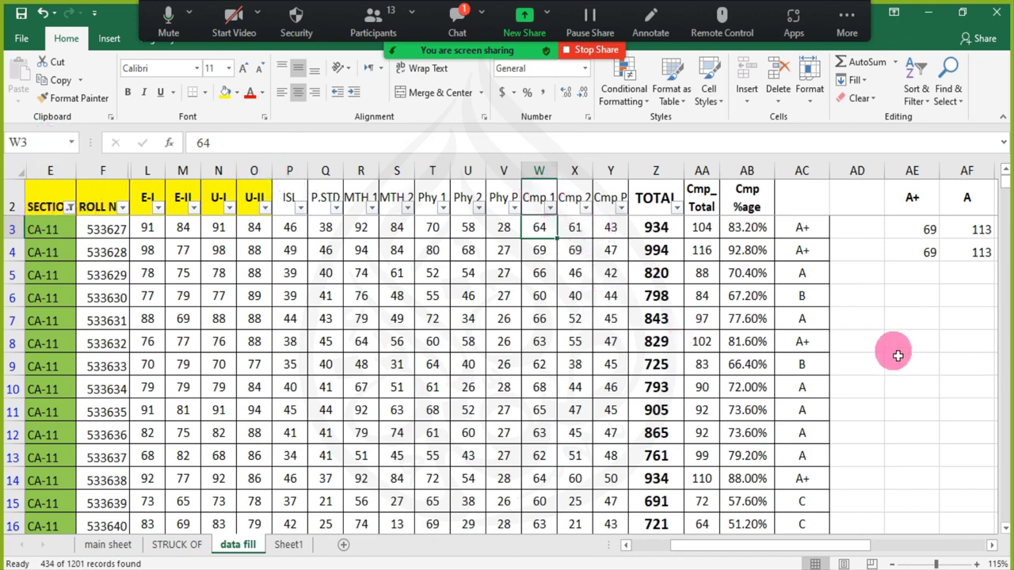
left_click_drag(1006, 187, 1006, 427)
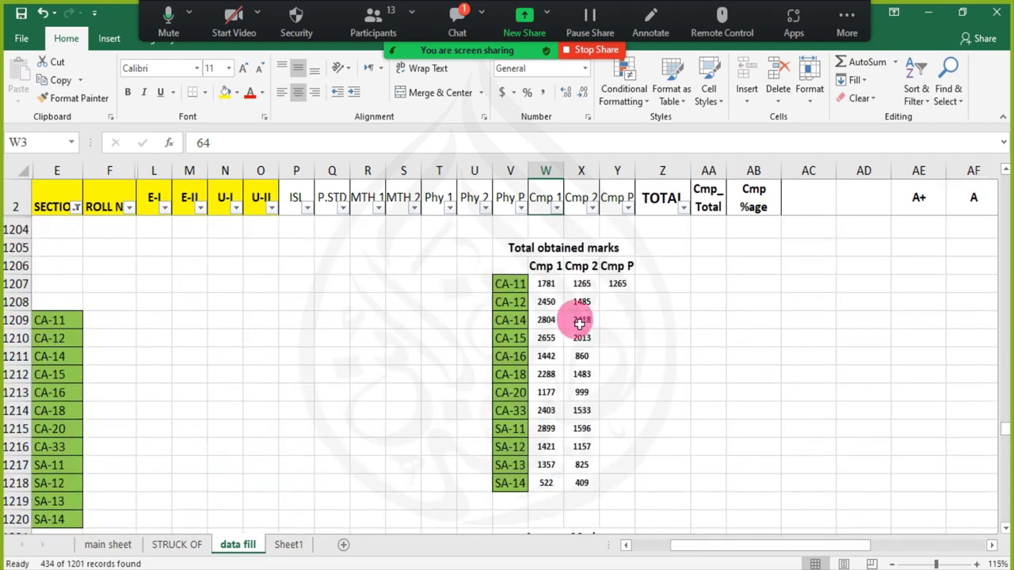
left_click(584, 303)
left_click(621, 309)
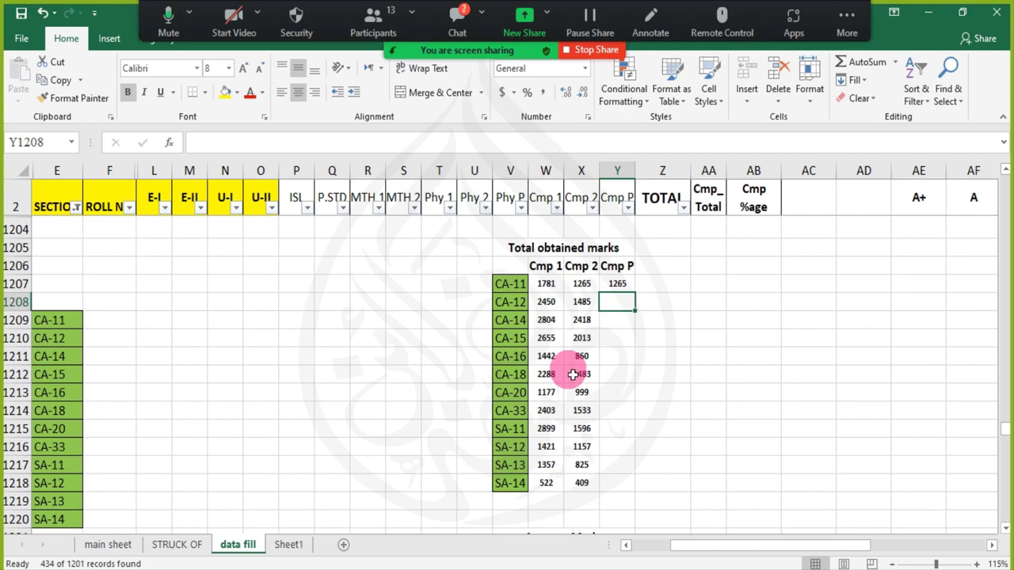
- Open the Zoom meeting chat to read the participants' messages and close it again
left_click(458, 22)
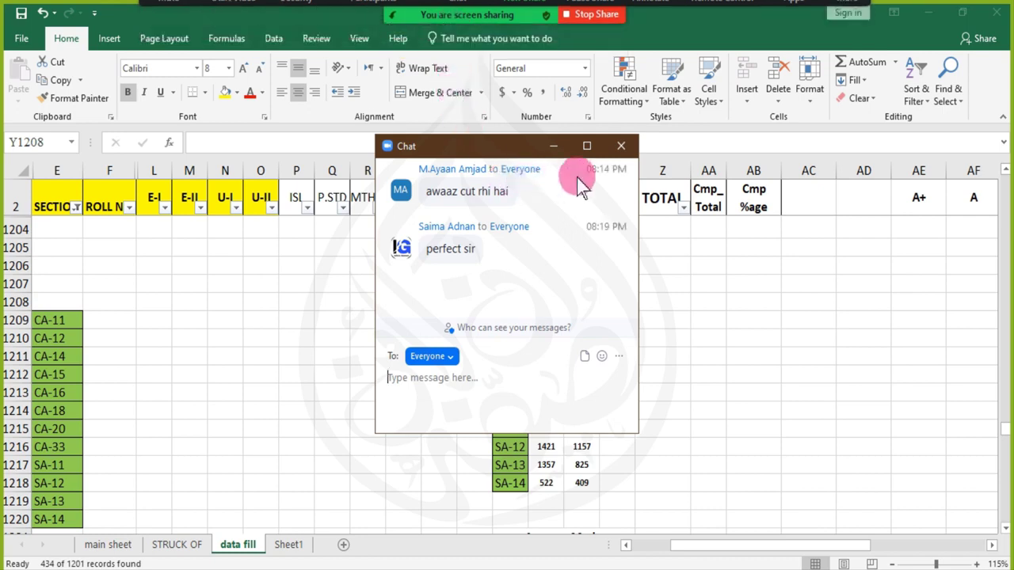
left_click(621, 147)
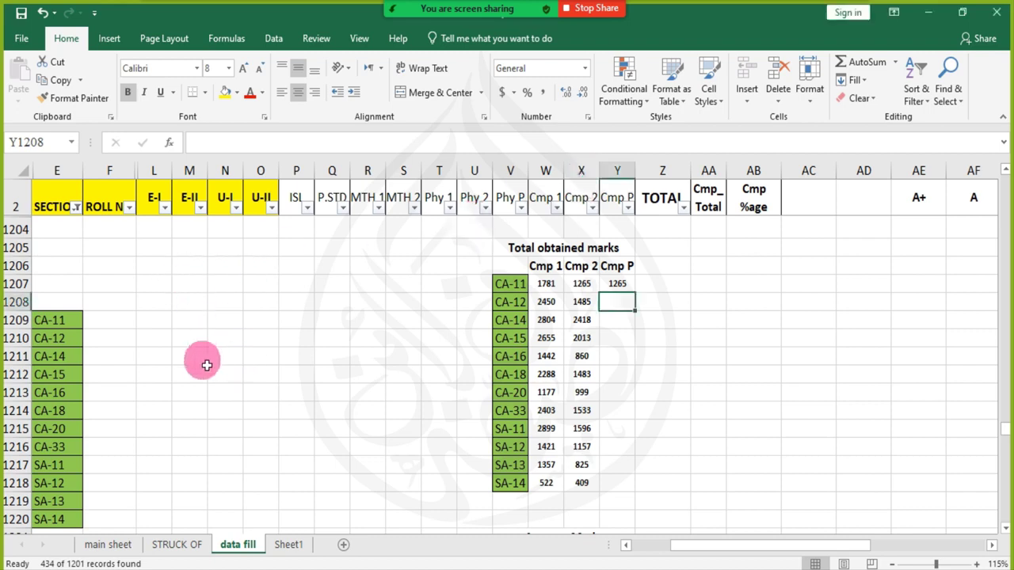
- Count the CA-11 entries in F1209 of the lower section list with the formula =COUNTIF(E3:E1192, E1209)
left_click(109, 321)
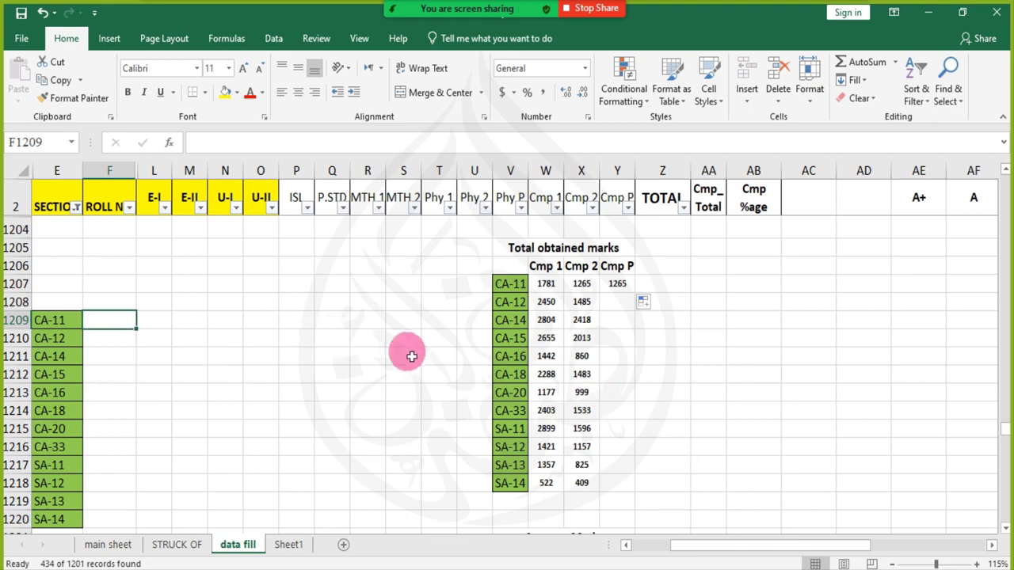
scroll(719, 325, "up", 15)
scroll(732, 341, "up", 8)
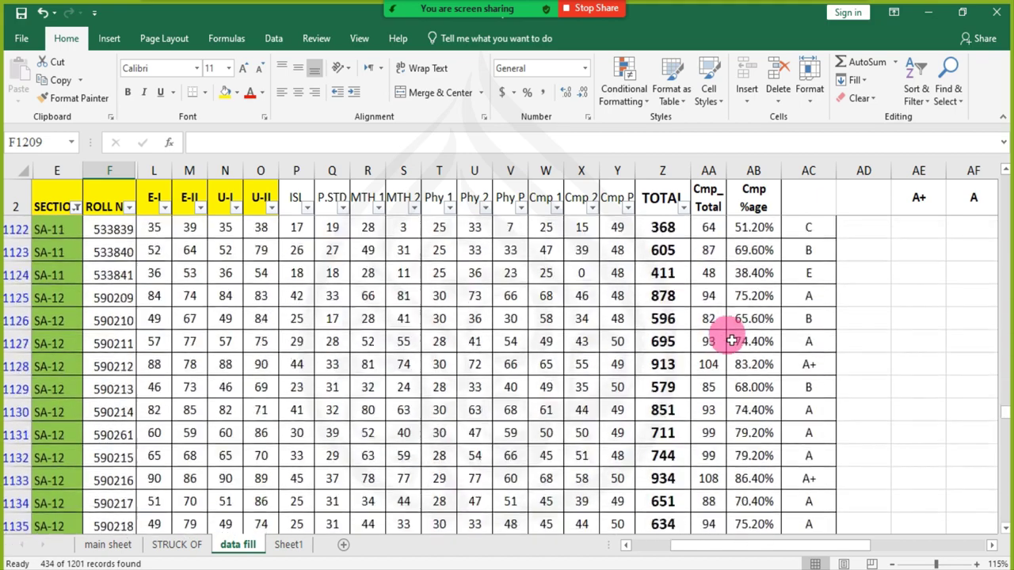
scroll(732, 340, "down", 19)
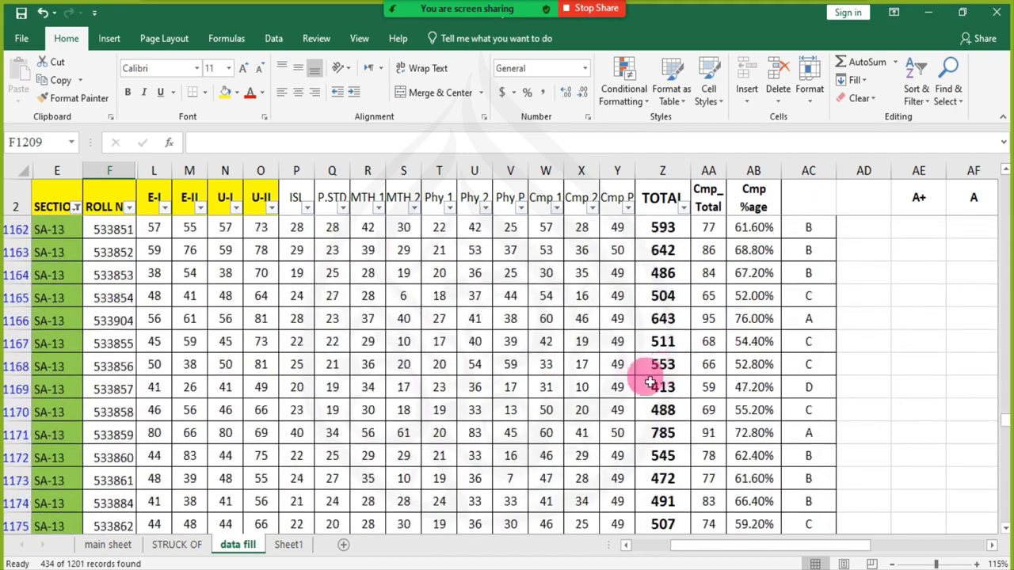
scroll(622, 361, "down", 1)
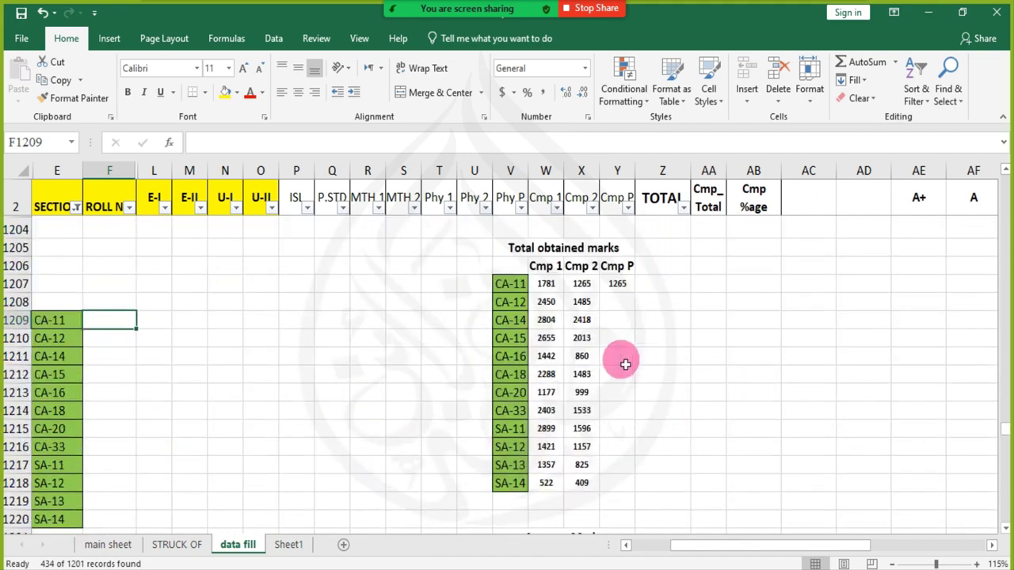
scroll(614, 362, "down", 1)
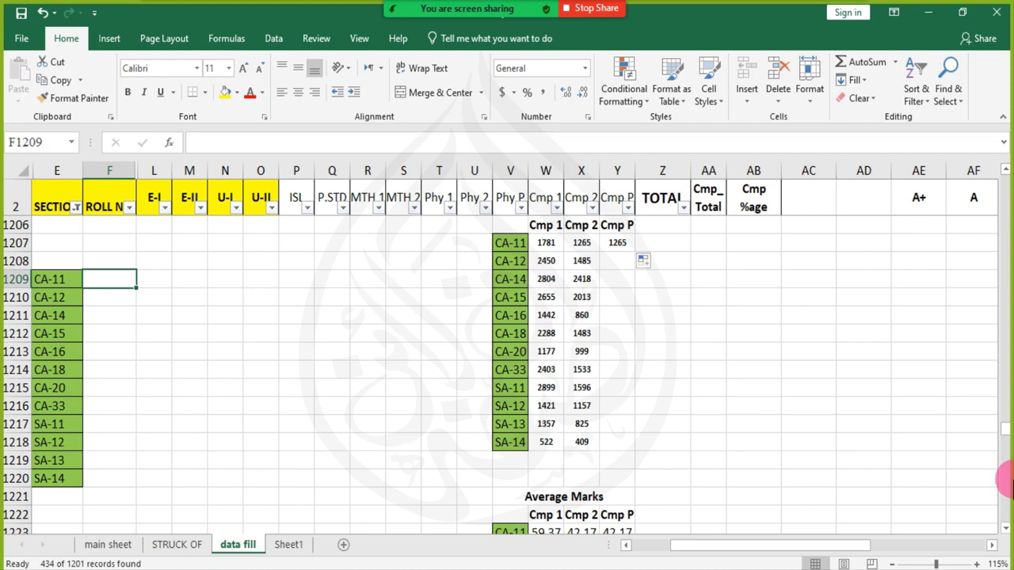
type("=COU")
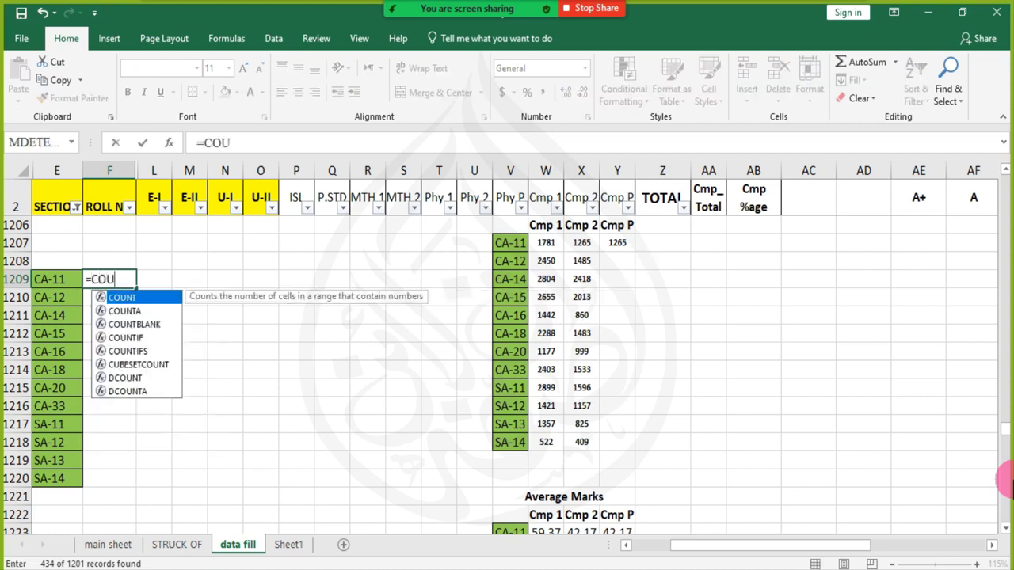
type("NTIF(")
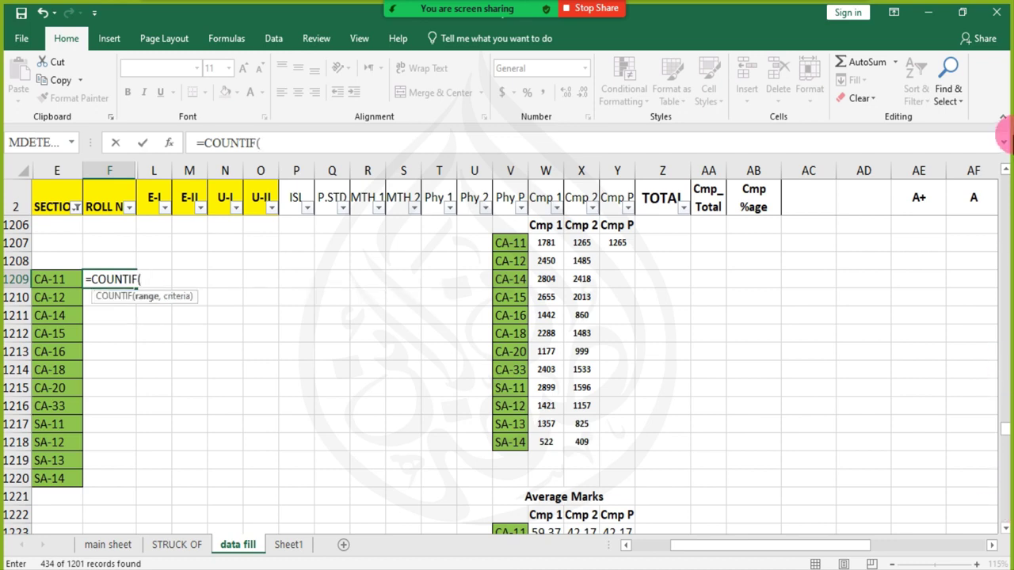
type("E3:")
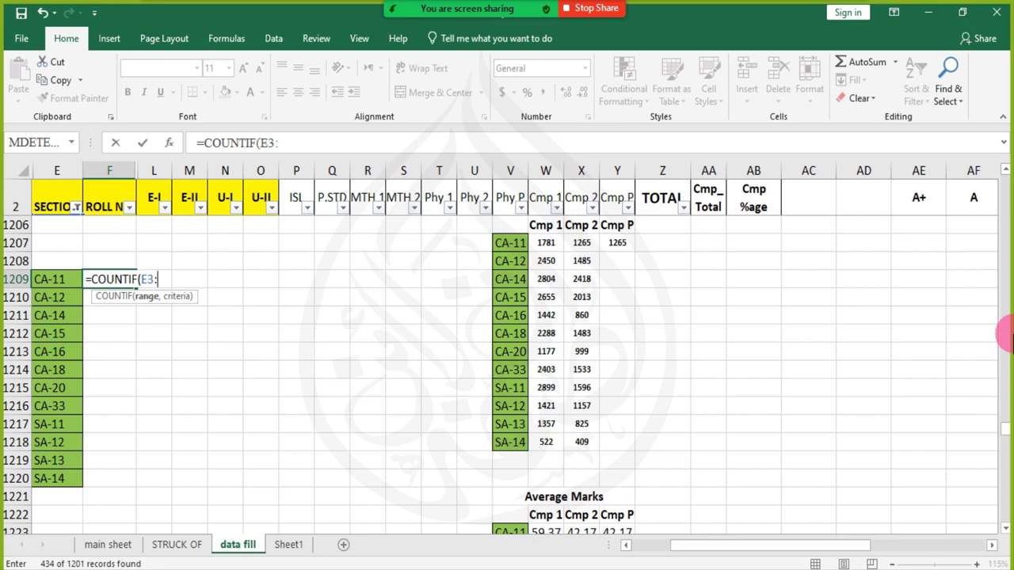
type("E1192")
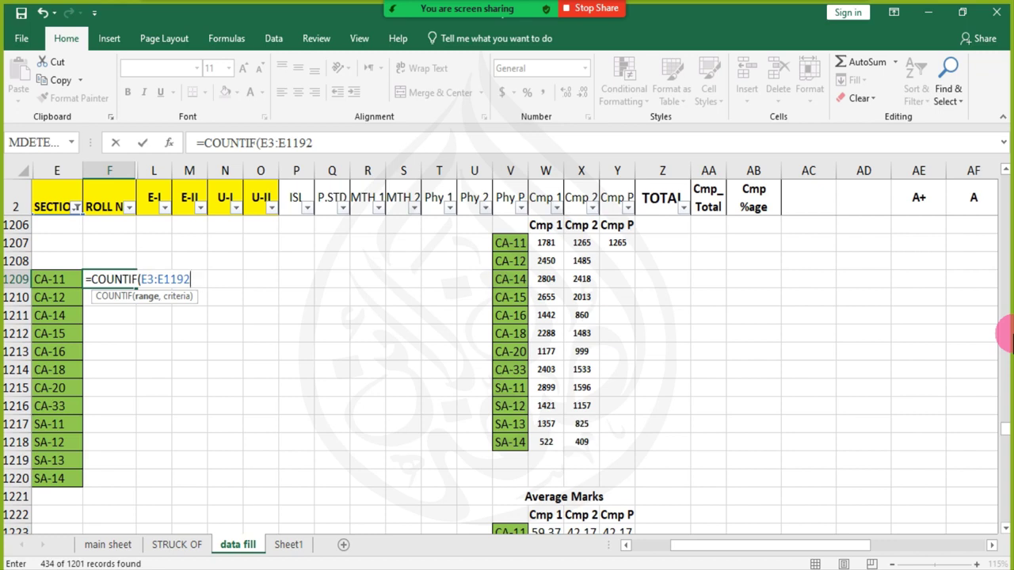
type(",")
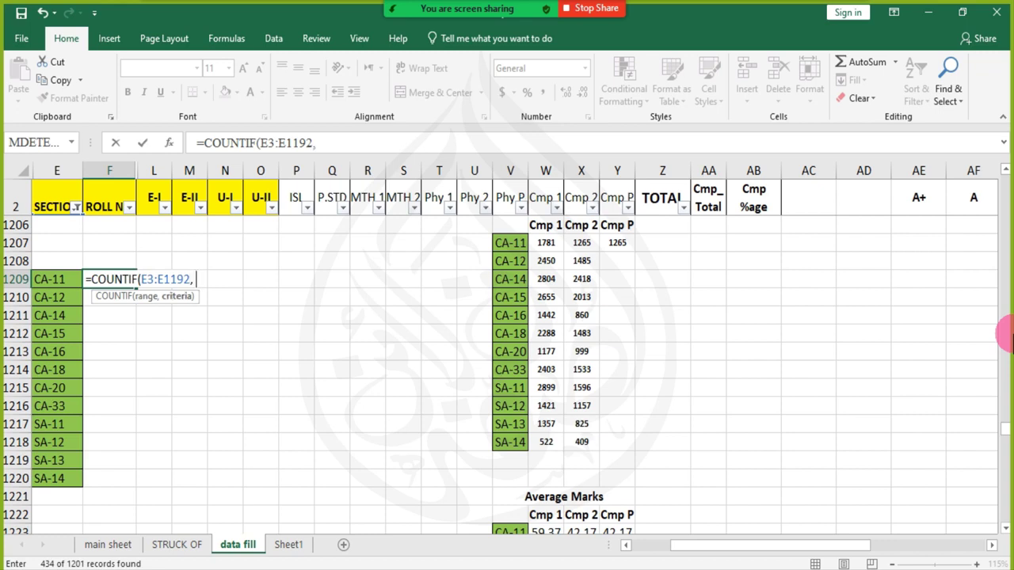
left_click(65, 280)
key("Return")
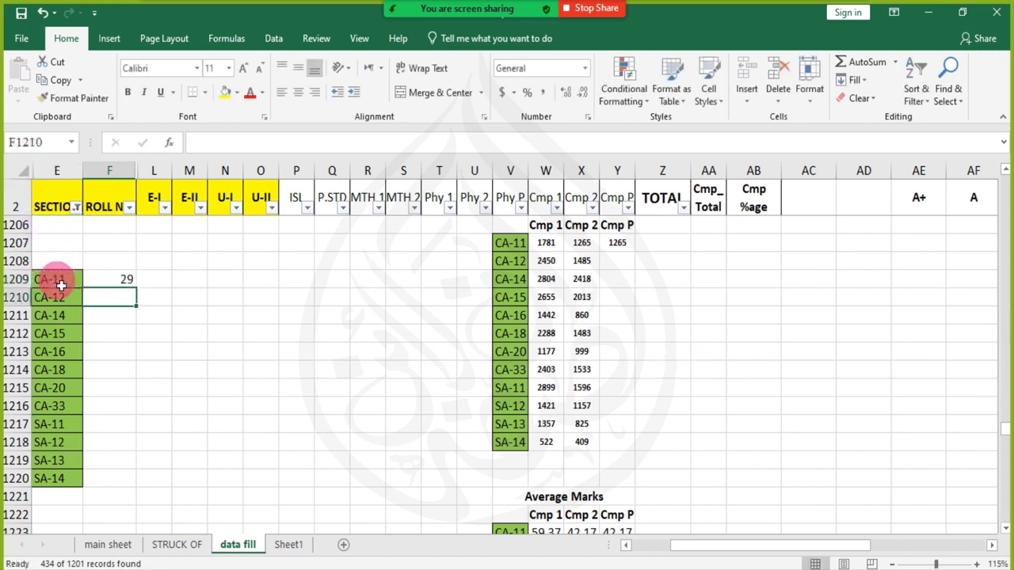
left_click(119, 280)
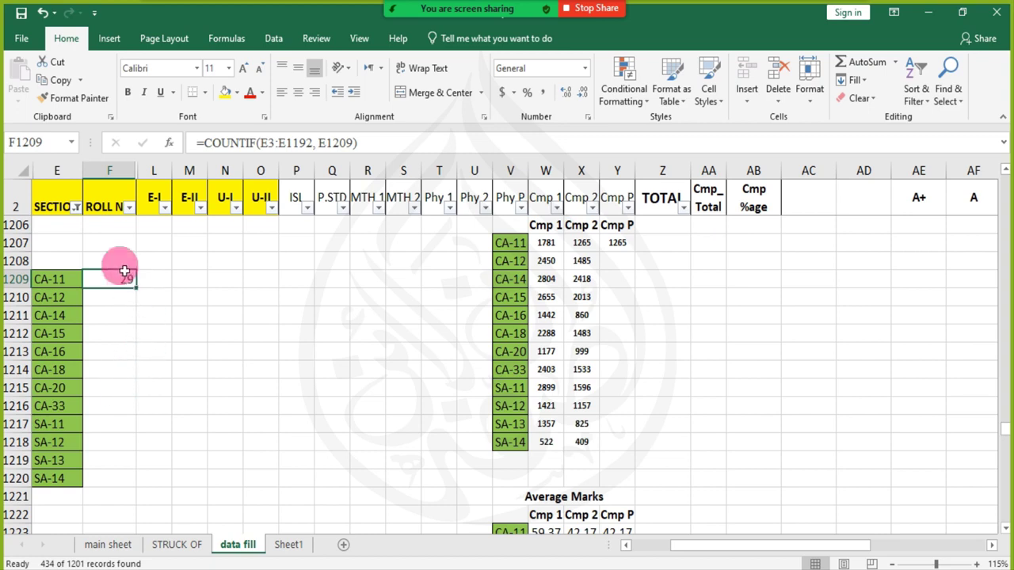
- Lock the references in the CA-11 count in F1209 so the formula reads =COUNTIF($E$3:$E$1192, $E1209)
left_click(331, 149)
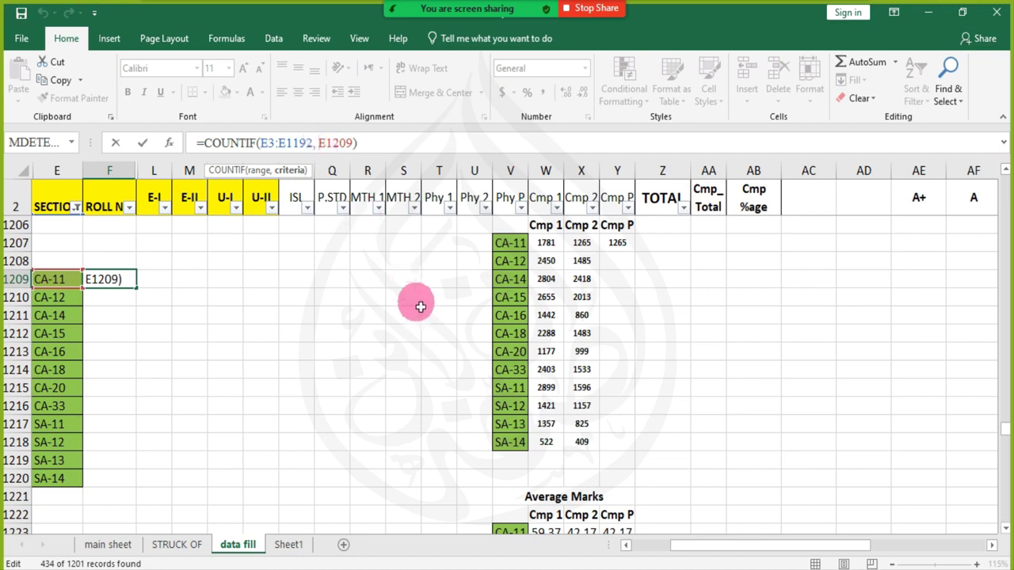
type("$")
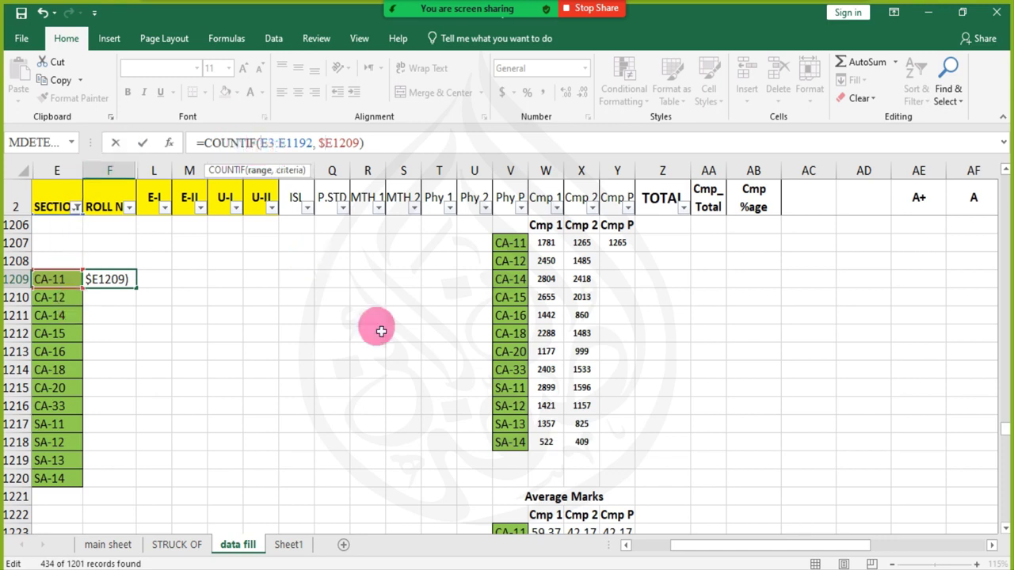
key("shift+Right")
key("shift+Right")
key("shift+Right")
key("shift+Right")
key("shift+Right")
key("shift+Right")
key("shift+Right")
key("shift+Right")
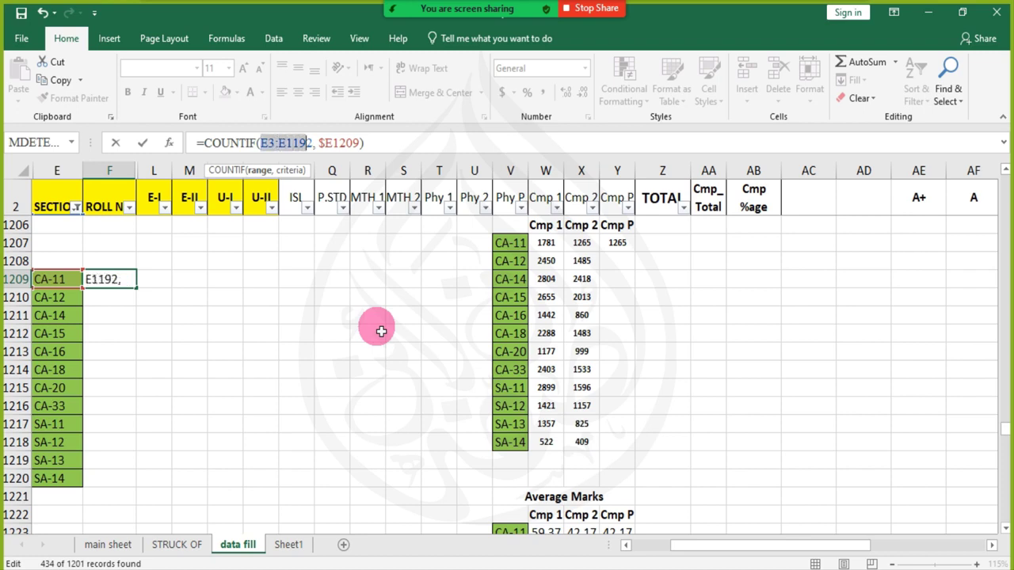
key("F4")
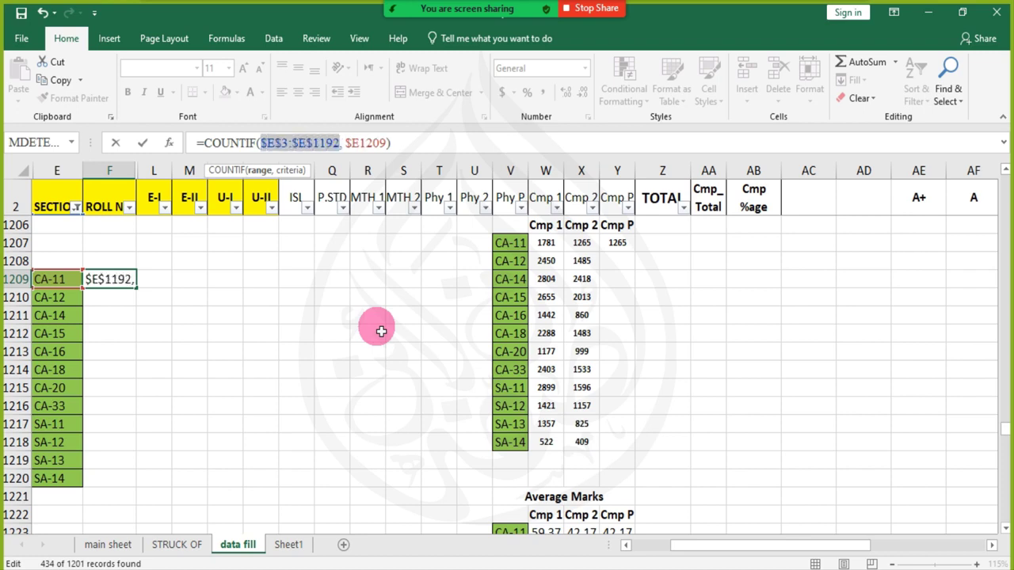
key("Return")
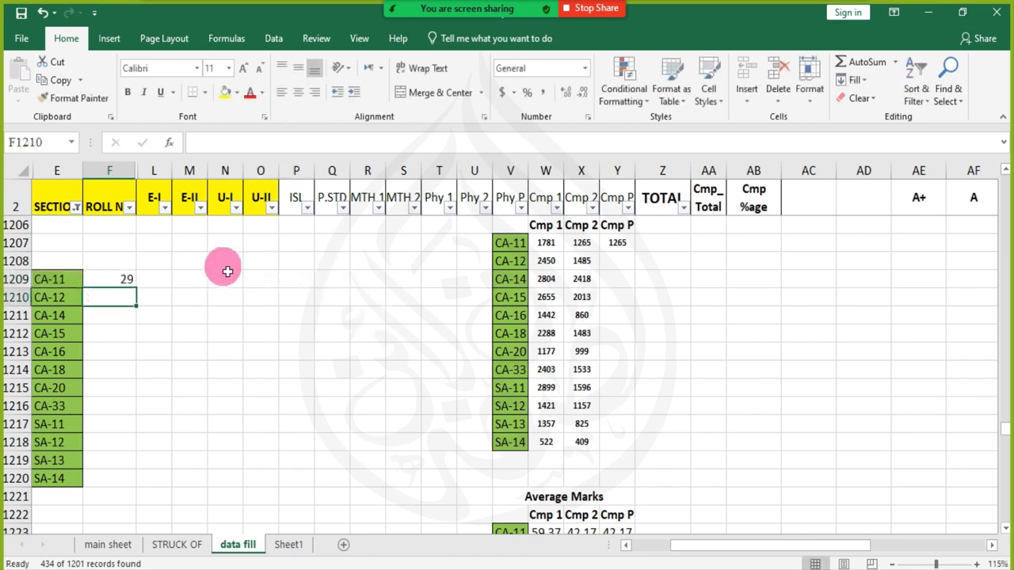
- Try locking the criterion row as $E$1209 in F1209's COUNTIF formula and fill it down through SA-14 in F1220
left_click(123, 279)
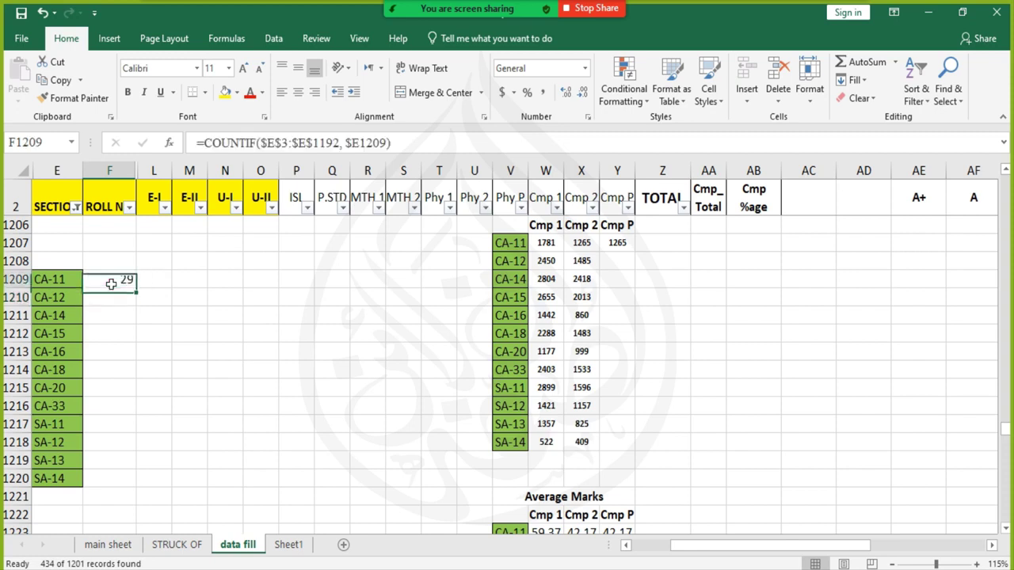
left_click(355, 143)
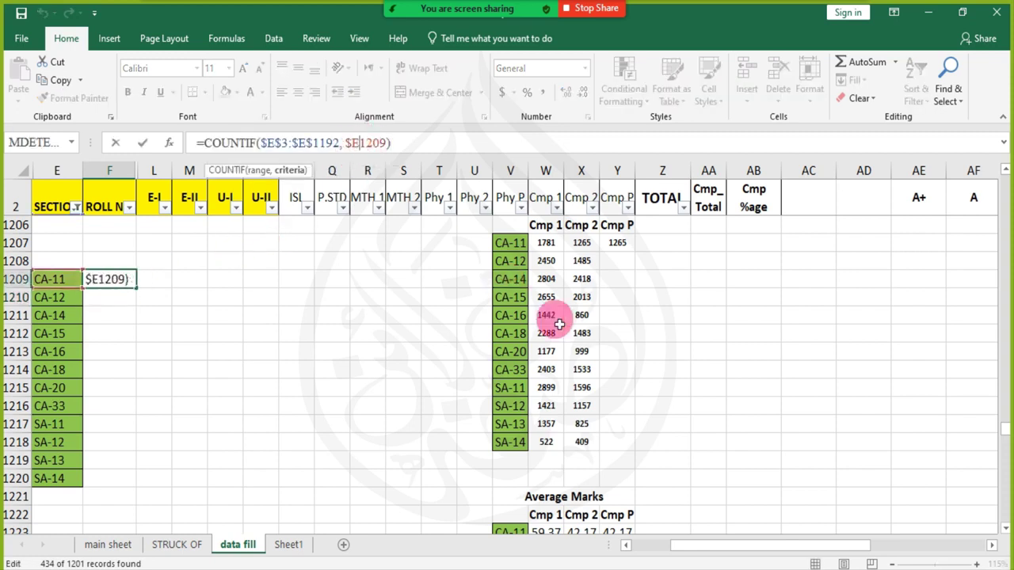
type("$")
key("ctrl+Return")
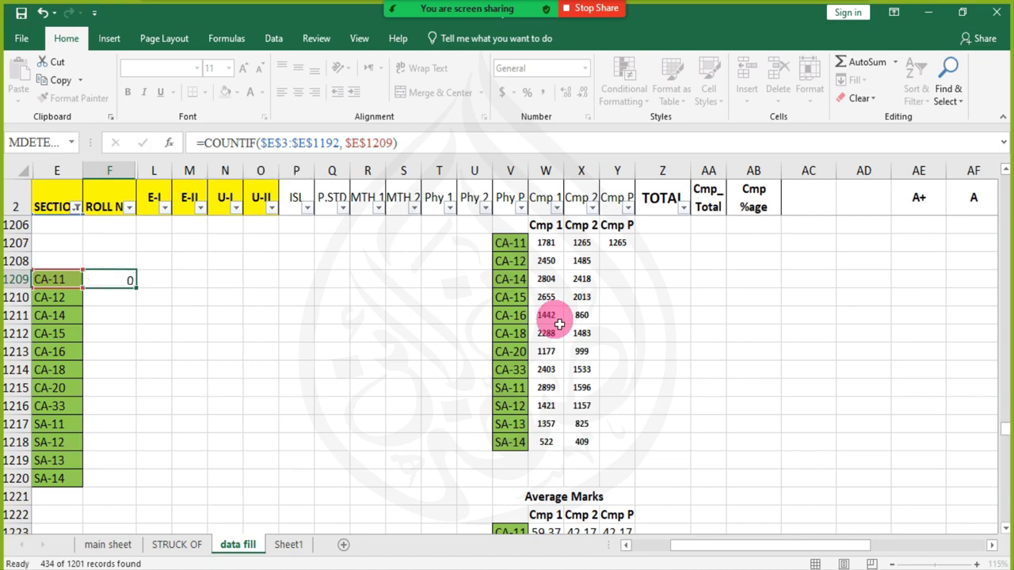
key("Return")
left_click(103, 280)
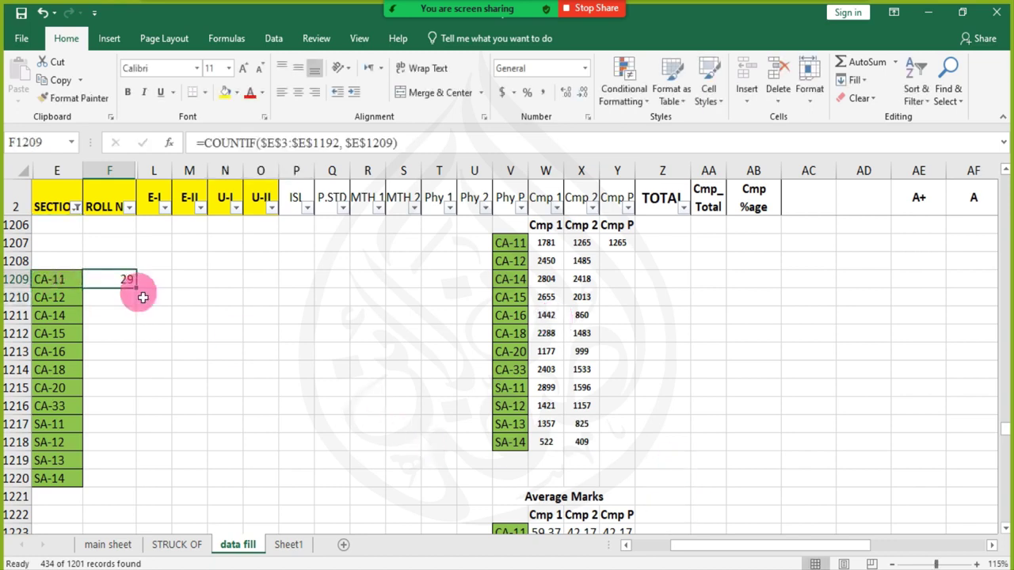
left_click_drag(137, 288, 136, 485)
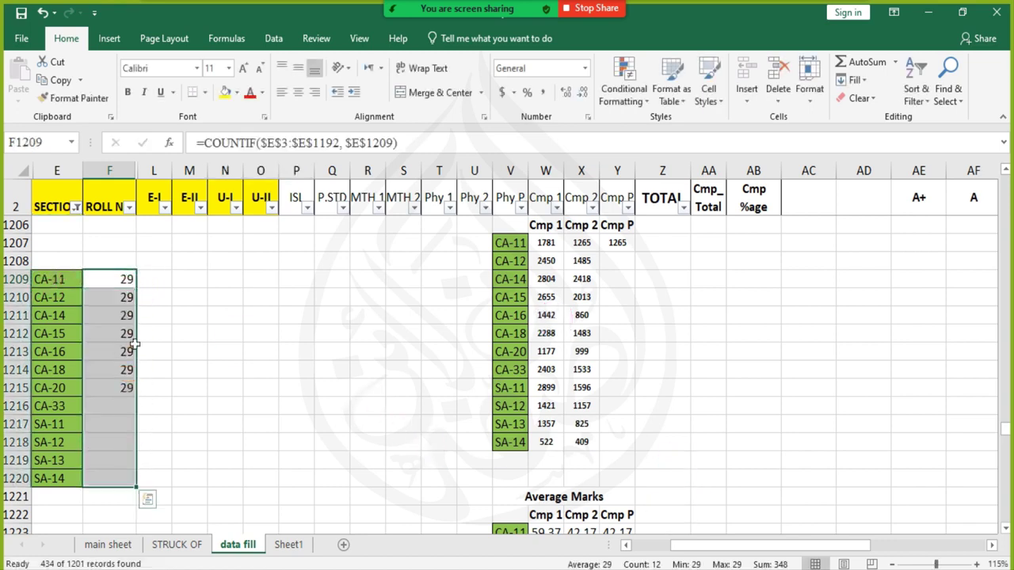
- Inspect the filled COUNTIF formulas for CA-11, CA-18 and CA-12 to see which criterion cell each one references
left_click(109, 278)
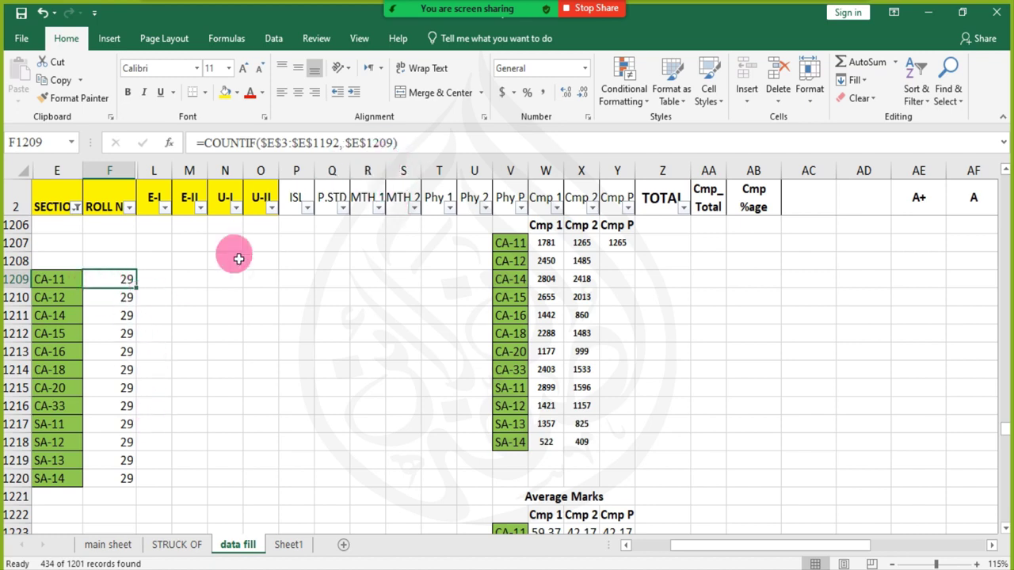
left_click(119, 367)
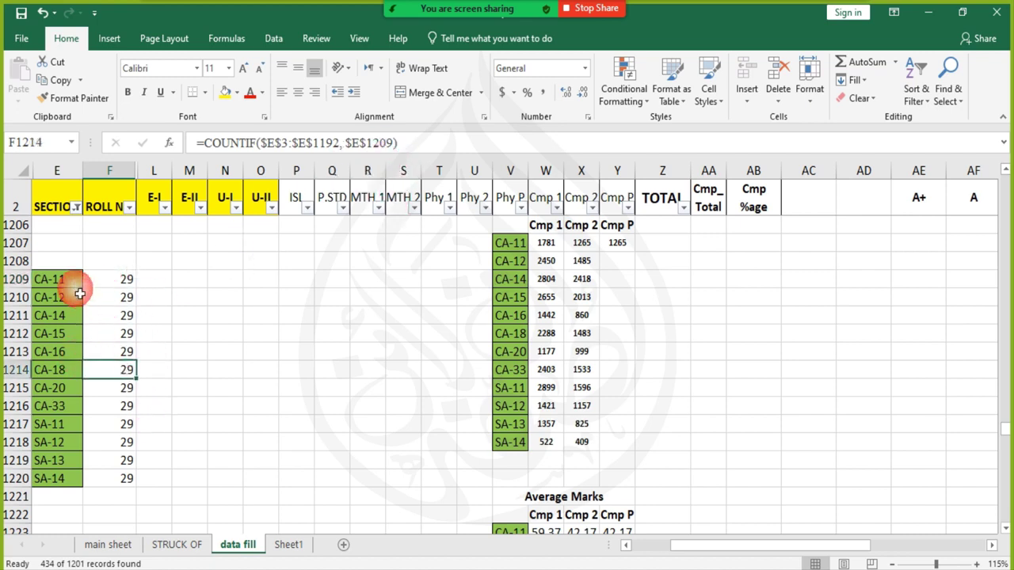
left_click(388, 151)
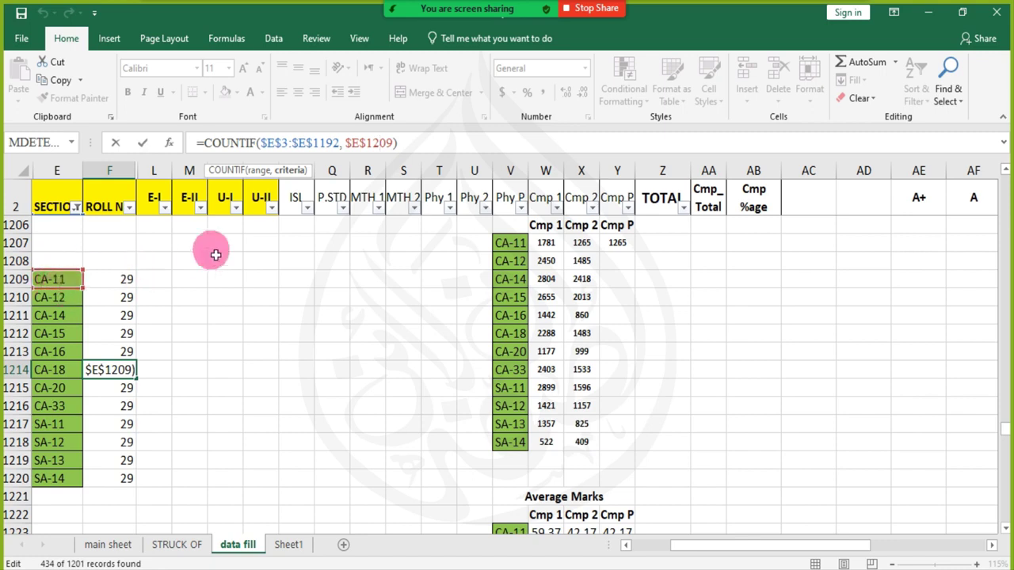
key("Escape")
left_click(112, 299)
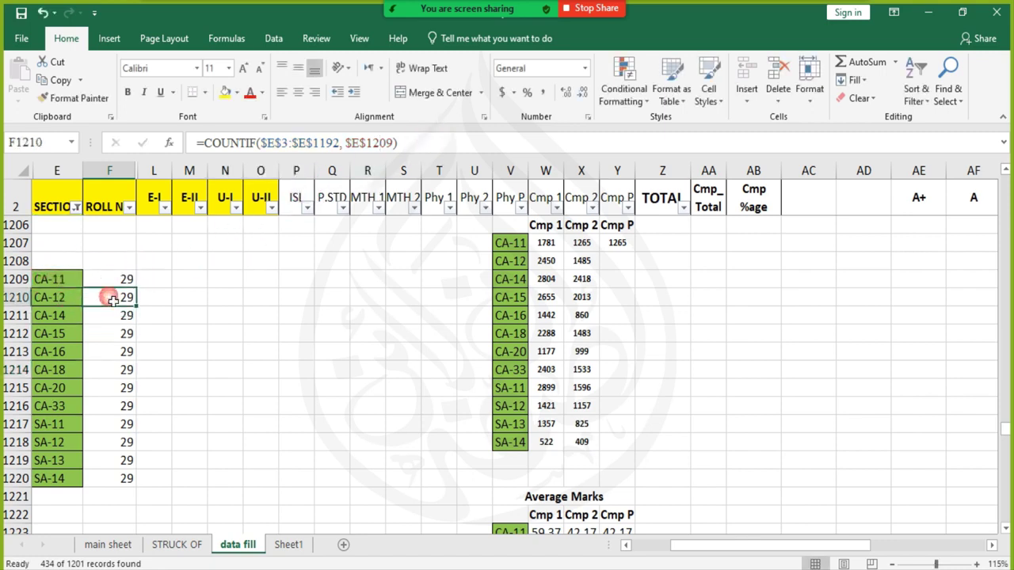
- Change the criterion in F1209's COUNTIF formula to $E1209 and fill the formula down through SA-14 in F1220
left_click(114, 284)
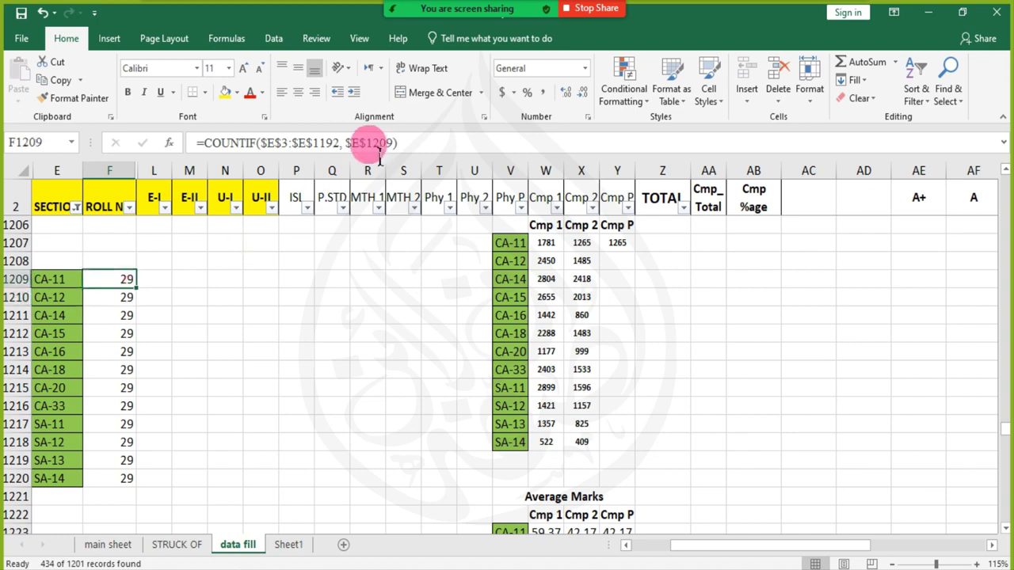
left_click(380, 150)
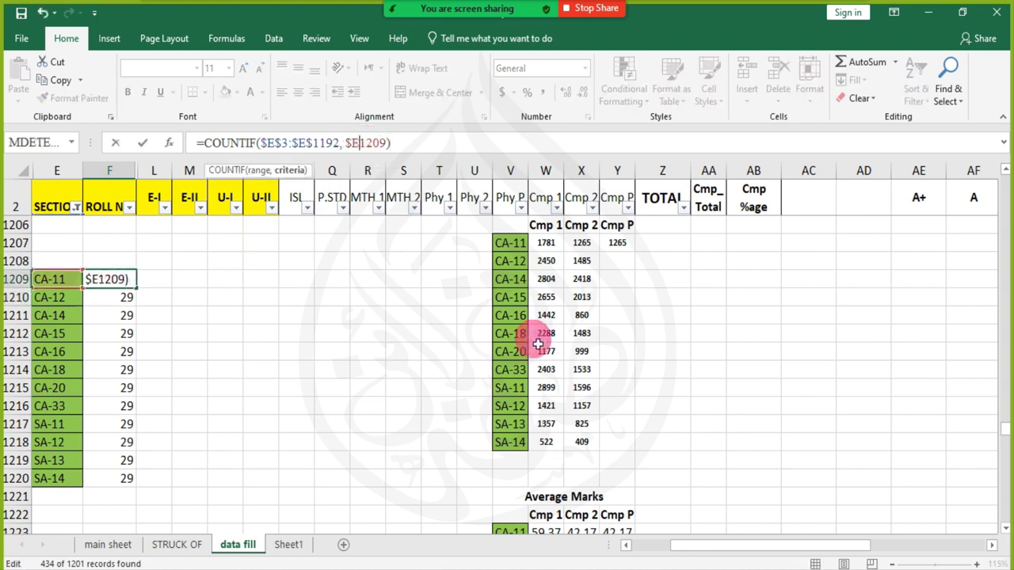
key("Return")
left_click(131, 280)
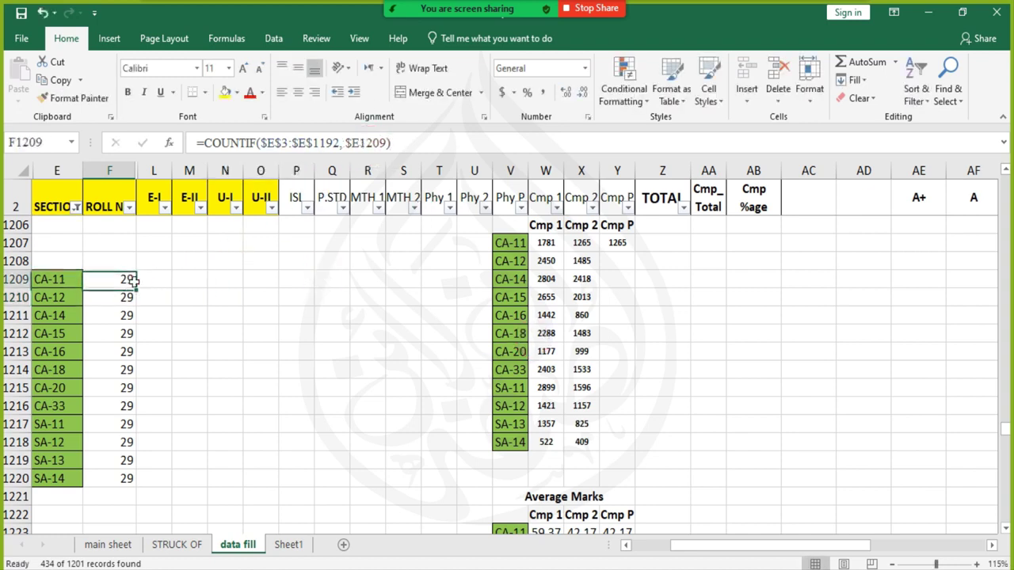
left_click_drag(136, 289, 141, 484)
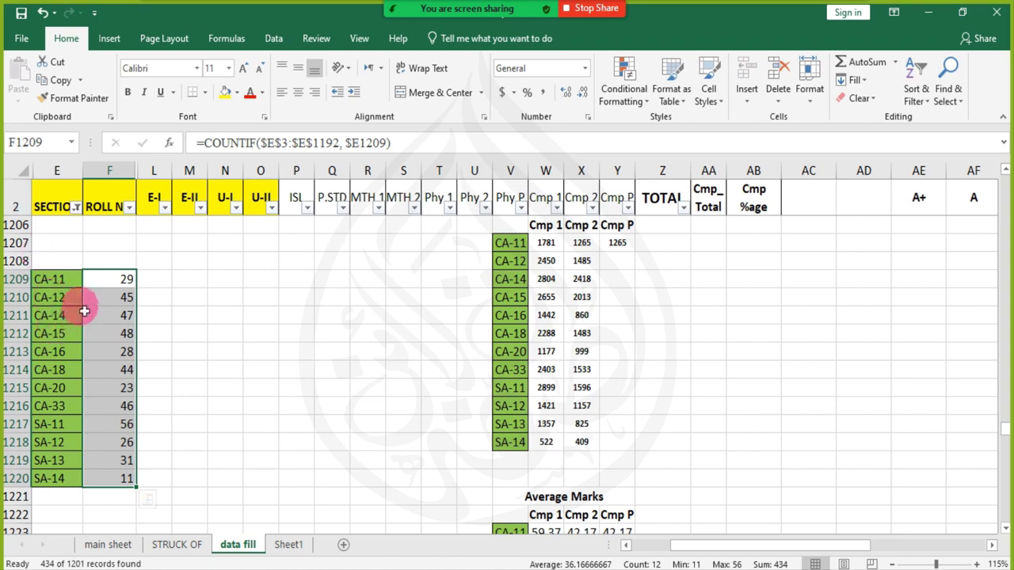
- Select the section counts in F1209:F1220 to check their overall sum, and clear the selection
left_click(69, 288)
left_click_drag(103, 282, 129, 478)
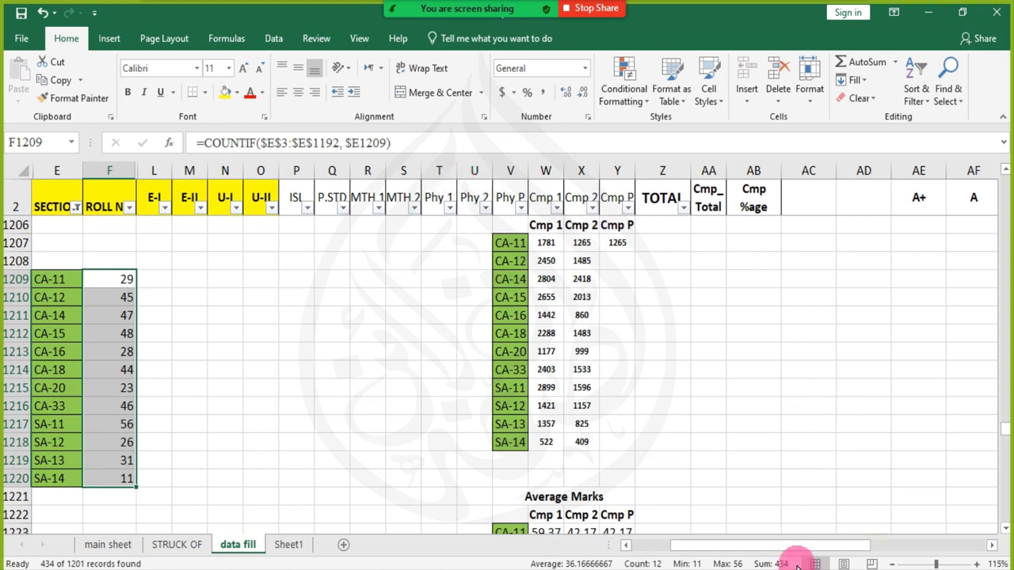
left_click(221, 315)
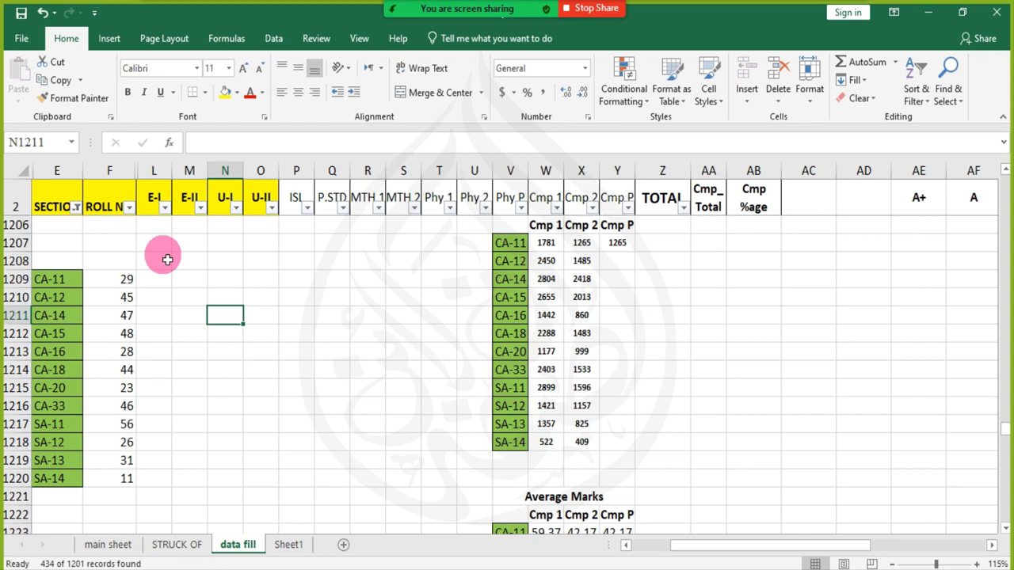
- Examine the CA-11 Cmp 1 average formula in W1223 and the Cmp 1 total formulas in W1207 and W1209
scroll(625, 456, "down", 3)
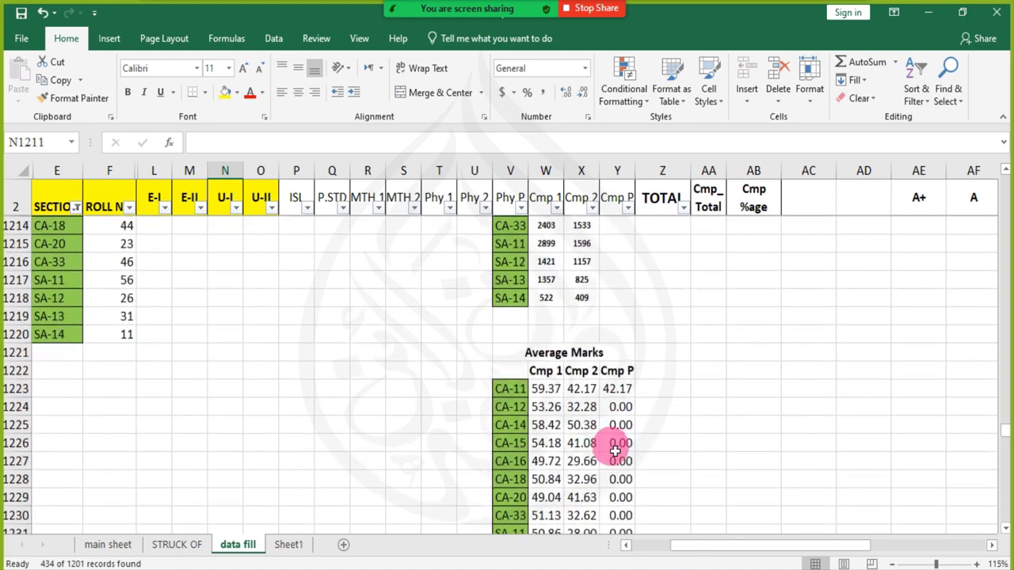
scroll(584, 409, "down", 4)
scroll(589, 408, "up", 3)
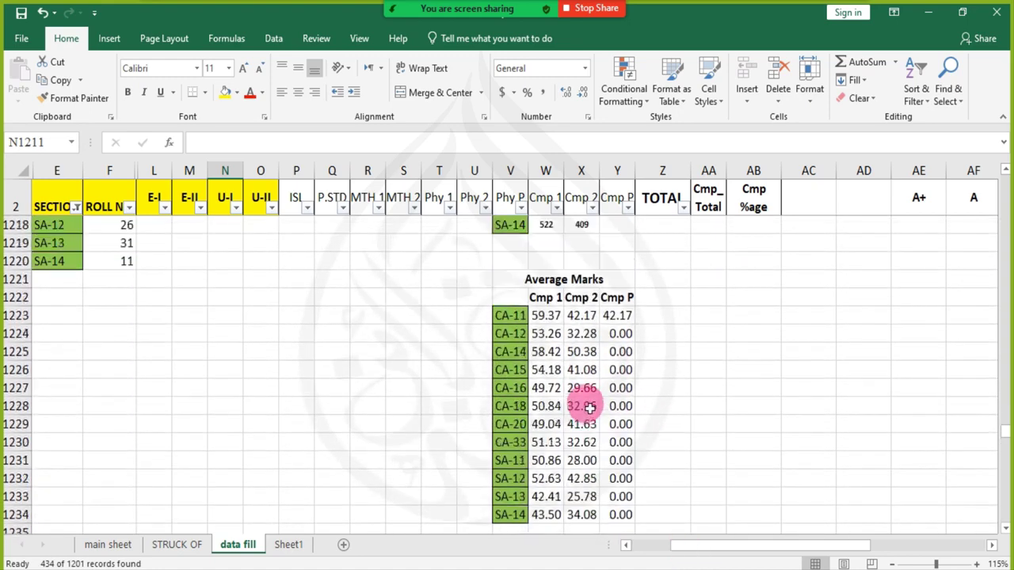
left_click(543, 316)
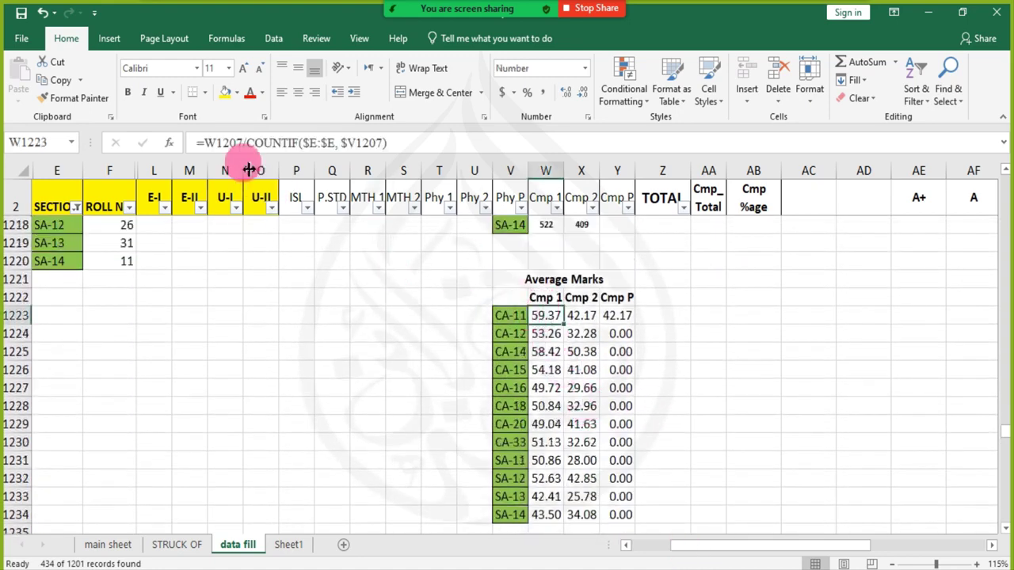
scroll(458, 337, "up", 3)
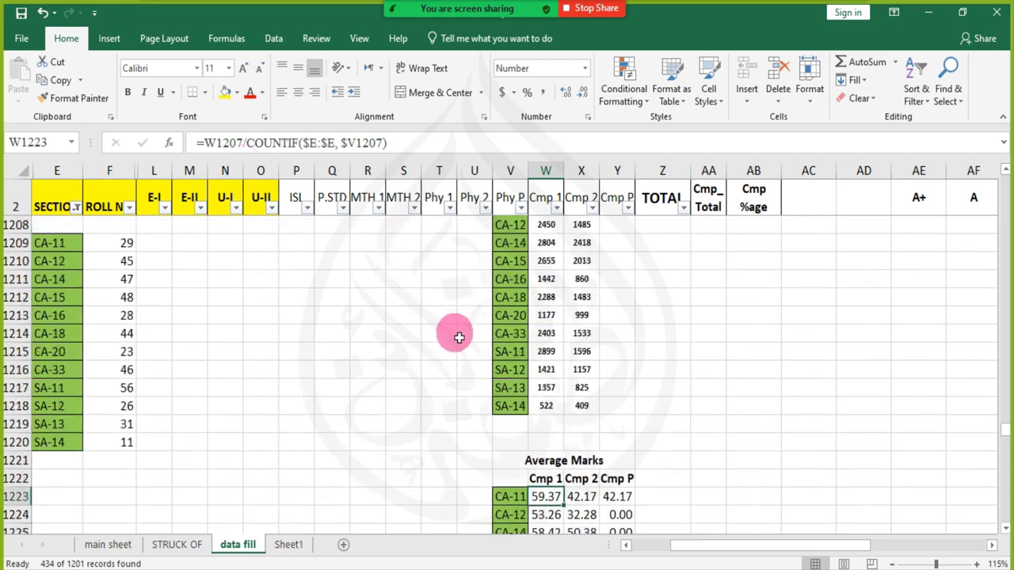
scroll(458, 338, "up", 1)
left_click(546, 283)
scroll(547, 317, "down", 1)
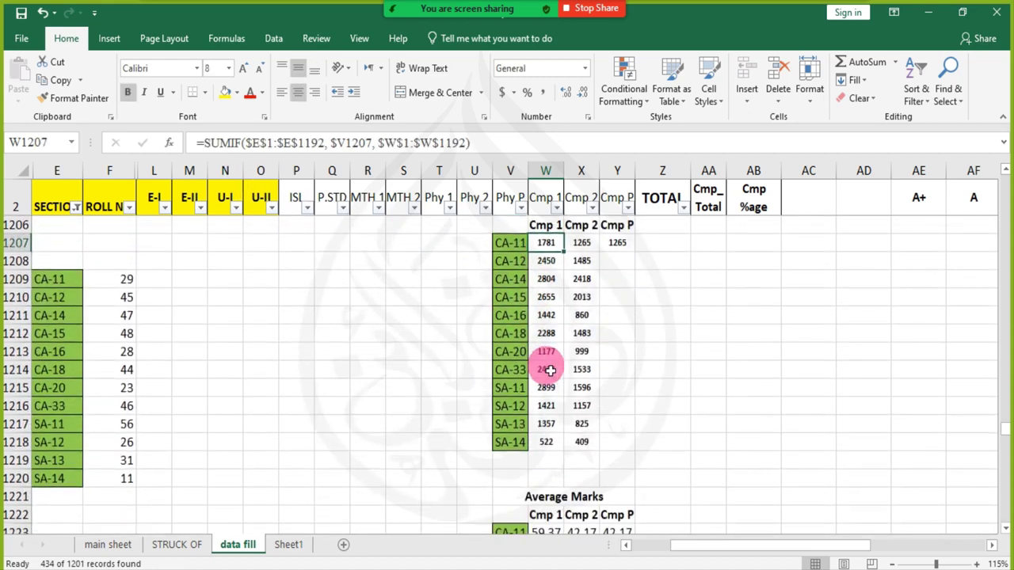
scroll(549, 369, "down", 3)
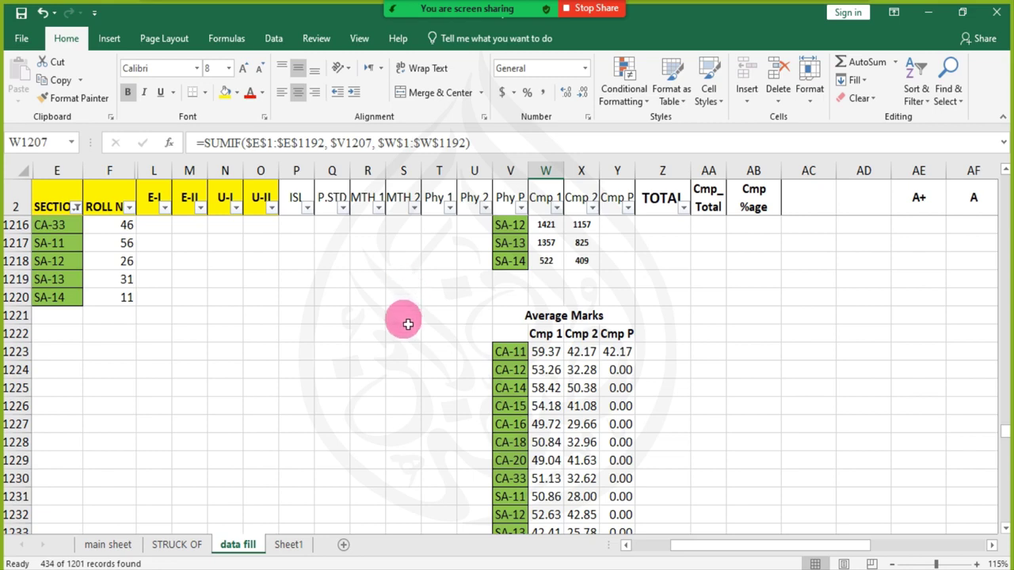
scroll(452, 523, "up", 4)
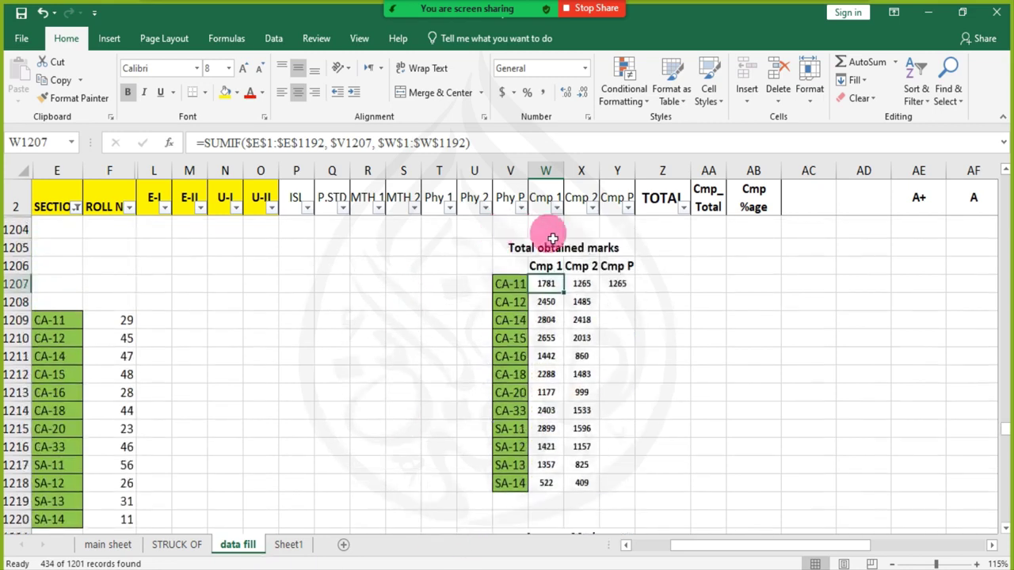
left_click(561, 322)
left_click(553, 312)
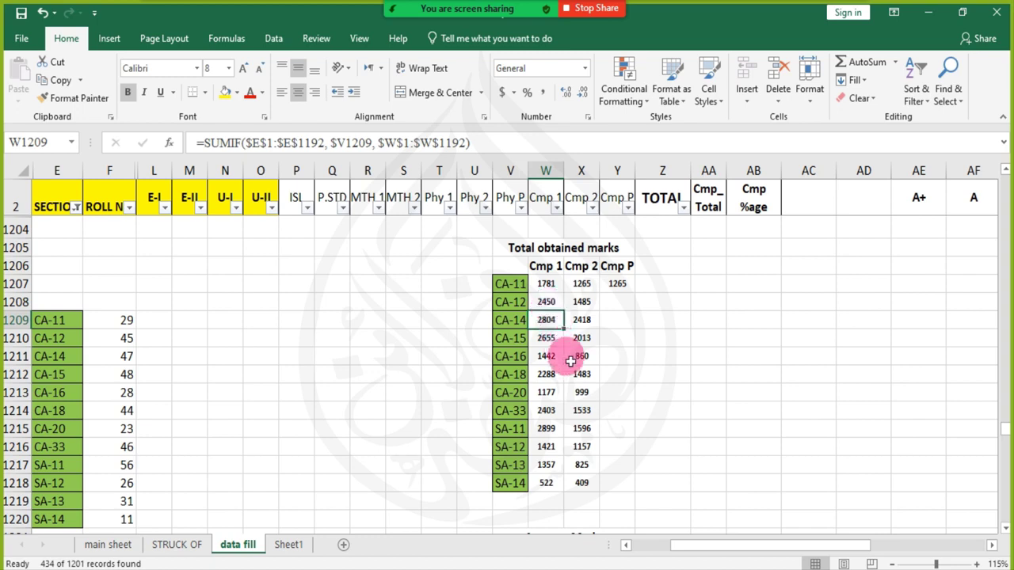
- Trace the W1207 reference in the CA-11 Cmp 1 average formula back to its total, and return to W1223
scroll(554, 348, "down", 2)
left_click(546, 461)
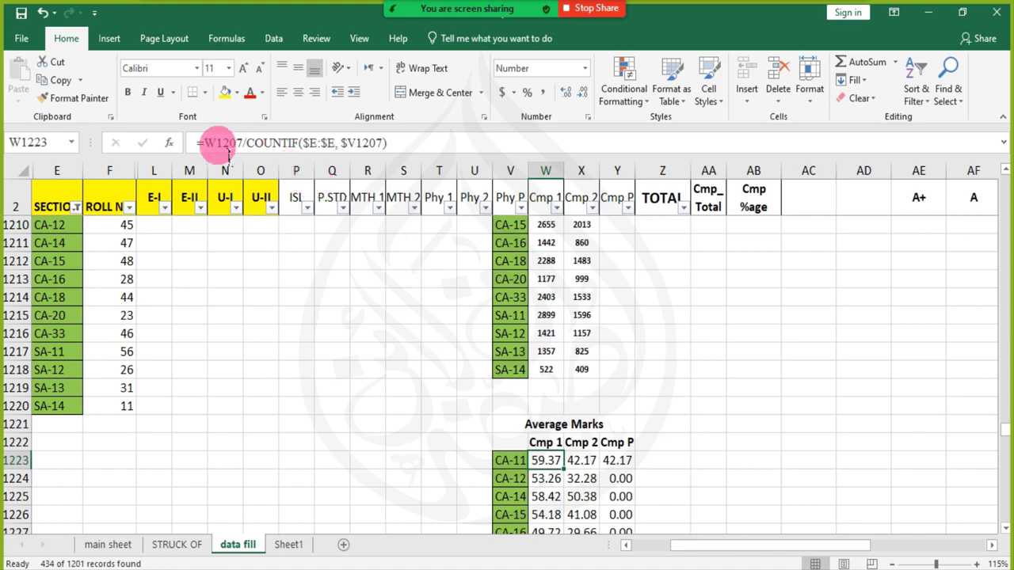
scroll(523, 270, "up", 2)
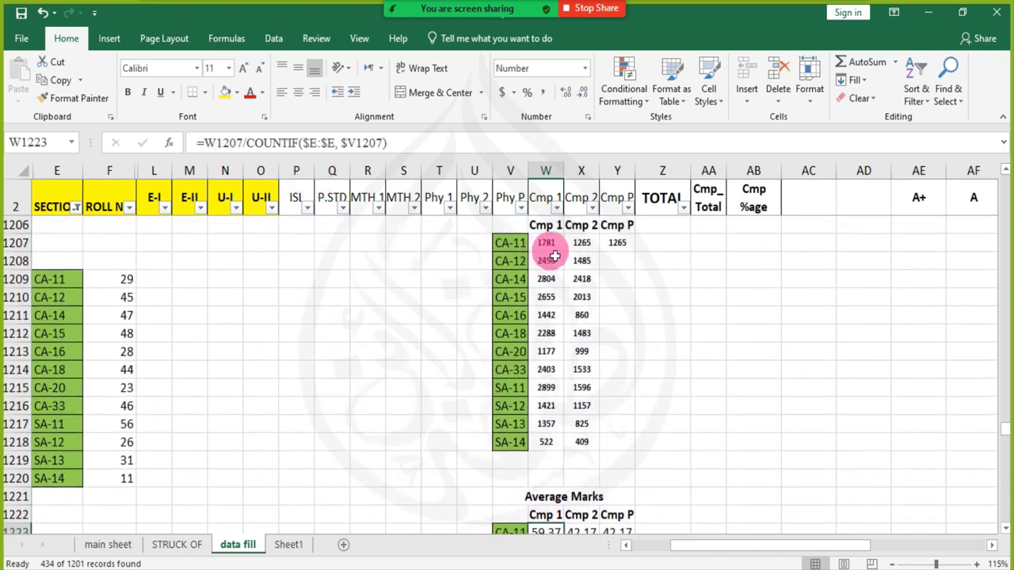
left_click(549, 244)
scroll(560, 474, "down", 2)
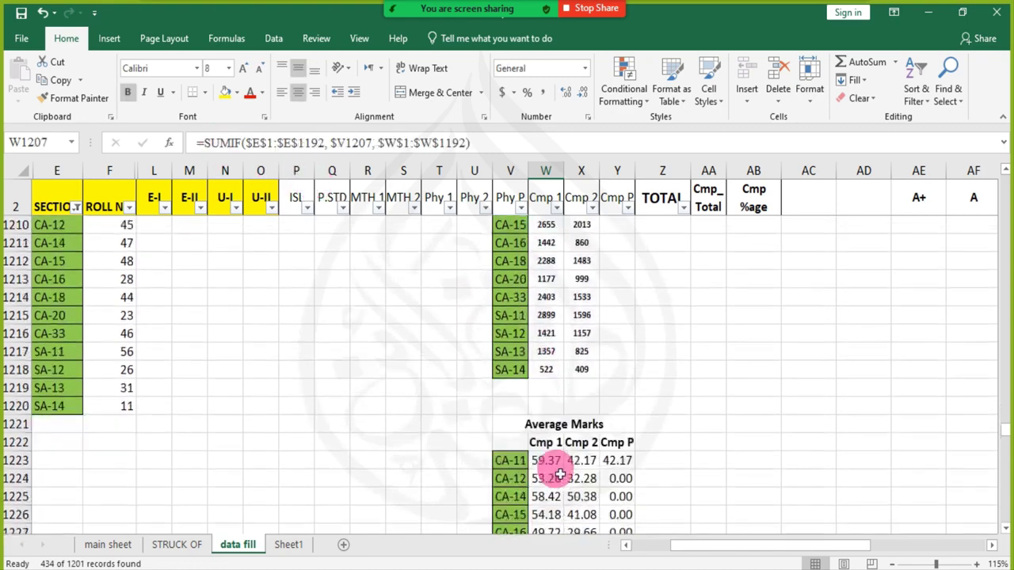
scroll(560, 474, "down", 2)
left_click(546, 389)
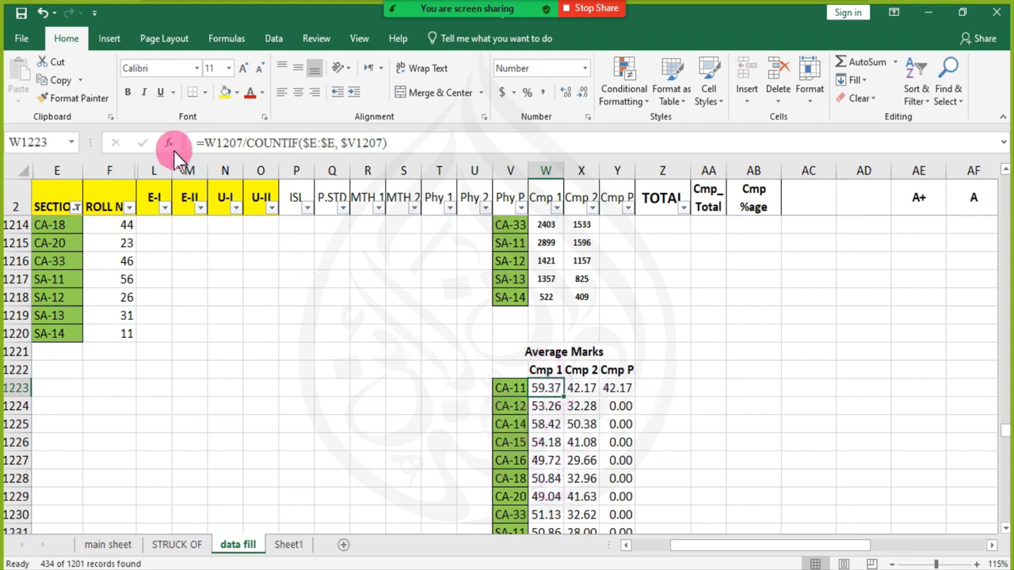
- Change the COUNTIF range in W1223's CA-11 average formula to $E1:$E1192
left_click(338, 151)
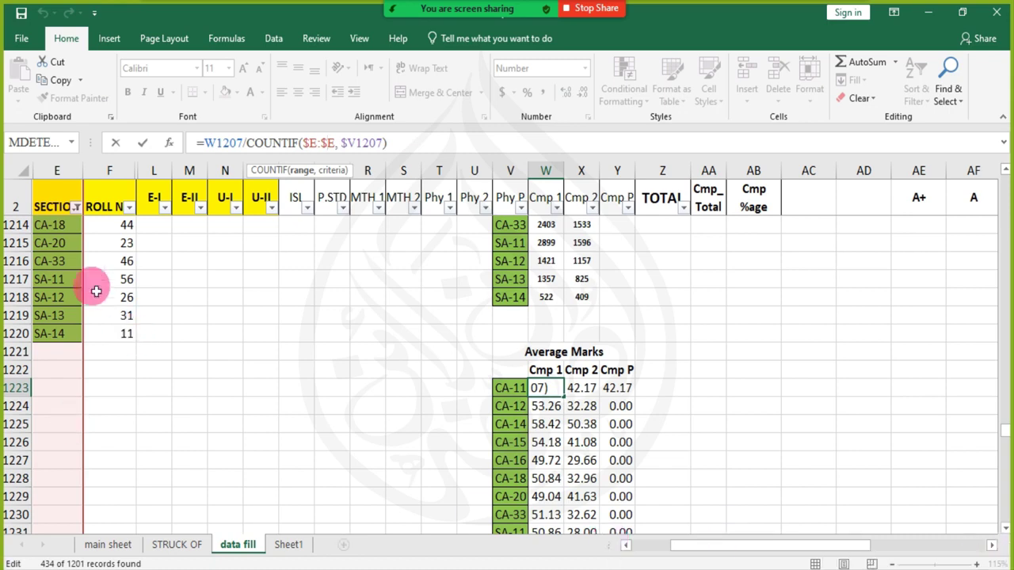
scroll(96, 292, "up", 3)
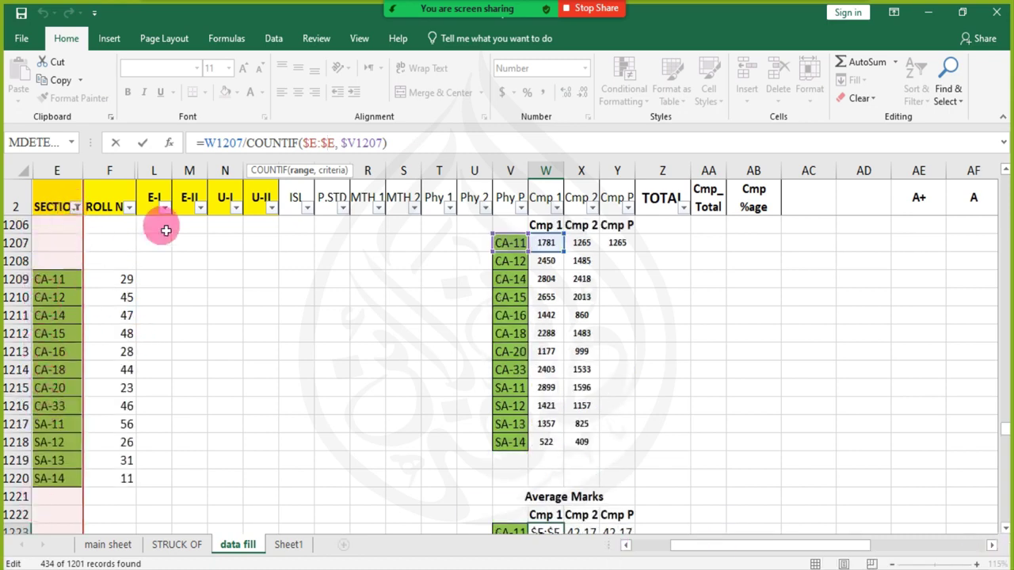
left_click(319, 143)
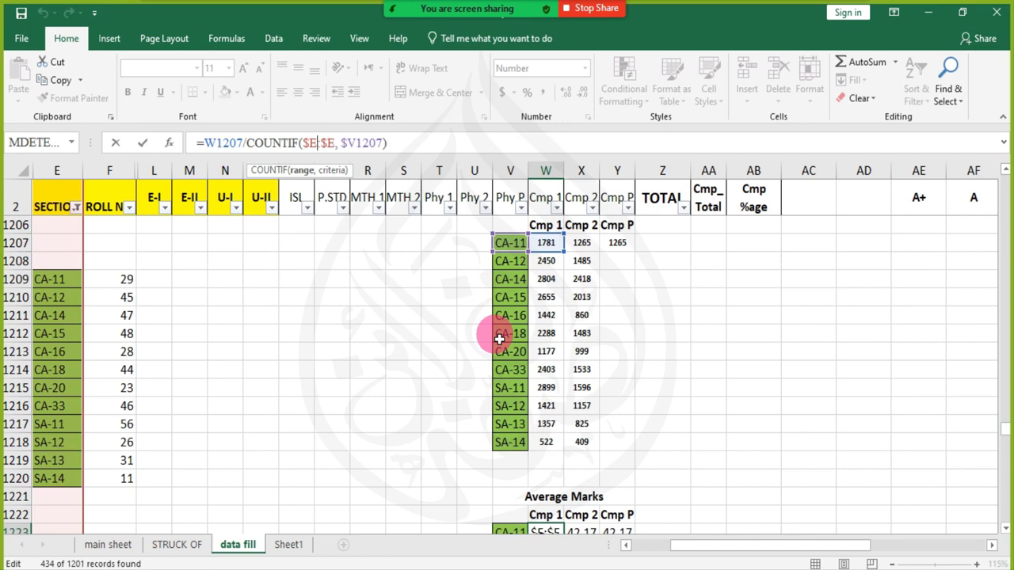
type("1:$E")
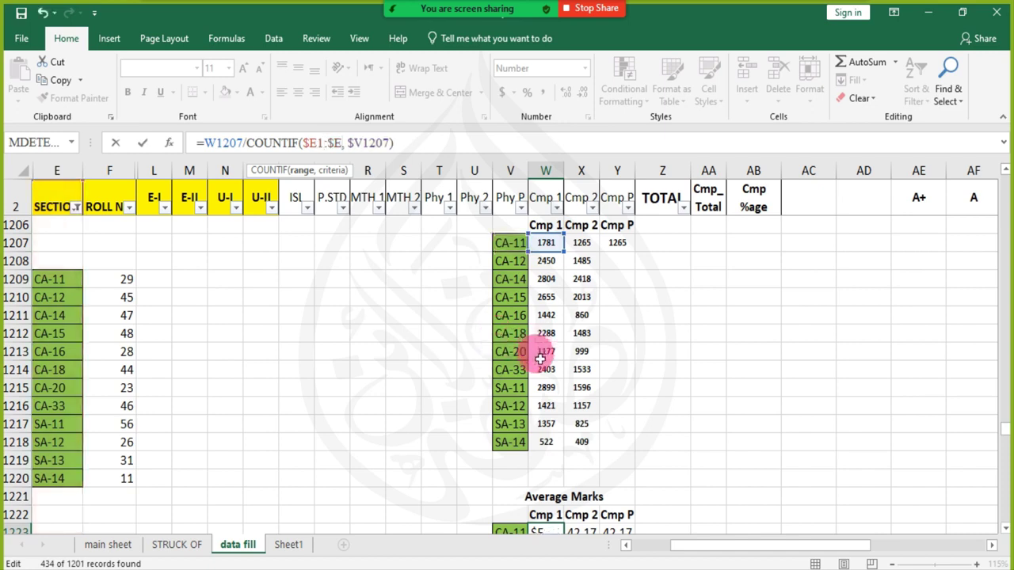
type("1192")
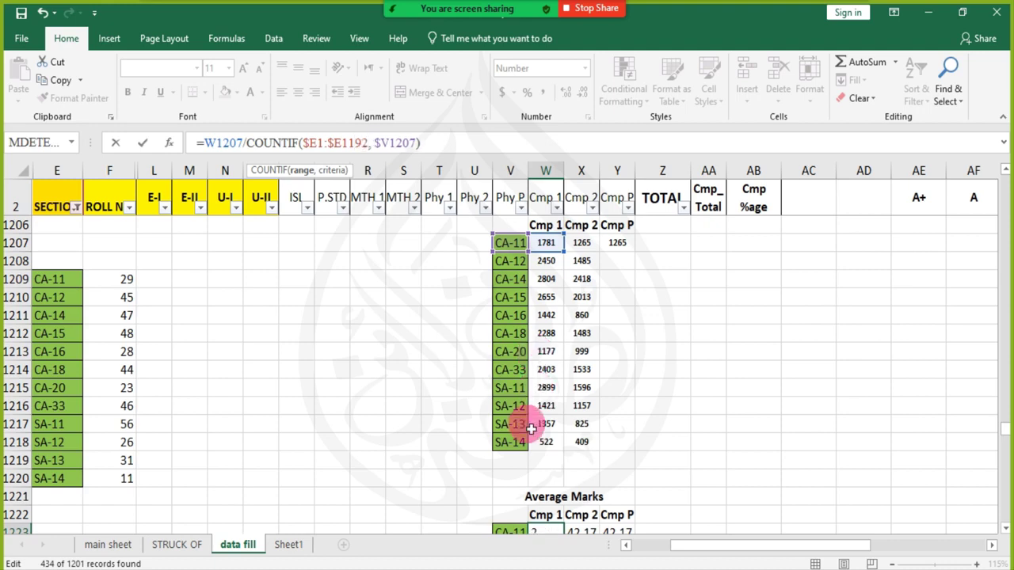
key("Return")
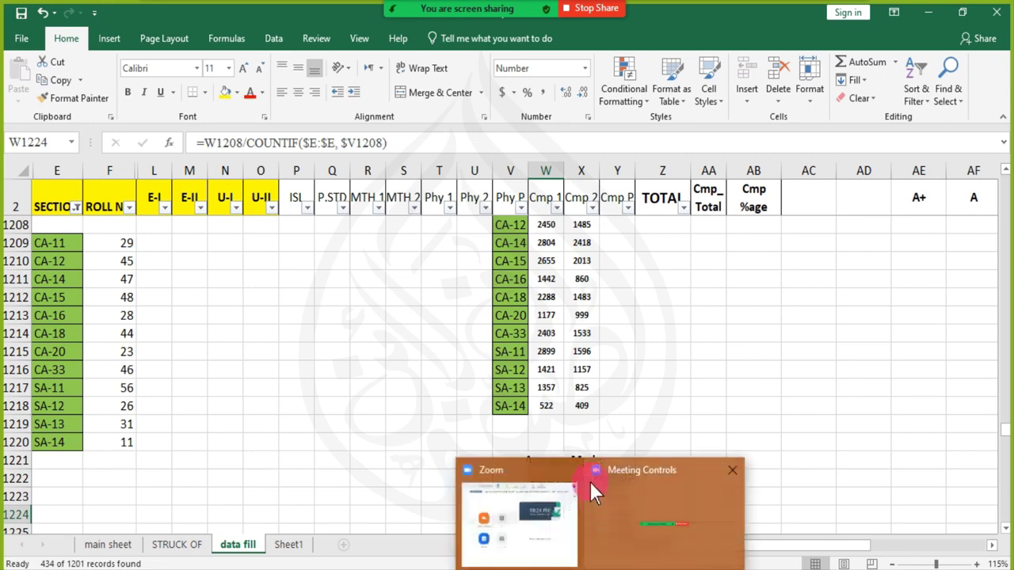
scroll(673, 380, "down", 2)
scroll(673, 382, "down", 1)
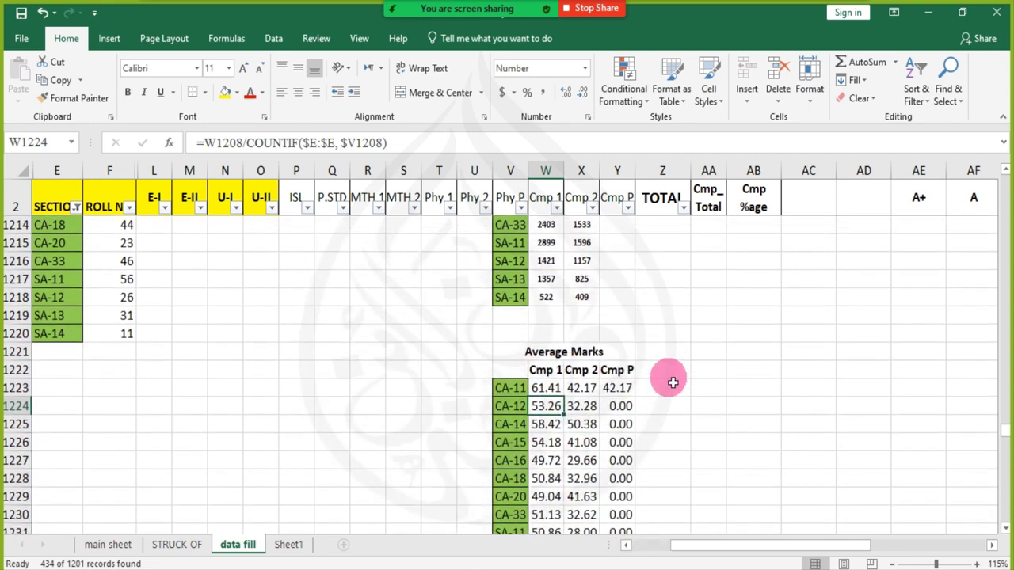
- Undo and redo the COUNTIF range change in W1223 to compare the two CA-11 Cmp 1 averages
key("ctrl+z")
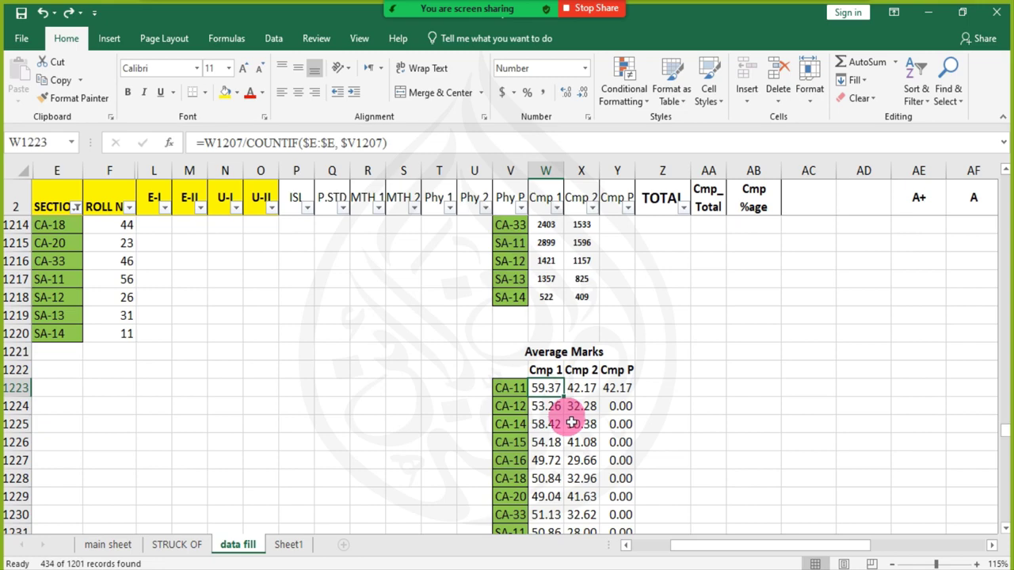
key("ctrl+y")
scroll(68, 297, "up", 2)
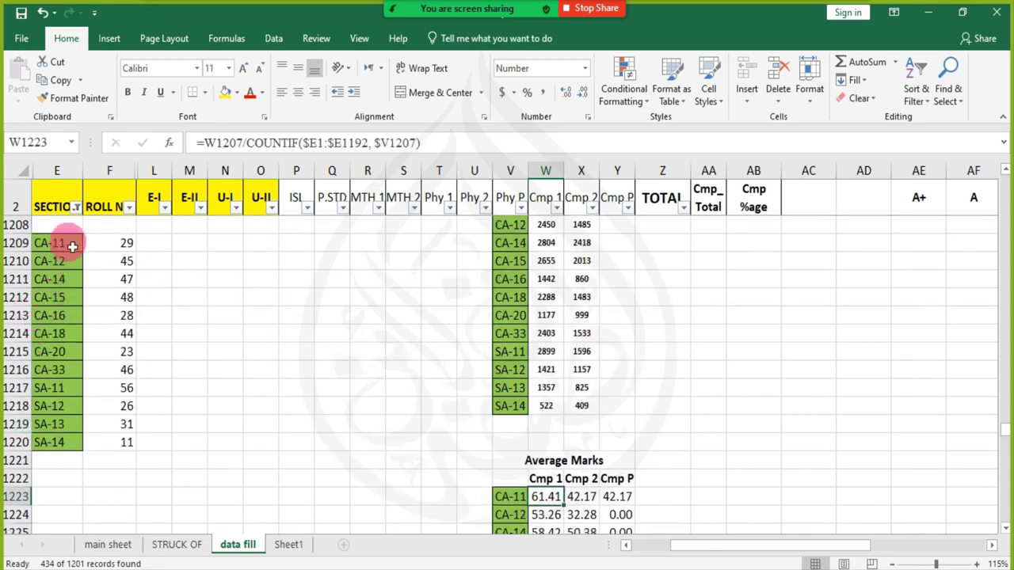
- Fill W1223's average formula across to Cmp P in Y1223 and down through SA-14 in row 1234
scroll(539, 431, "down", 2)
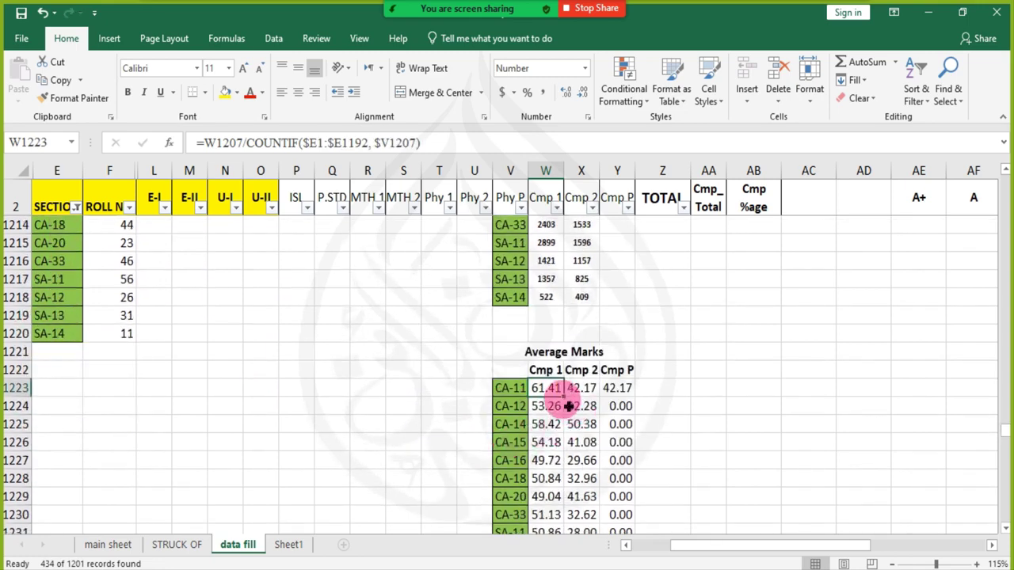
left_click_drag(568, 405, 642, 406)
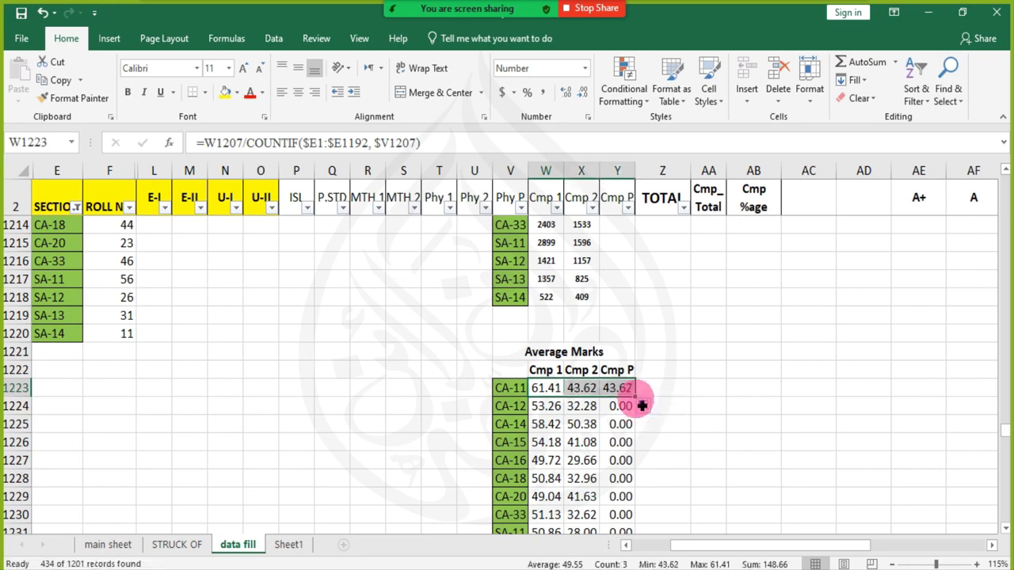
double_click(640, 405)
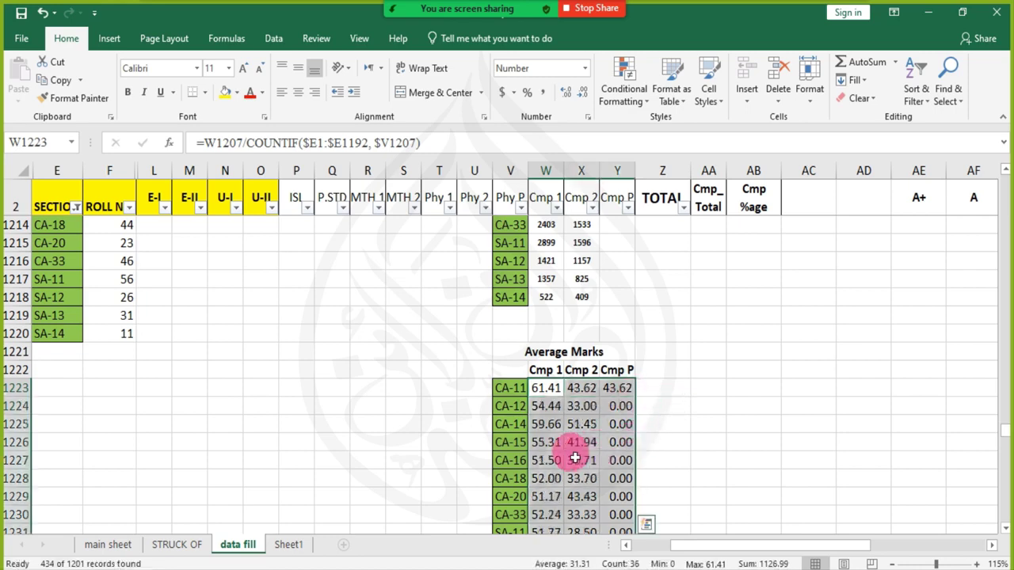
scroll(577, 455, "down", 2)
left_click(581, 375)
- Replace the COUNTIF criterion in W1223's average formula with V1223, the CA-11 label of the Average Marks table
left_click(546, 283)
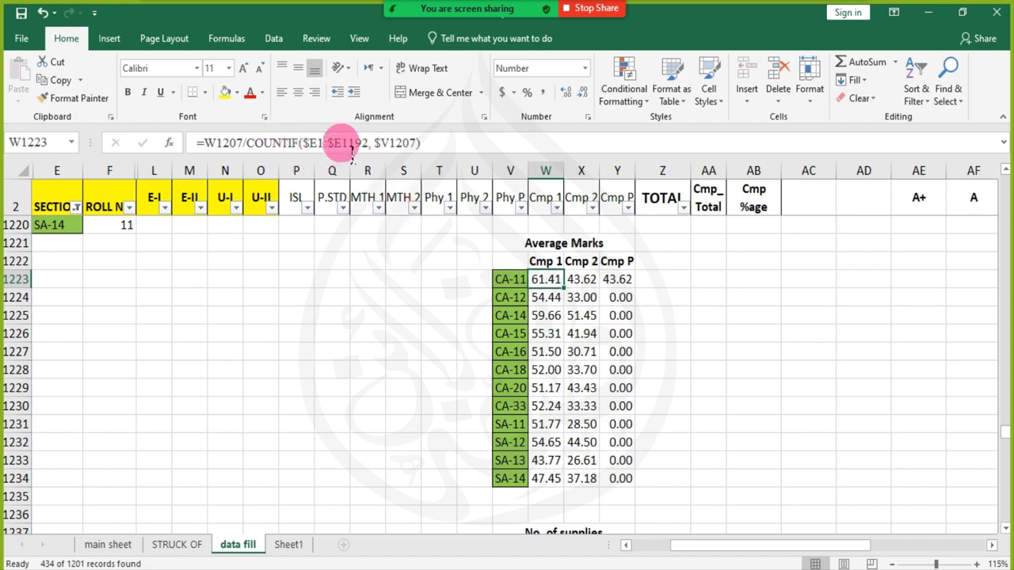
left_click(329, 145)
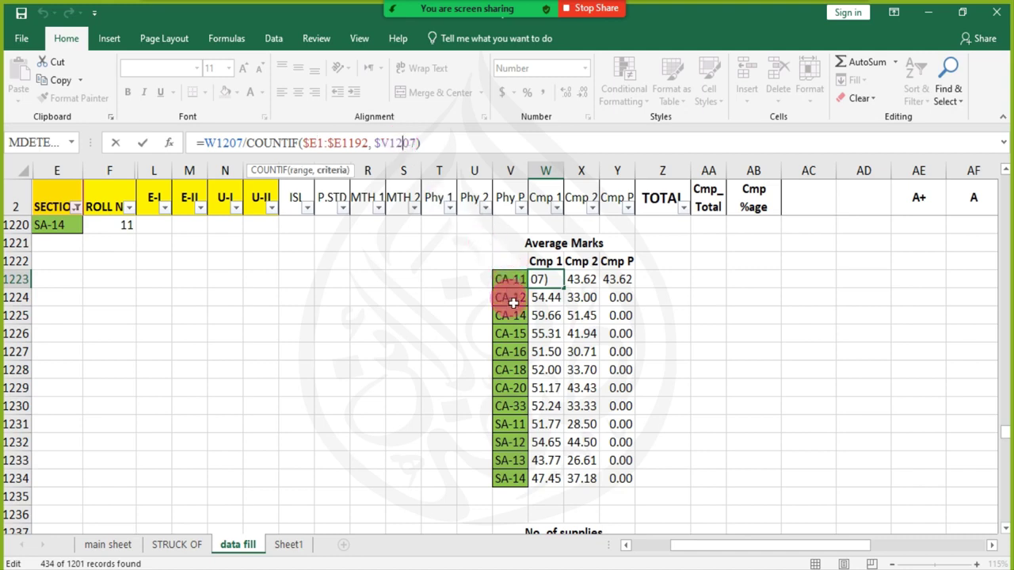
scroll(513, 305, "up", 5)
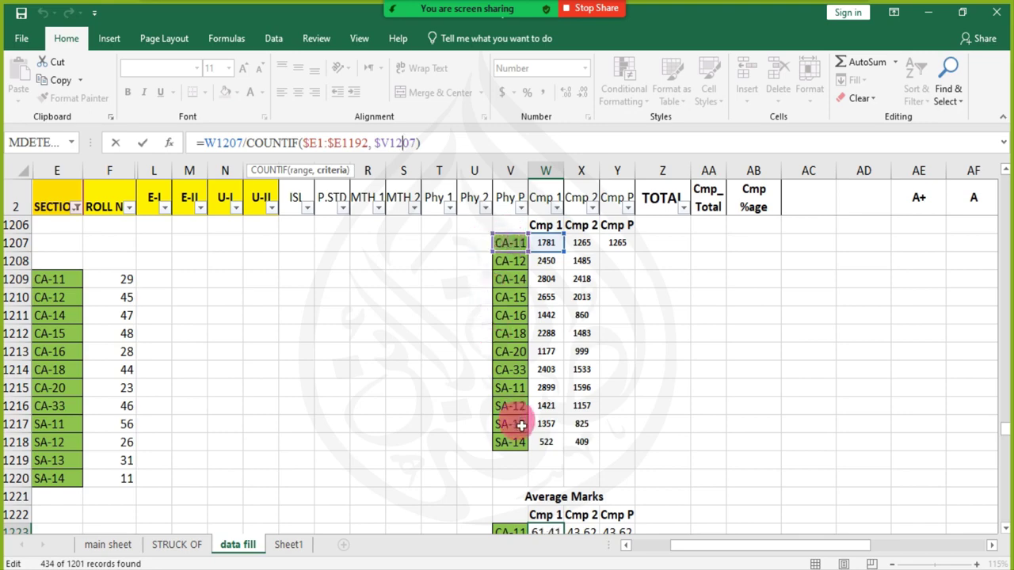
scroll(516, 423, "down", 2)
scroll(515, 428, "up", 1)
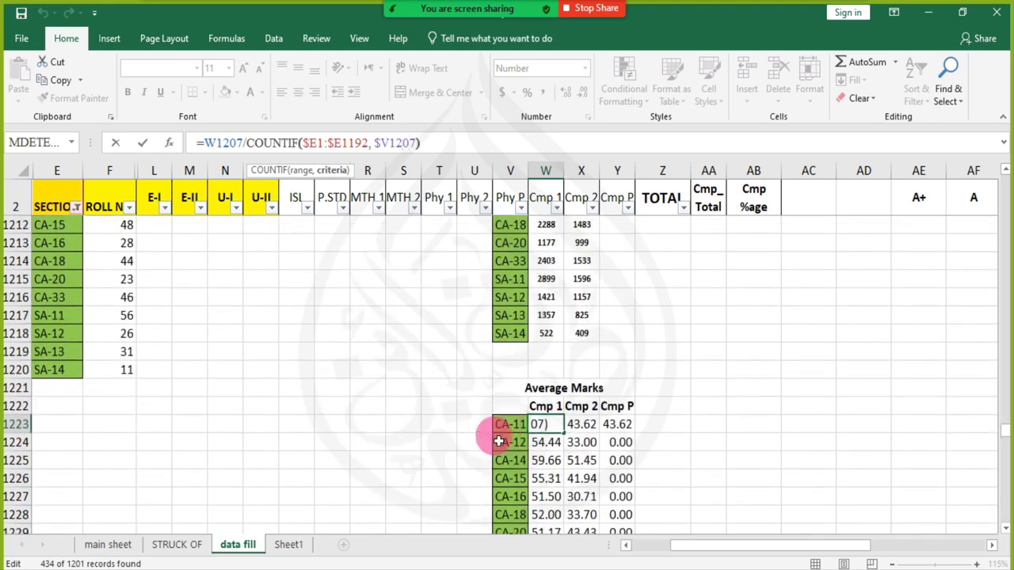
key("Right")
key("Left")
key("BackSpace")
key("BackSpace")
key("BackSpace")
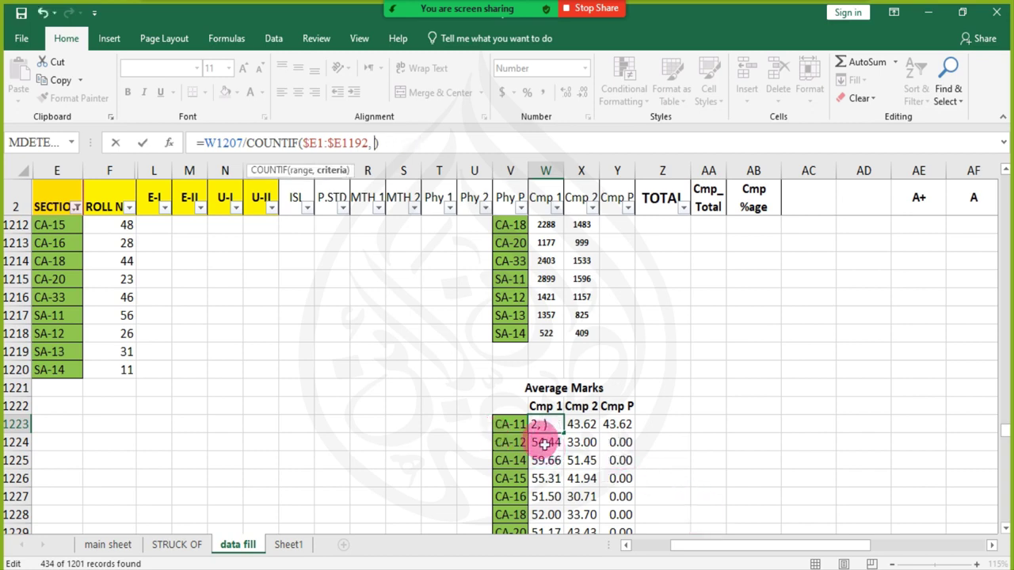
left_click(513, 425)
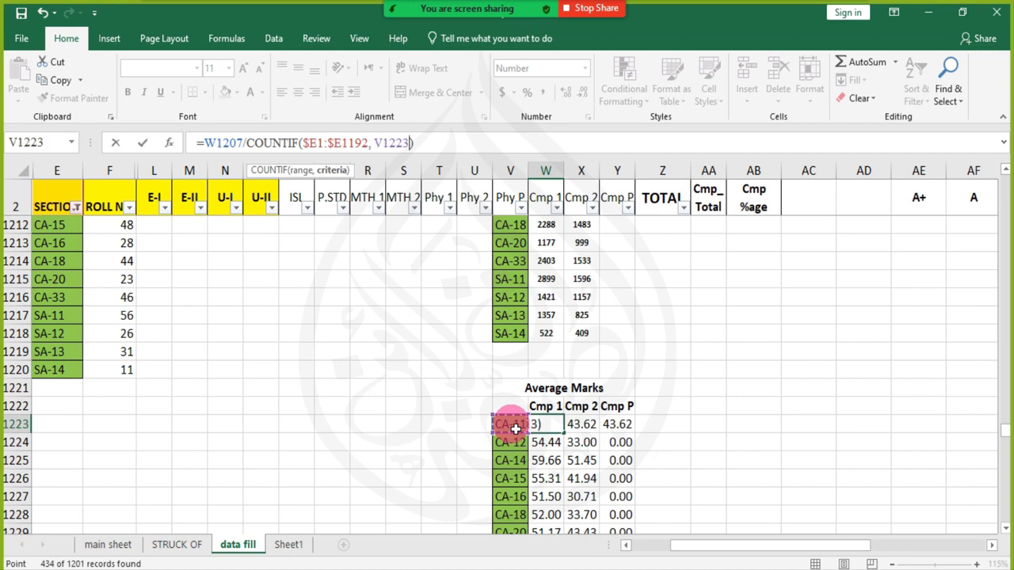
key("Return")
- Make the criterion's column absolute in W1223's average formula, so that it reads $V1223
left_click(502, 424)
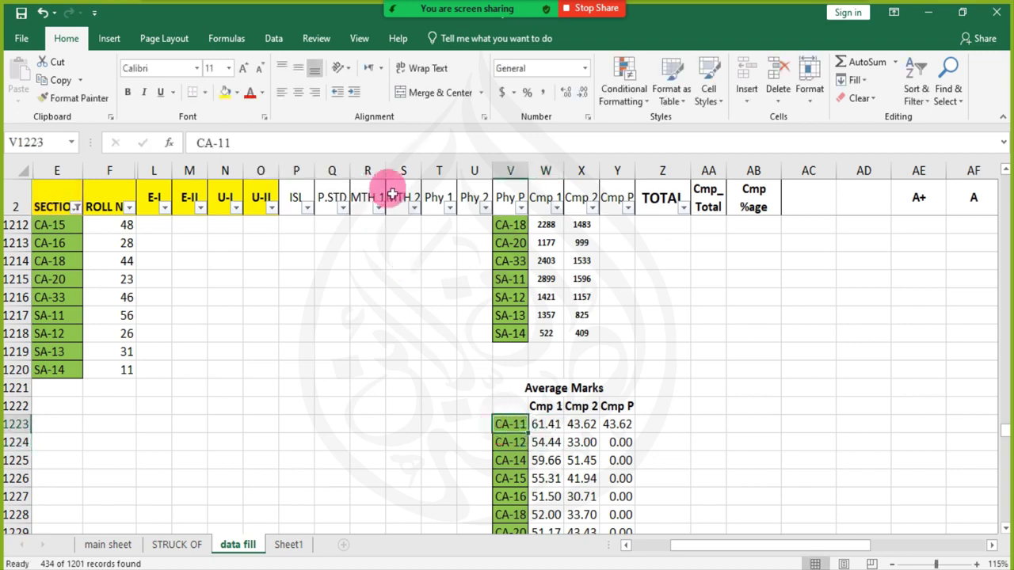
left_click(545, 424)
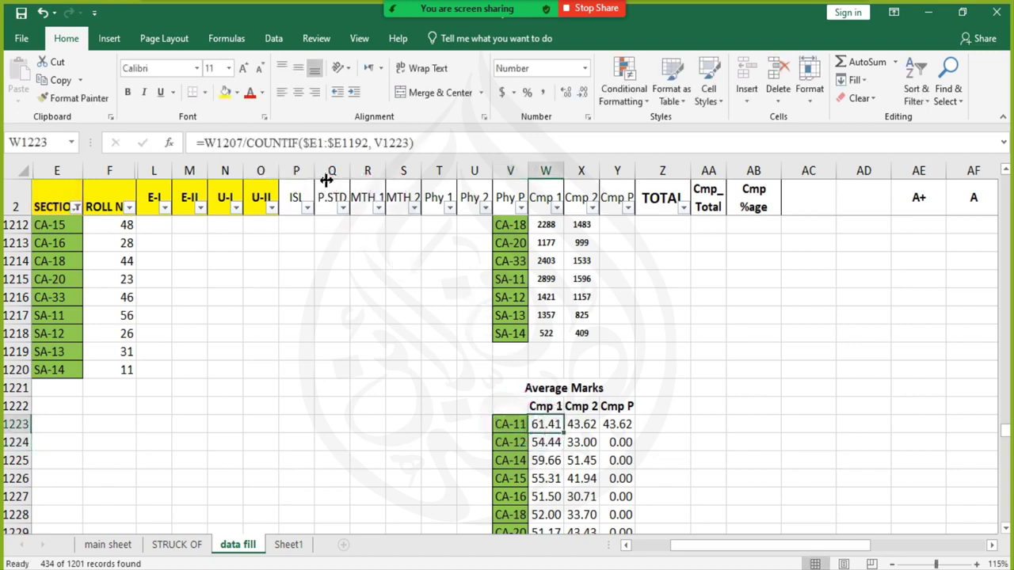
left_click(375, 144)
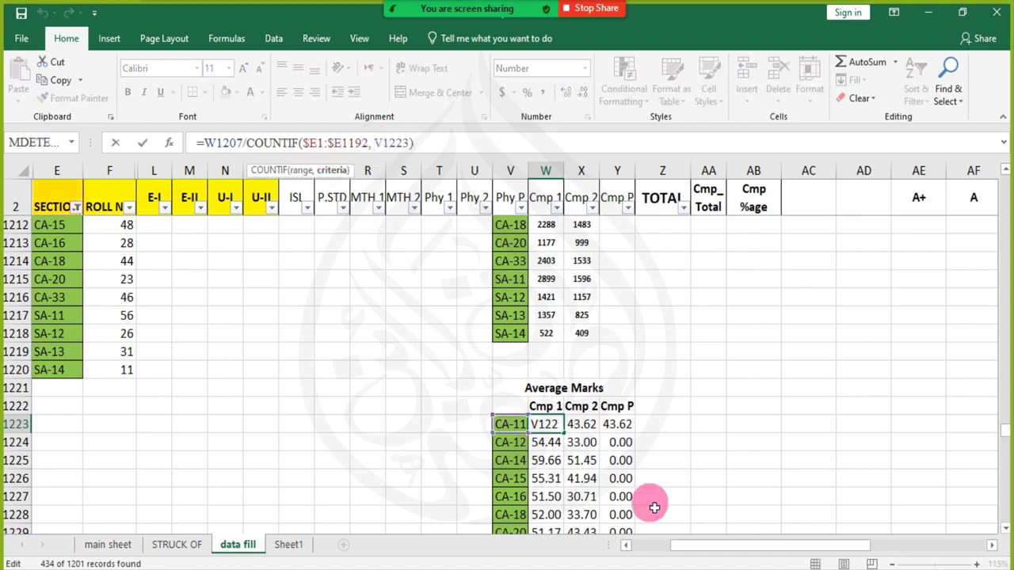
type("$")
key("Return")
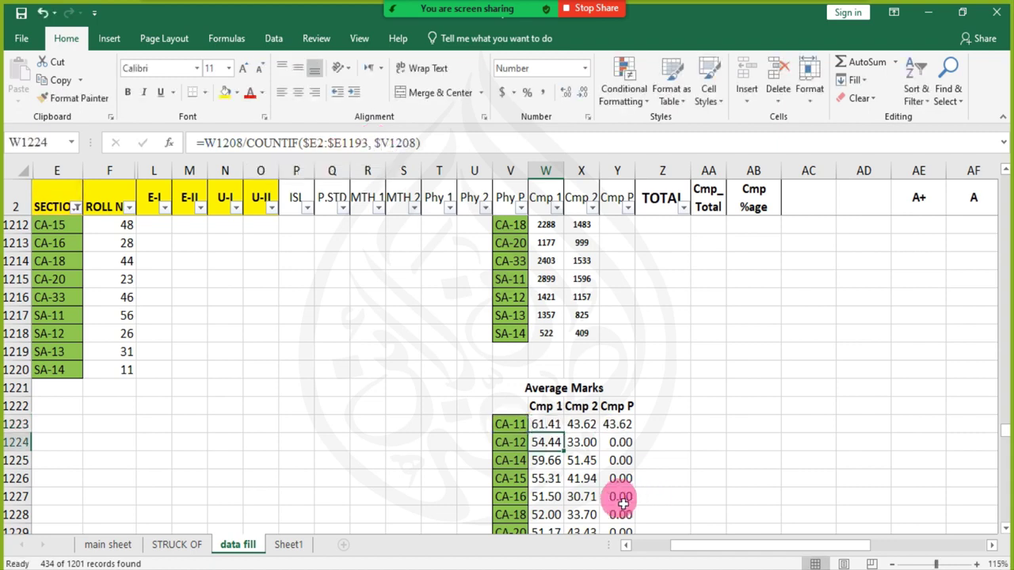
- Refill the Average Marks table from W1223 across to Y1223 and down through SA-14, using the $V1223 criterion
left_click(557, 428)
left_click_drag(563, 433, 633, 433)
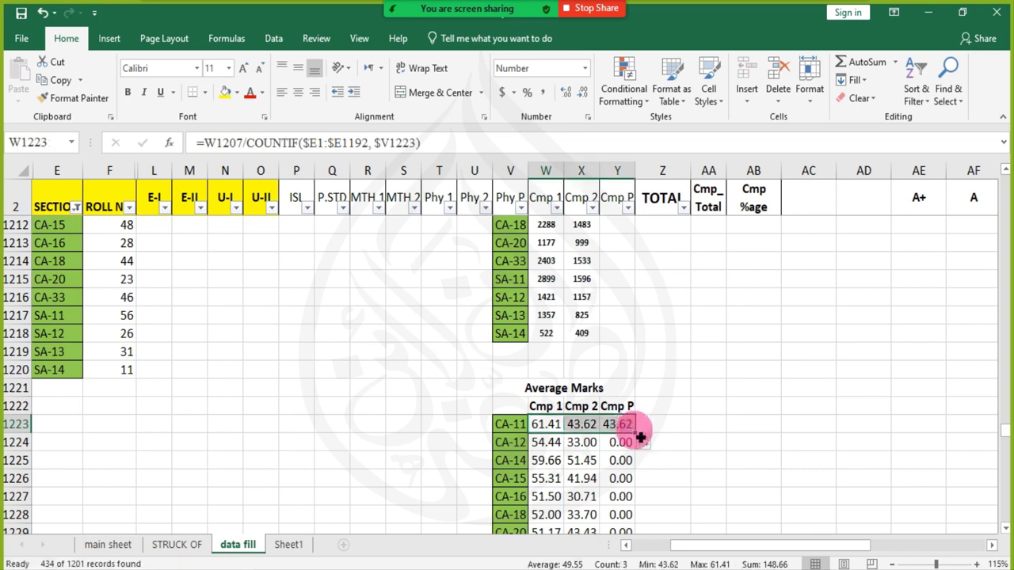
double_click(634, 434)
- Check the criterion reference in W1223's average formula and leave the formula unedited
left_click(546, 425)
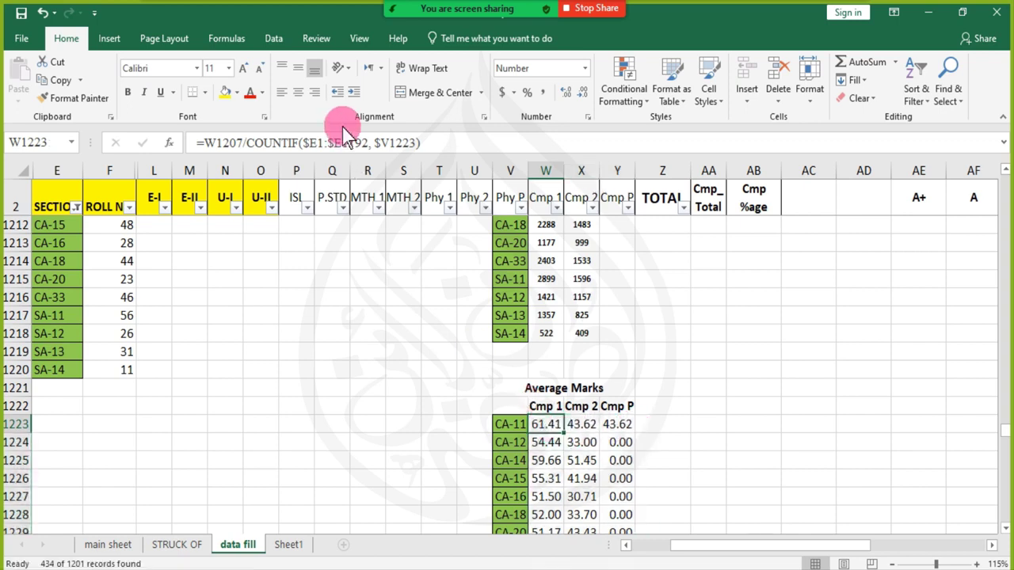
left_click(398, 144)
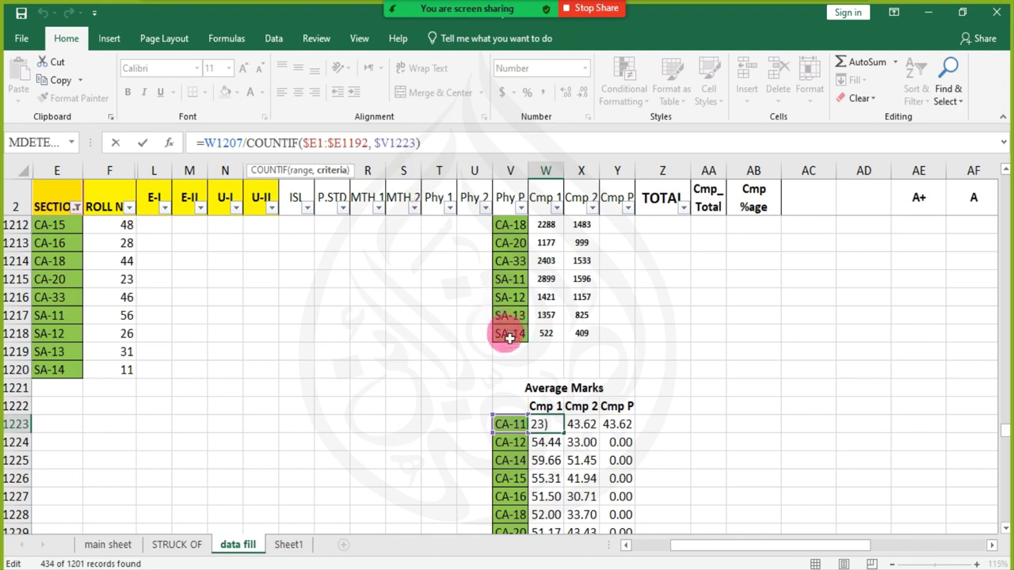
key("Escape")
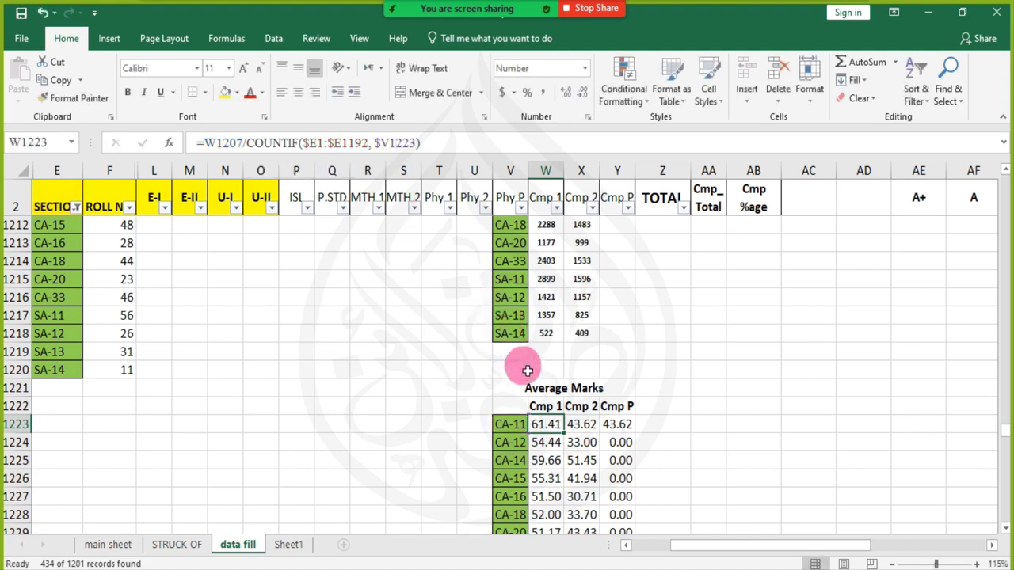
- Examine the No. of supplies table and its COUNTIFS formulas for CA-11 in X1239 and W1239
scroll(522, 369, "down", 5)
scroll(541, 376, "down", 2)
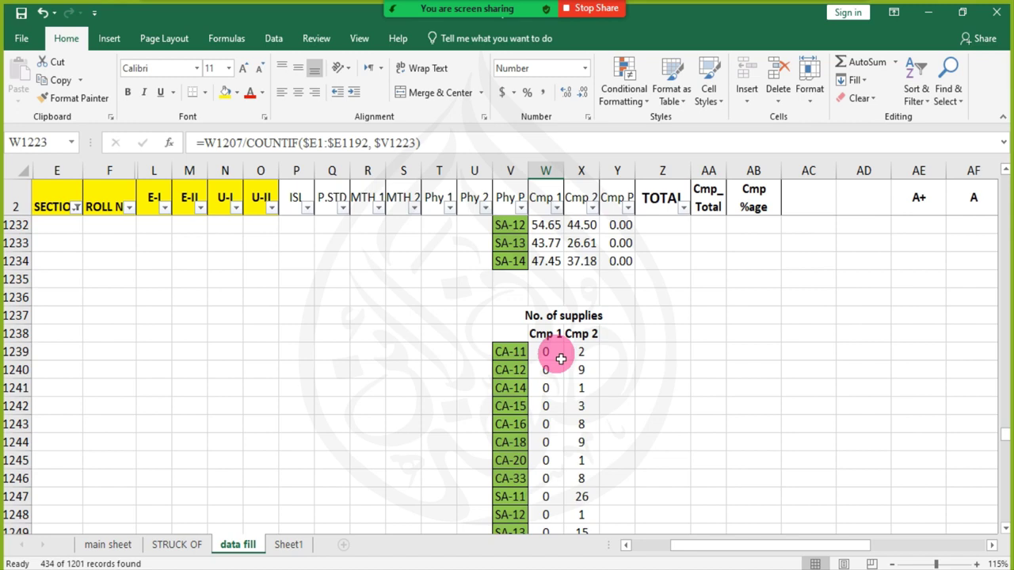
left_click_drag(583, 315, 590, 334)
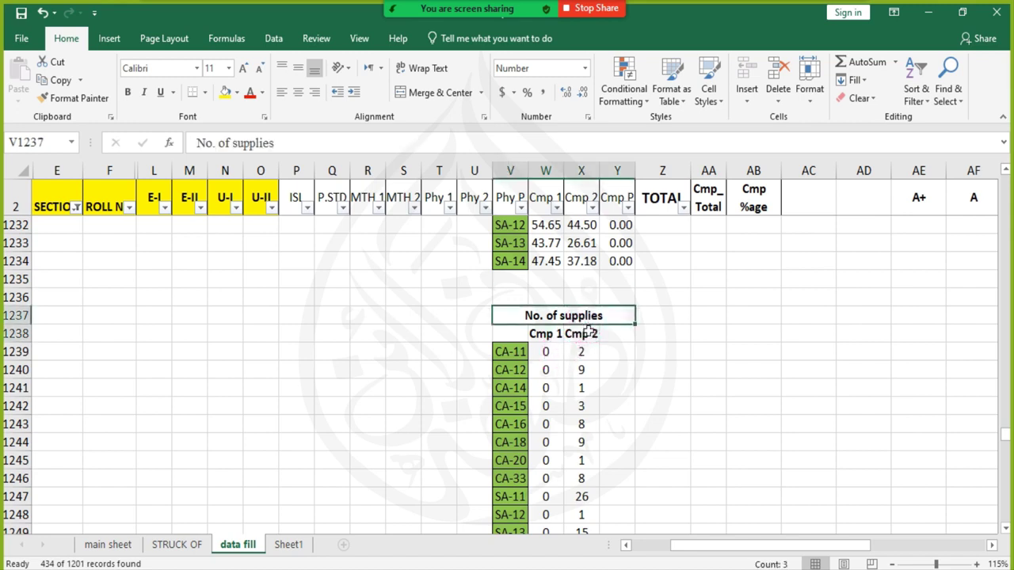
left_click(586, 353)
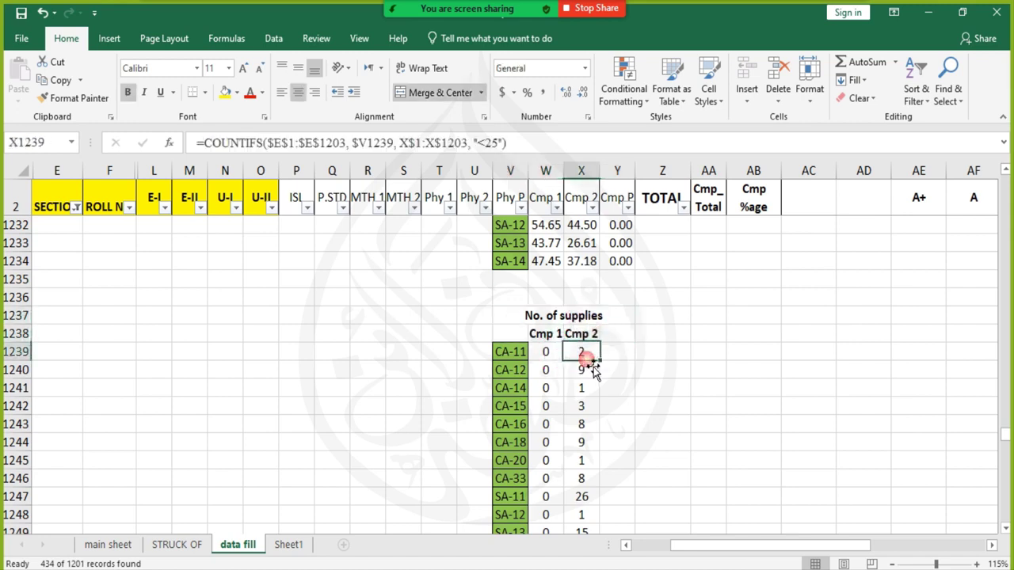
left_click(550, 356)
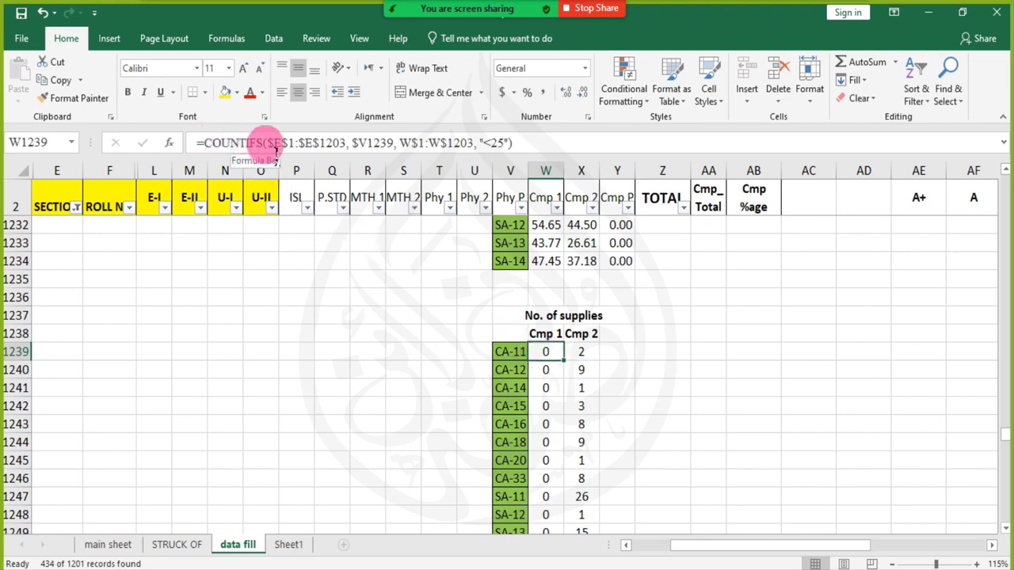
- Examine the COUNTIFS formulas behind the A+ and A counts in the Computer Part 2 Grades table
scroll(315, 333, "down", 5)
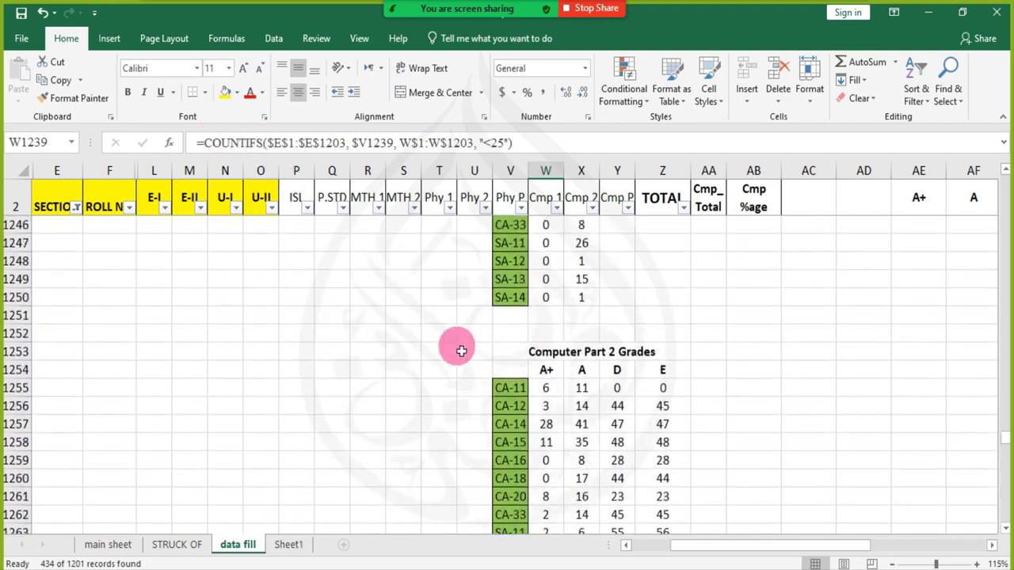
left_click(546, 387)
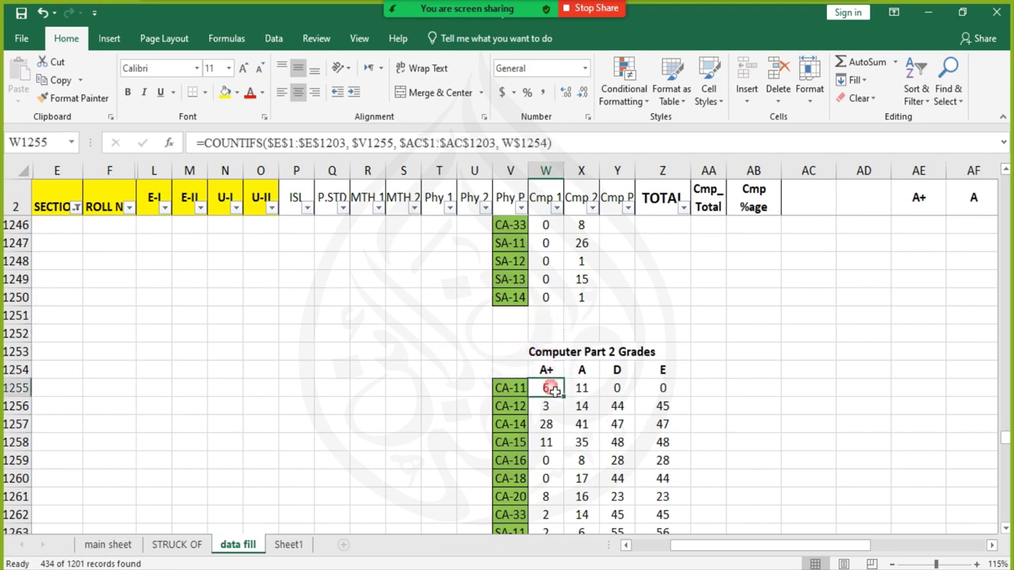
left_click(582, 442)
left_click(594, 478)
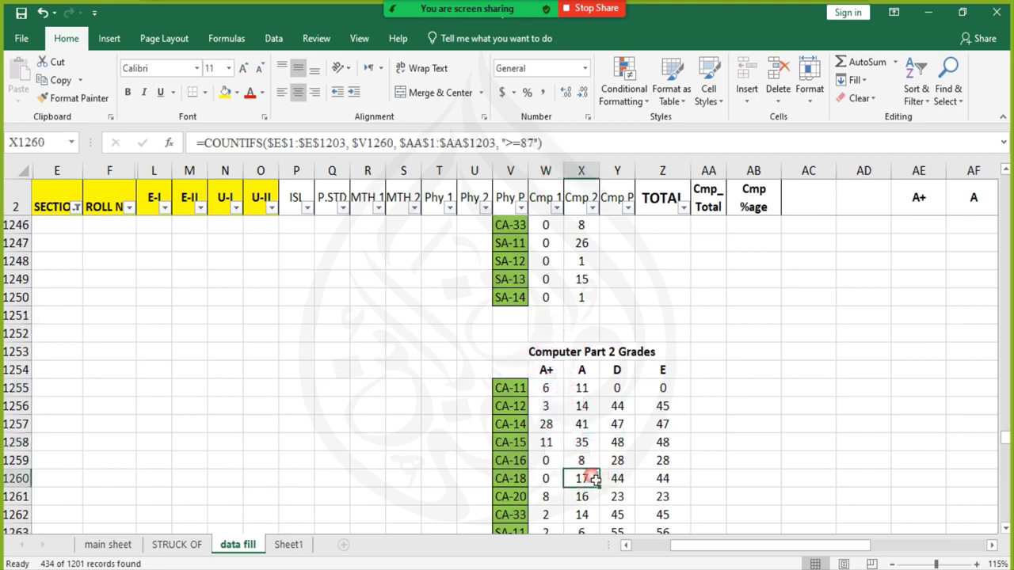
scroll(560, 475, "down", 1)
scroll(560, 475, "down", 1)
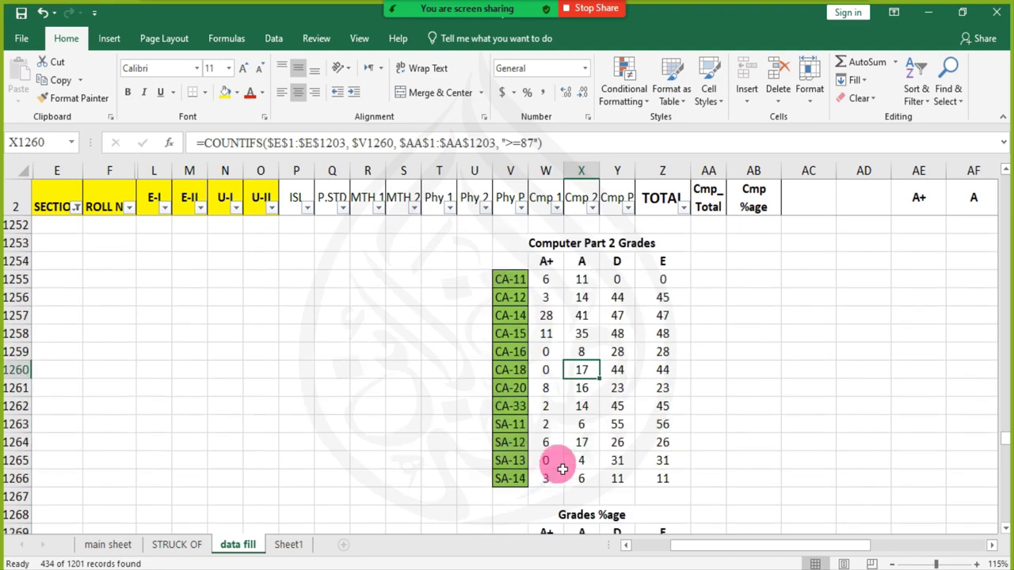
left_click(580, 317)
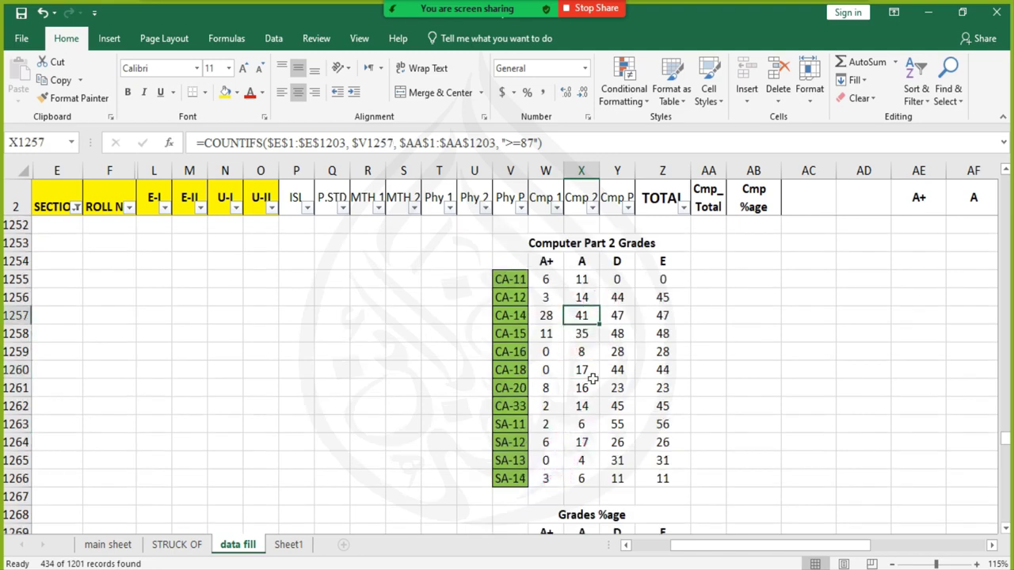
- Examine the COUNTIFS formulas for the A grades of CA-20 and CA-14 and the Cmp 1 supplies of CA-11
left_click(581, 387)
scroll(611, 459, "down", 3)
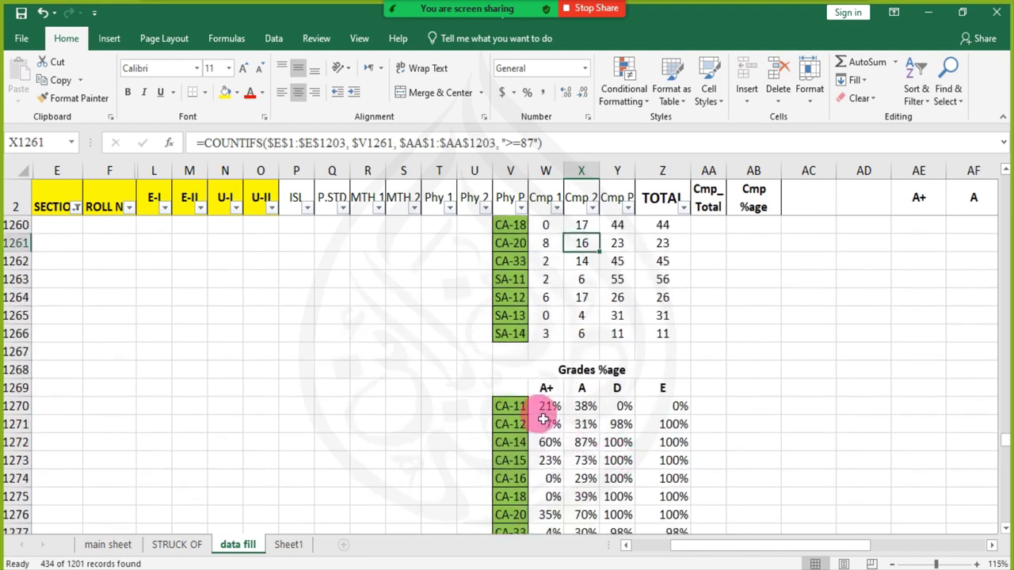
scroll(555, 404, "up", 3)
left_click(586, 317)
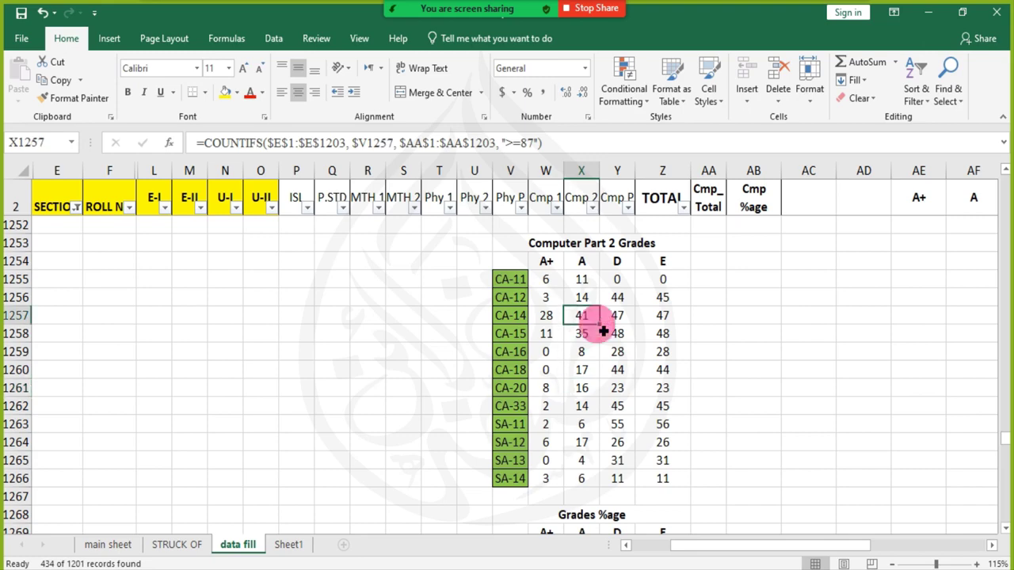
scroll(554, 313, "up", 5)
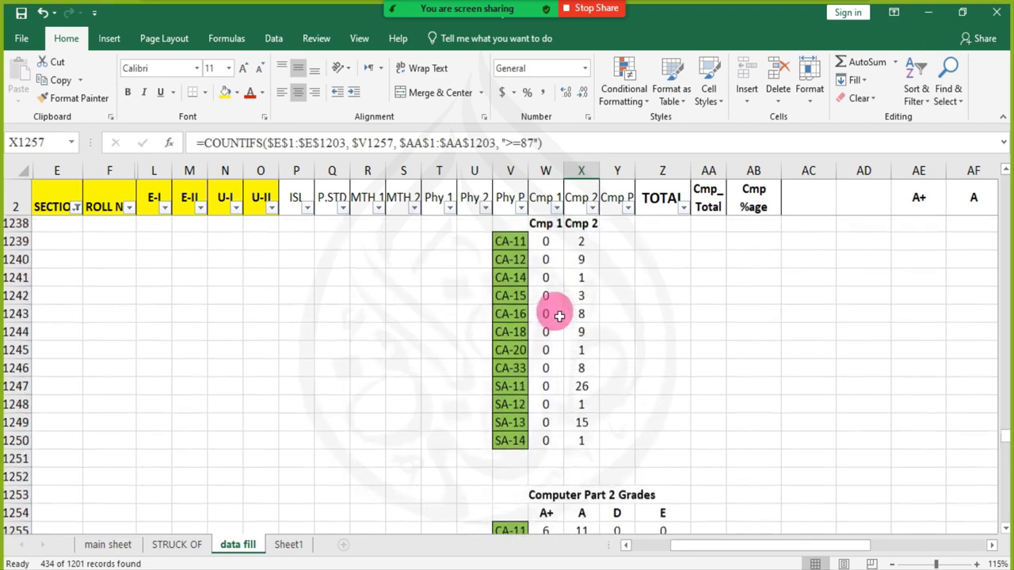
scroll(560, 316, "up", 1)
left_click(557, 315)
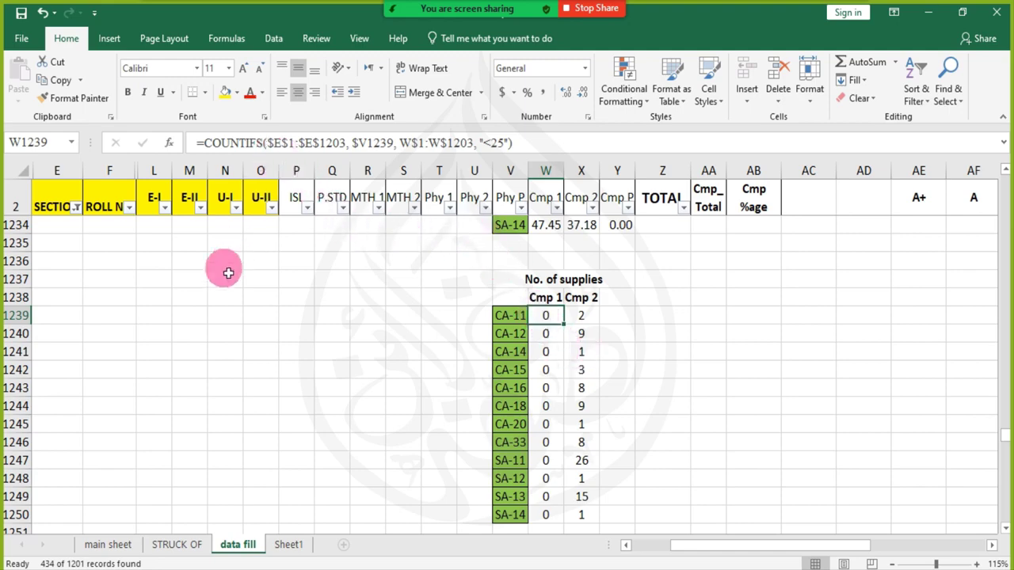
- Begin a COUNTIFS formula in L1209 beside the CA-11 student count, matching range E3:E1192 against section cell E1209
left_click(363, 317)
scroll(141, 316, "up", 3)
scroll(141, 317, "up", 7)
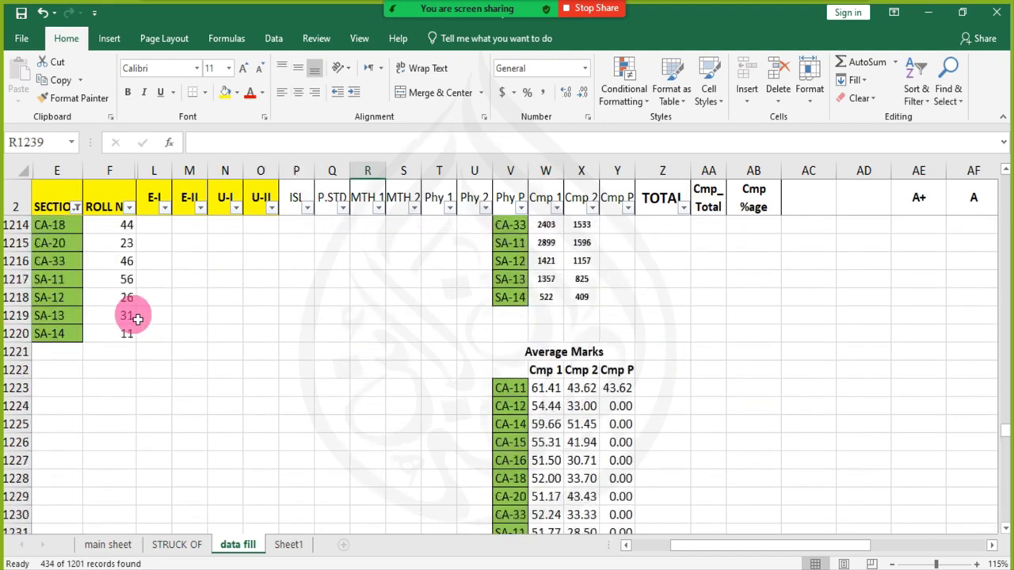
left_click(149, 320)
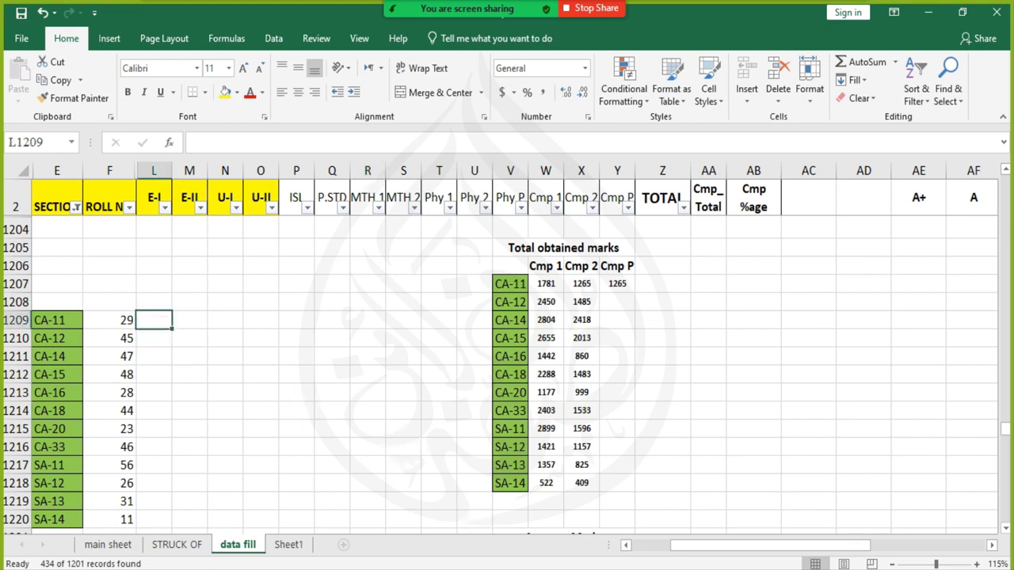
left_click(254, 149)
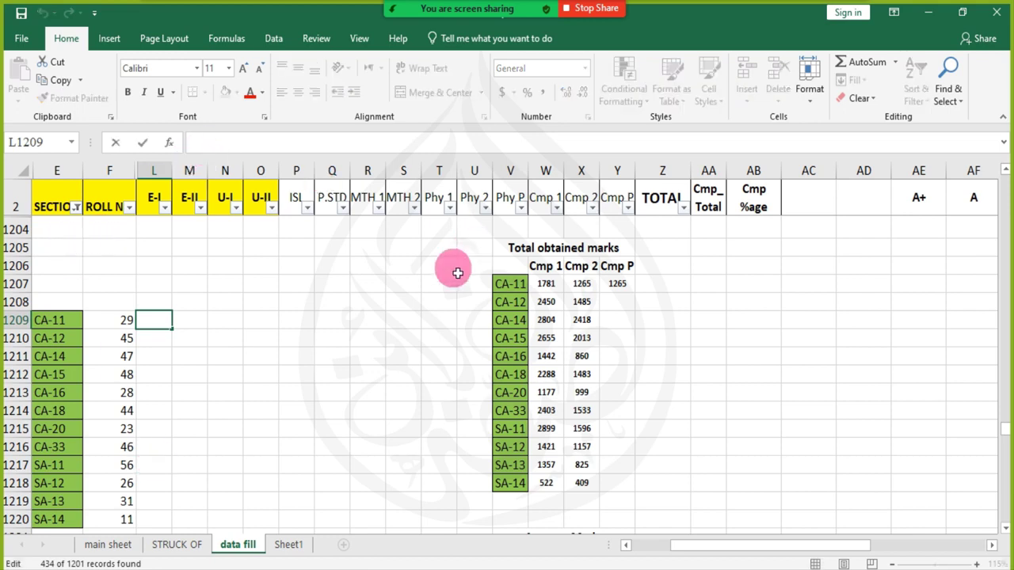
type("=")
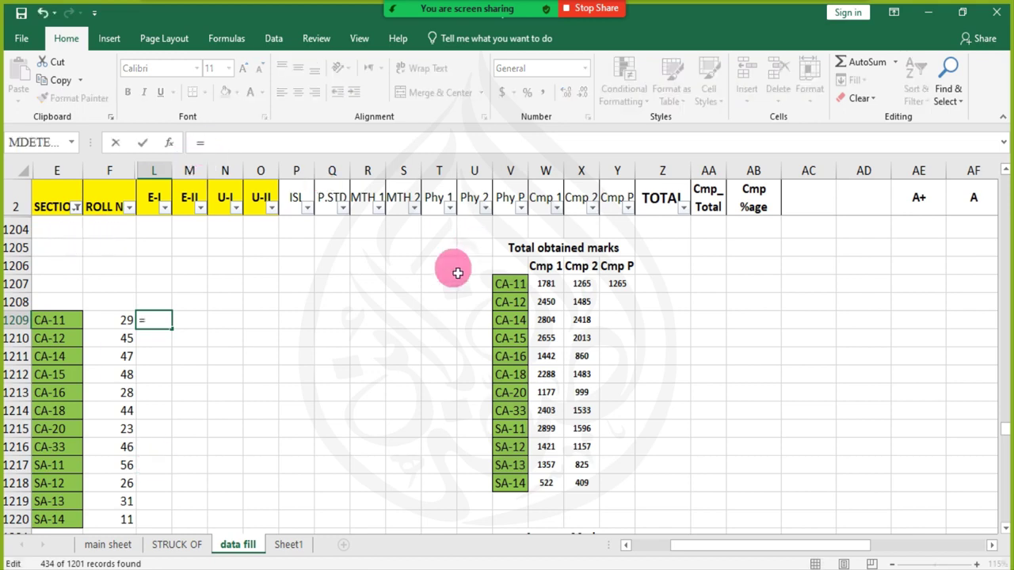
type("COUNT")
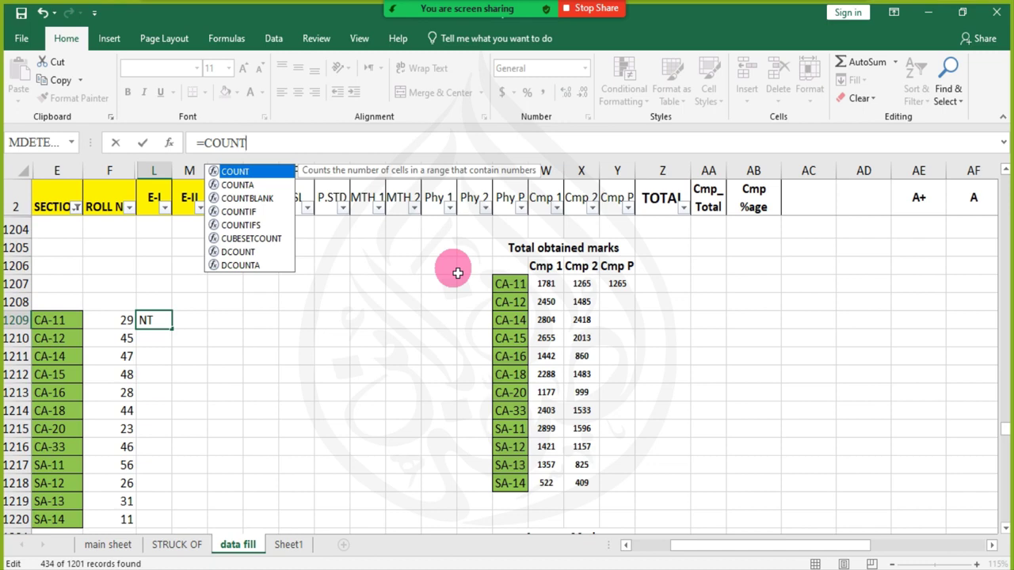
type("IFS")
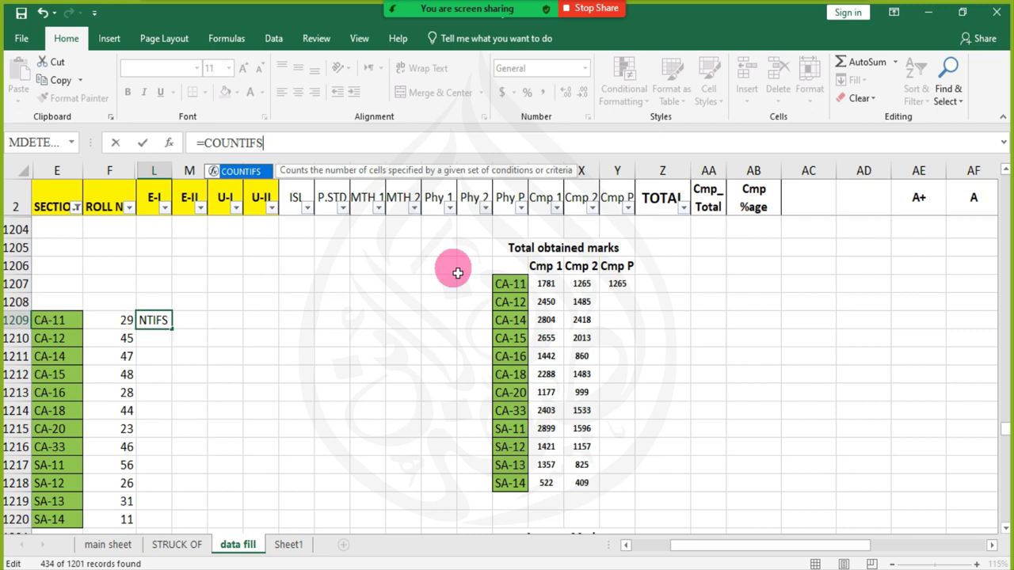
type("(")
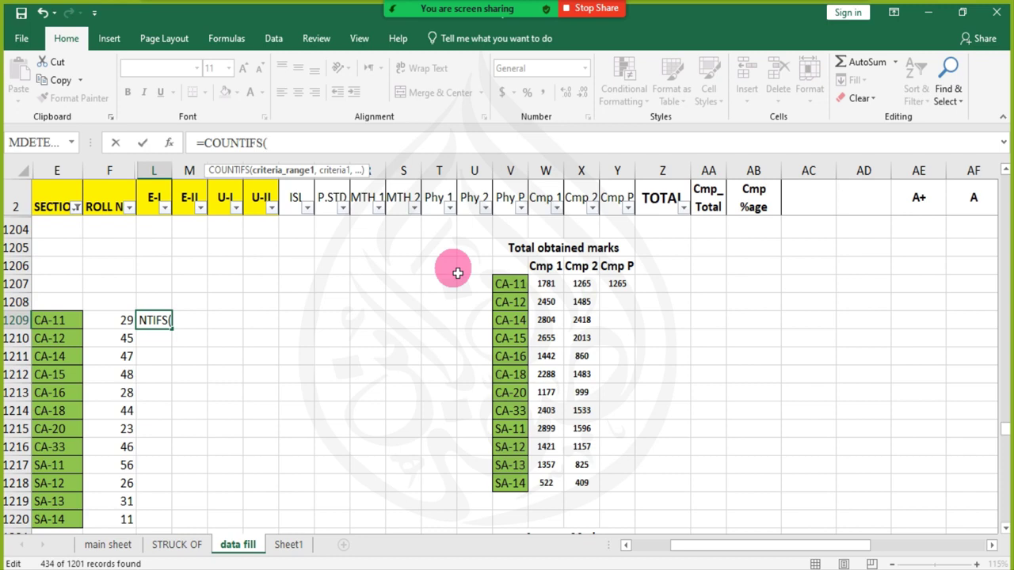
type("E")
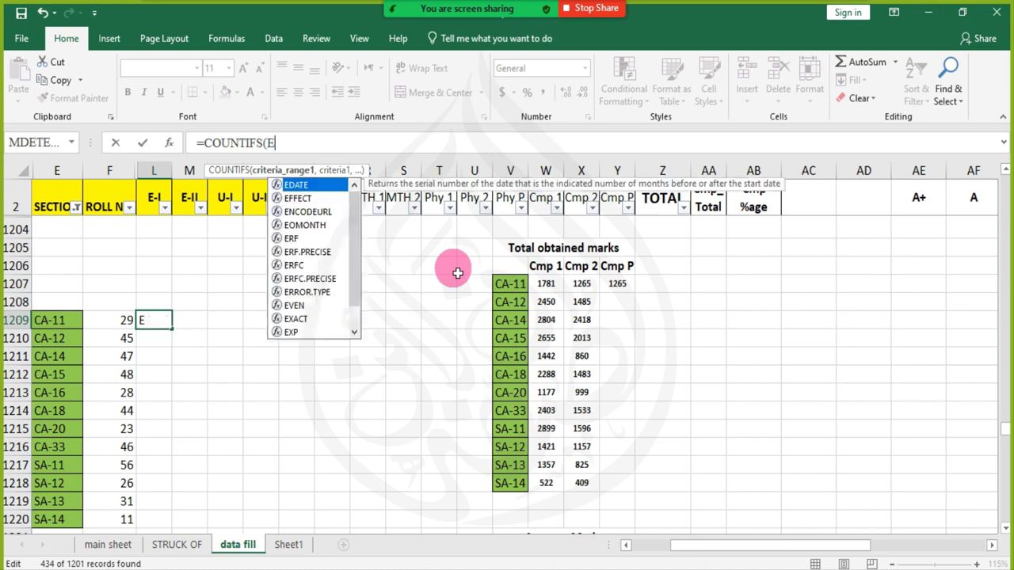
mouse_move(475, 16)
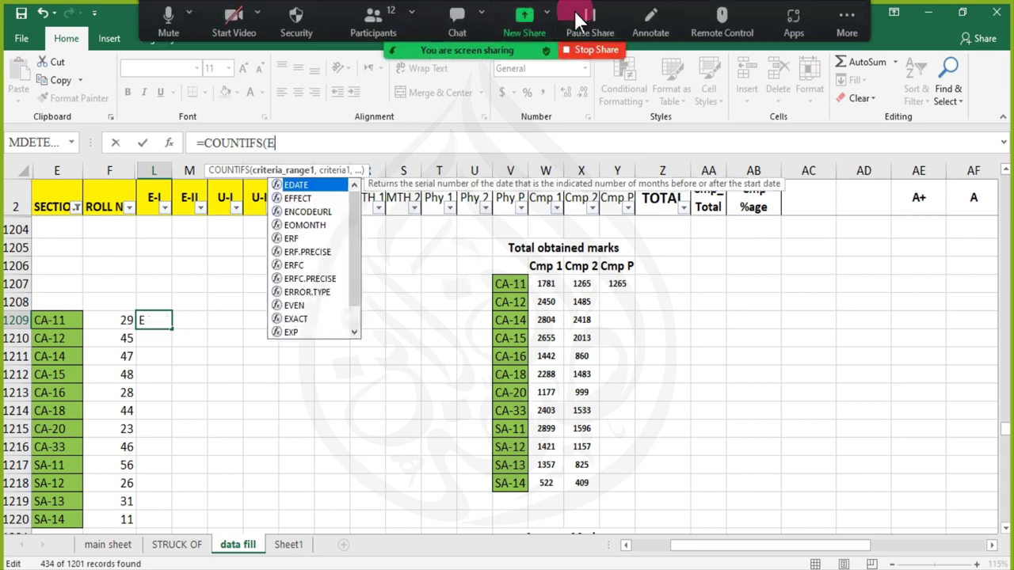
type("3:E")
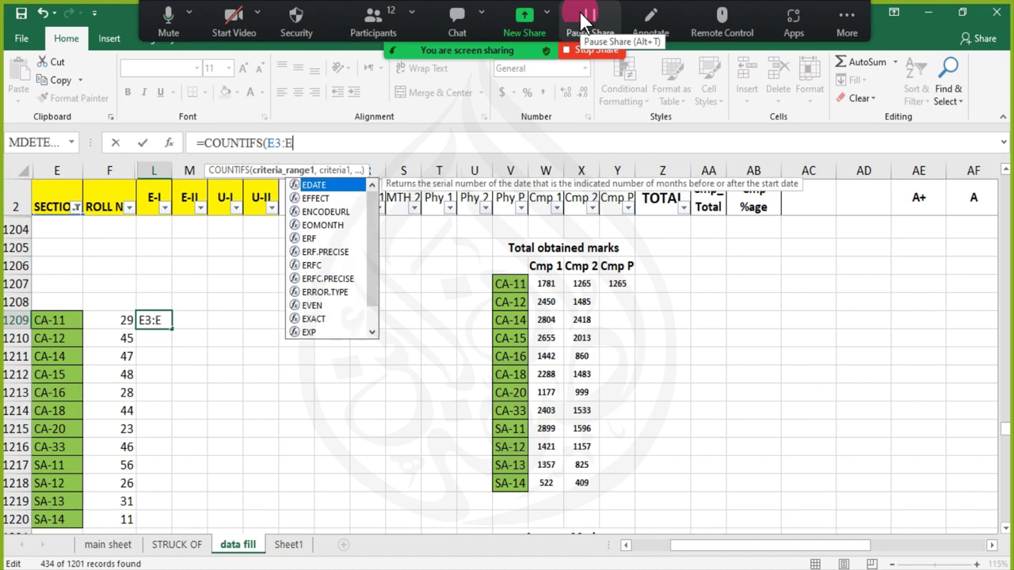
type("1192")
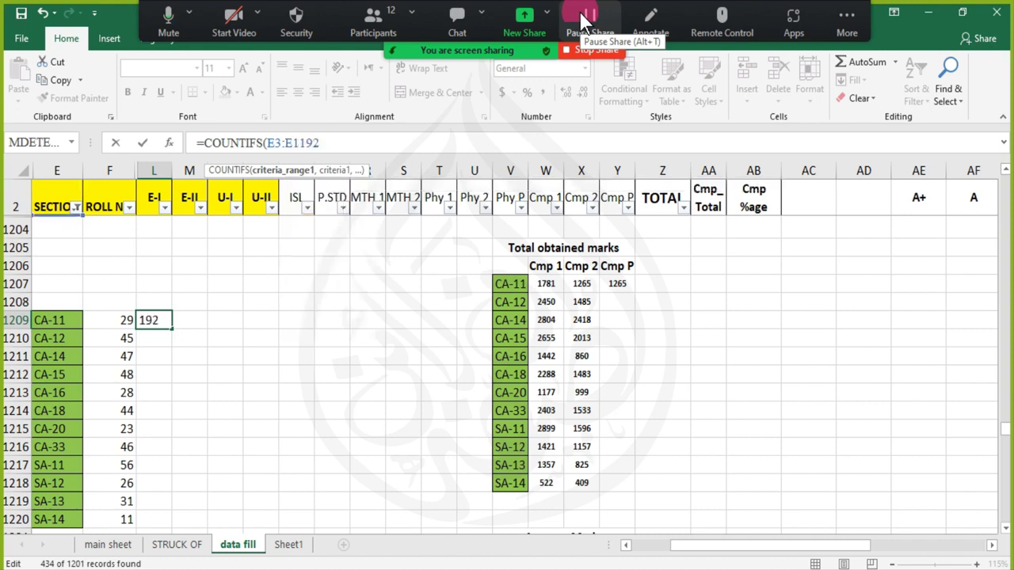
type(",")
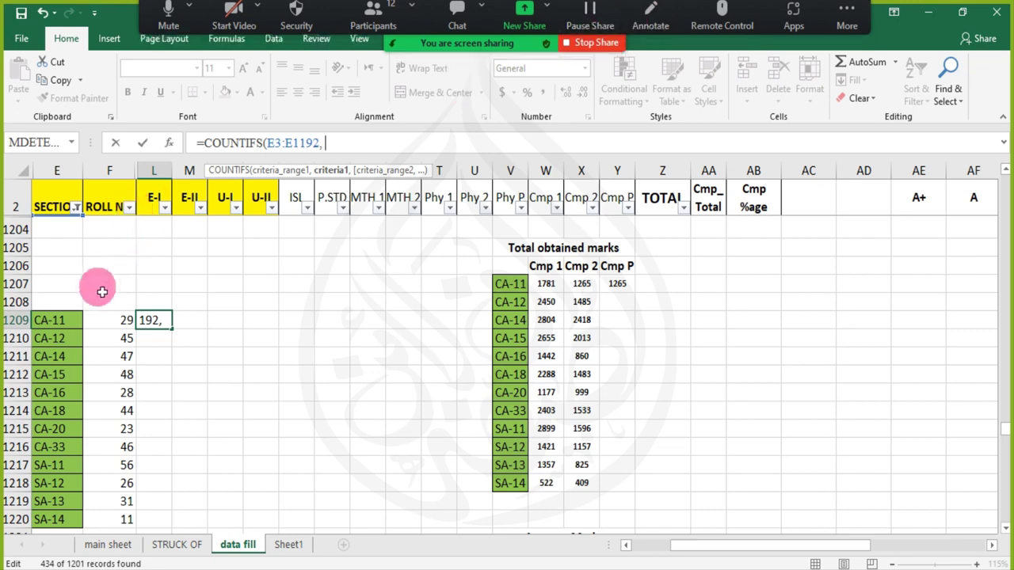
left_click(76, 321)
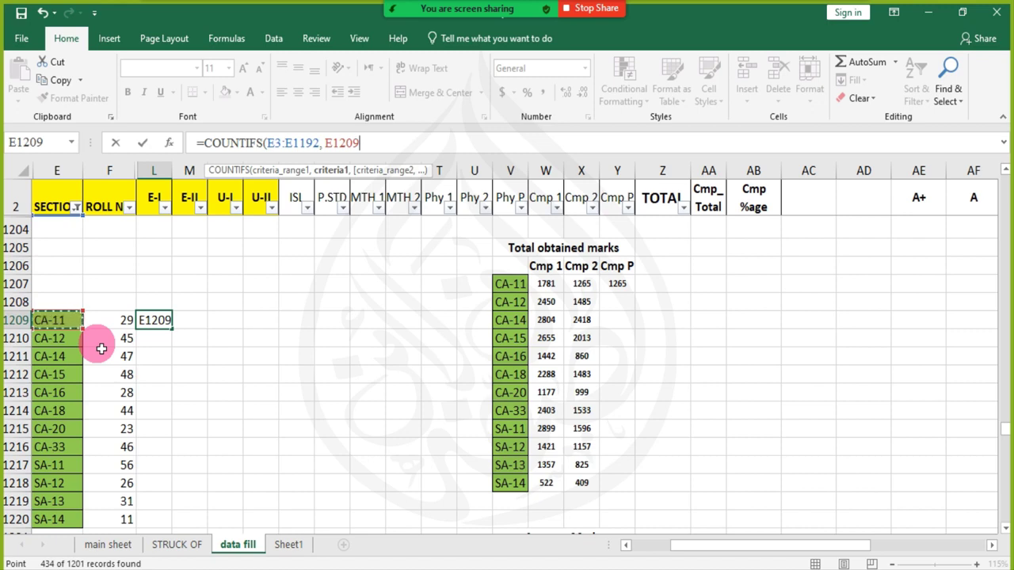
type(",")
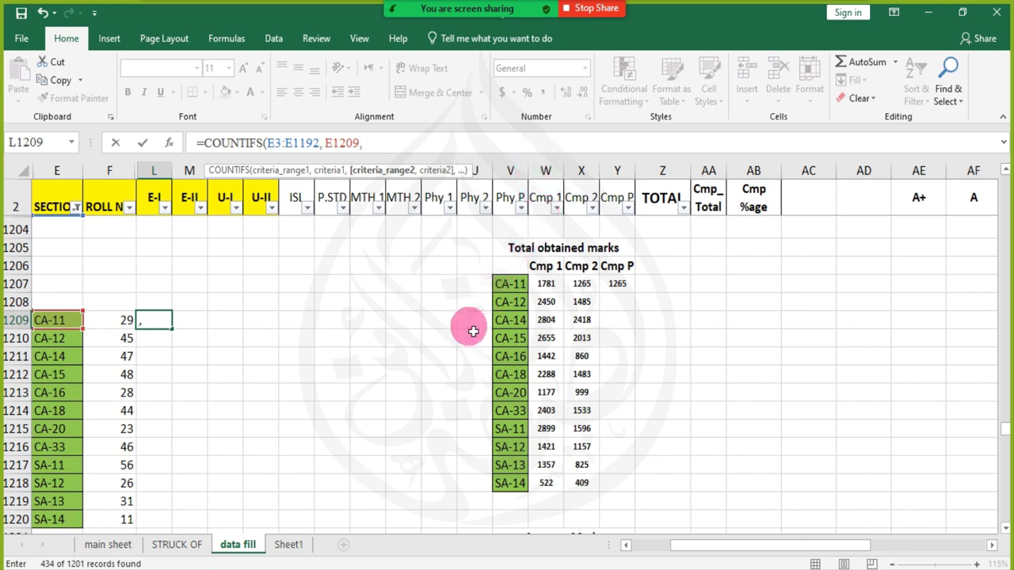
- Complete the L1209 COUNTIFS formula with second range W3:W1192 and criterion "<25"
type("W3:W")
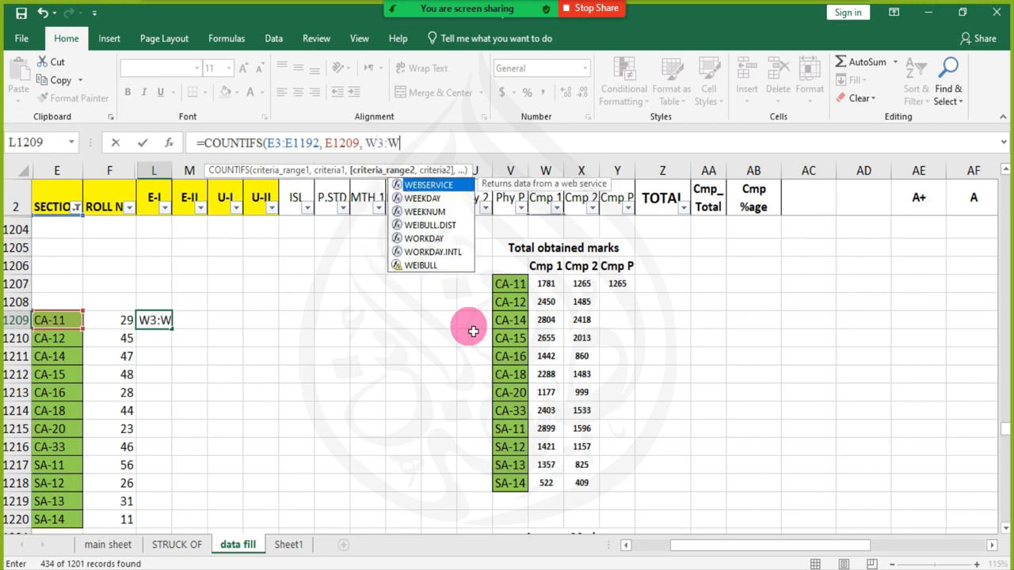
type("1192")
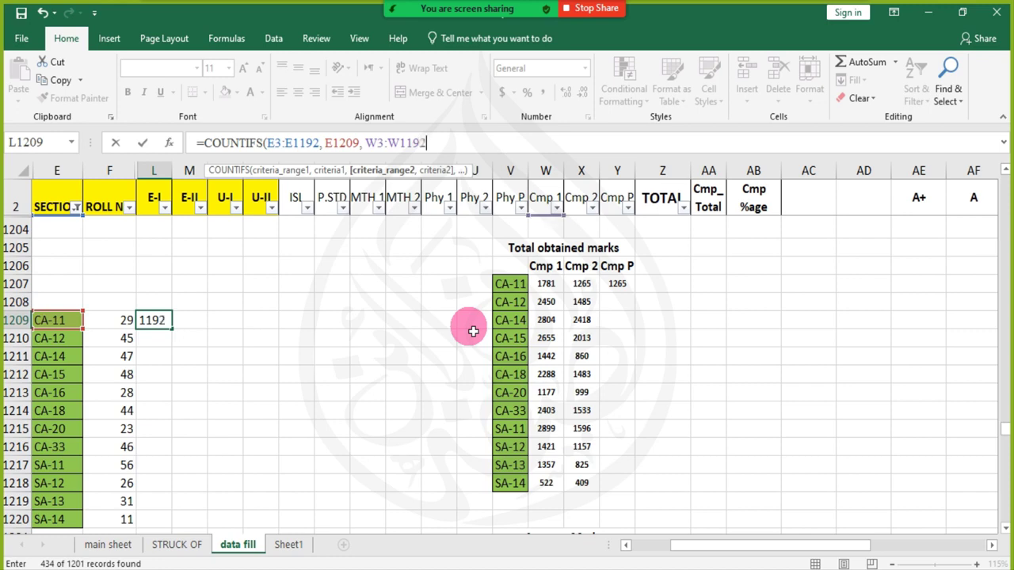
type(", ")
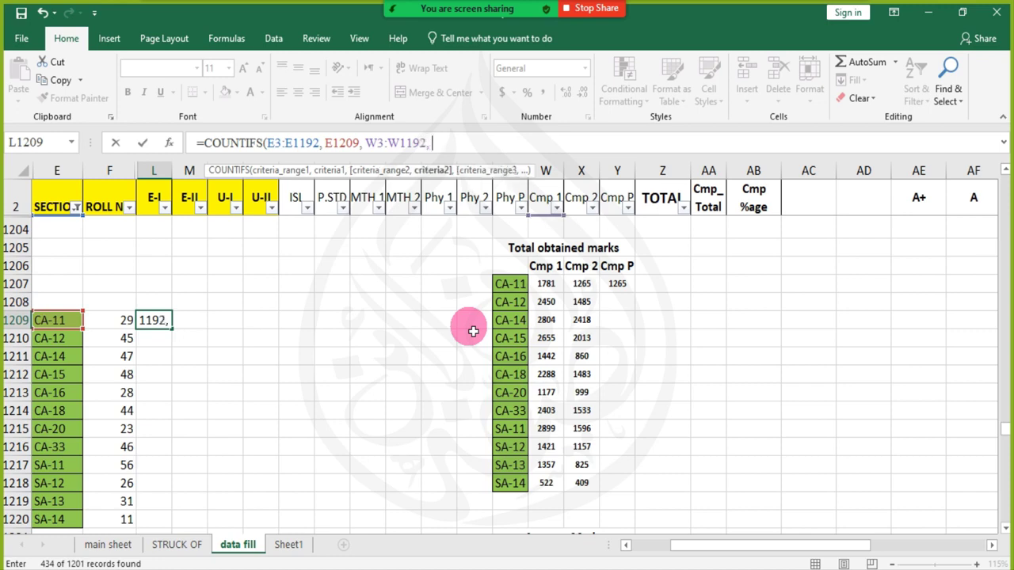
type("\"<")
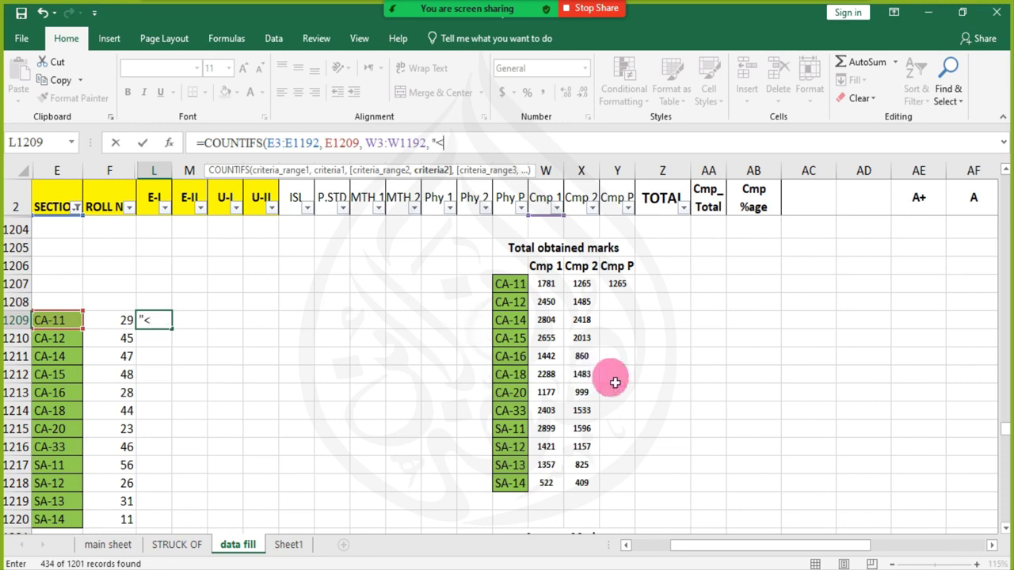
type("25\")")
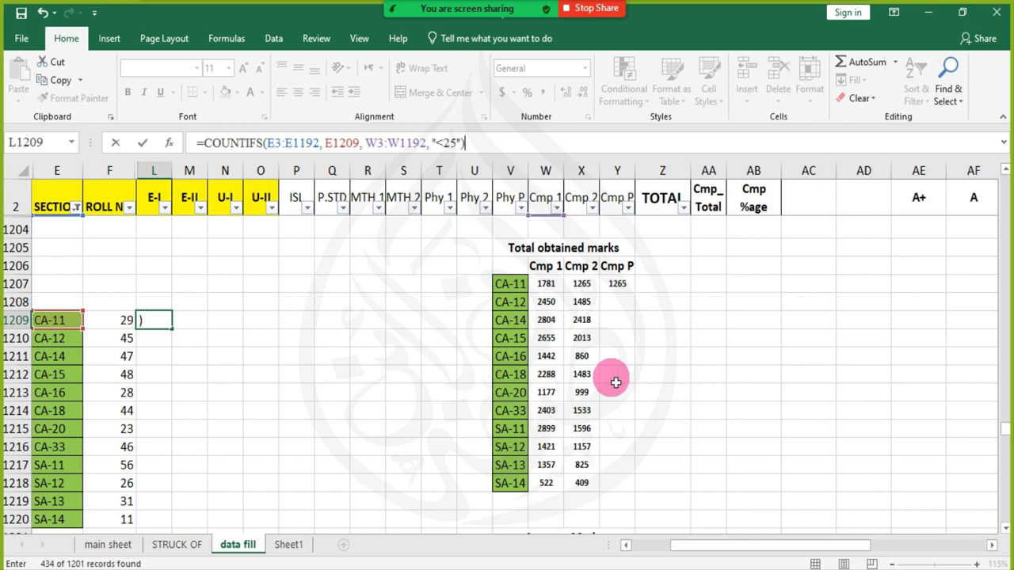
key("Return")
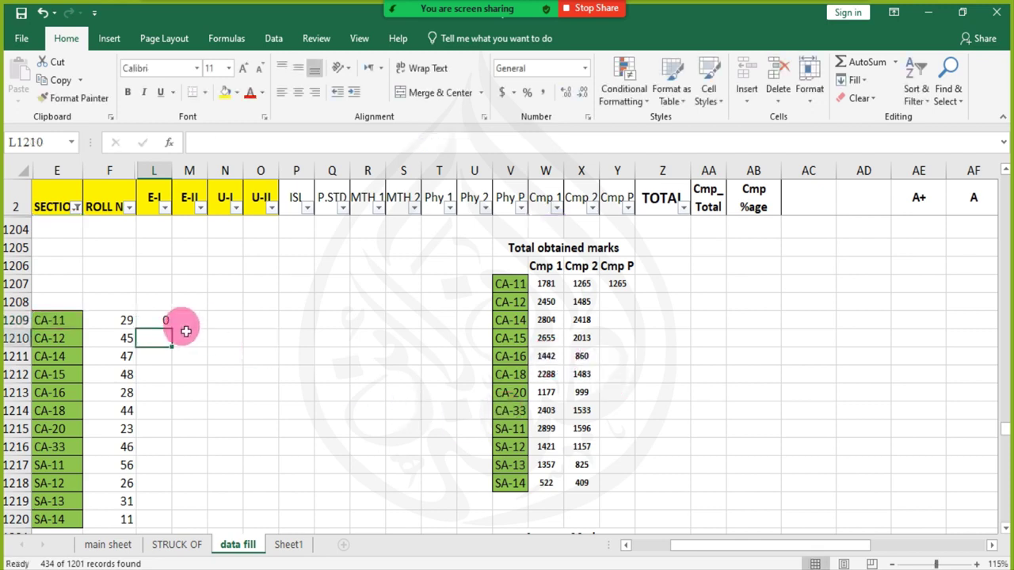
- In L1209's formula, make the section range absolute as $E$3:$E$1192 and lock the criterion's column as $E1209
left_click(158, 321)
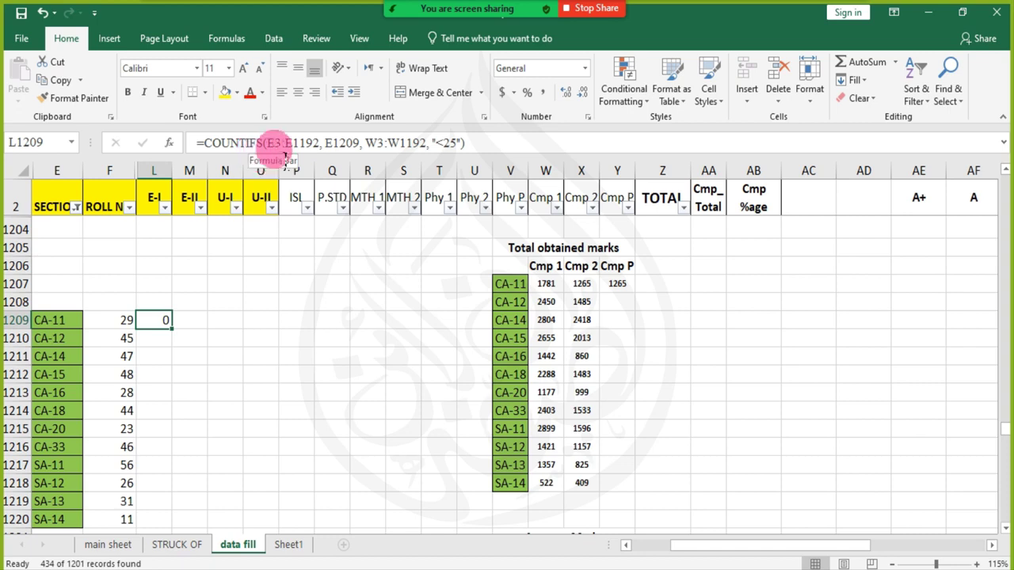
left_click_drag(267, 144, 328, 146)
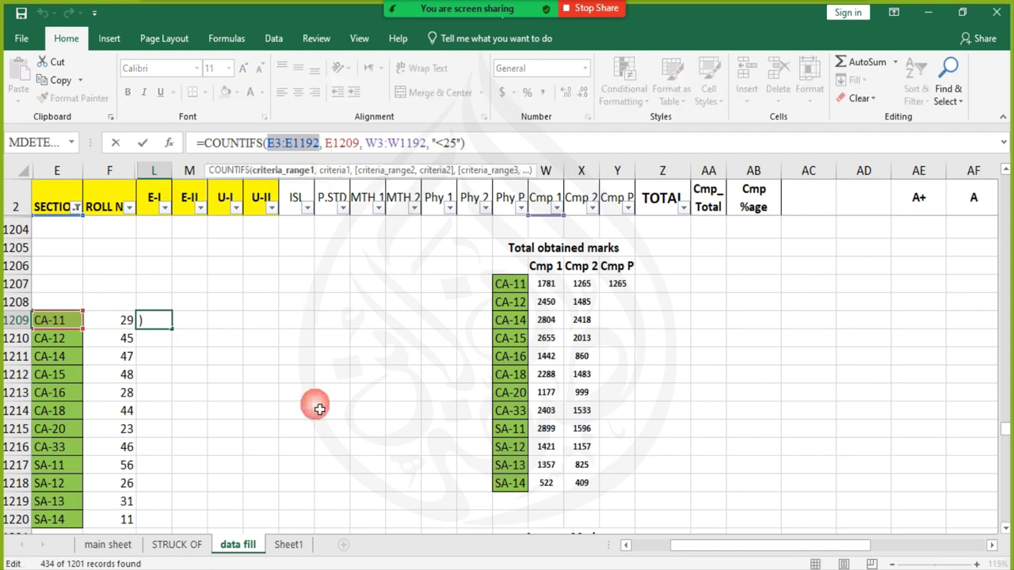
key("F4")
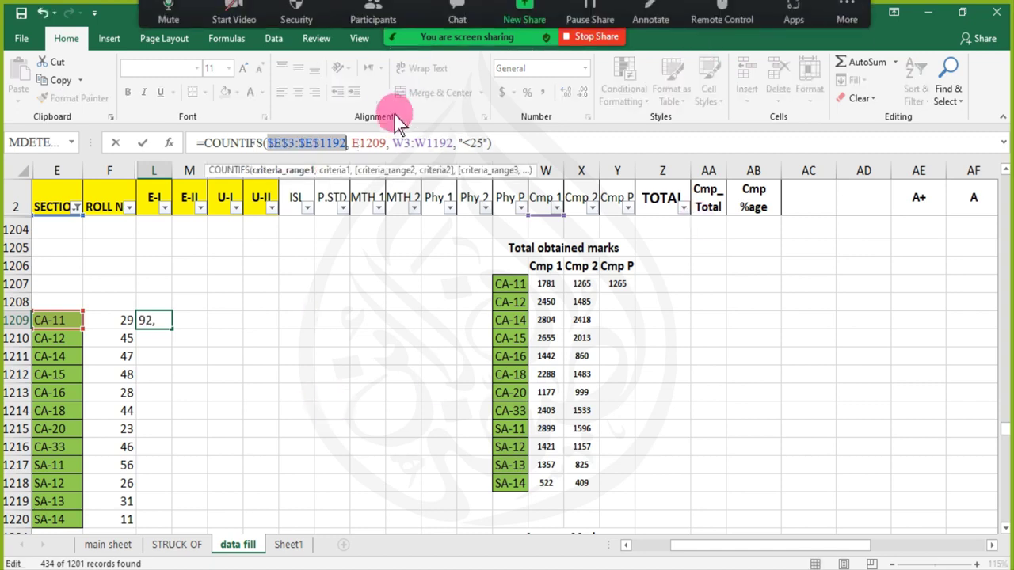
left_click(383, 149)
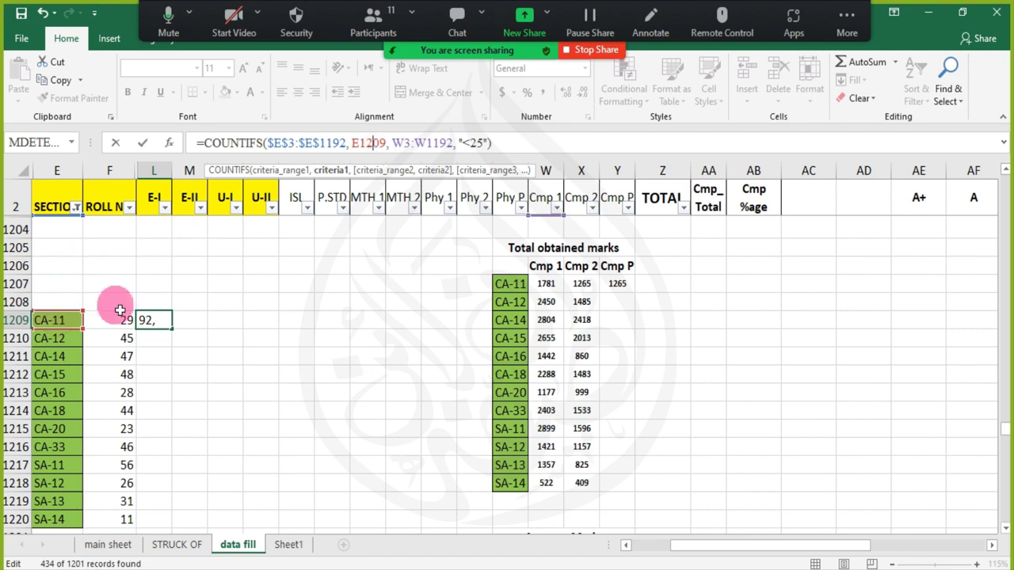
left_click(586, 262)
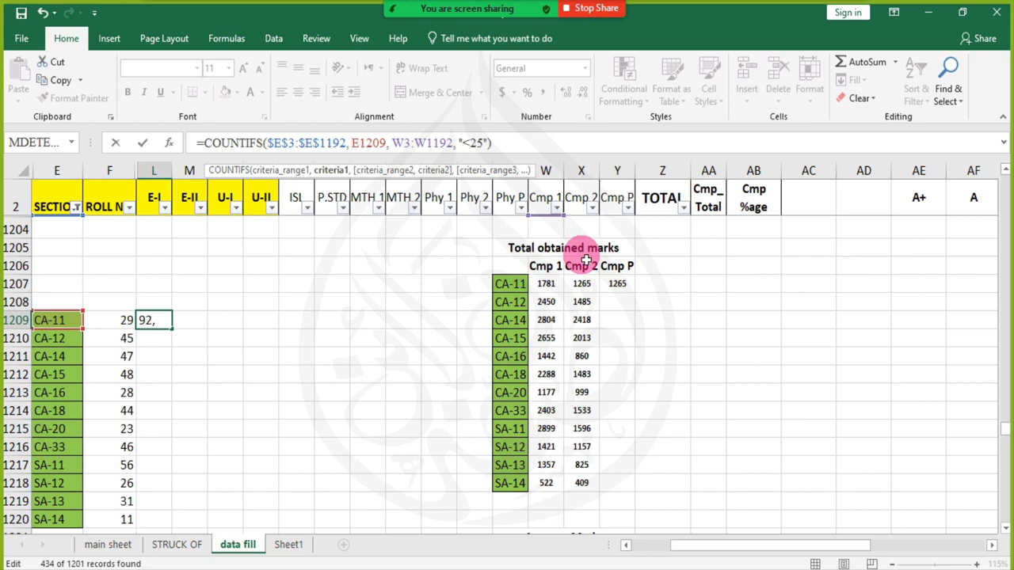
type("$")
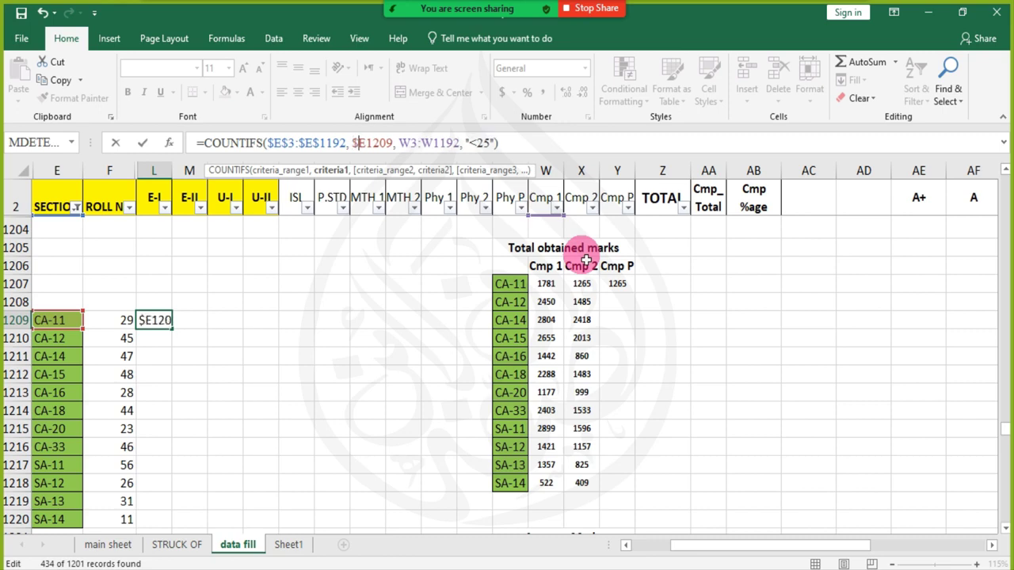
- Make the Cmp 1 marks range in L1209's formula absolute as $W$3:$W$1192 and enter the formula
key("Right")
key("Right")
key("Right")
key("Right")
key("Right")
key("Right")
key("Right")
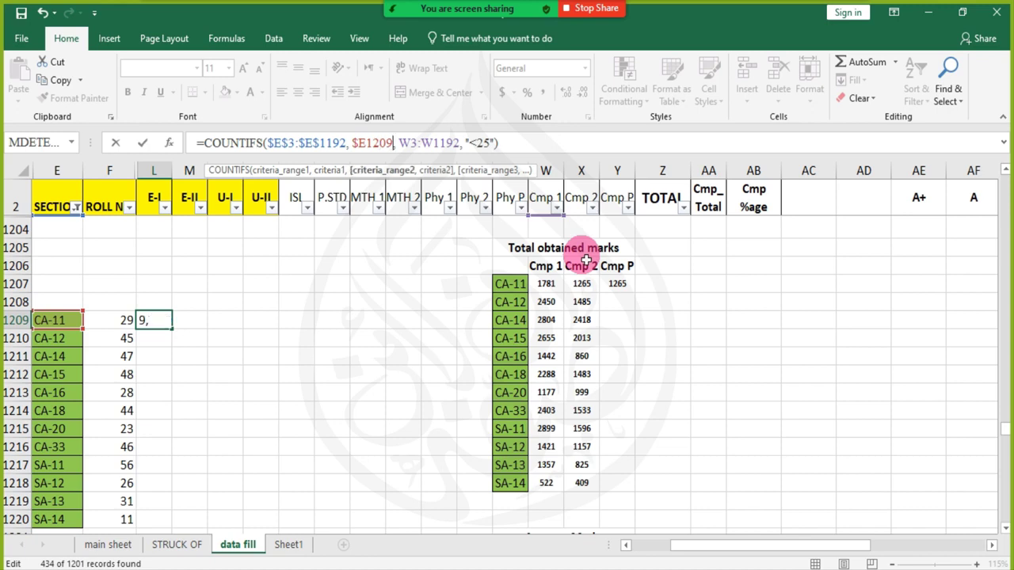
key("shift+Right")
key("shift+Right")
key("shift+Right")
key("shift+Right")
key("shift+Right")
key("shift+Right")
key("shift+Right")
key("shift+Right")
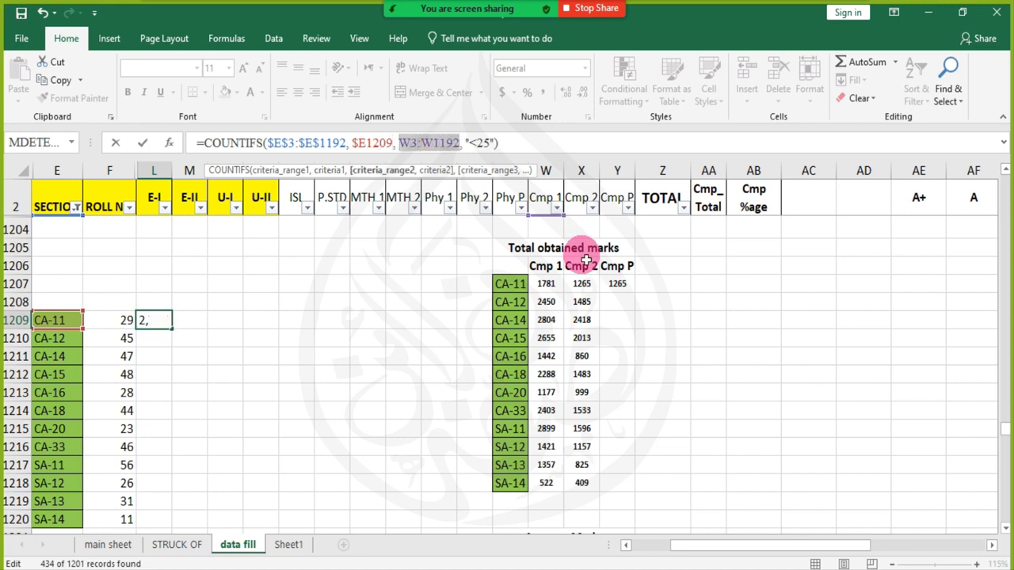
key("F4")
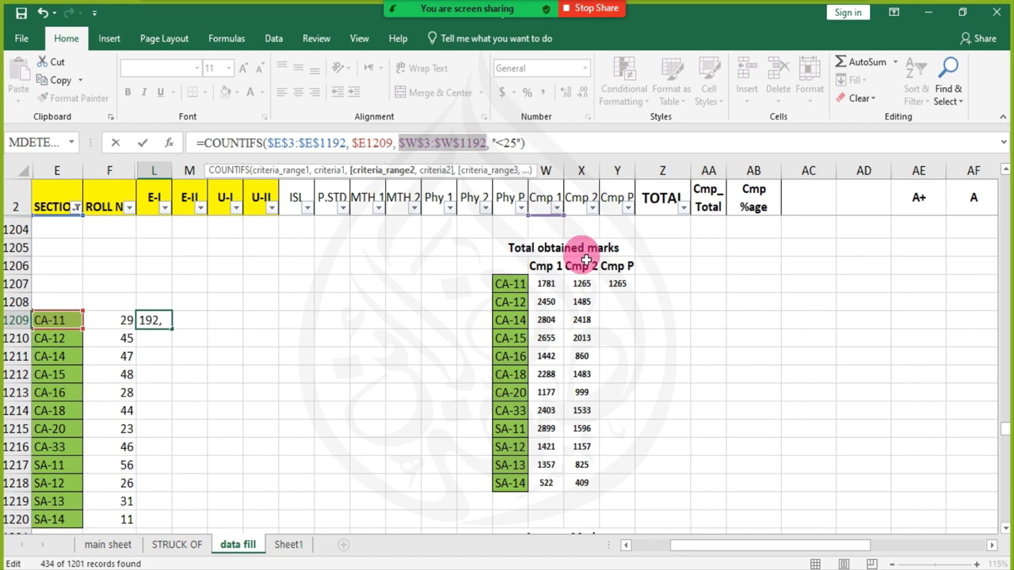
key("Right")
key("Right")
key("Right")
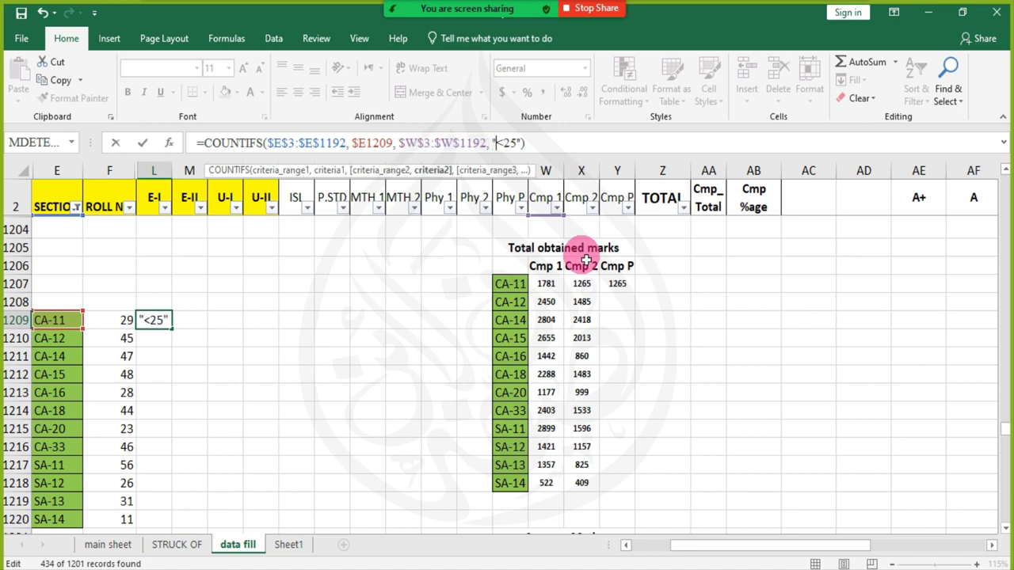
key("Return")
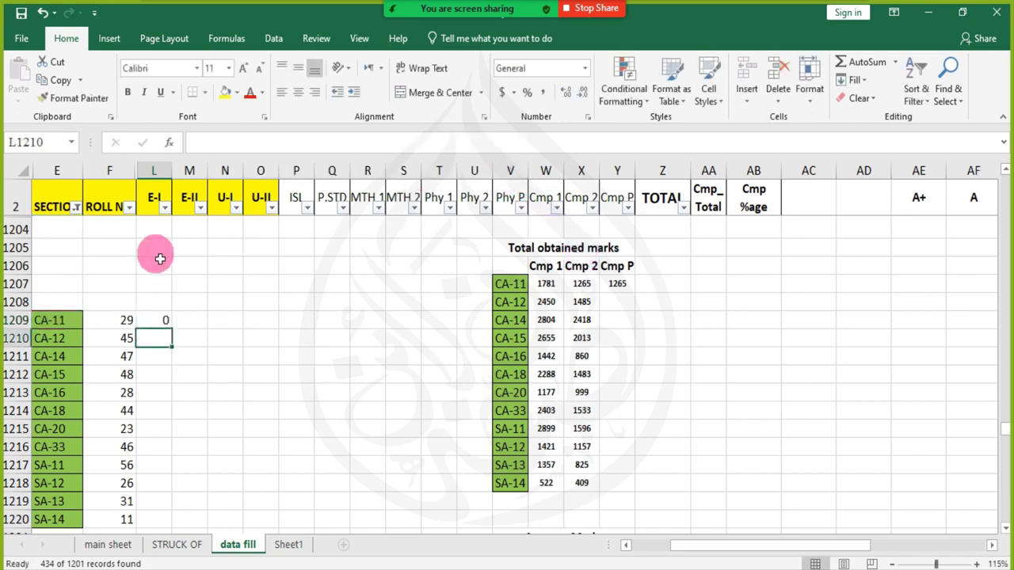
- Fill the L1209 COUNTIFS formula down through L1220 and centre-align the filled counts
left_click(160, 319)
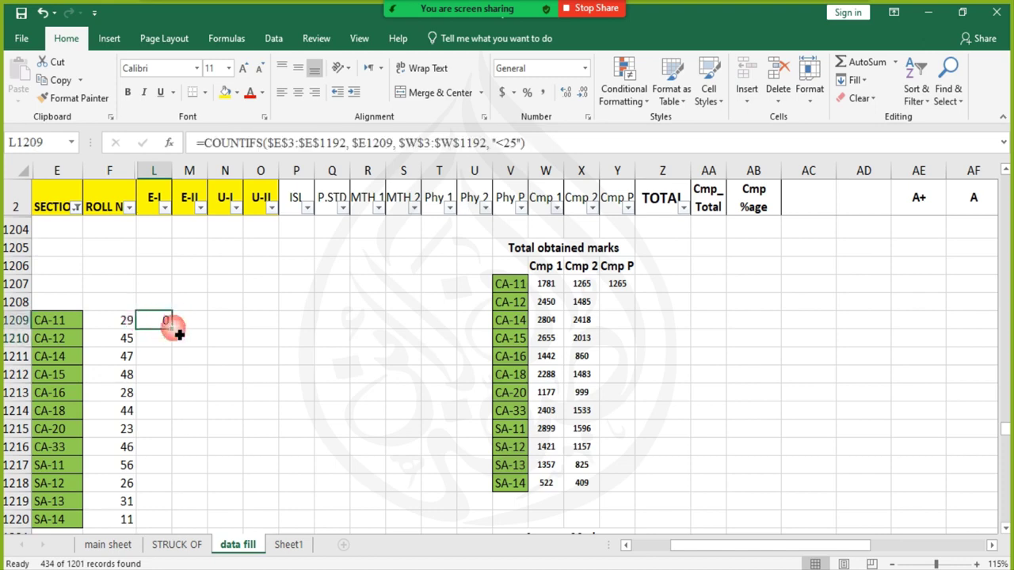
left_click_drag(178, 333, 161, 443)
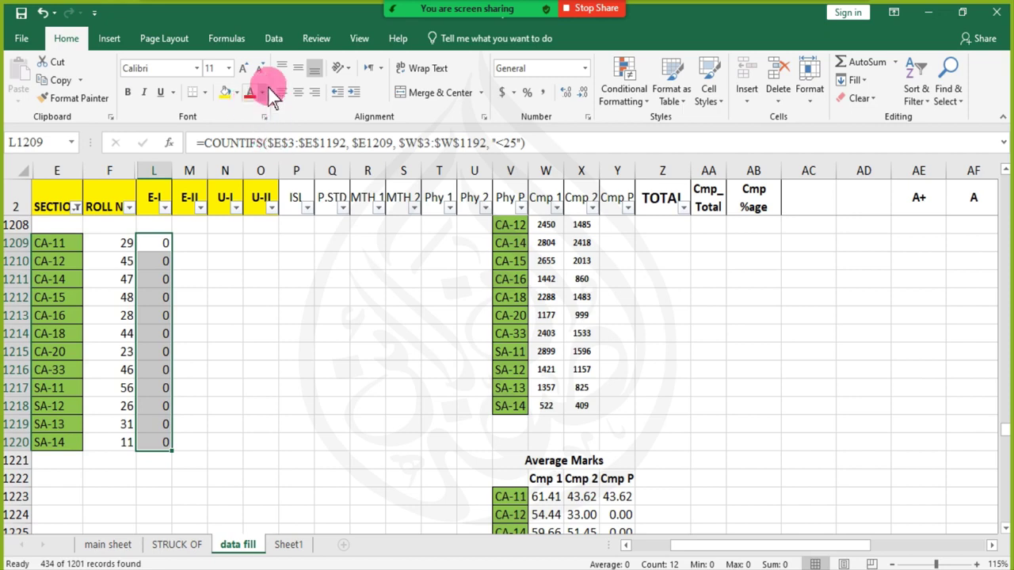
left_click(300, 91)
left_click(230, 242)
scroll(199, 293, "up", 1)
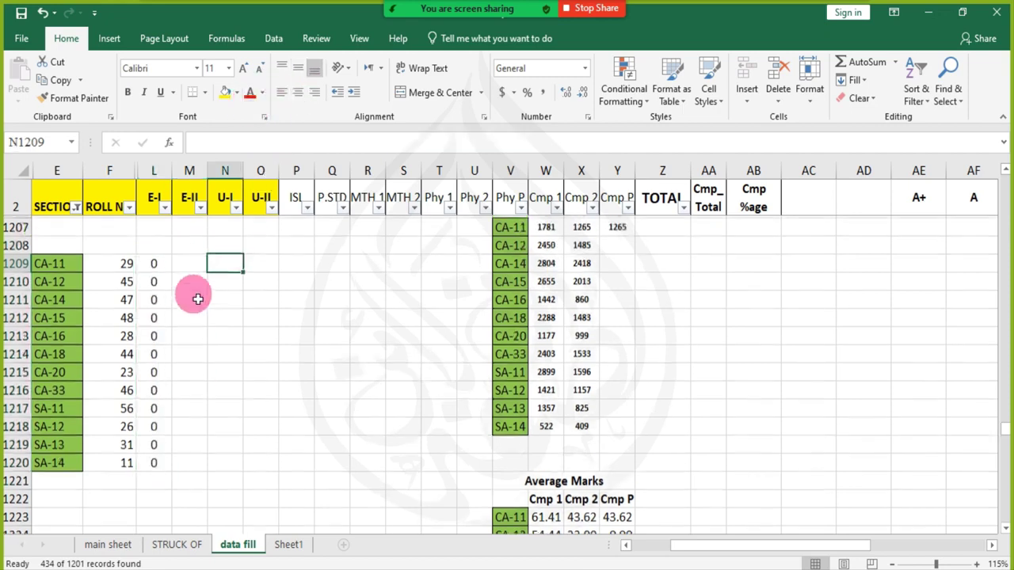
- Copy the COUNTIFS formula from L1209 across into M1209
left_click(166, 282)
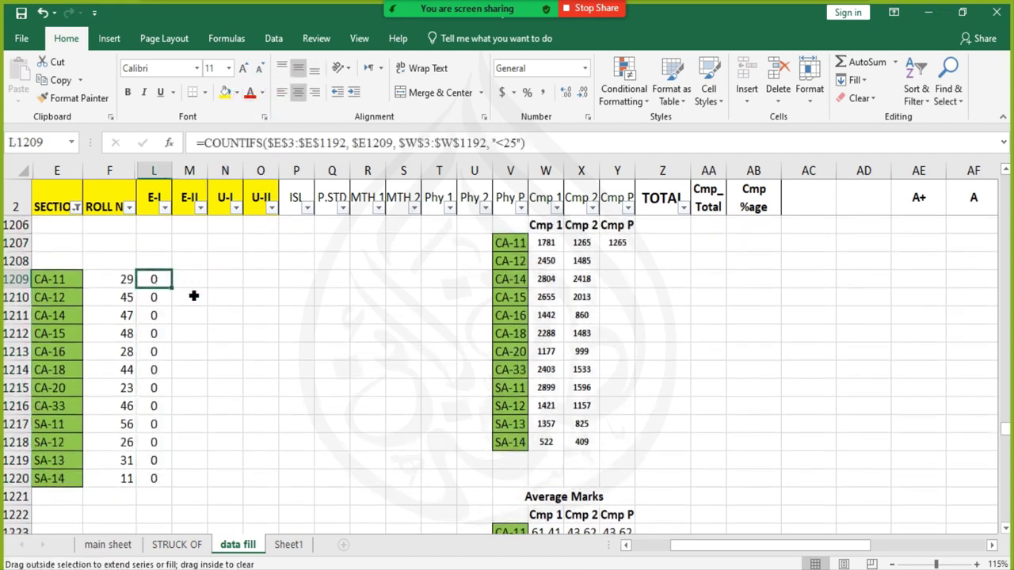
left_click_drag(202, 296, 204, 294)
left_click(192, 277)
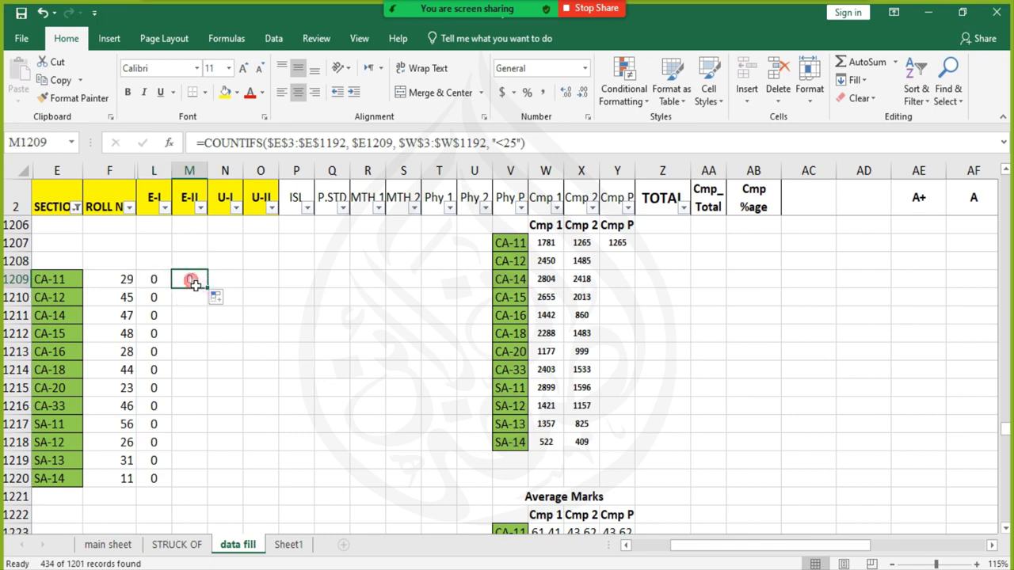
- Change M1209's marks range to the Cmp 2 column, $X$3:$X$1192, and fill the formula down through M1220
left_click(428, 150)
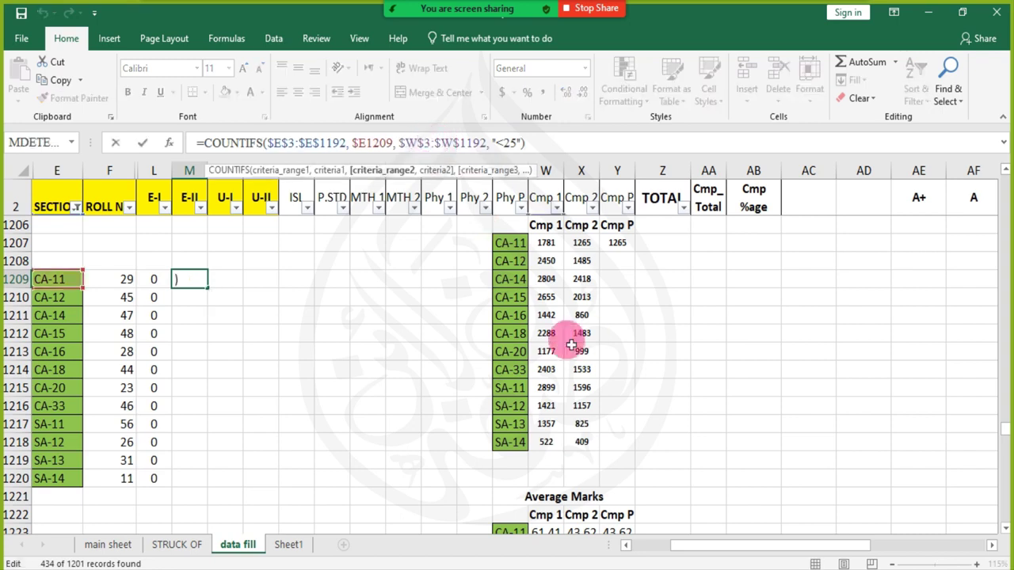
key("BackSpace")
type("X")
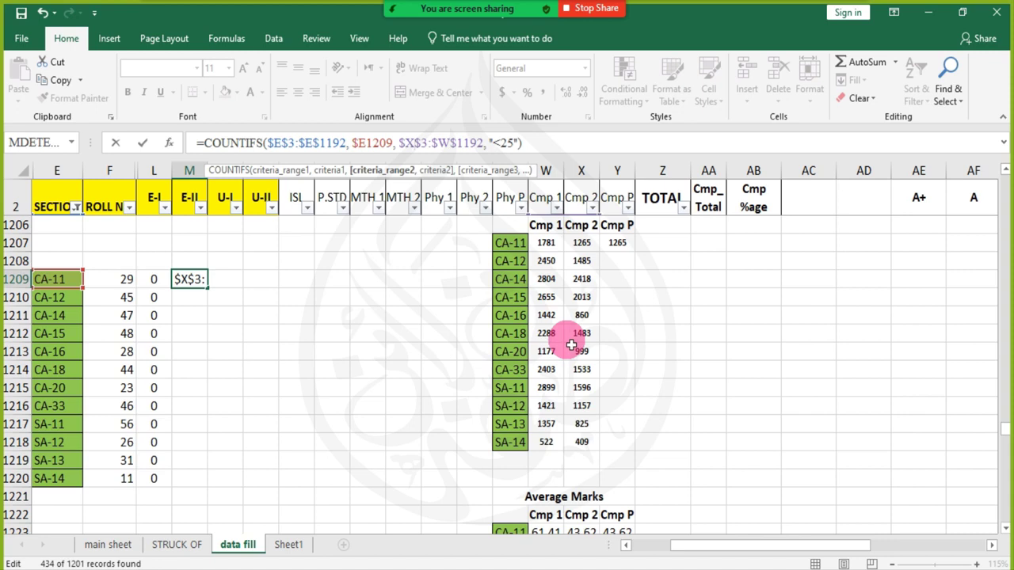
key("Right")
key("Right")
key("Right")
key("Right")
key("Right")
key("BackSpace")
type("X")
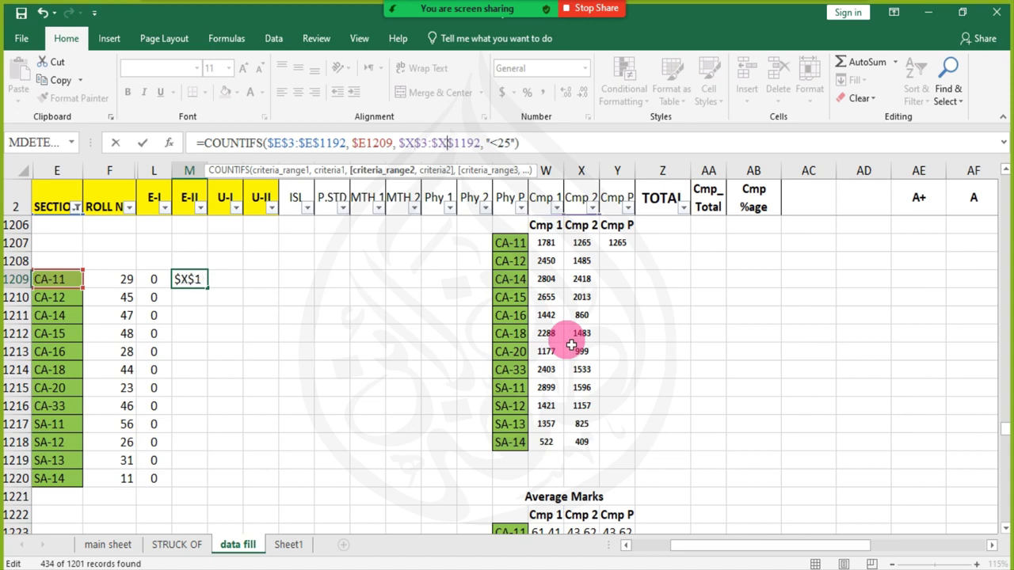
key("Return")
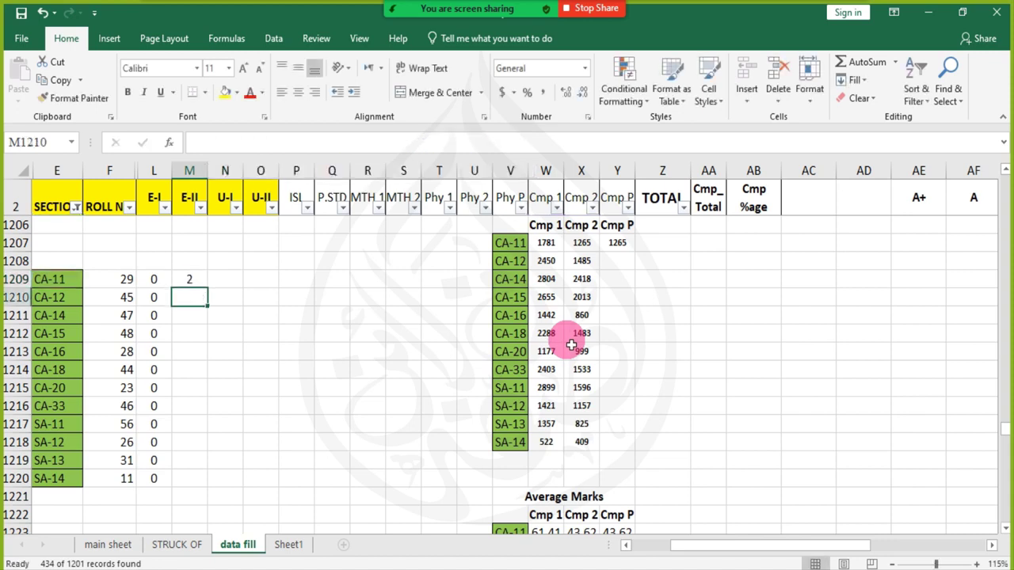
left_click(199, 280)
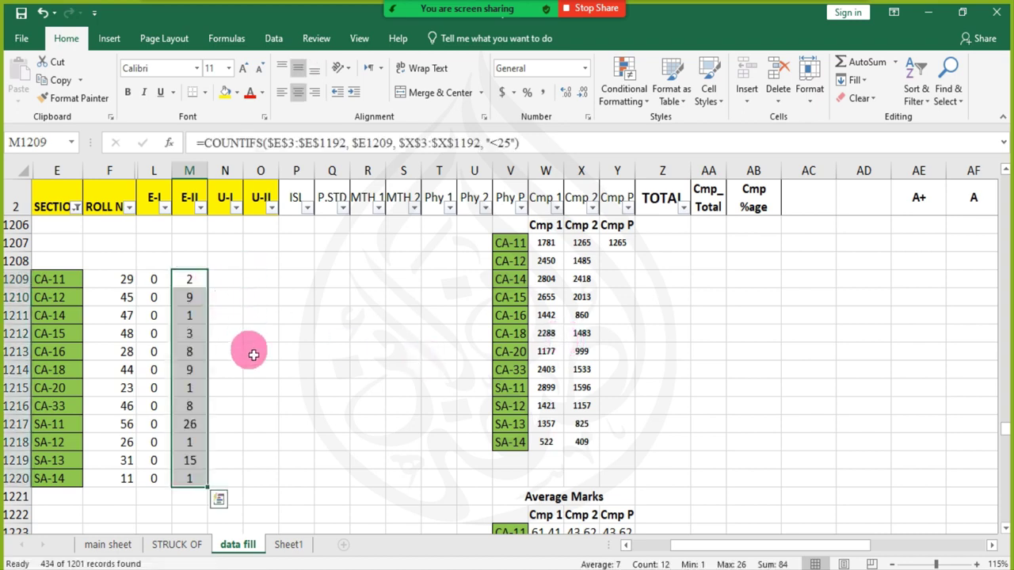
- Check the Cmp 2 supply count and its formula section by section in M1209:M1220
left_click(198, 279)
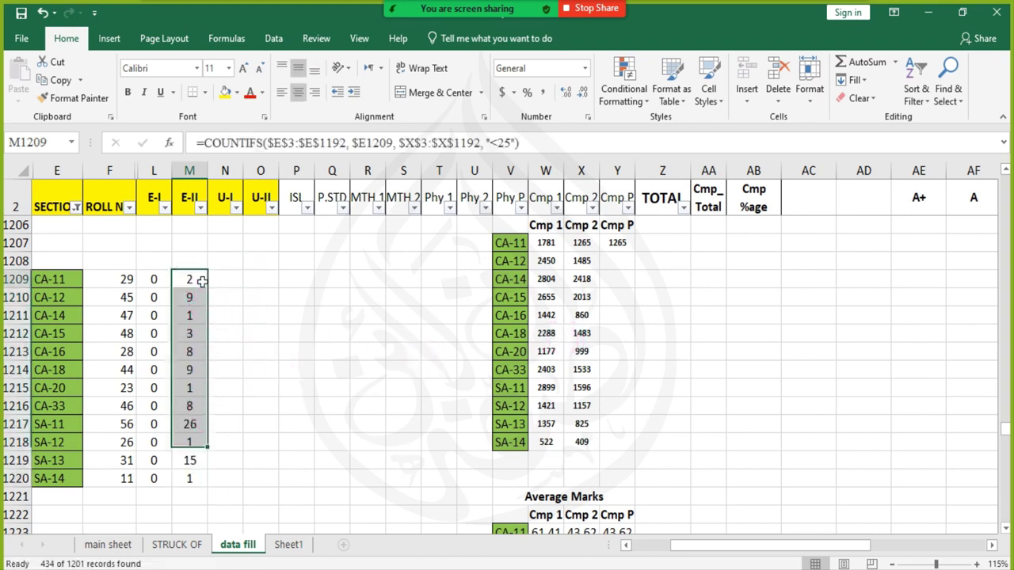
left_click(196, 299)
left_click(194, 317)
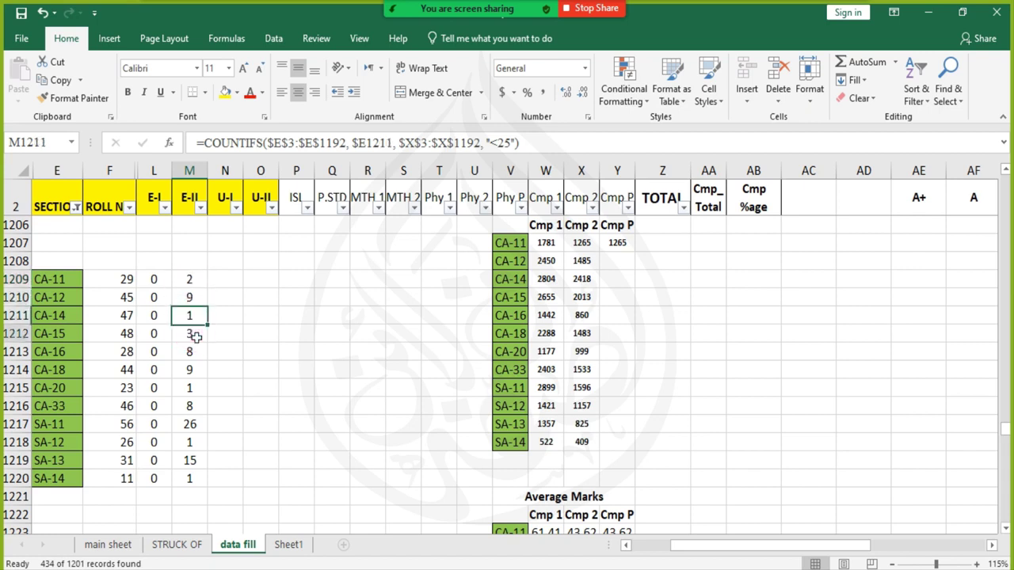
left_click(193, 353)
left_click(192, 371)
left_click(193, 388)
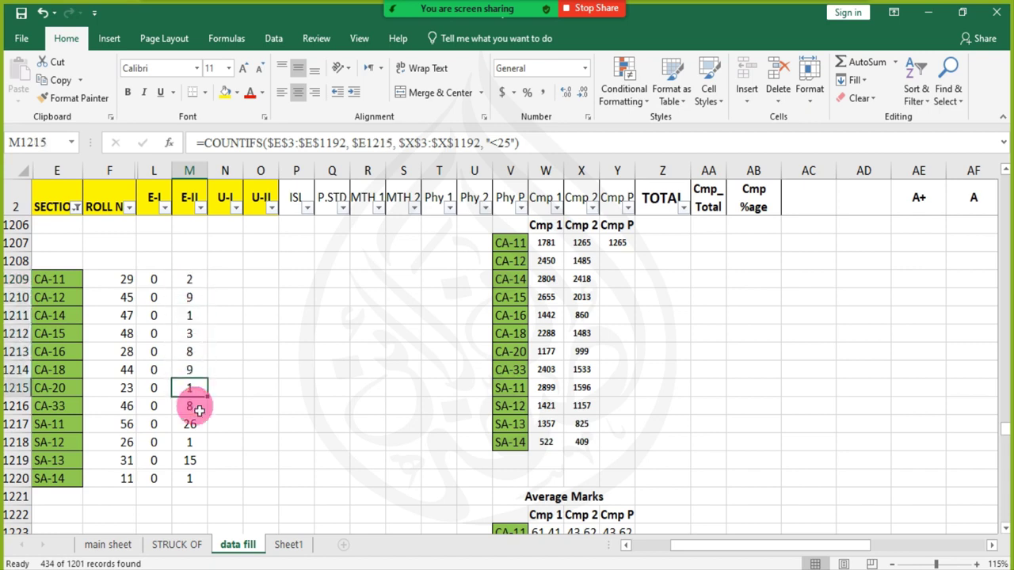
left_click(194, 406)
left_click(194, 427)
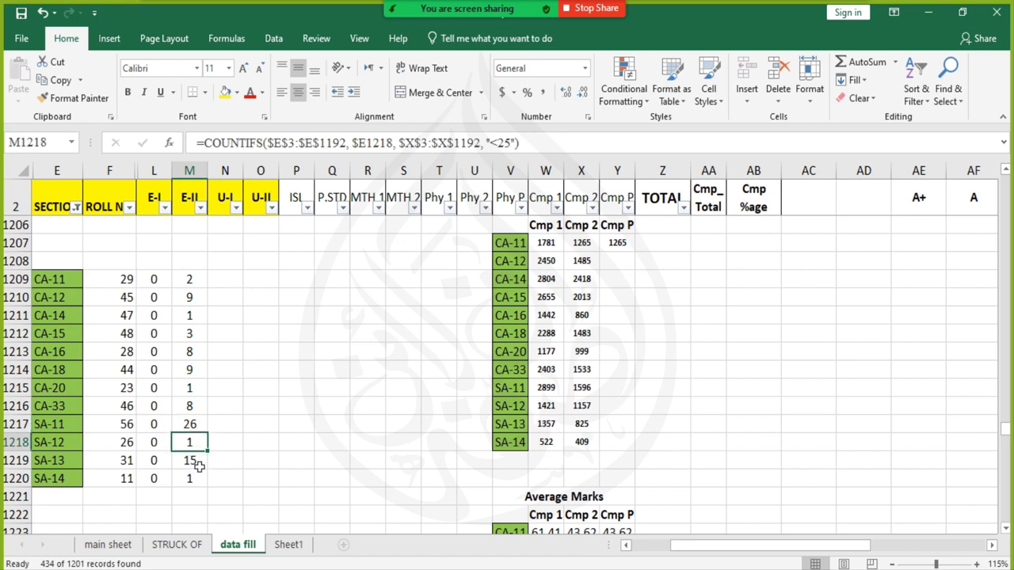
left_click(198, 466)
left_click(204, 481)
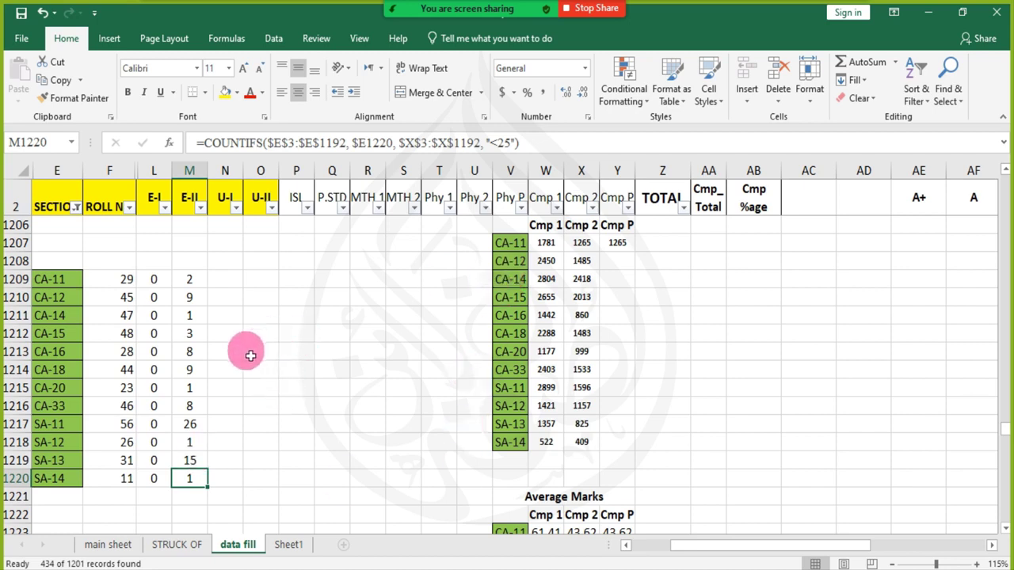
- Filter the SECTION column of the student list to show only CA-15
left_click(191, 334)
scroll(89, 220, "up", 20)
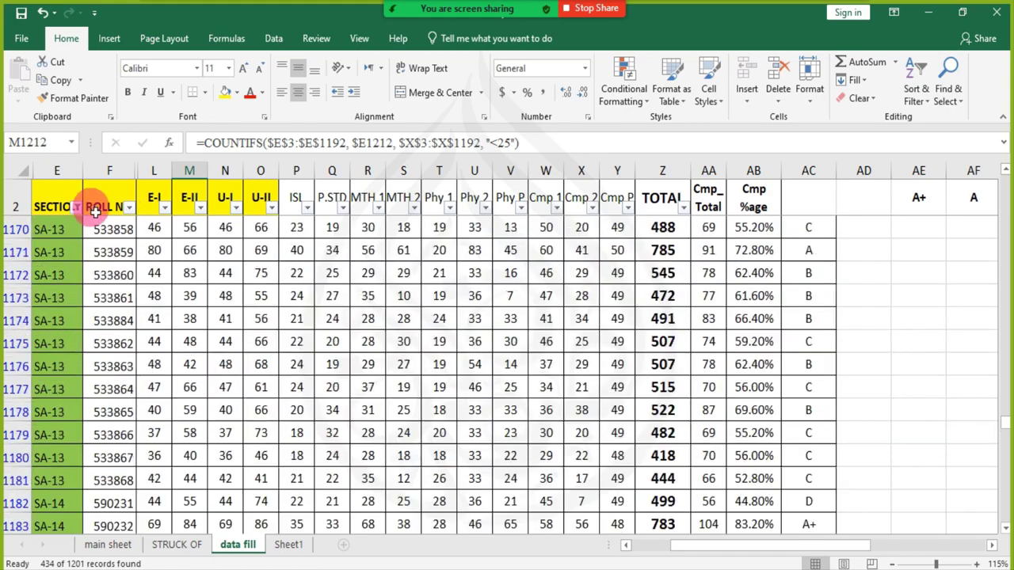
left_click_drag(1002, 396, 1003, 180)
left_click(69, 207)
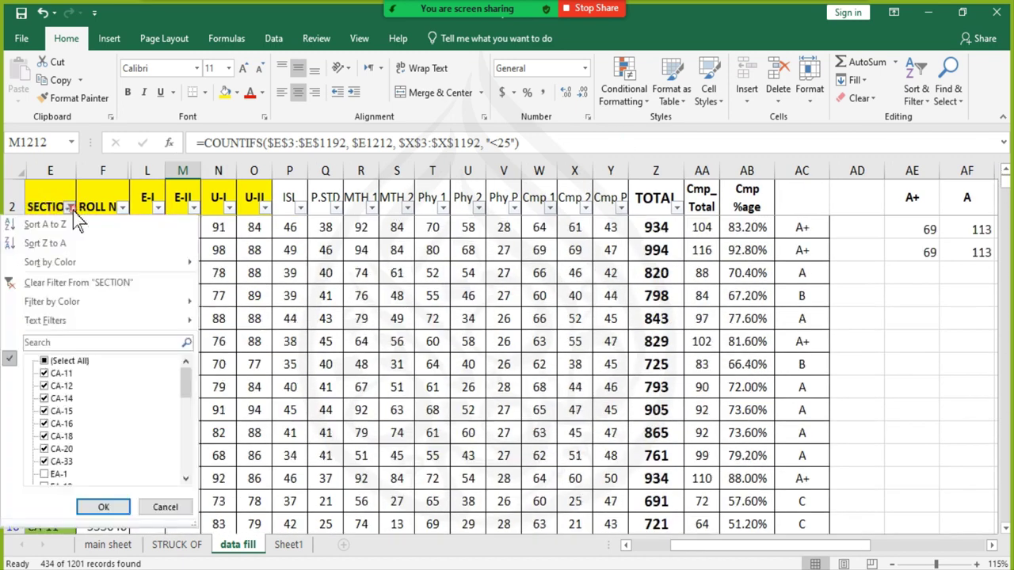
left_click(71, 361)
left_click(73, 361)
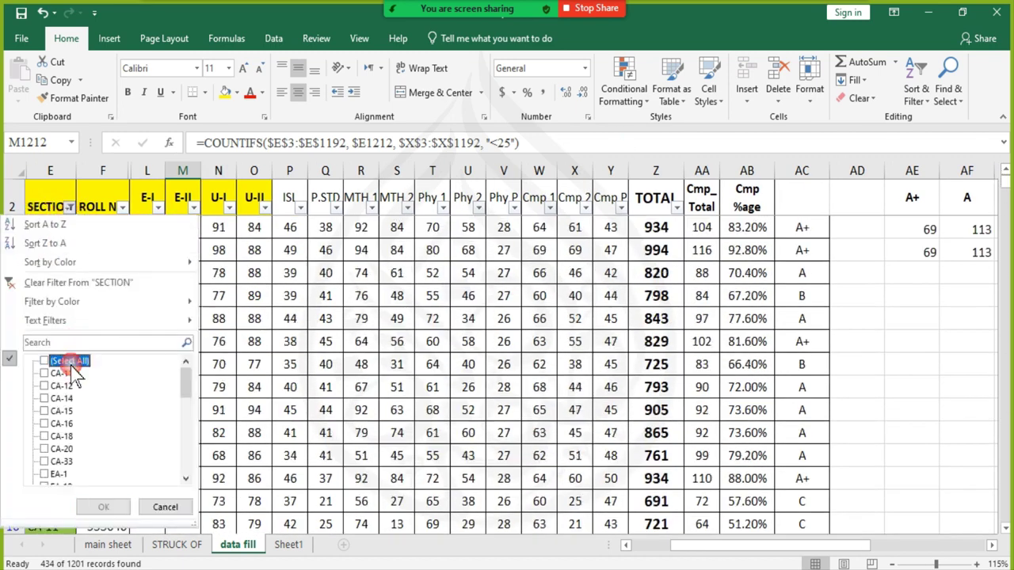
left_click(63, 411)
left_click(103, 507)
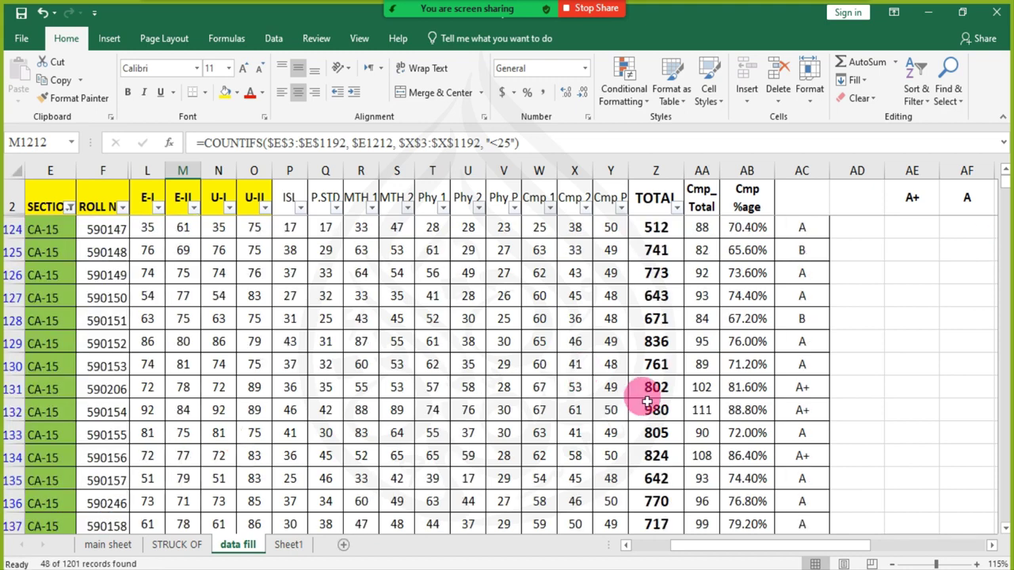
- Filter the Cmp 2 column to show only marks less than 25
left_click(585, 207)
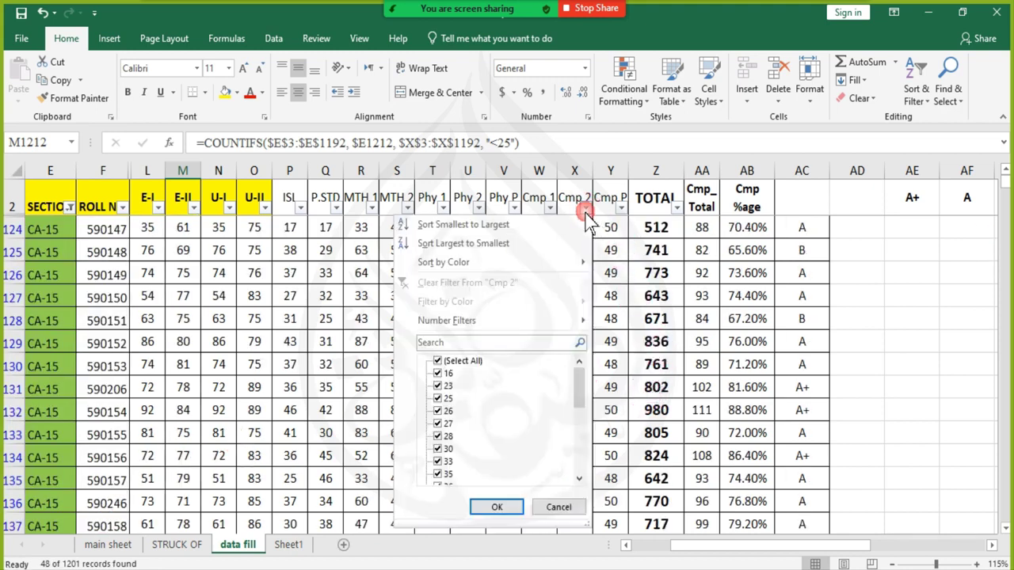
mouse_move(541, 323)
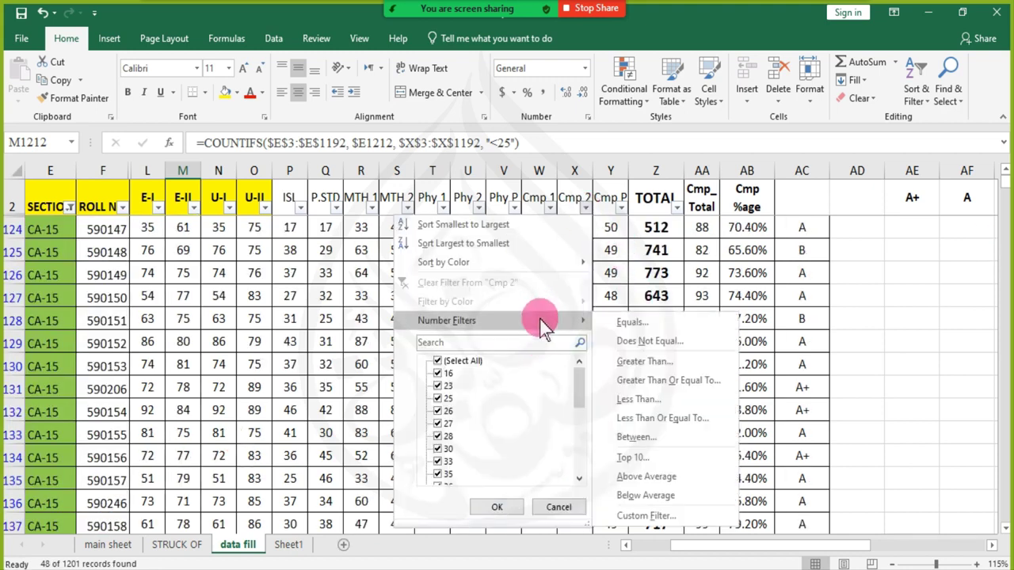
left_click(715, 400)
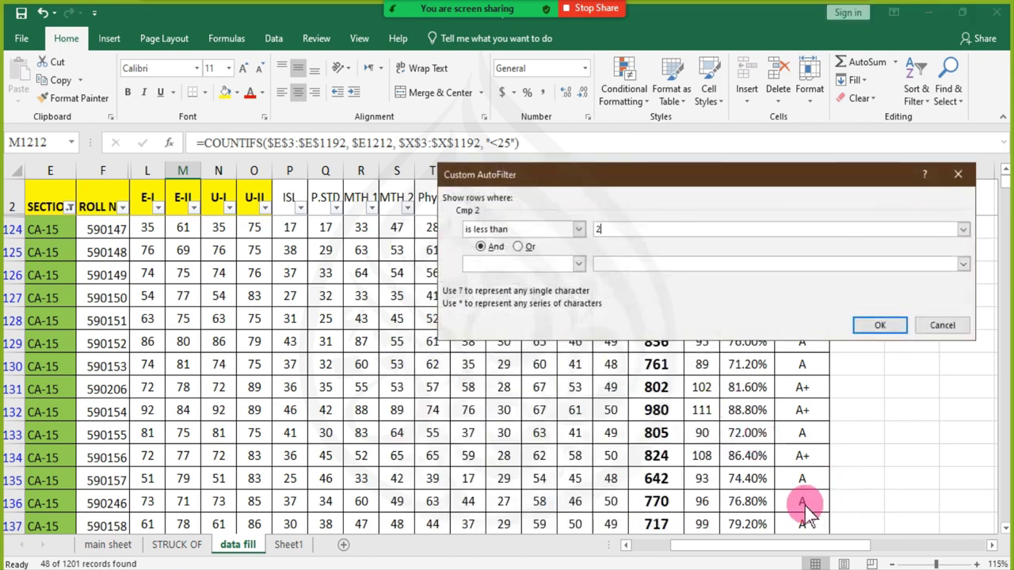
key("Return")
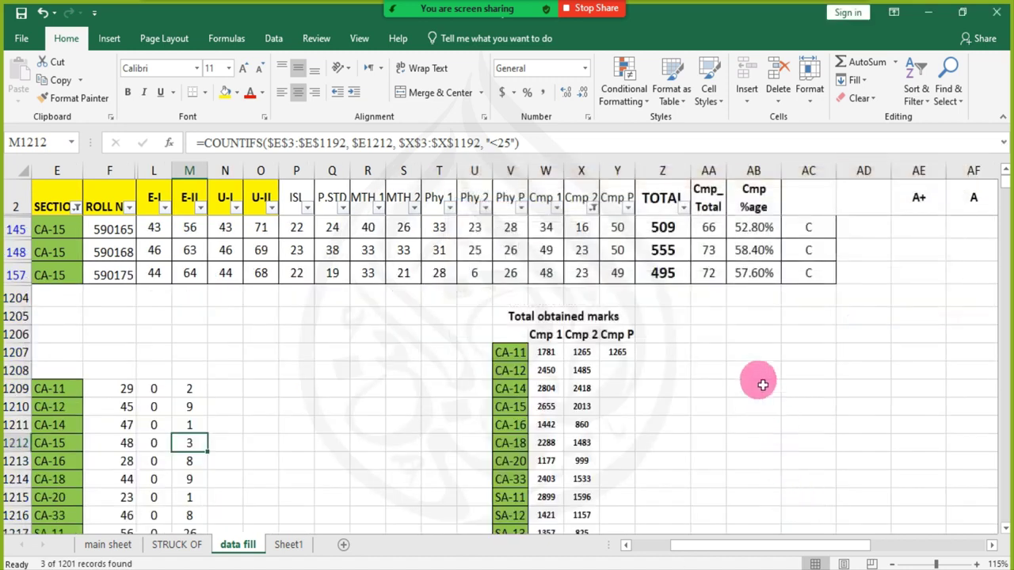
- Select the filtered CA-15 students' Cmp 2 marks and compare how many there are with the COUNTIFS result
left_click(705, 317)
left_click_drag(708, 229, 711, 274)
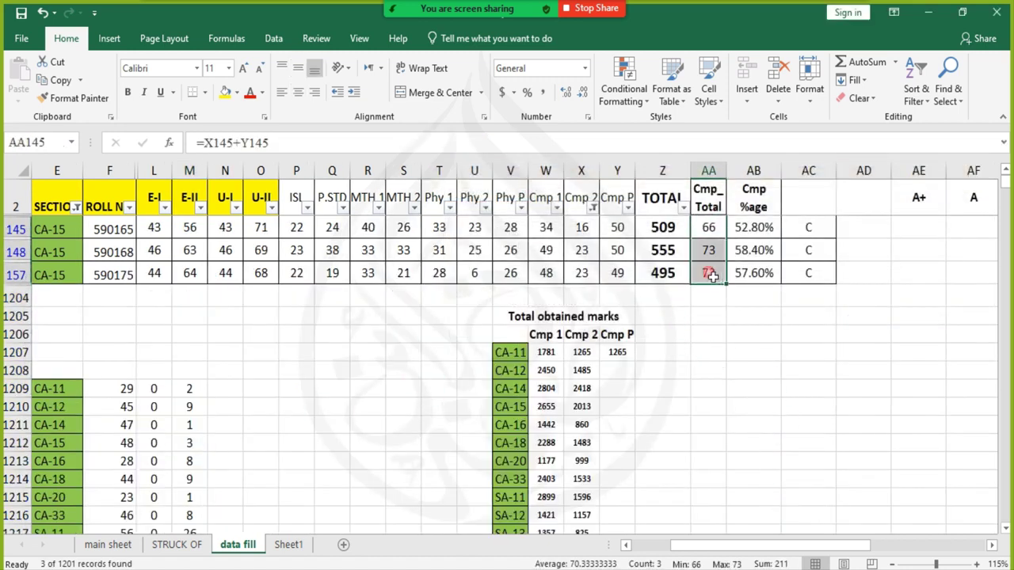
left_click_drag(588, 234, 585, 278)
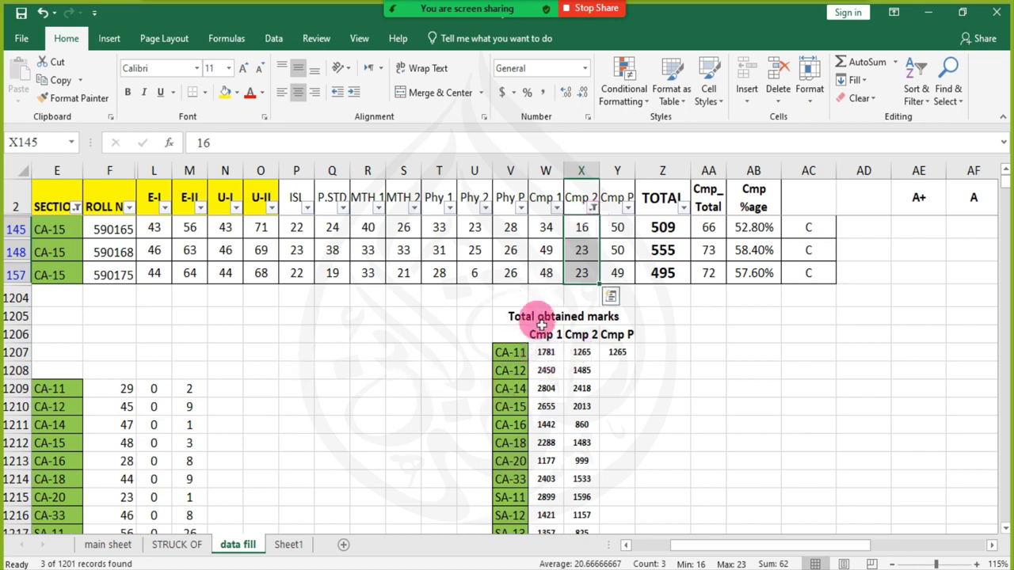
- Clear the filter from the Cmp 2 column
left_click(593, 206)
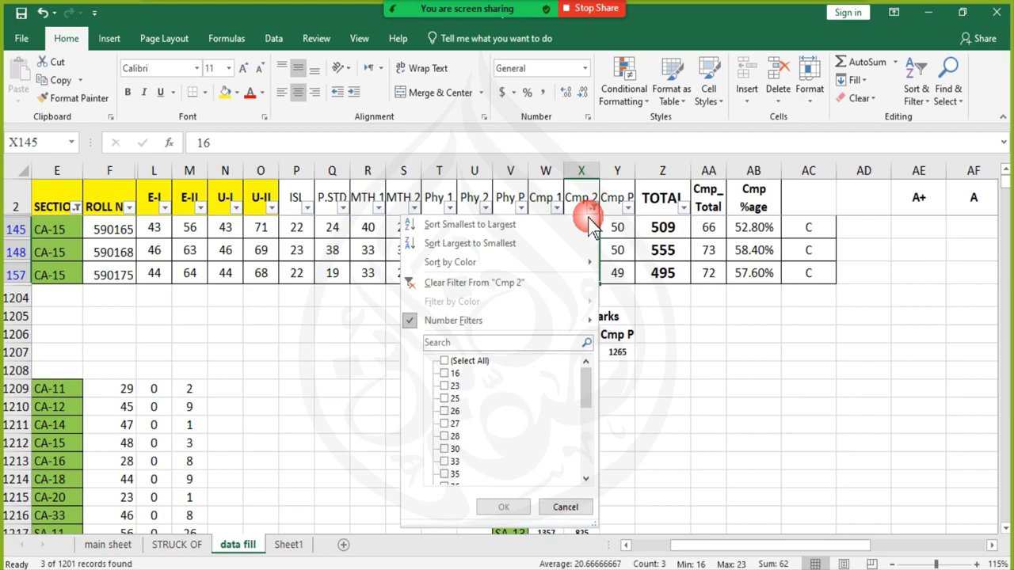
left_click(505, 287)
left_click(356, 386)
- Review the summary tables below the student list, comparing the new counts with the averages, No. of supplies and Computer Part 2 Grades tables
scroll(248, 366, "down", 7)
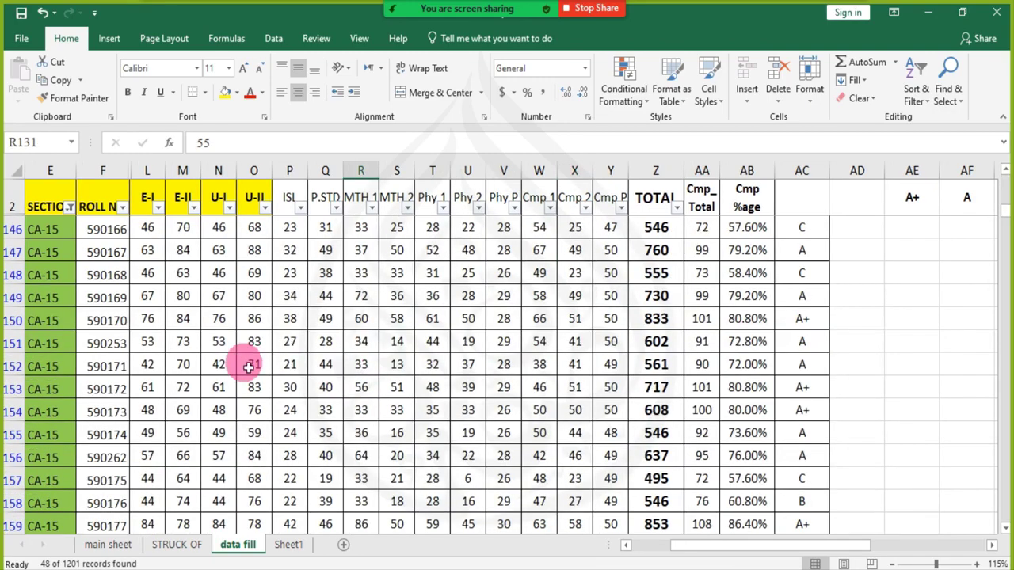
scroll(242, 360, "down", 10)
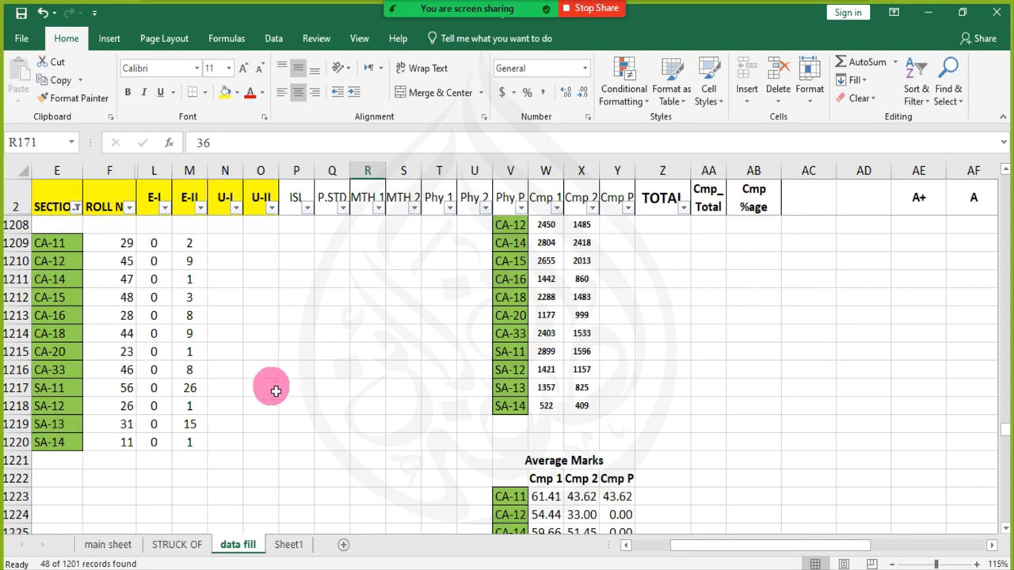
scroll(232, 423, "down", 7)
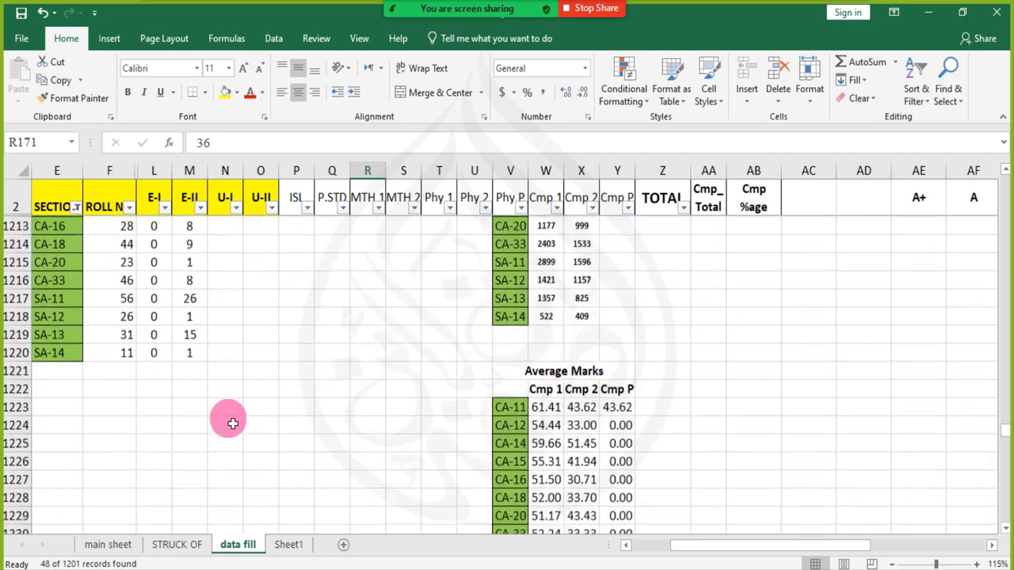
scroll(230, 424, "down", 7)
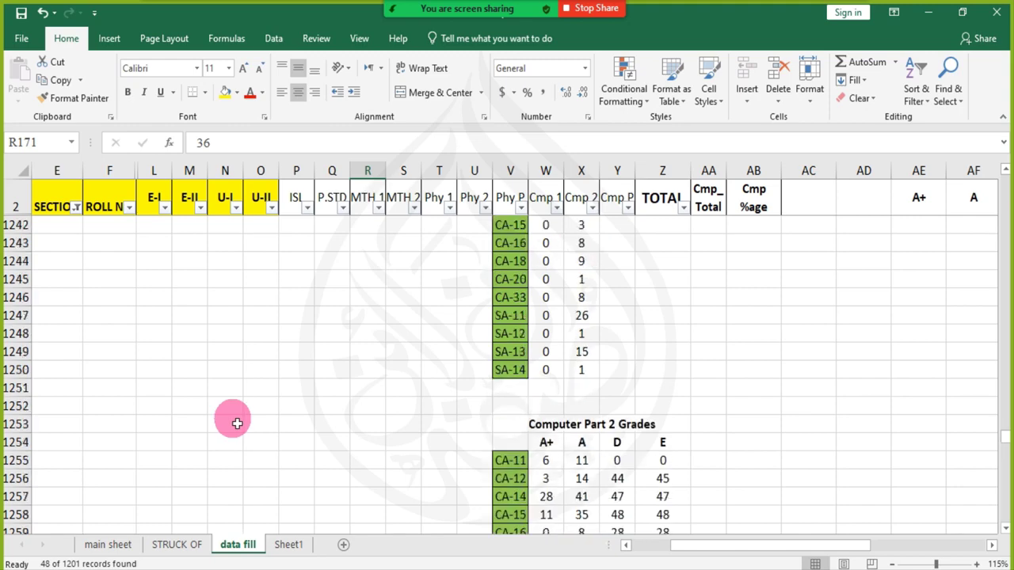
scroll(236, 424, "down", 1)
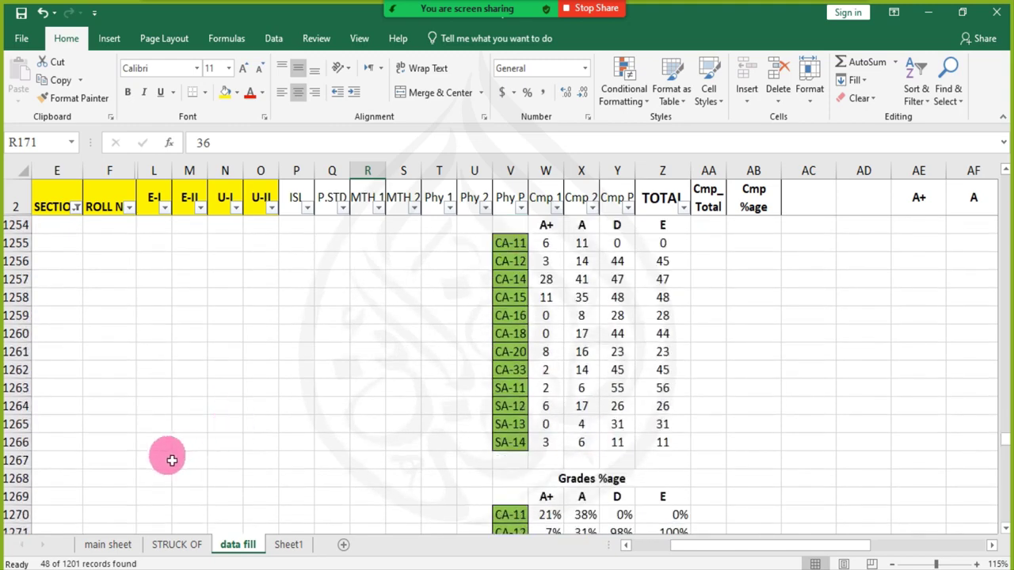
scroll(171, 460, "up", 12)
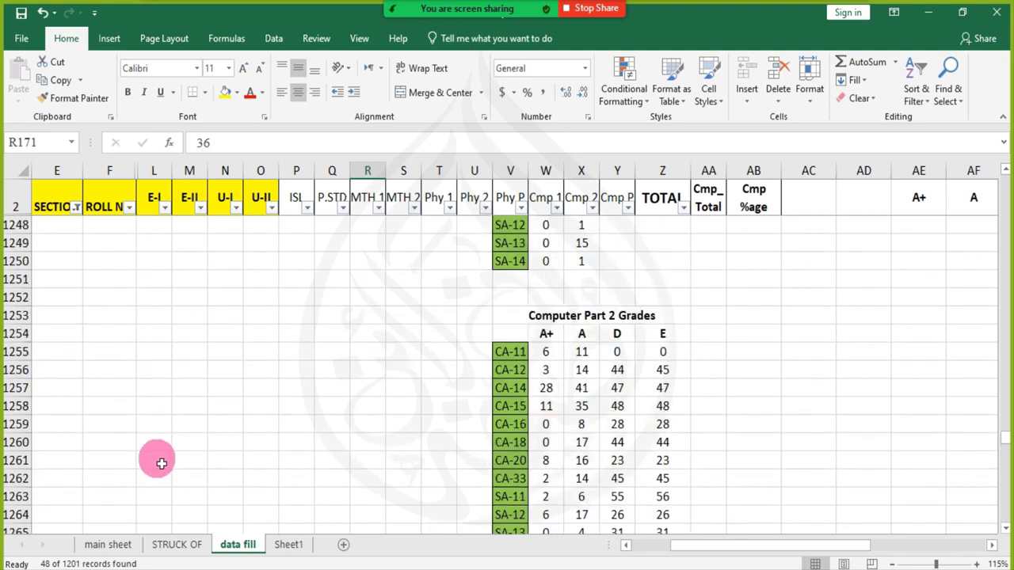
scroll(160, 463, "up", 5)
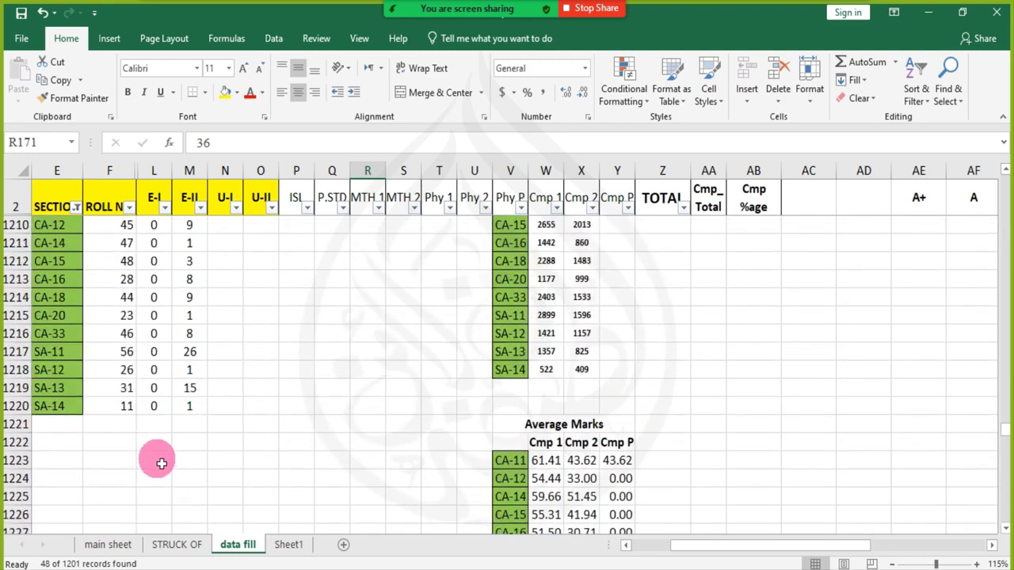
left_click(100, 324)
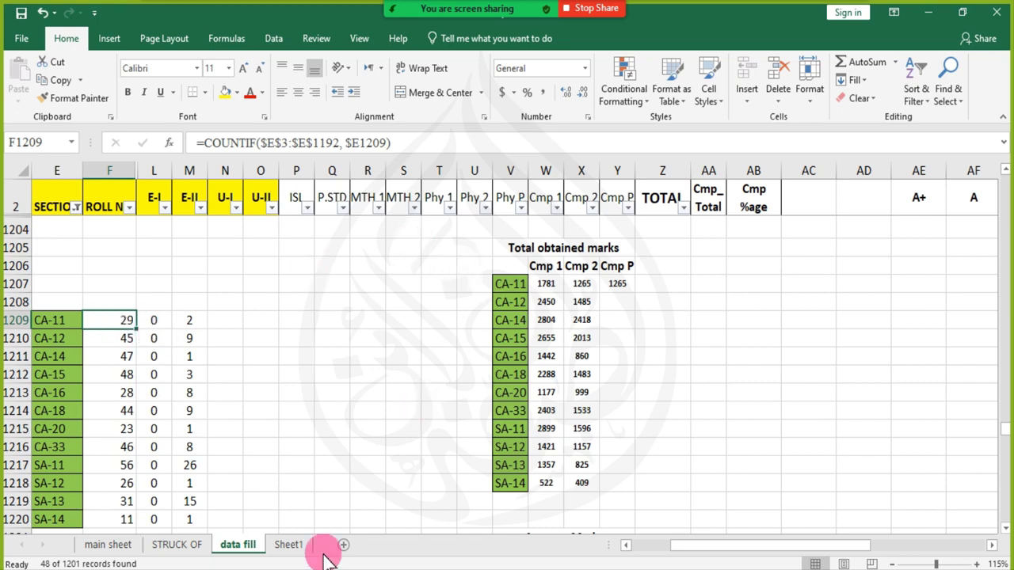
scroll(599, 464, "down", 6)
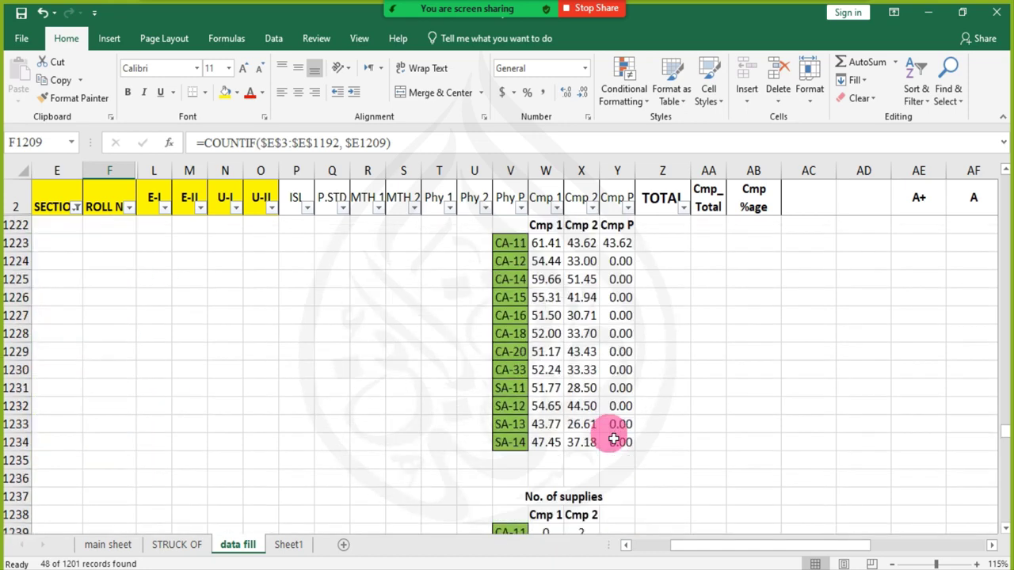
- Show the COUNTIFS formula behind CA-11's A+ count in the Computer Part 2 Grades table
scroll(594, 455, "down", 9)
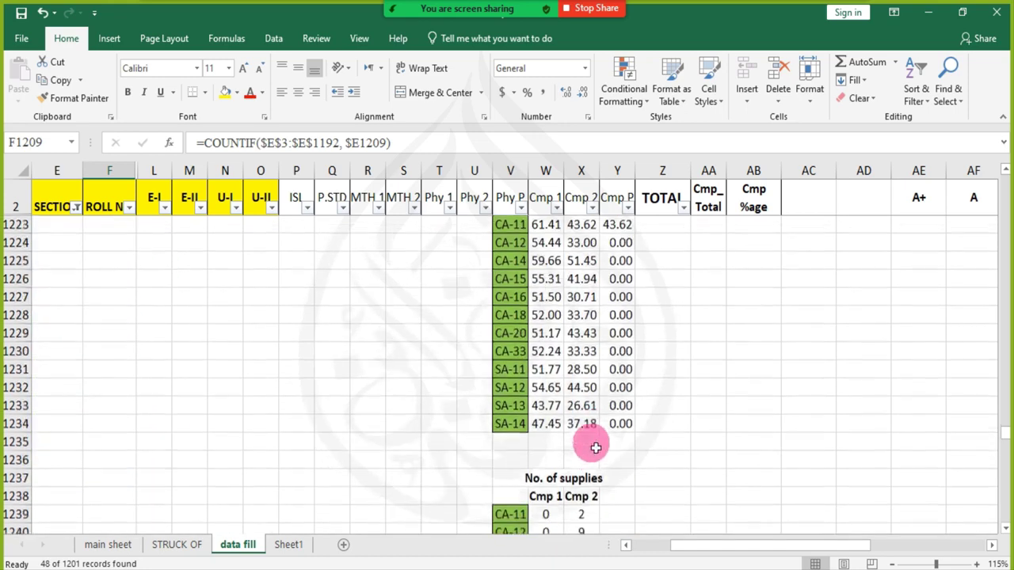
scroll(596, 451, "down", 1)
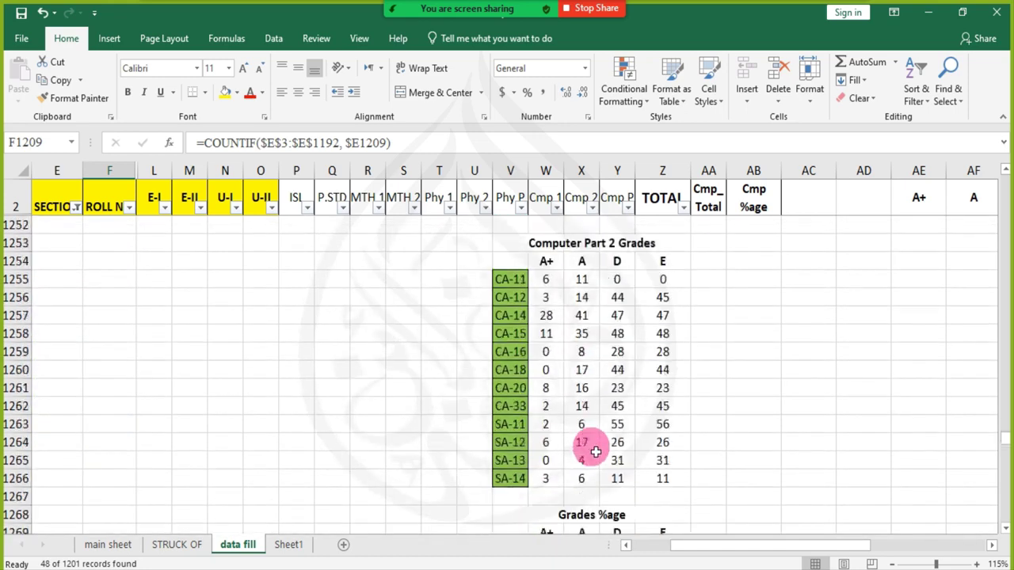
left_click(554, 281)
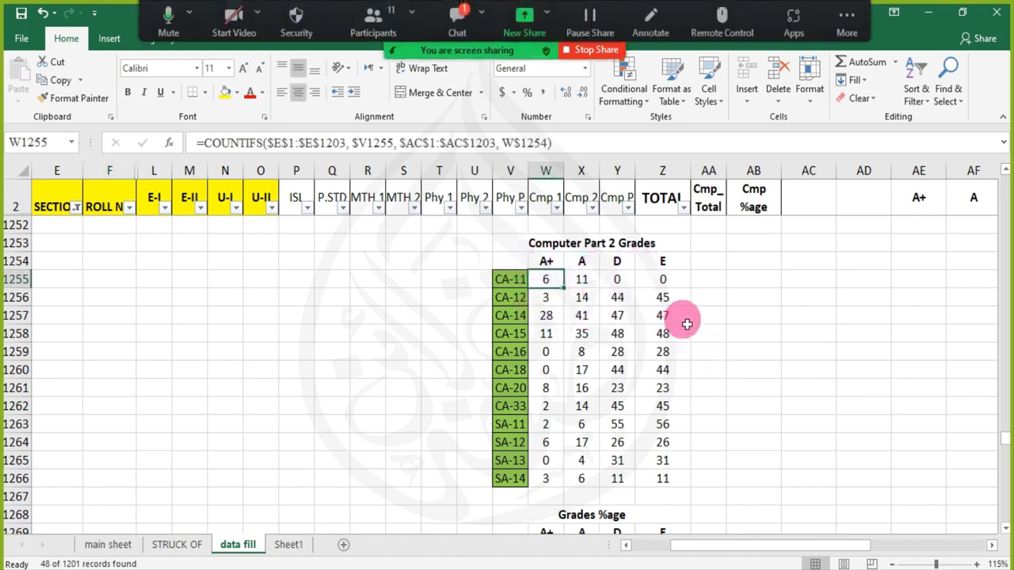
- Inspect the nested IF formula in column AC that converts a CA-15 student's Cmp %age into a grade
scroll(690, 272, "up", 7)
left_click(769, 265)
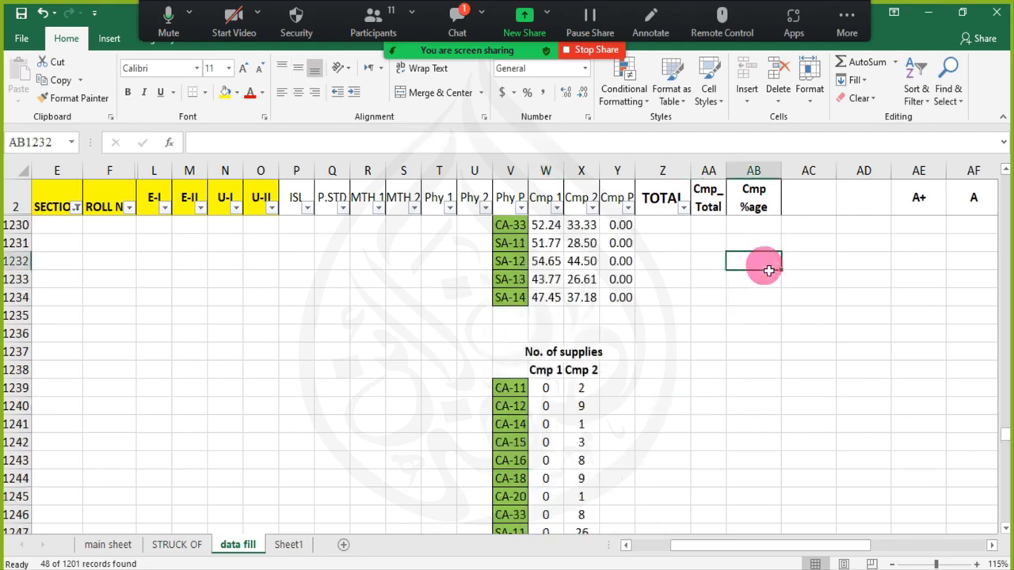
key("ctrl+Up")
scroll(765, 262, "up", 4)
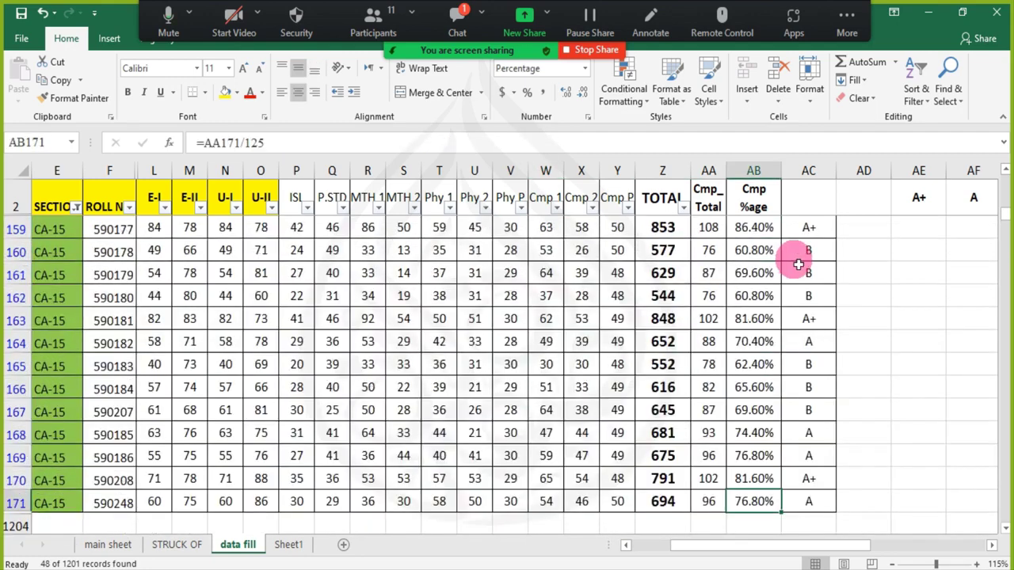
left_click(804, 252)
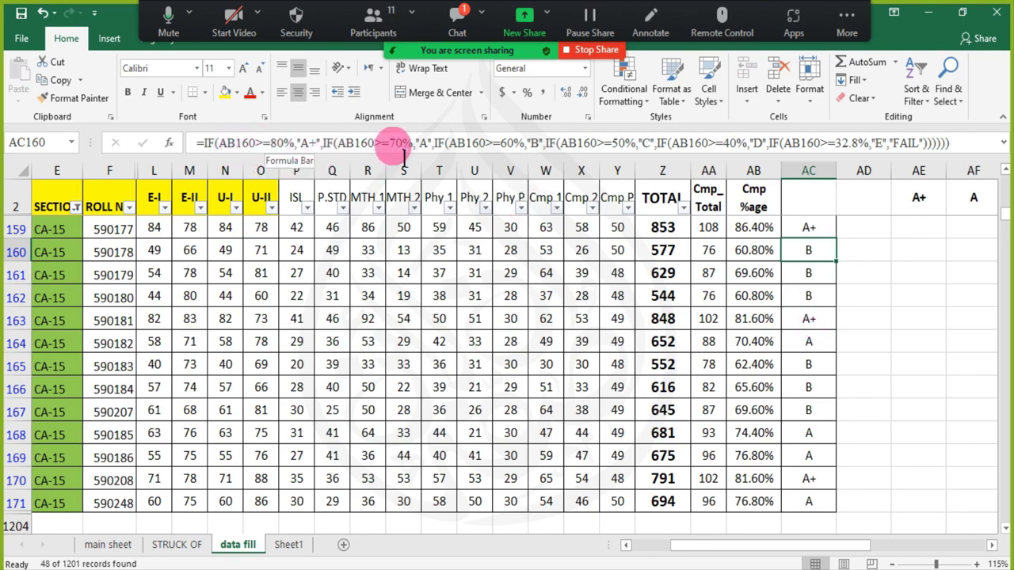
- Examine the section range, grade range and criteria references inside the COUNTIFS formula for CA-11's A+ grade, leaving the formula unchanged
scroll(657, 294, "down", 8)
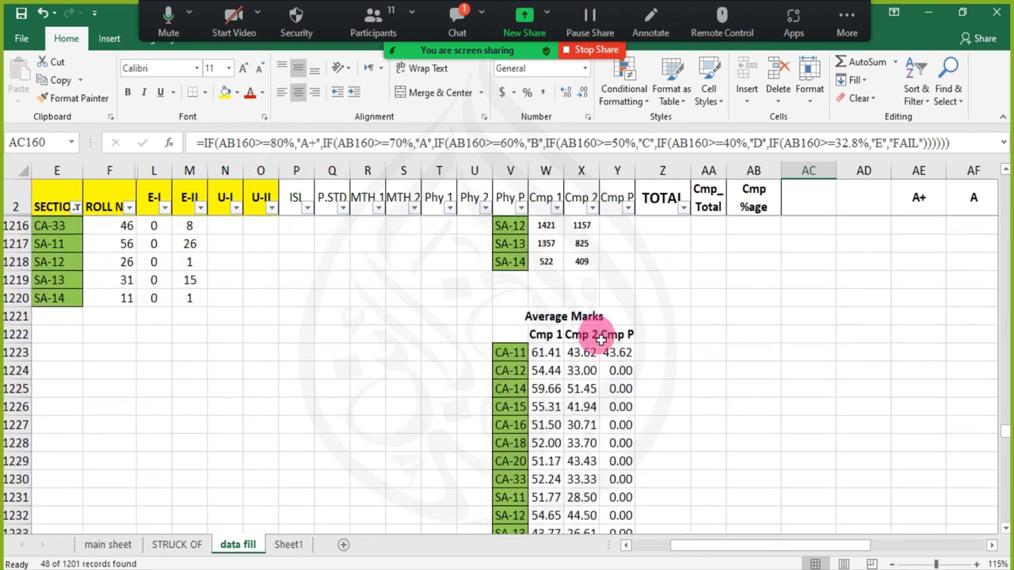
scroll(600, 338, "down", 9)
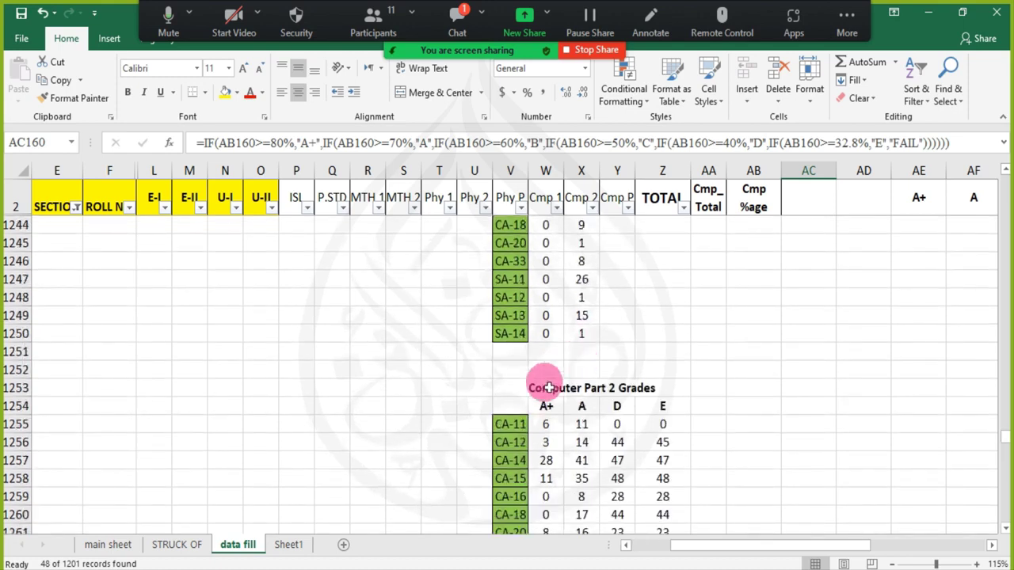
left_click(546, 406)
left_click(551, 425)
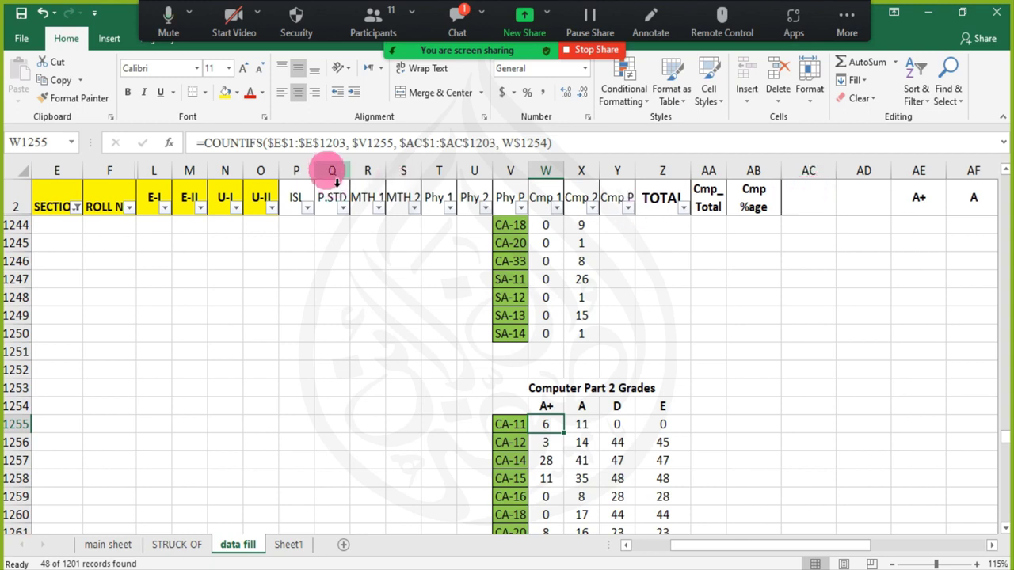
left_click(278, 144)
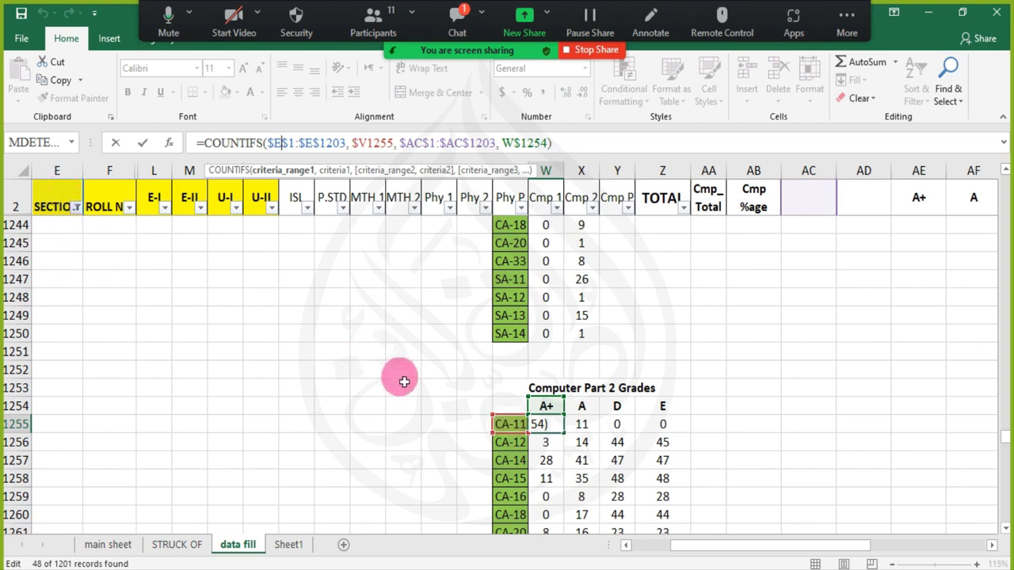
left_click(378, 143)
left_click(446, 142)
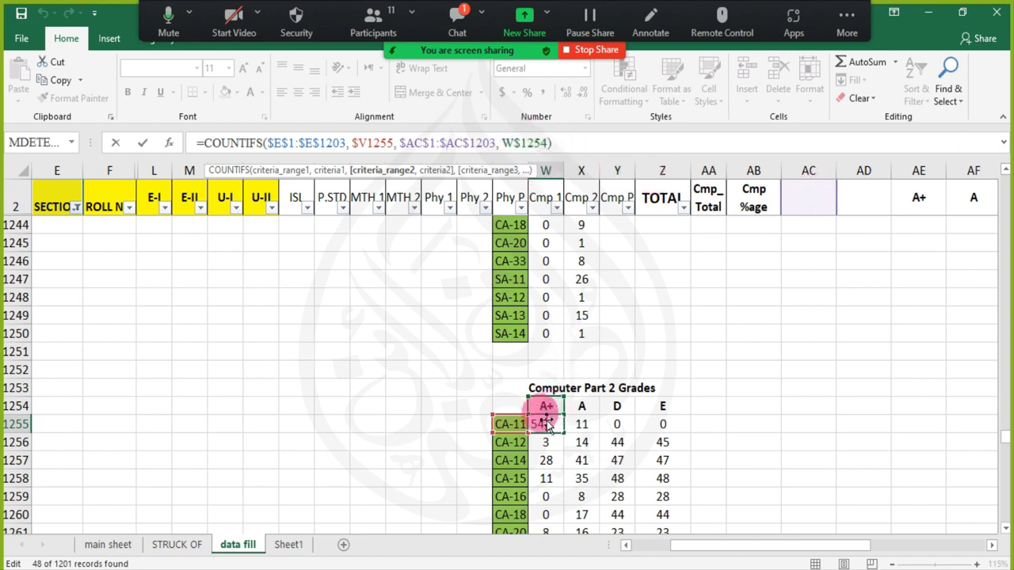
key("Return")
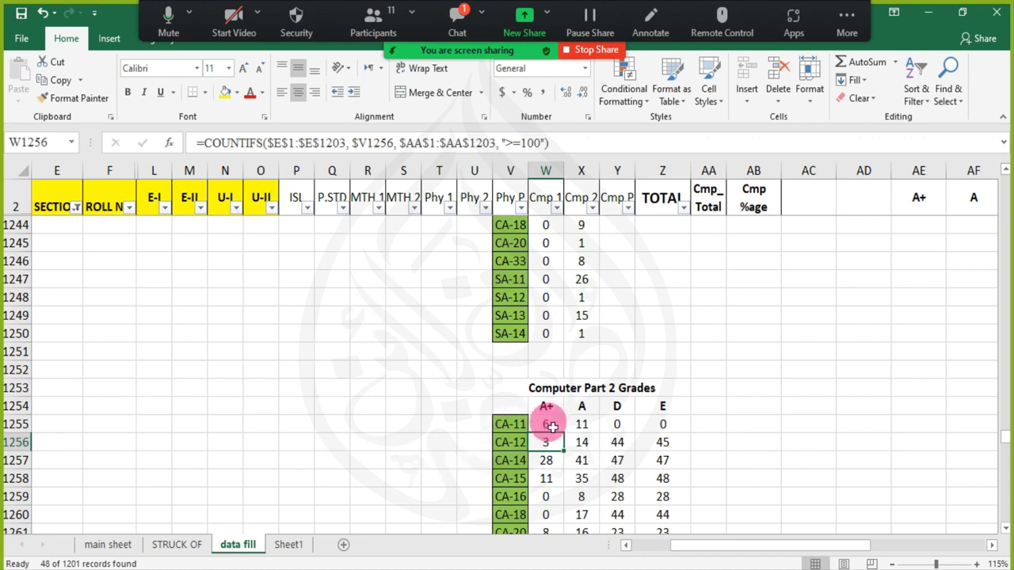
left_click(550, 425)
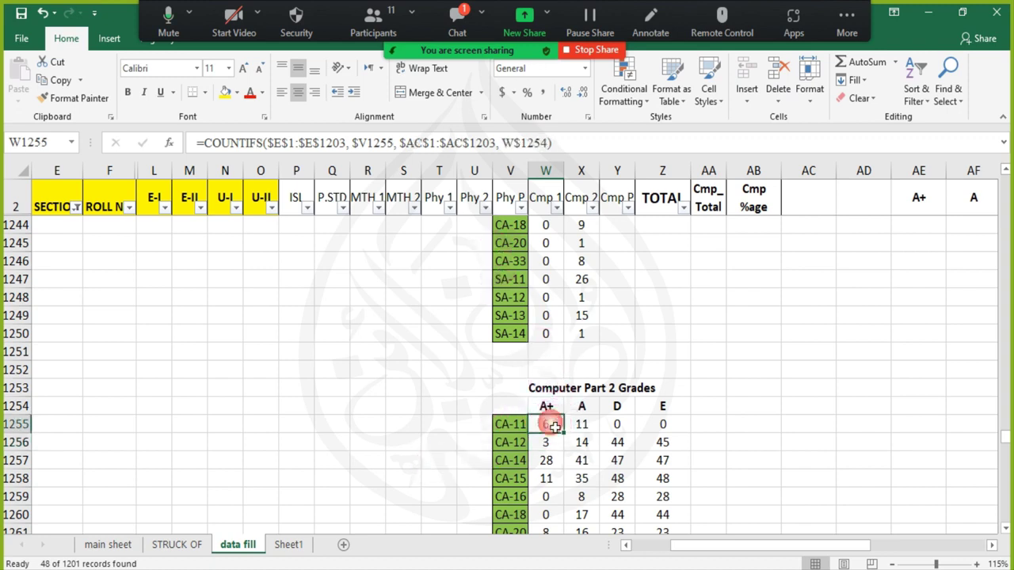
scroll(600, 396, "down", 3)
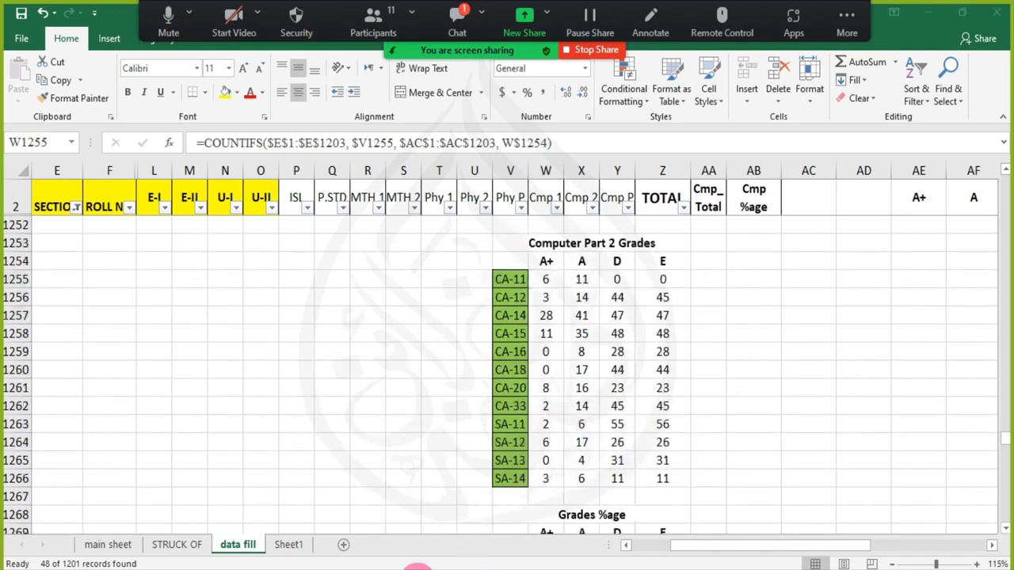
left_click(418, 565)
left_click(196, 78)
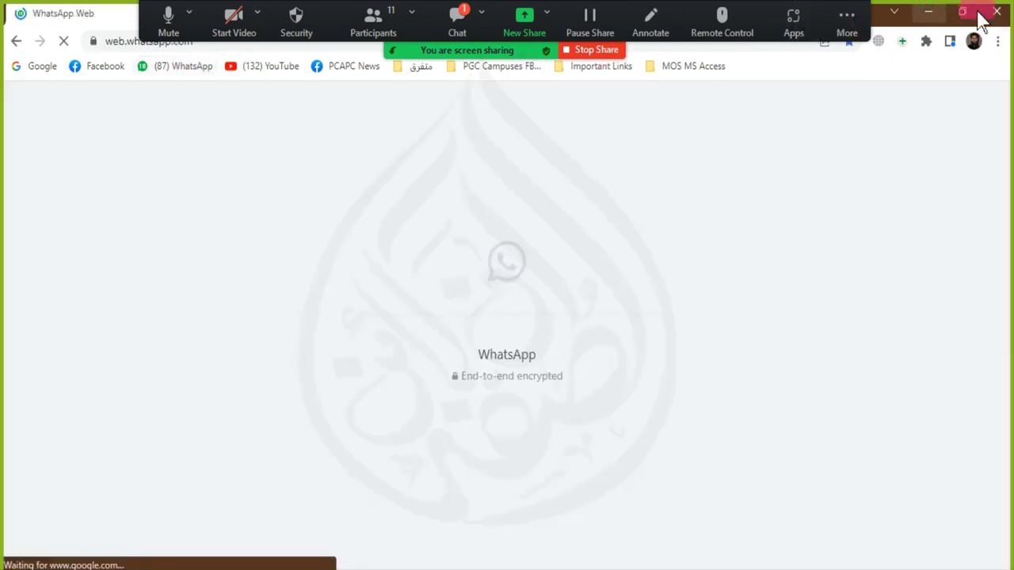
left_click(990, 15)
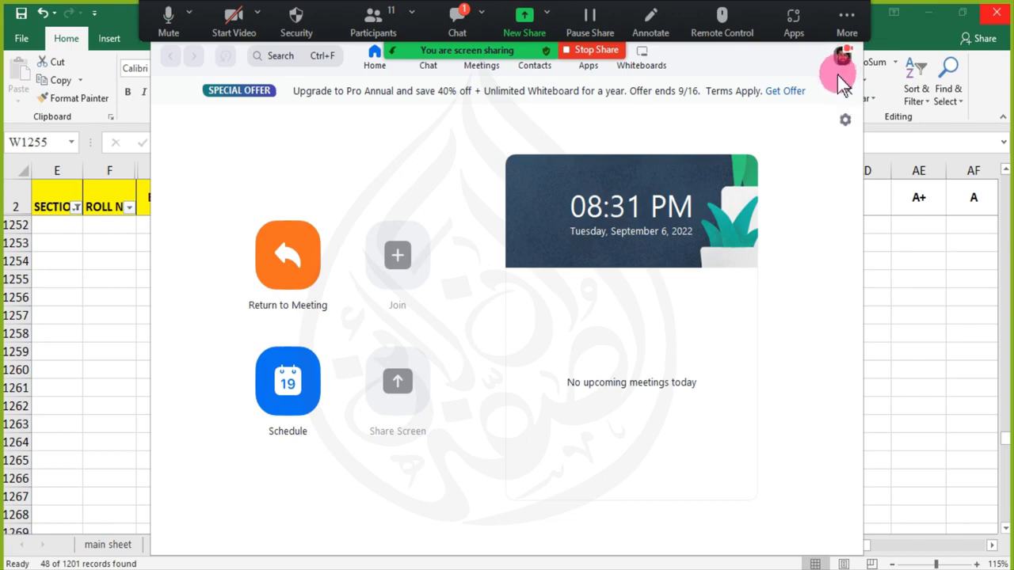
left_click(895, 291)
- Review the Grades %age table and inspect how its formulas divide each grade count by the section's COUNTIF total
left_click(617, 351)
scroll(607, 380, "down", 5)
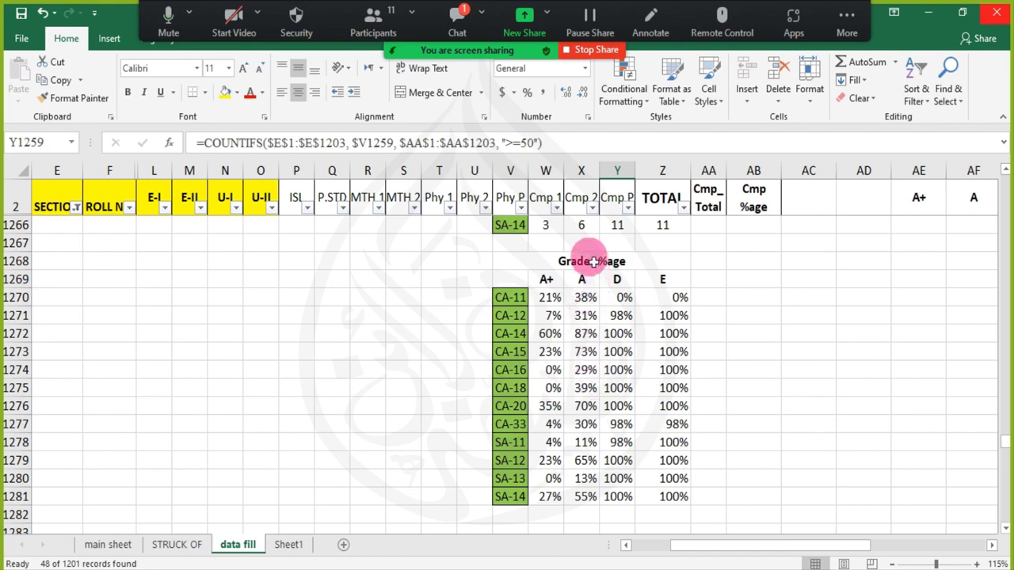
left_click(557, 301)
left_click_drag(561, 307, 694, 301)
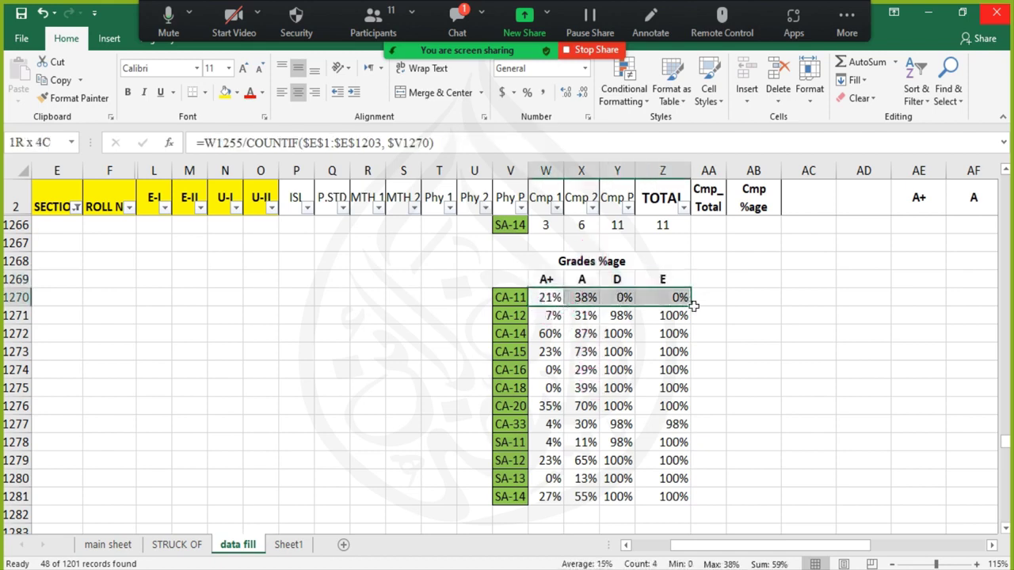
left_click(651, 334)
scroll(584, 377, "down", 7)
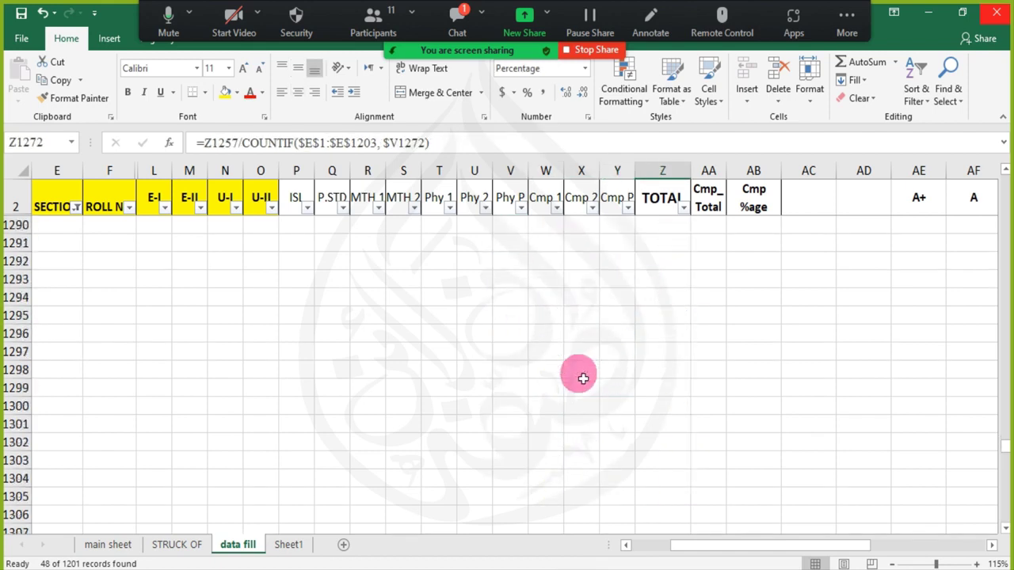
scroll(581, 373, "up", 12)
scroll(581, 362, "up", 8)
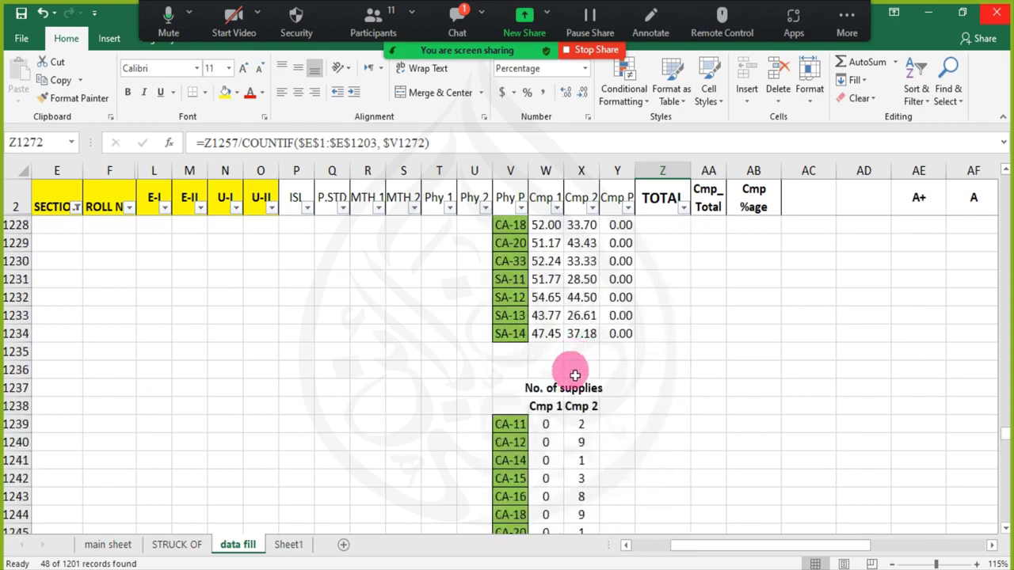
- Try to open the recent workbook PART 1 LIST (1).xlsx and remove its entry from the recent files list
left_click_drag(673, 567, 679, 407)
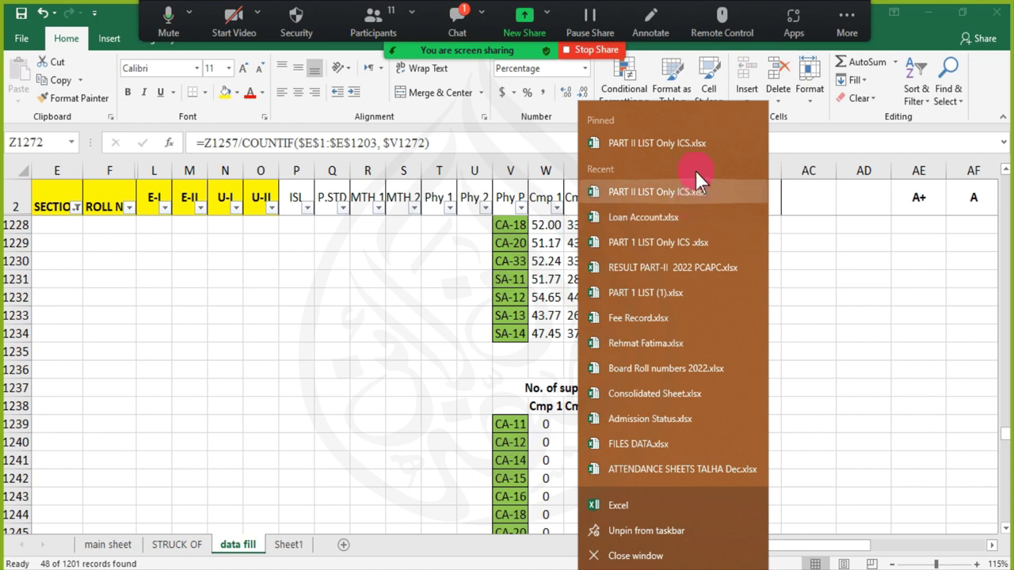
left_click(692, 296)
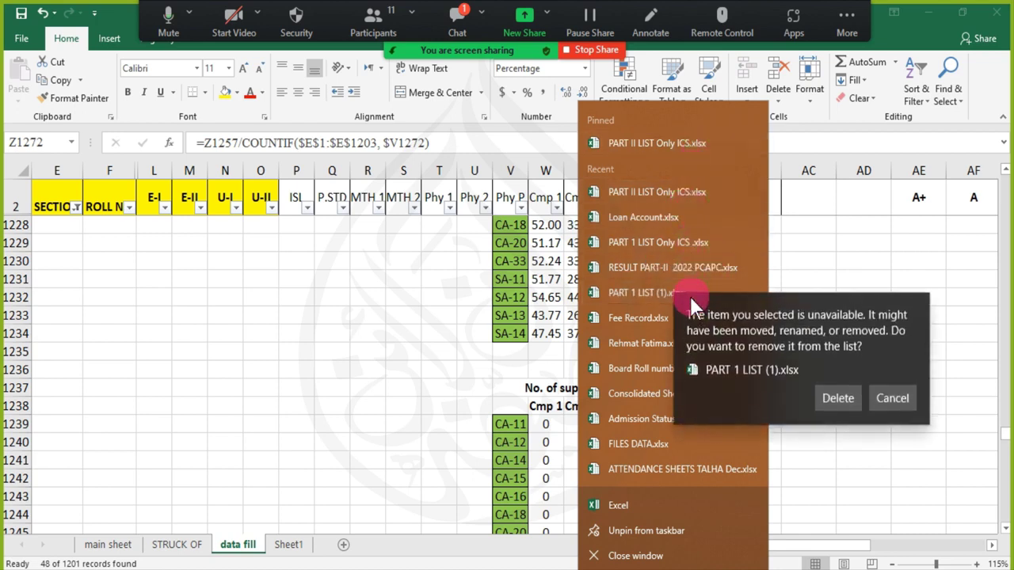
left_click(847, 399)
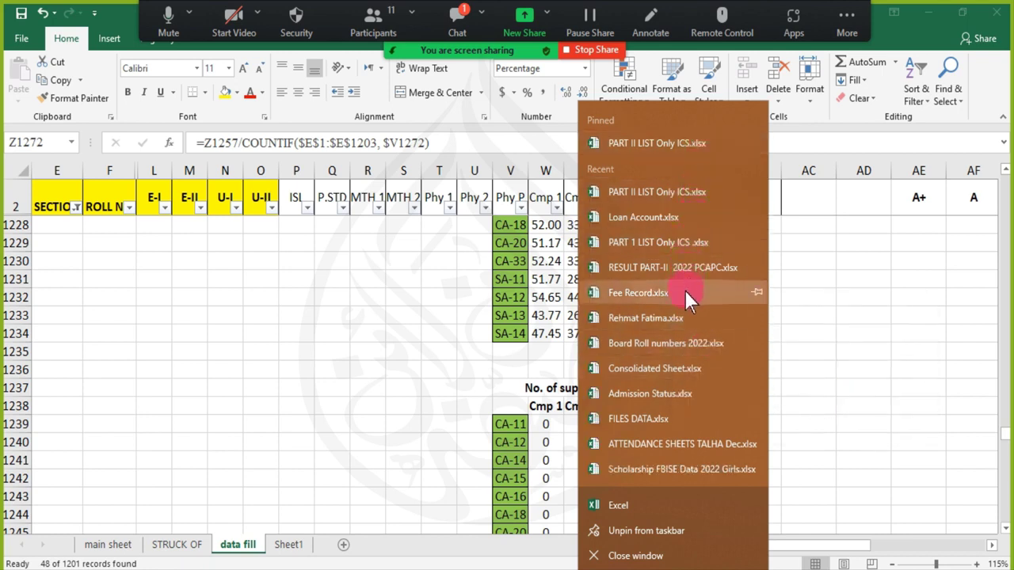
left_click(818, 321)
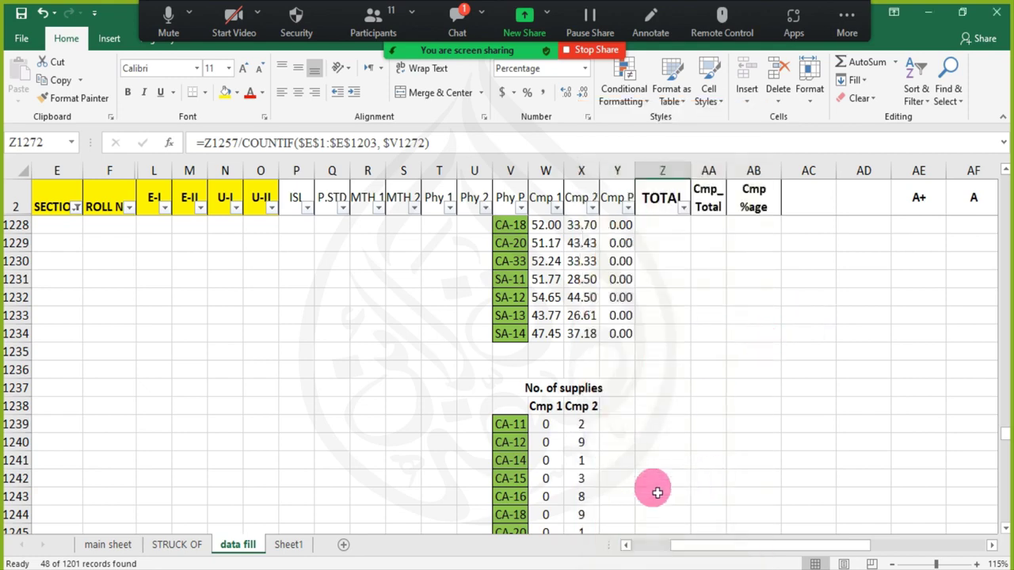
- Switch to File Explorer and open the workbook PART 1 LIST Only ICS .xlsx from the Board Results 2022 folder
left_click(351, 564)
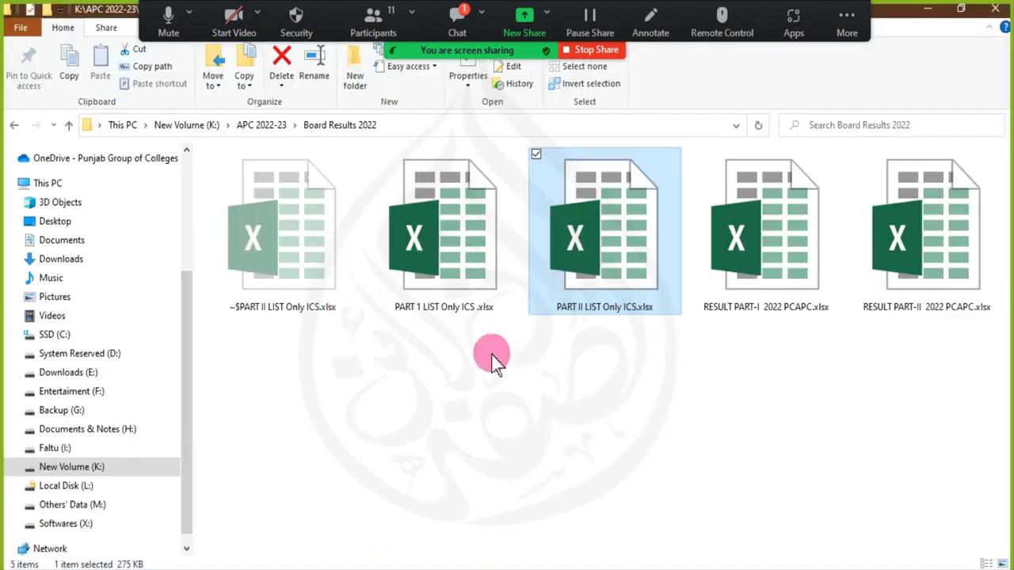
double_click(427, 260)
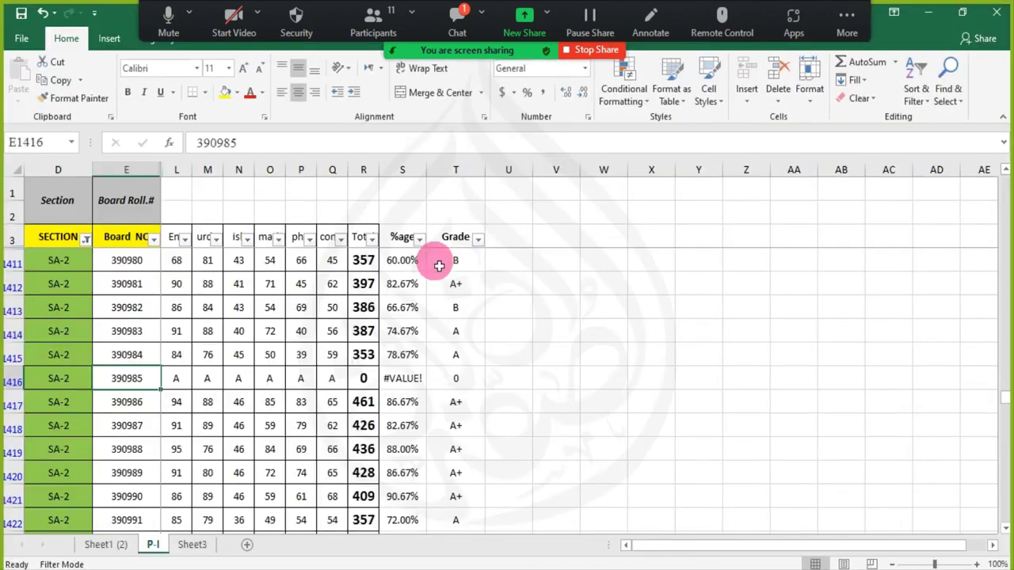
- Find the Computer Grades table below the student list on sheet P-I and inspect the COUNTIFS formula for CA-41's A+ count
scroll(460, 325, "up", 1)
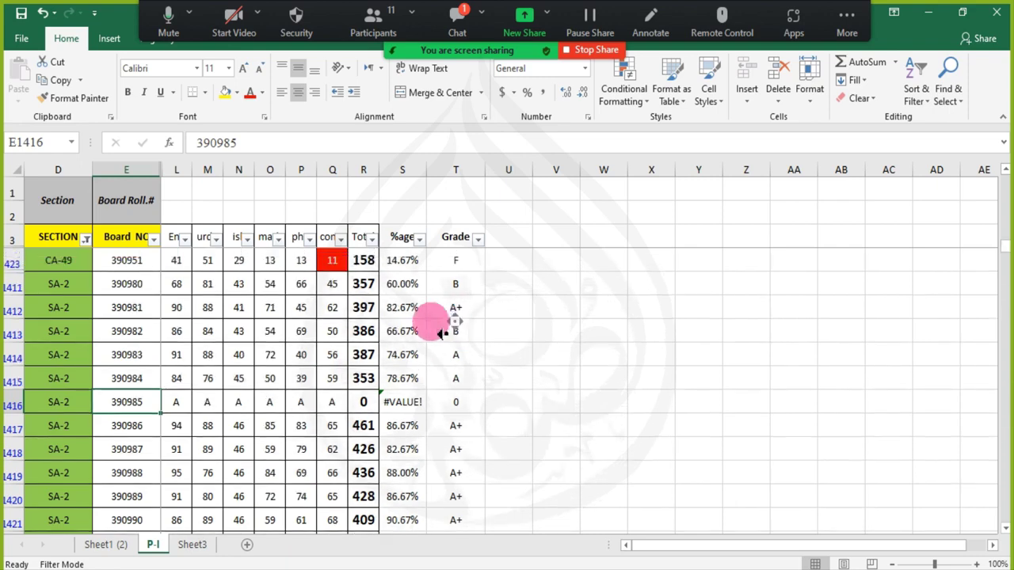
scroll(475, 301, "up", 3)
scroll(468, 297, "down", 5)
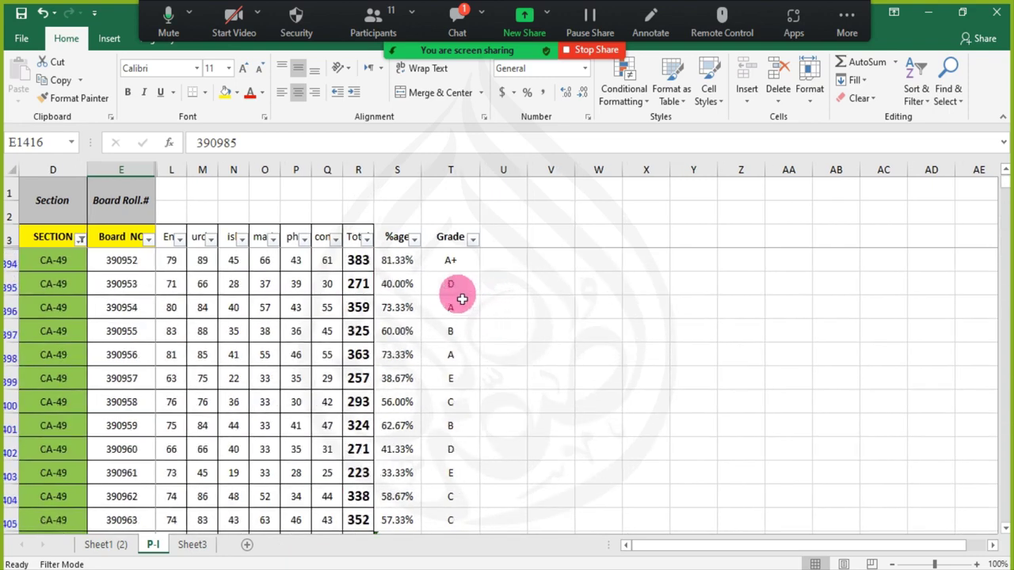
scroll(431, 309, "down", 10)
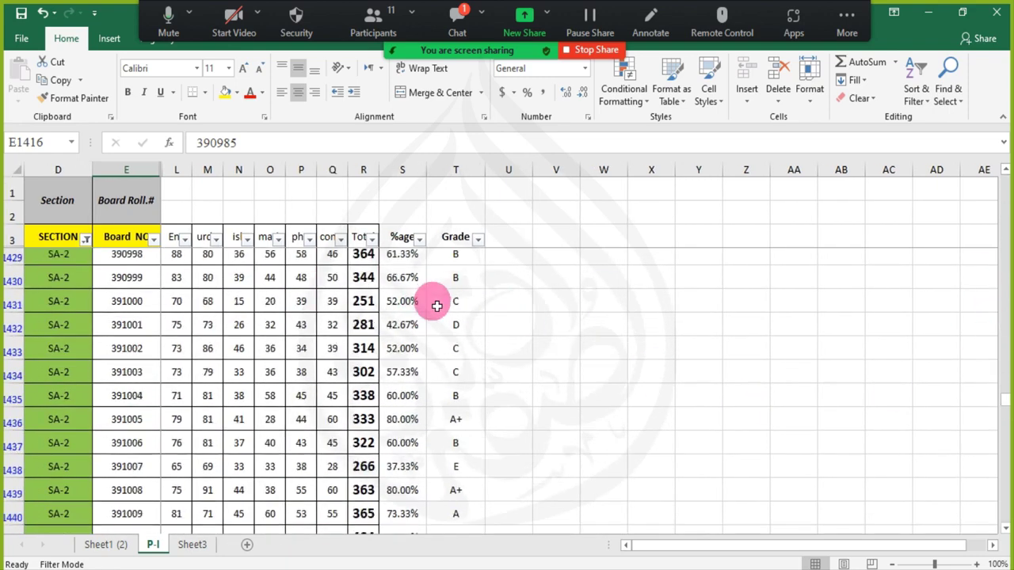
scroll(432, 312, "down", 1)
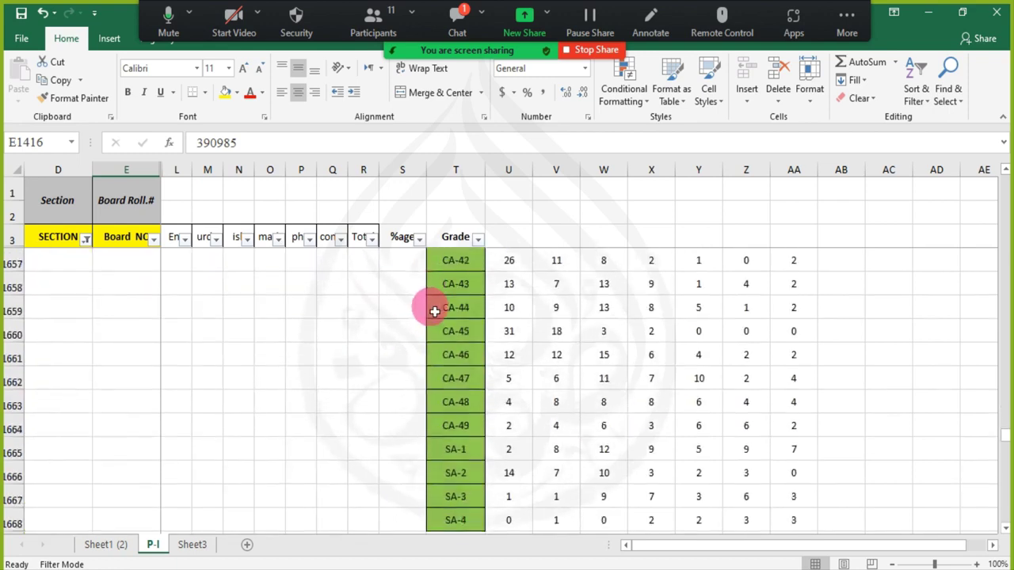
scroll(431, 310, "up", 2)
left_click(514, 333)
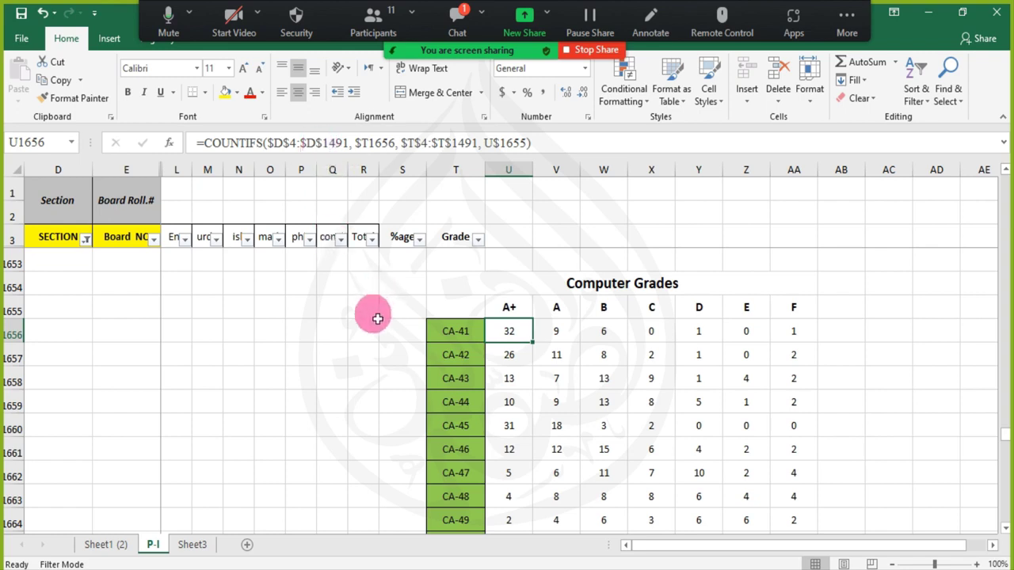
- Review the student list feeding the grade table, highlighting the CA-49 students' computer marks beside their percentages and grades
scroll(377, 317, "up", 8)
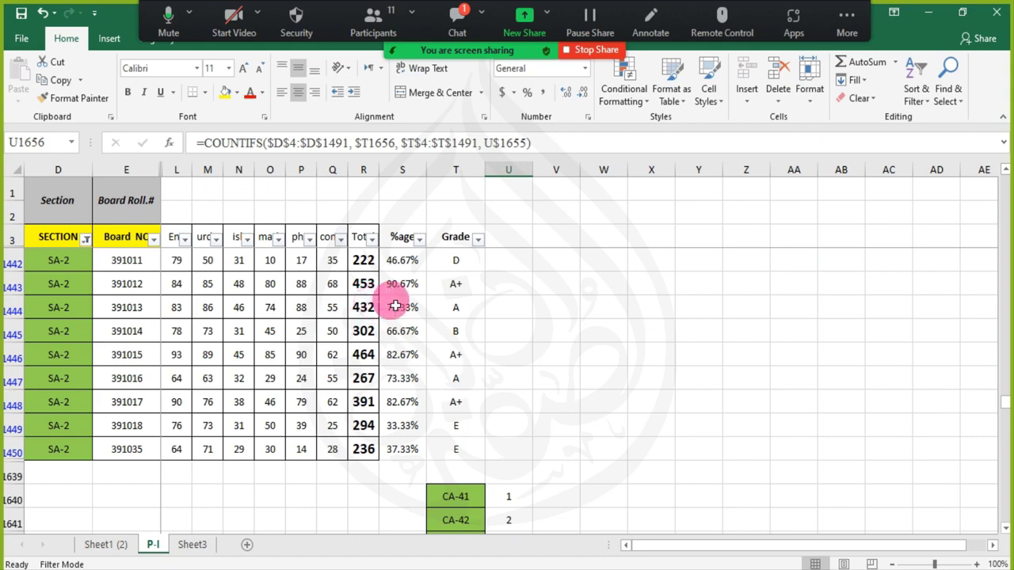
scroll(475, 309, "up", 2)
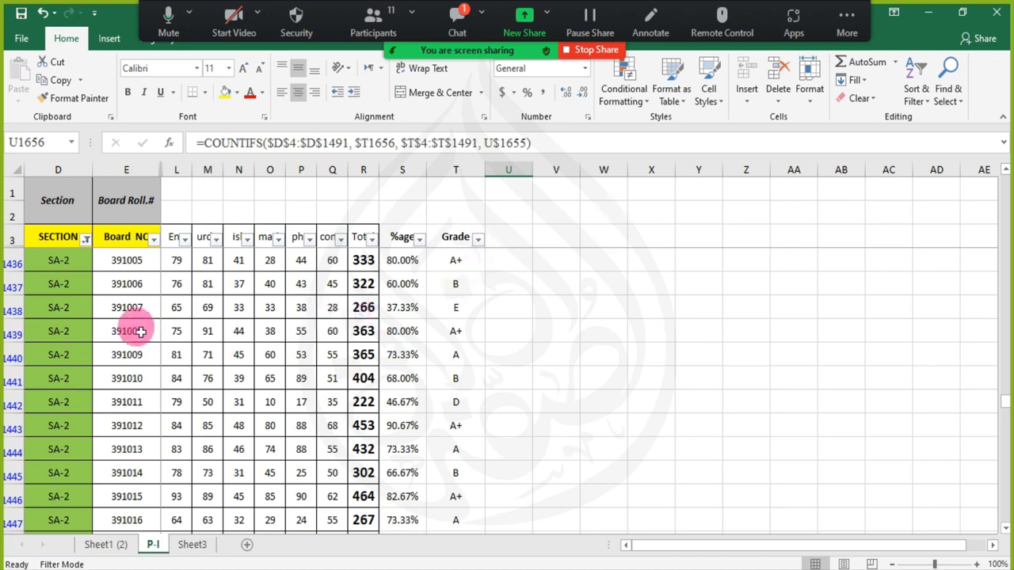
scroll(103, 329, "up", 10)
scroll(104, 333, "up", 9)
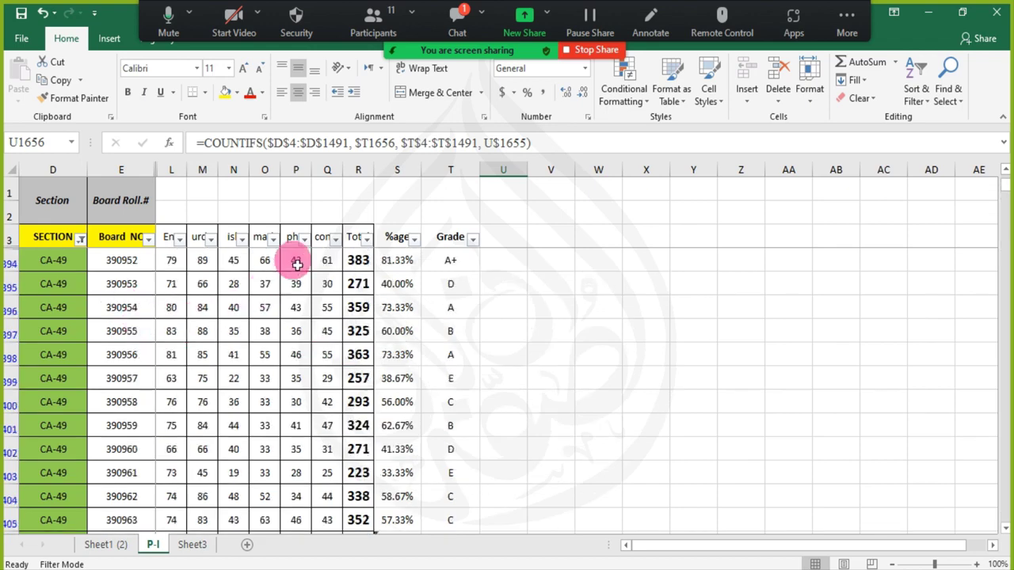
left_click_drag(328, 260, 333, 439)
left_click(210, 384)
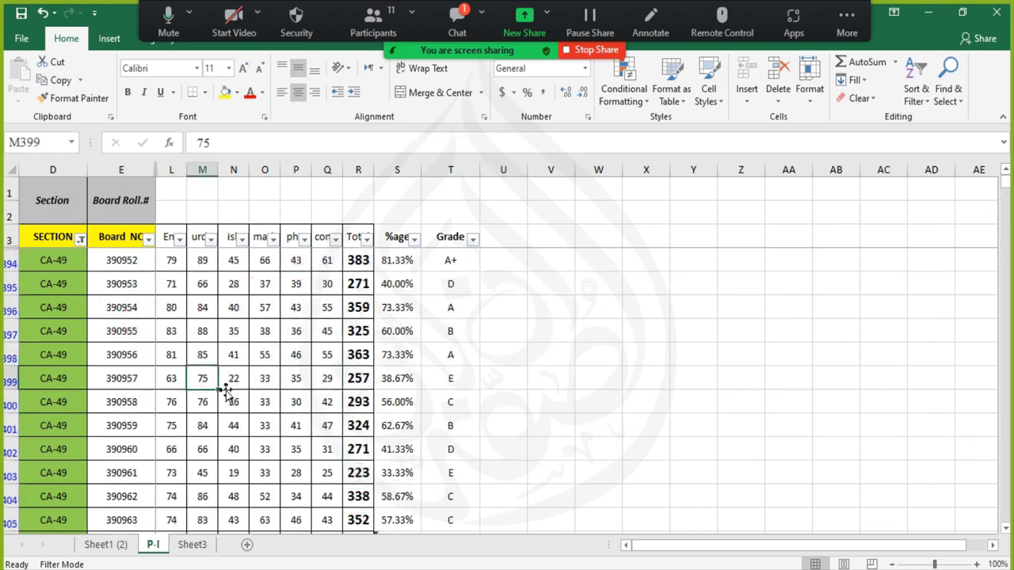
- Return to the Computer Grades table below the student list and inspect the COUNTIFS formula for CA-41's A+ count
scroll(364, 379, "down", 3)
scroll(371, 380, "down", 15)
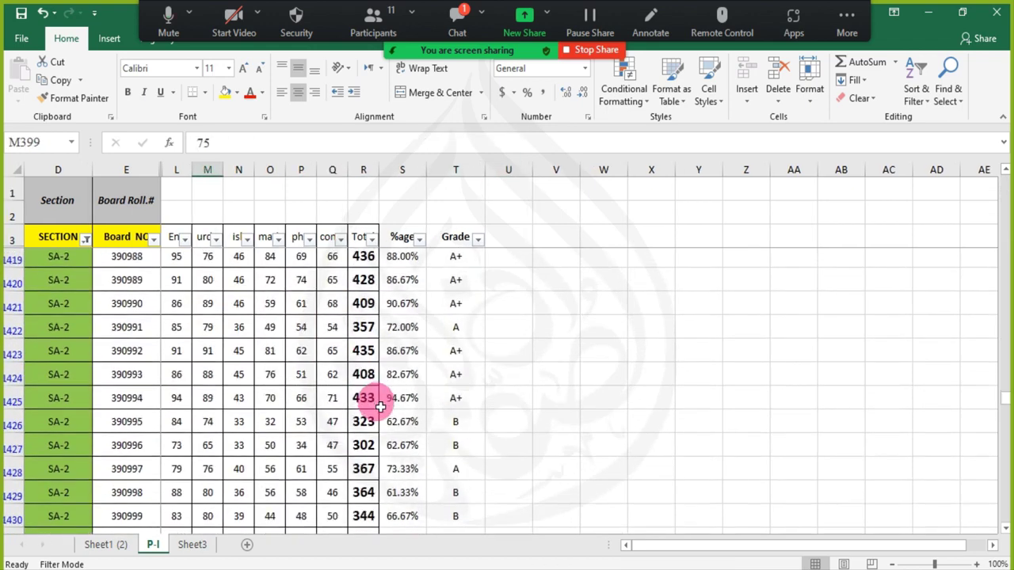
scroll(408, 425, "down", 7)
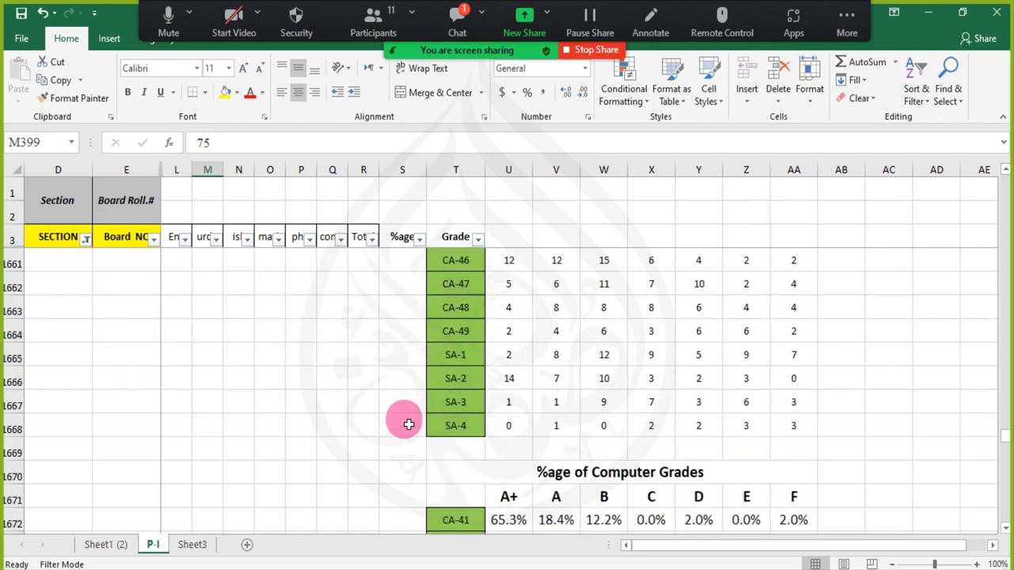
scroll(408, 424, "up", 2)
scroll(407, 424, "up", 1)
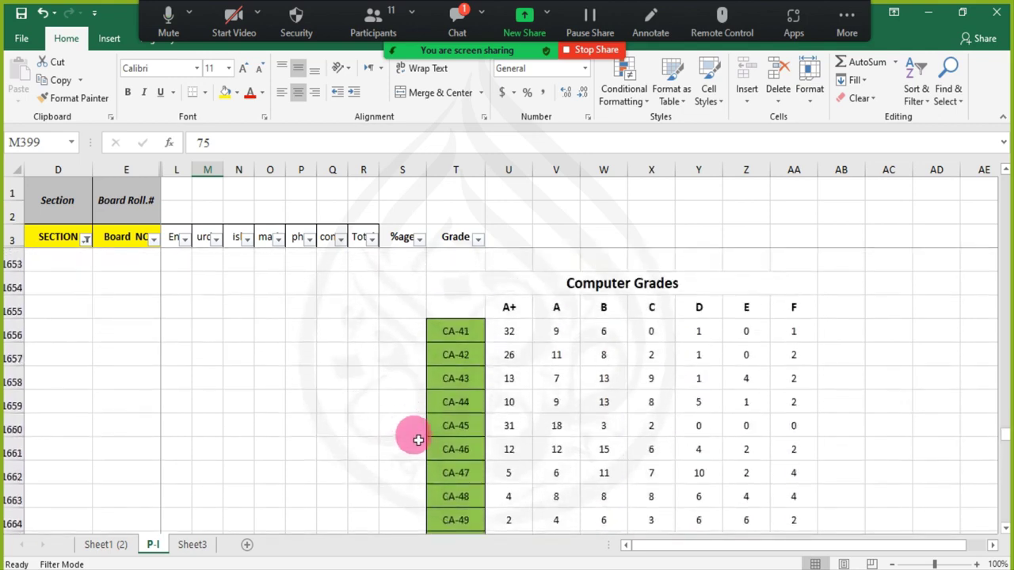
left_click(515, 331)
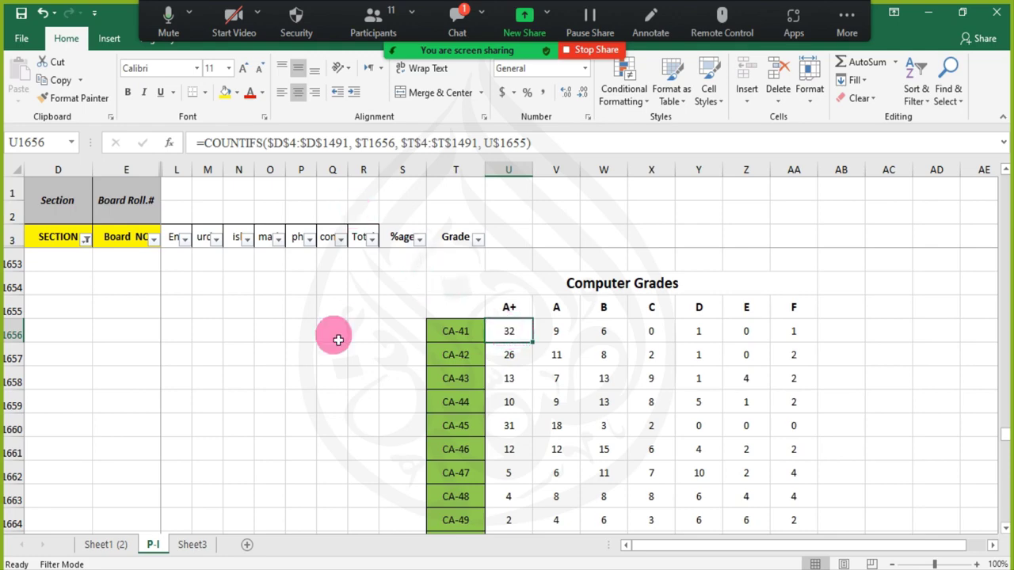
- Inspect the formula behind CA-41's A+ percentage in the %age of Computer Grades table
scroll(482, 339, "down", 7)
scroll(513, 358, "up", 1)
left_click(501, 289)
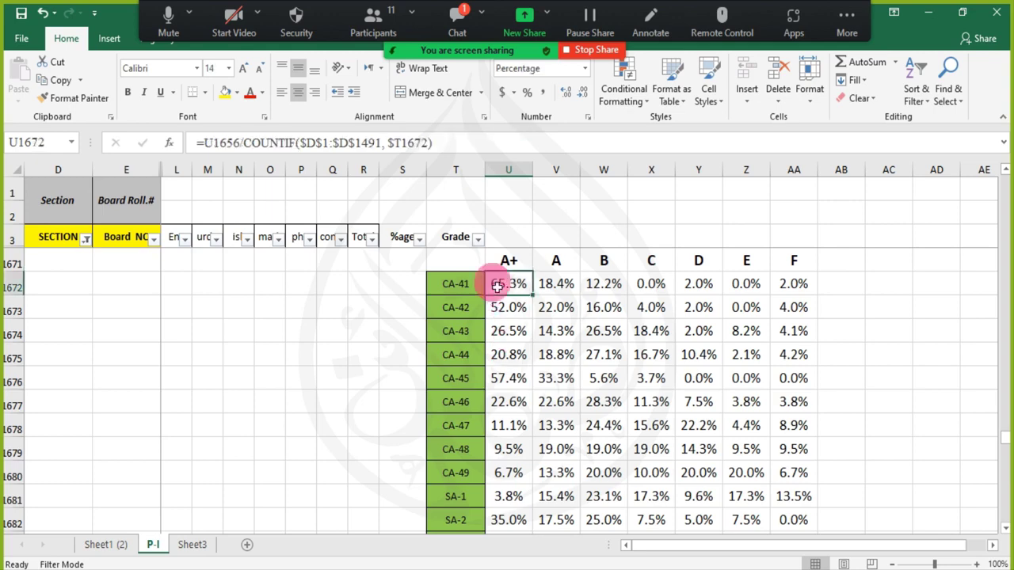
scroll(745, 402, "up", 1)
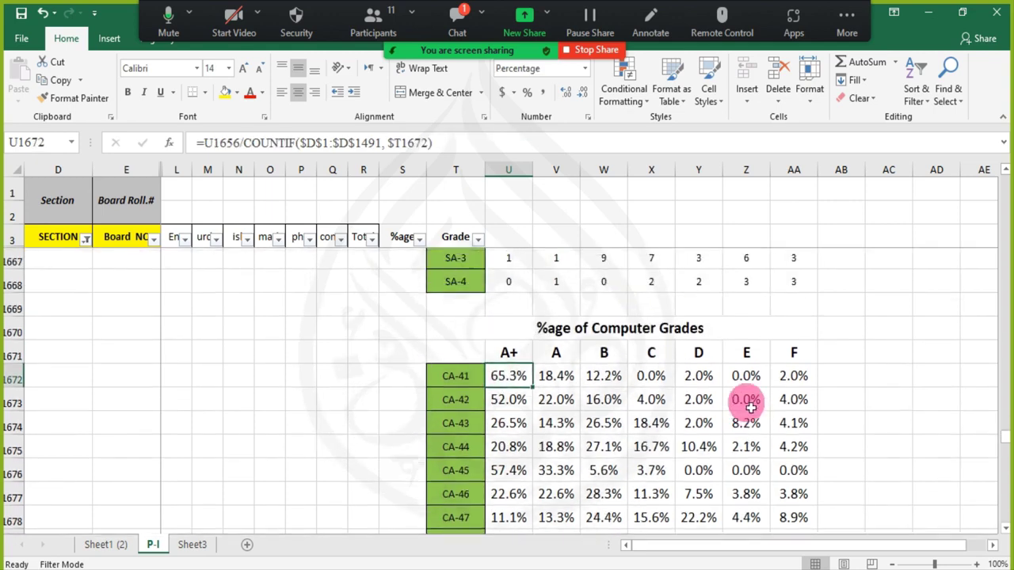
scroll(674, 389, "down", 5)
- Inspect the COUNTIFS formula for CA-41 in the section table directly below the student list, above Computer Grades
scroll(620, 399, "up", 13)
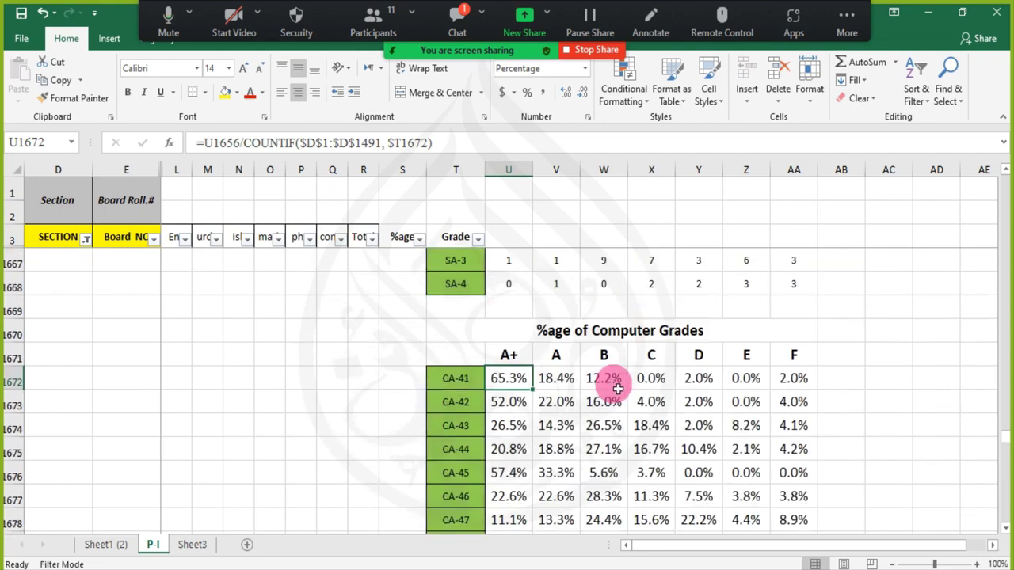
scroll(618, 388, "up", 3)
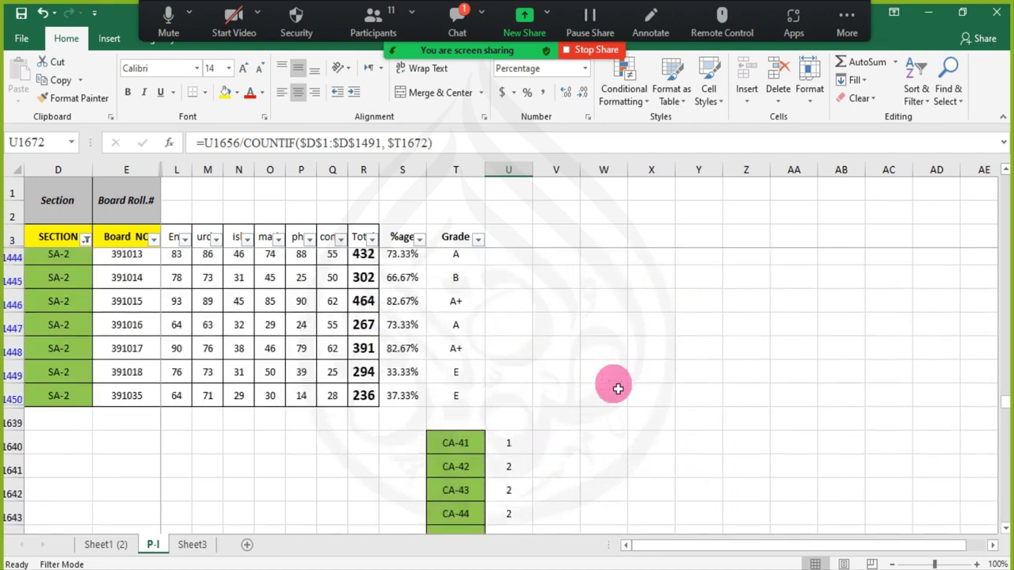
scroll(618, 388, "down", 1)
left_click(508, 356)
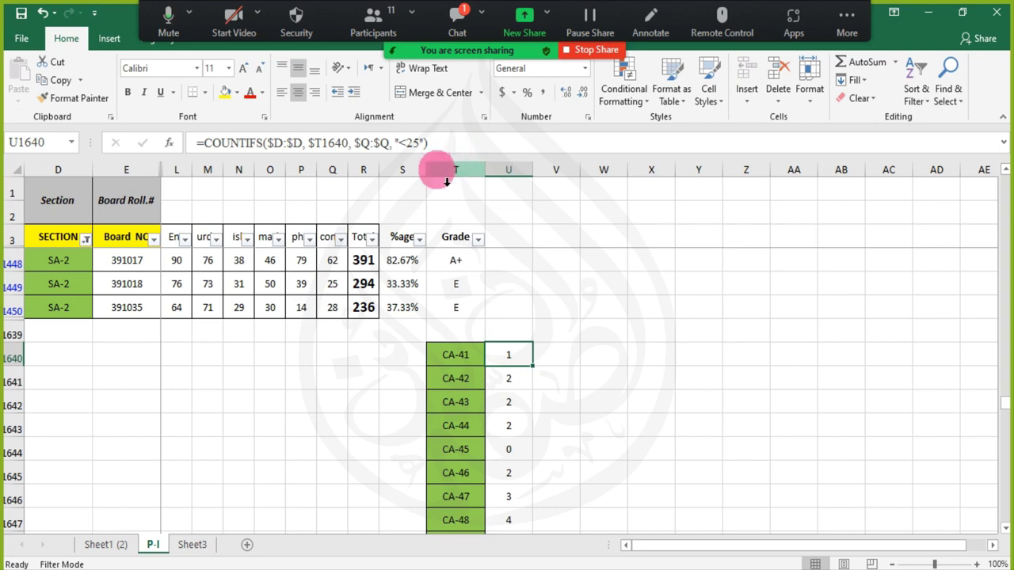
- Read the latest question in the meeting chat, minimise the chat window and close the Part 1 workbook
left_click(469, 10)
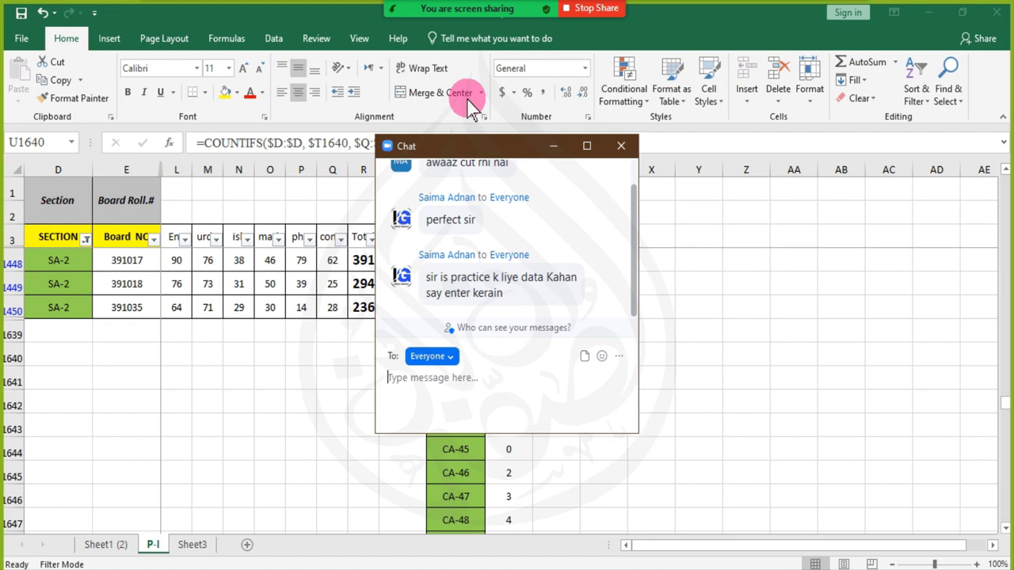
left_click(553, 146)
left_click(584, 306)
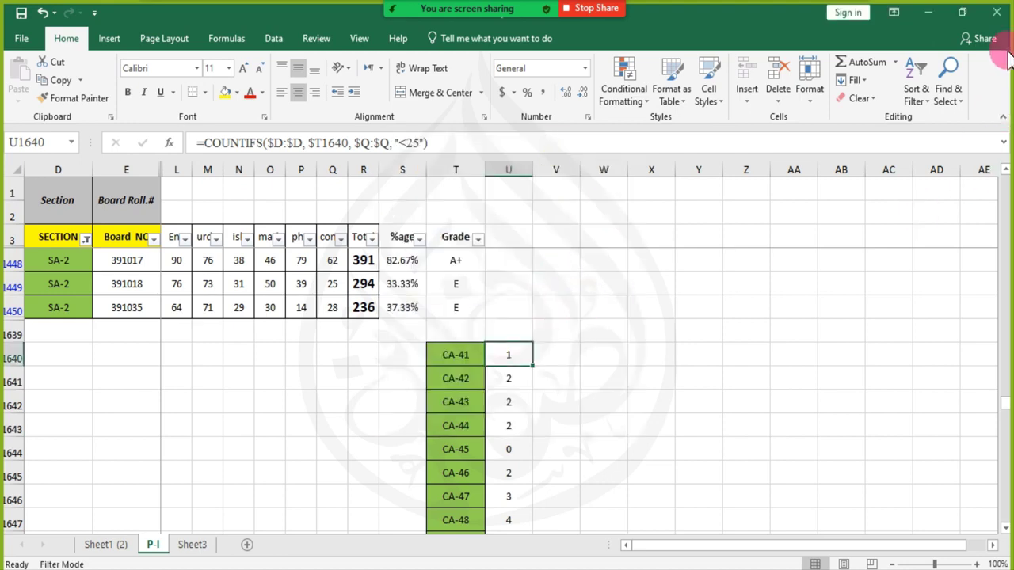
left_click(997, 13)
left_click(704, 336)
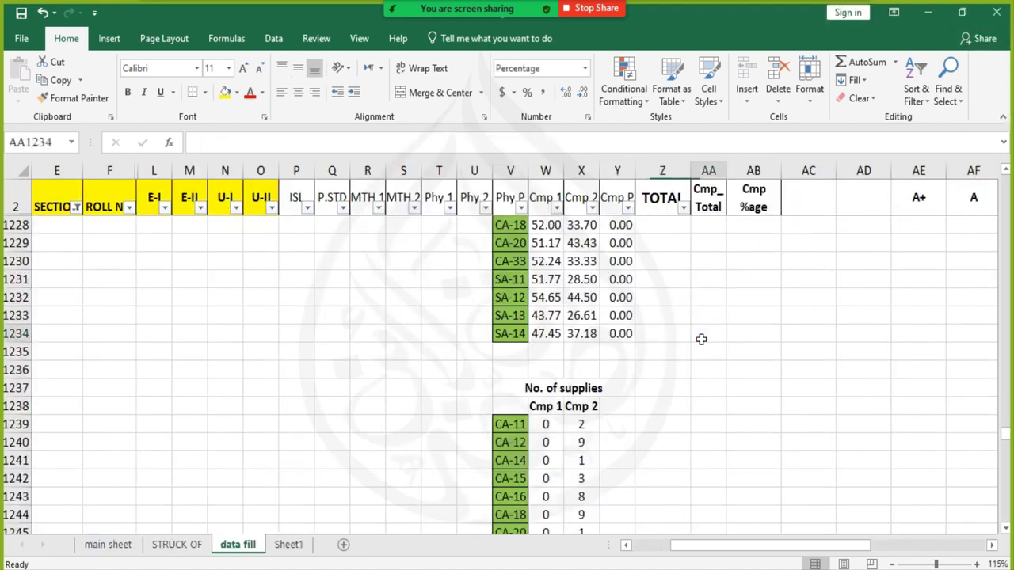
- Enter the formula =RAND() in cell F1235 of the data fill sheet
left_click(109, 354)
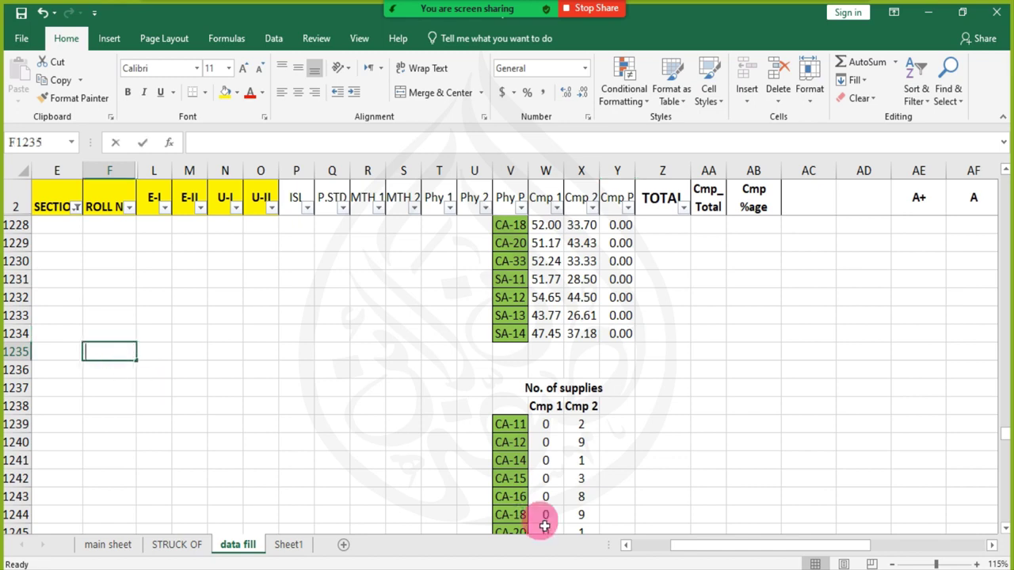
type("=RAND")
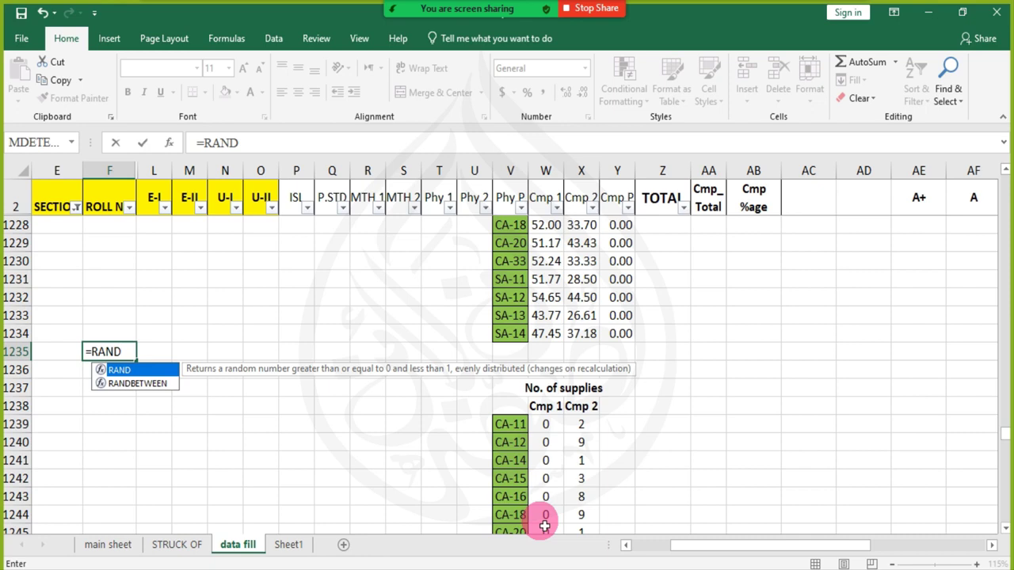
type("(")
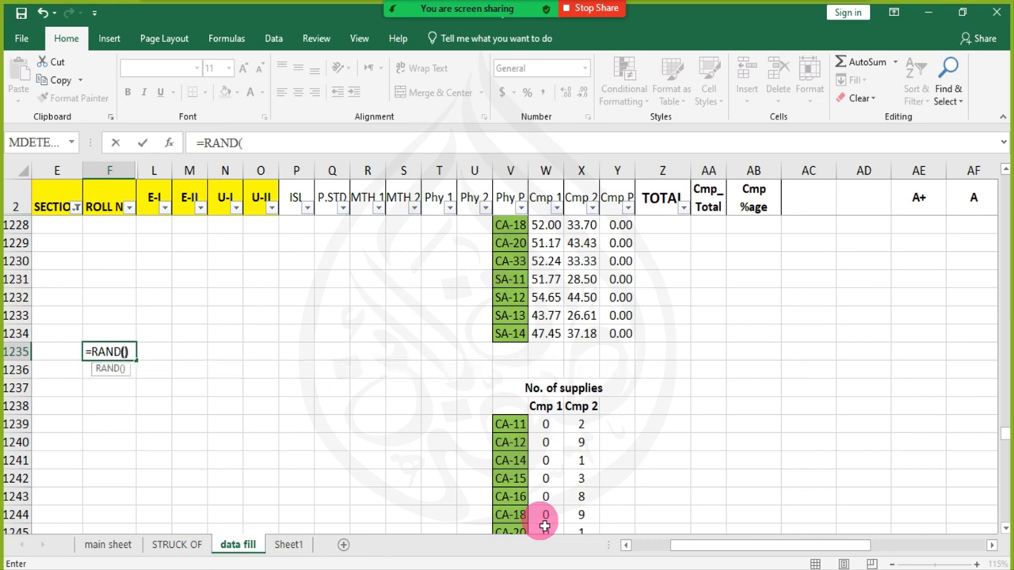
type(")")
key("Return")
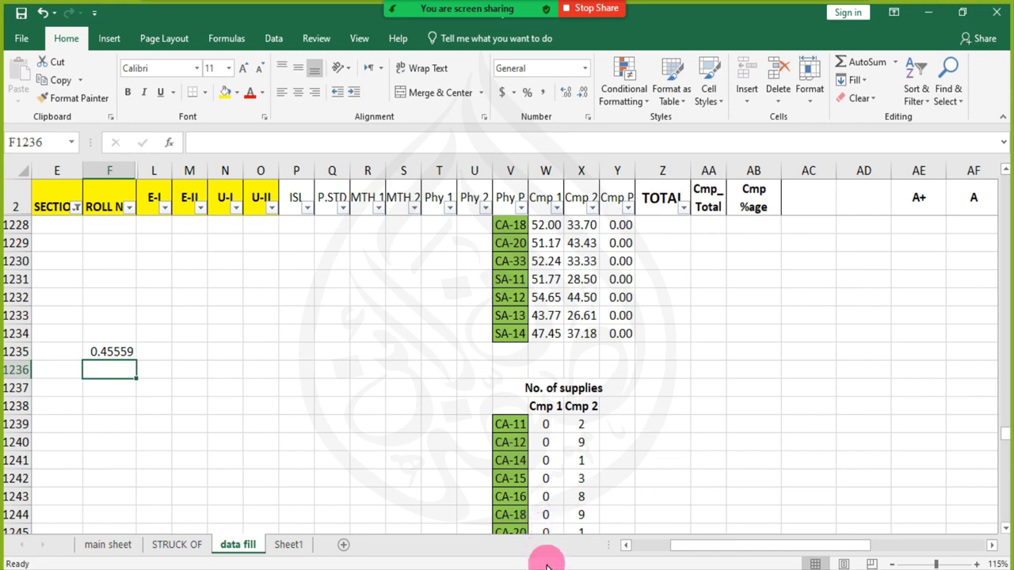
- Re-enter the RAND formula in F1235 twice to generate new random values
key("Up")
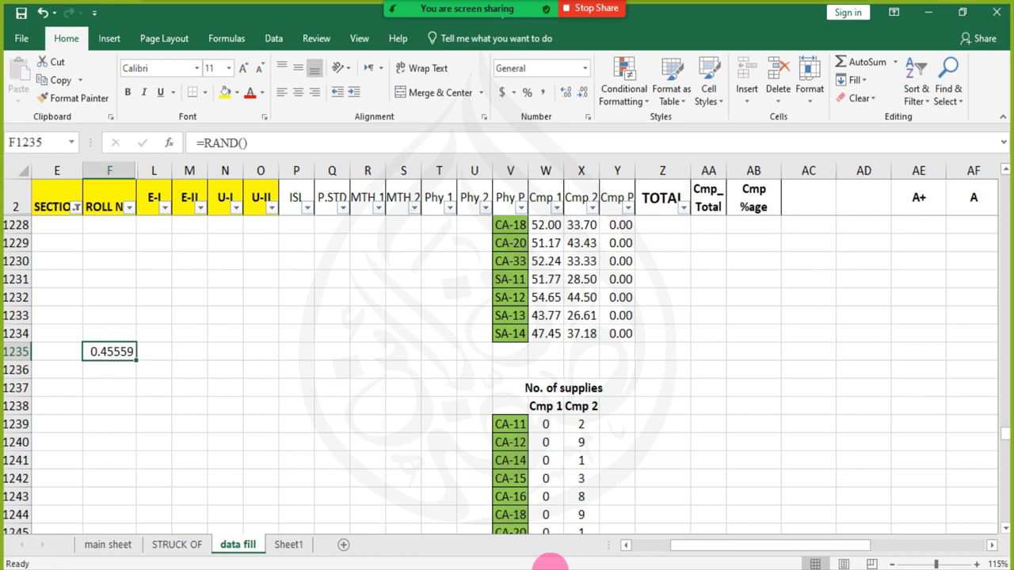
key("F2")
key("Return")
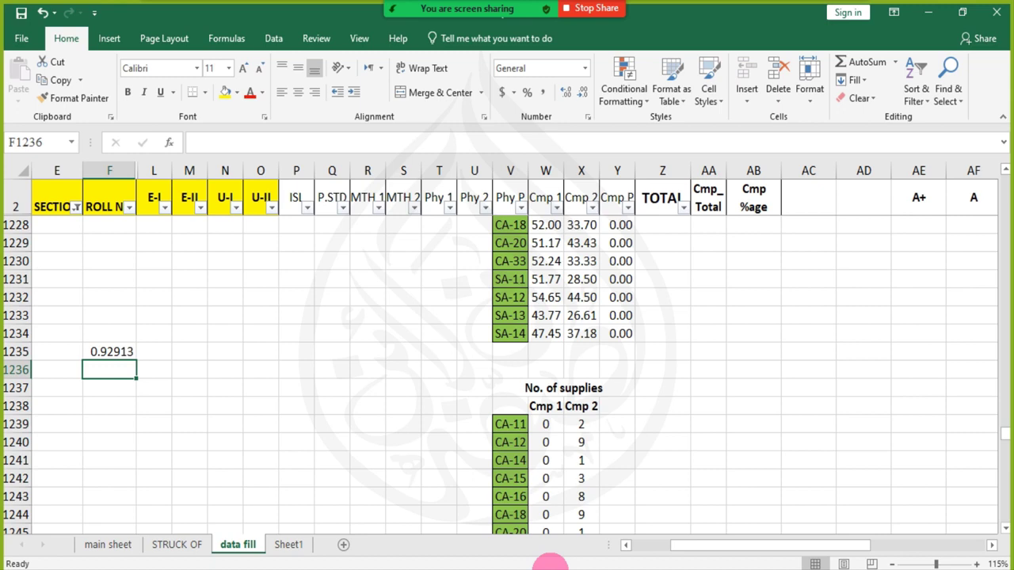
key("Up")
key("F2")
key("Return")
- Fill the RAND formula from F1235 down to F1296 and review the filled column
left_click(109, 353)
left_click(227, 494)
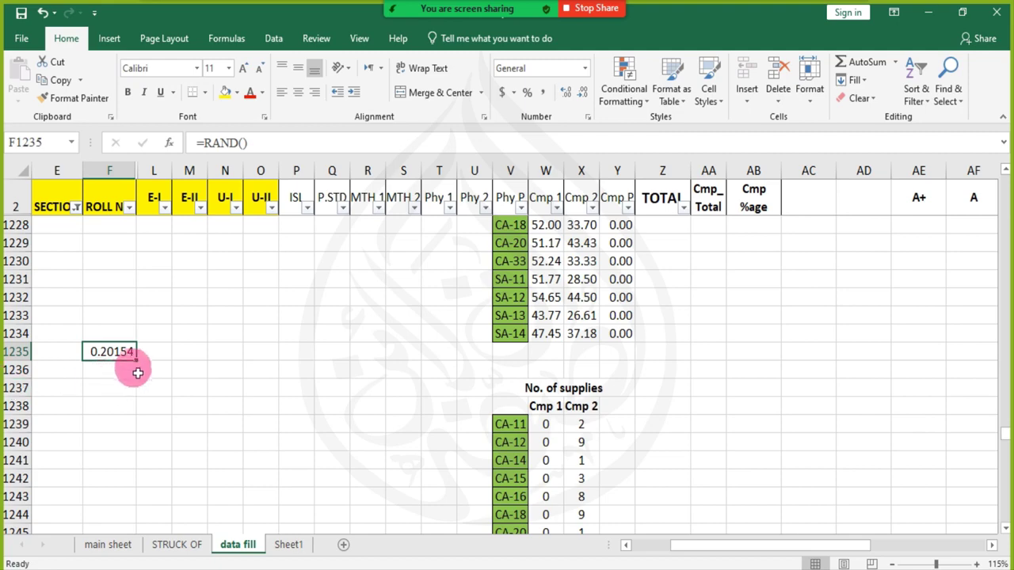
left_click_drag(139, 362, 134, 399)
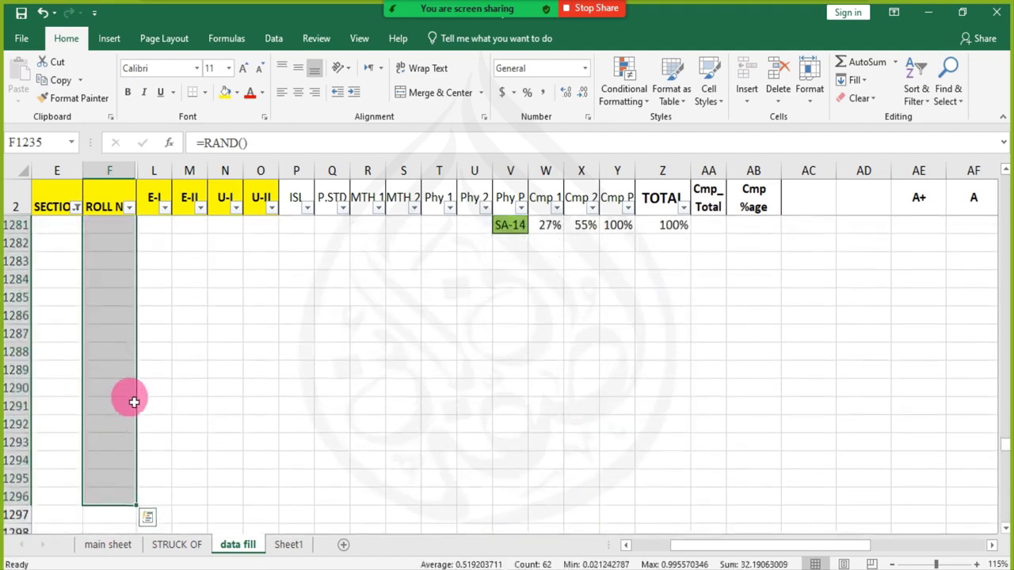
scroll(142, 400, "up", 3)
scroll(142, 400, "up", 8)
scroll(138, 396, "up", 10)
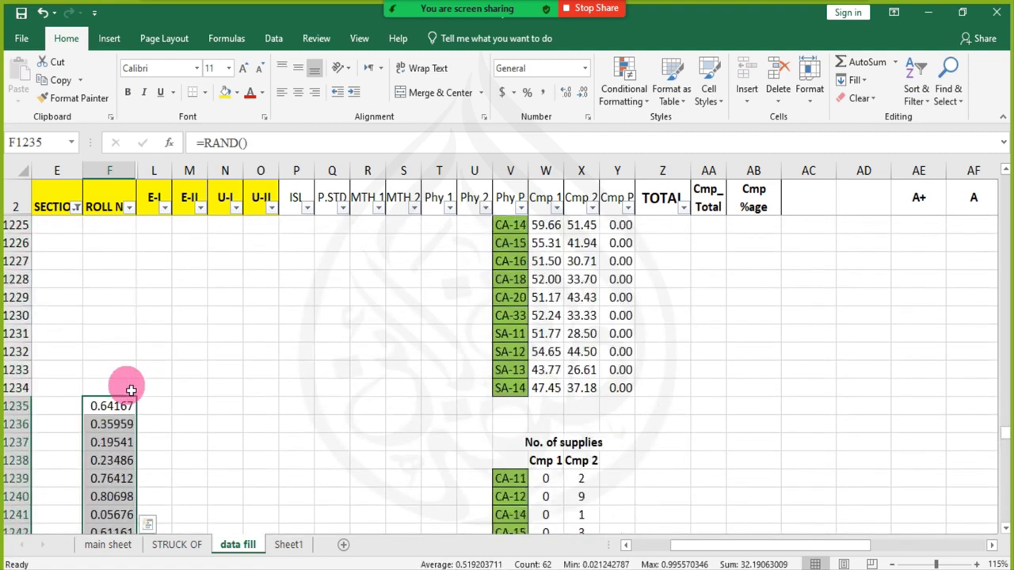
scroll(129, 384, "down", 5)
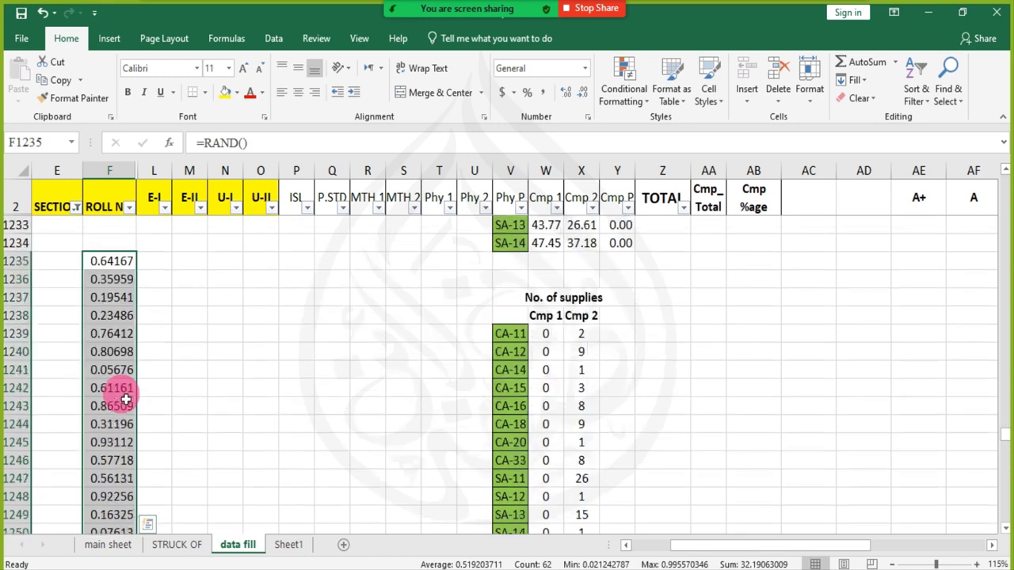
- Change the formula in F1235 to =RAND()*100
left_click(113, 262)
left_click(252, 143)
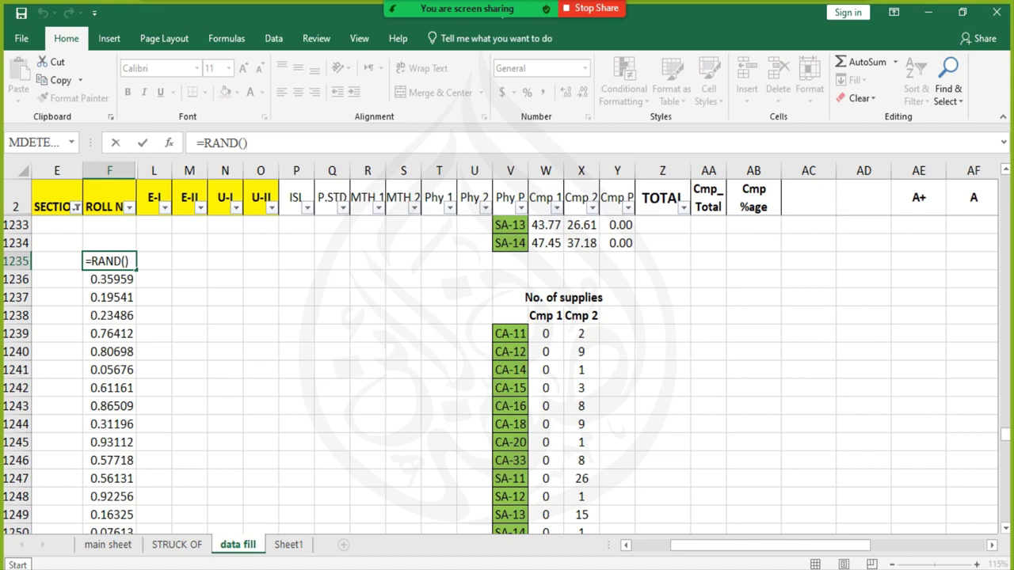
type("*100")
key("Return")
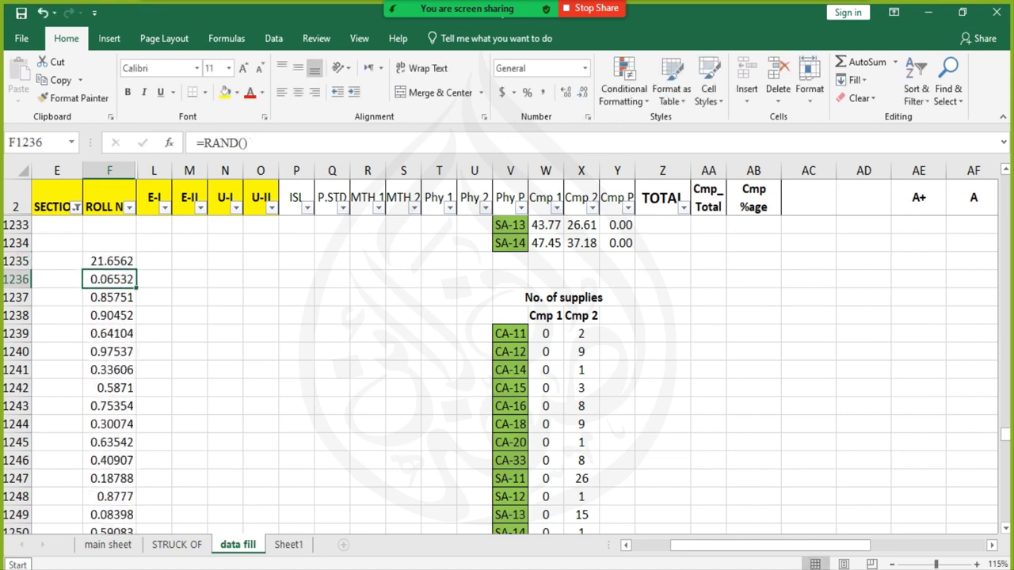
- Copy F1235's =RAND()*100 formula down the filled cells of column F and check the resulting random numbers
left_click(131, 264)
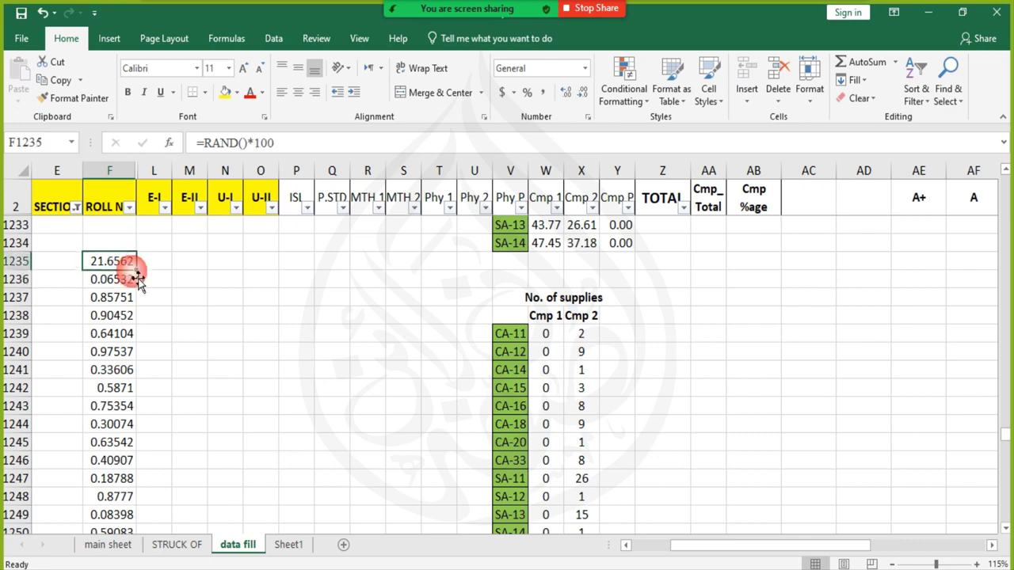
double_click(145, 275)
left_click(181, 333)
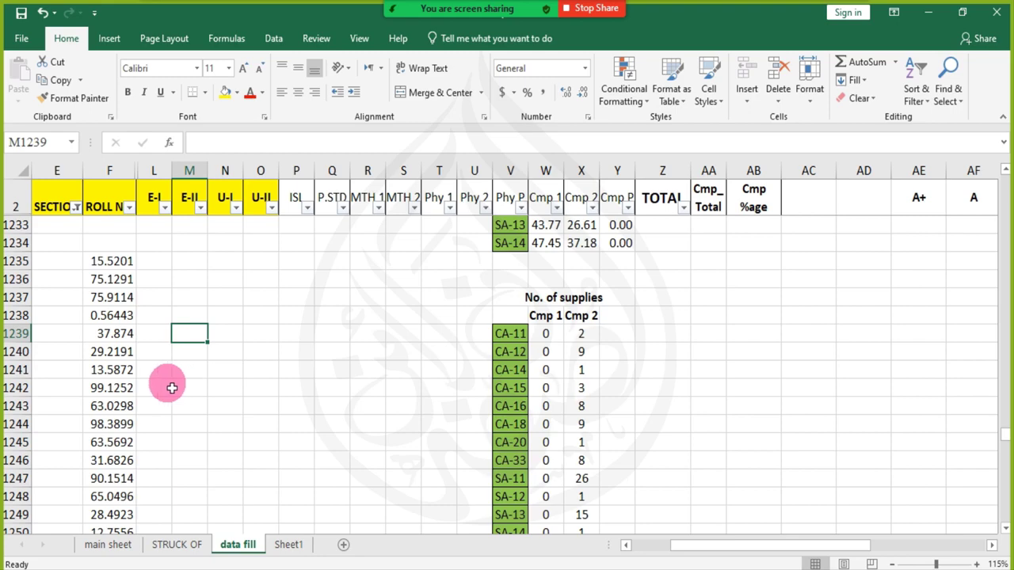
scroll(147, 374, "down", 5)
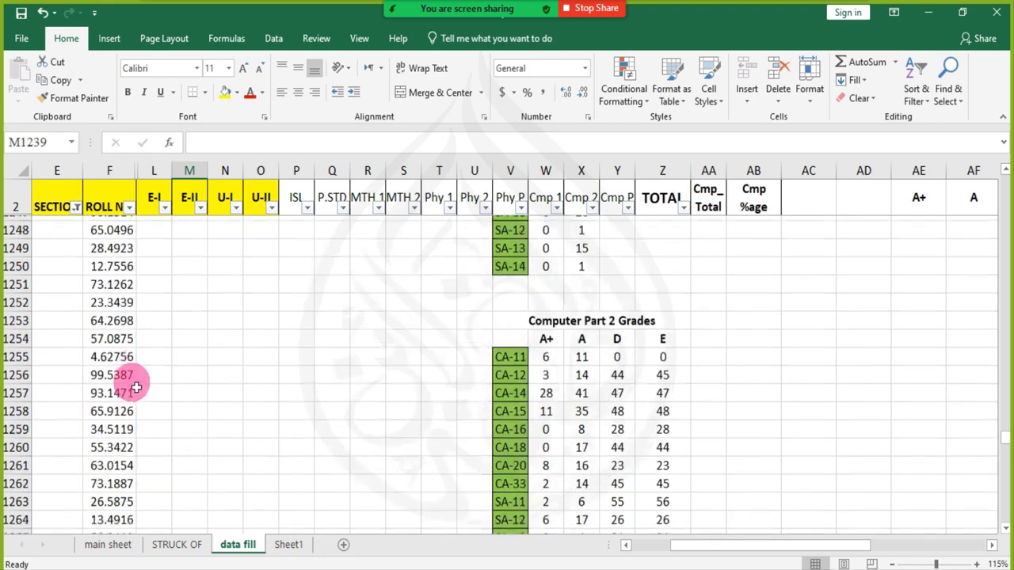
left_click(110, 353)
scroll(134, 321, "up", 3)
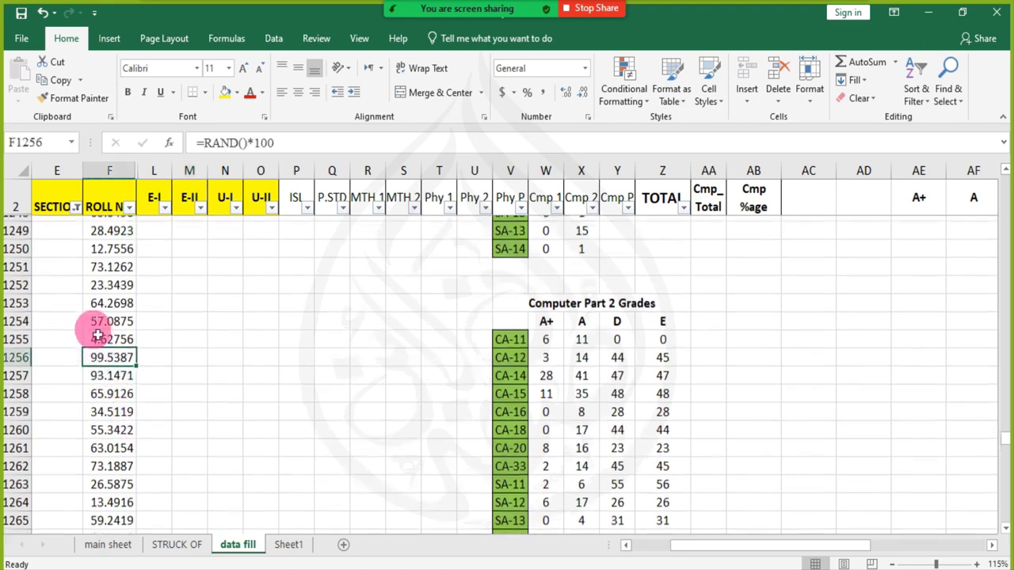
scroll(105, 301, "up", 3)
left_click(107, 351)
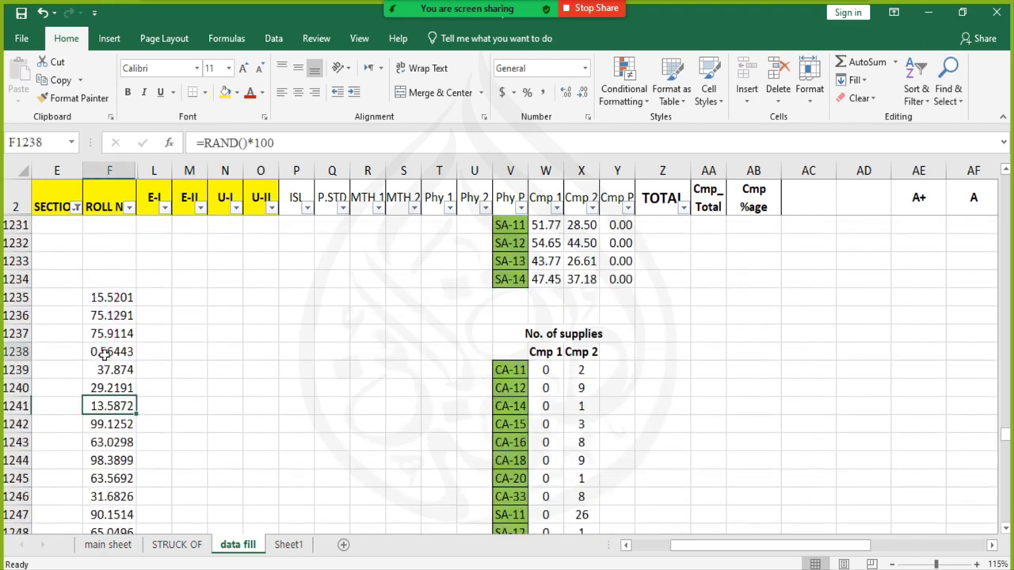
key("Up")
- Try reducing the decimal places shown for the random number in F1235, and restore the General number format
left_click(119, 296)
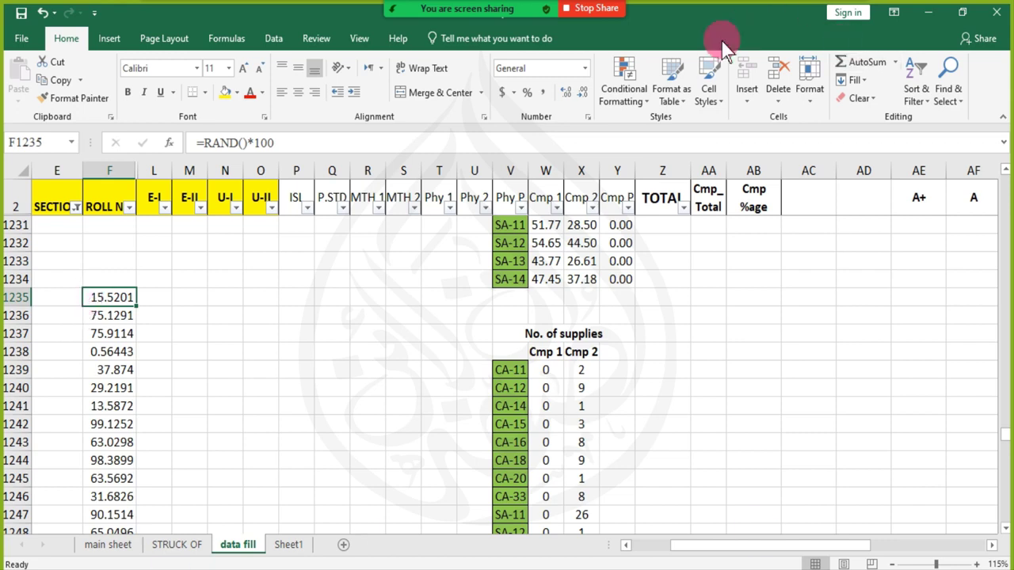
left_click(584, 92)
left_click(583, 92)
left_click(584, 92)
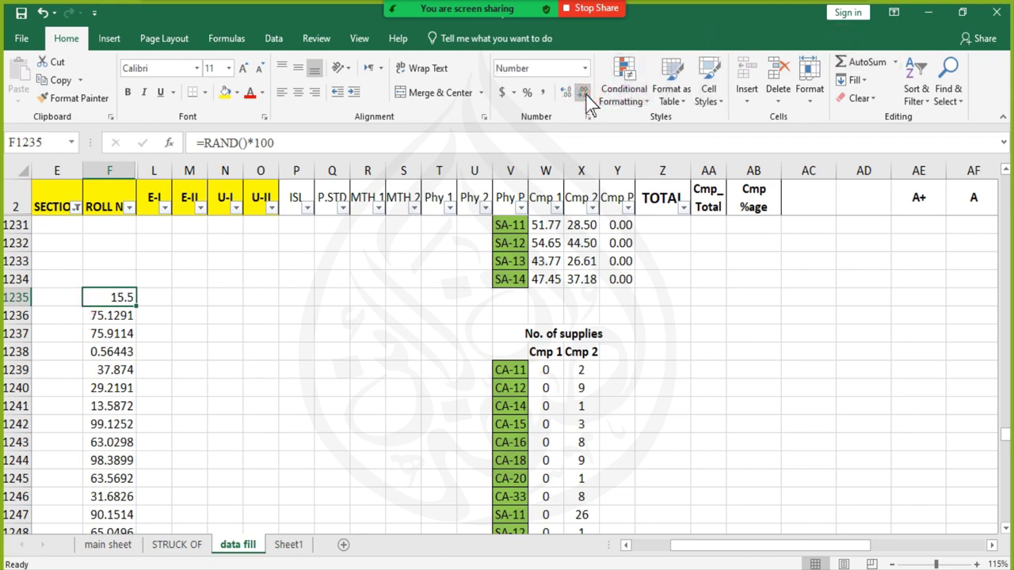
left_click(584, 92)
left_click(568, 92)
left_click(567, 92)
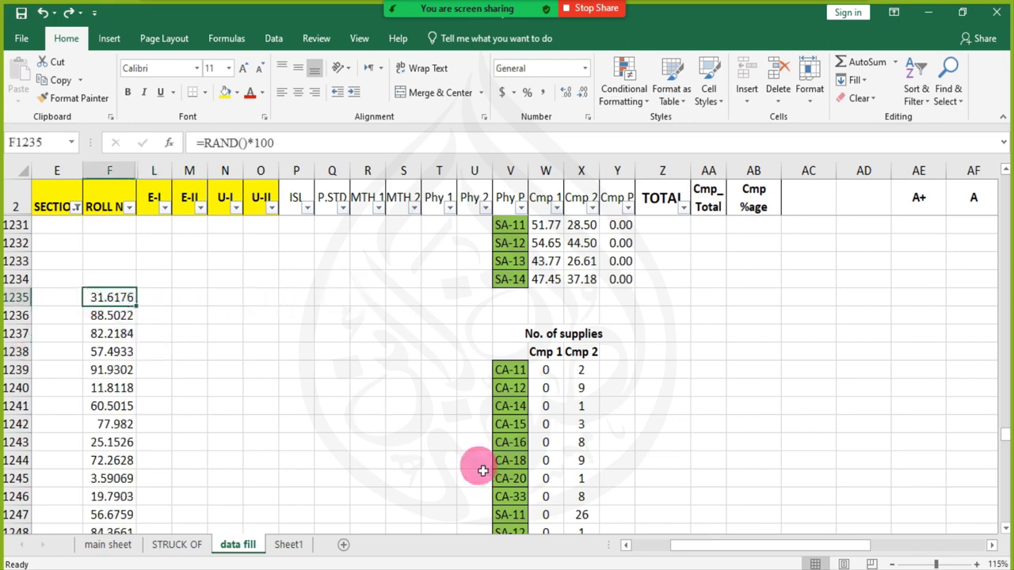
- Clear the random-number formulas from F1235 to F1296
key("ctrl+shift+Down")
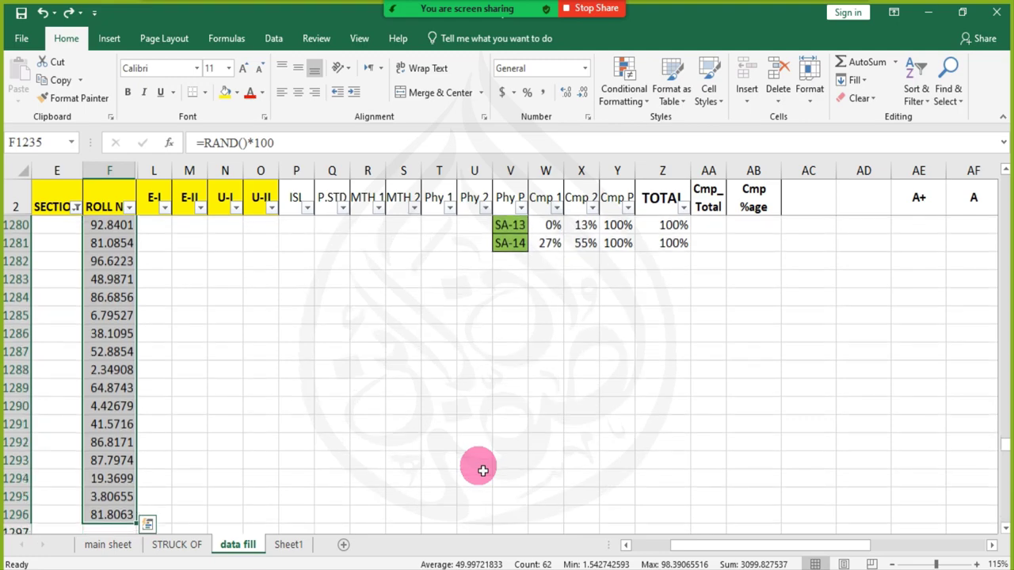
key("Delete")
key("Up")
- Move to cell F1237, below the cleared cells of column F
key("Down")
key("Down")
key("Down")
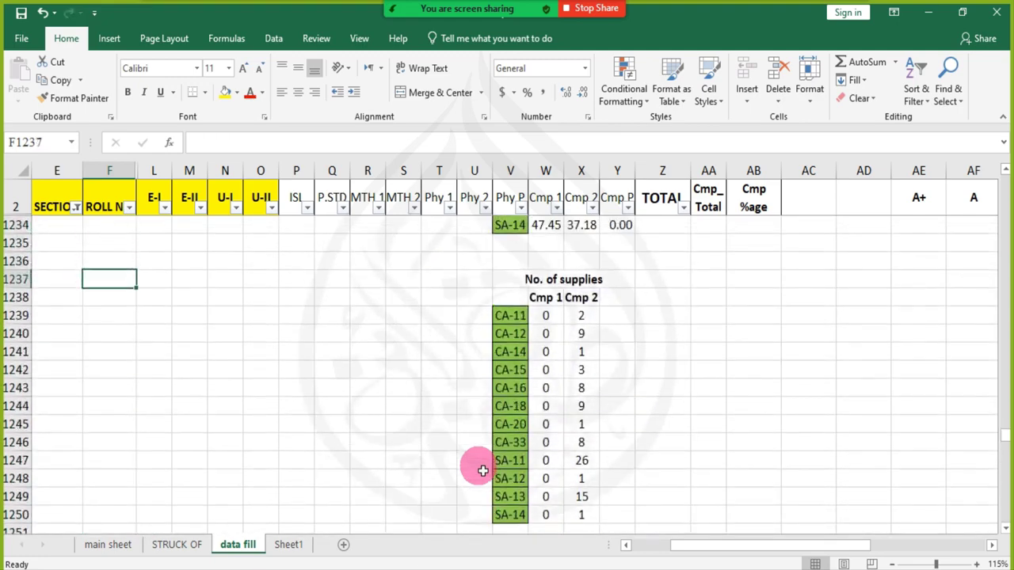
type("=RA")
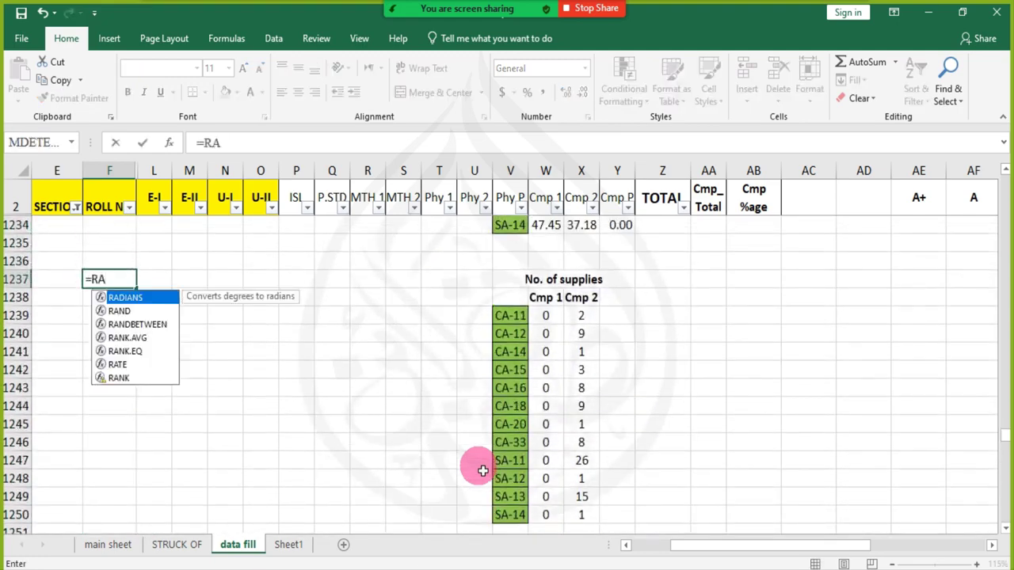
key("BackSpace")
type("AND")
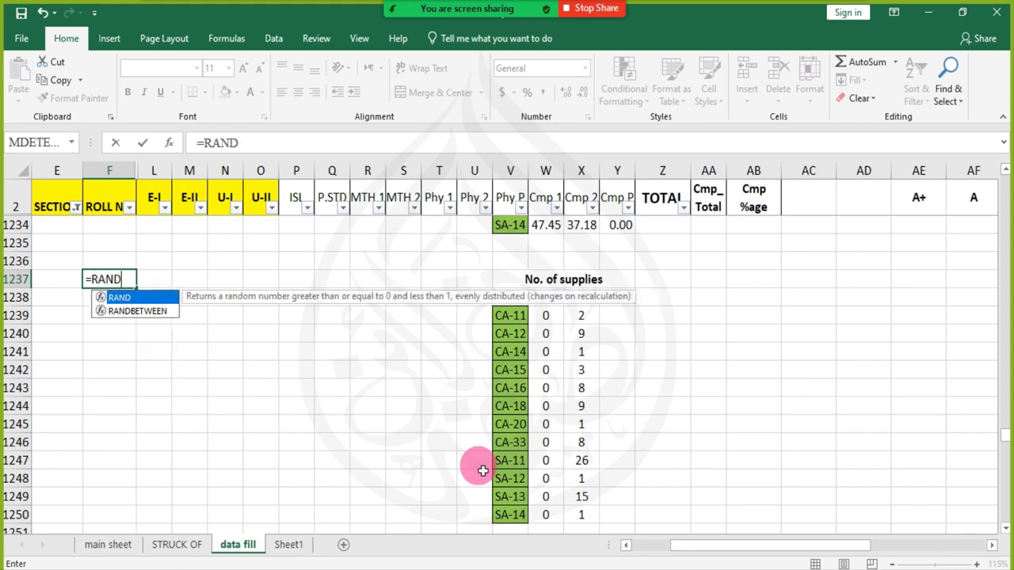
type("BET")
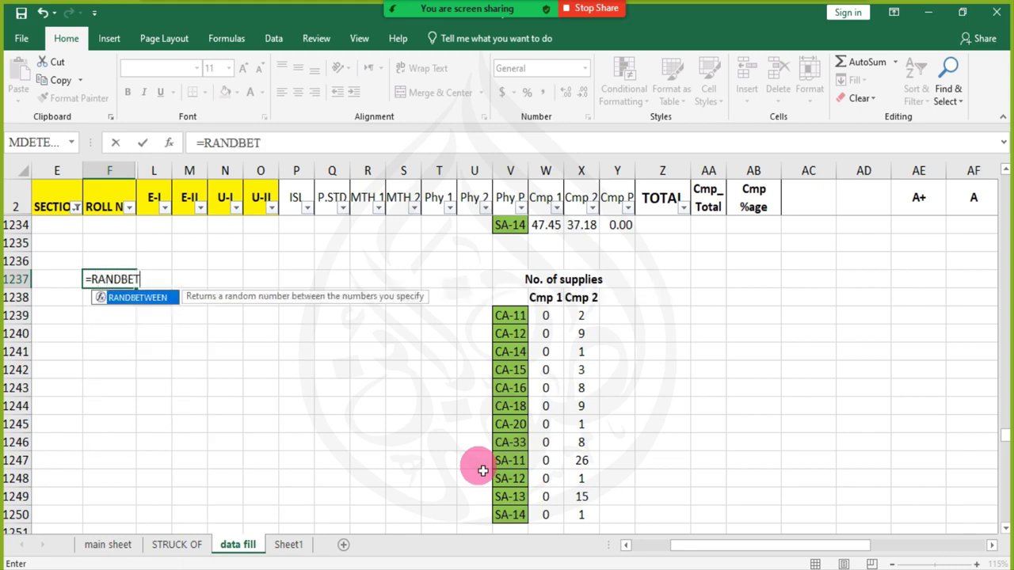
key("BackSpace")
key("BackSpace")
key("BackSpace")
key("BackSpace")
key("BackSpace")
key("BackSpace")
key("BackSpace")
key("BackSpace")
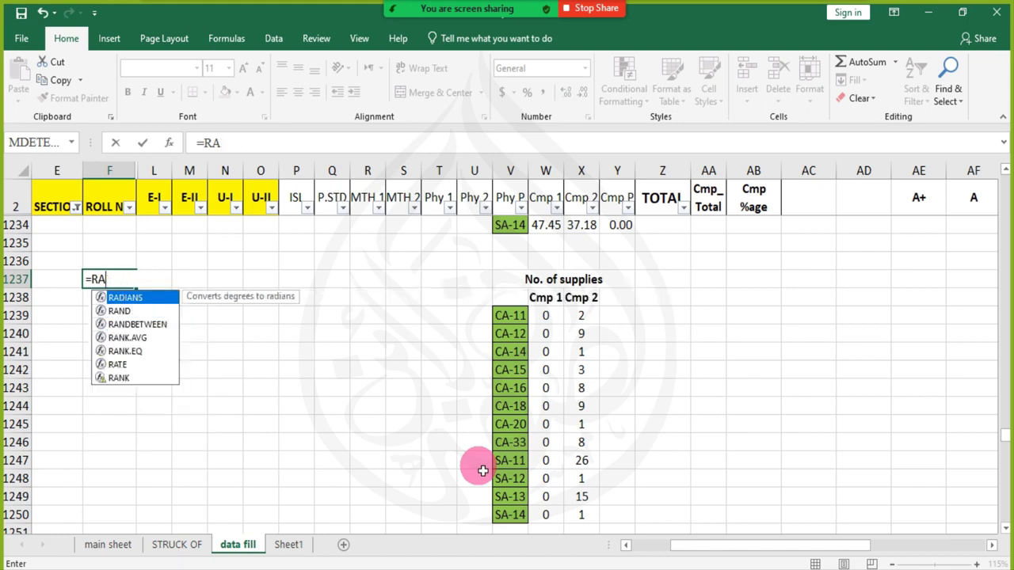
type("ND")
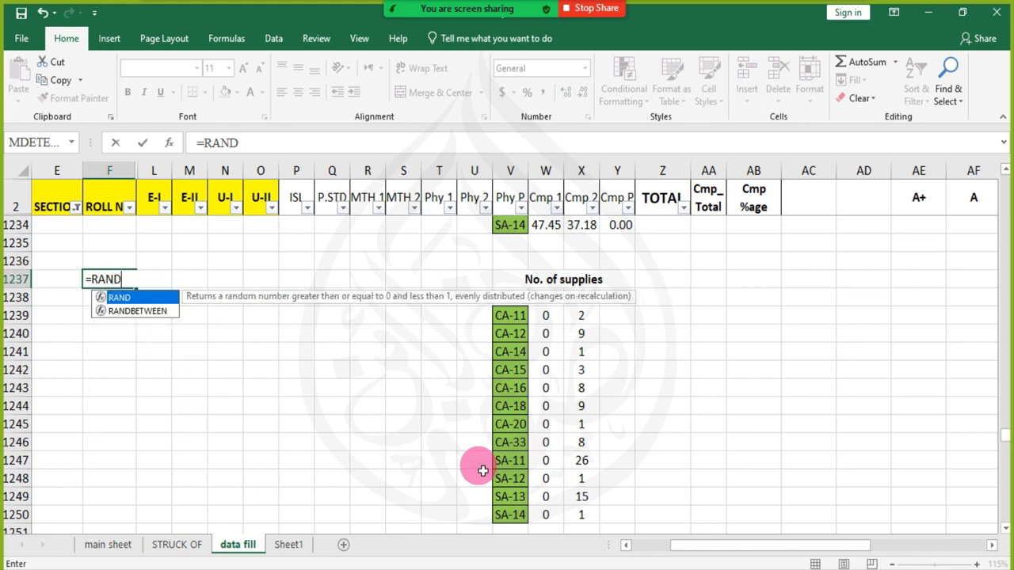
double_click(134, 312)
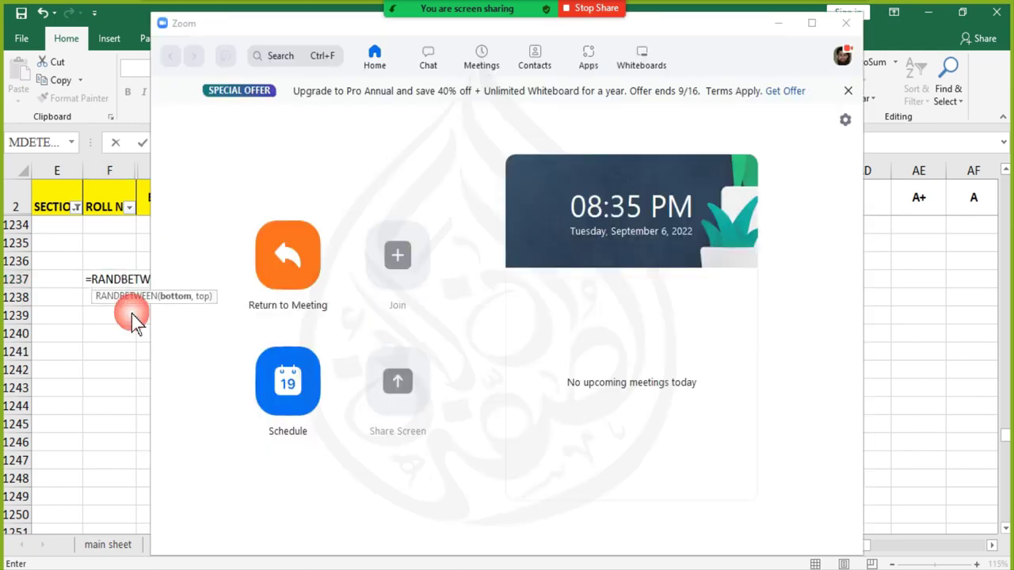
left_click(779, 25)
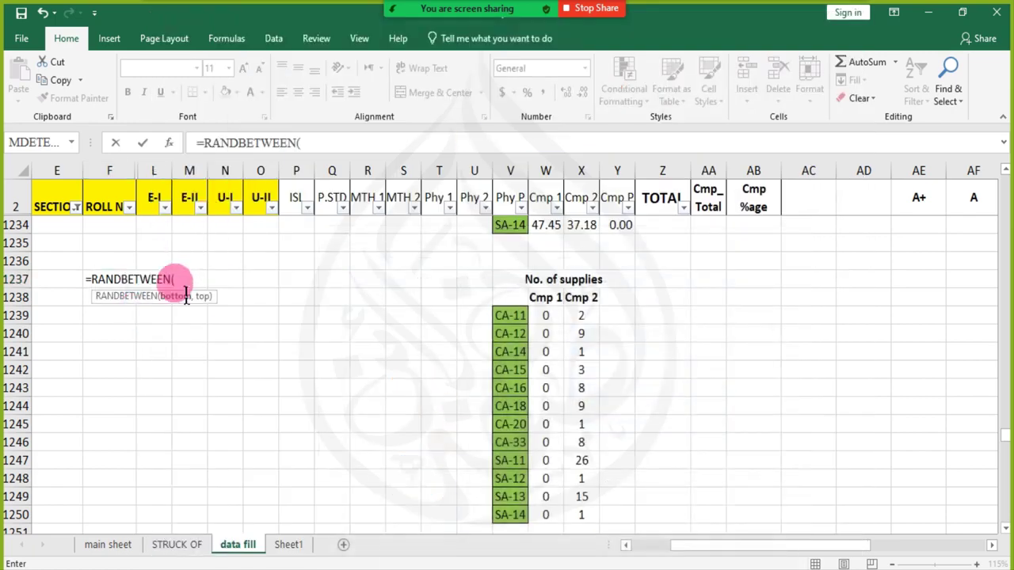
key("alt+Tab")
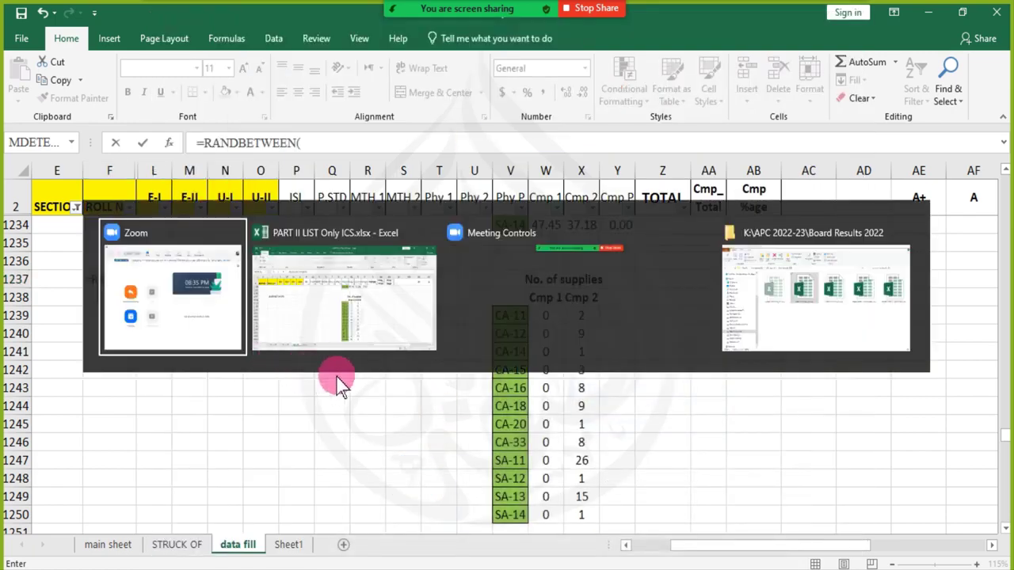
mouse_move(486, 11)
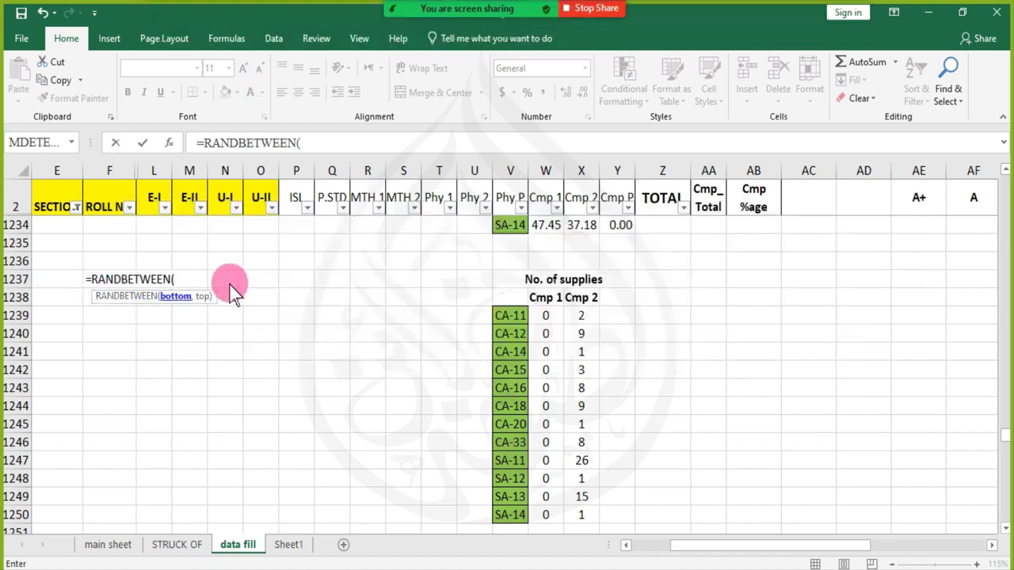
left_click(328, 144)
key("BackSpace")
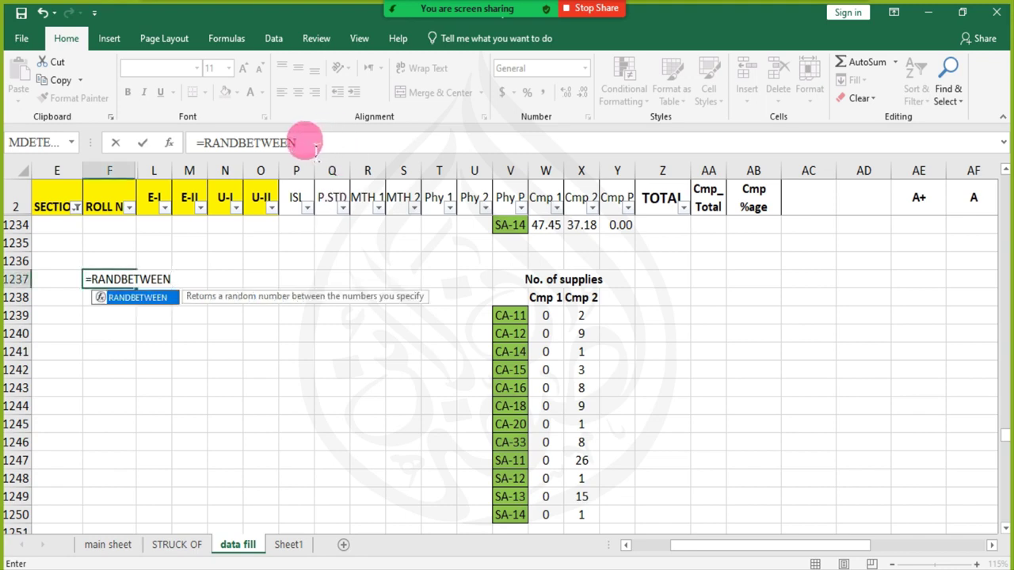
key("BackSpace")
key("BackSpace")
key("BackSpace")
key("BackSpace")
key("BackSpace")
key("BackSpace")
key("BackSpace")
key("BackSpace")
key("BackSpace")
key("BackSpace")
key("BackSpace")
key("BackSpace")
- Enter the formula =RANDBETWEEN(50, 100) in F1237
type("=RAND")
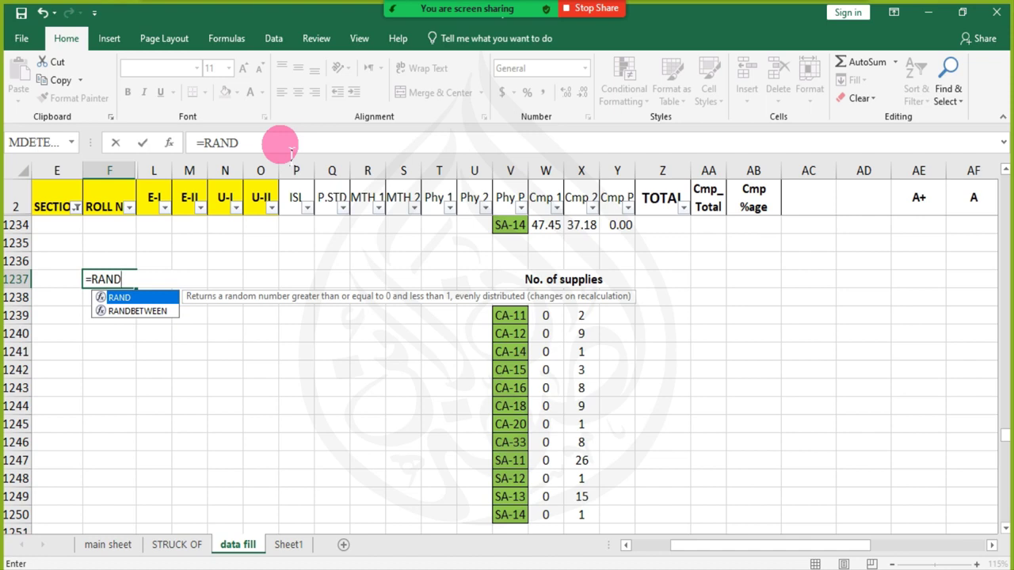
double_click(131, 312)
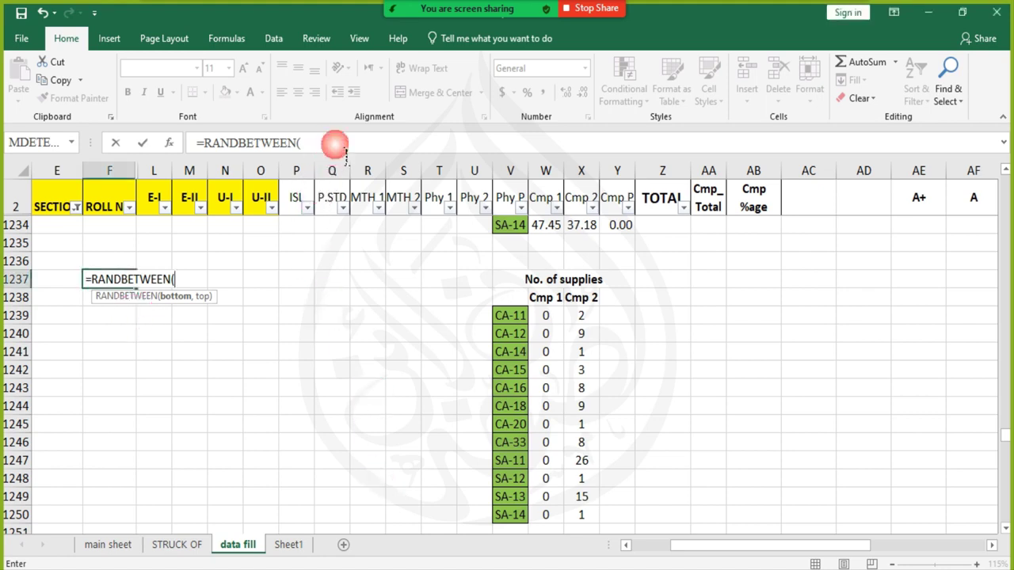
type("50")
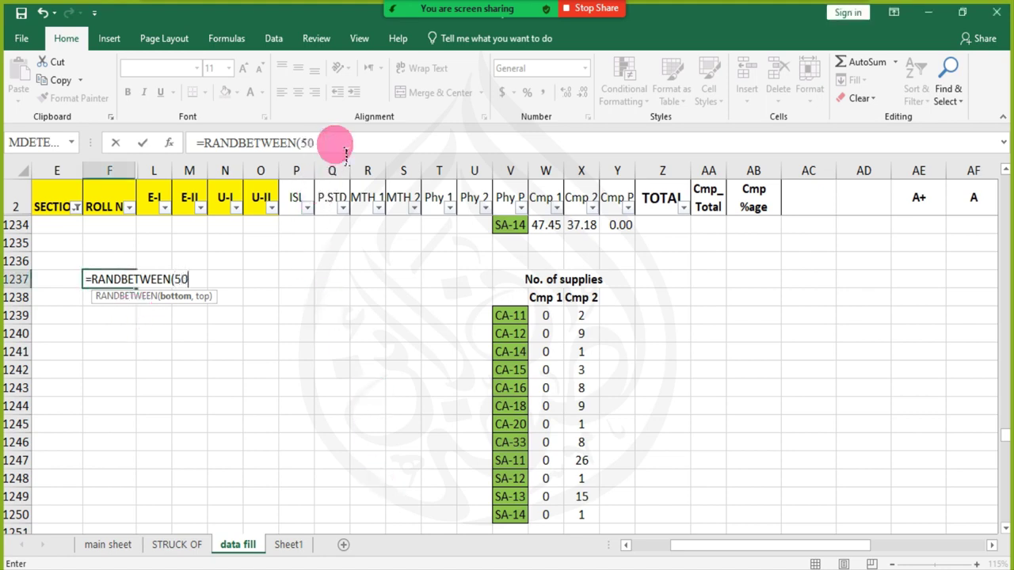
type(", 100")
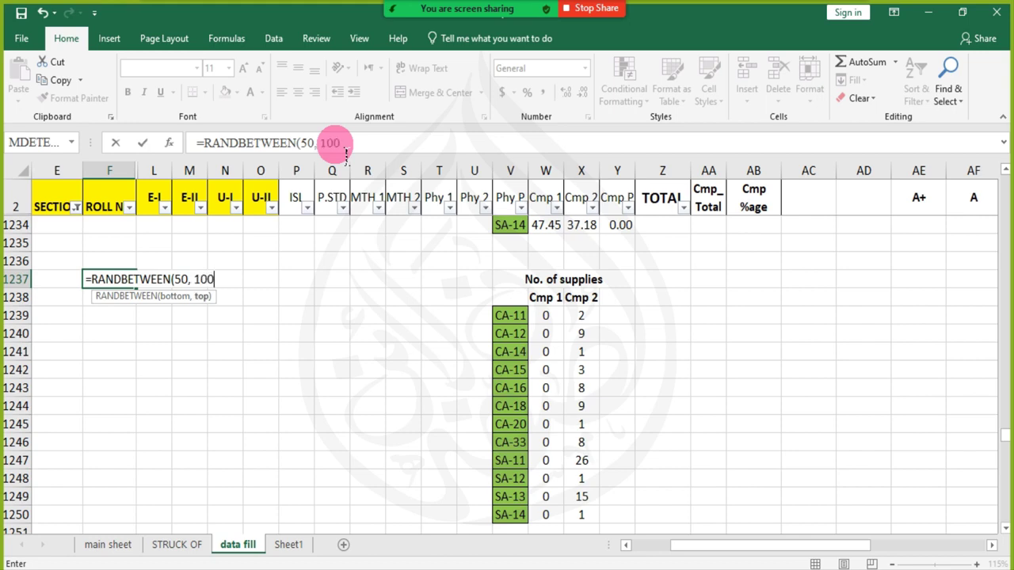
type(")")
key("Return")
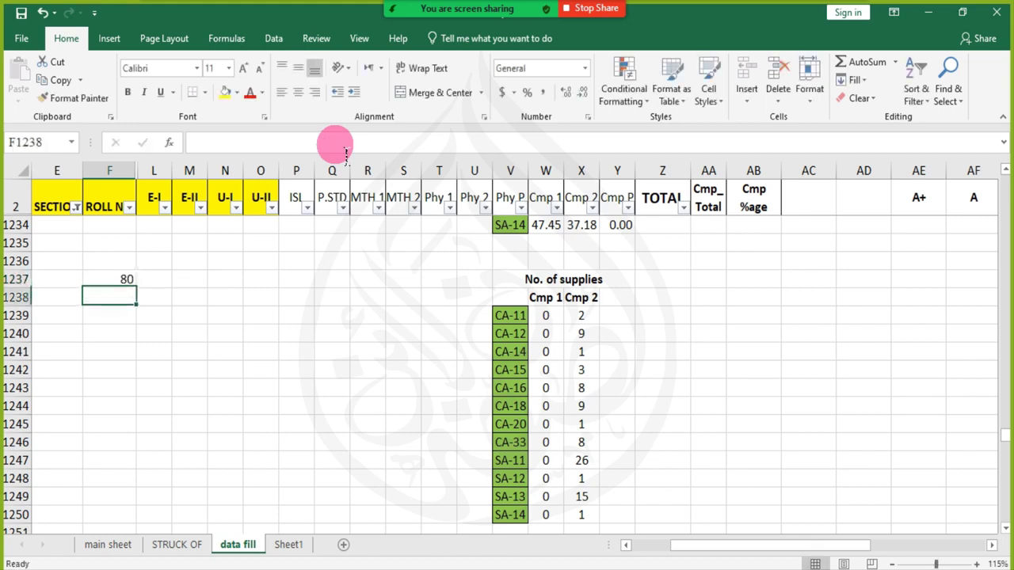
- Copy F1237's RANDBETWEEN formula down to F1252 and review the generated numbers
left_click(130, 281)
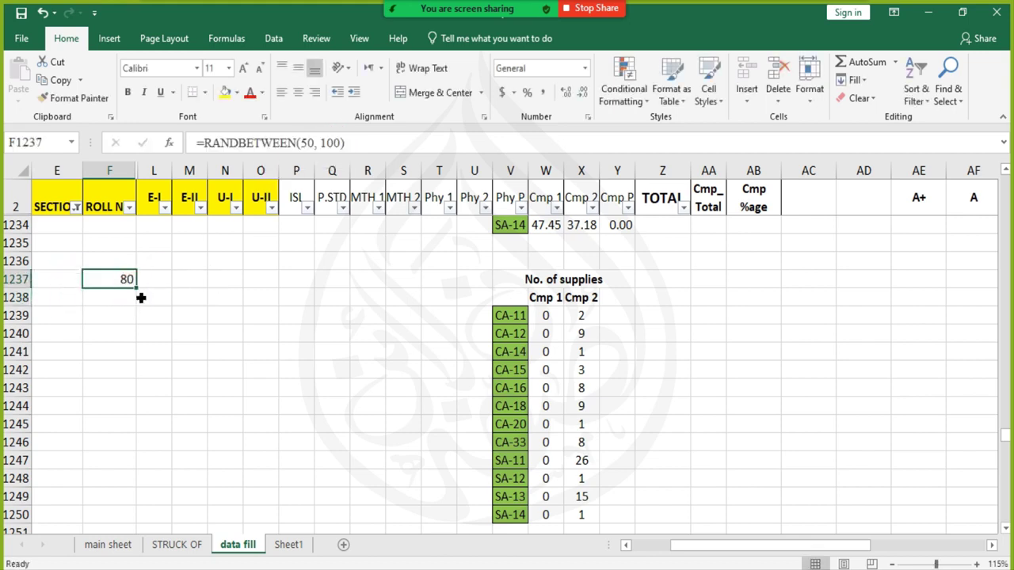
left_click_drag(137, 289, 201, 430)
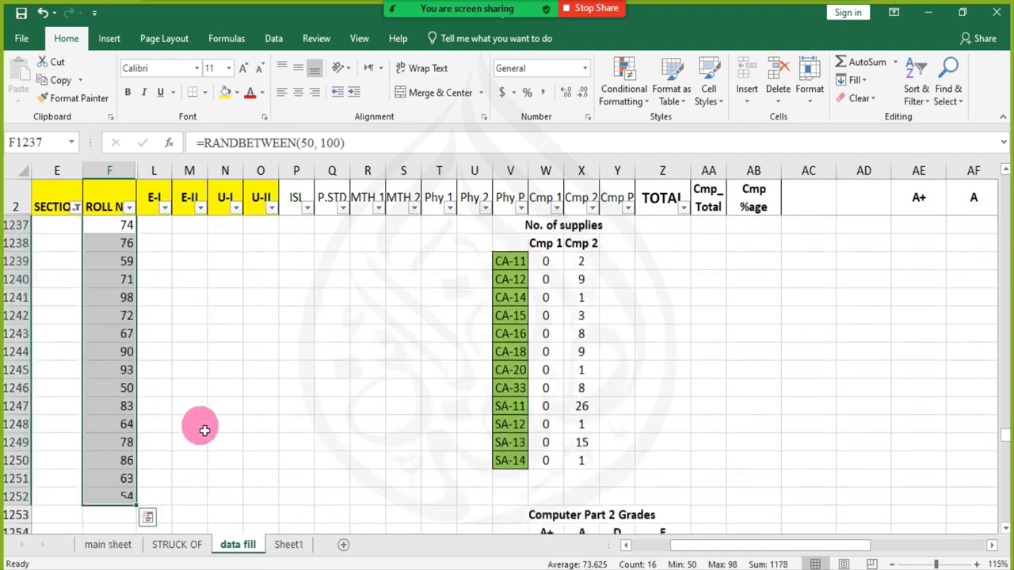
scroll(202, 430, "up", 3)
scroll(201, 430, "down", 2)
scroll(198, 434, "down", 1)
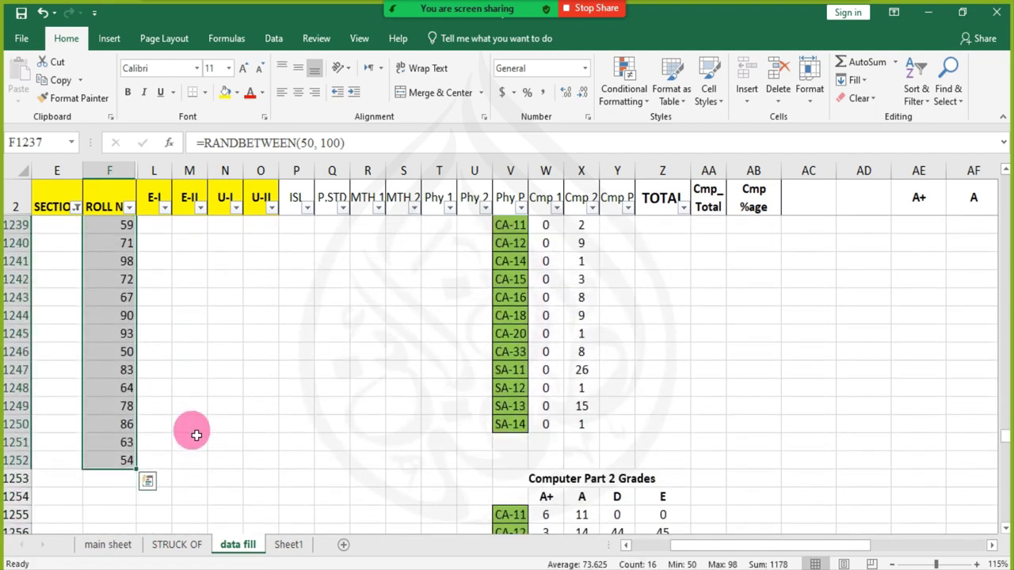
scroll(195, 430, "up", 2)
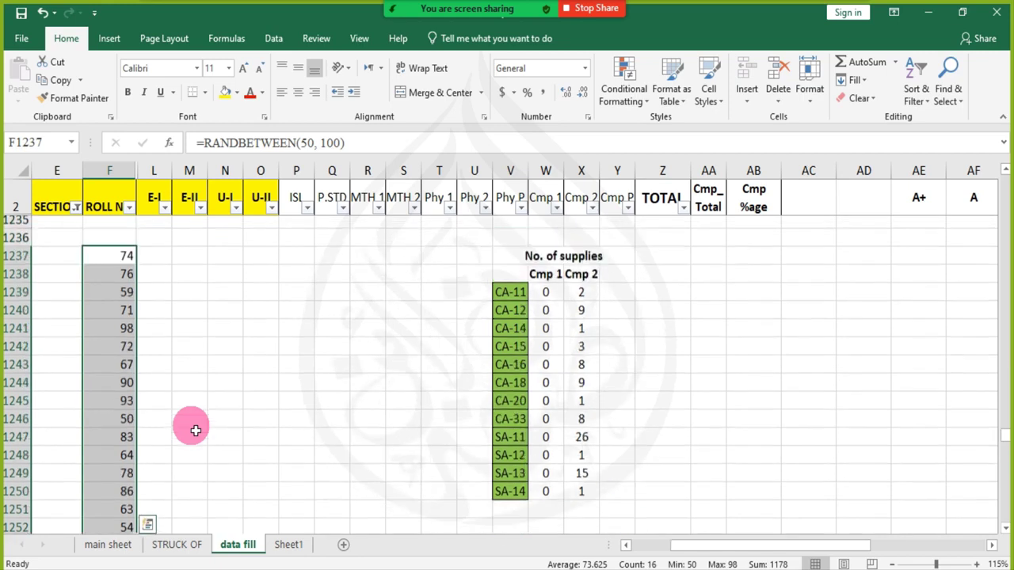
- Clear the random-number formulas from F1237 to F1252 and close the workbook without saving the changes
key("Delete")
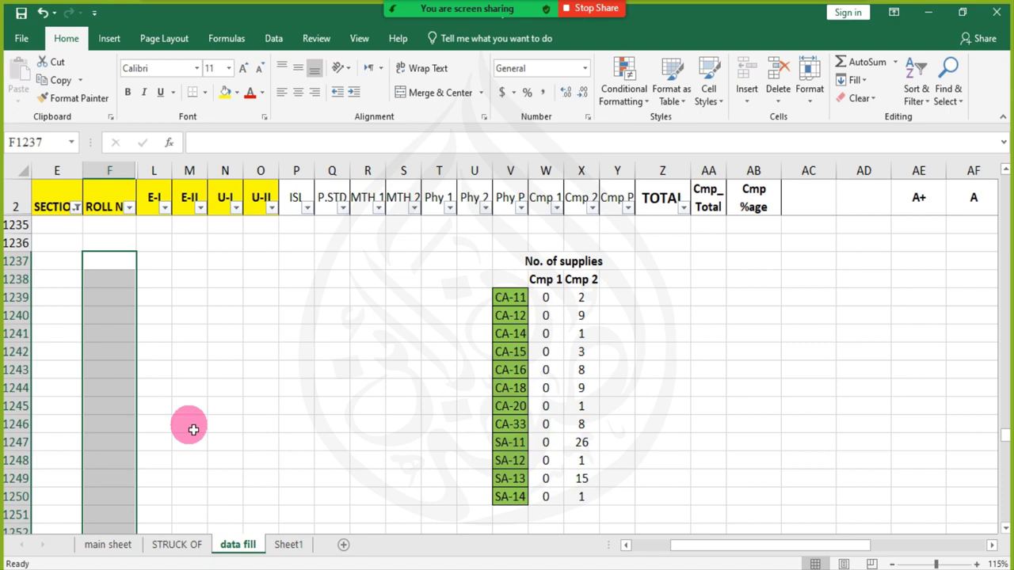
left_click(260, 424)
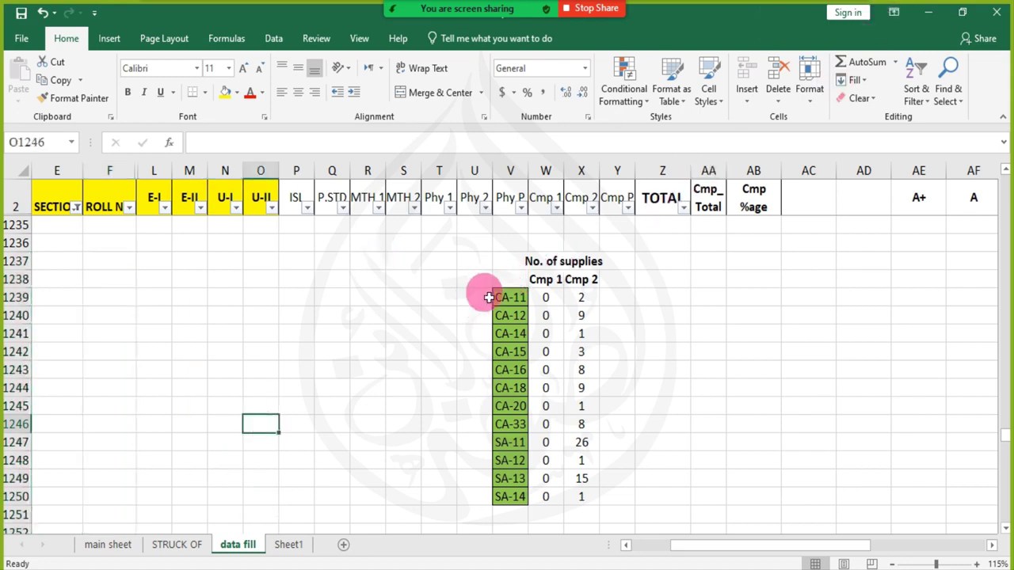
left_click(993, 17)
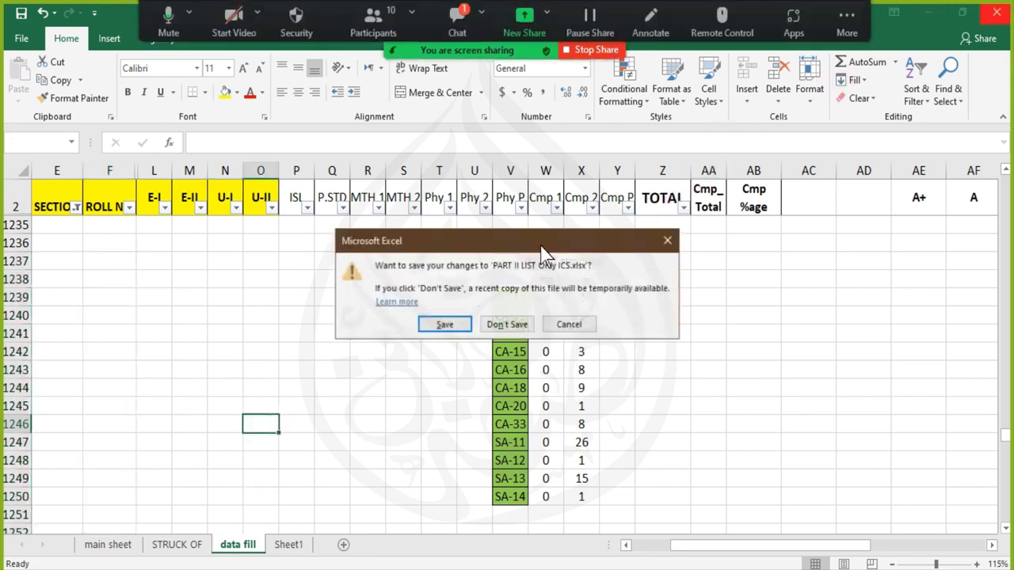
left_click(510, 321)
left_click(502, 377)
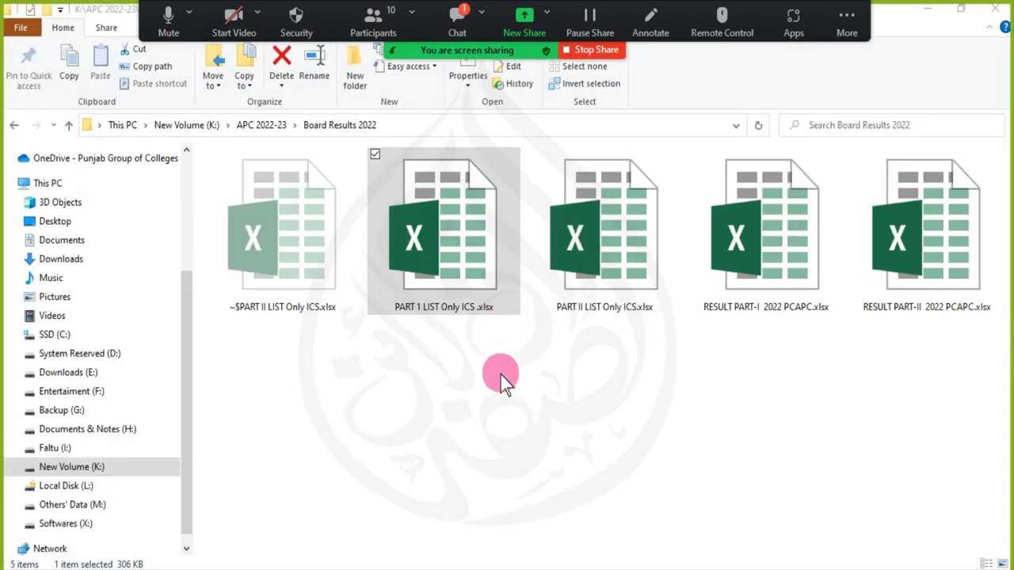
- Open the Zoom meeting chat to read the participants' messages, and minimize it
left_click(458, 18)
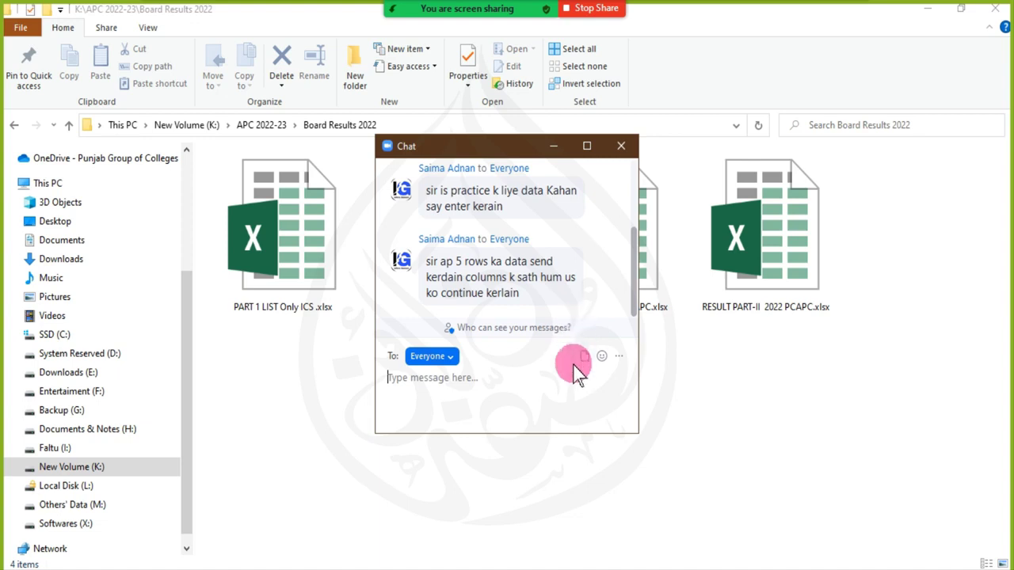
left_click(553, 146)
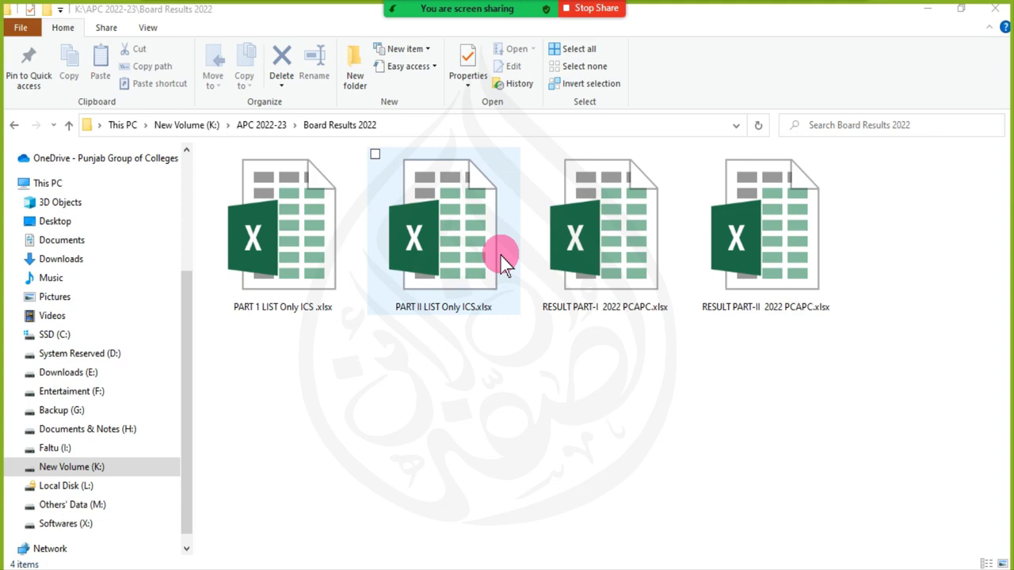
- Open the PART 1 LIST Only ICS workbook in Excel and go to the CA-49 rows on the P-I sheet
double_click(342, 253)
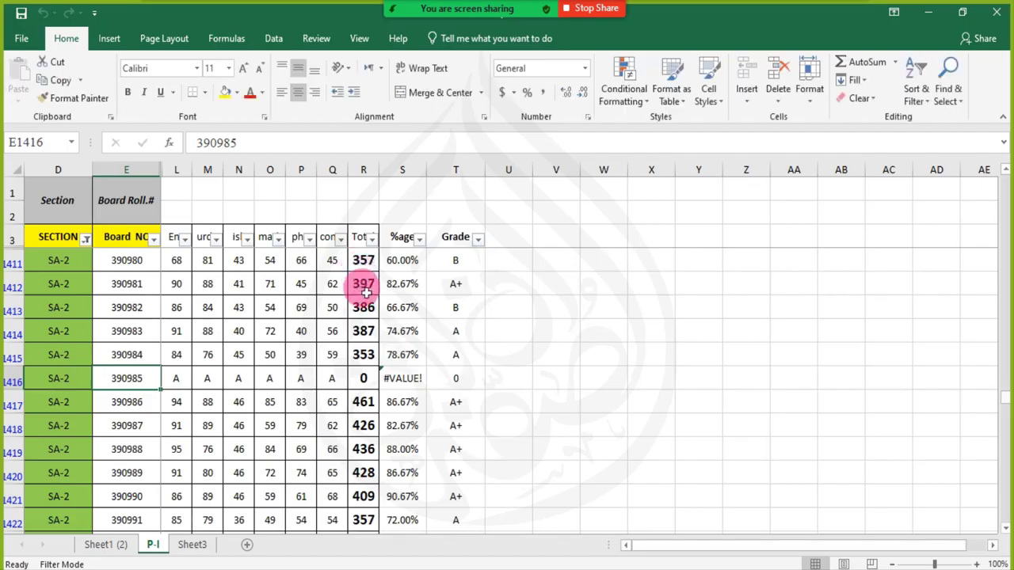
scroll(366, 291, "up", 6)
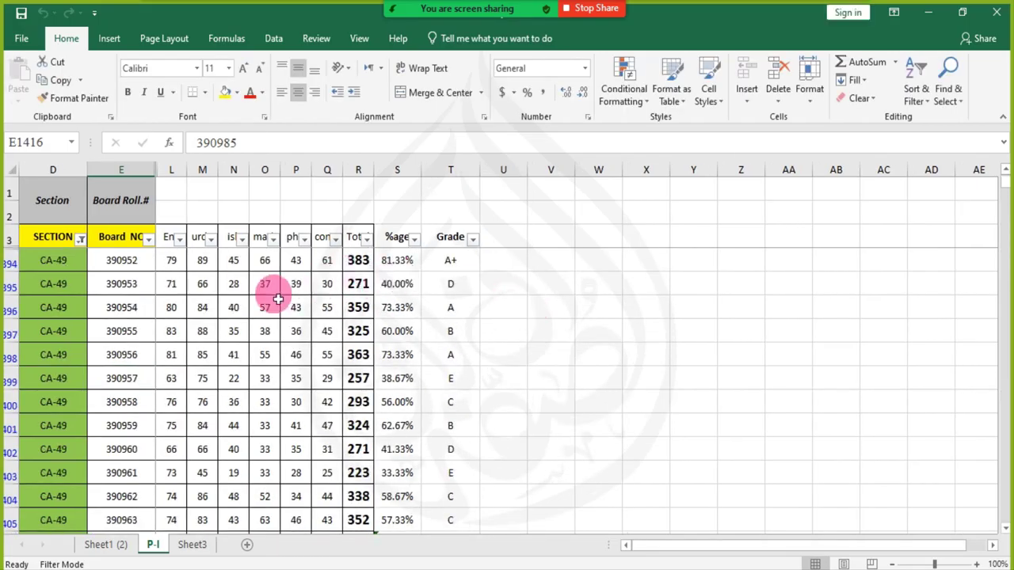
left_click(269, 290)
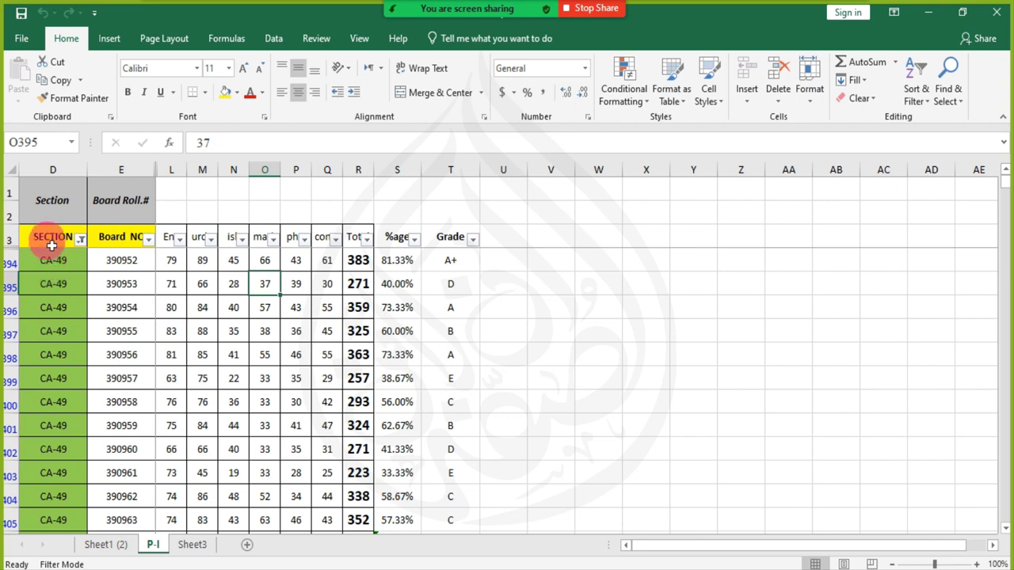
- Examine the section, board number and subject marks columns of the CA-49 rows as a model for practice data
left_click_drag(50, 236, 127, 237)
left_click(129, 237)
left_click_drag(127, 271, 129, 451)
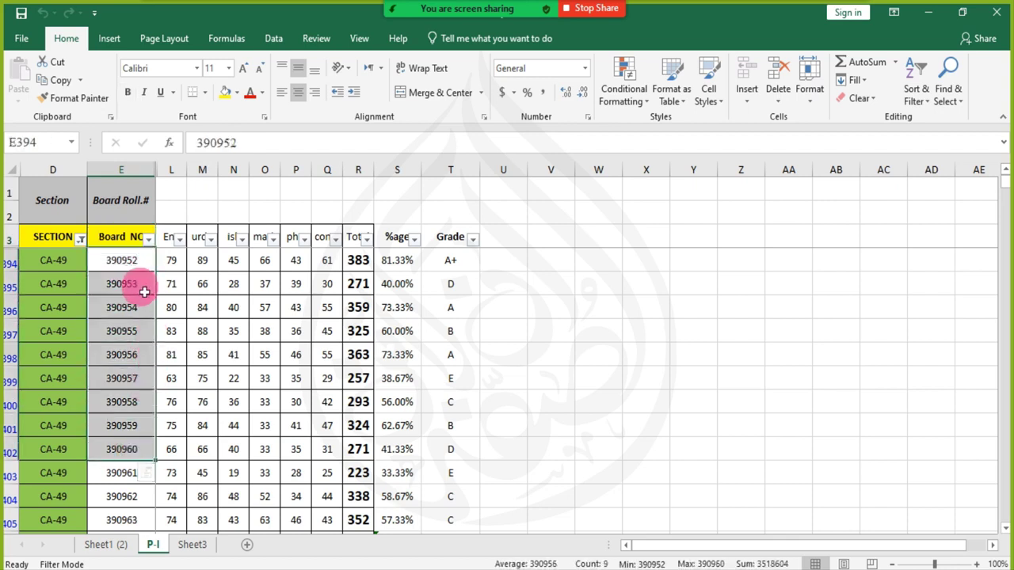
left_click_drag(264, 285, 277, 361)
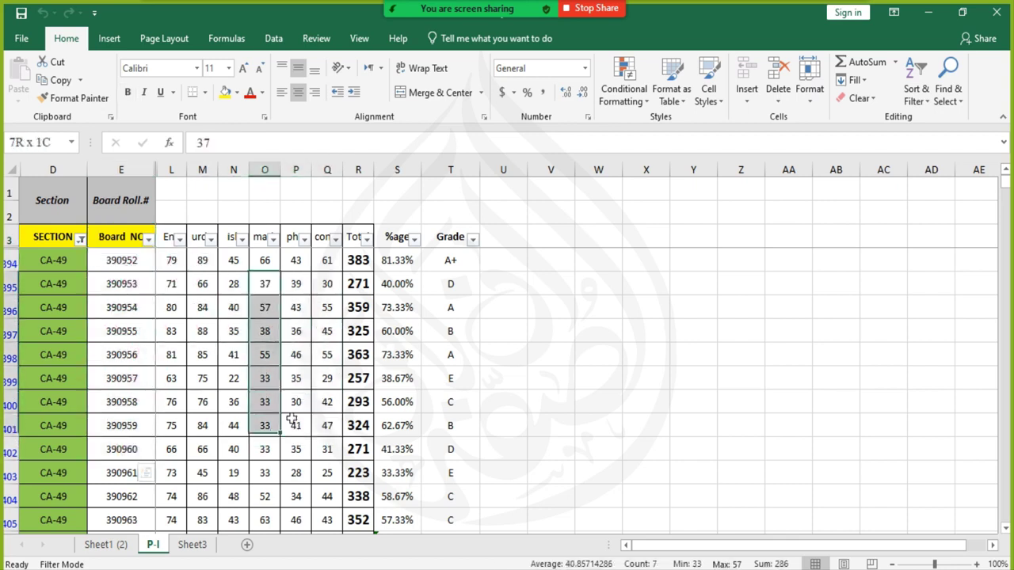
left_click(56, 271)
left_click_drag(56, 271, 59, 288)
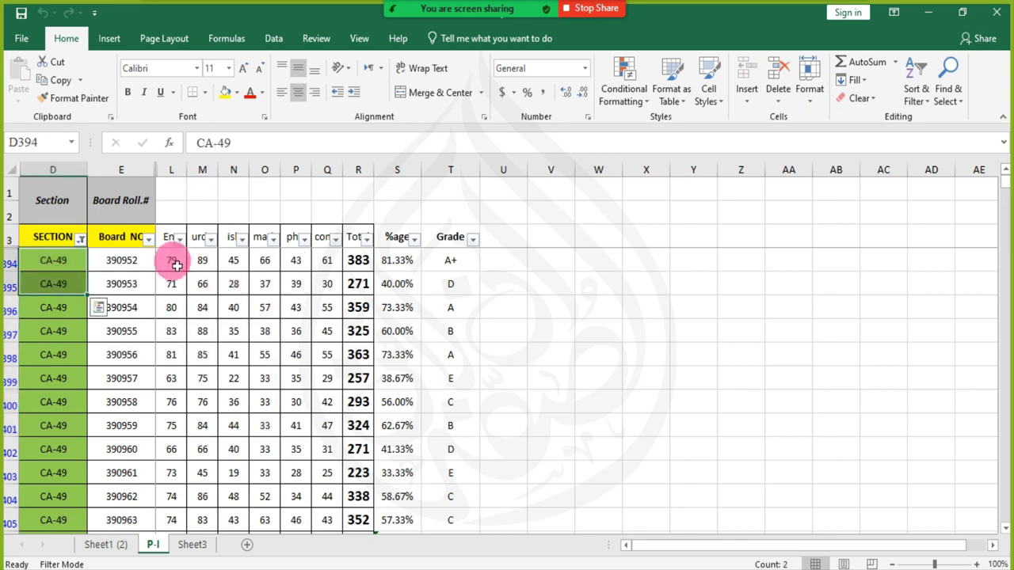
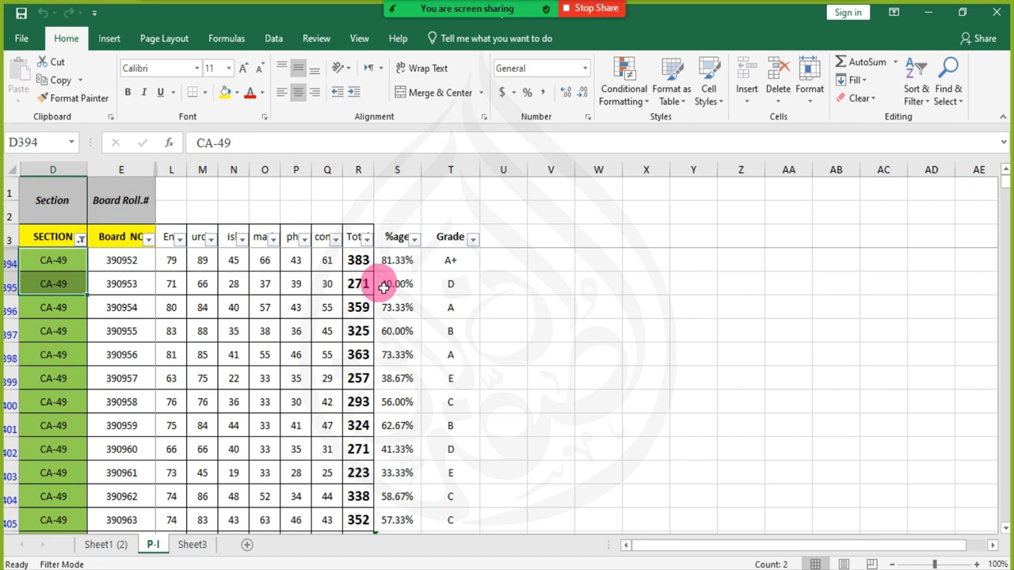
left_click(165, 290)
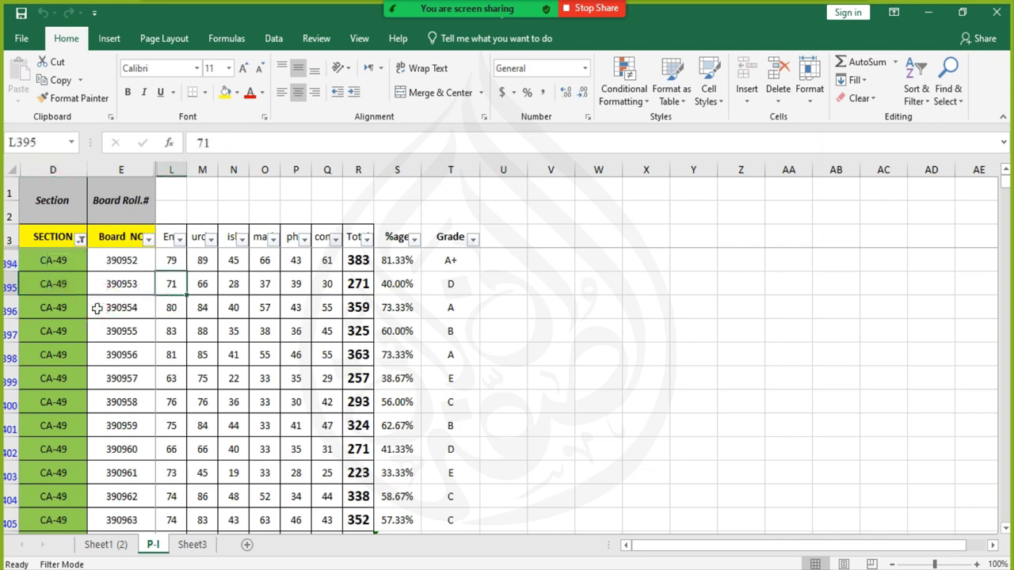
left_click(69, 281)
scroll(64, 328, "down", 5)
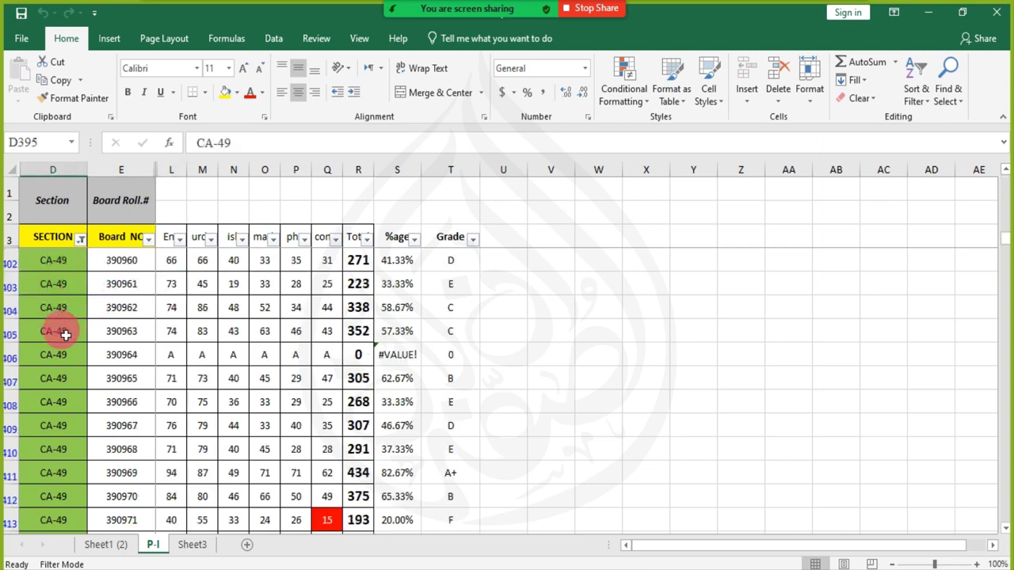
- Unhide columns A to C on the P-I sheet and review the student name and control number columns of the CA-49 rows
scroll(65, 332, "up", 3)
scroll(65, 336, "up", 2)
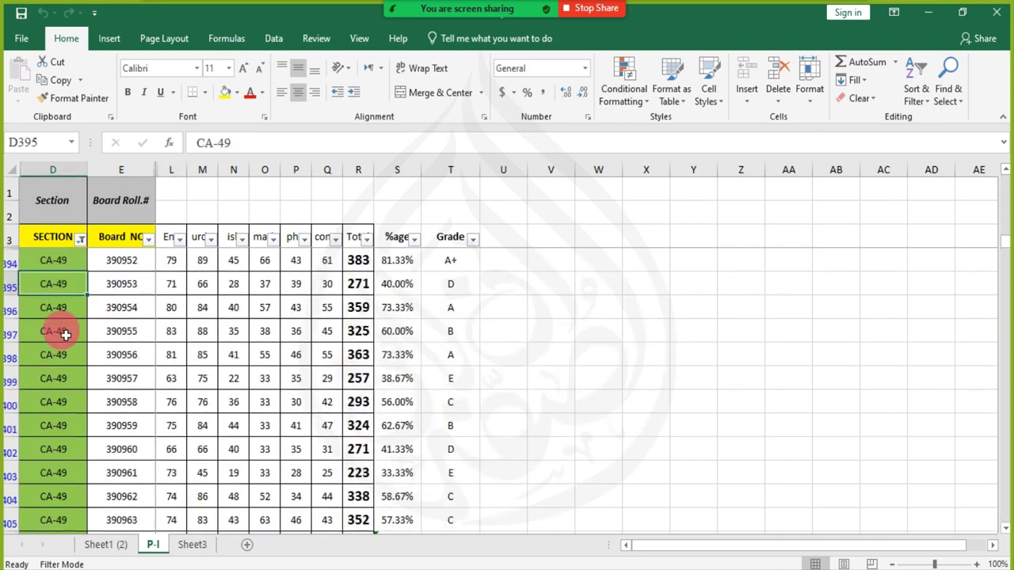
left_click(65, 172)
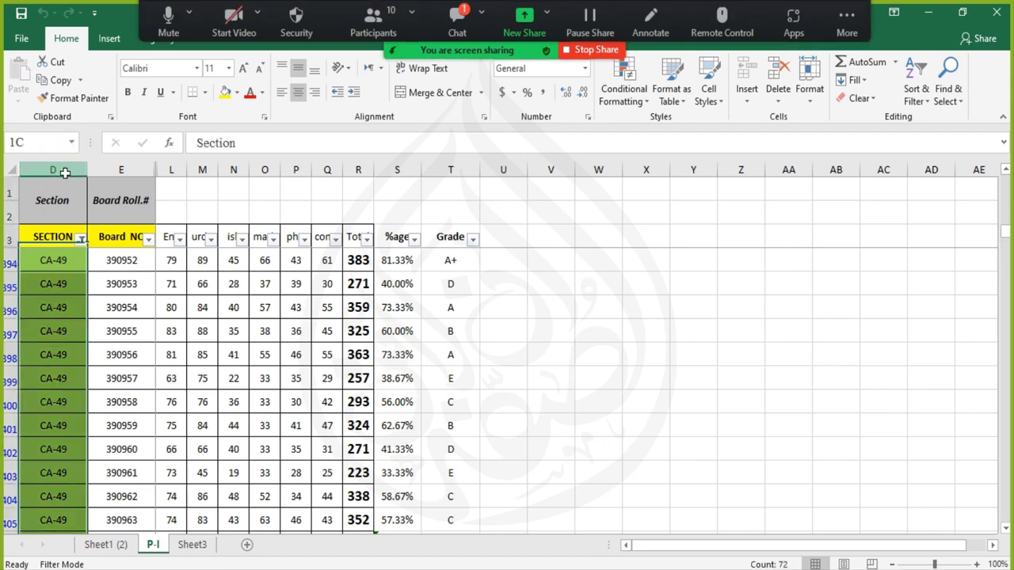
left_click_drag(64, 172, 11, 169)
right_click(35, 170)
left_click(94, 394)
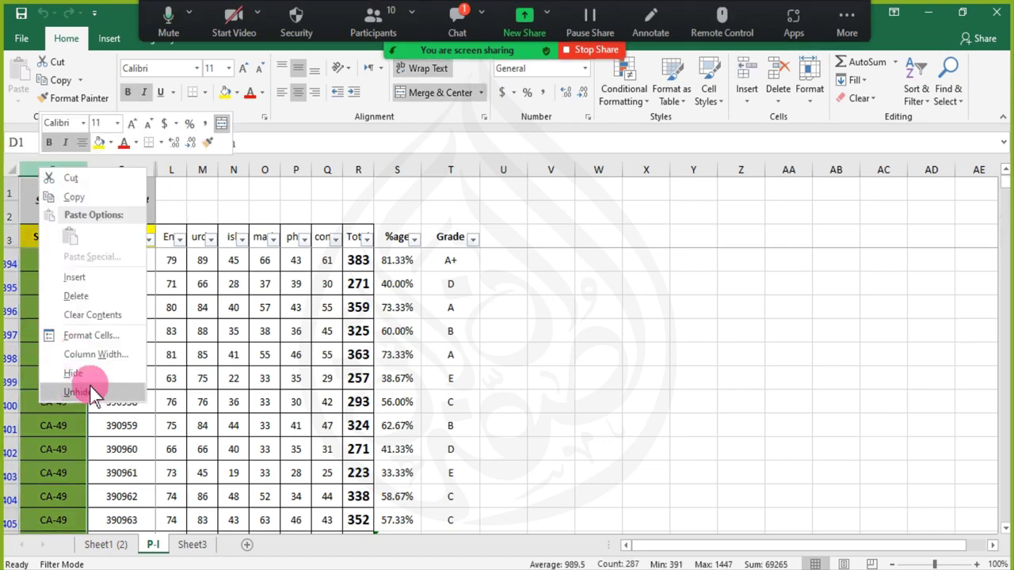
left_click(132, 360)
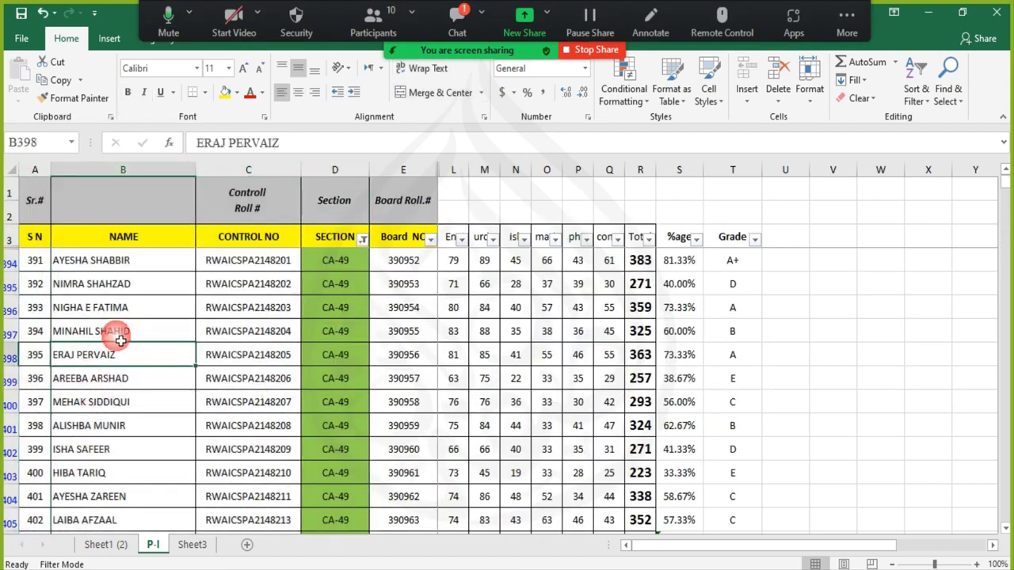
left_click_drag(125, 261, 252, 250)
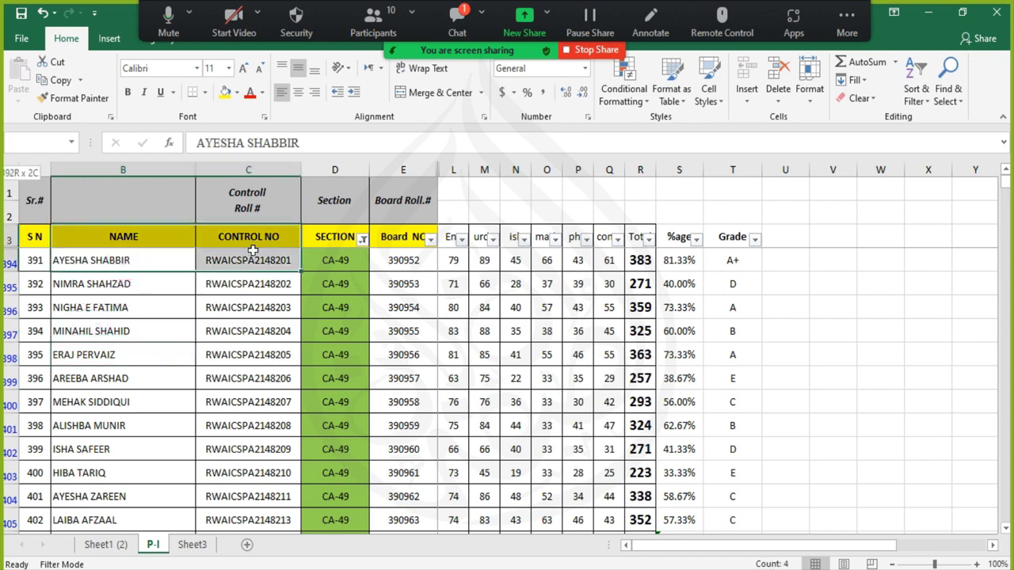
left_click(175, 303)
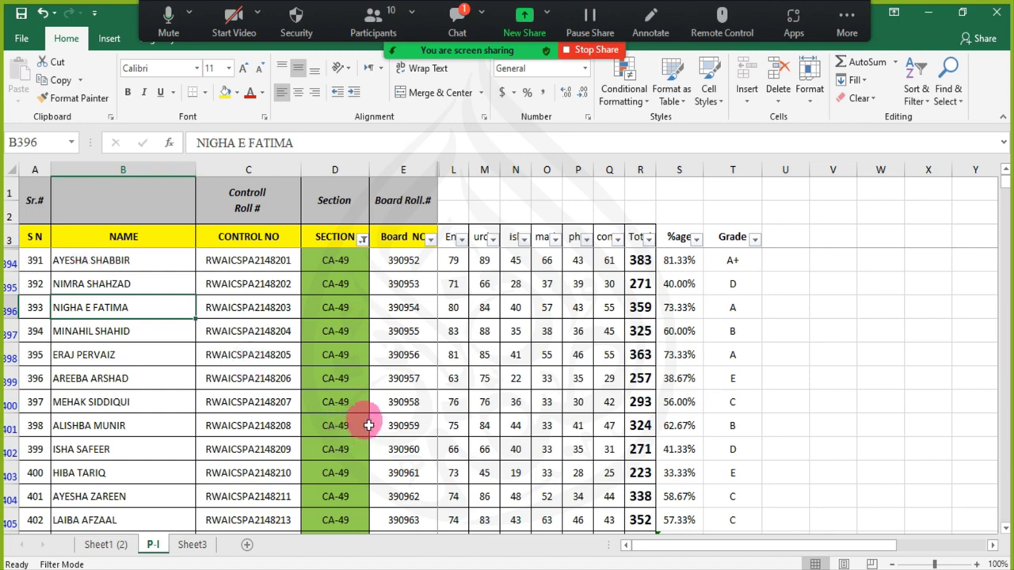
- Open the Zoom meeting chat to read the participants' new messages about sharing sample data, and close it
left_click(459, 22)
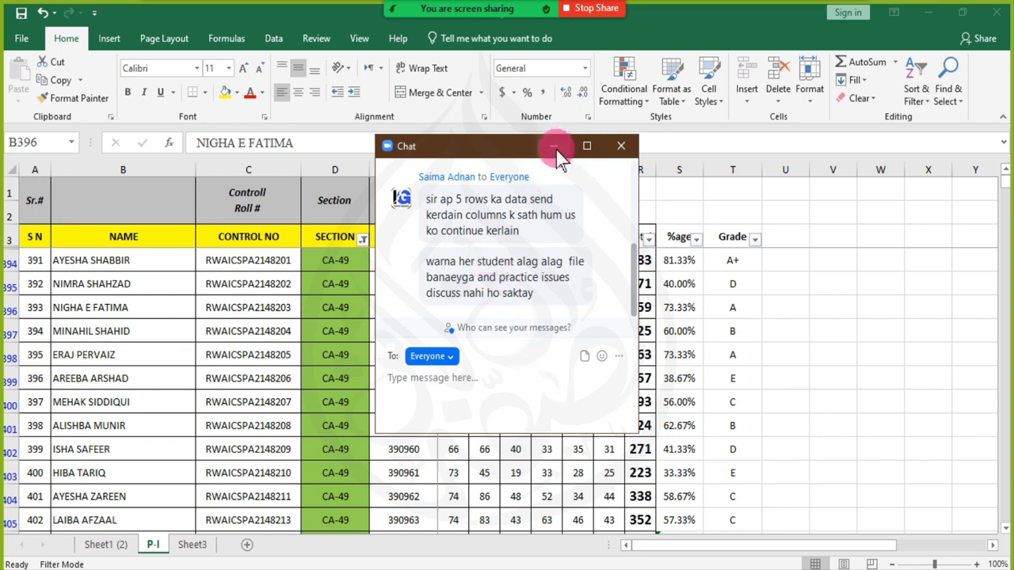
left_click(621, 146)
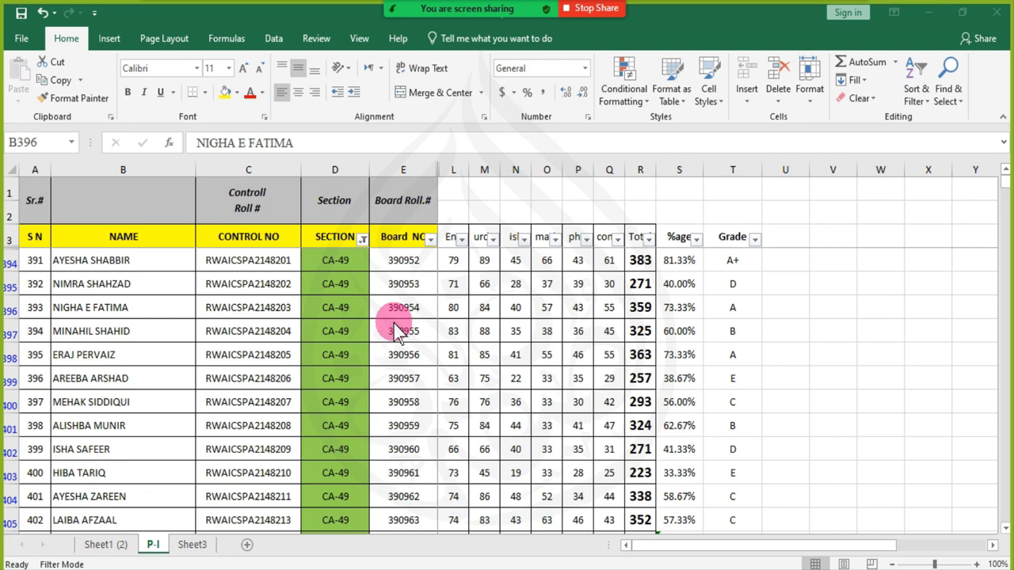
- Close the PART 1 LIST Only ICS workbook without saving and the Board Results 2022 folder, and stop sharing the screen
left_click(995, 18)
left_click(526, 313)
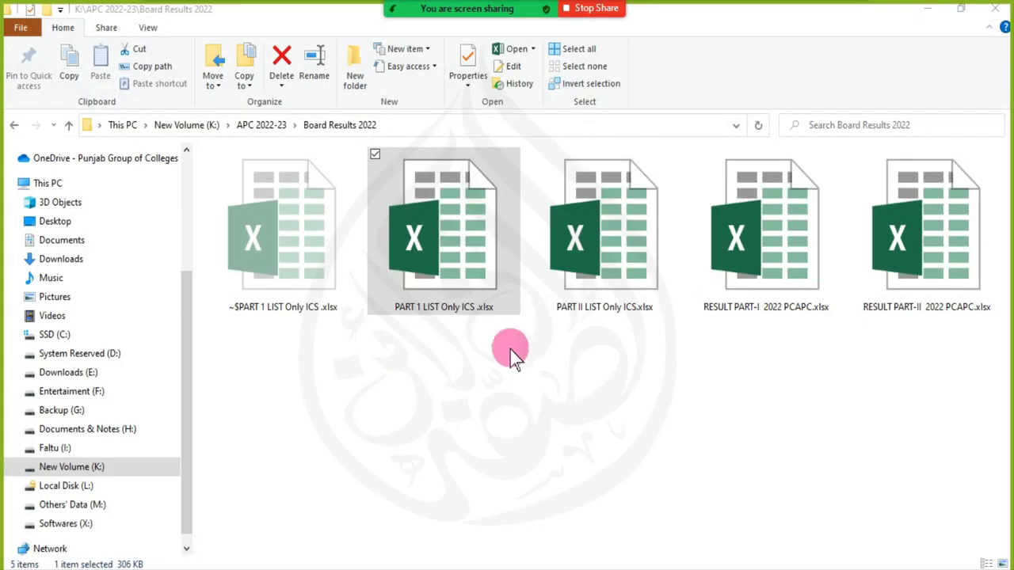
left_click(994, 9)
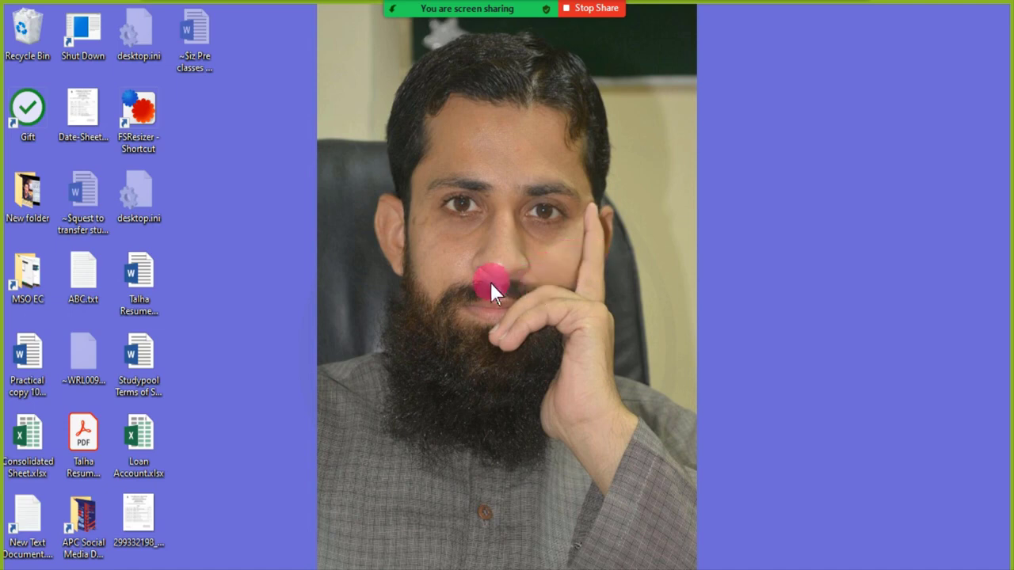
left_click(586, 8)
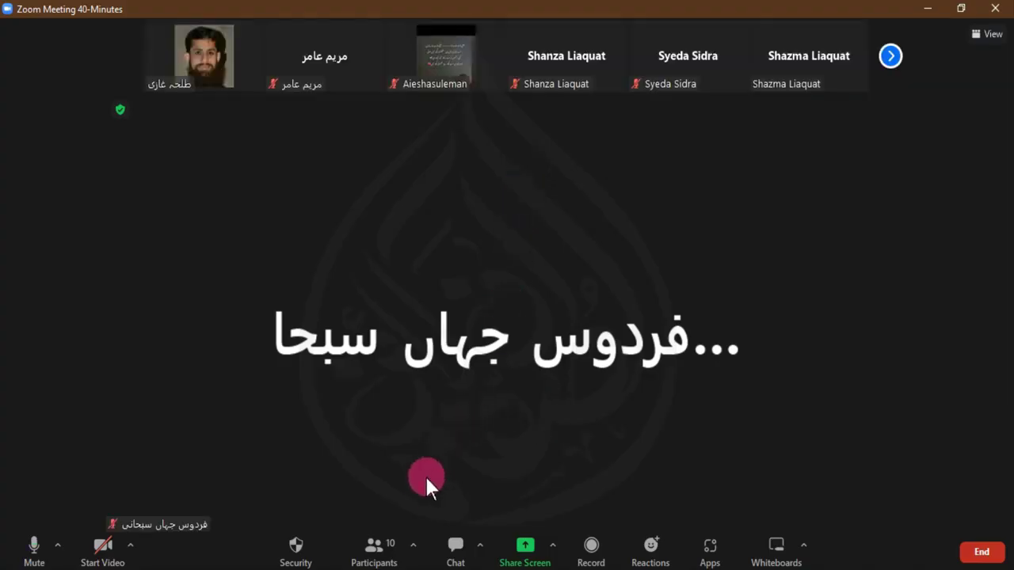